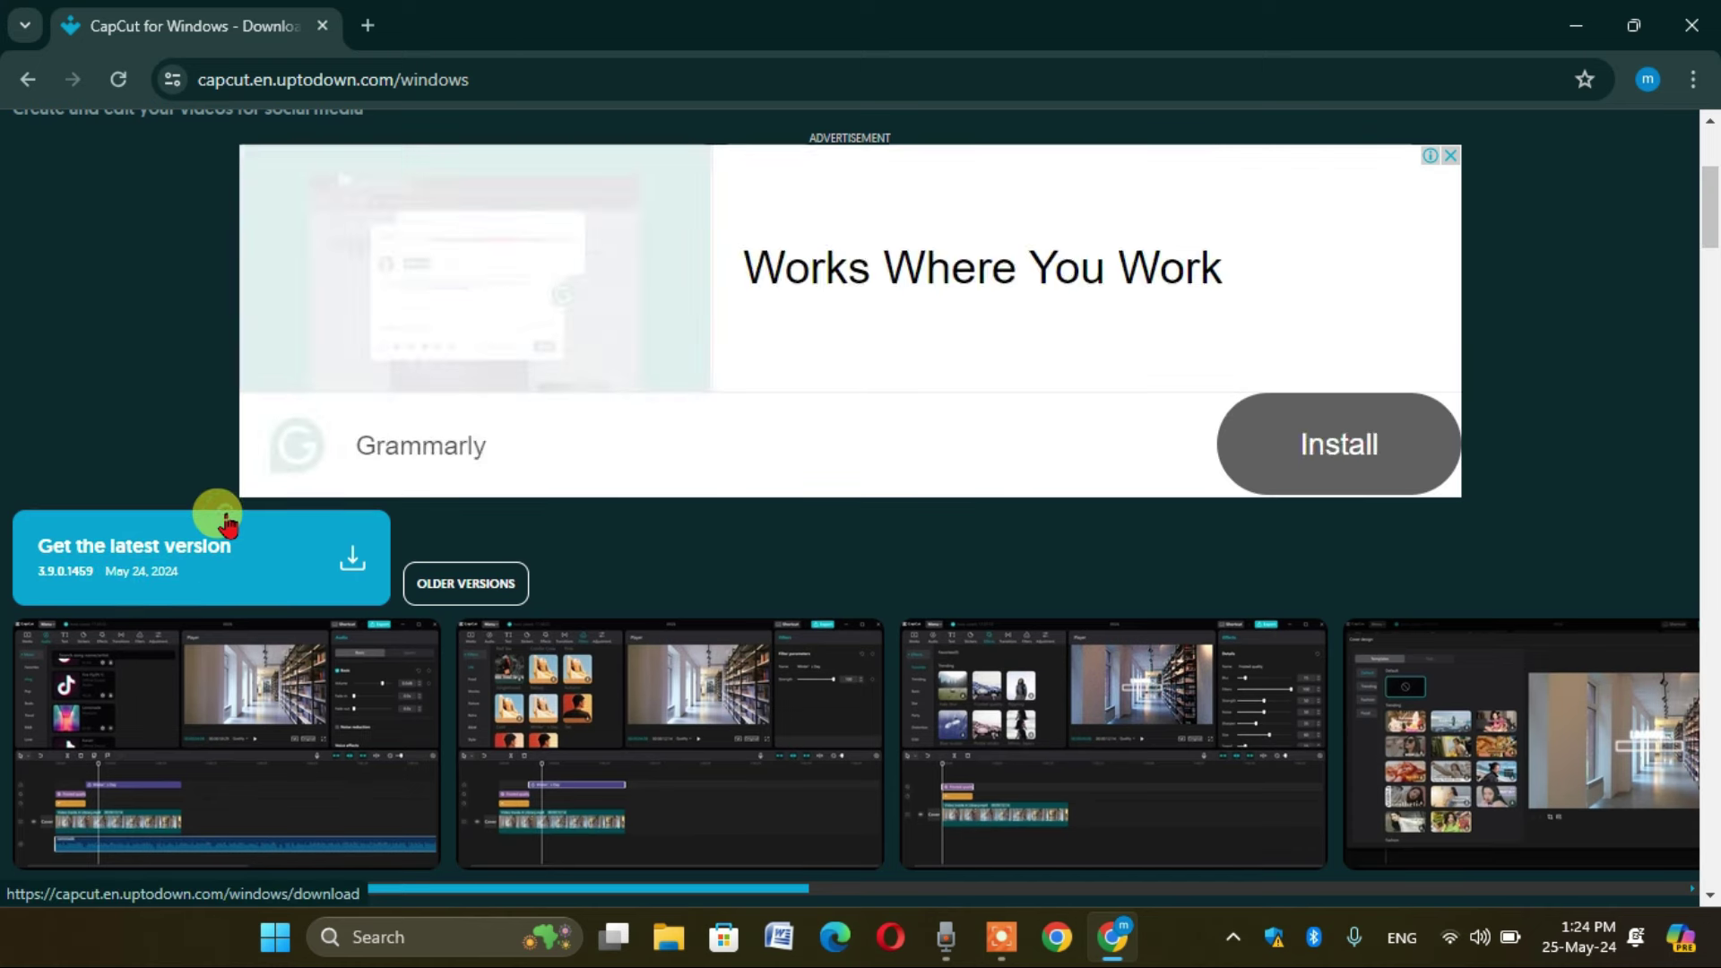
- Download the latest CapCut for Windows installer, version 3.9.0.1459, from Uptodown, dismissing the ad, and check the download
left_click(219, 516)
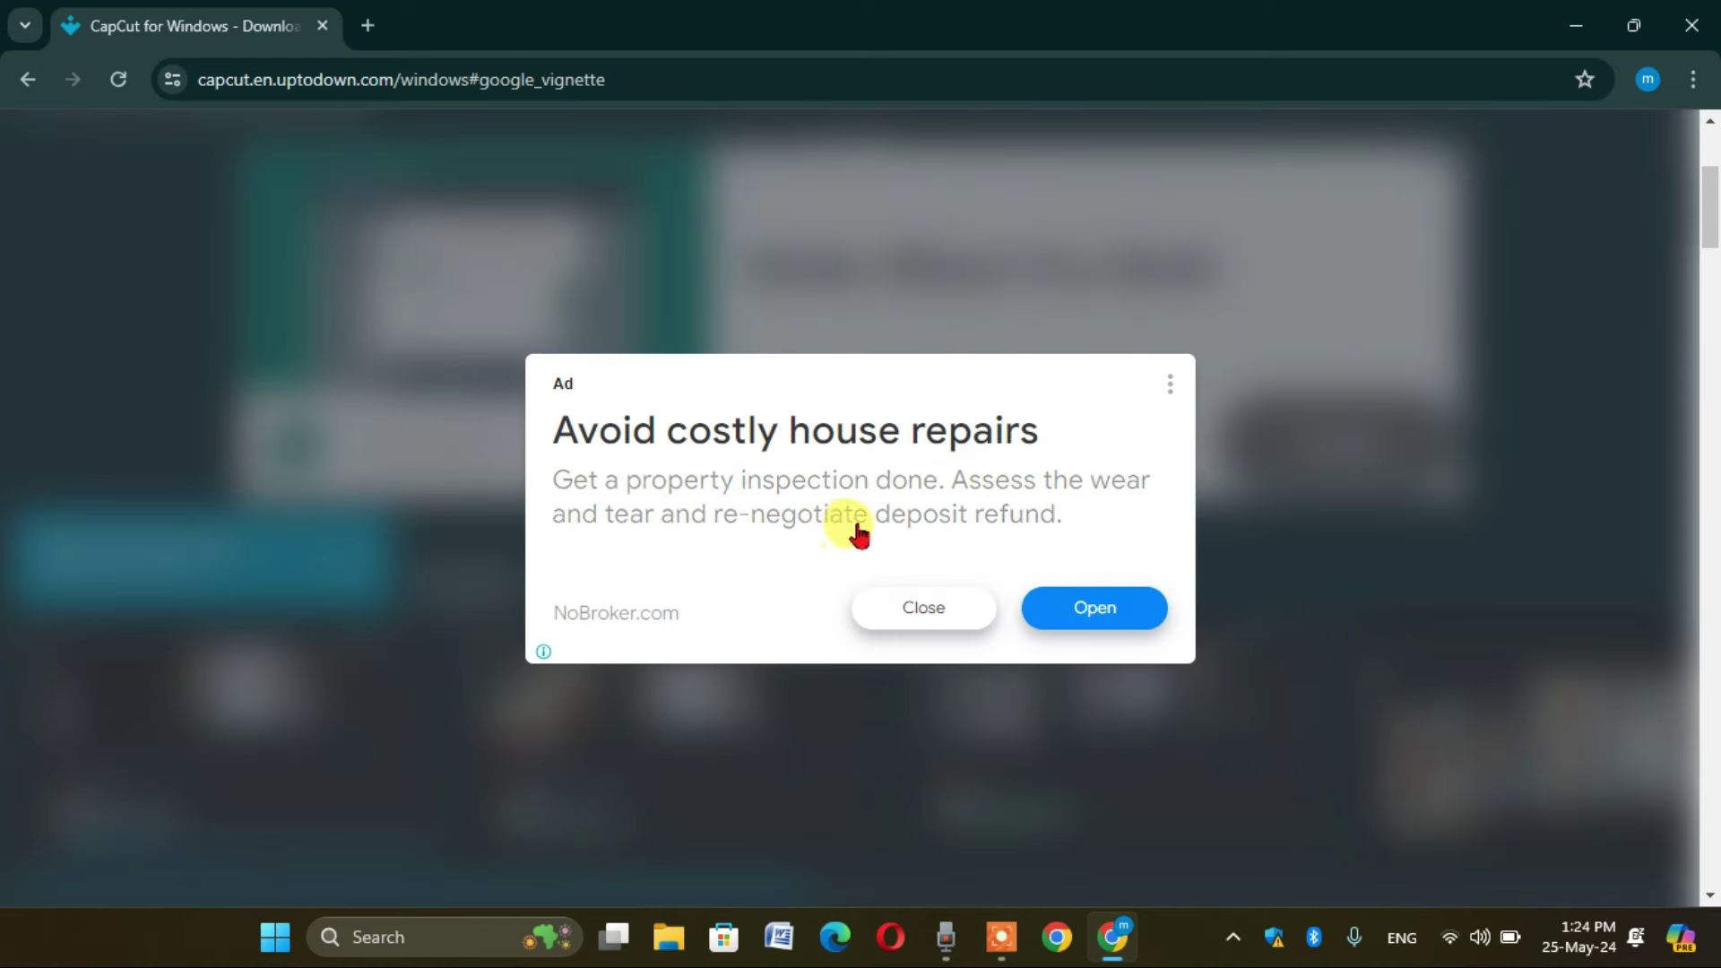
left_click(874, 609)
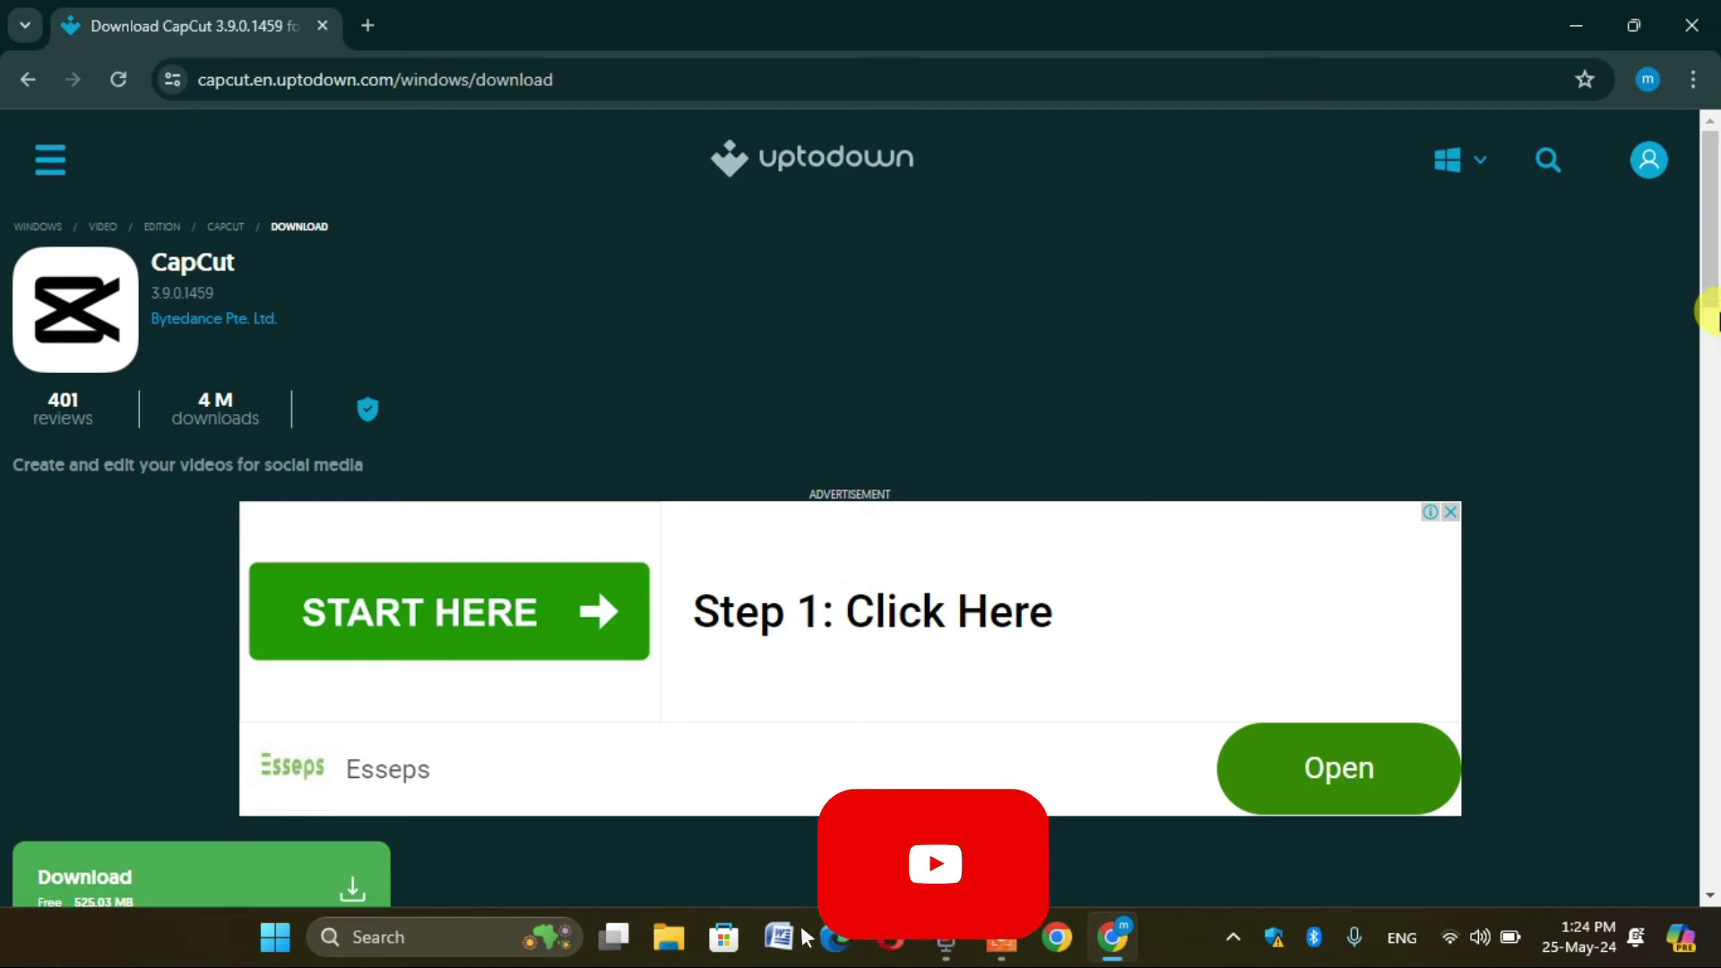
left_click_drag(1709, 230, 1713, 251)
scroll(1714, 255, "down", 1)
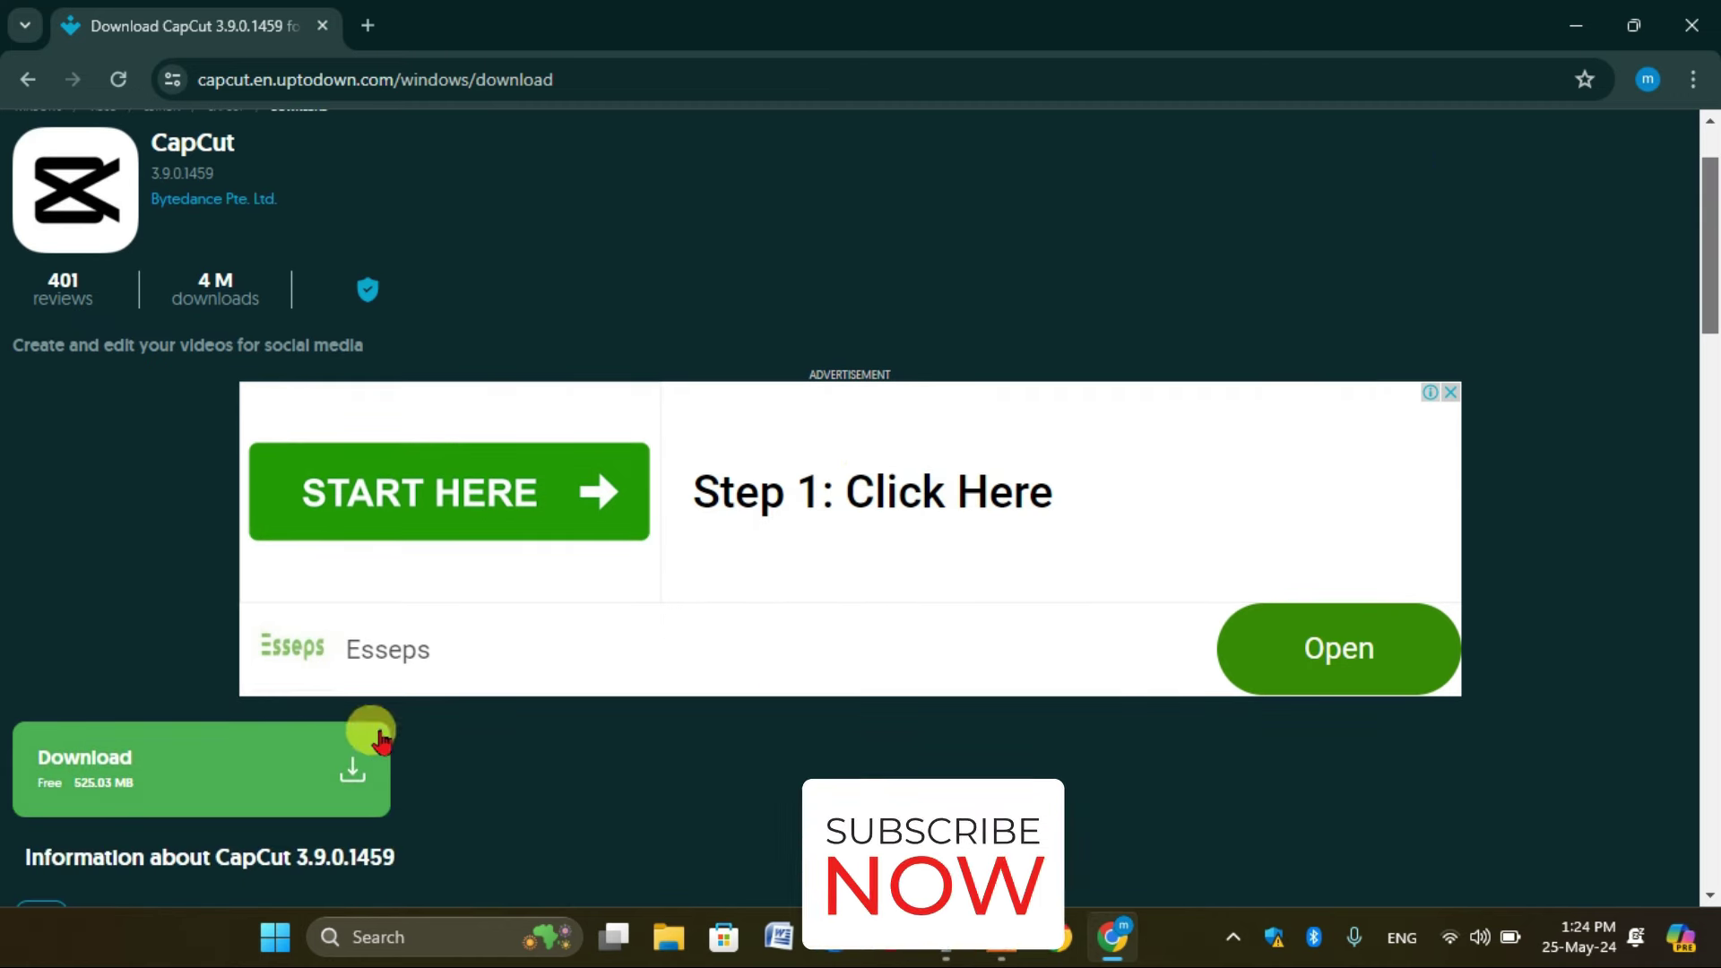
left_click(309, 767)
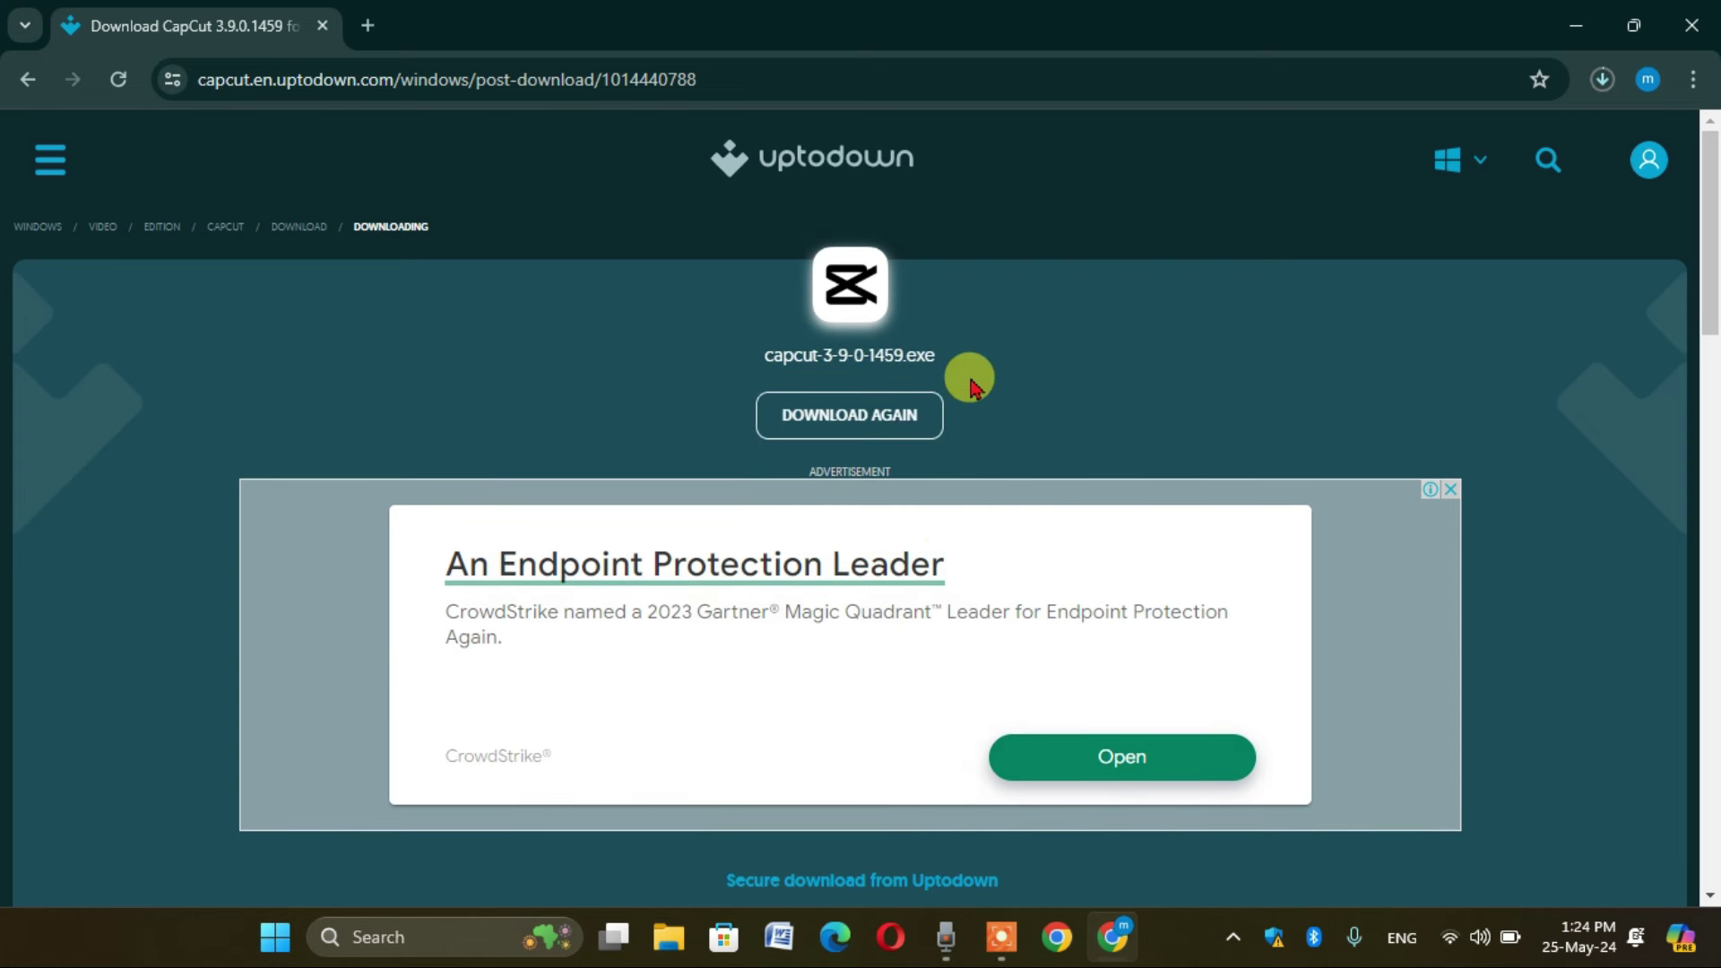
left_click(1599, 83)
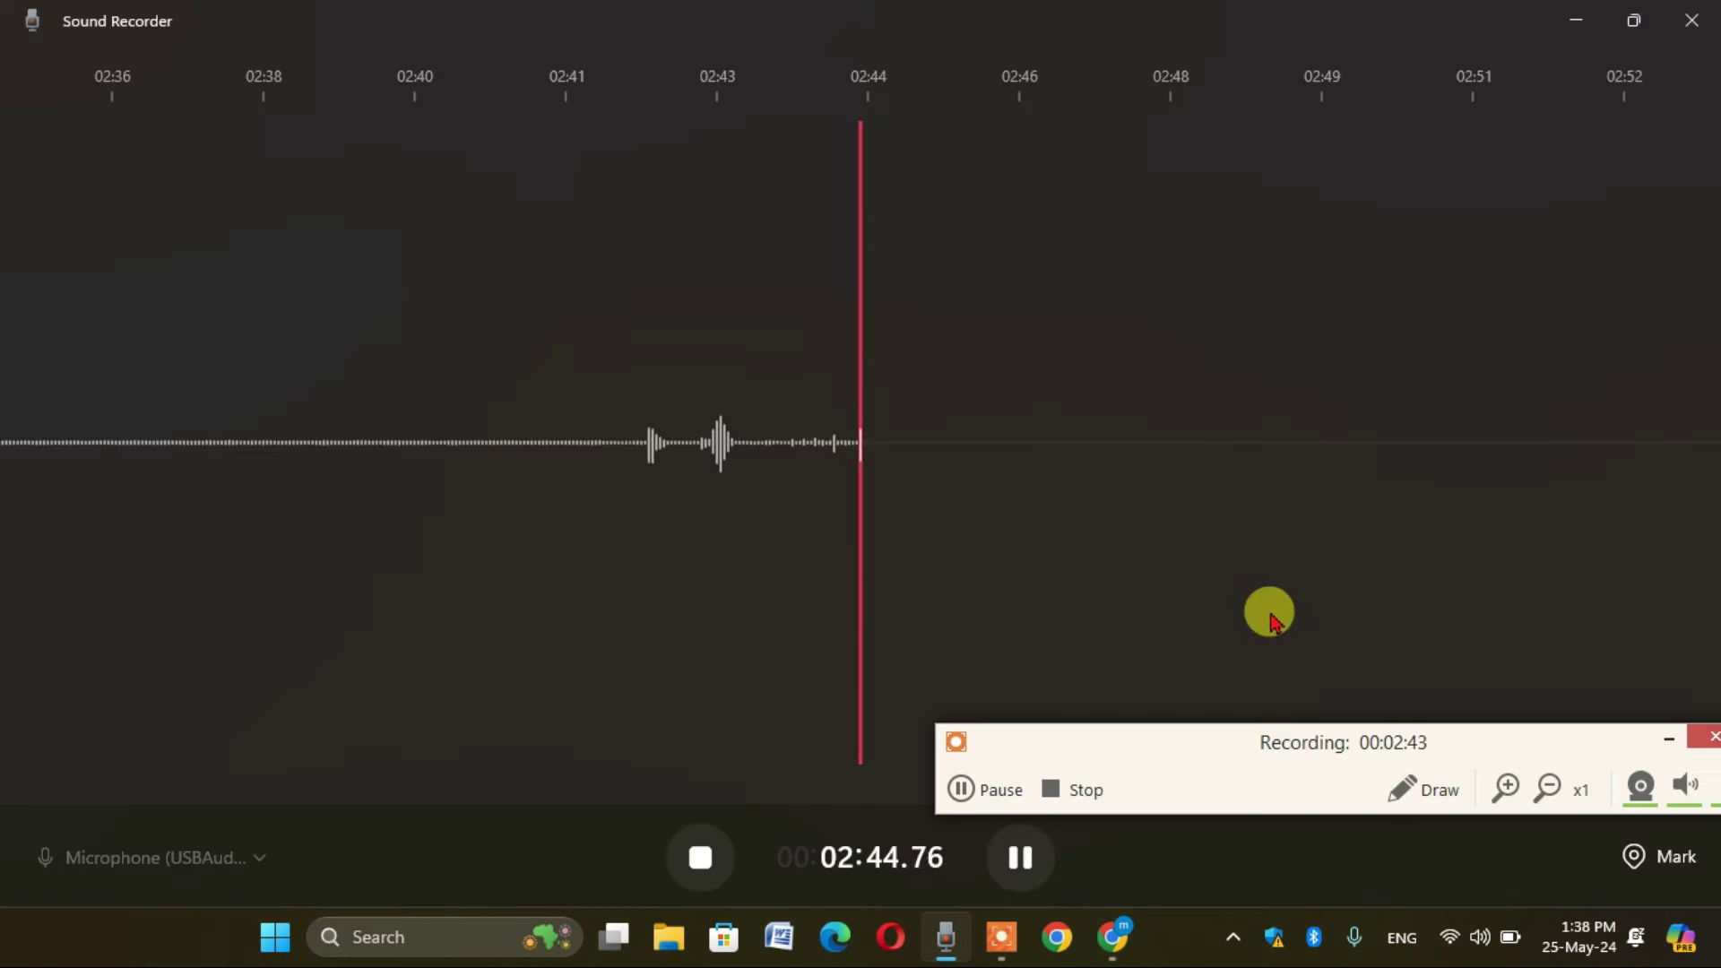
- Run the downloaded capcut-3-9-0-1459.exe installer and install CapCut
left_click(1591, 35)
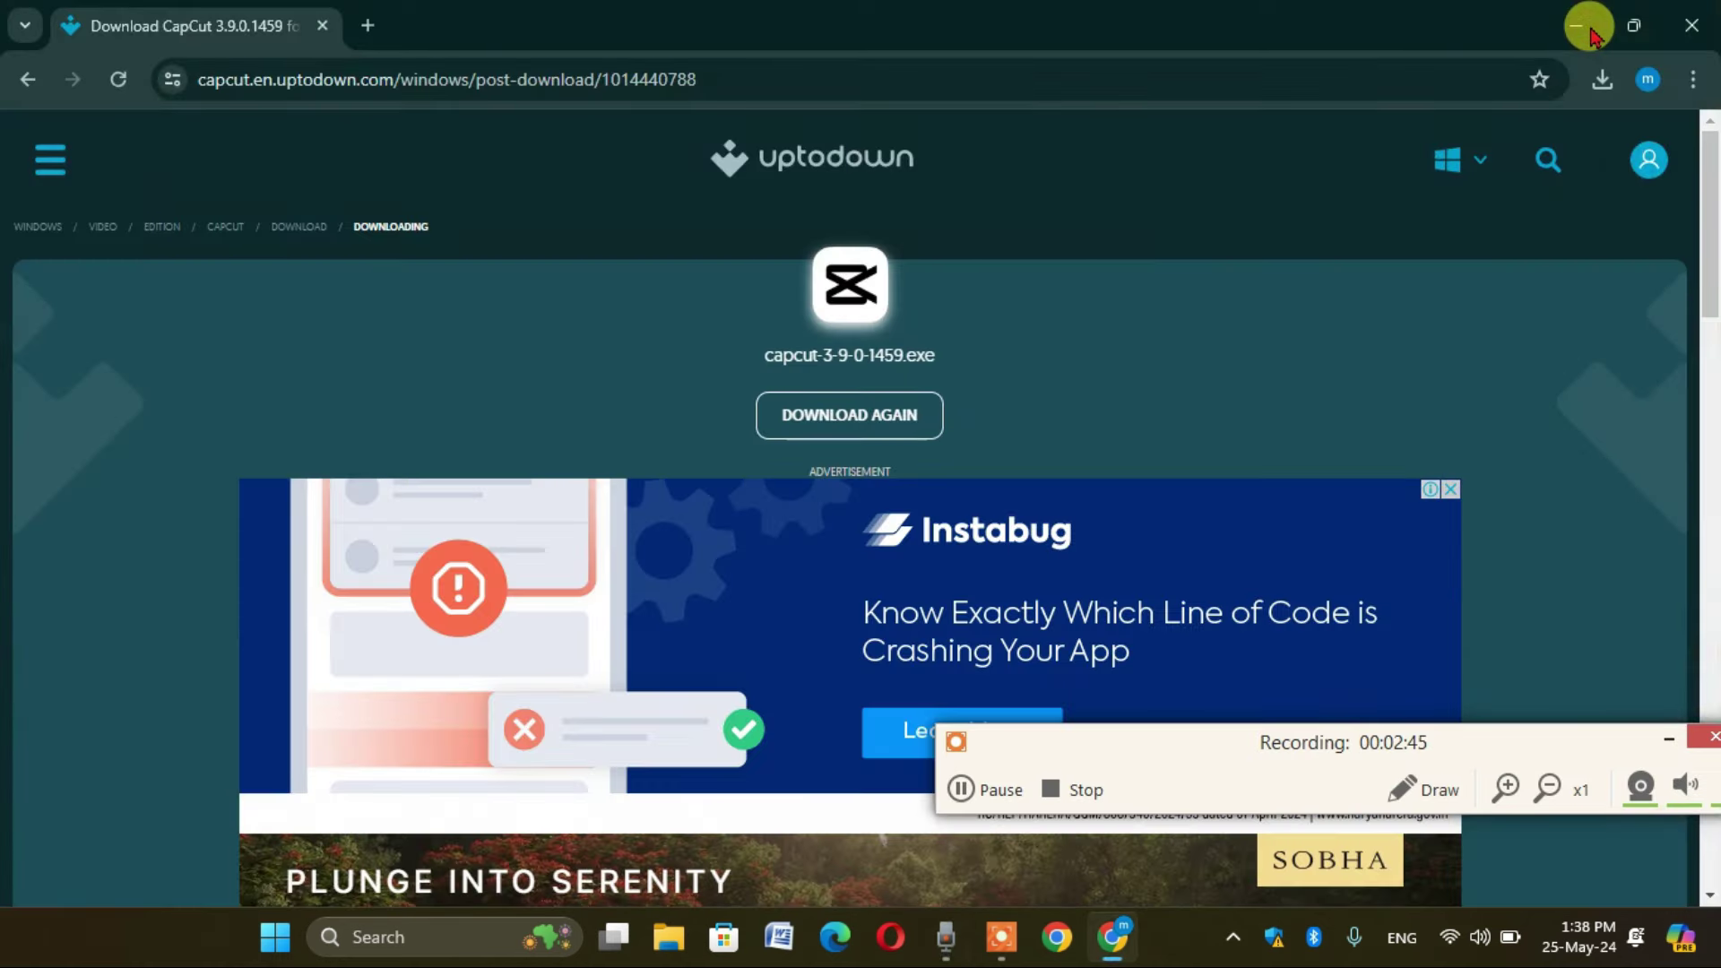
left_click(1603, 78)
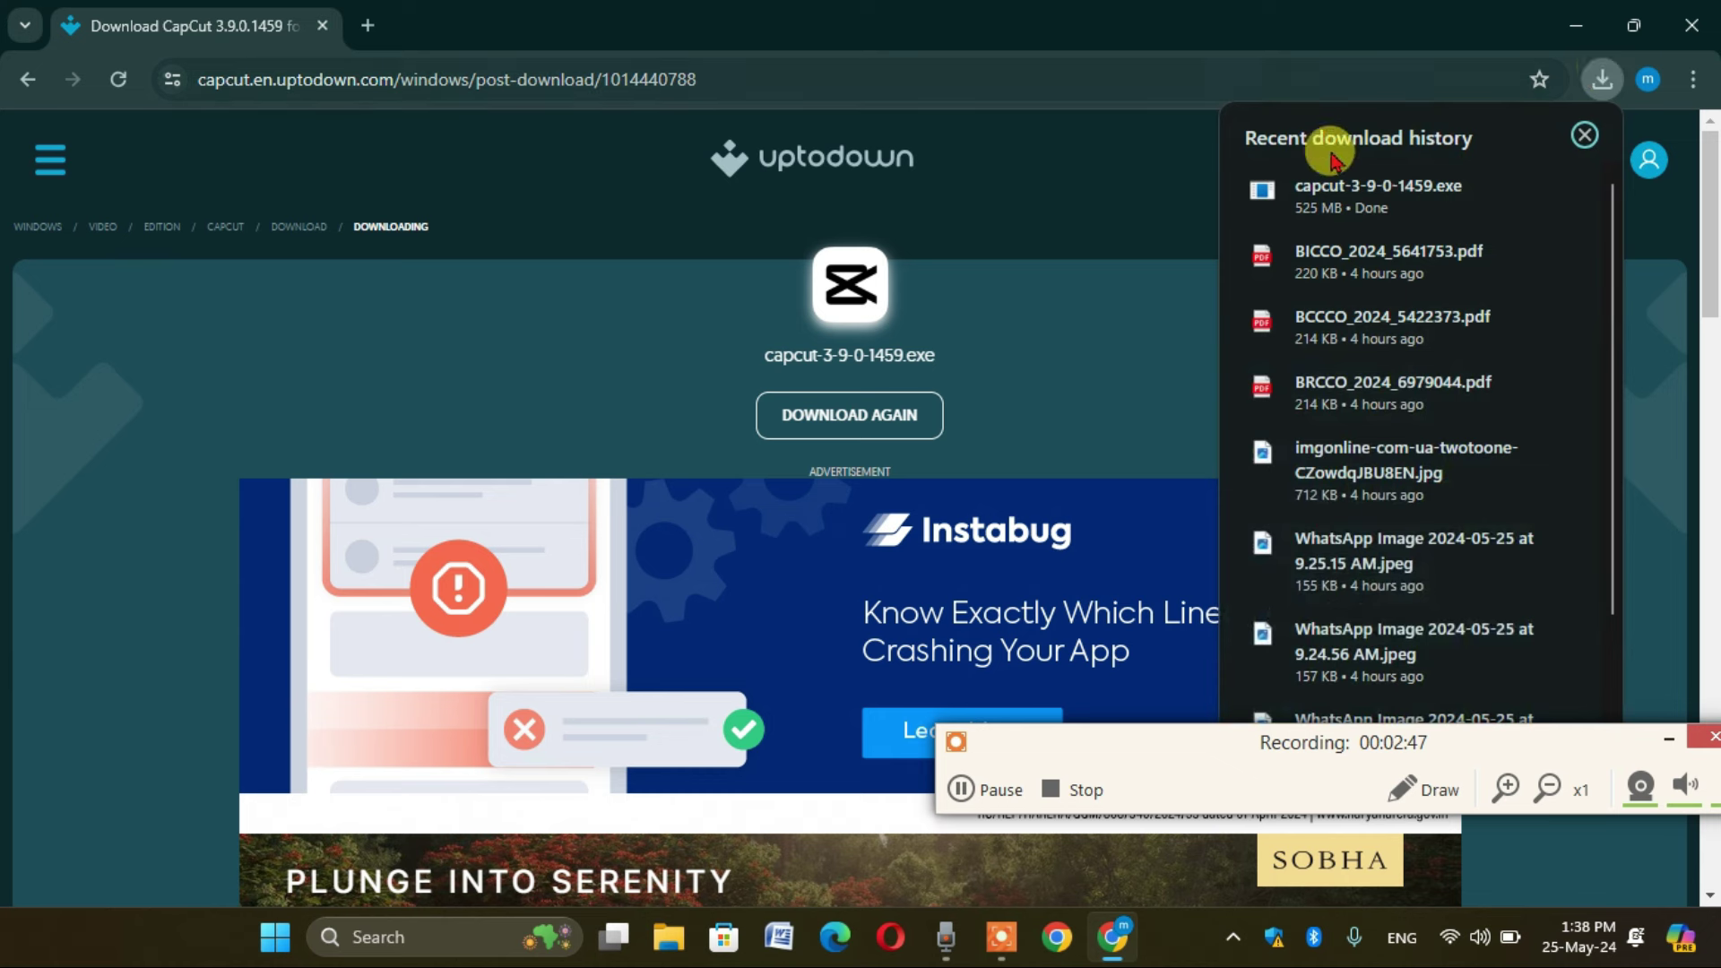
left_click(1358, 192)
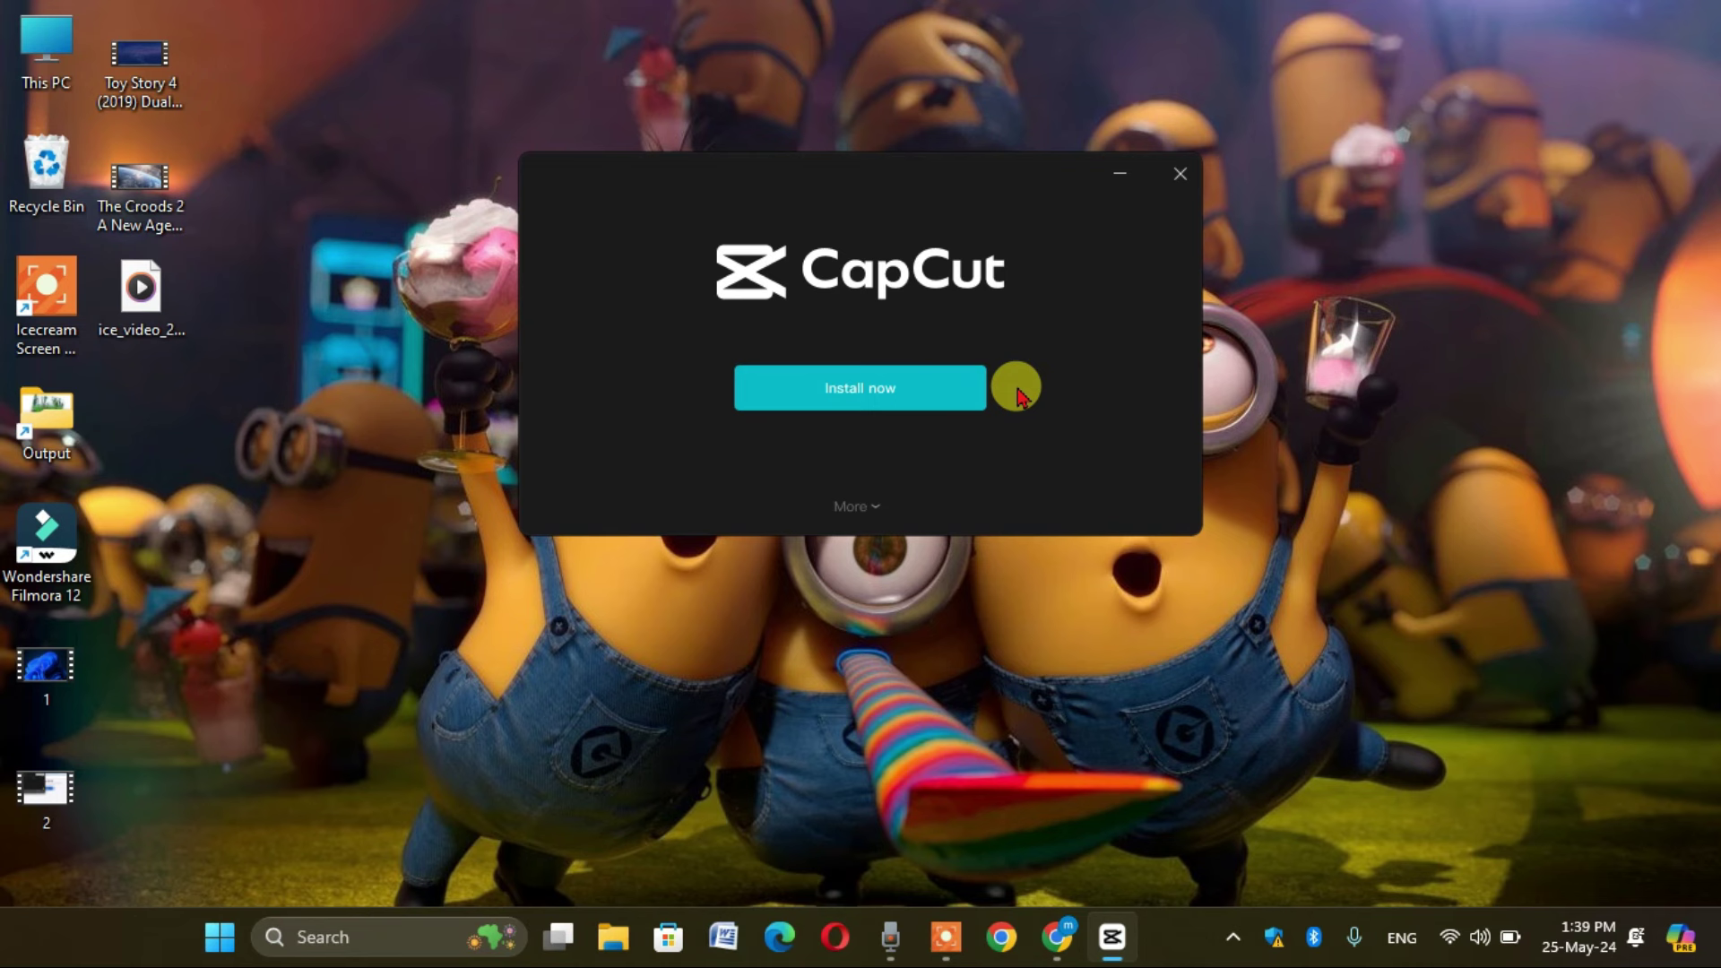
left_click(863, 401)
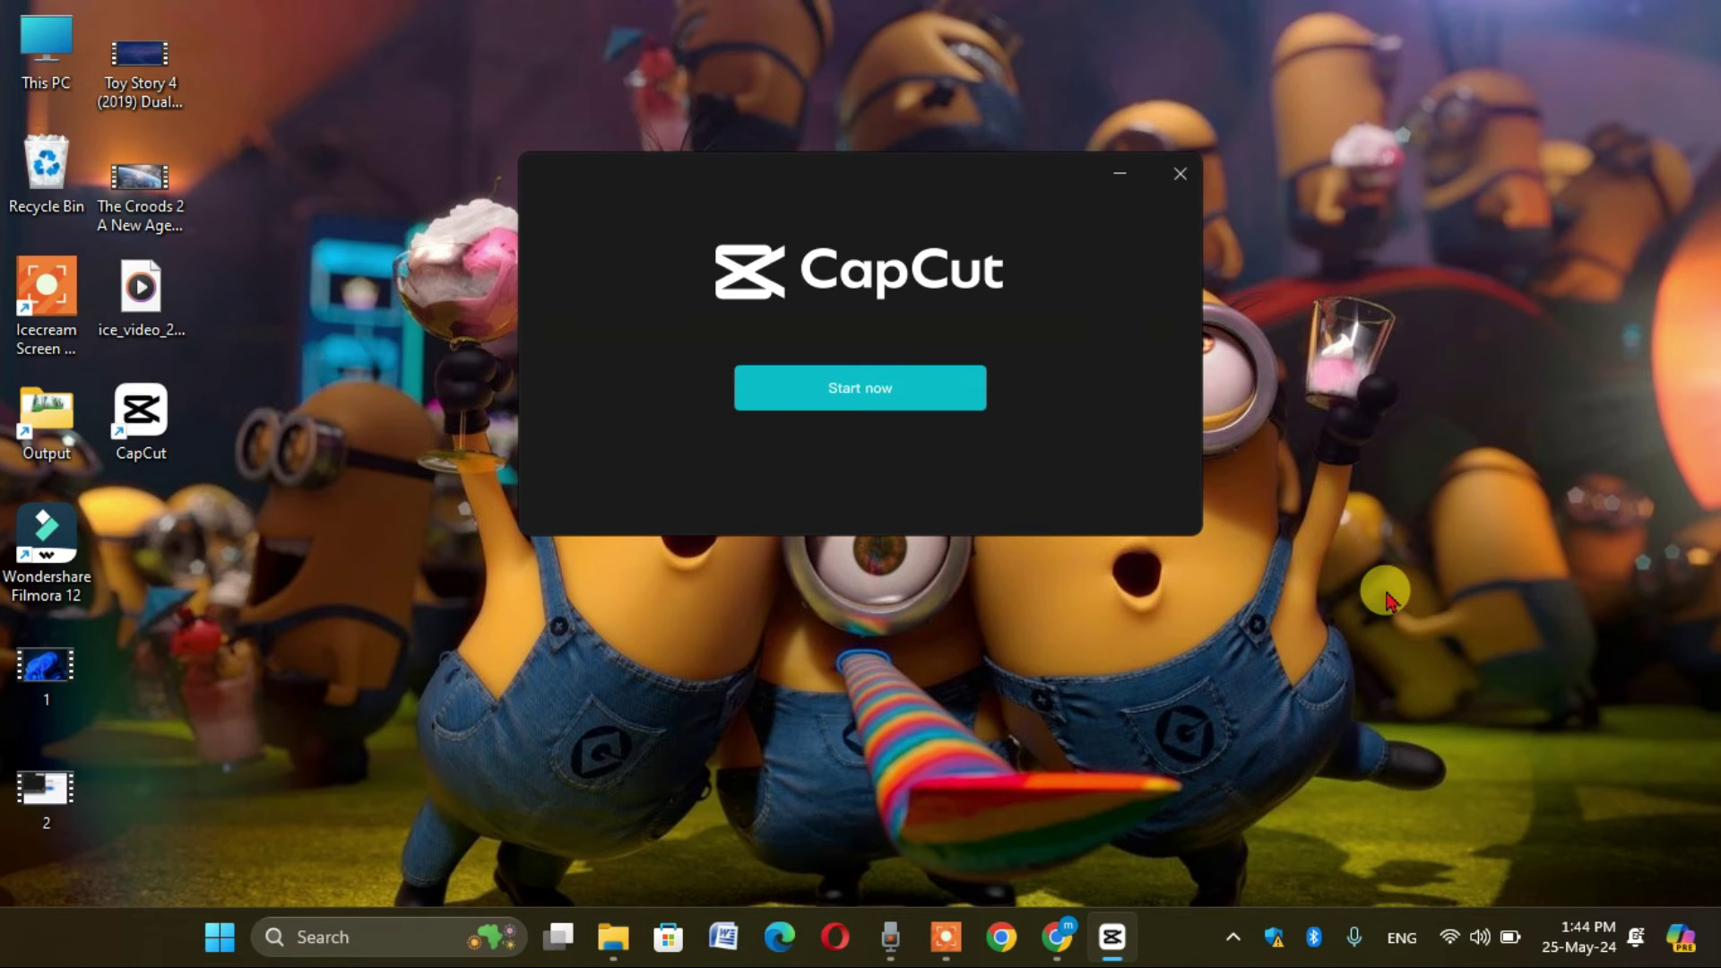
- Launch the newly installed CapCut in a maximized window and acknowledge the privacy policy notice
left_click(874, 394)
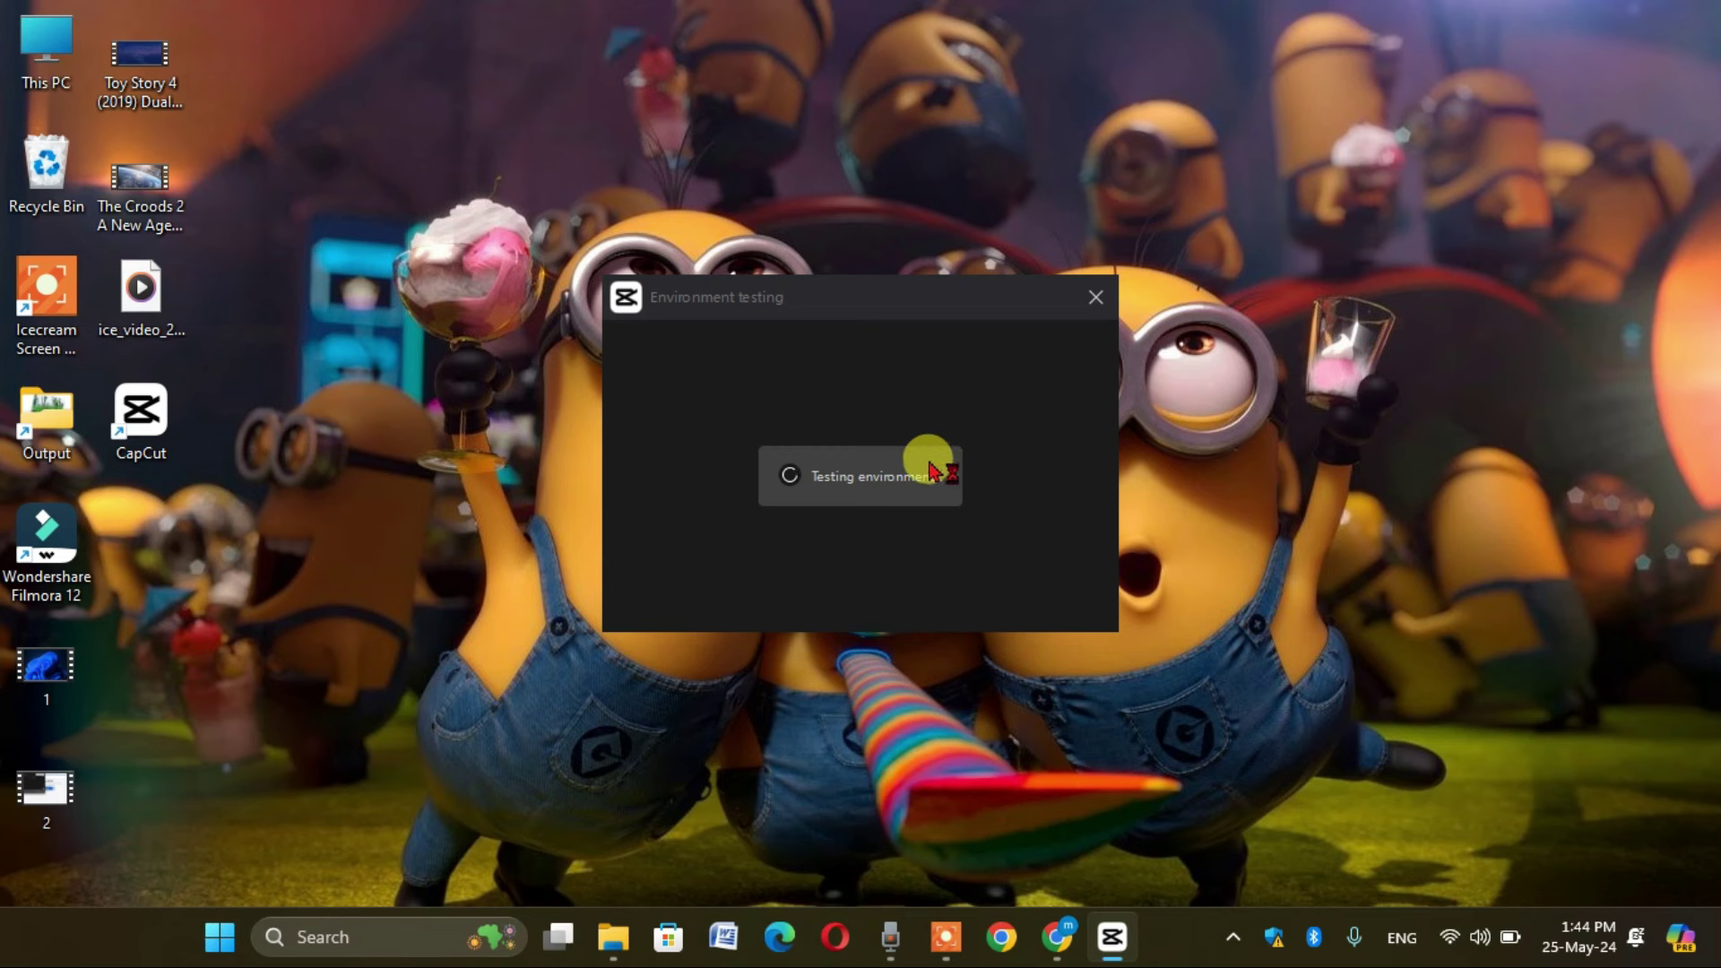
left_click(1107, 305)
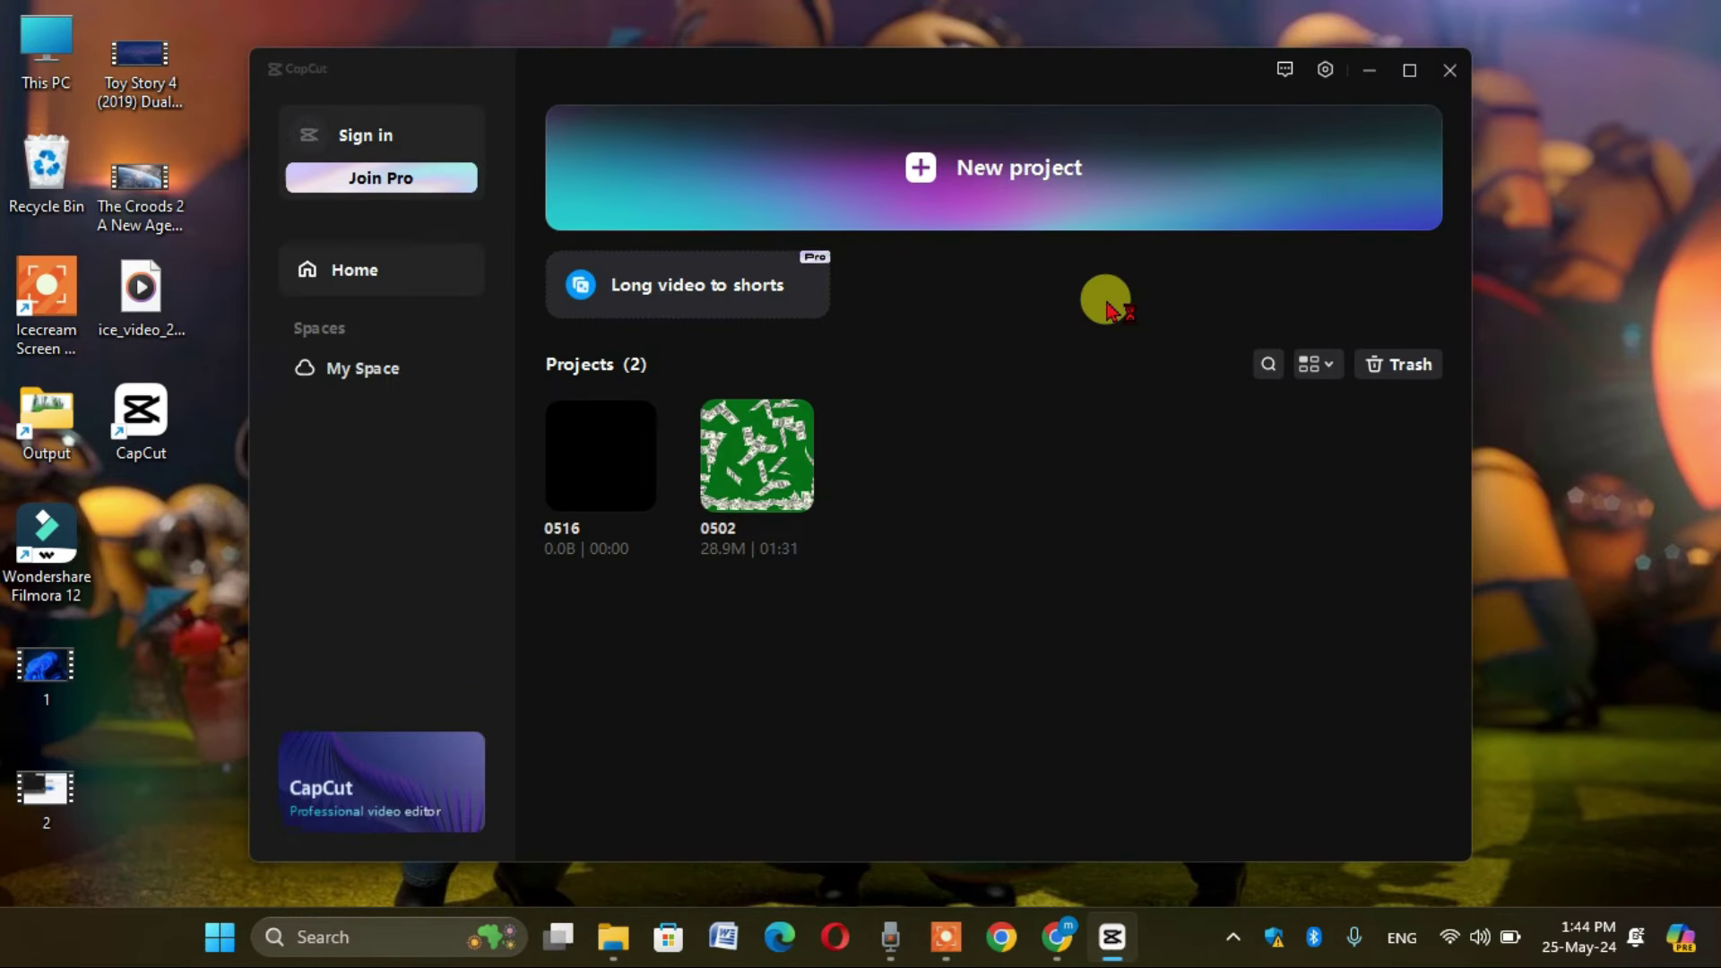
left_click(1409, 71)
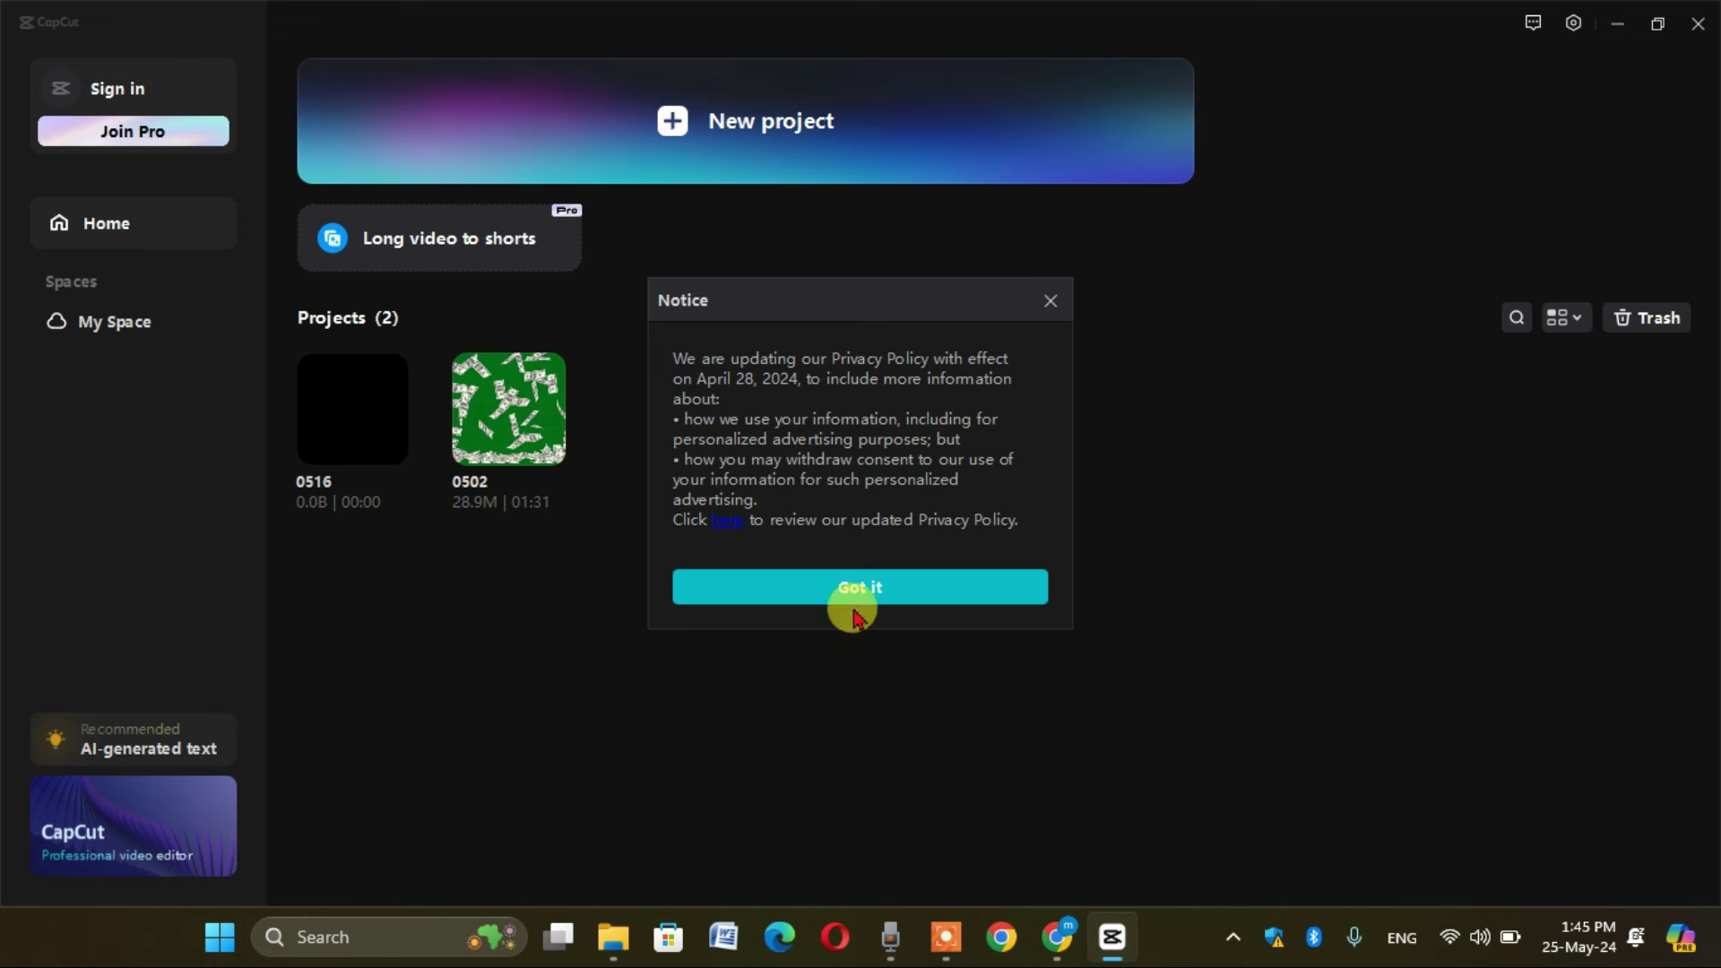
left_click(846, 593)
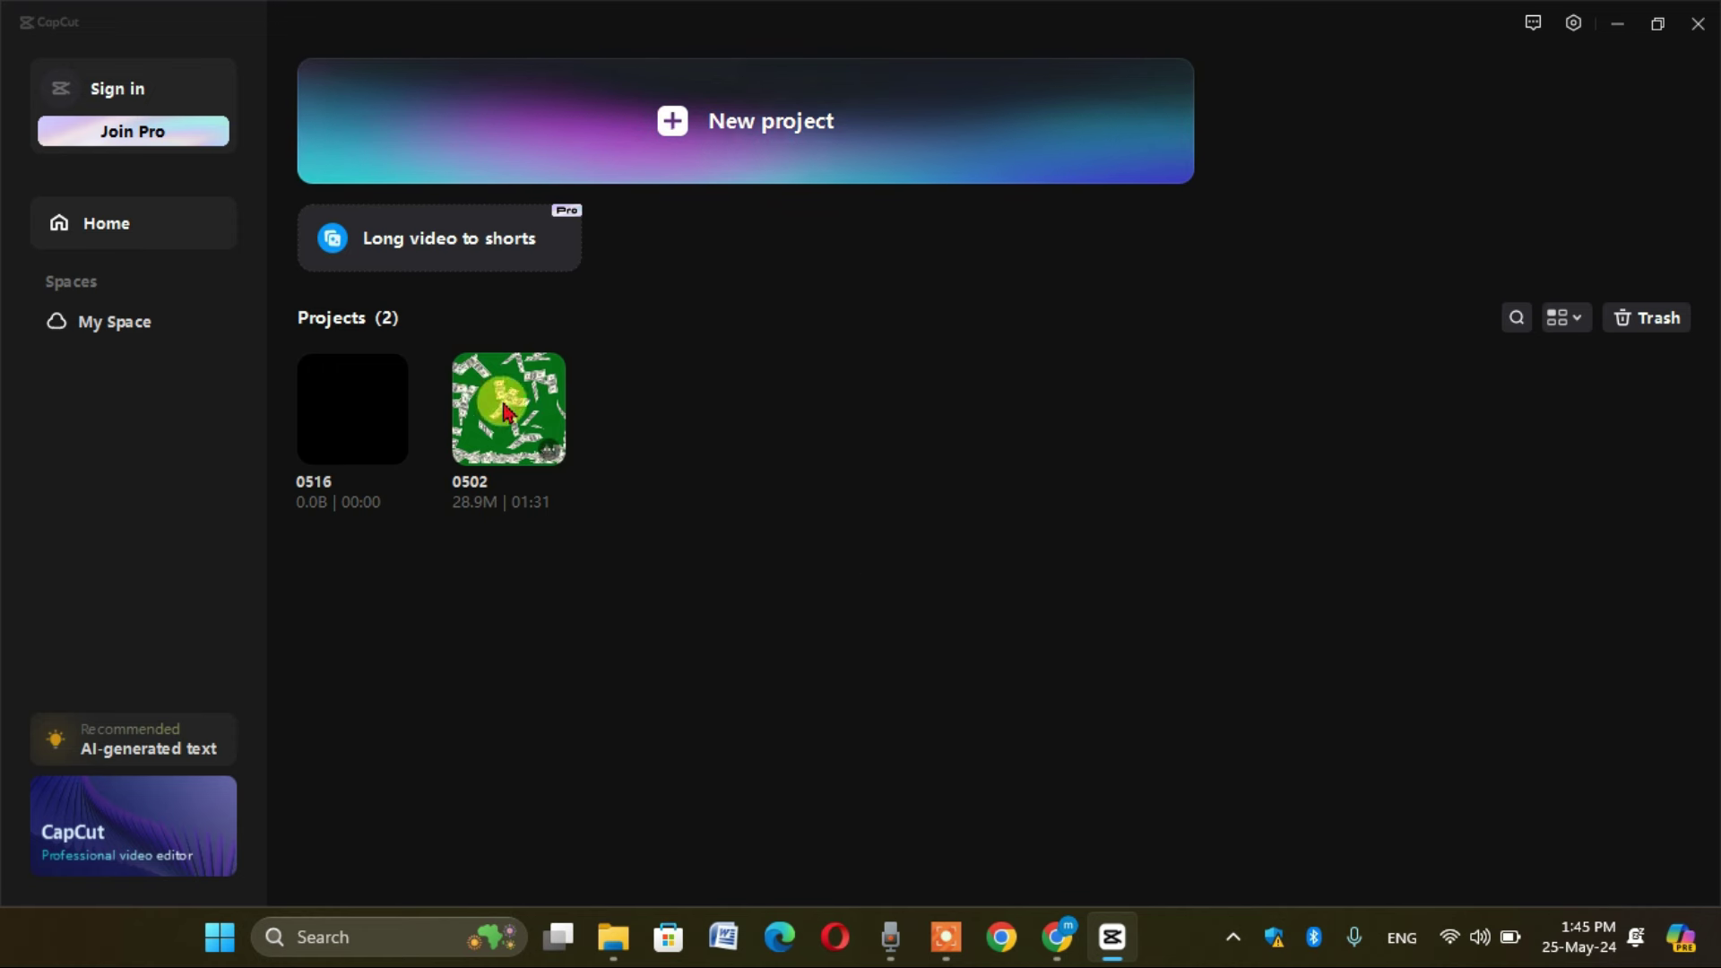
left_click(764, 121)
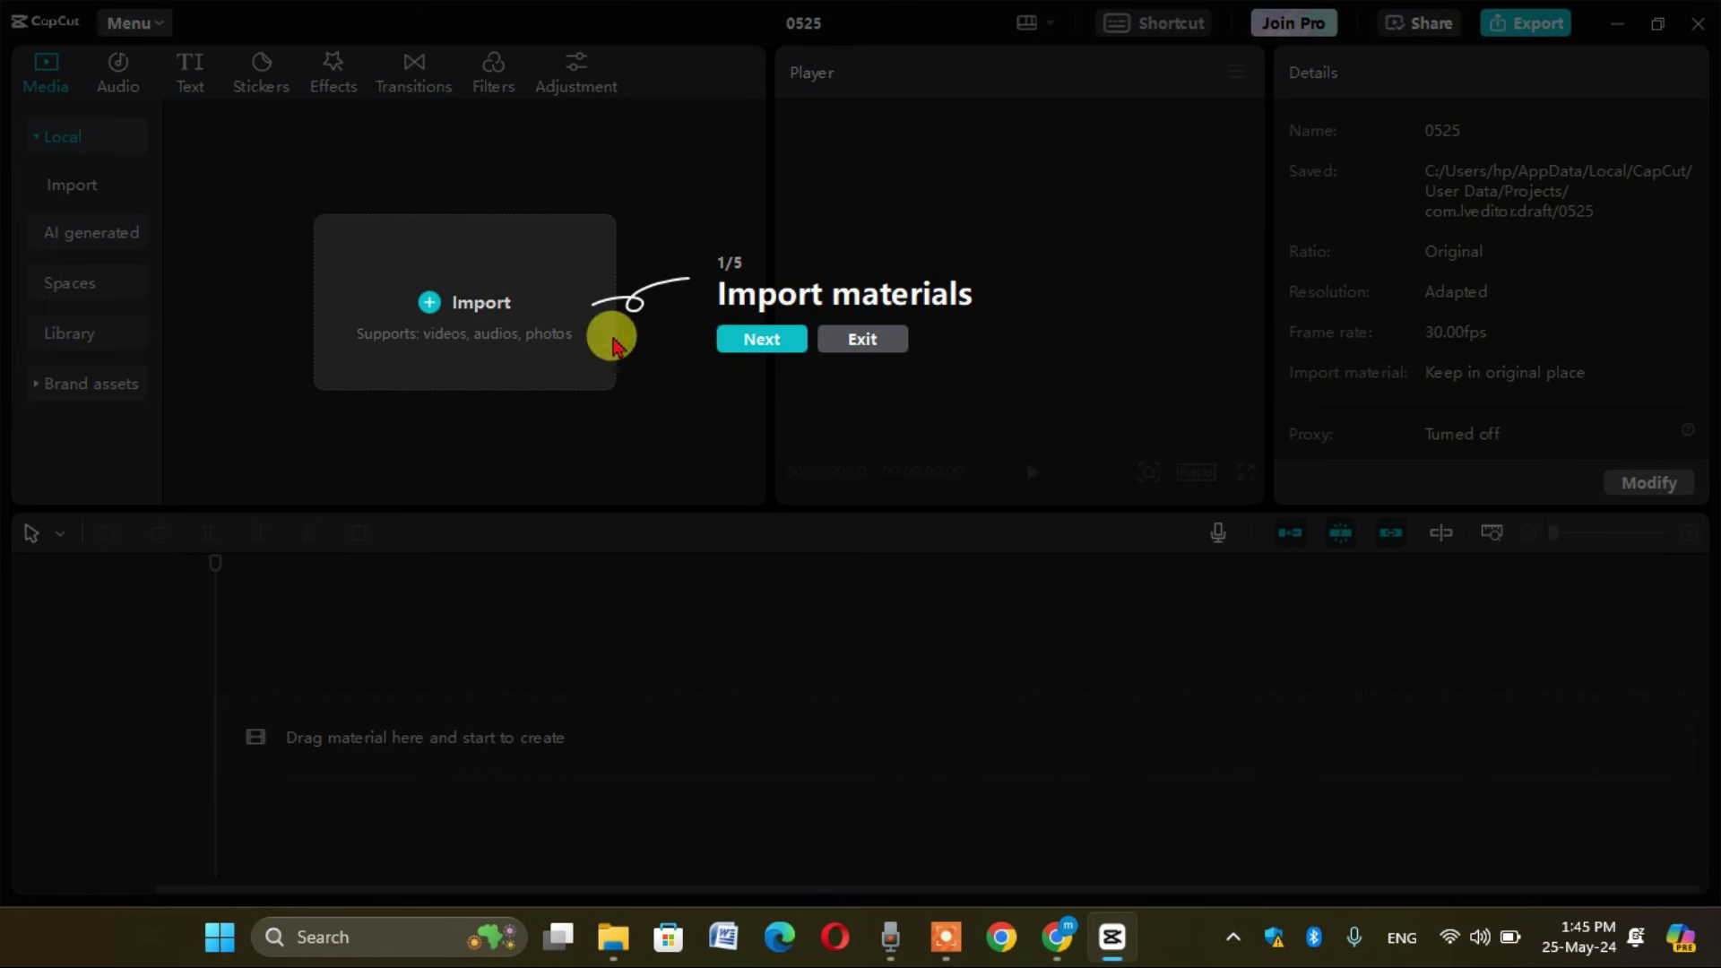
left_click(856, 345)
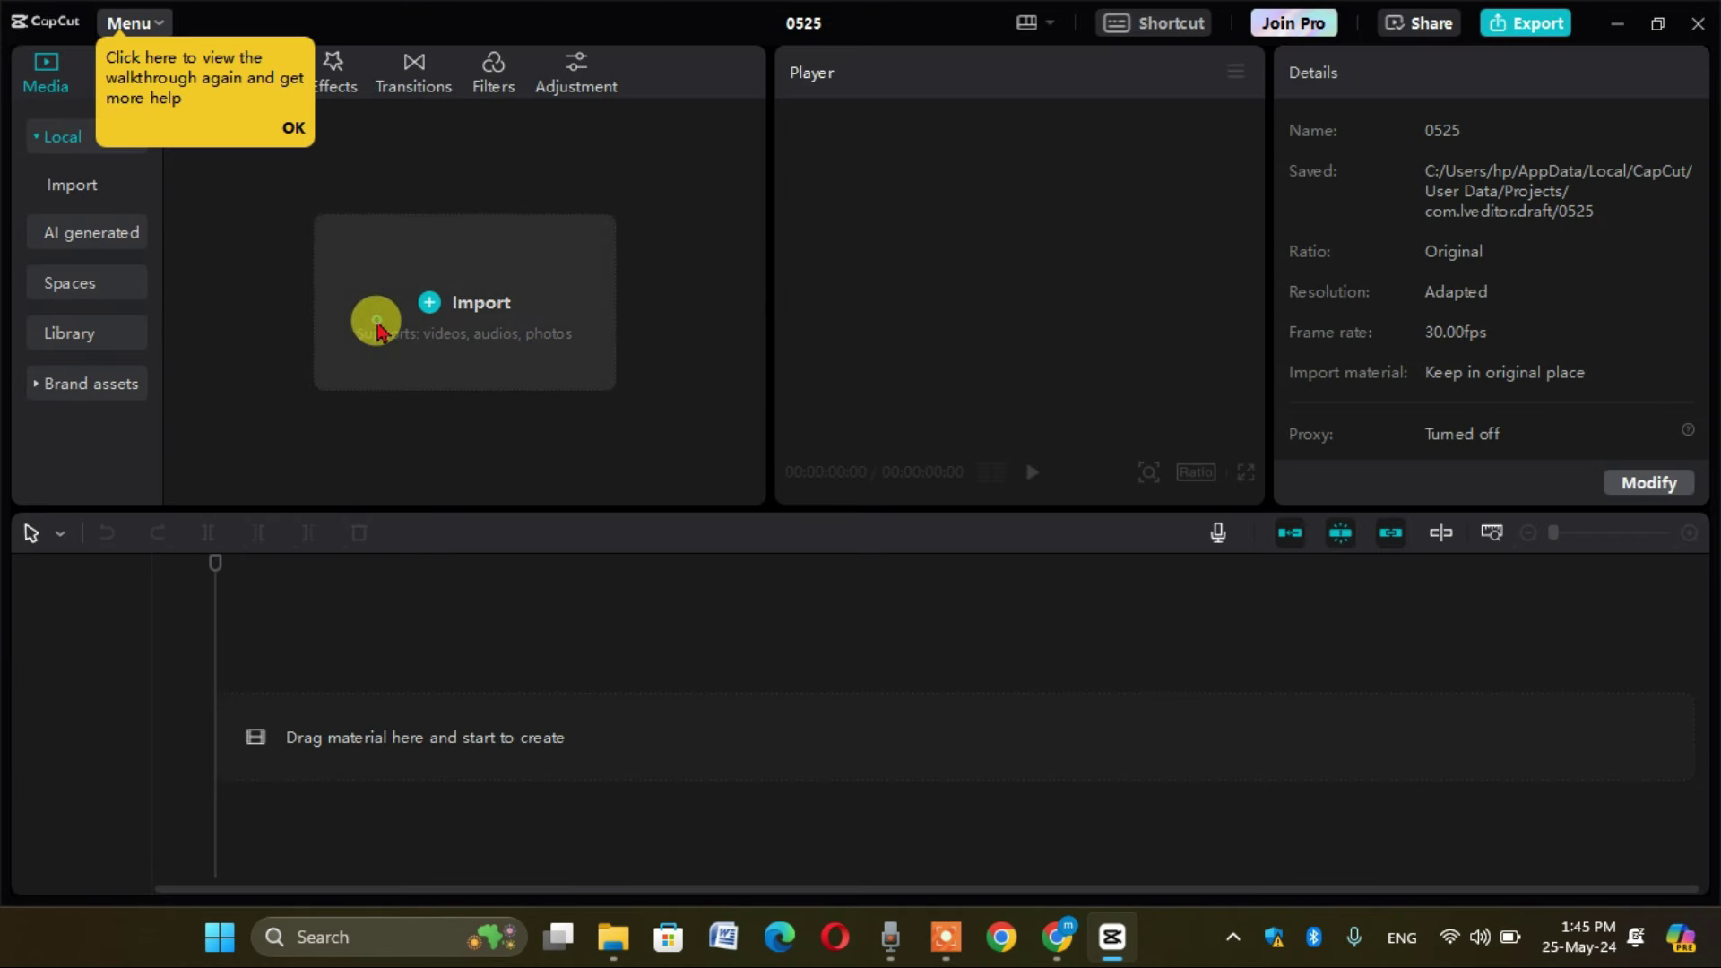
left_click(376, 330)
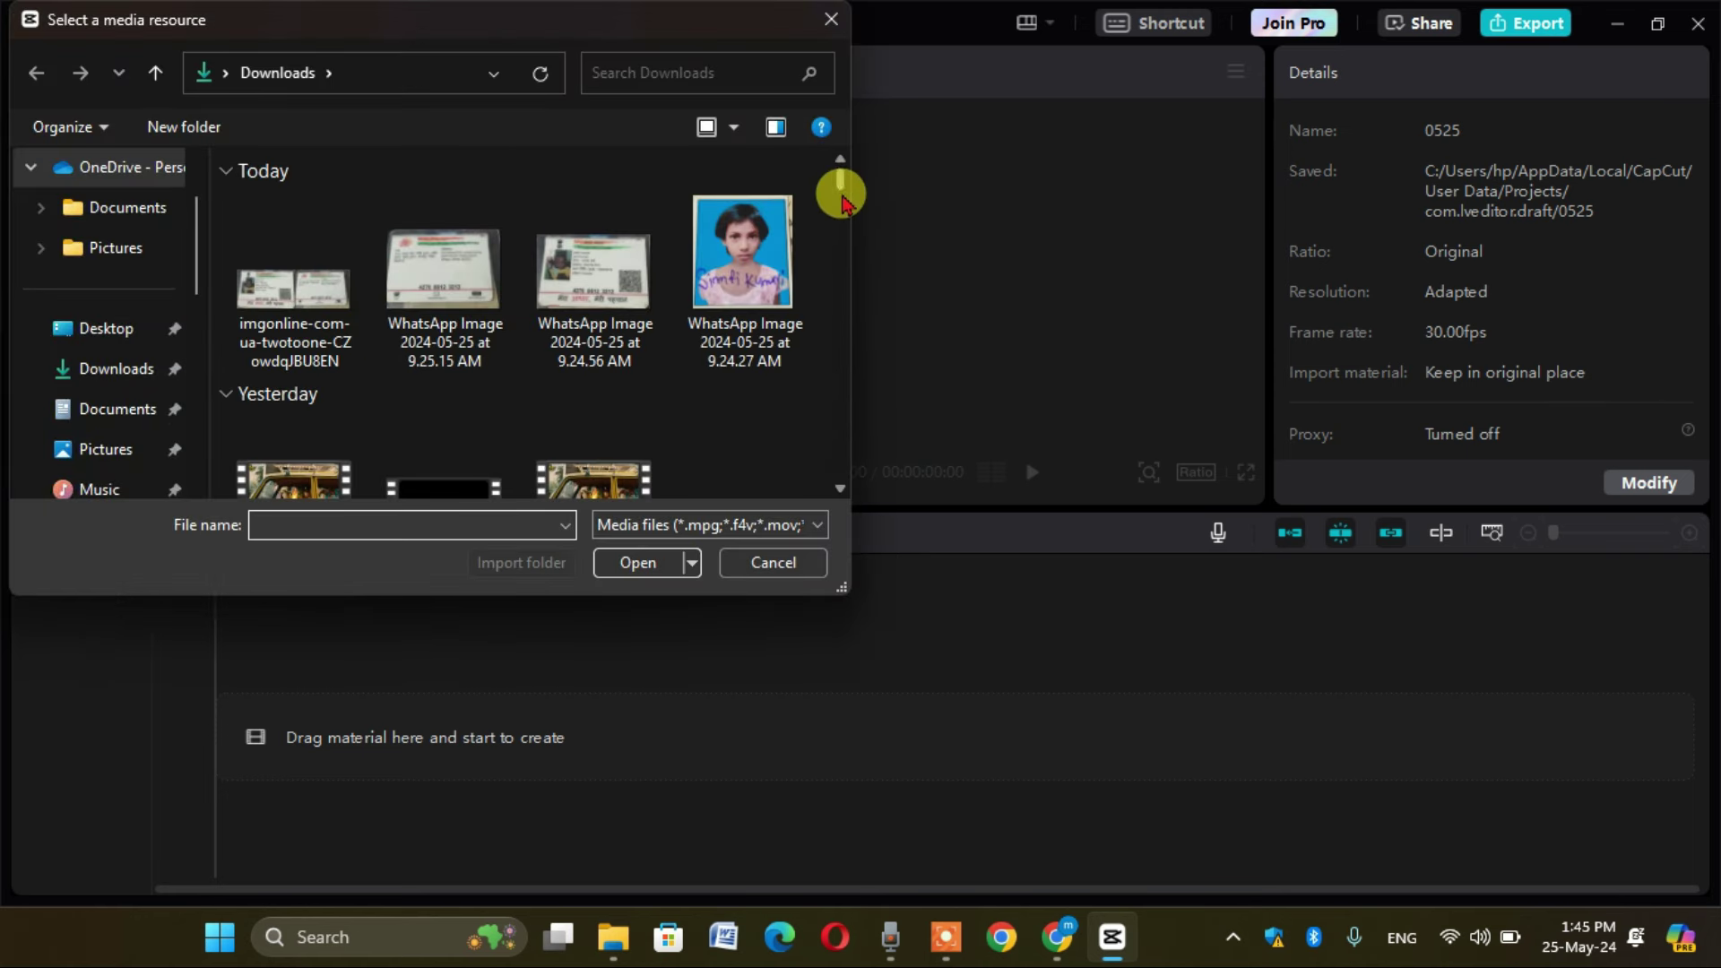
left_click_drag(842, 193, 840, 217)
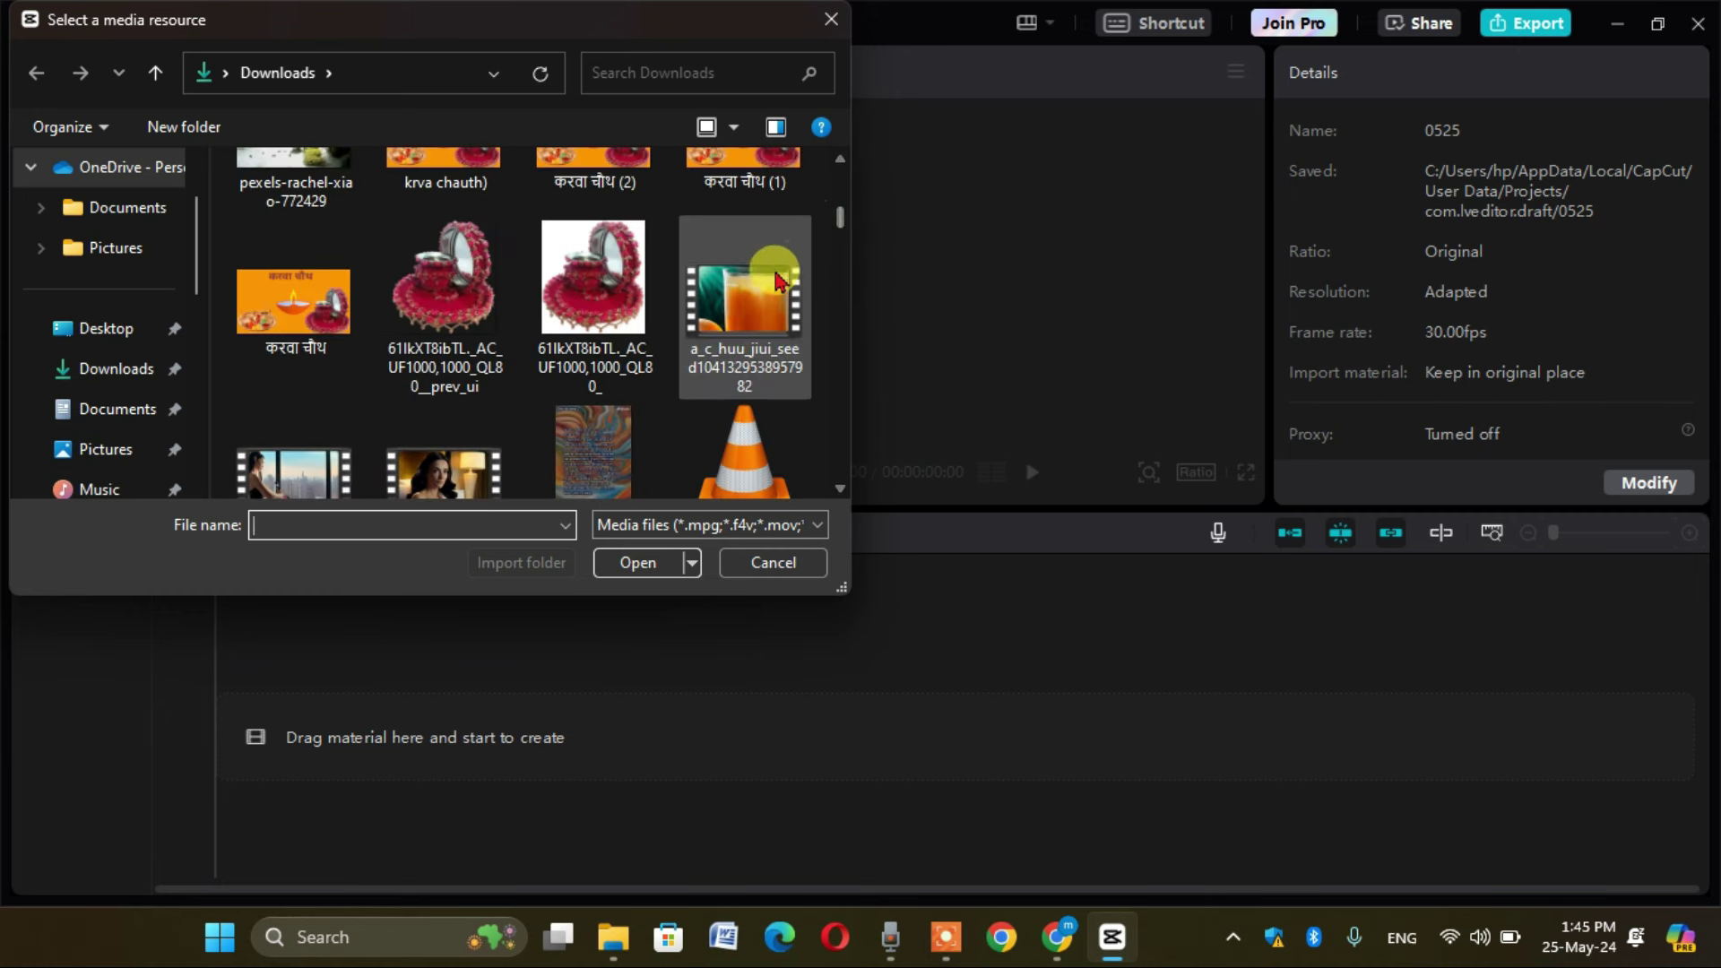
left_click(769, 287)
double_click(769, 287)
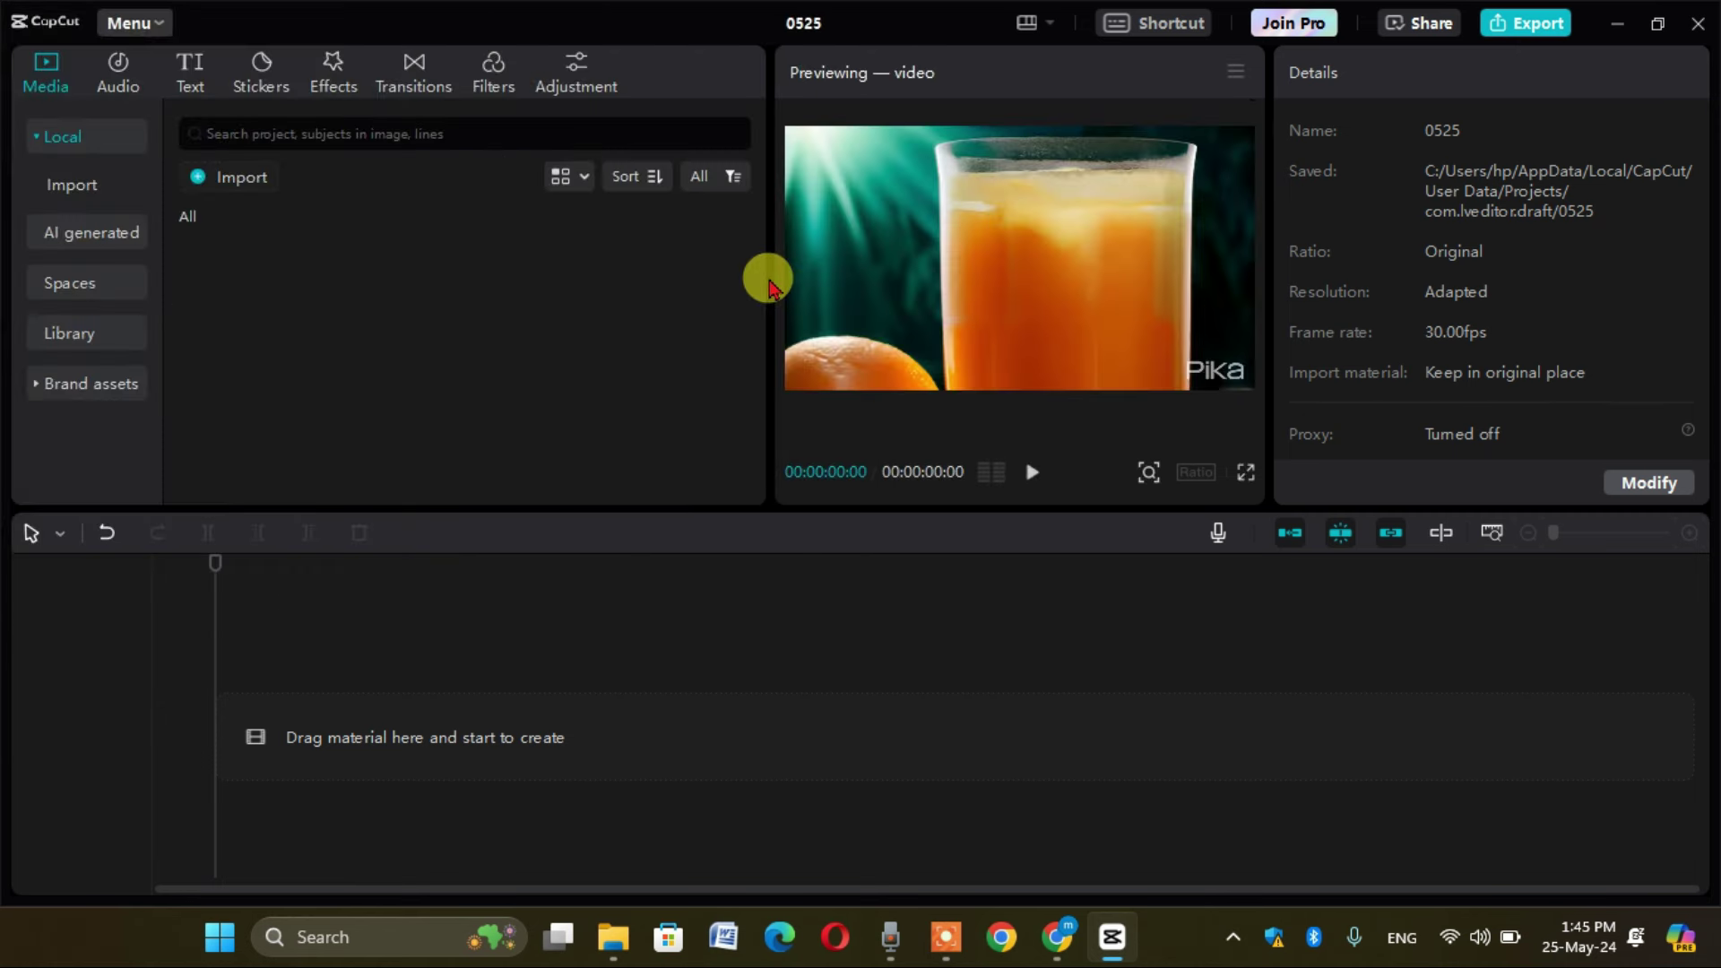
- Place the imported orange juice clip at the start of the timeline and select it
left_click(279, 325)
left_click_drag(280, 325, 229, 747)
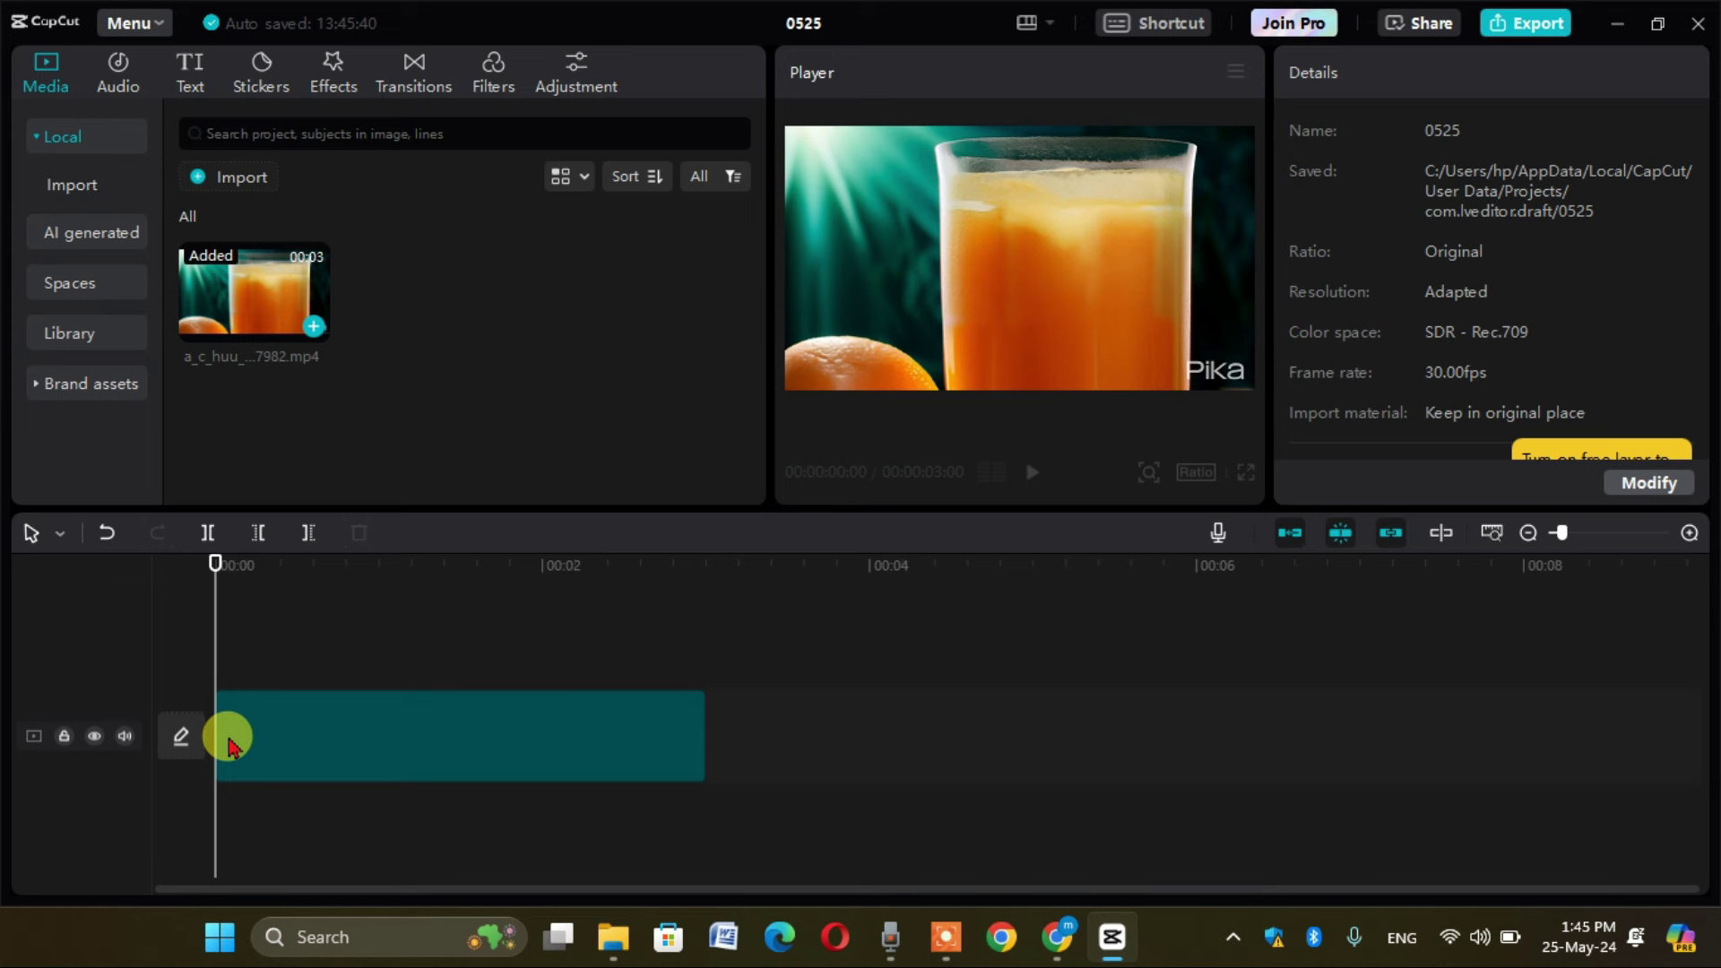
left_click(229, 747)
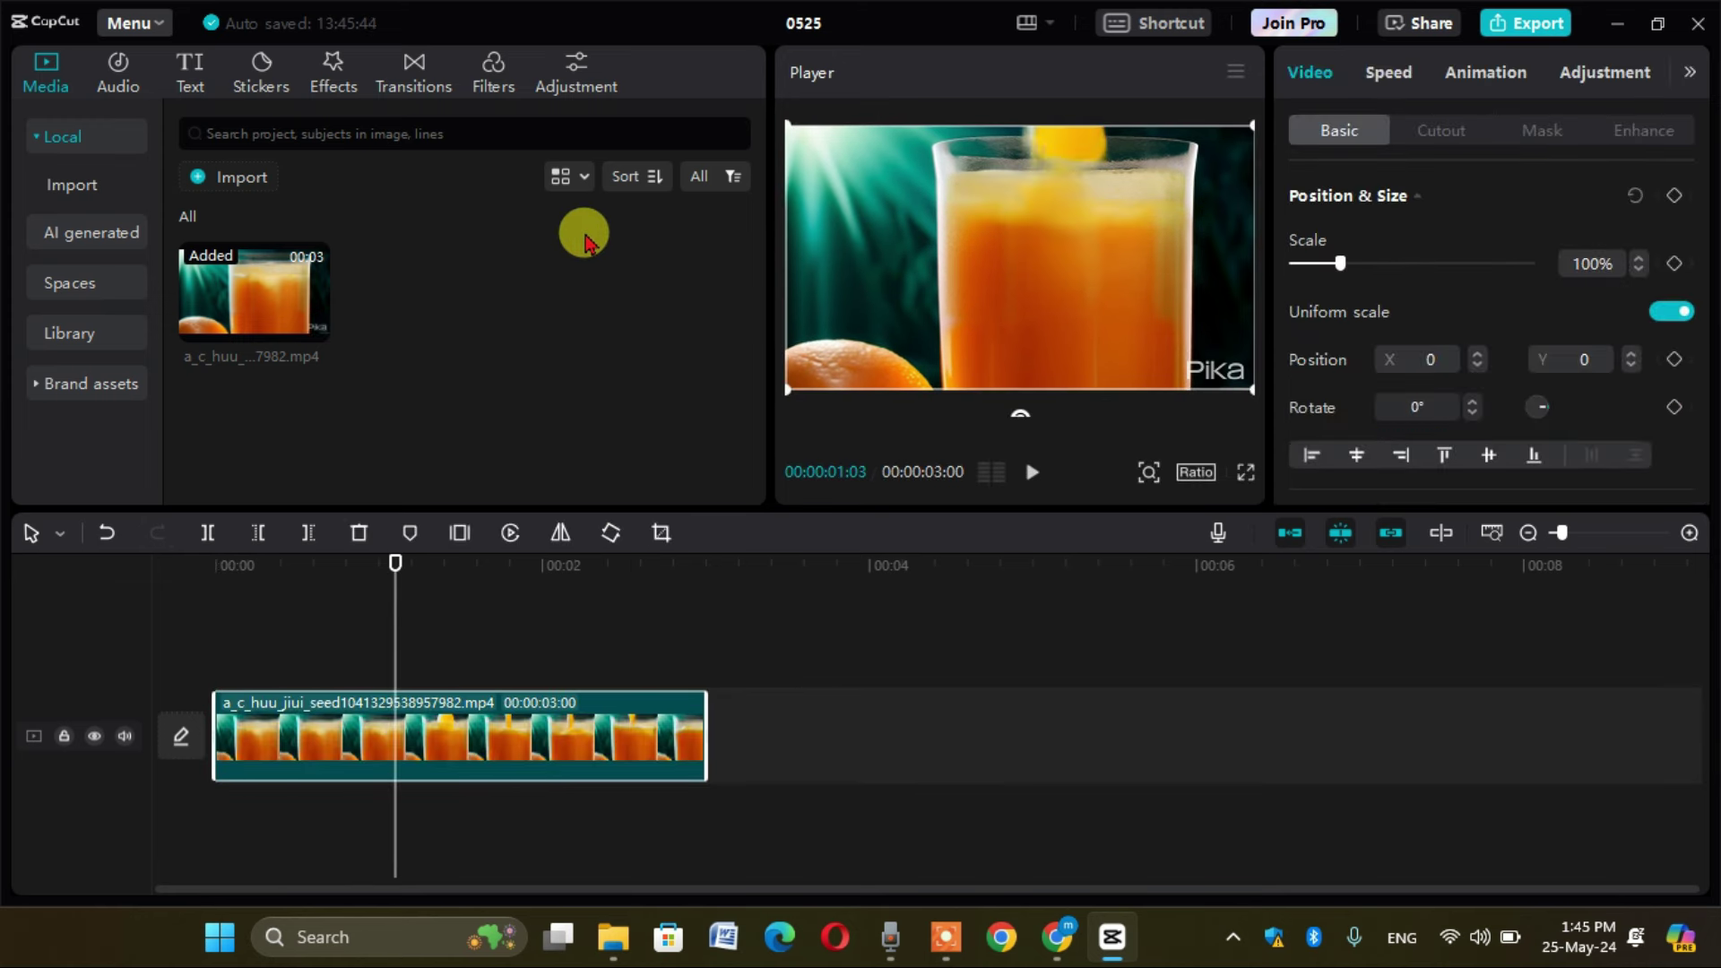
- Check whether the filters, transitions and effects libraries load, and return to the project's local media
left_click(480, 85)
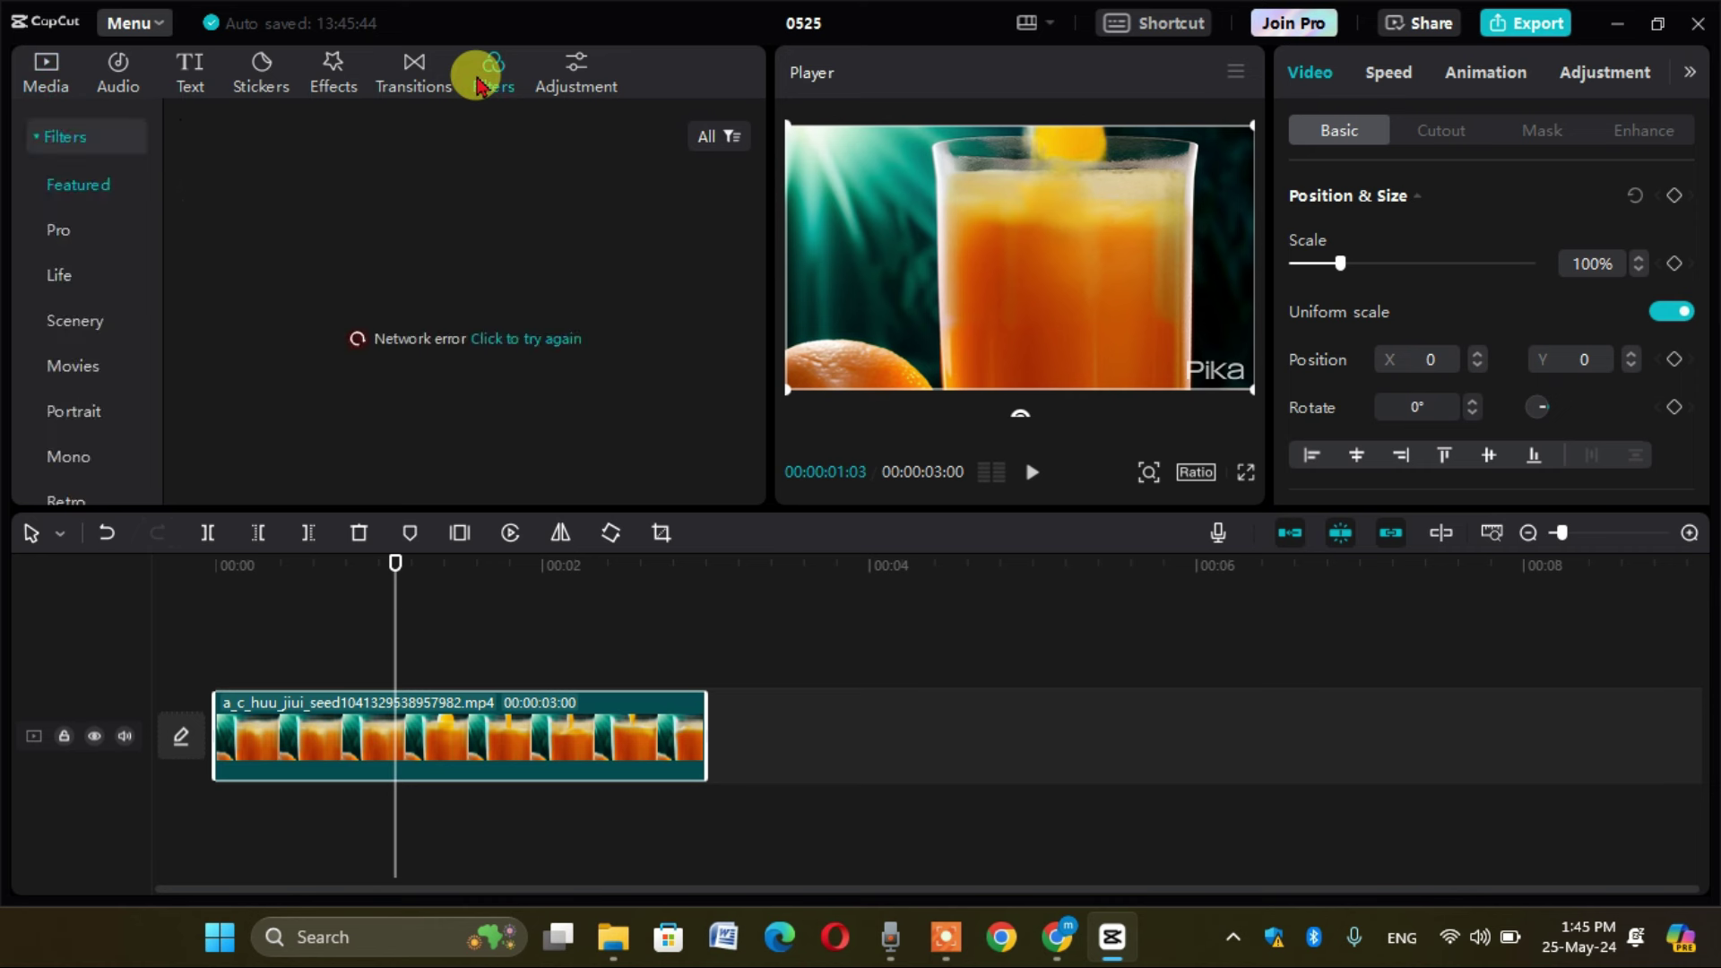
left_click(411, 76)
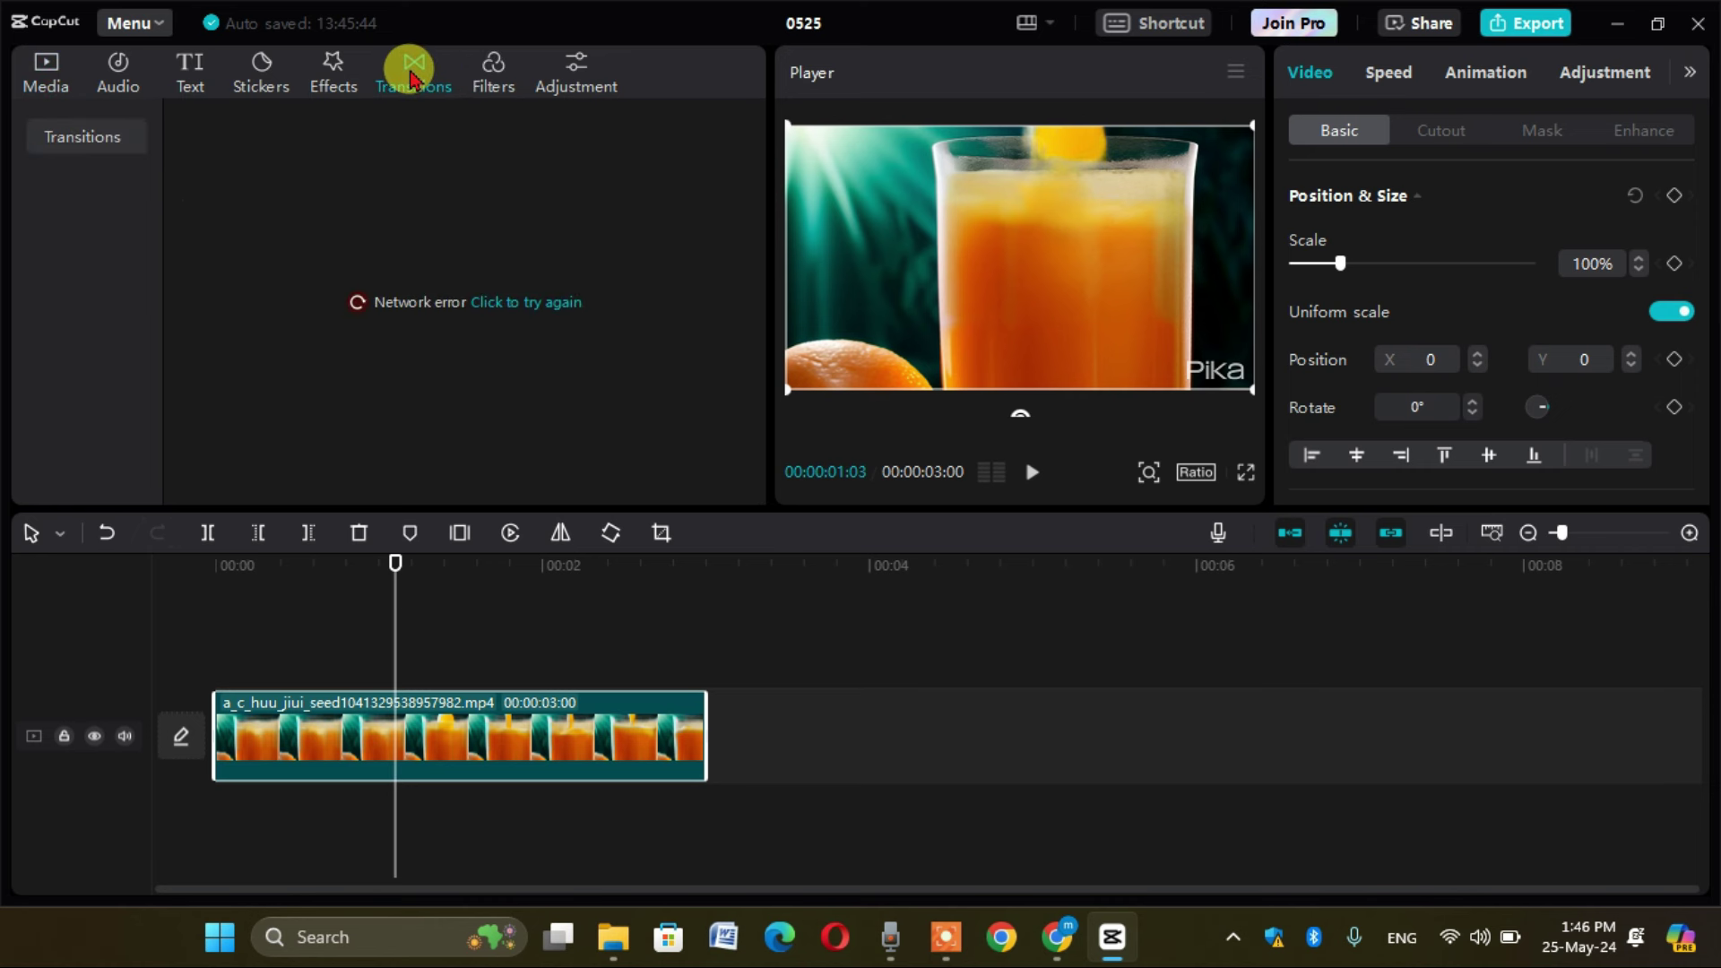
left_click(331, 89)
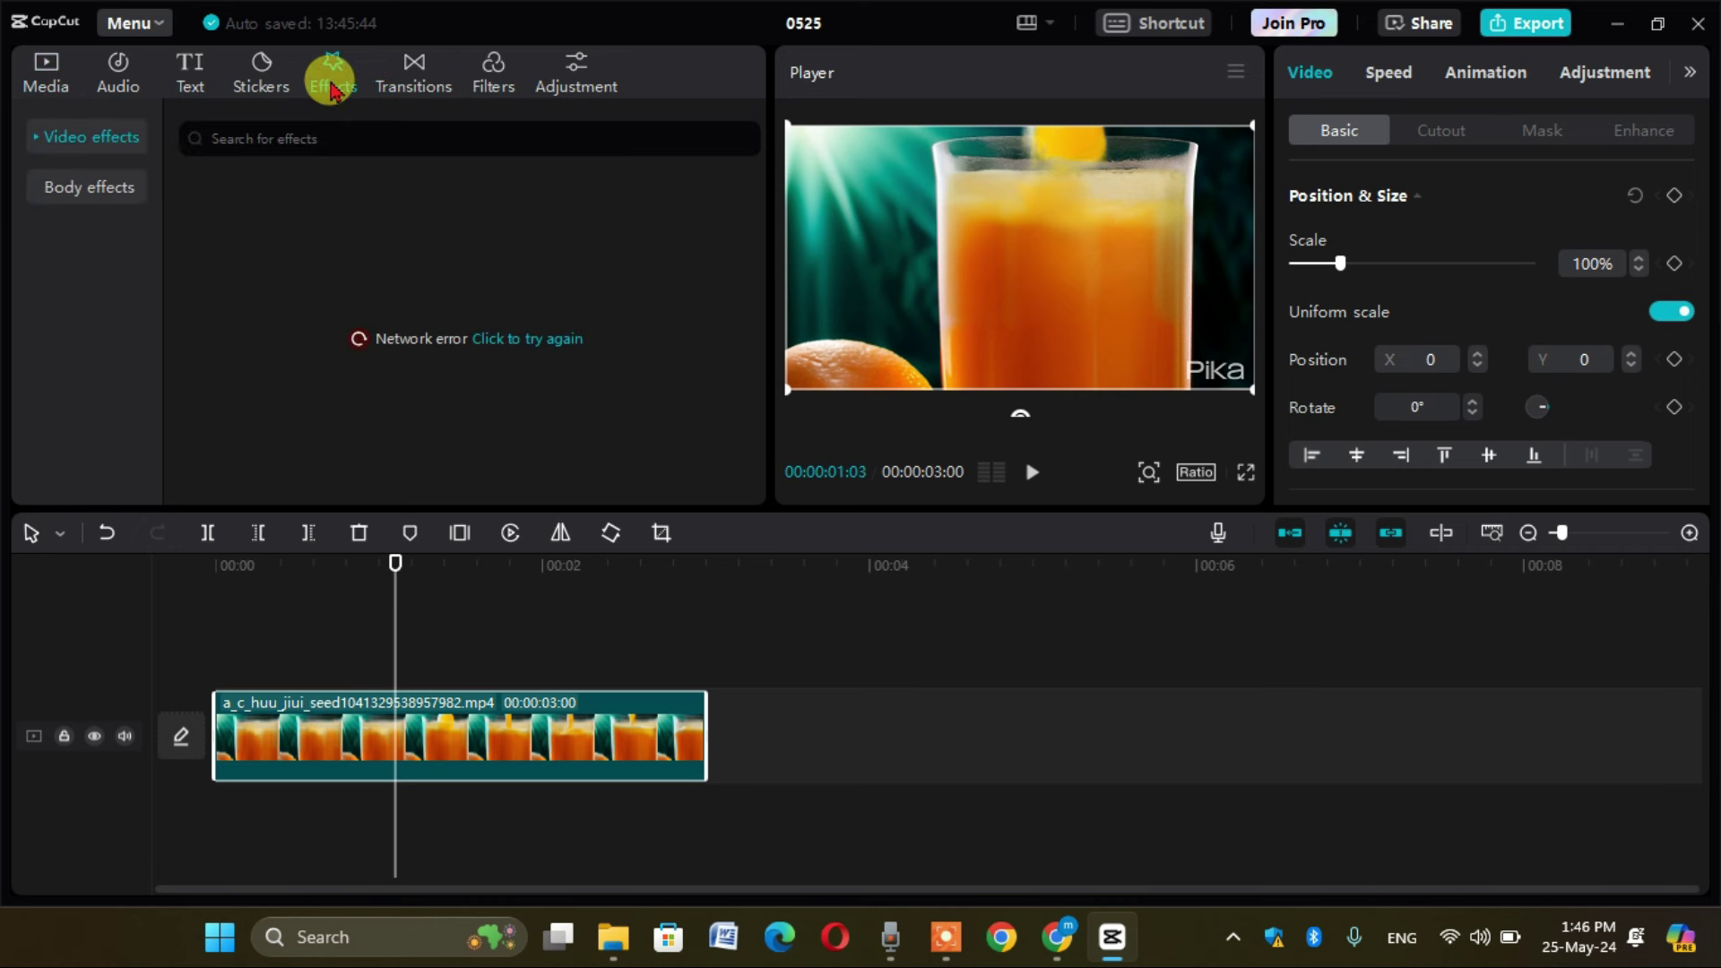
left_click(259, 77)
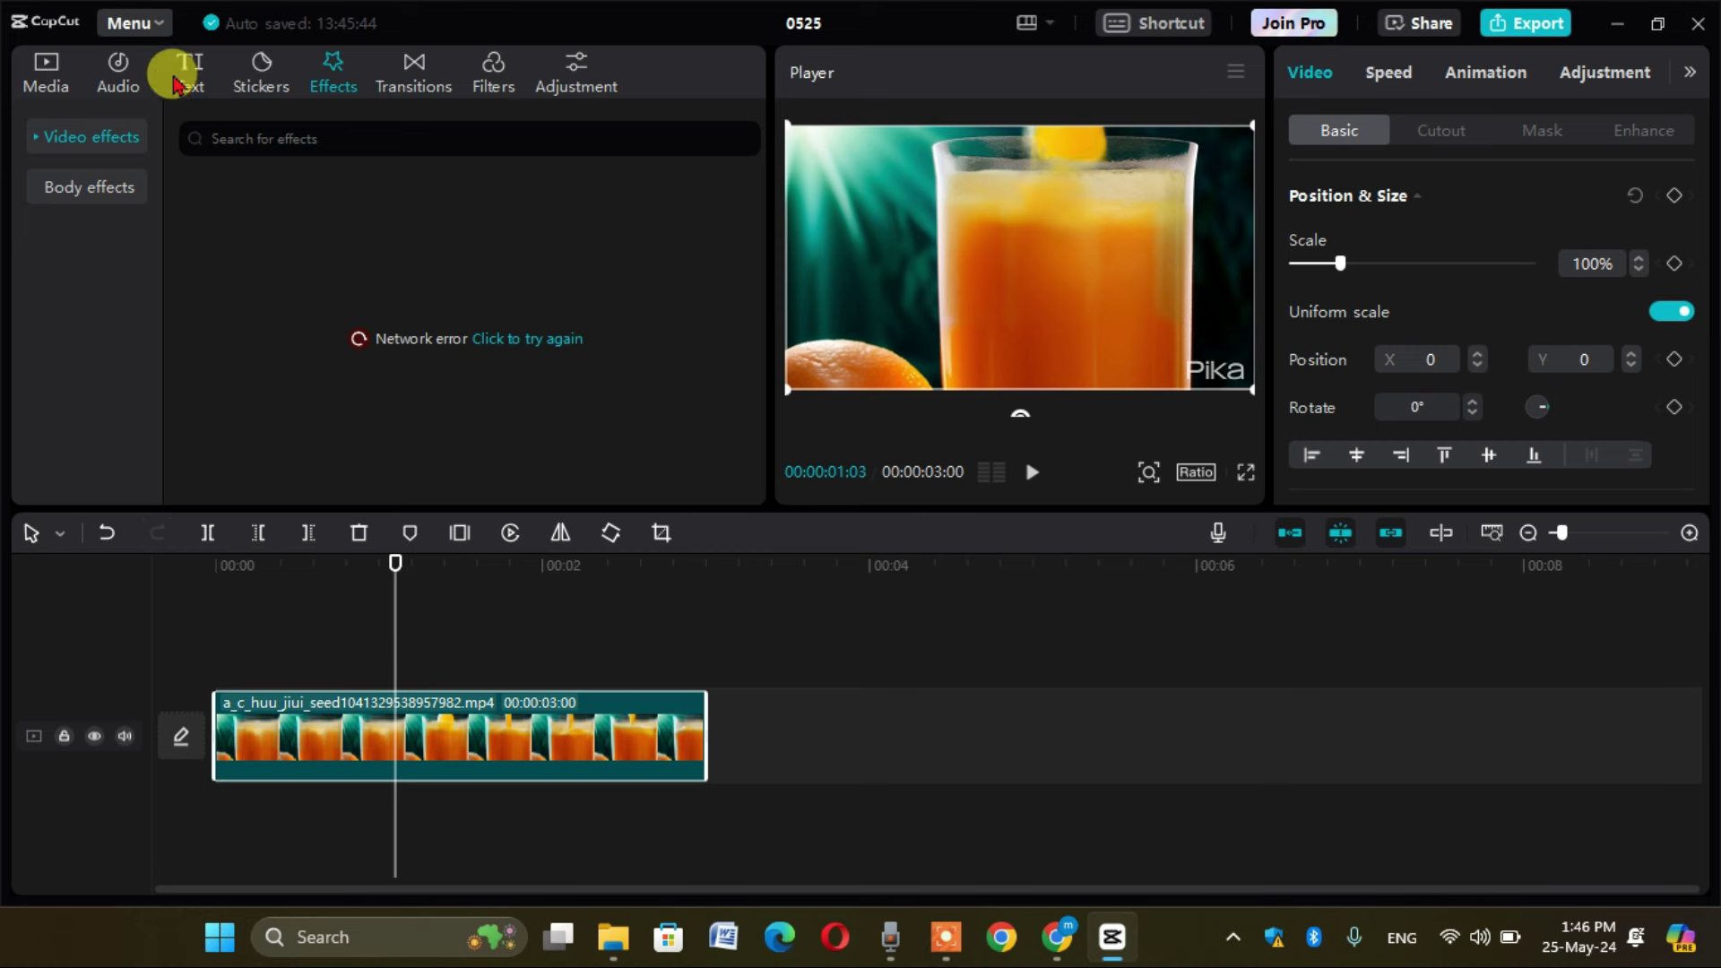
left_click(71, 86)
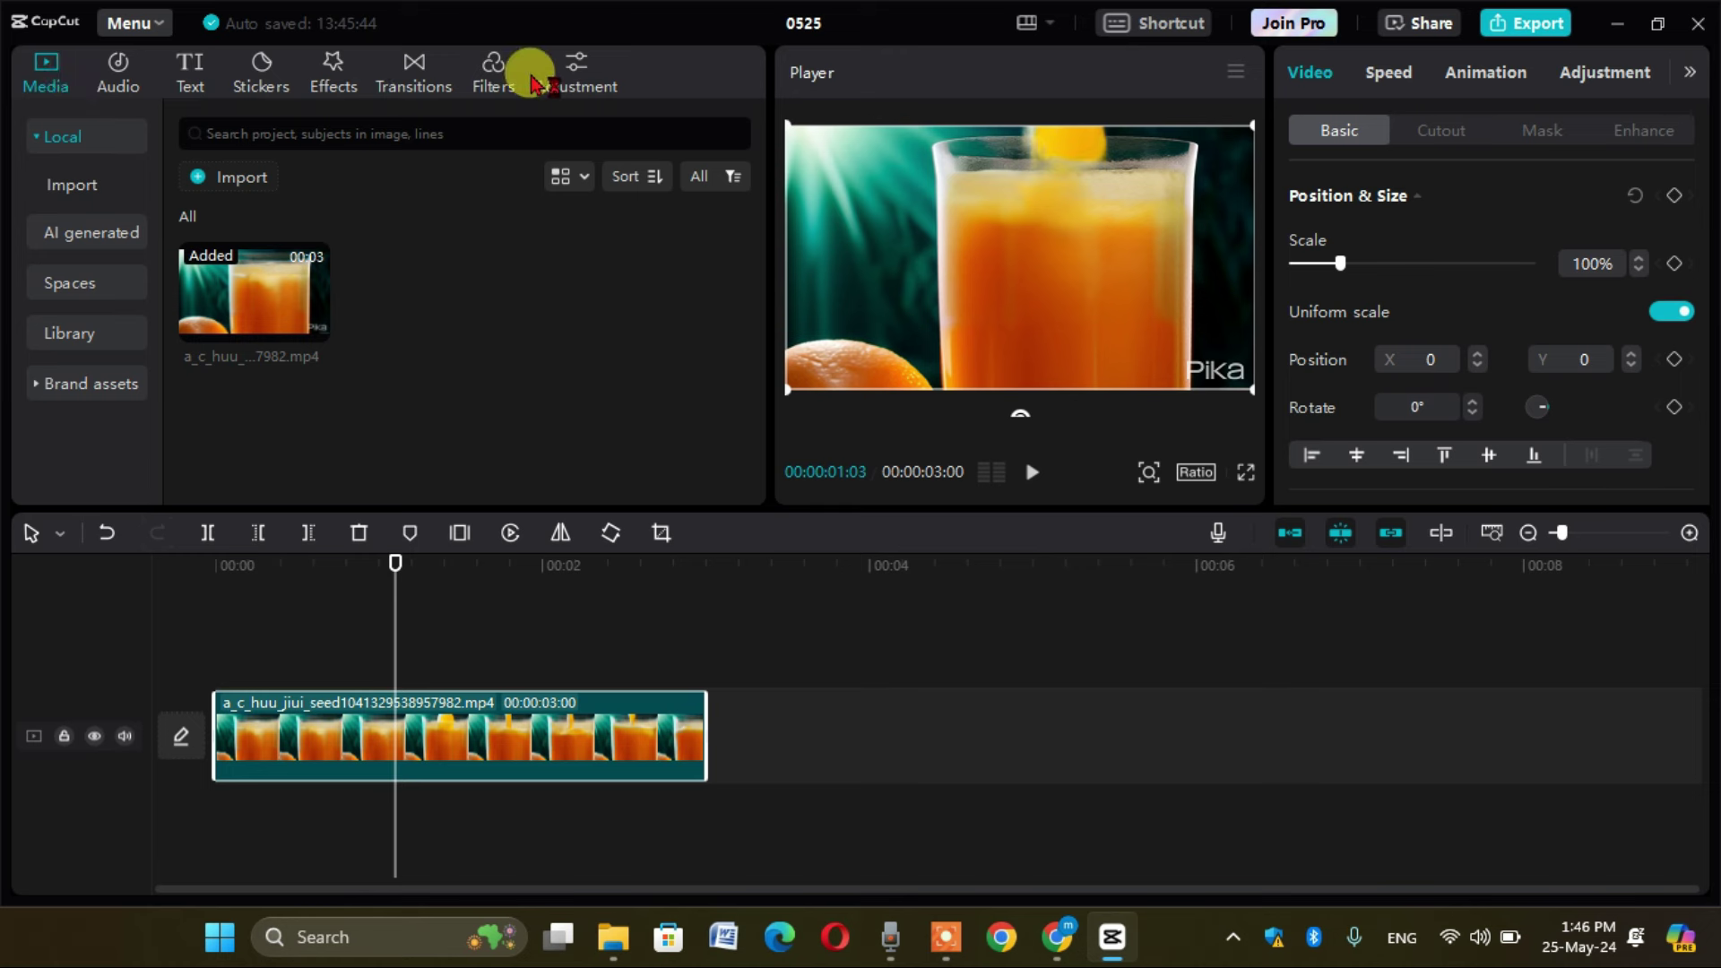
- Minimize CapCut, switch to Chrome and search Google for "proton vpn for pc" in a new tab
left_click(1614, 24)
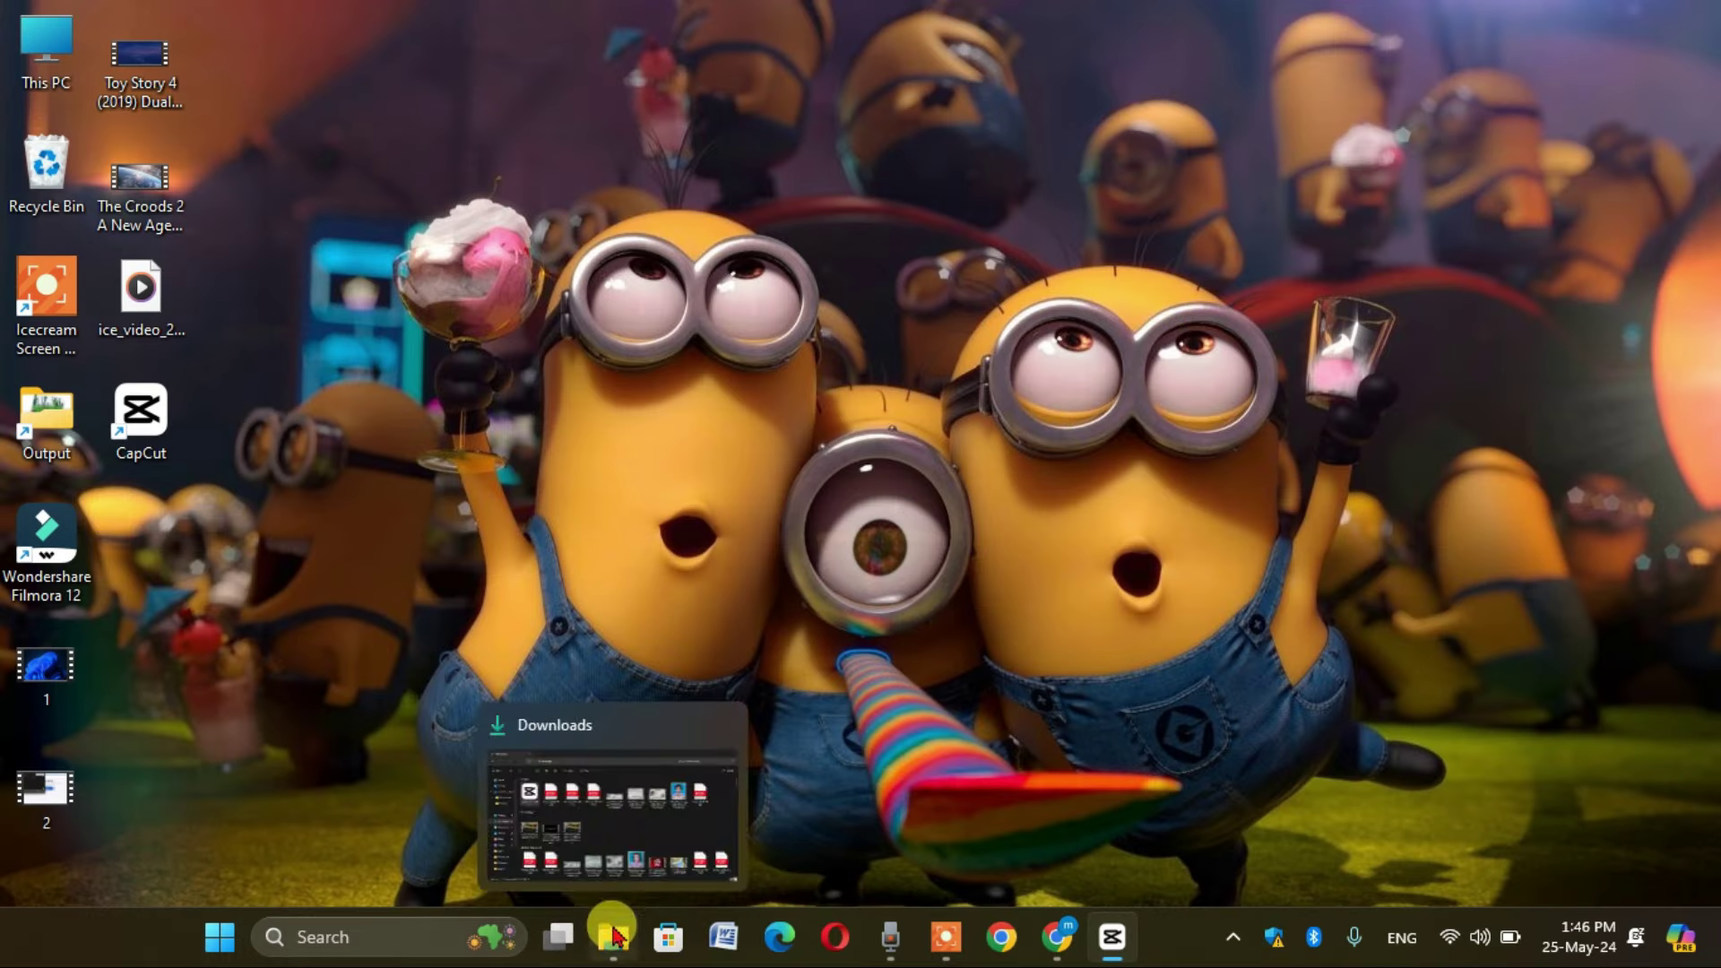
left_click(1051, 937)
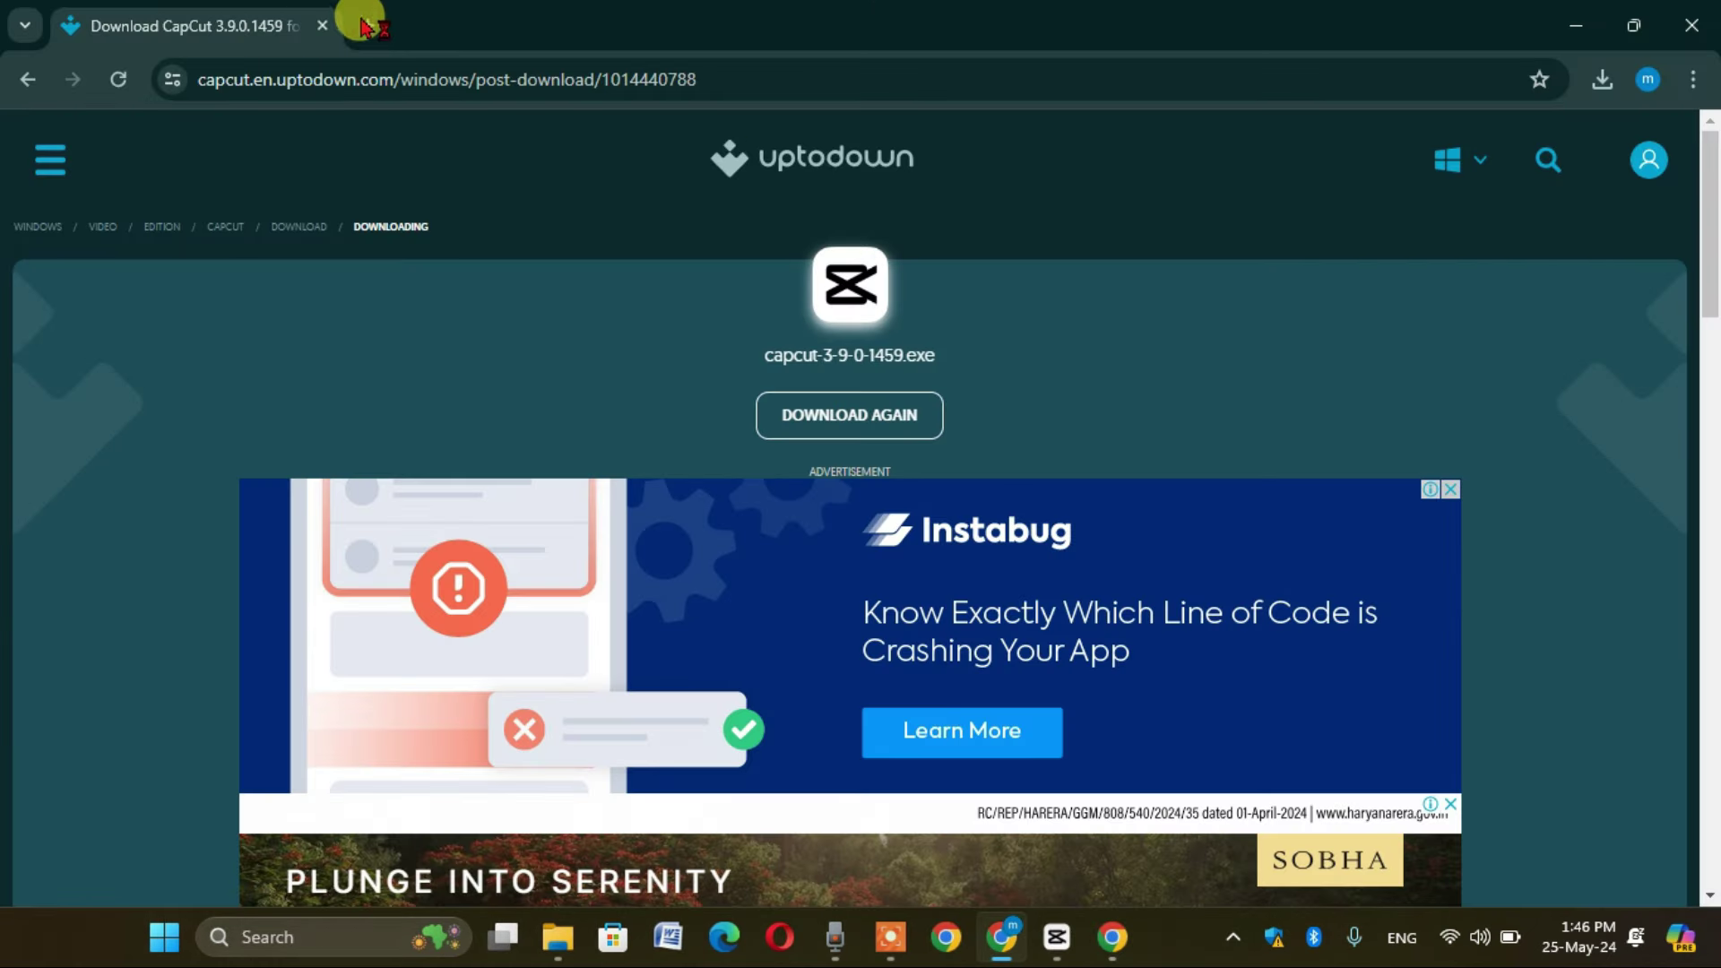
left_click(368, 27)
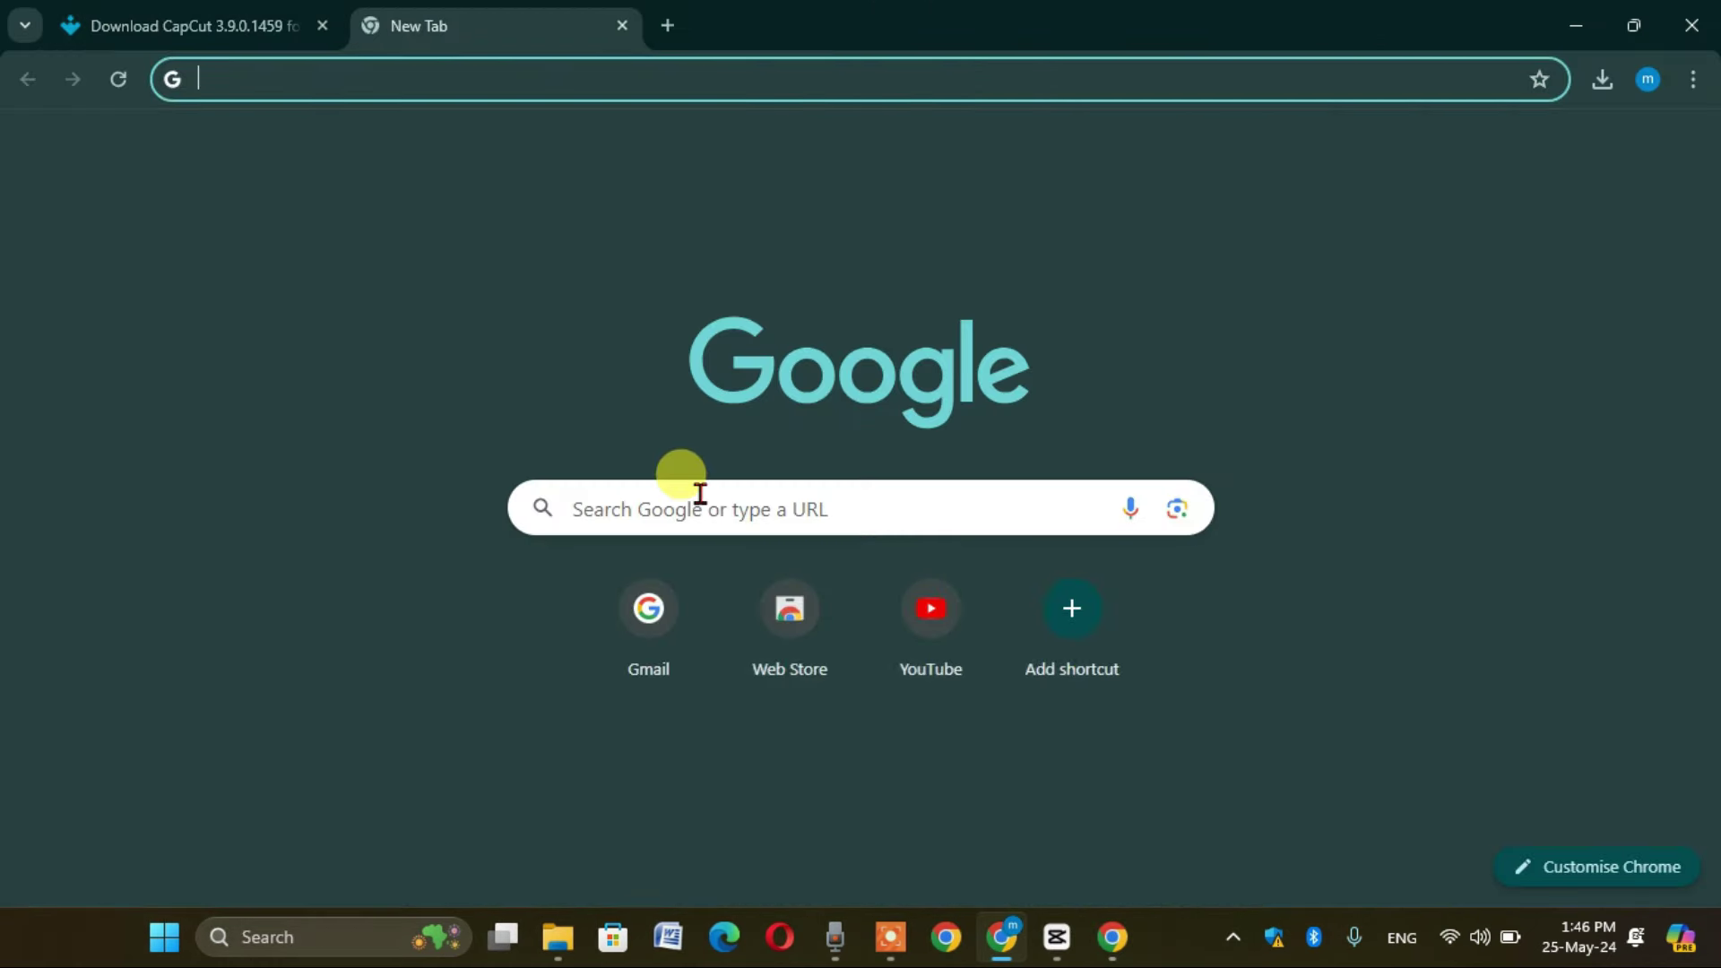
left_click(700, 493)
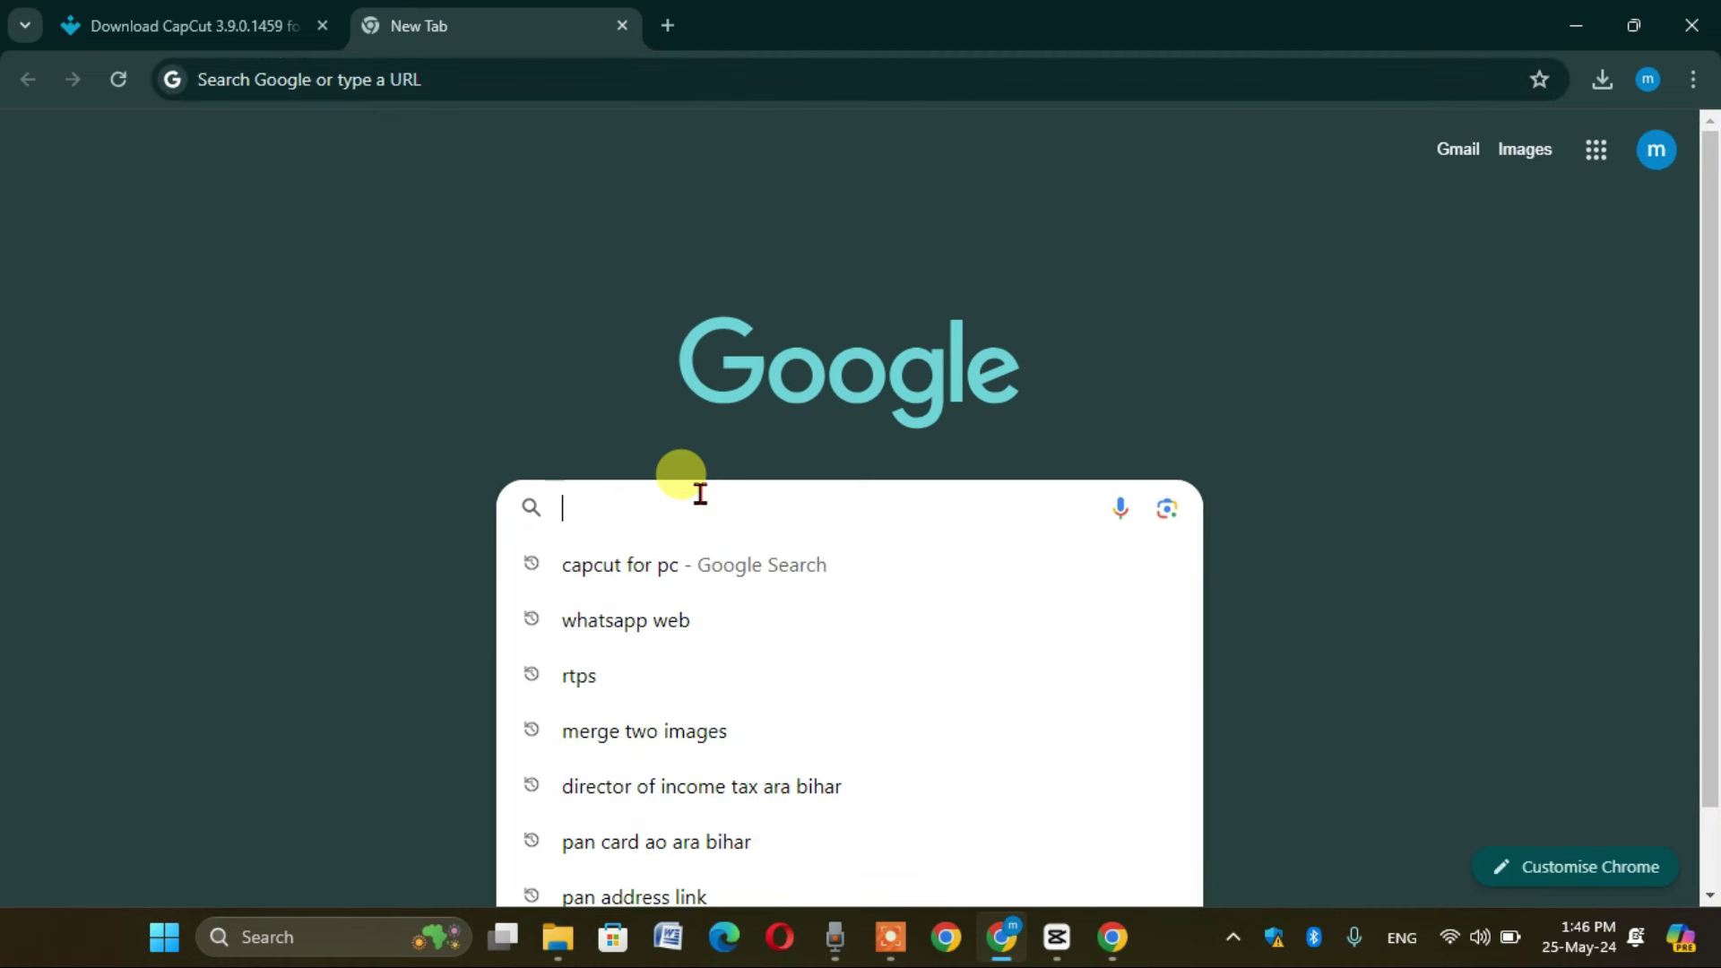
type("p")
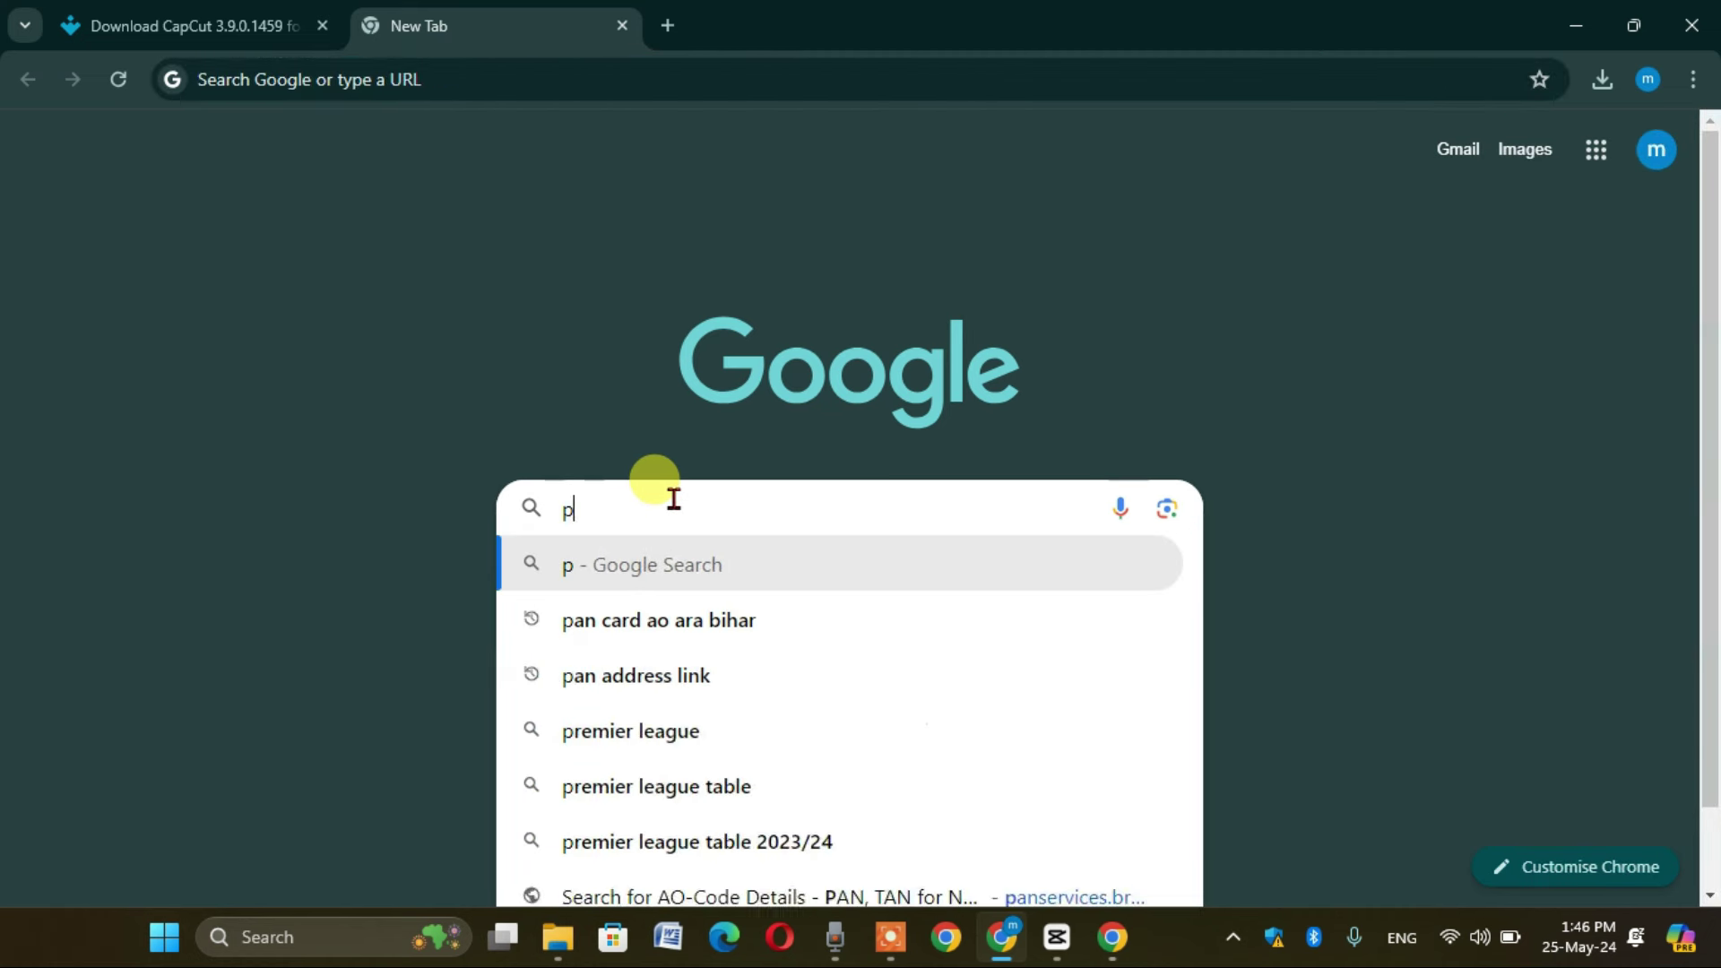
type("roton")
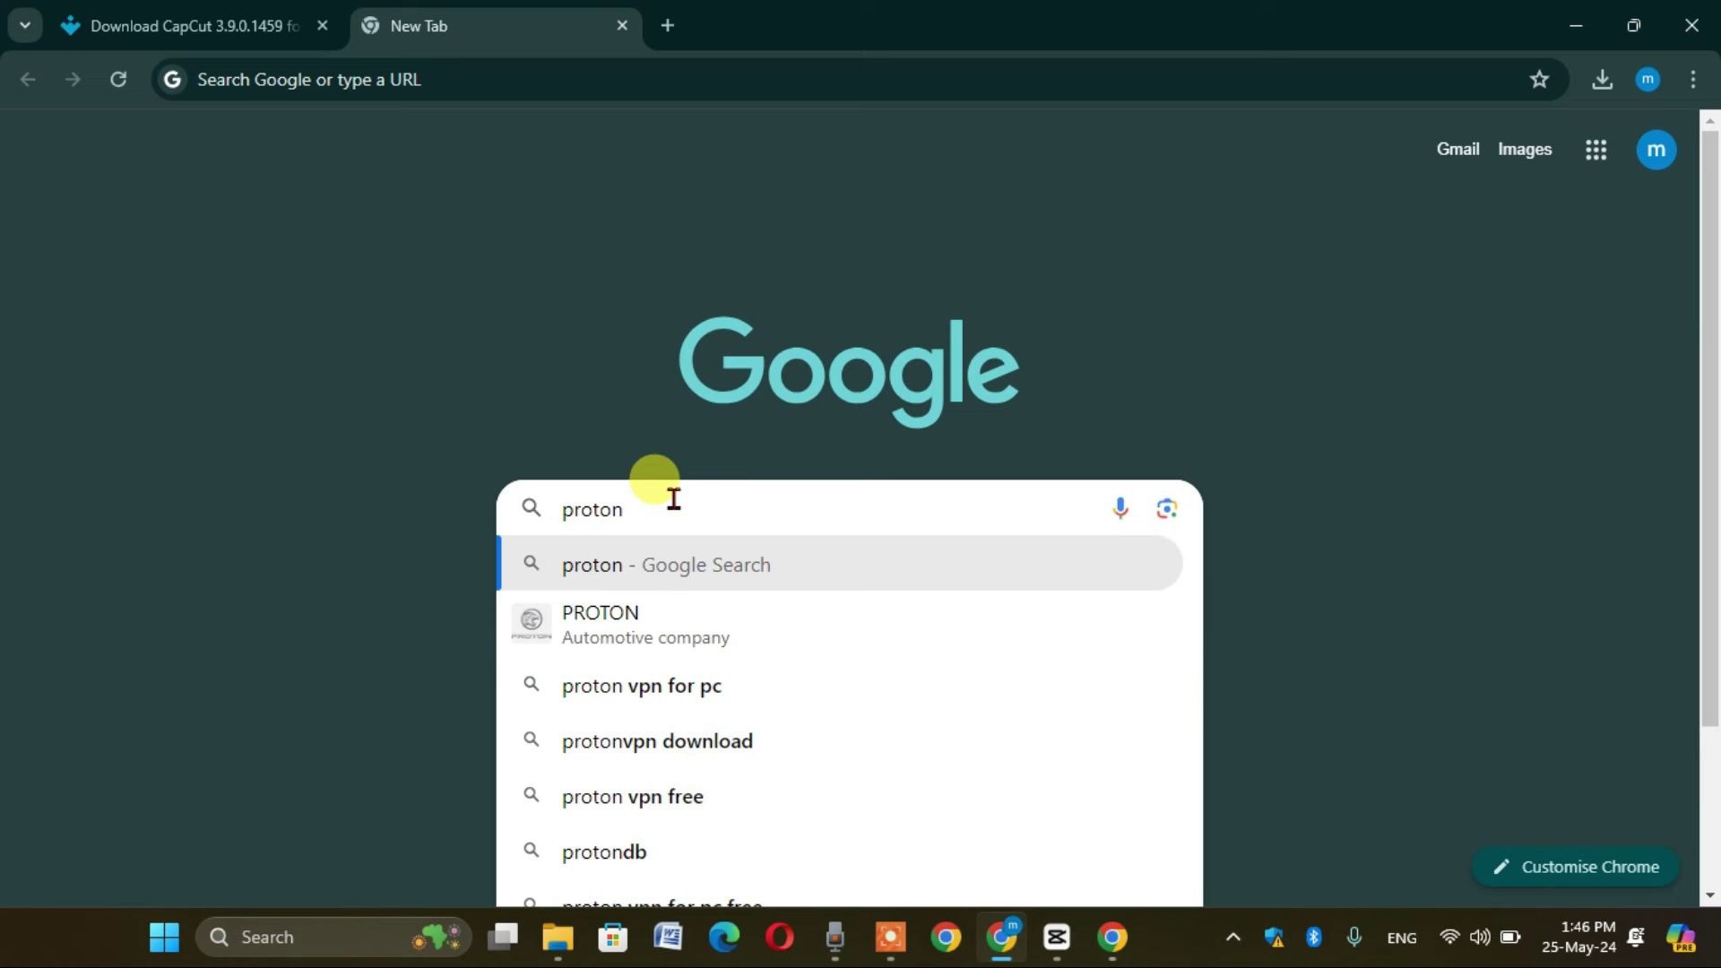
key("Down")
key("Down")
key("Return")
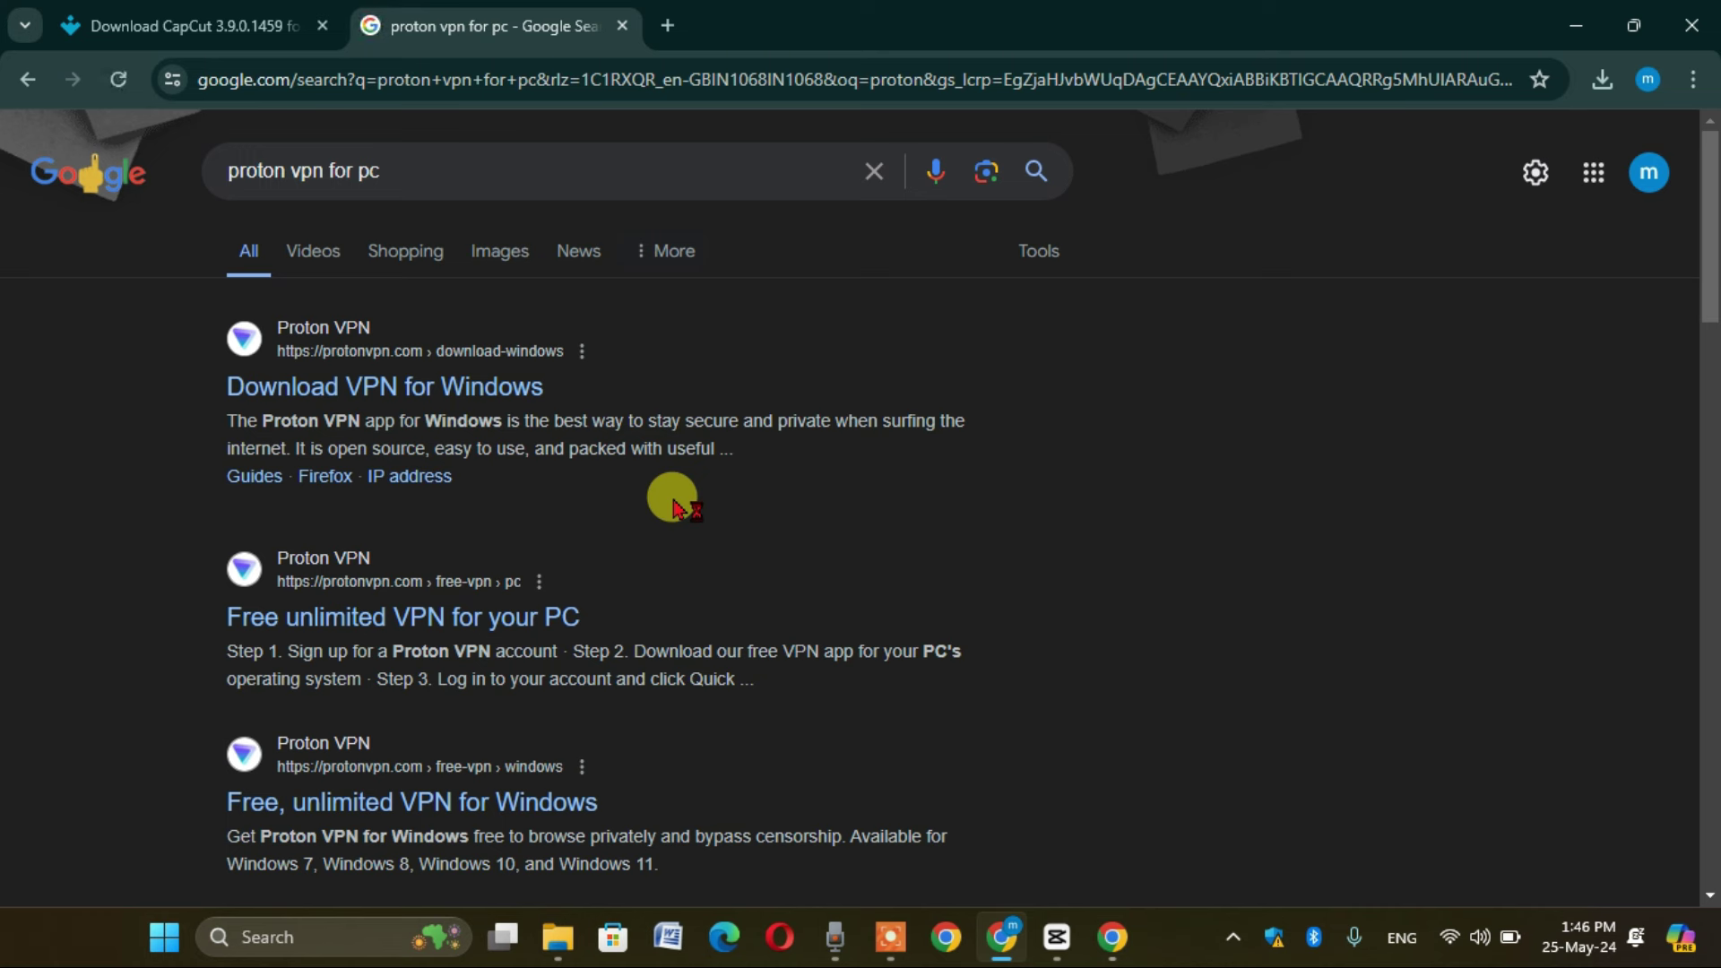
- Download the Proton VPN app for Windows from protonvpn.com and check the download's progress
left_click(457, 406)
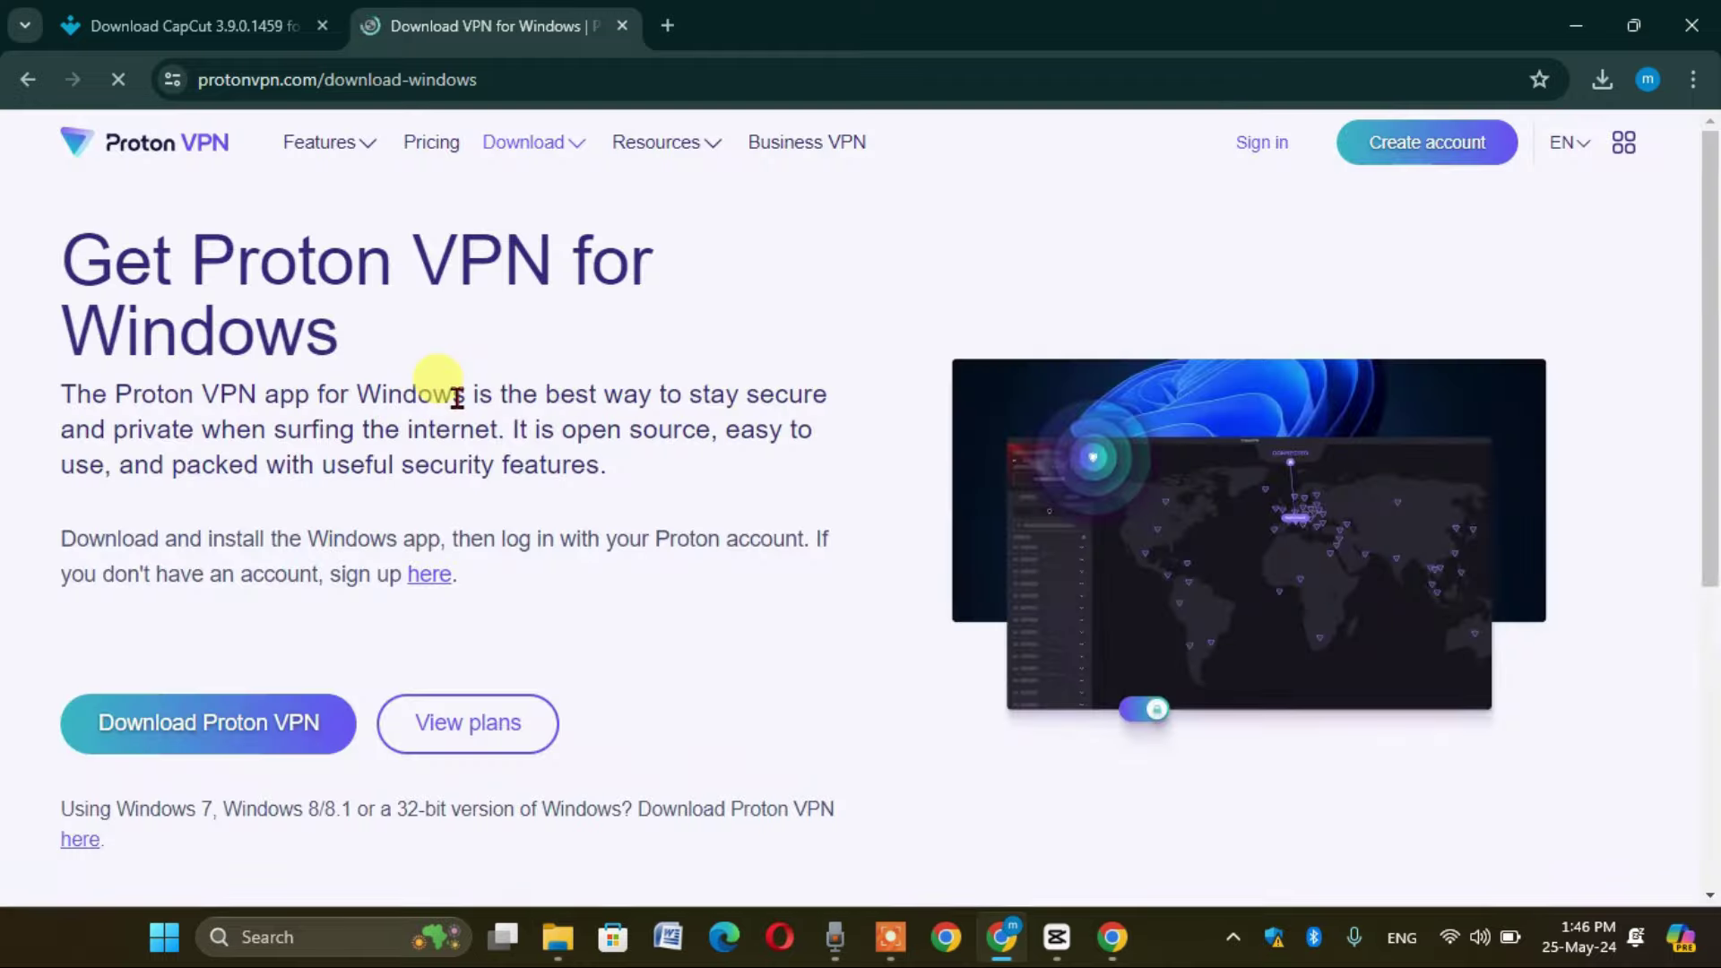
left_click(189, 744)
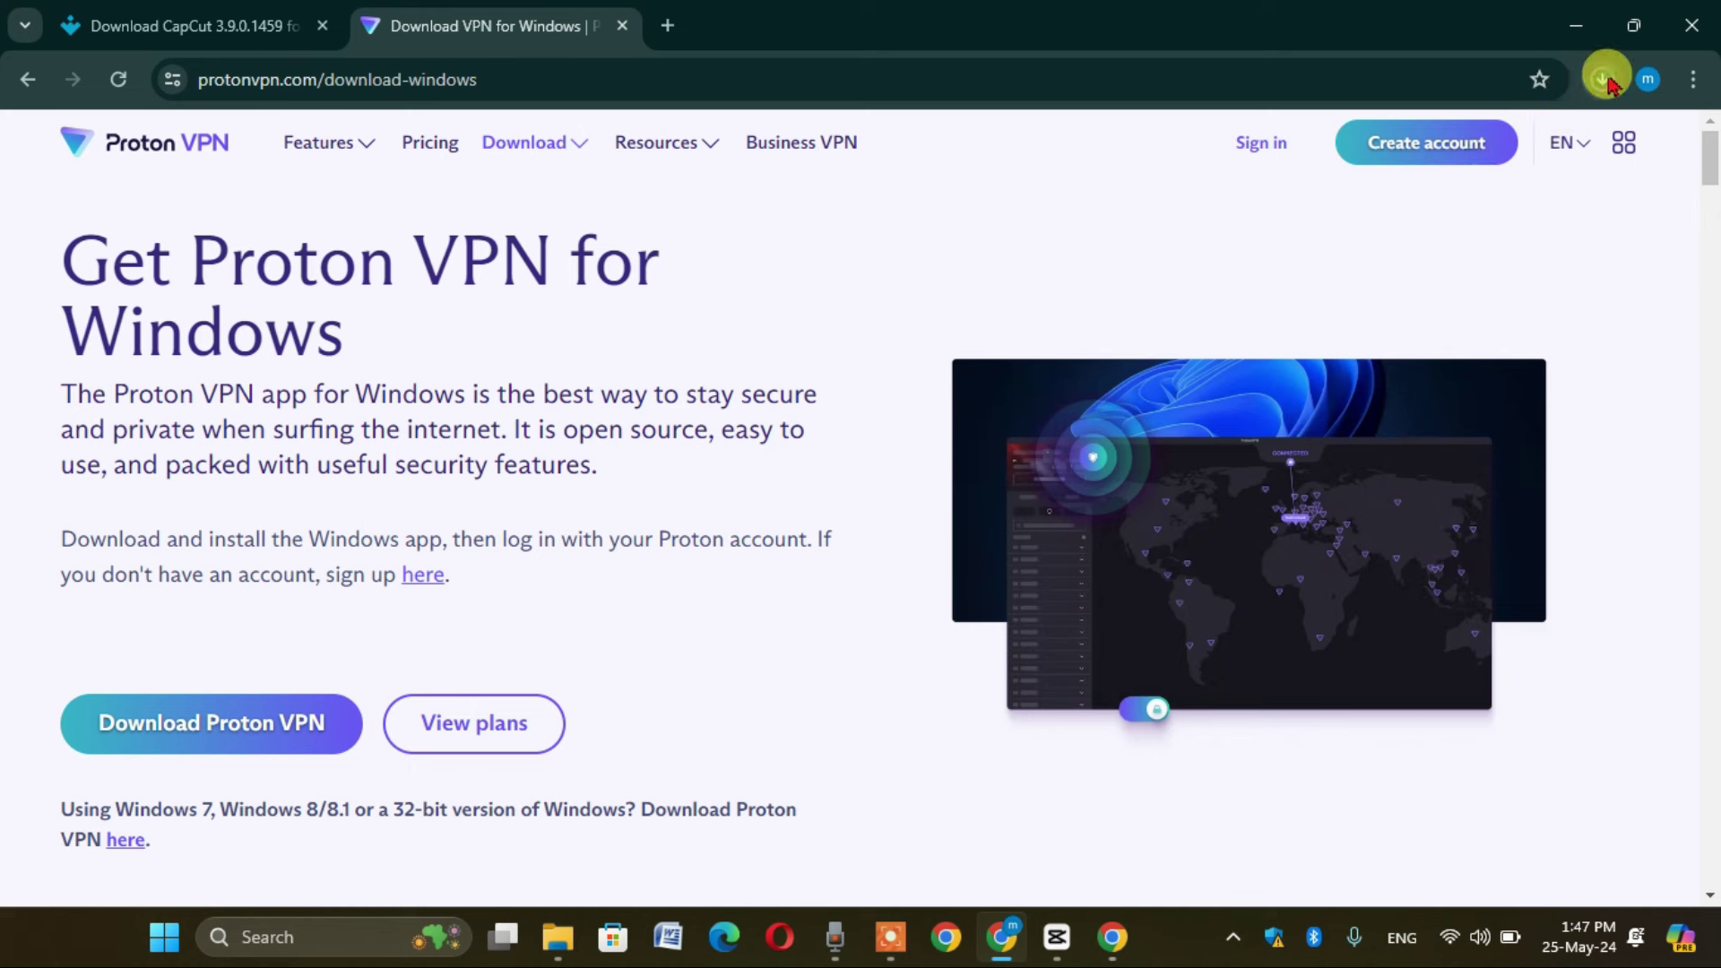
left_click(1604, 80)
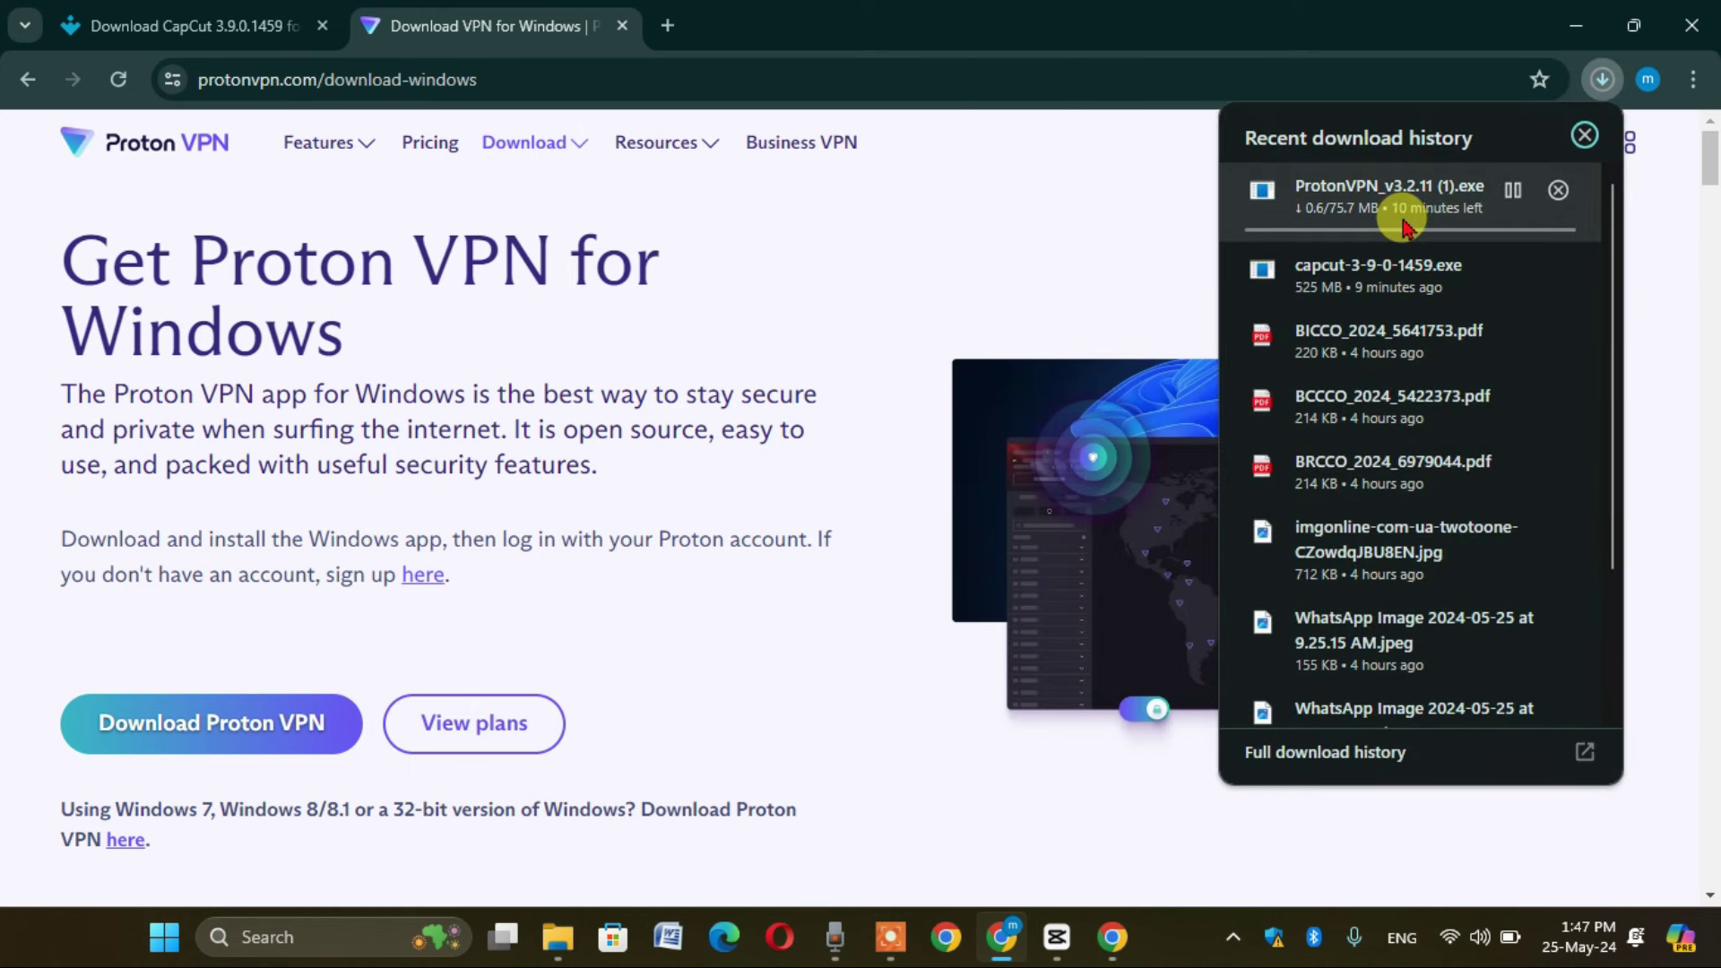
- Run the existing ProtonVPN_v3.2.11 installer from the Downloads folder and minimize the File Explorer and CapCut windows
left_click(1467, 209)
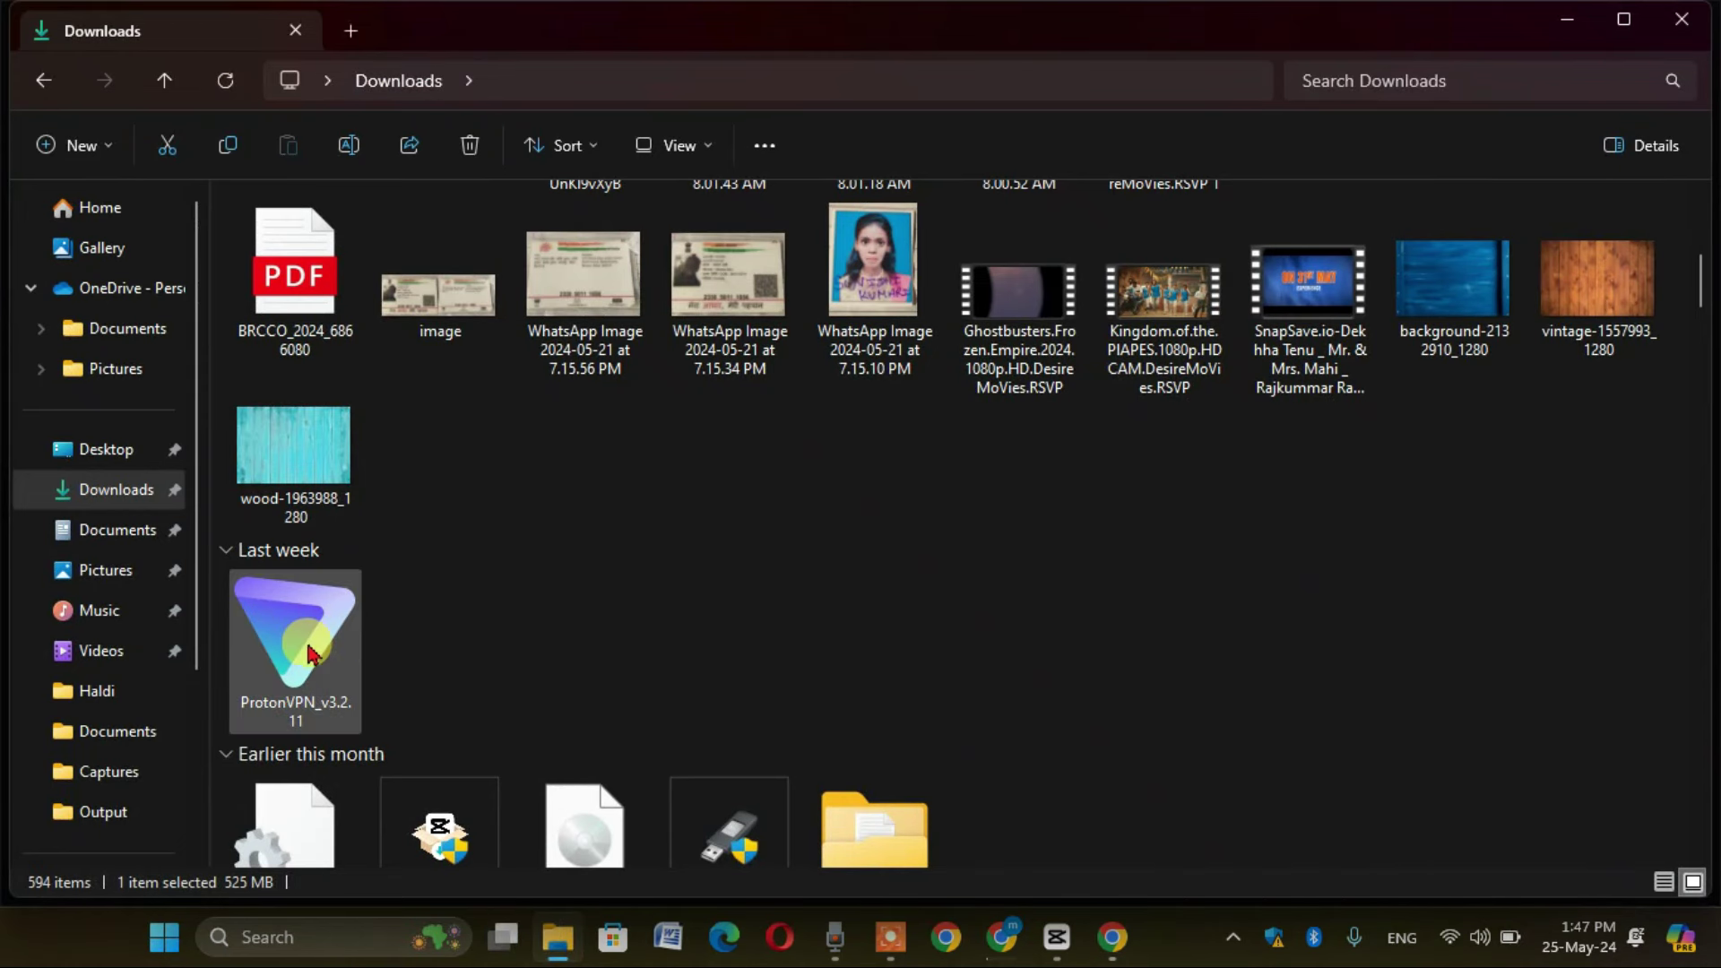
double_click(310, 652)
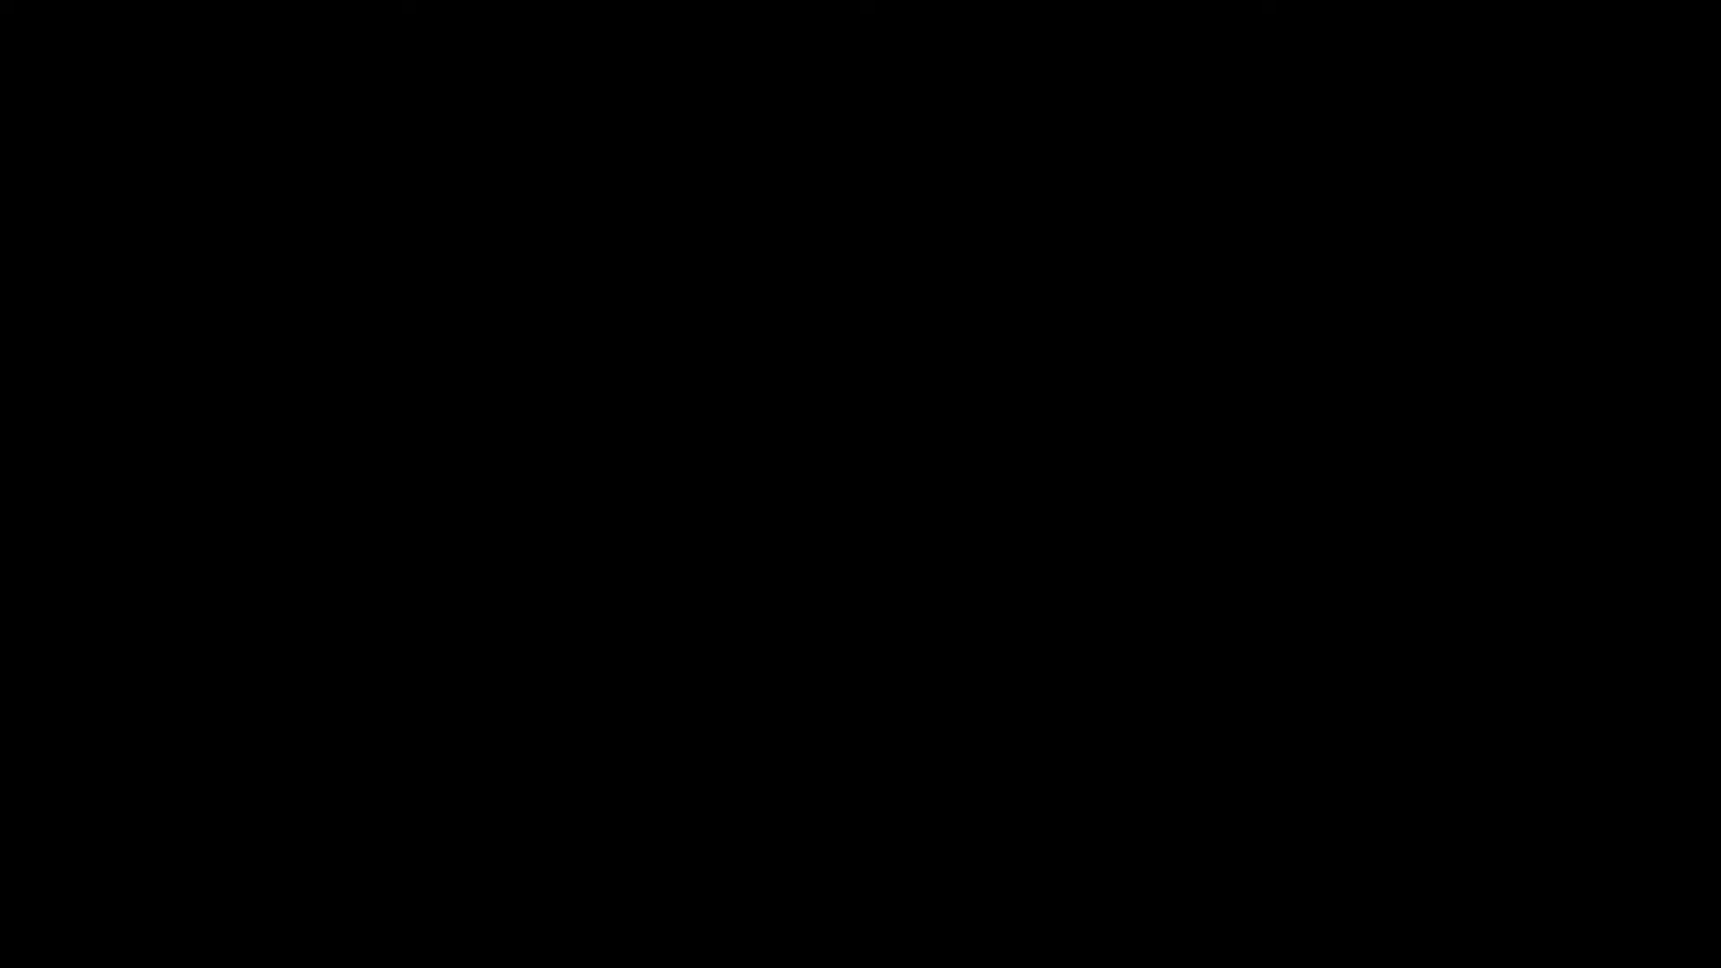
left_click(742, 676)
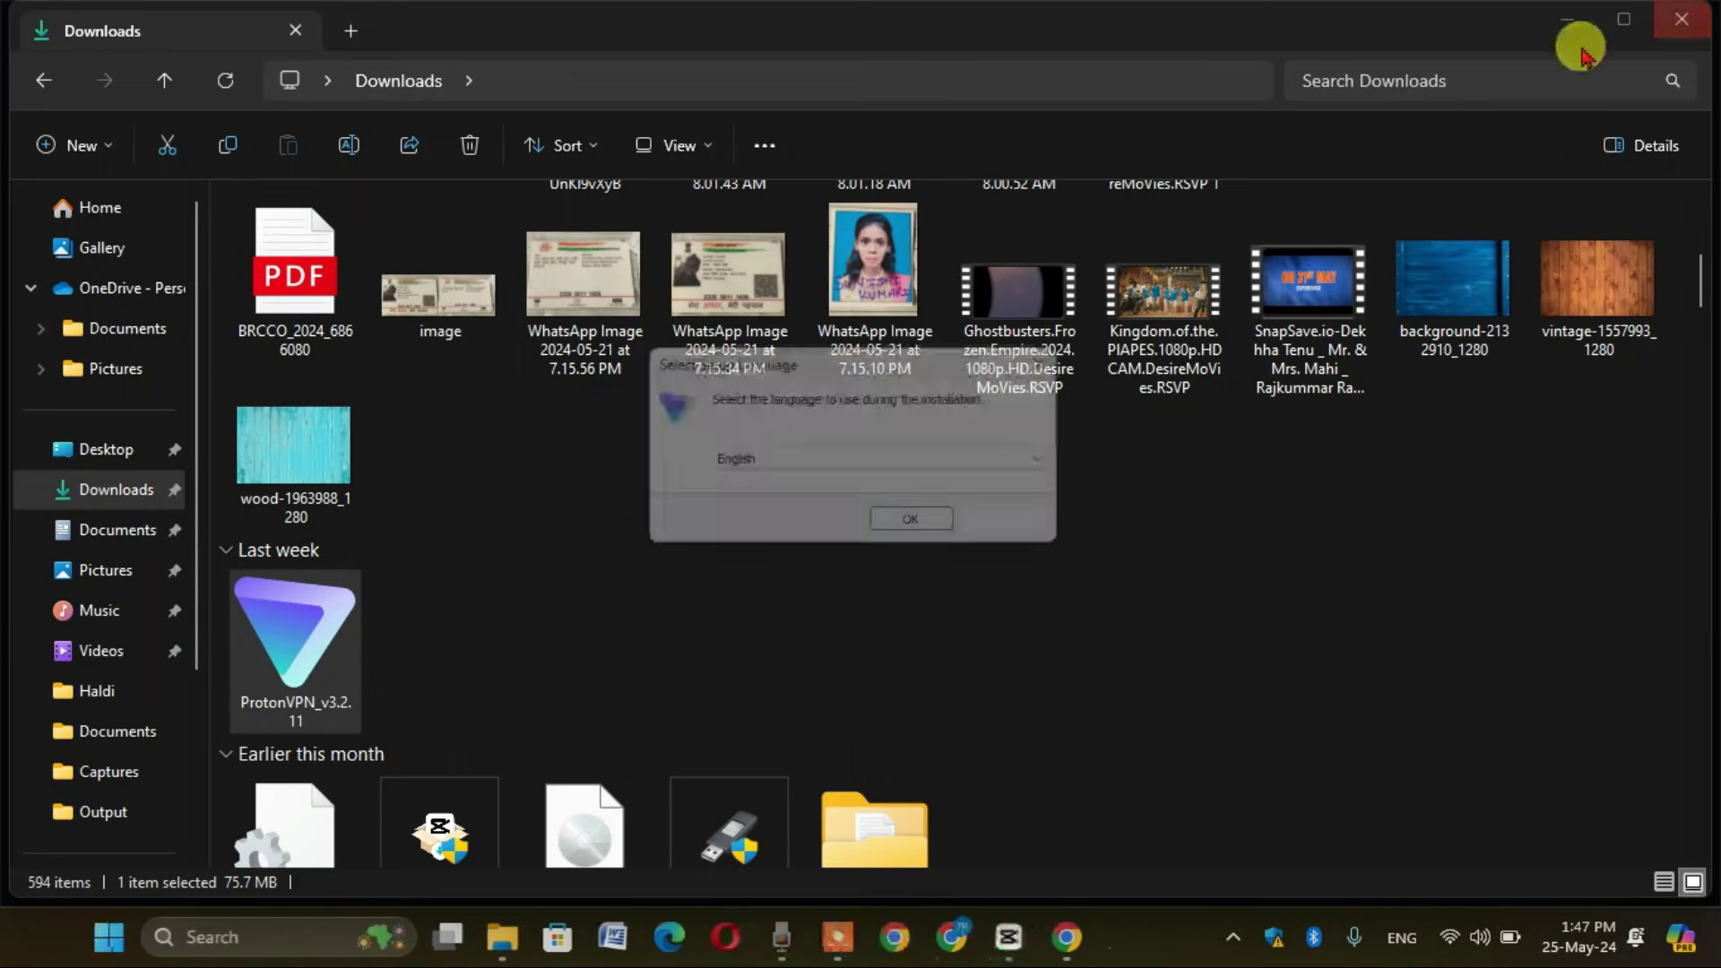
left_click(1576, 20)
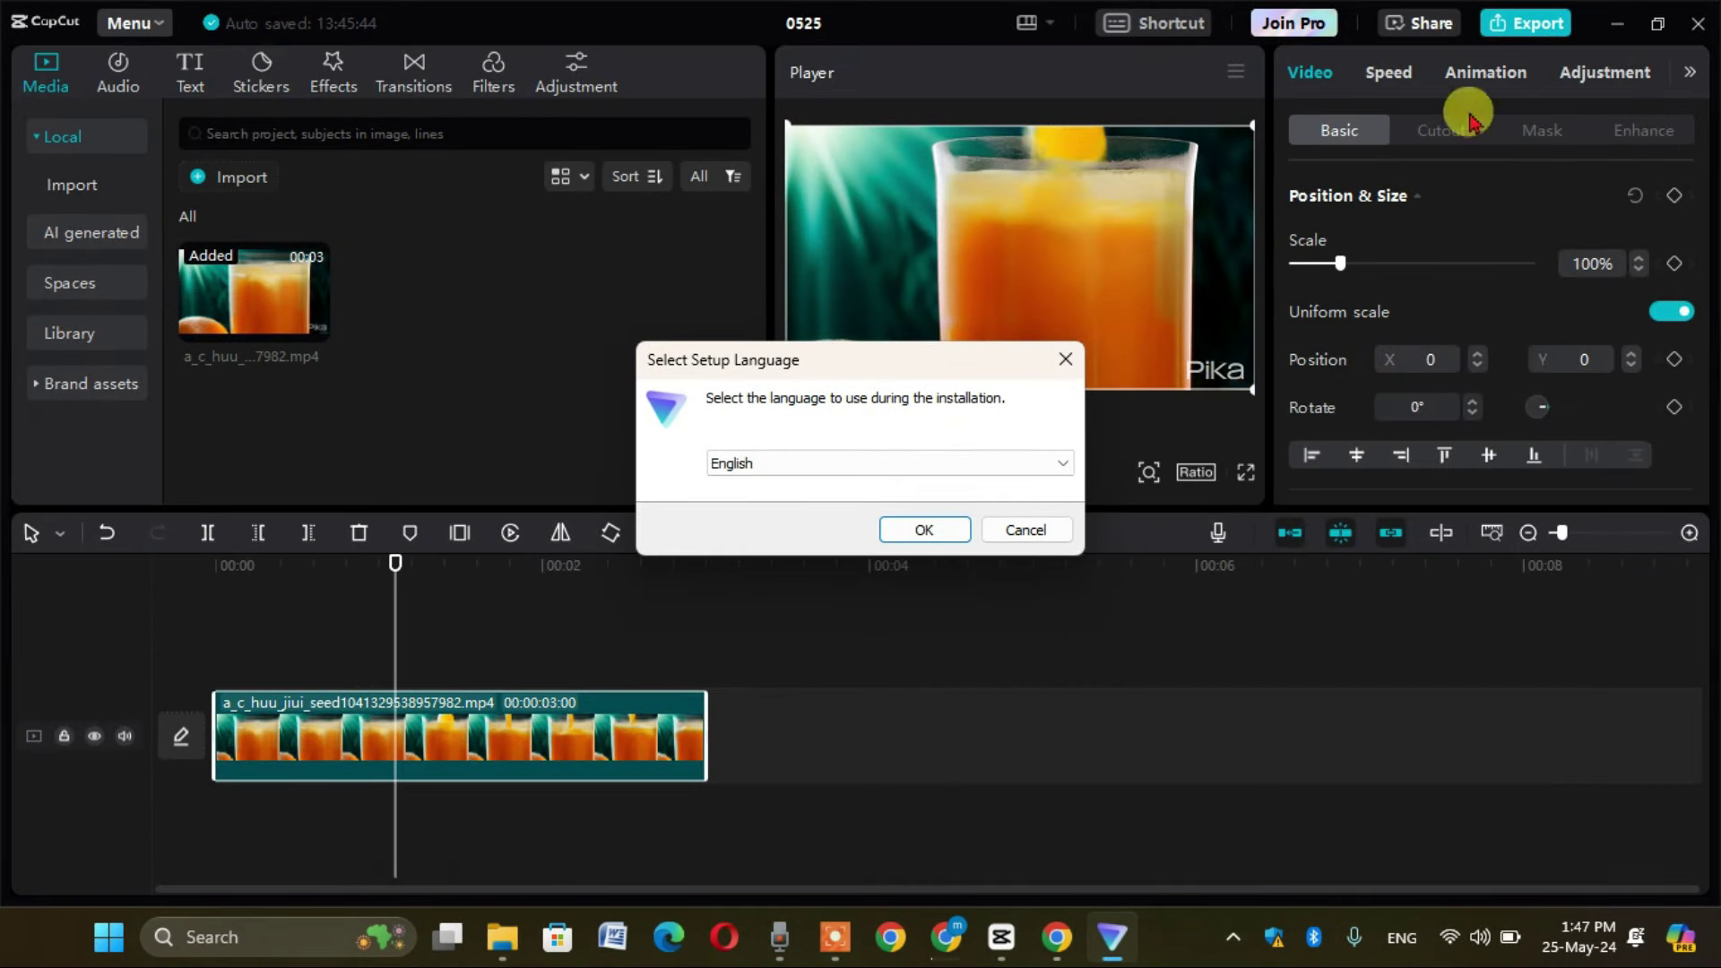
left_click(1600, 21)
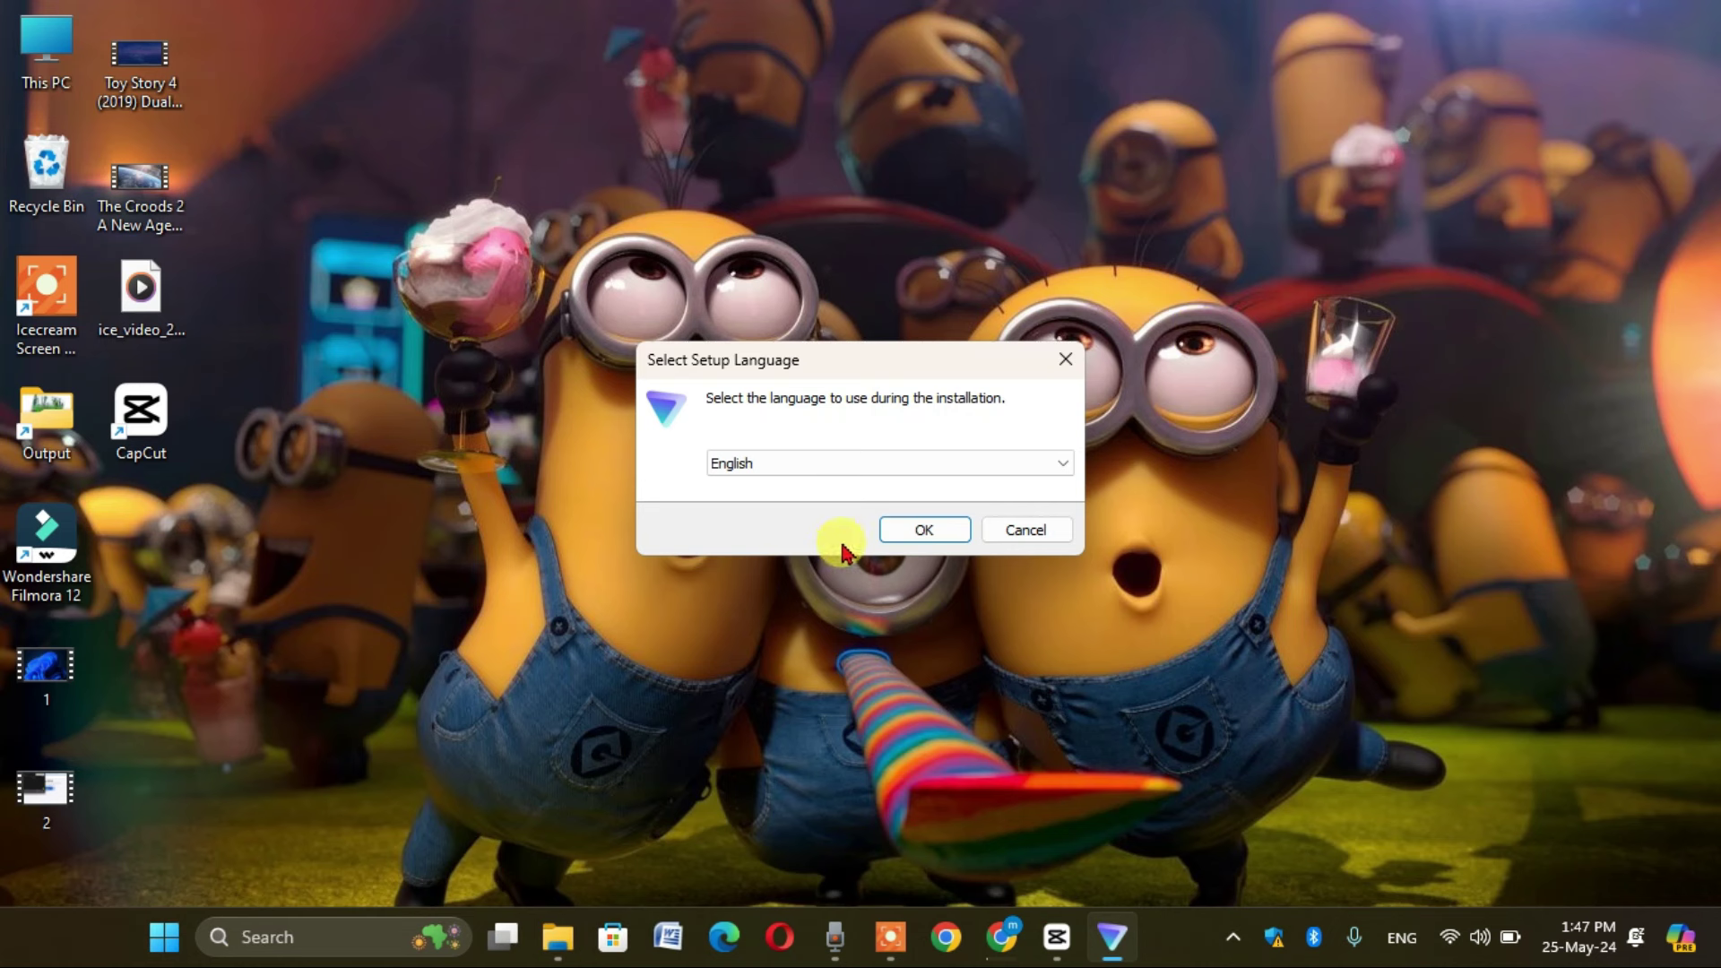
- Install Proton VPN in English with the Start menu folder Proton, a desktop shortcut and Proton Drive included
left_click(889, 539)
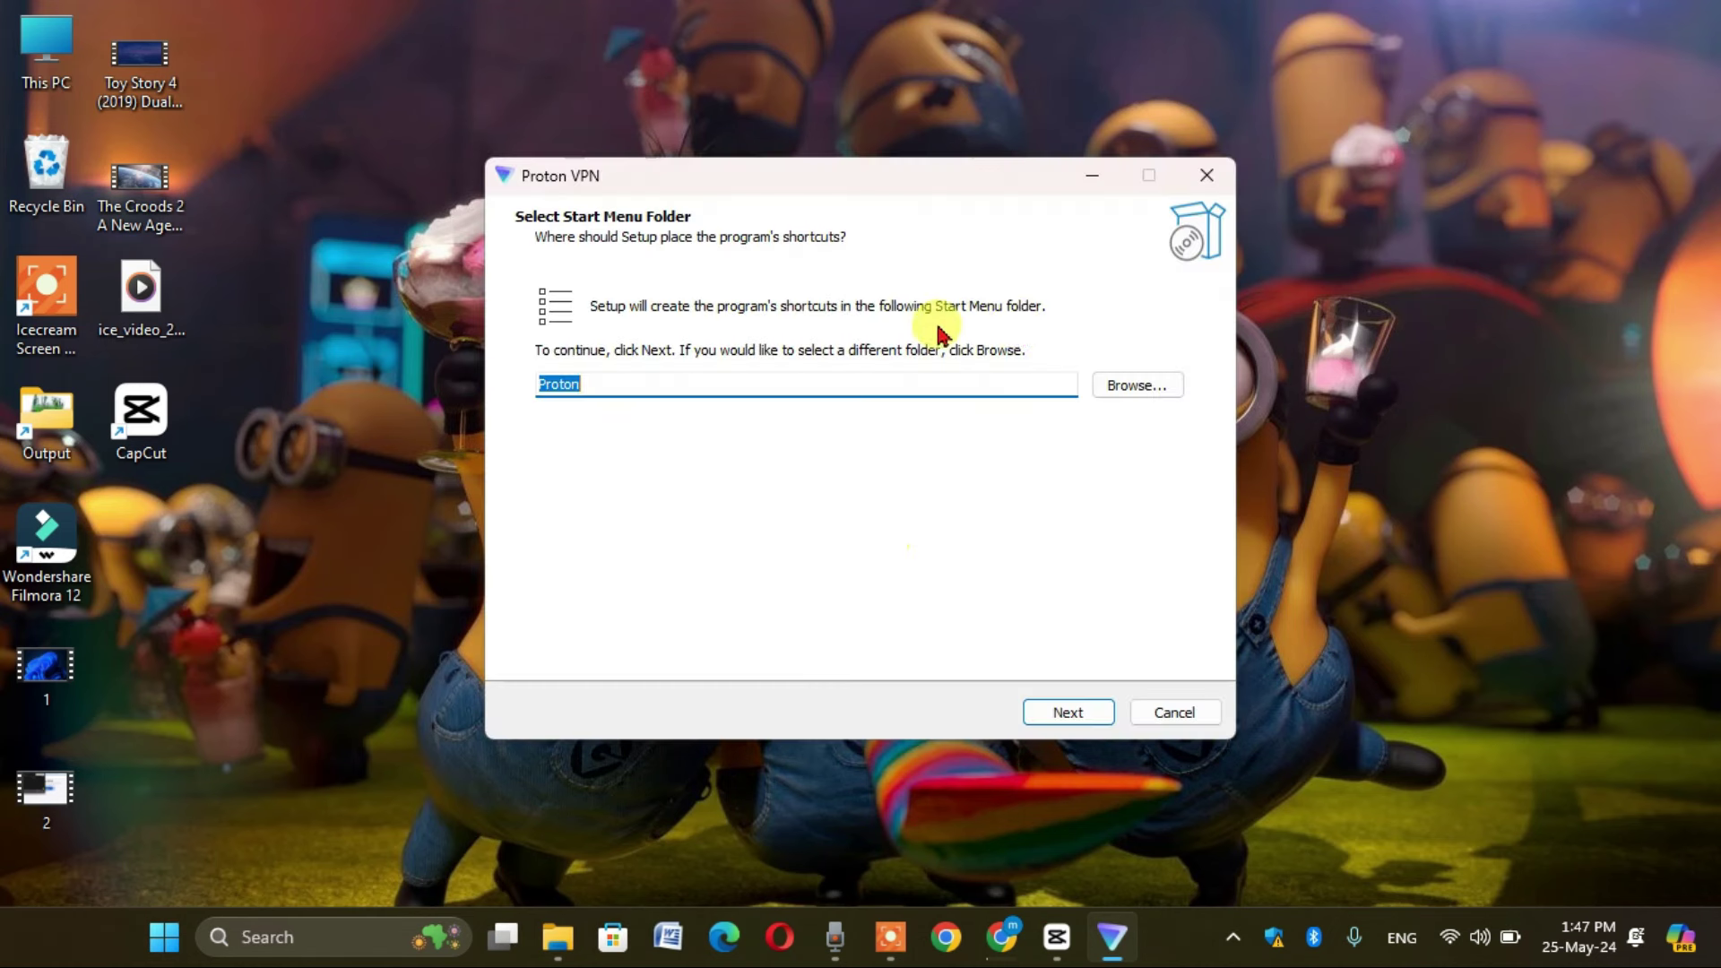
left_click(1035, 715)
left_click(1051, 721)
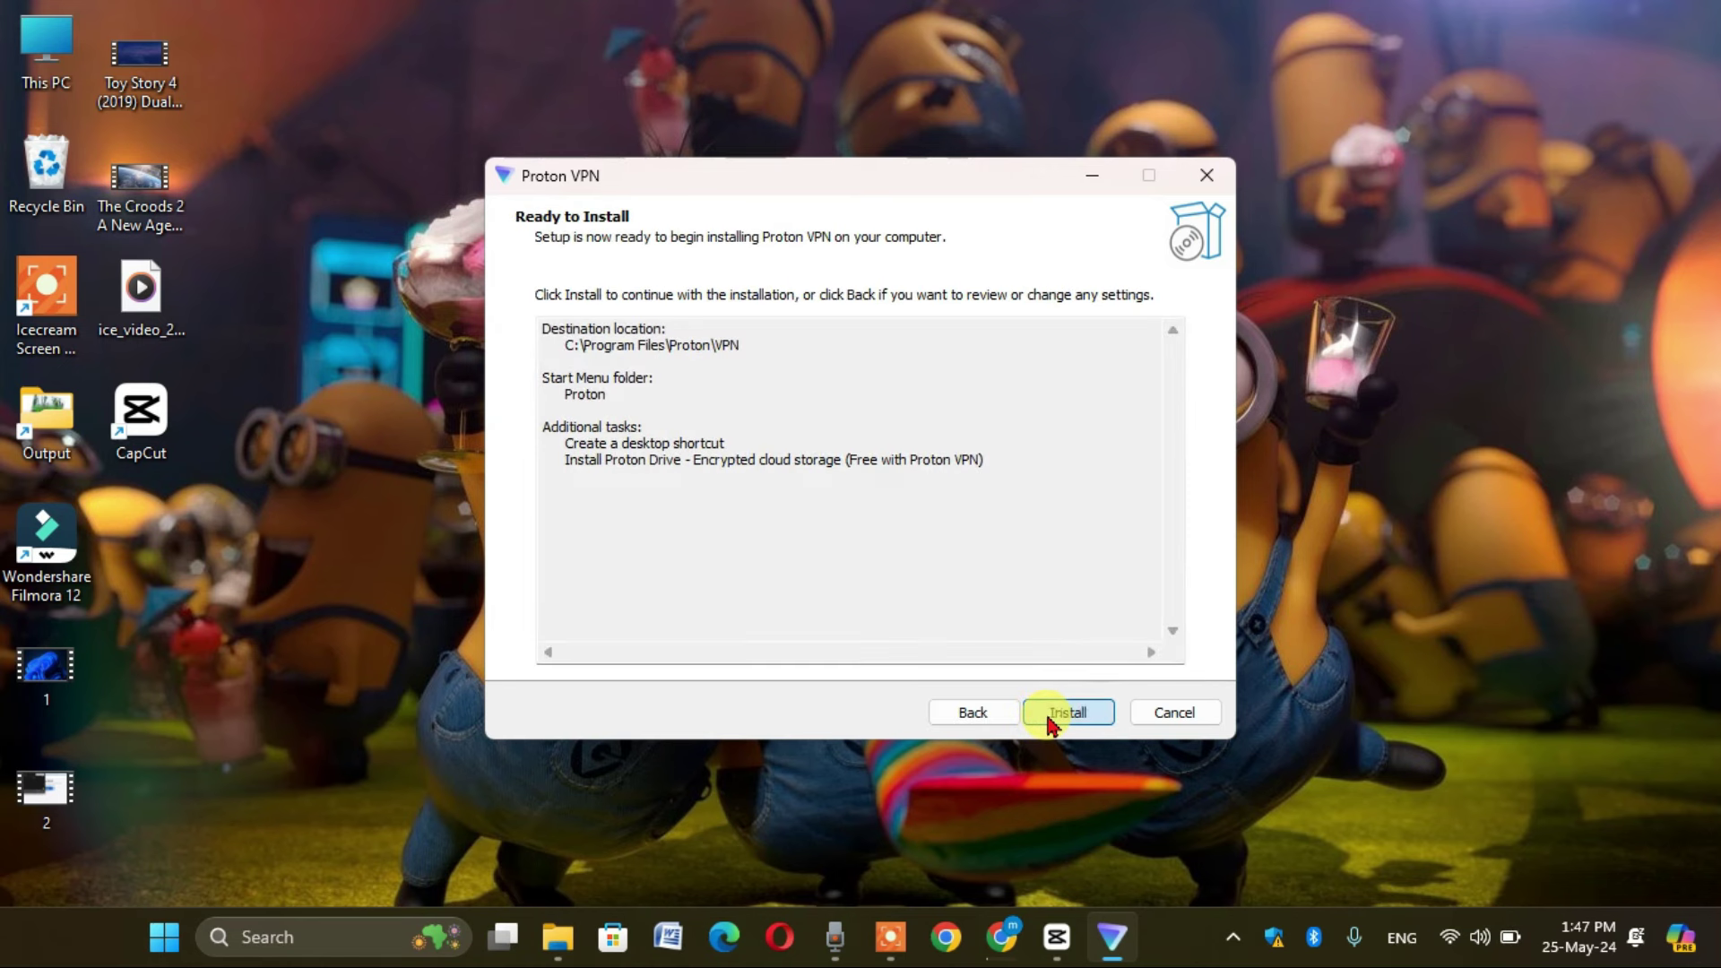
left_click(1052, 717)
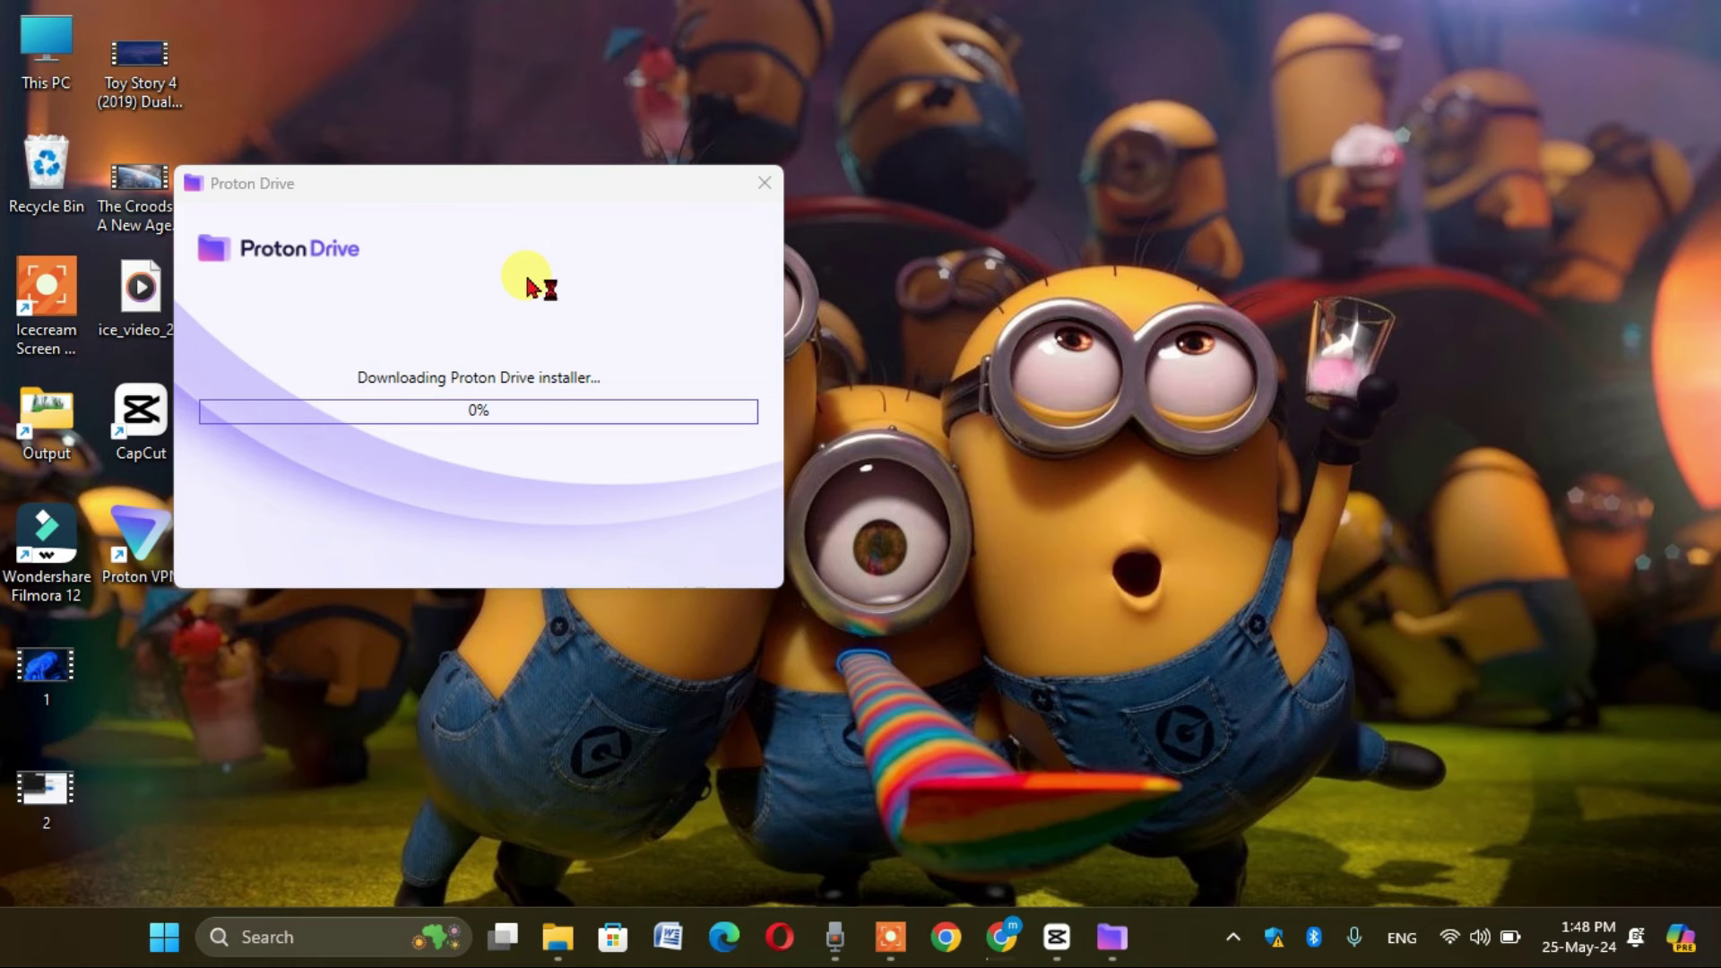
- Complete the Proton Drive setup wizard and close the Proton Drive sign-in window
left_click_drag(487, 173, 853, 165)
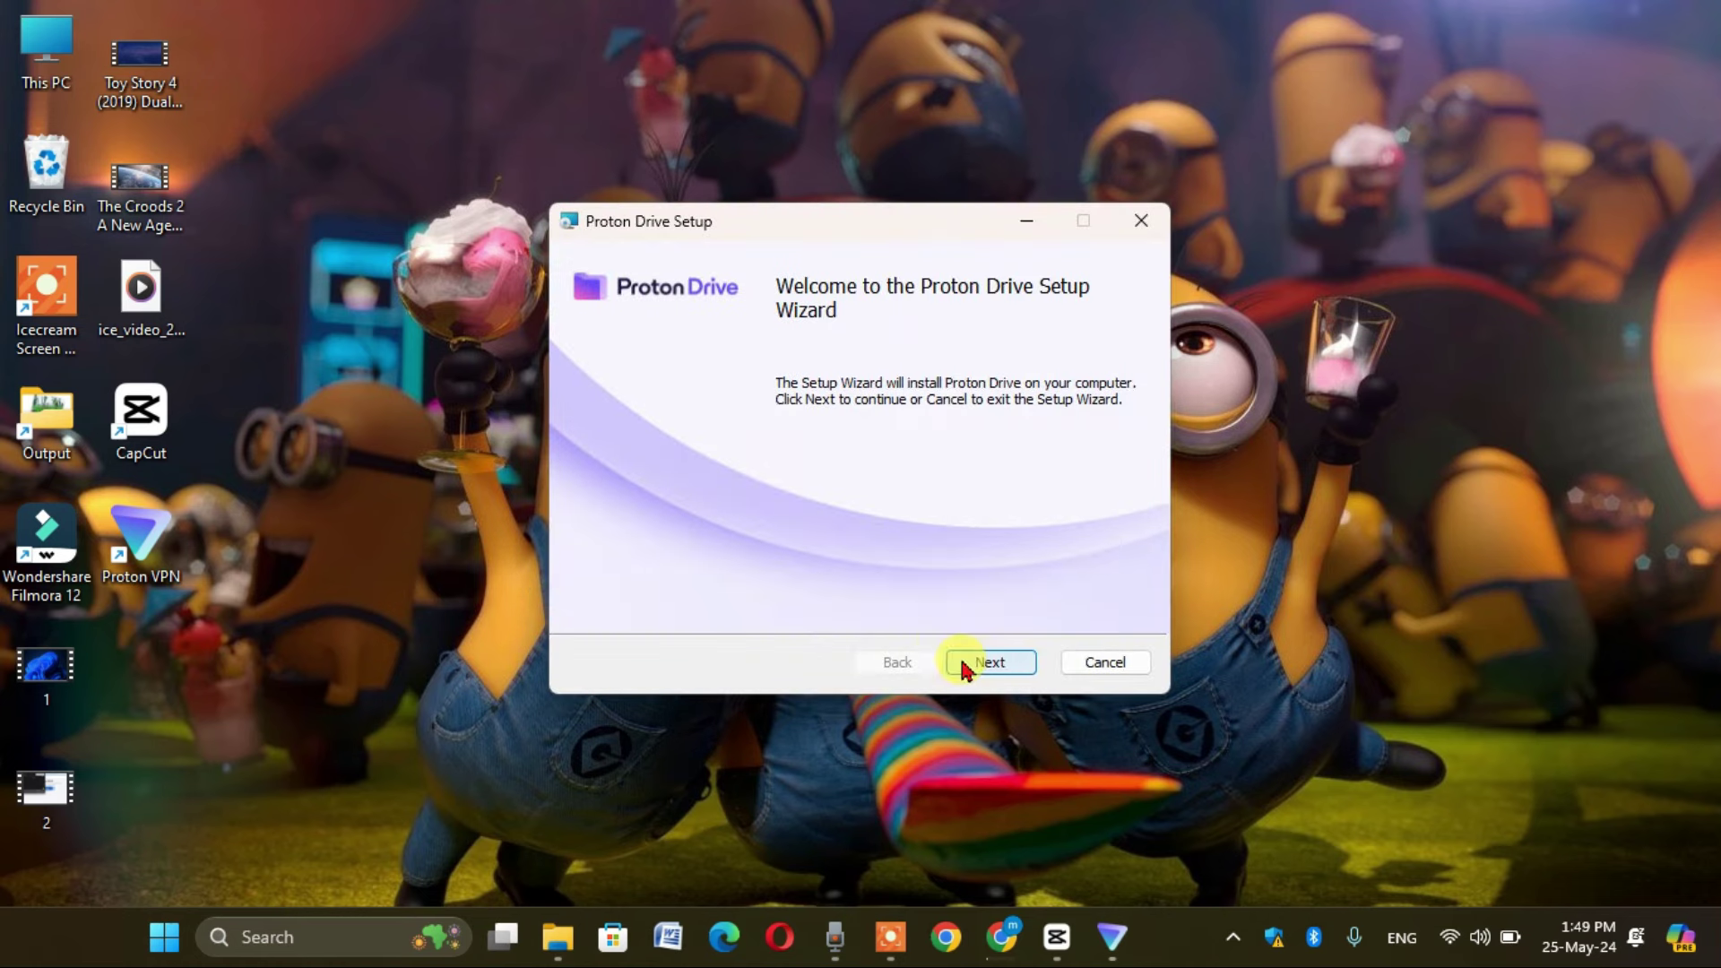
left_click(962, 663)
left_click(964, 664)
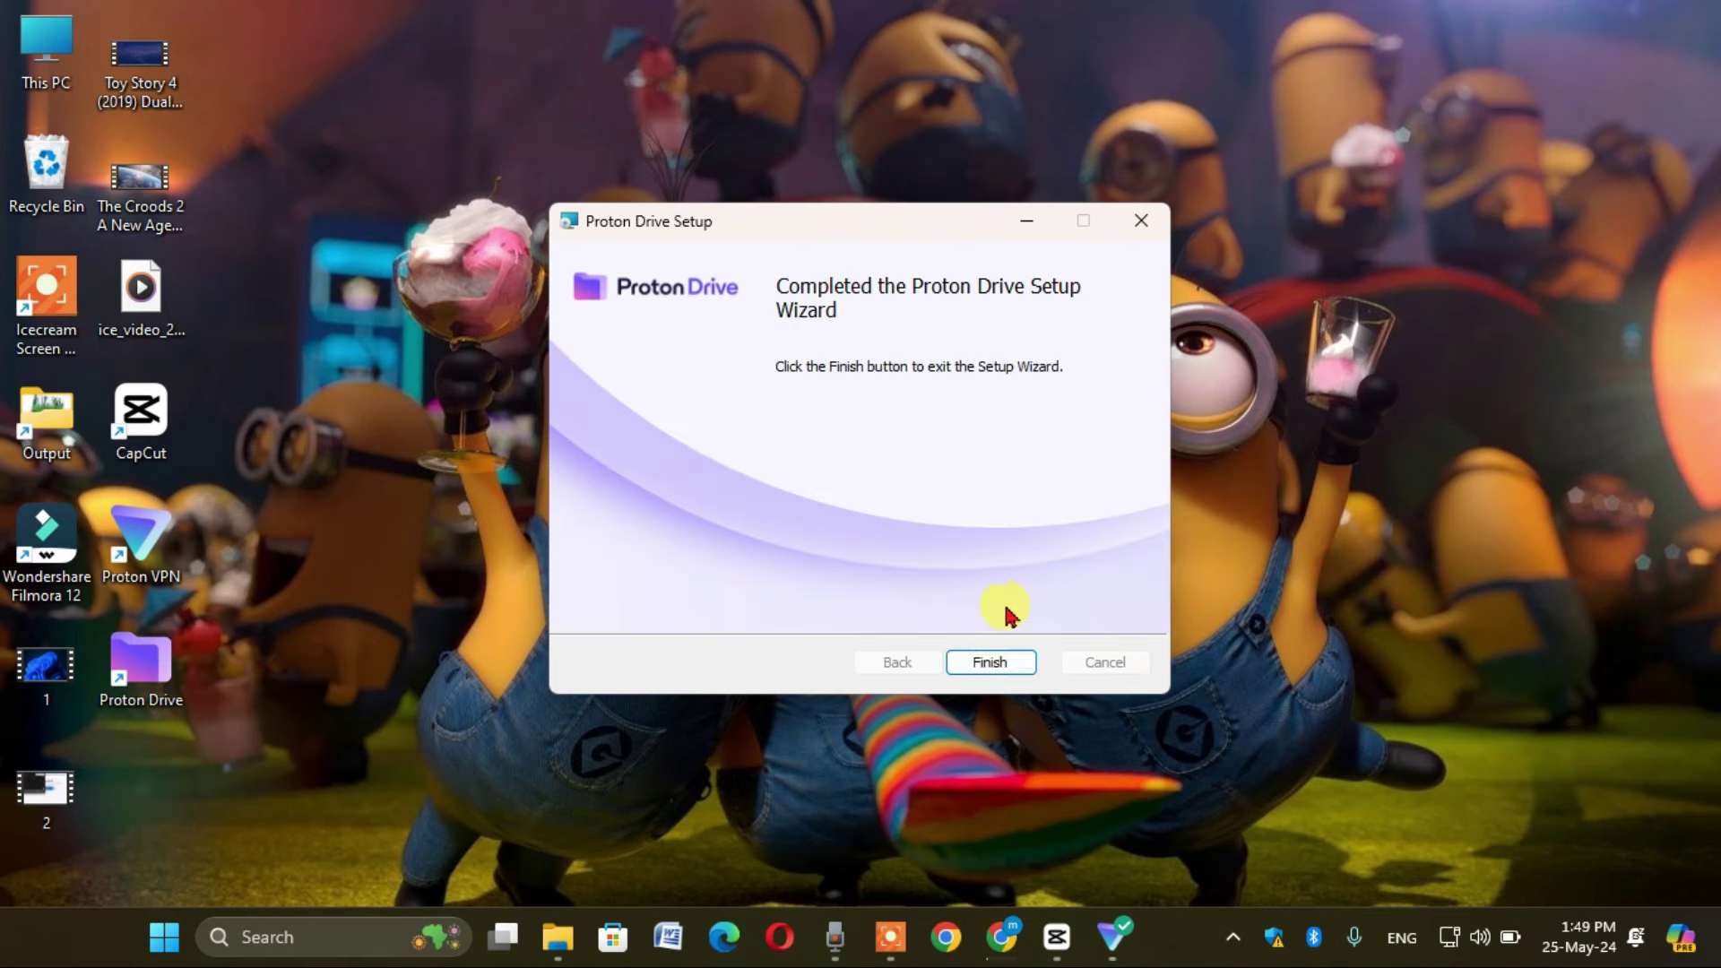
left_click(990, 662)
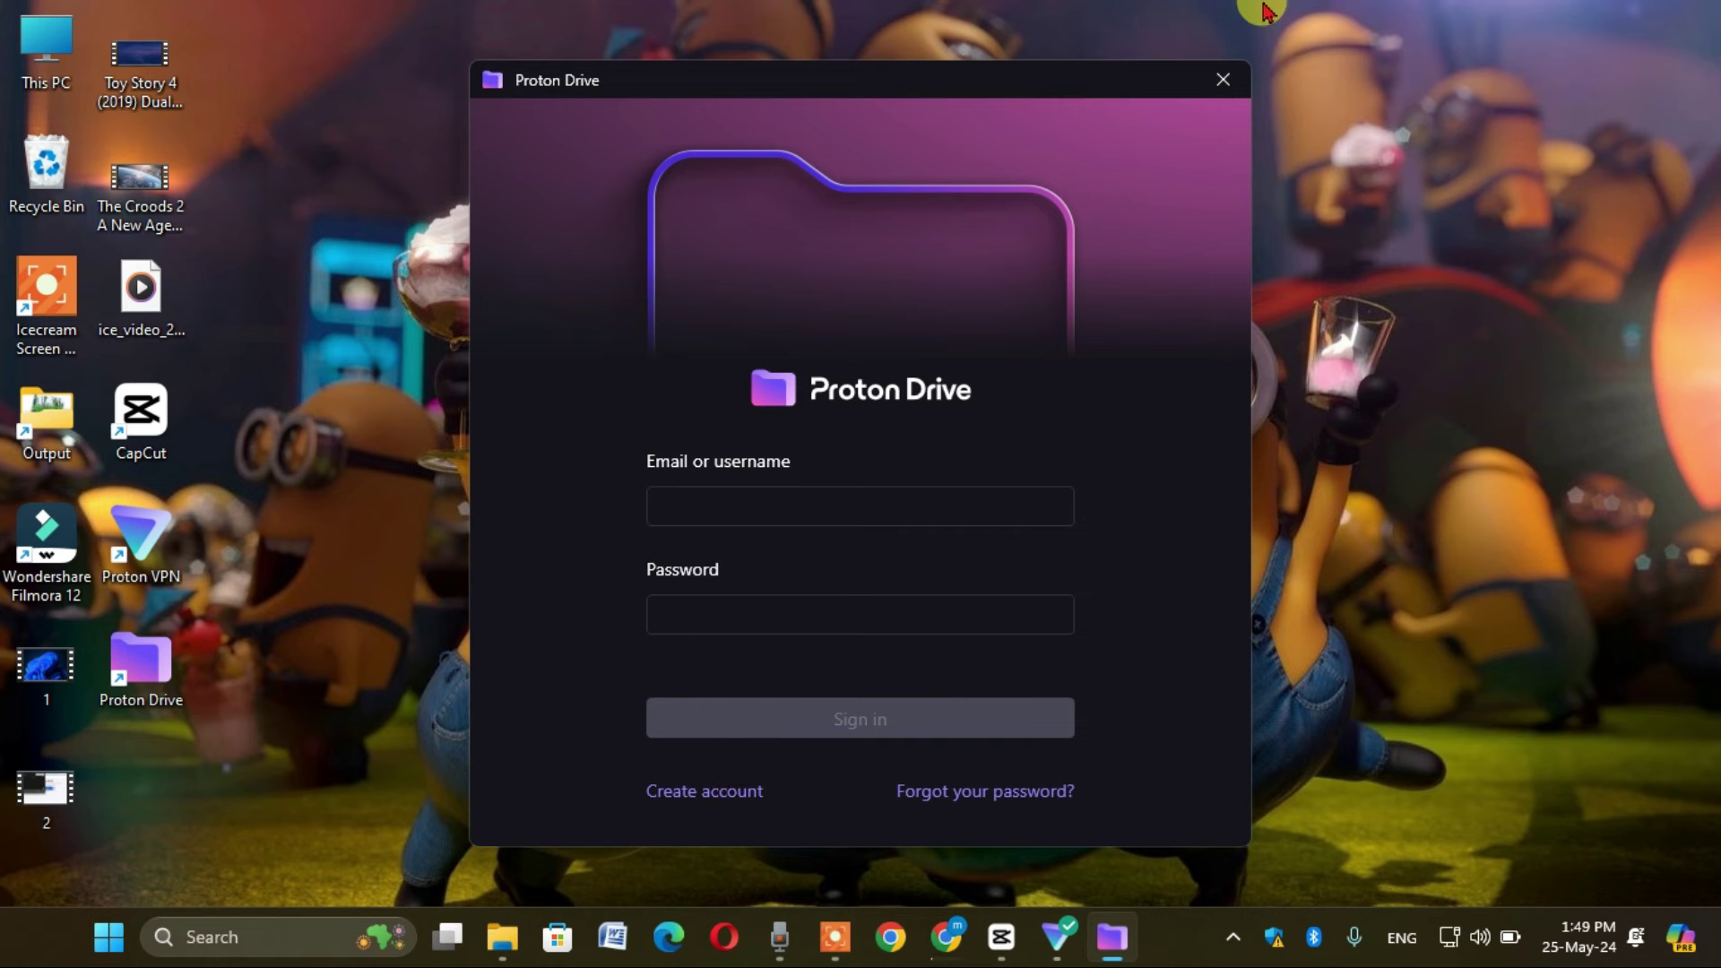
left_click(1225, 81)
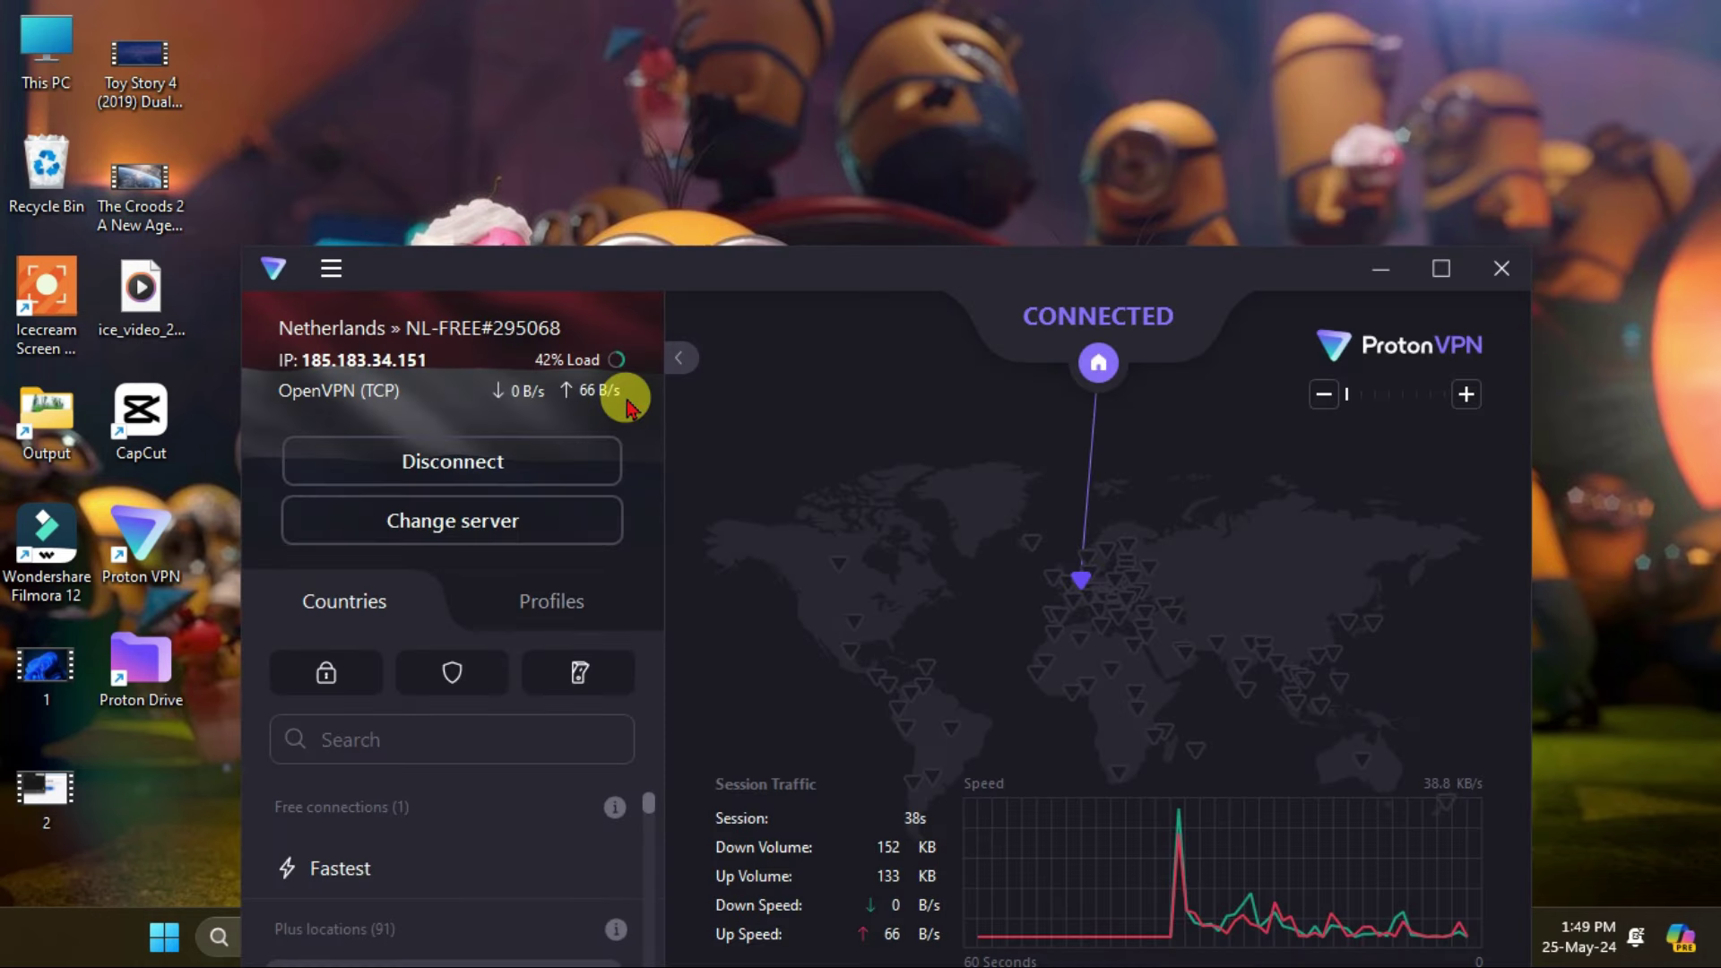
- Disconnect Proton VPN from the Netherlands server and reconnect it with Quick Connect
left_click_drag(904, 280, 886, 79)
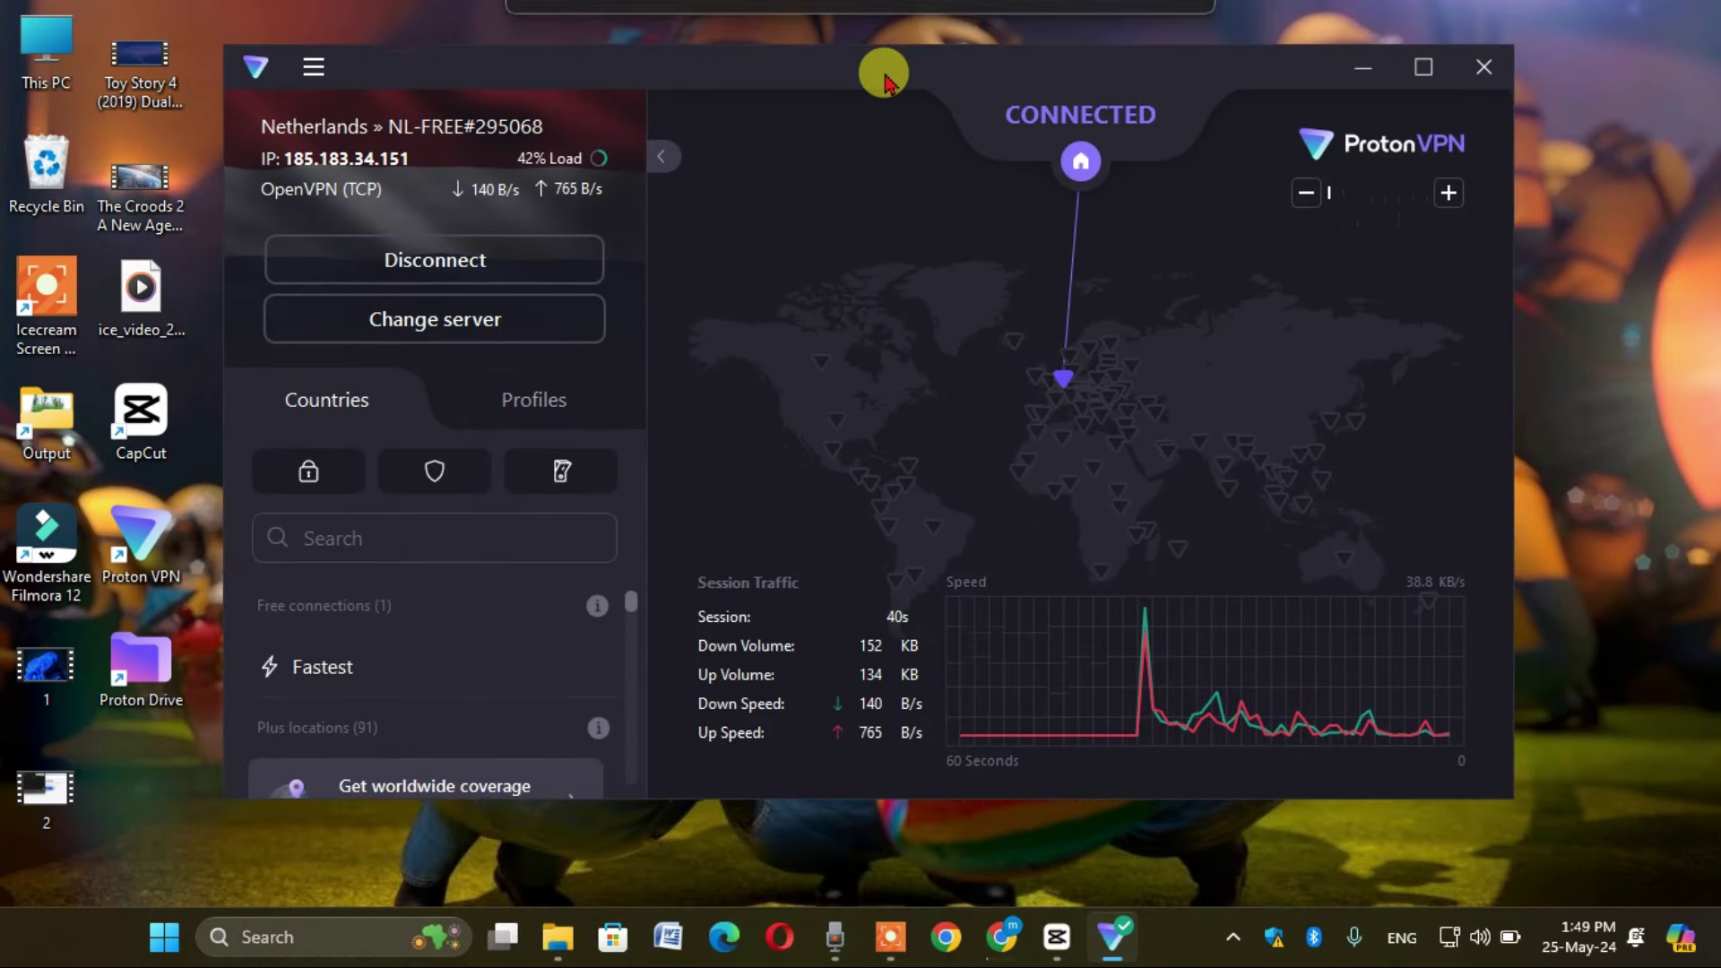
left_click(438, 266)
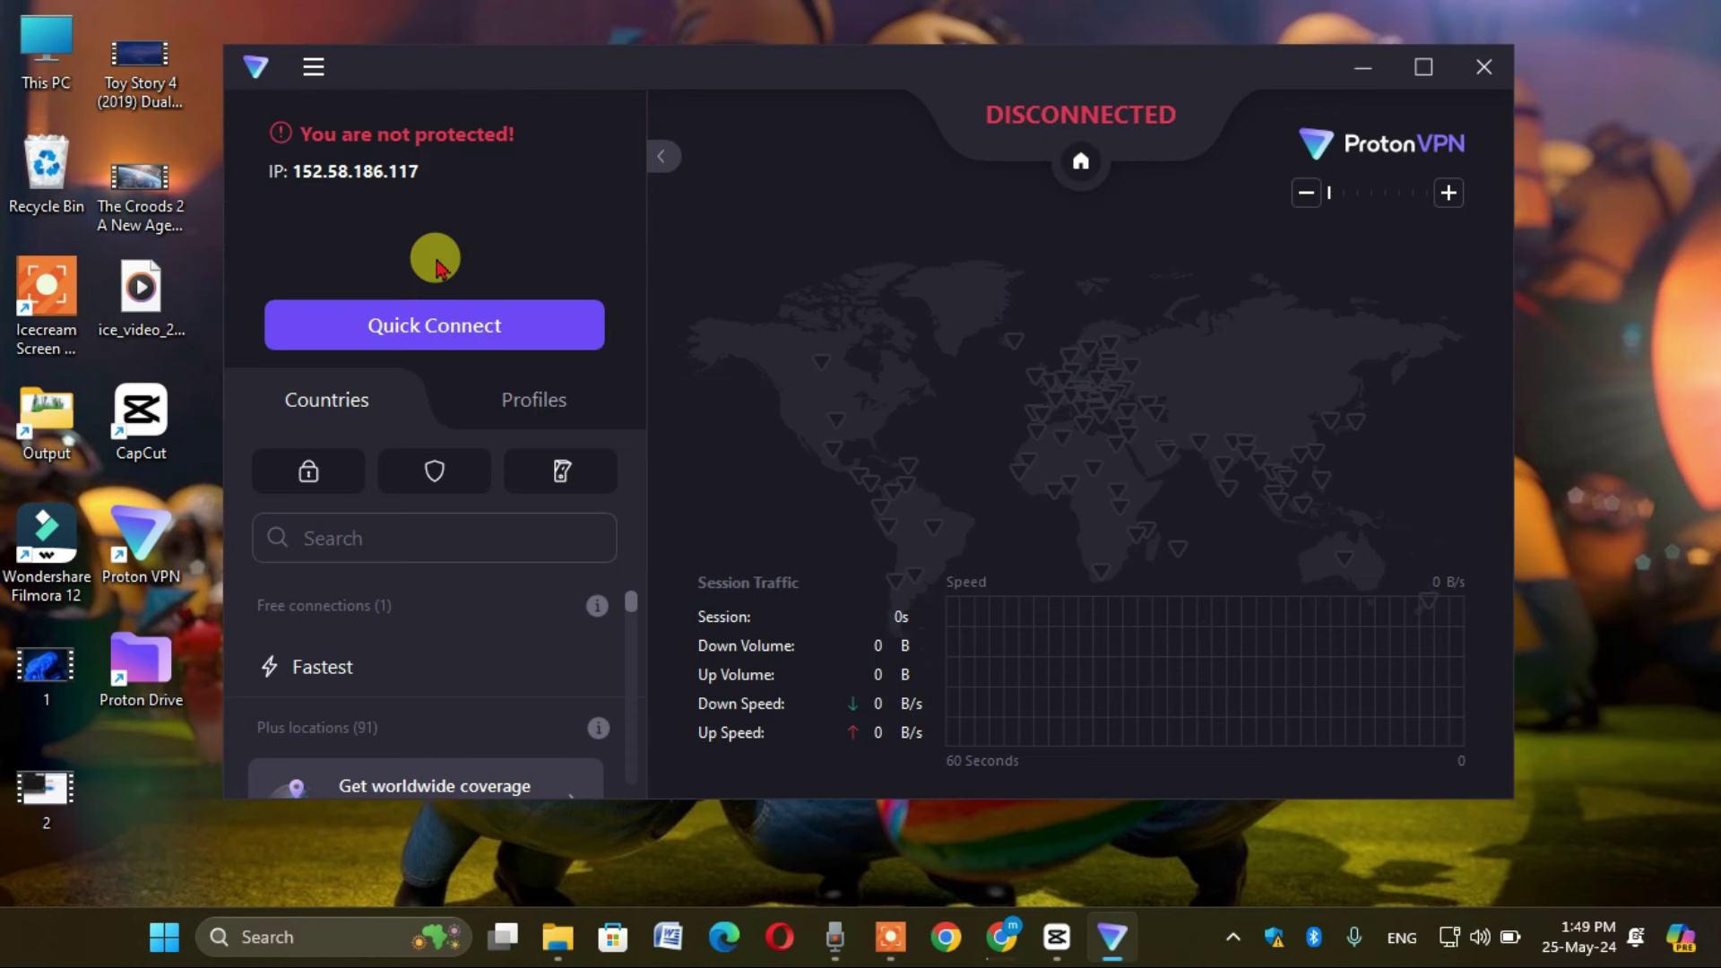
left_click(459, 328)
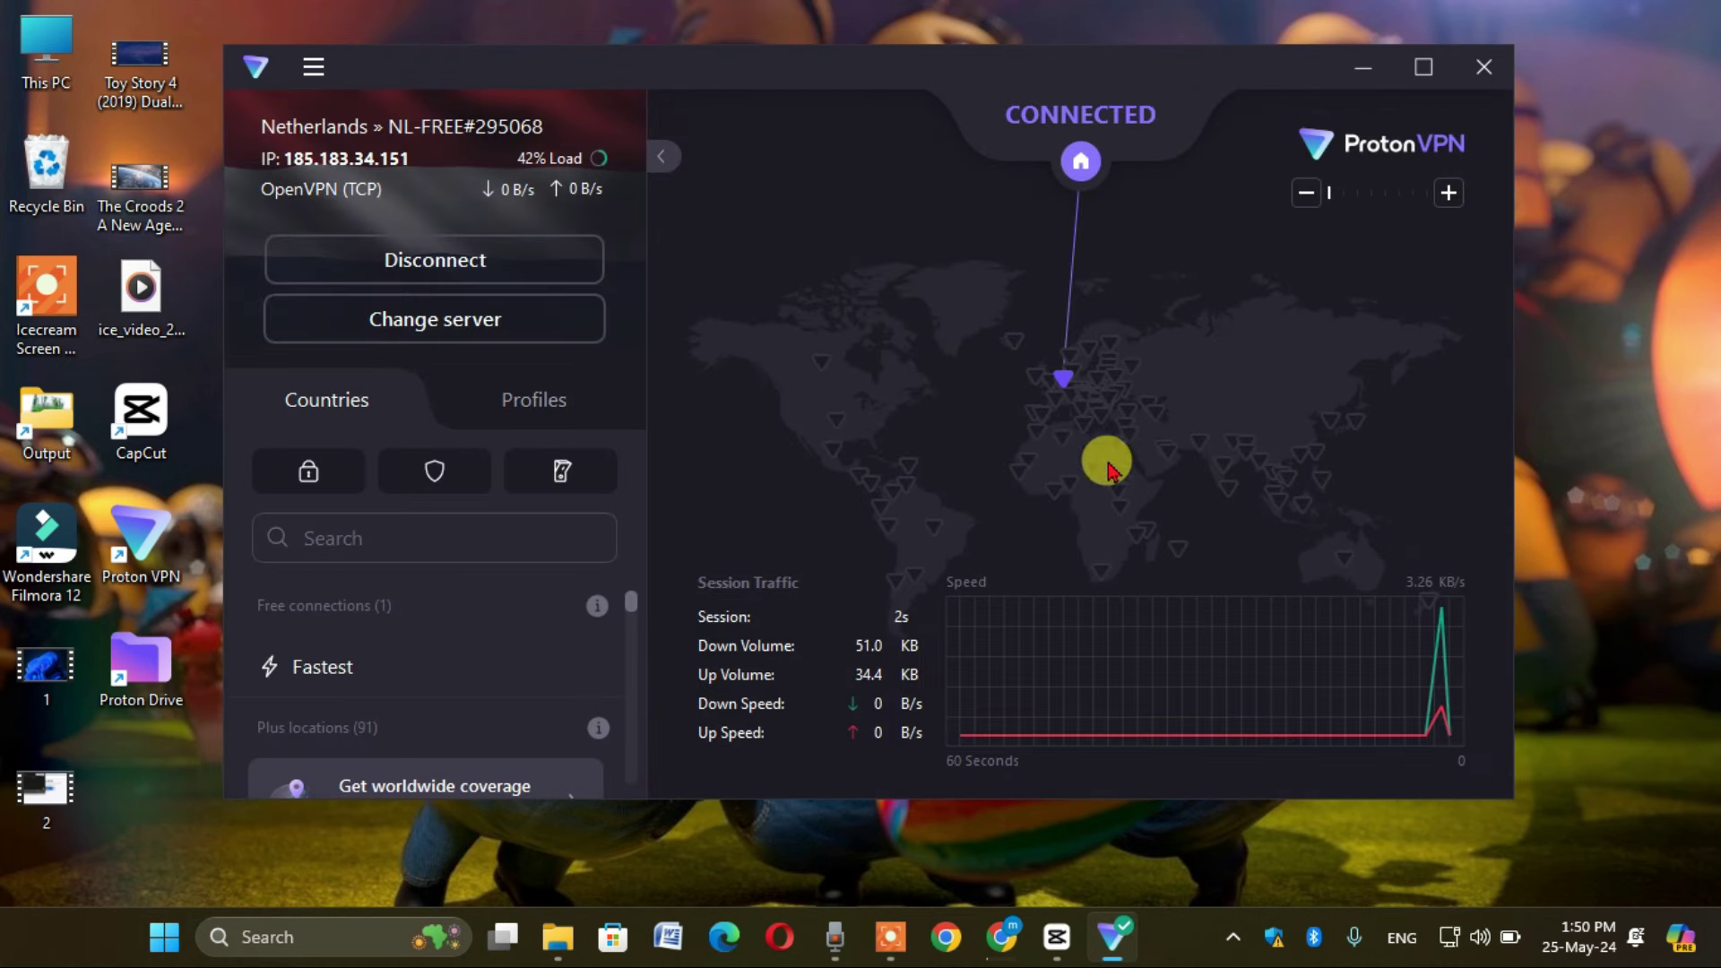
- Minimize Proton VPN, restart CapCut from the desktop and maximize its home window
left_click(1369, 67)
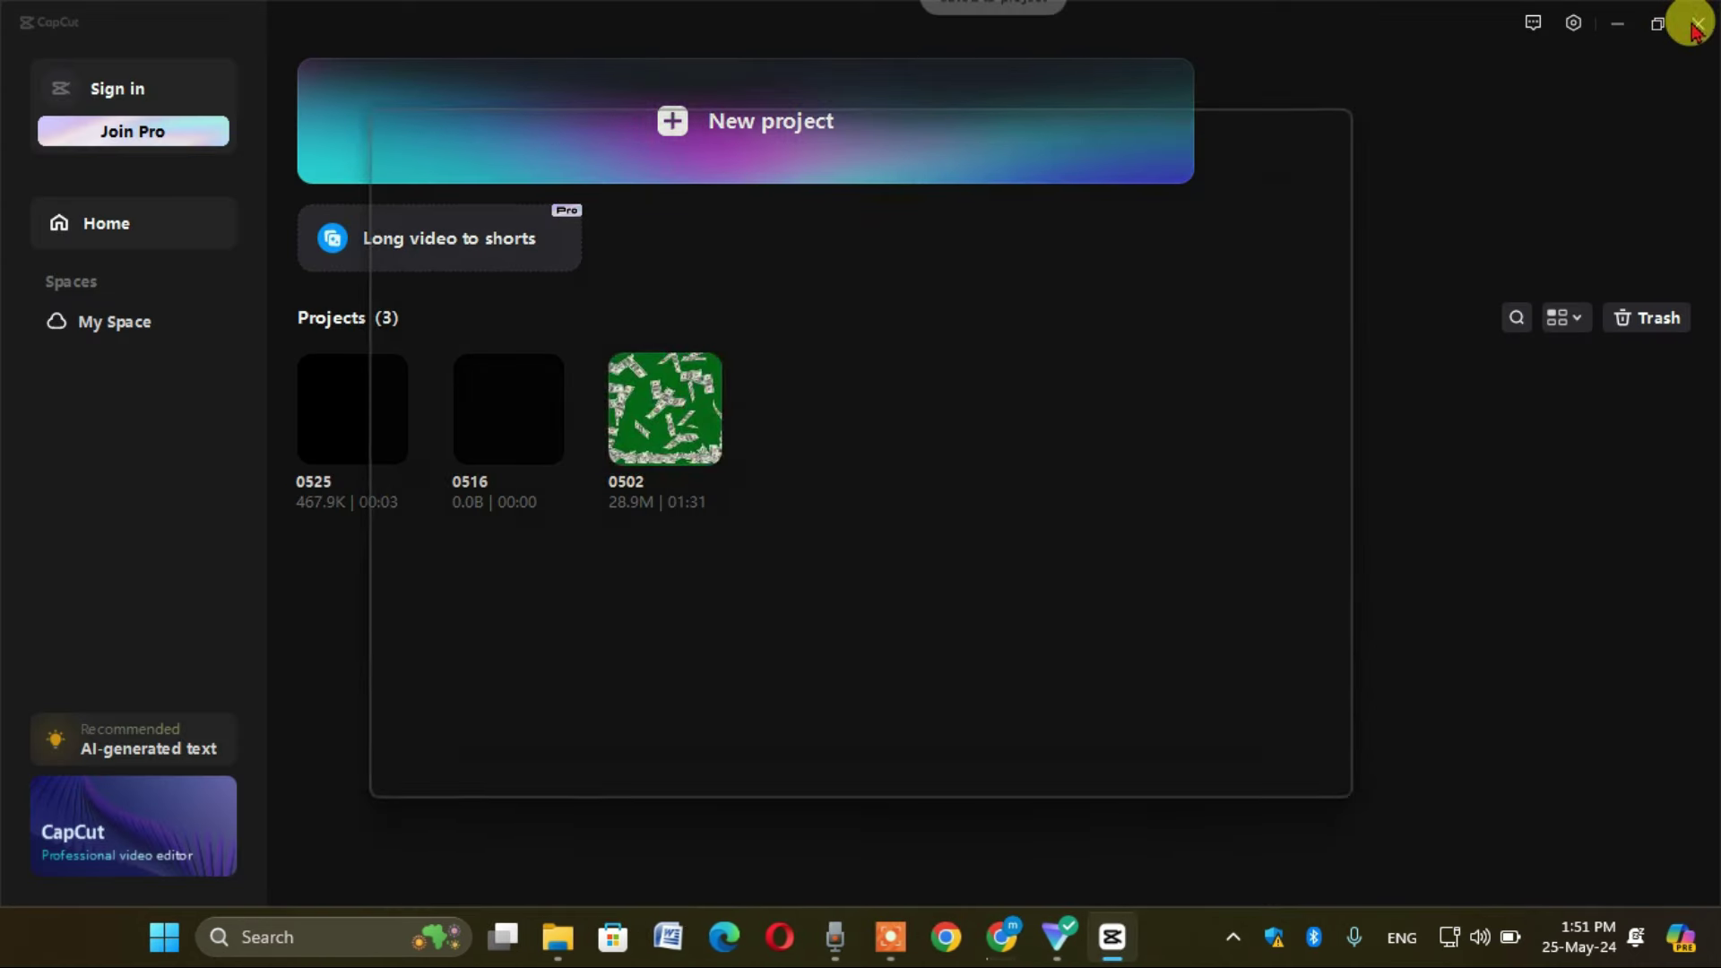
left_click(1327, 130)
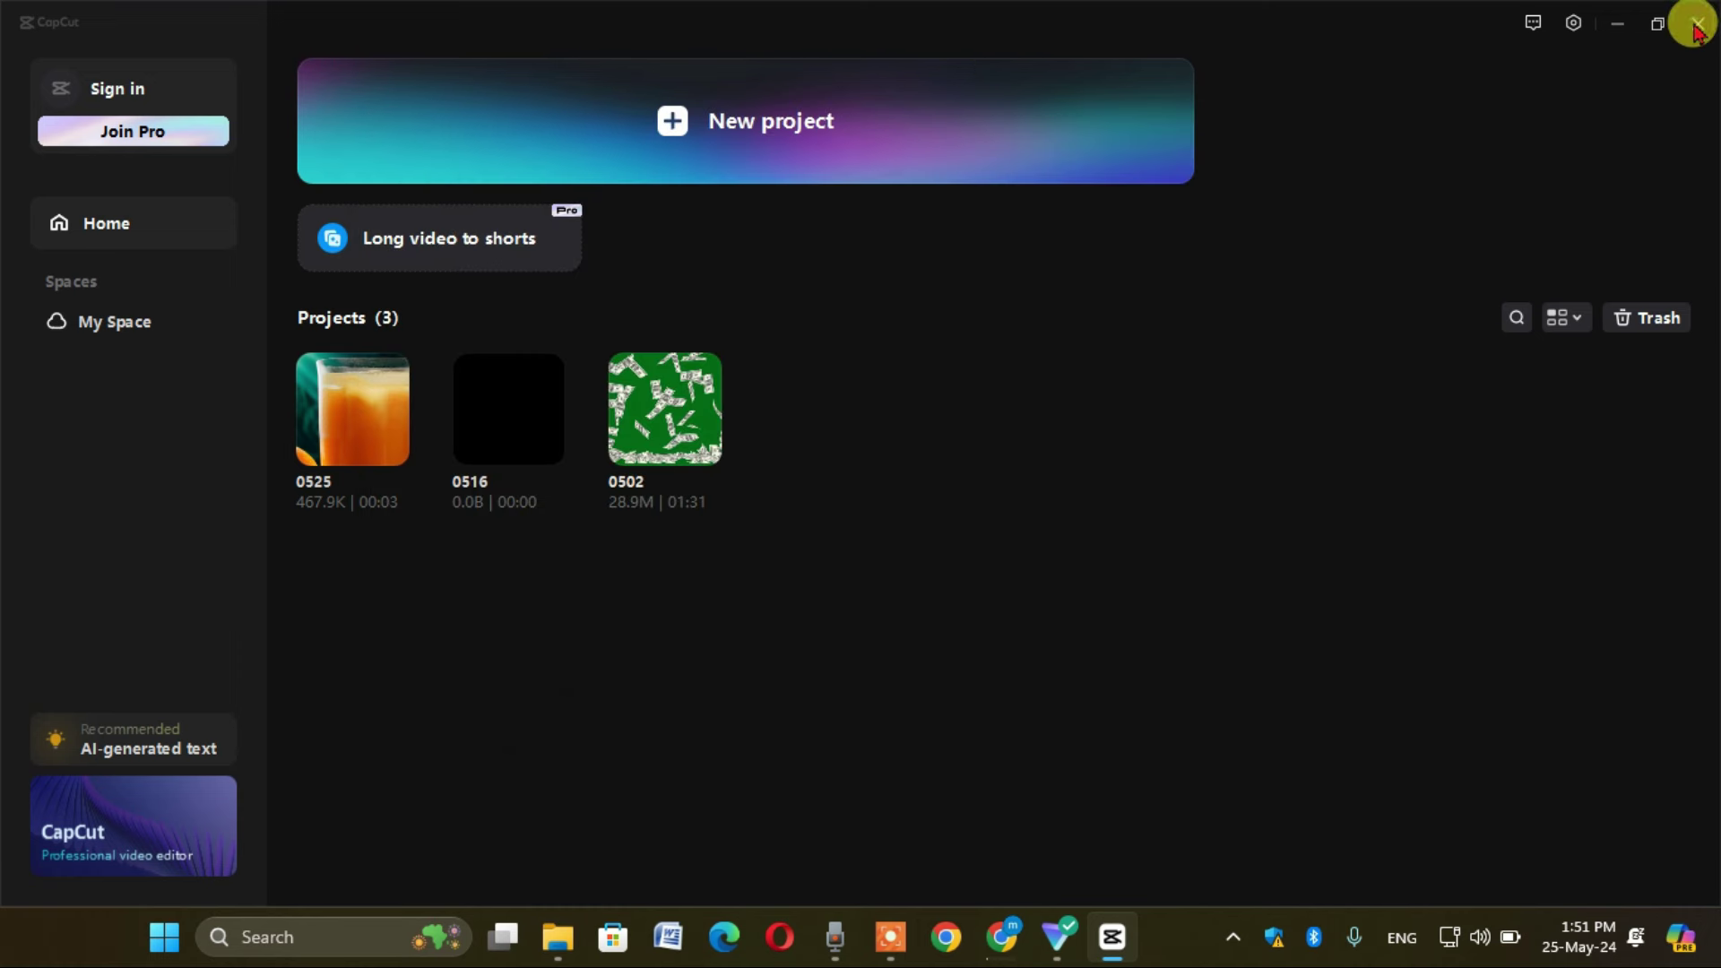
left_click(1696, 27)
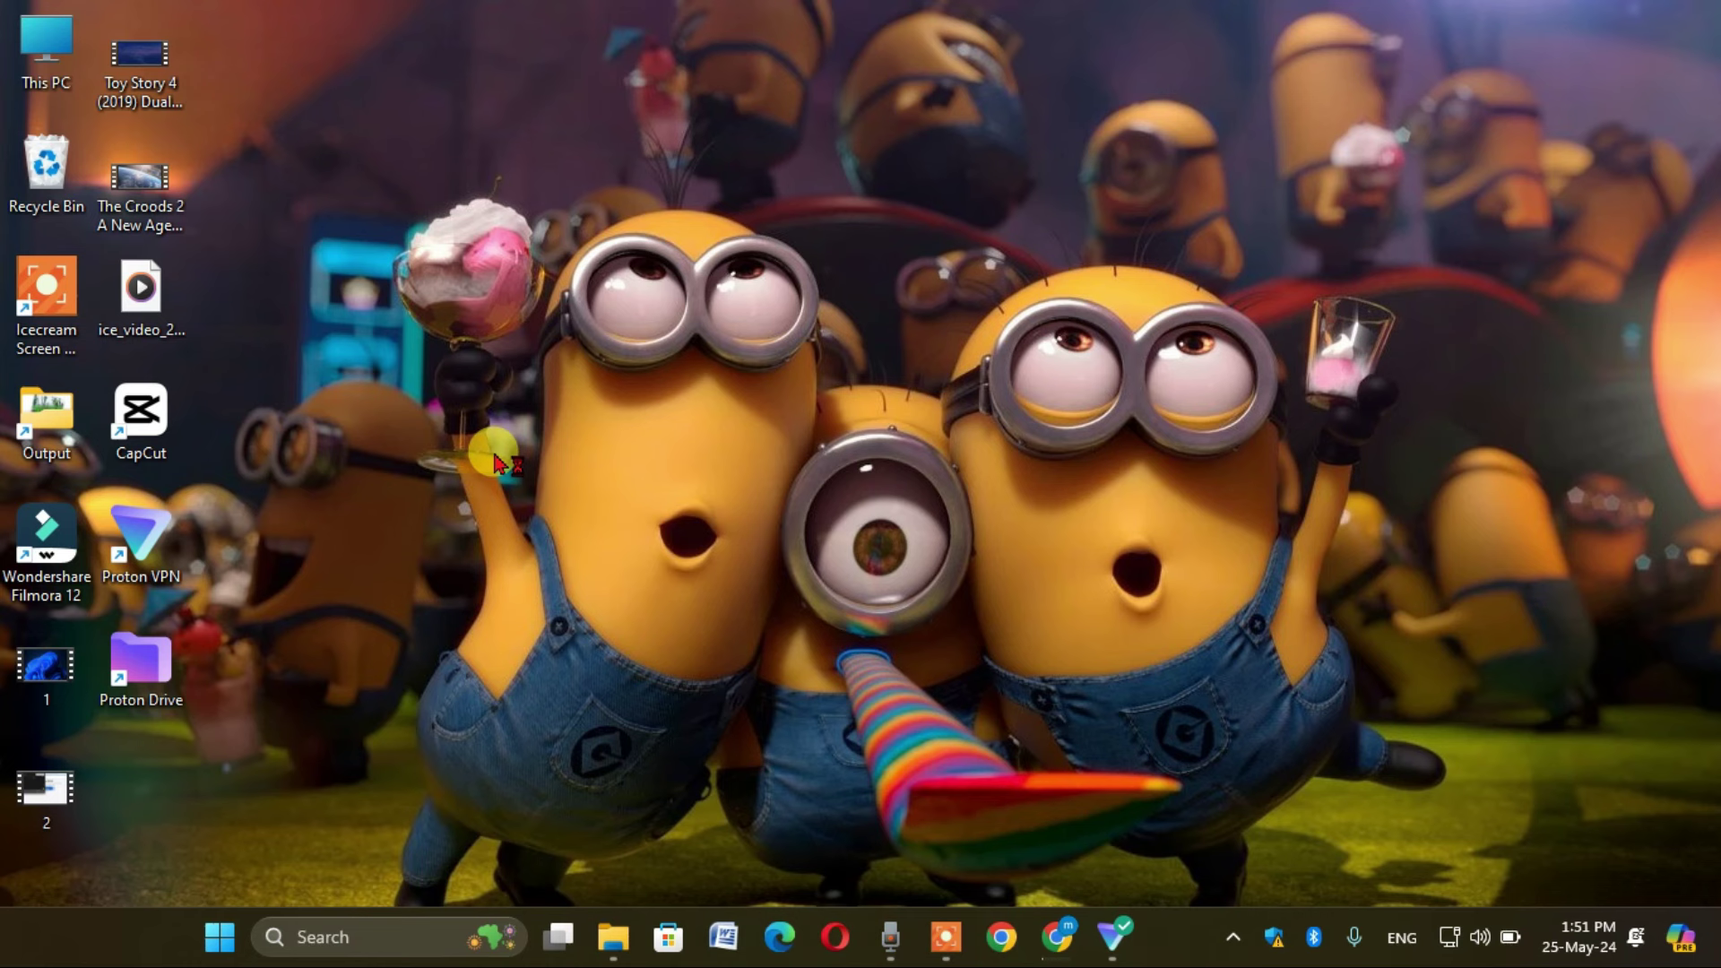
right_click(1344, 239)
left_click(1402, 338)
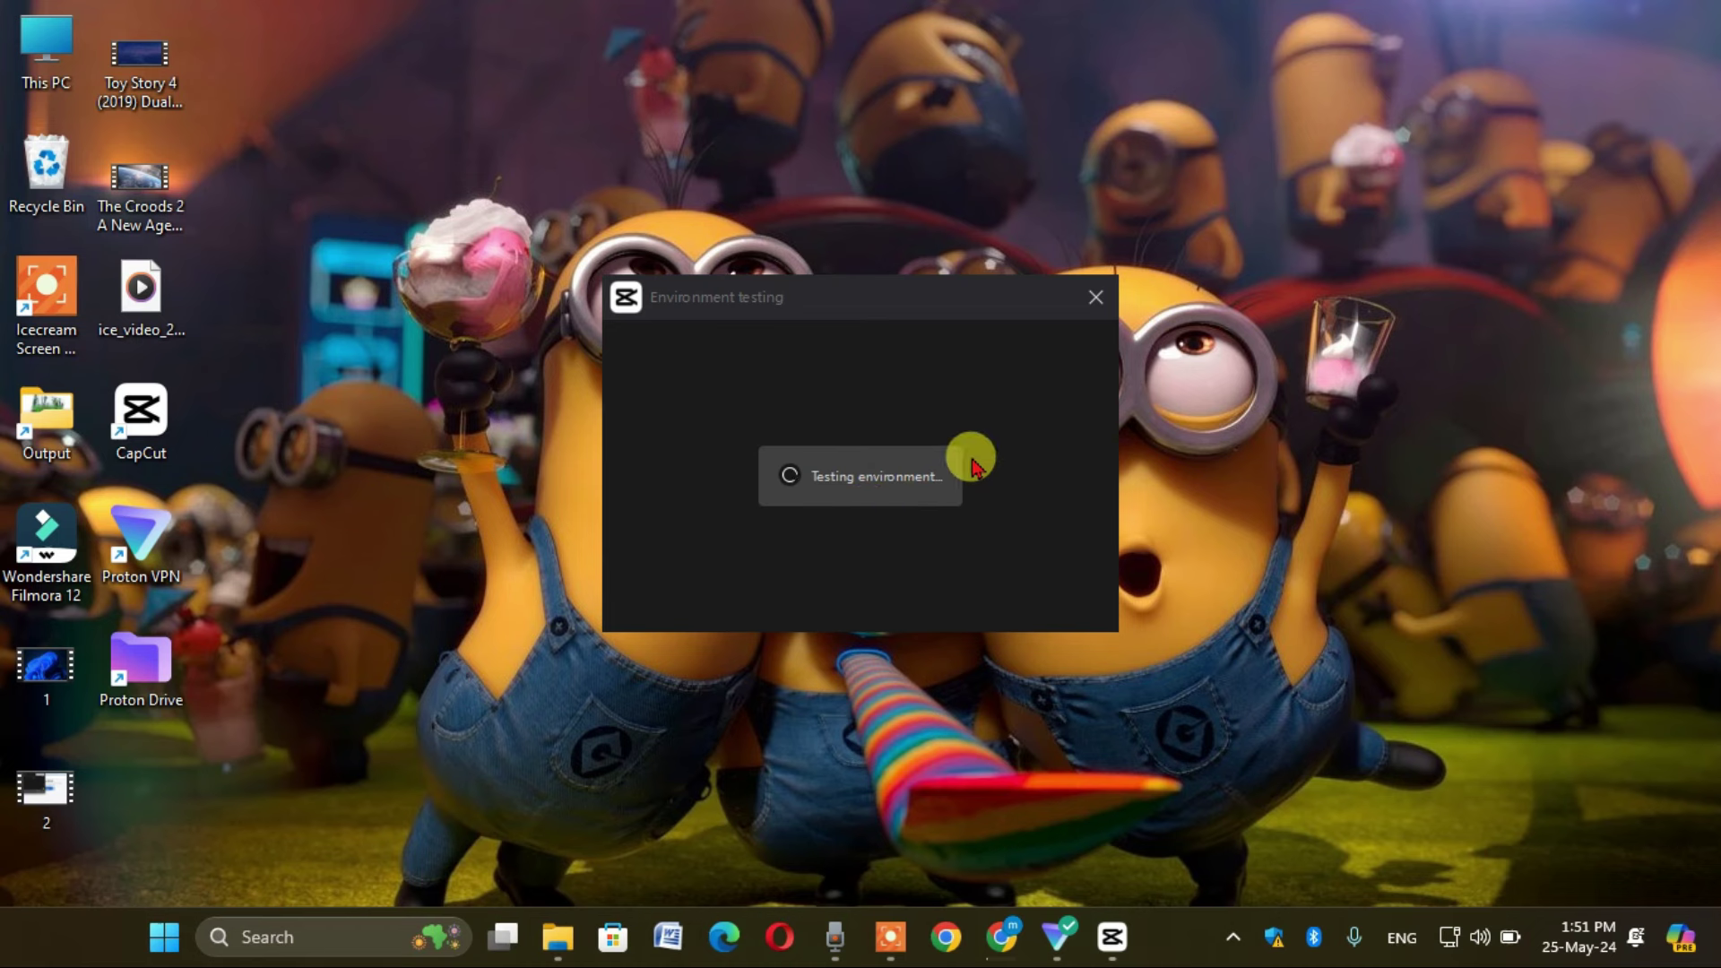
left_click(1096, 298)
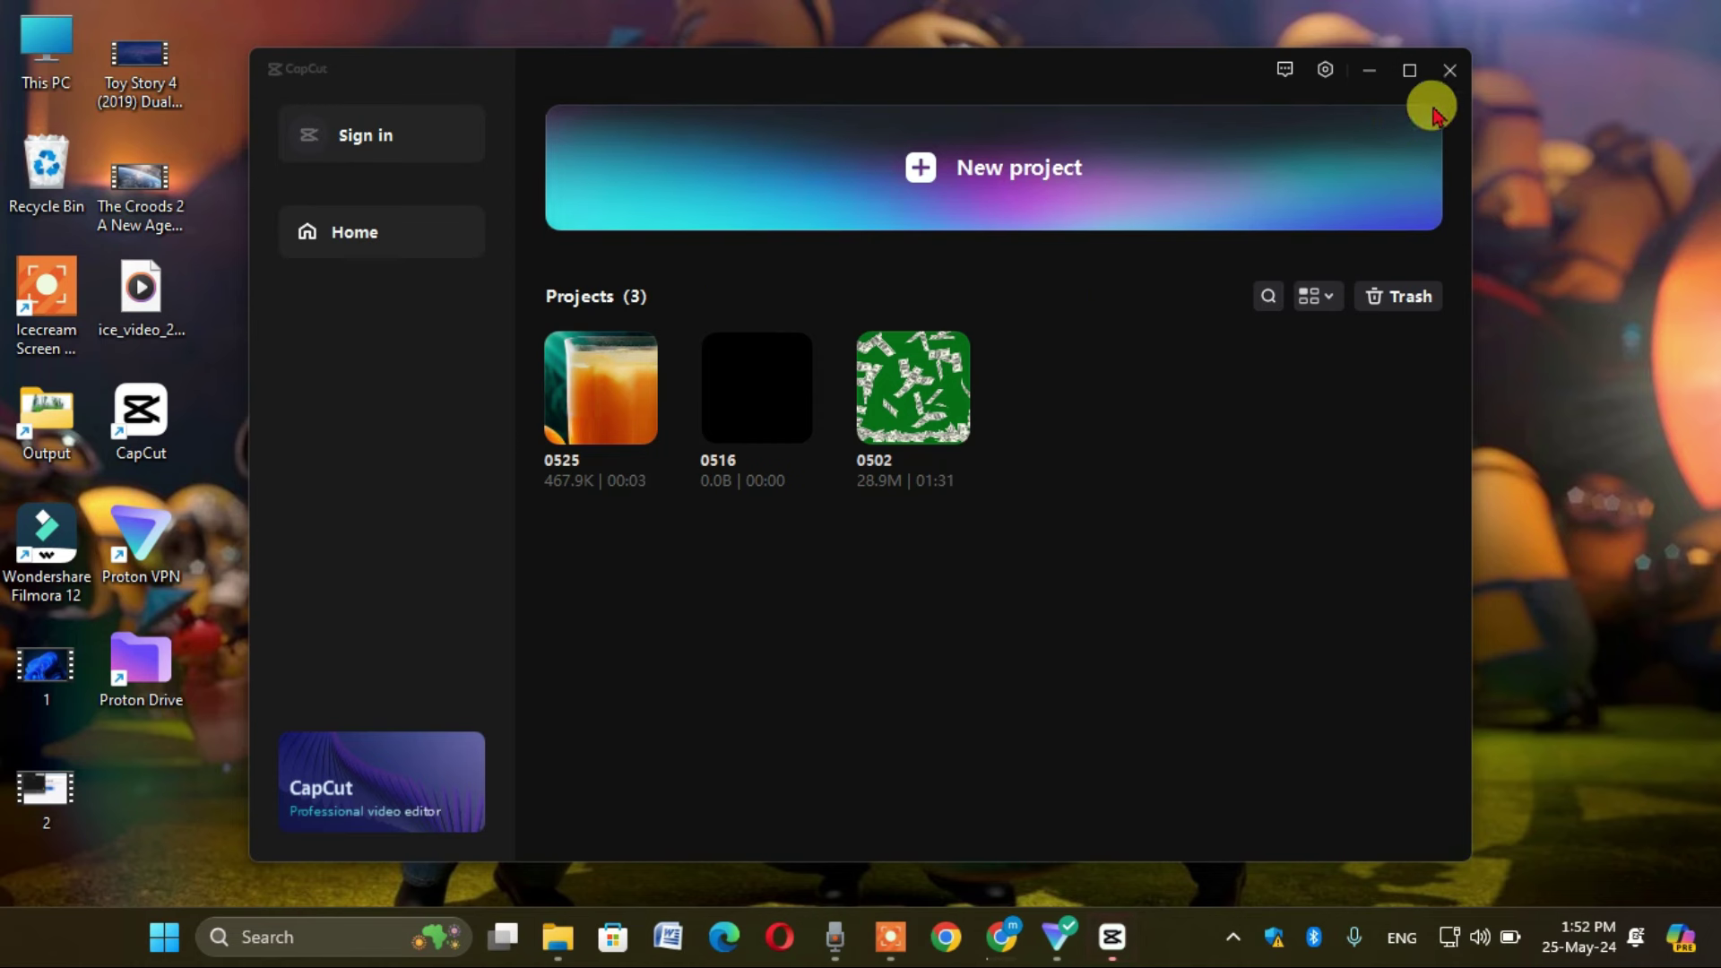
left_click(1411, 69)
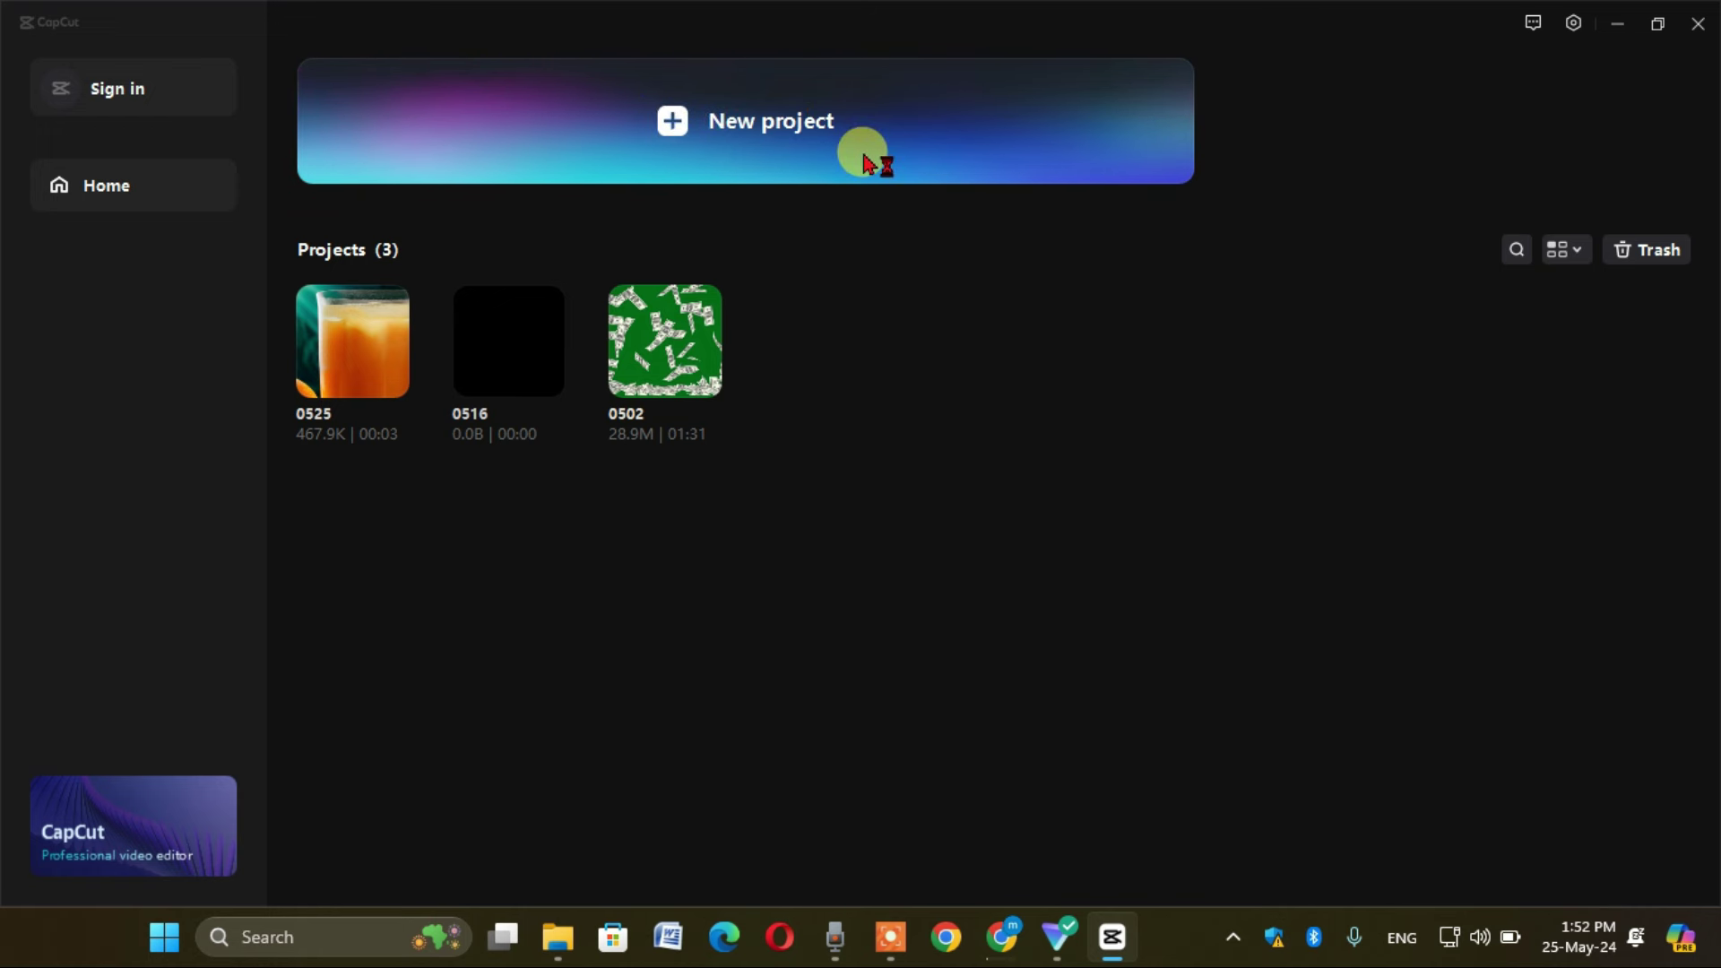
- Create a new CapCut project and import the "dear and bear" video from the Story folder inside Output on the Desktop
left_click(821, 121)
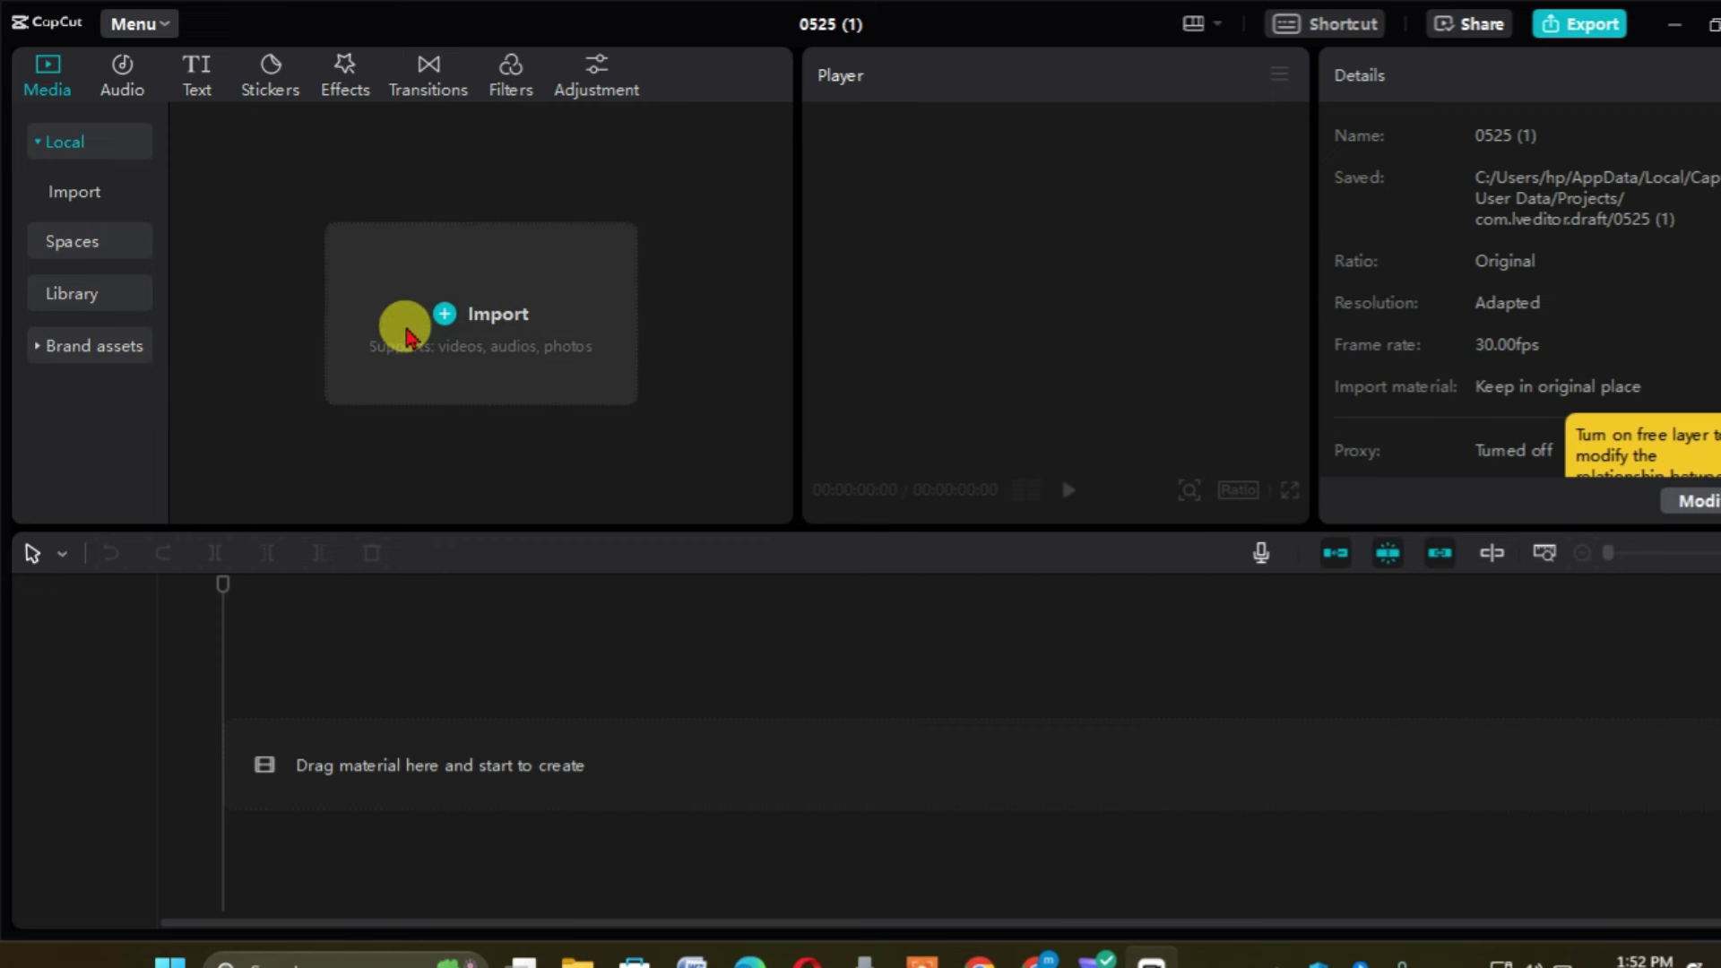
left_click(508, 334)
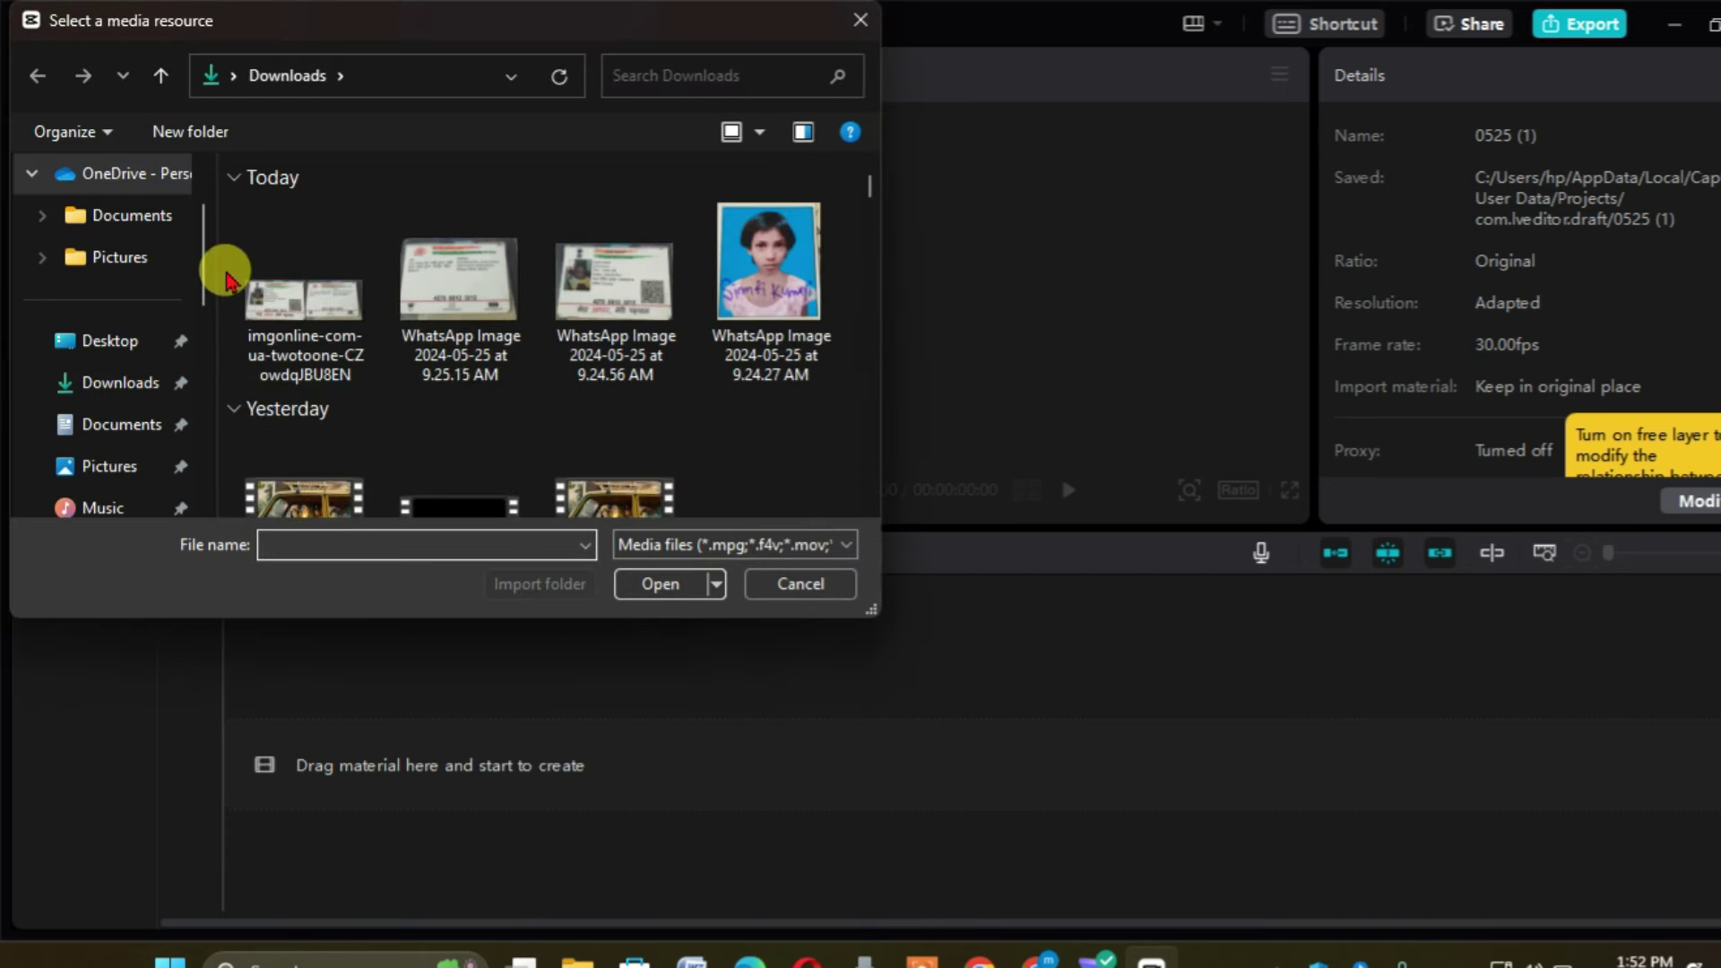
left_click(108, 350)
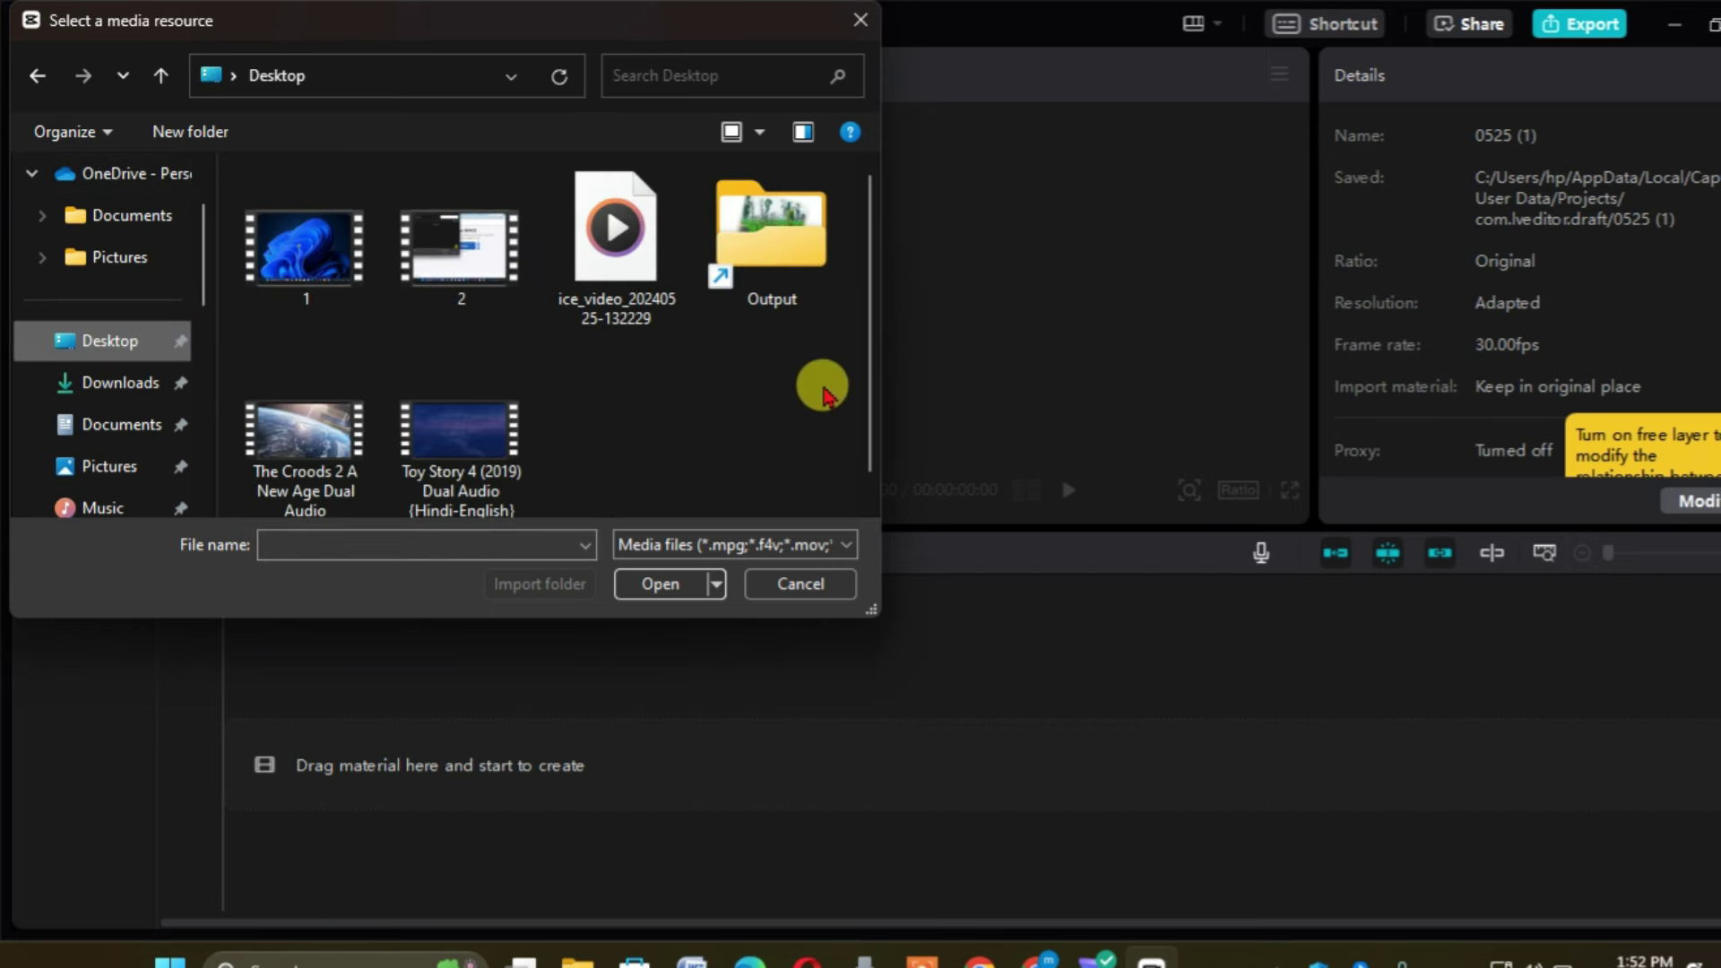
double_click(794, 298)
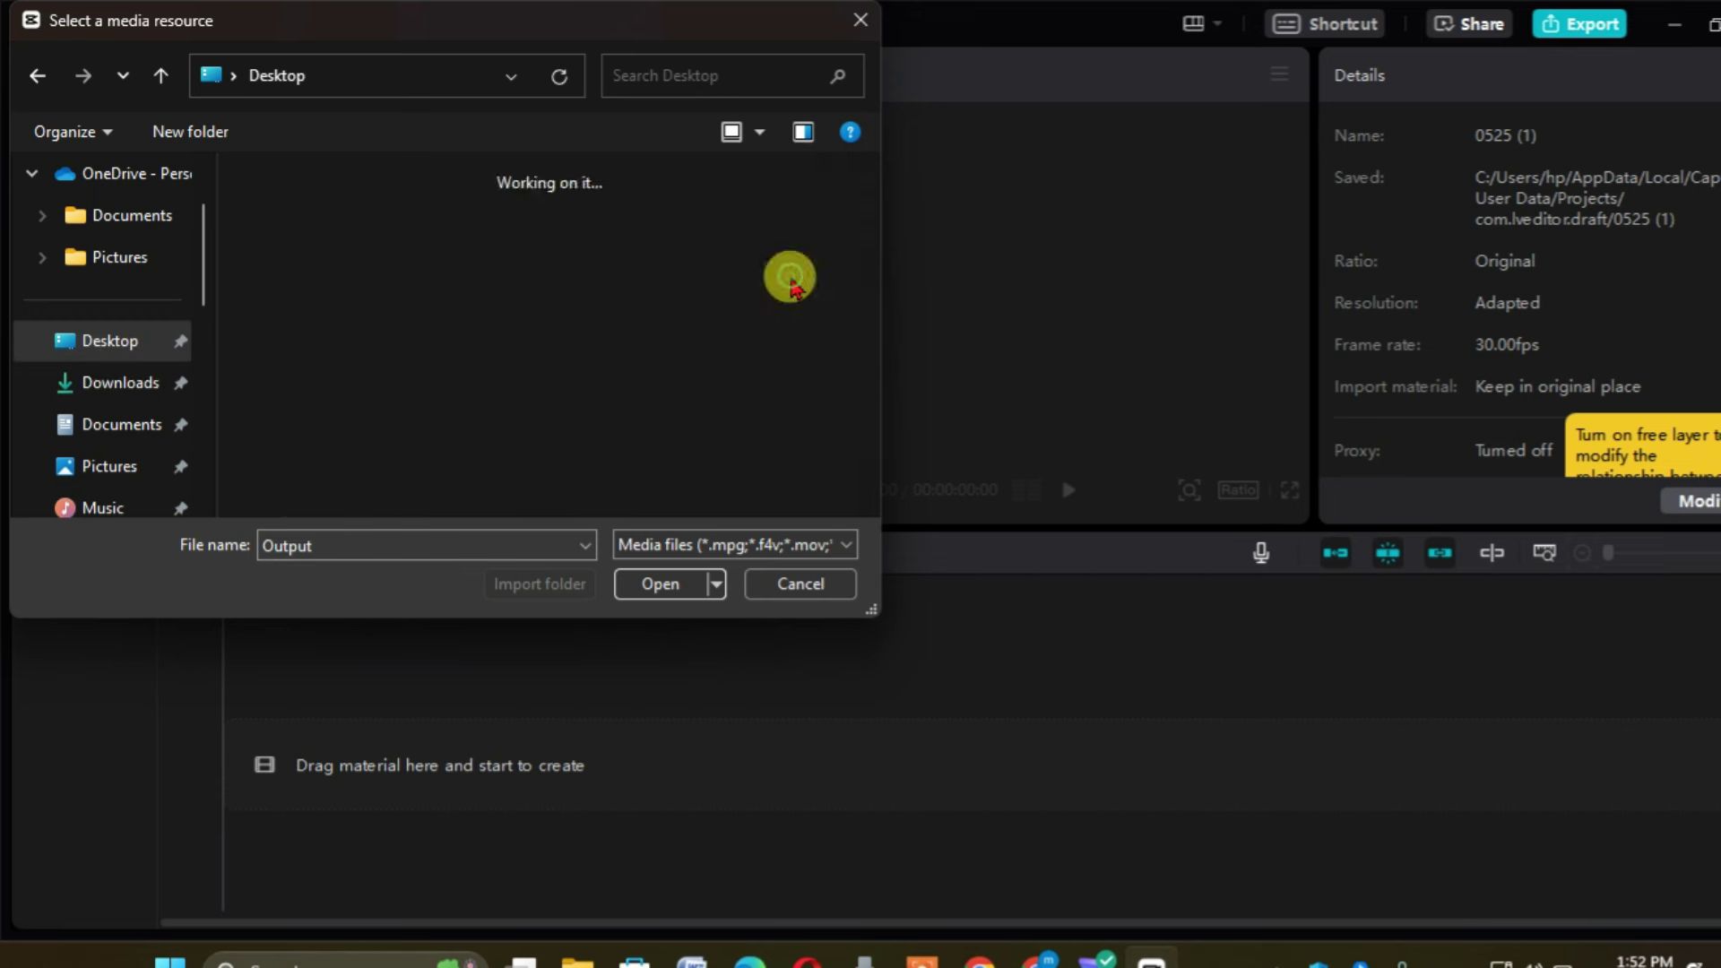
left_click_drag(878, 304, 868, 254)
double_click(377, 202)
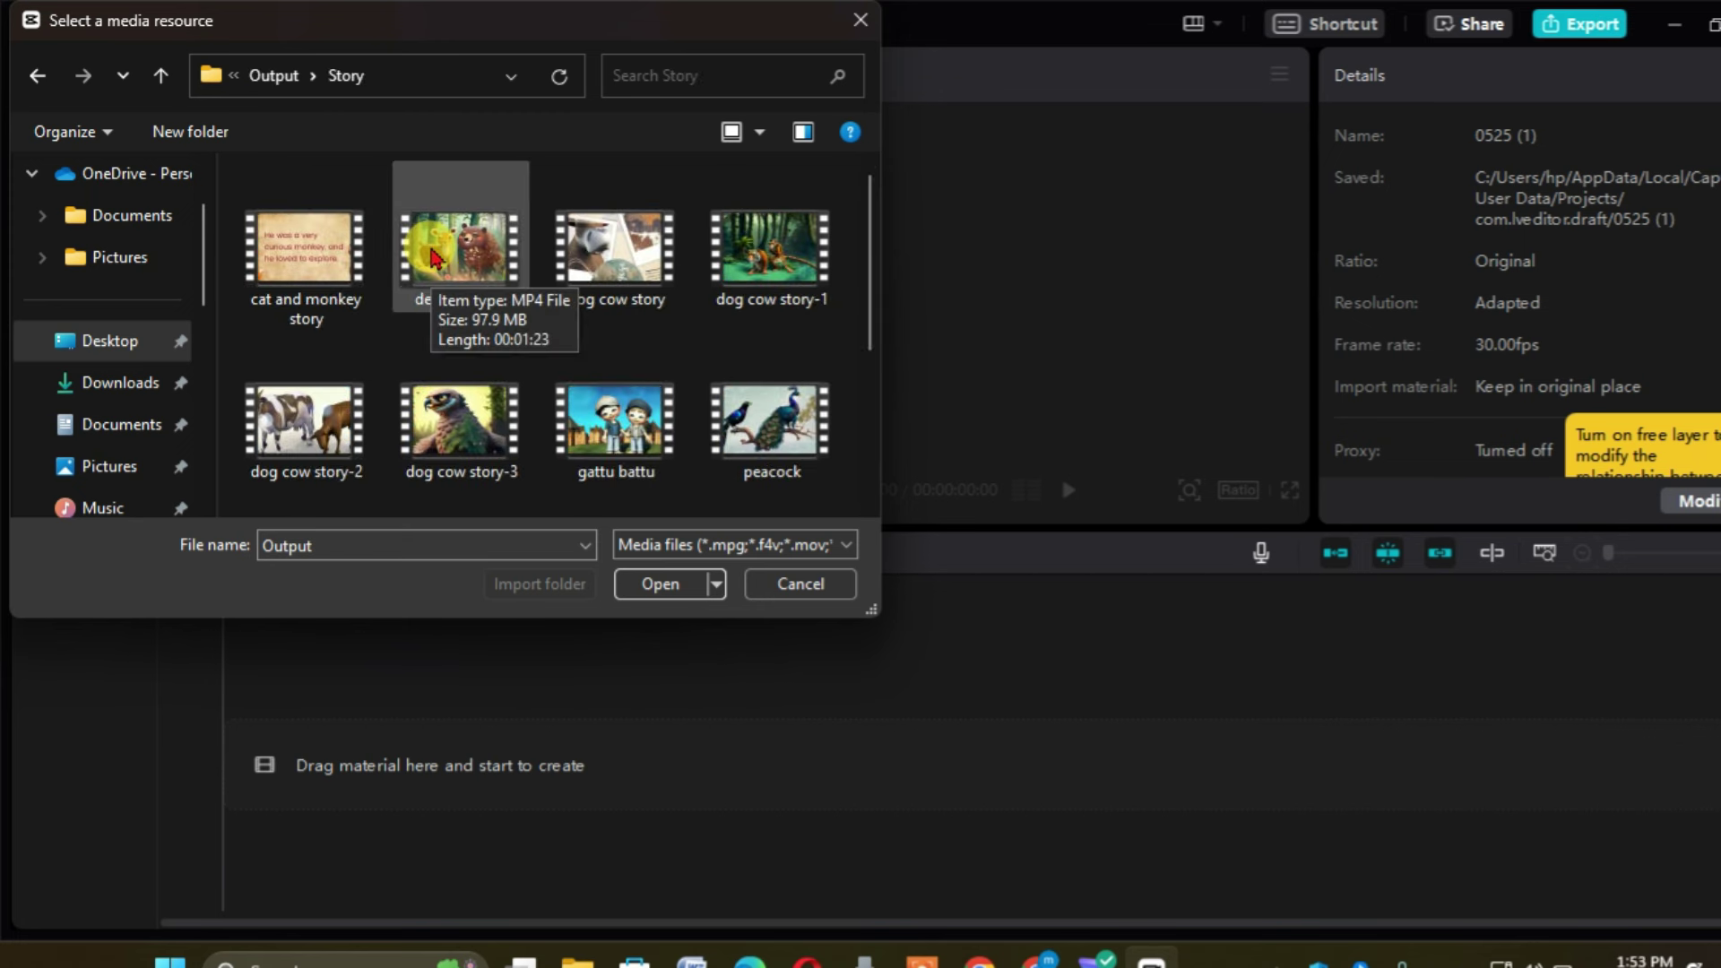
double_click(432, 258)
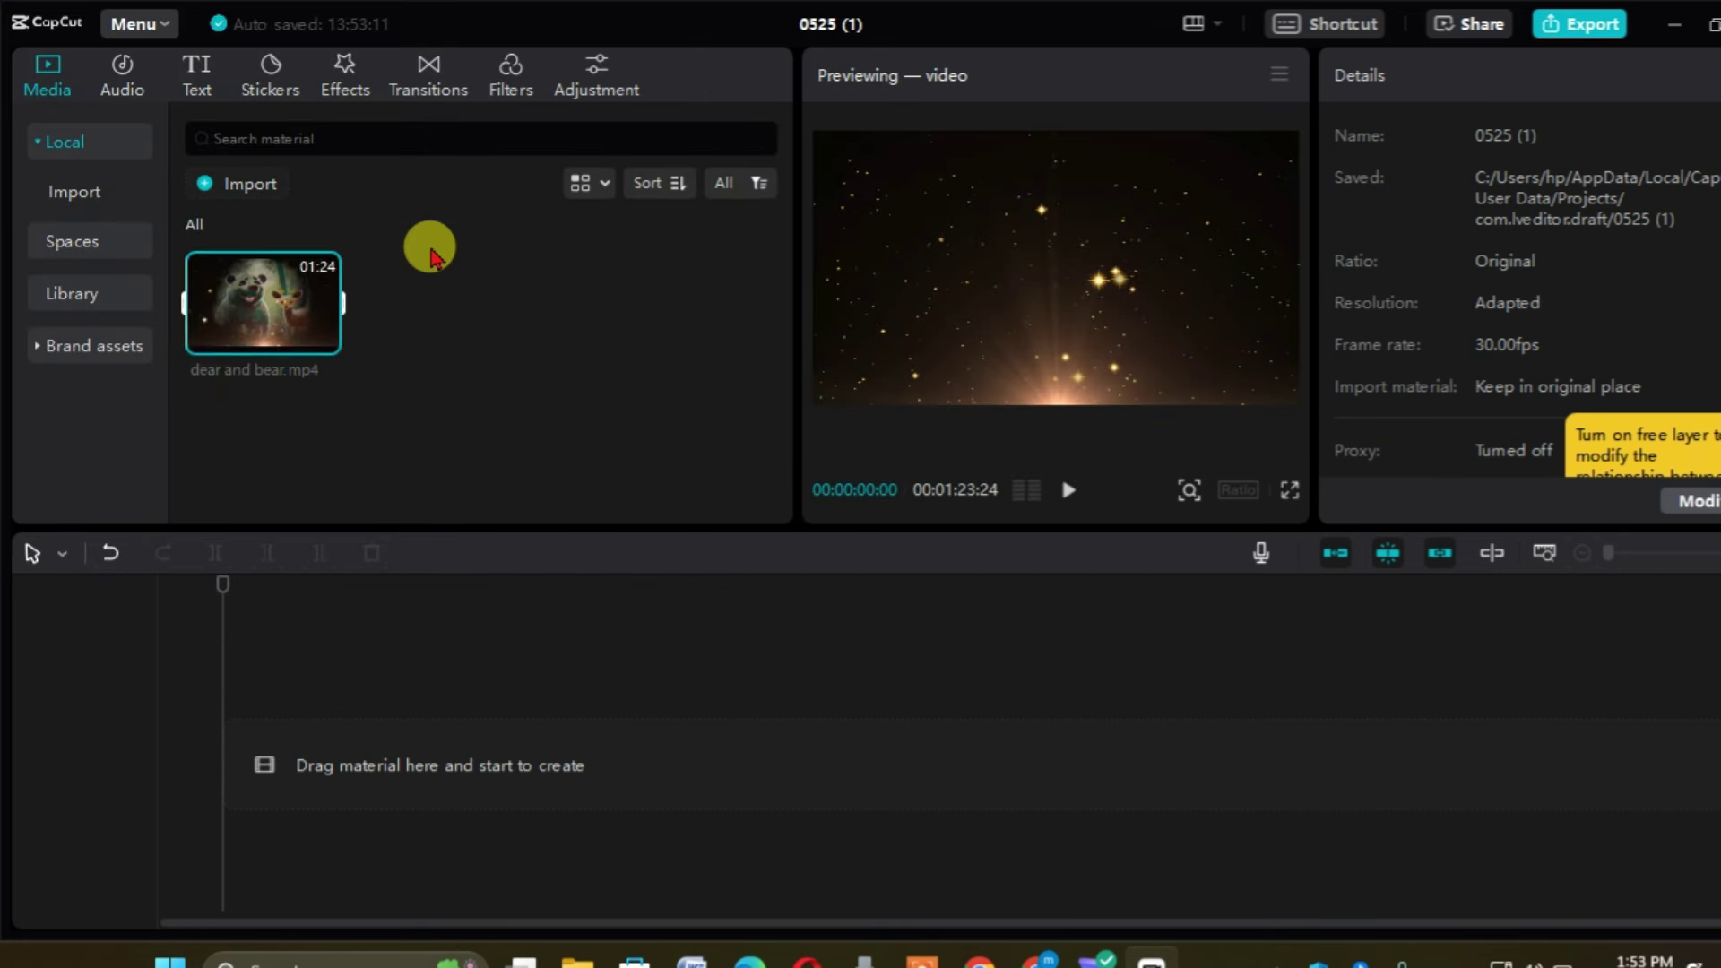
- Import the videos "dog cow story", "dog cow story-1" and "dog cow story-2" together from the Story folder
left_click(403, 339)
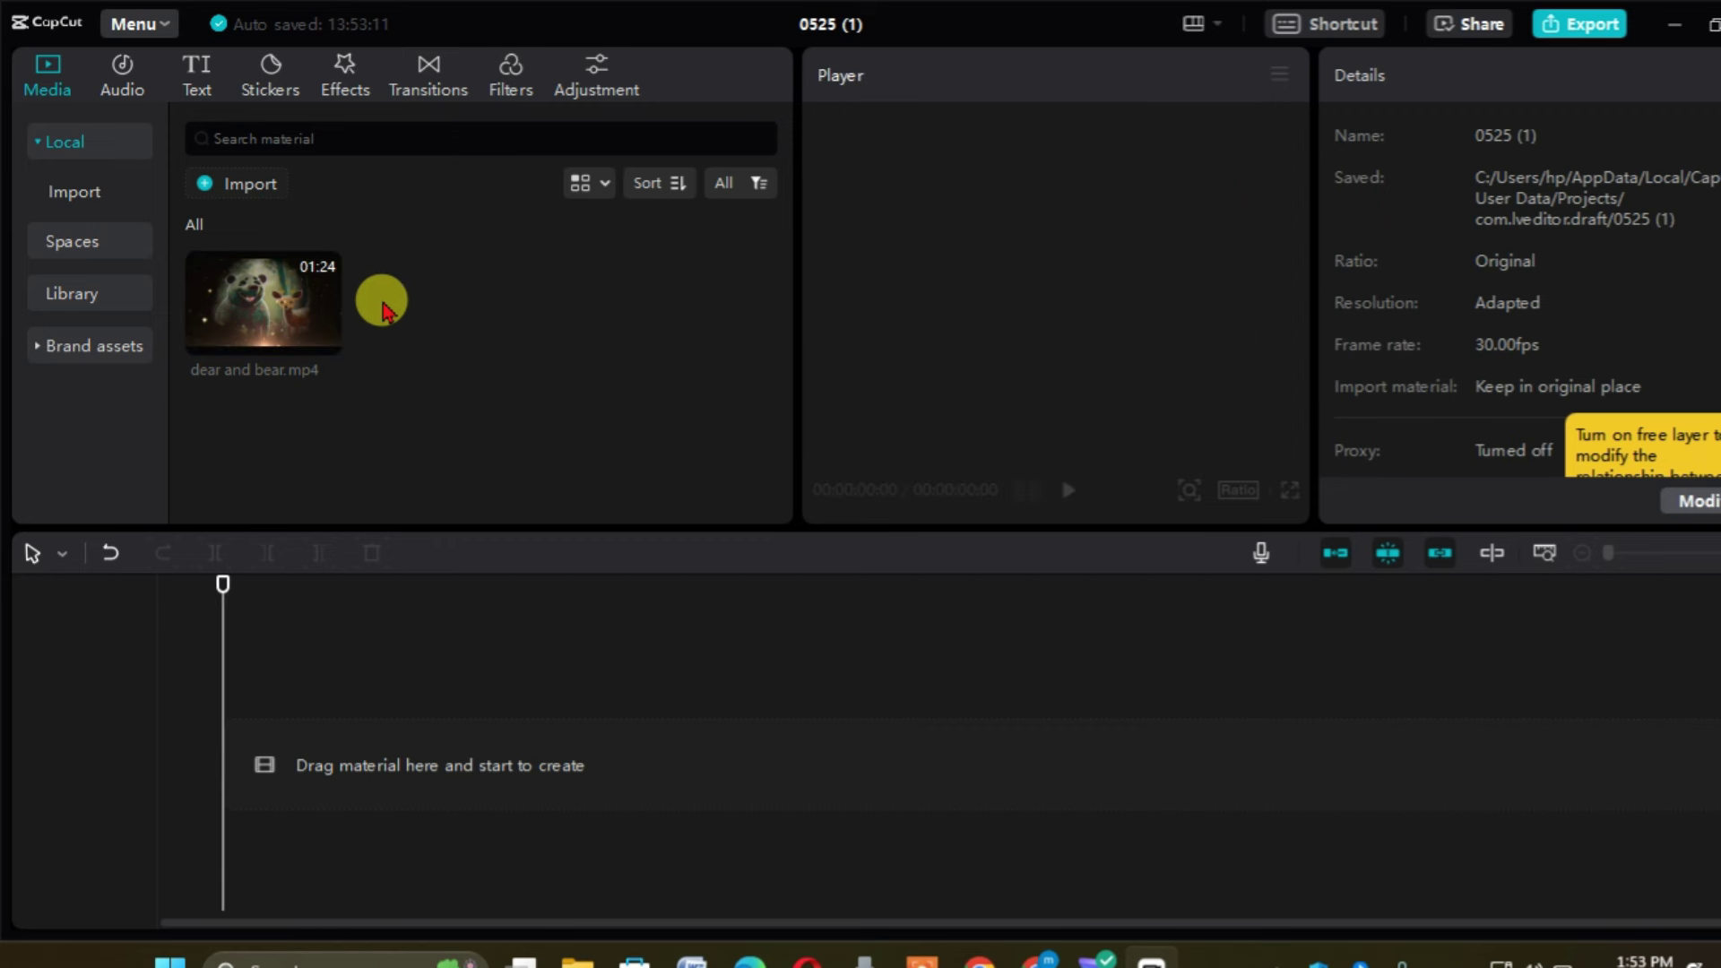
left_click(251, 183)
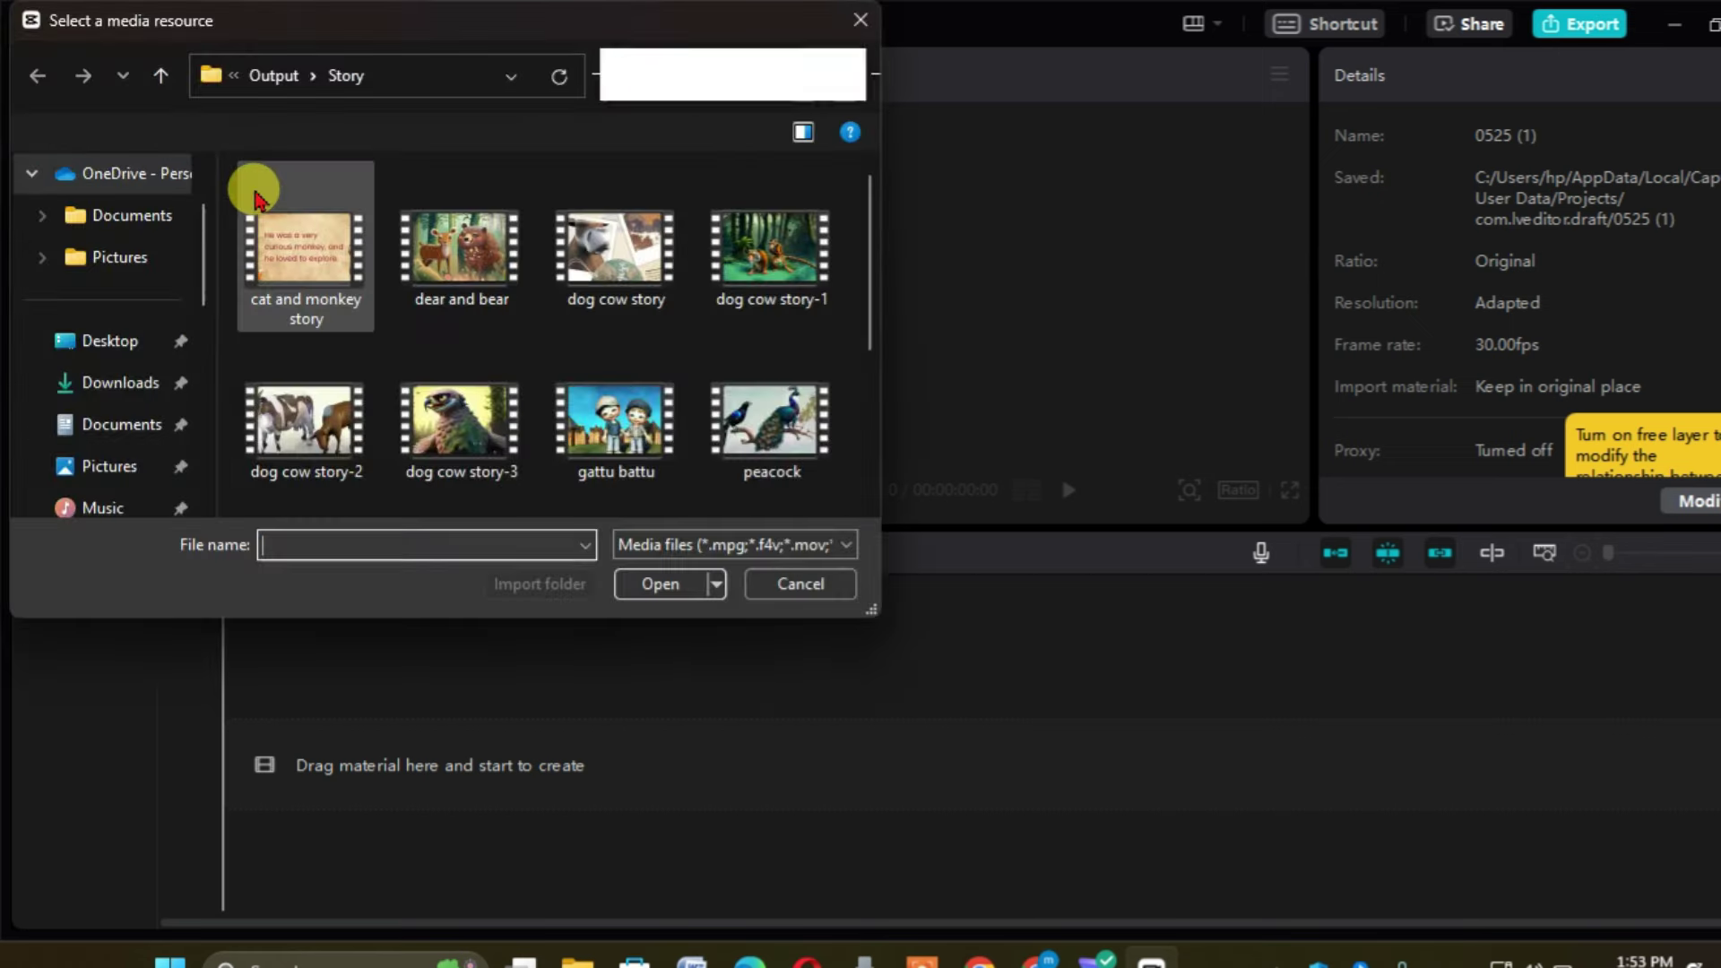
left_click(627, 240)
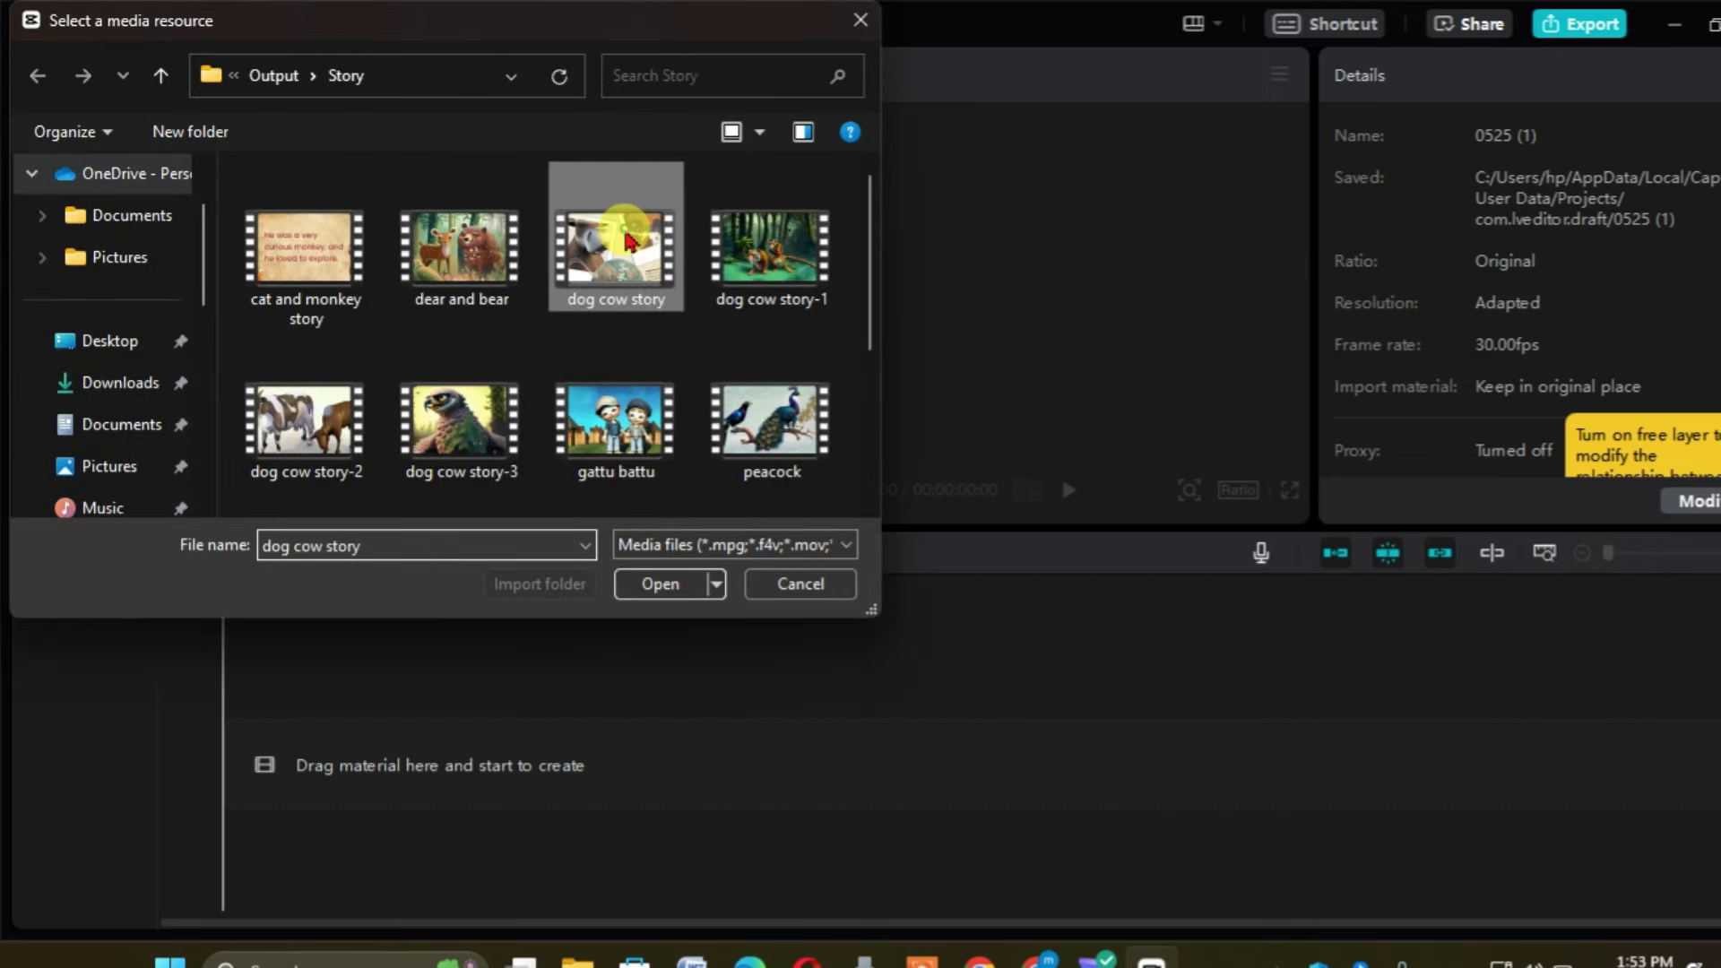
key("shift+Right")
key("shift+Right")
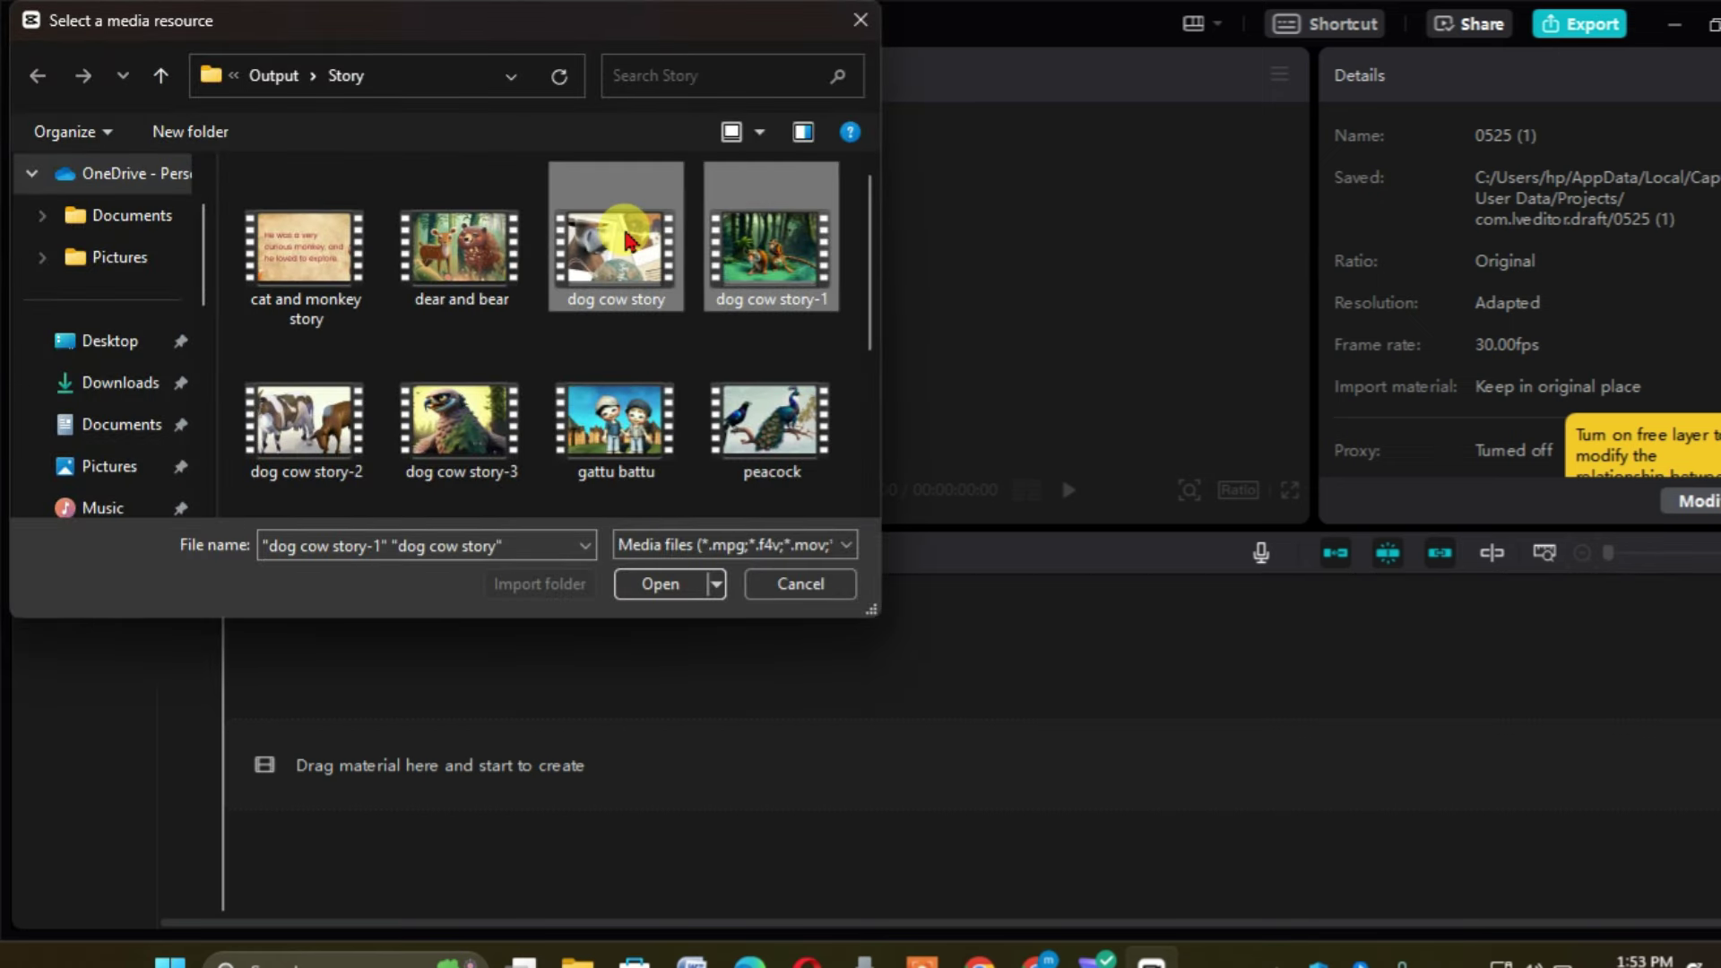
left_click(674, 586)
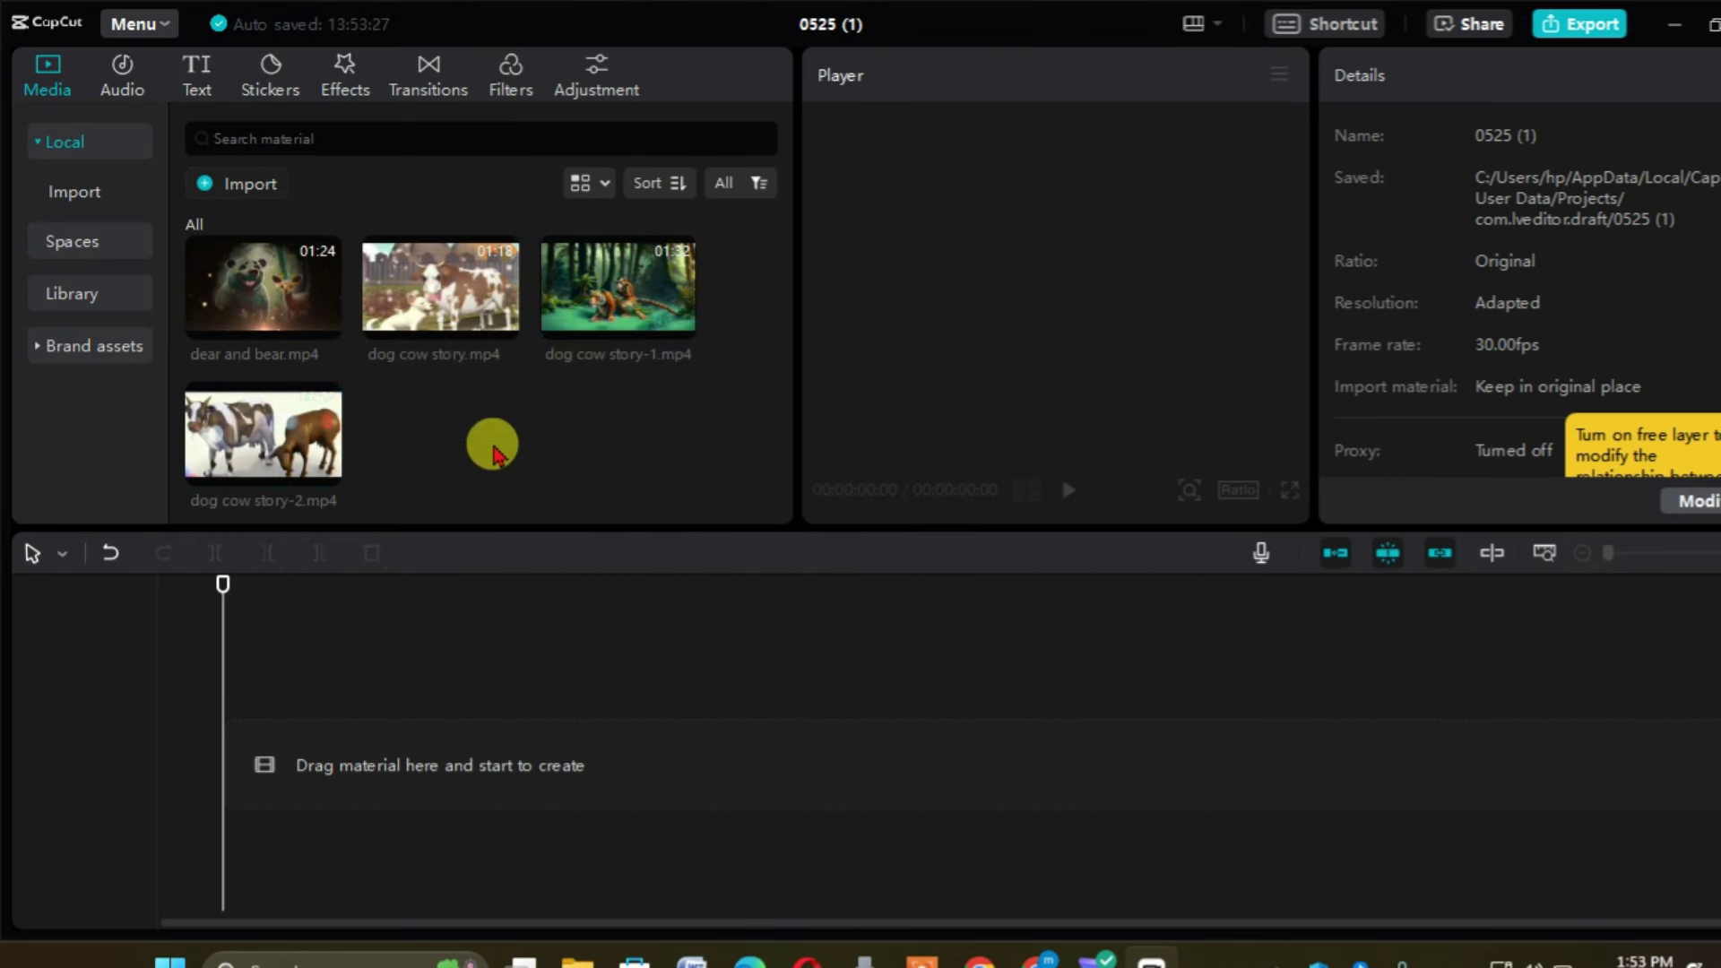
- Add dear and bear.mp4 to the timeline, select the clip and place the playhead at about 22 seconds
mouse_move(219, 314)
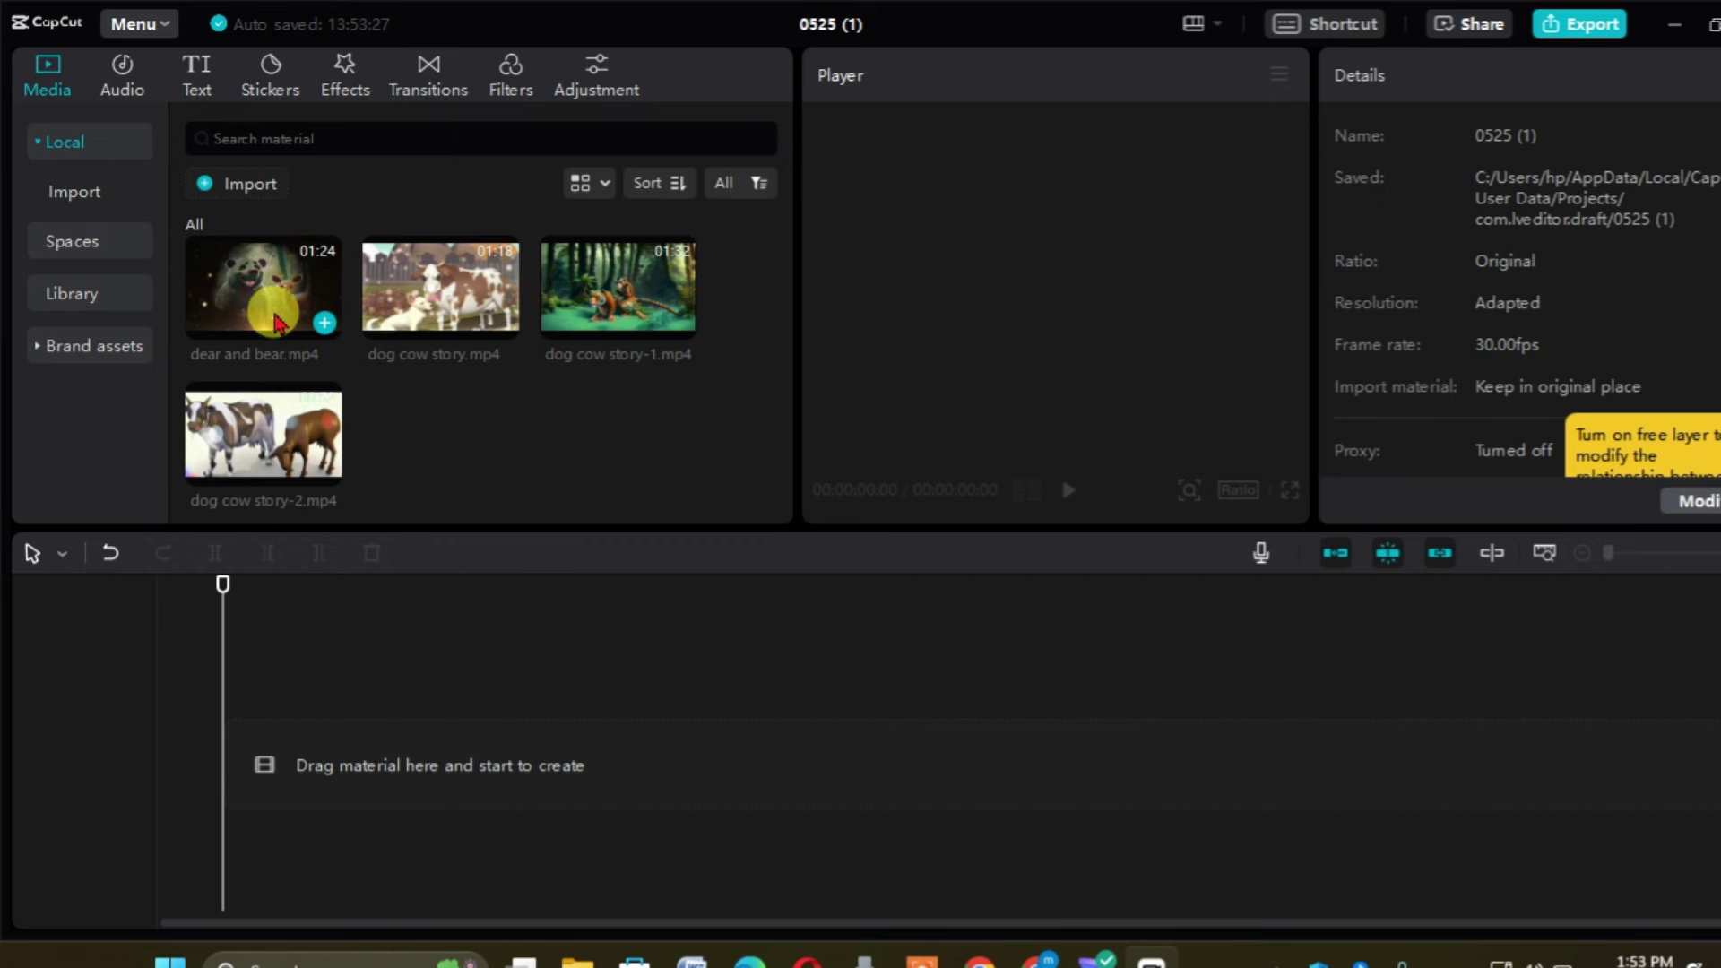
left_click(326, 324)
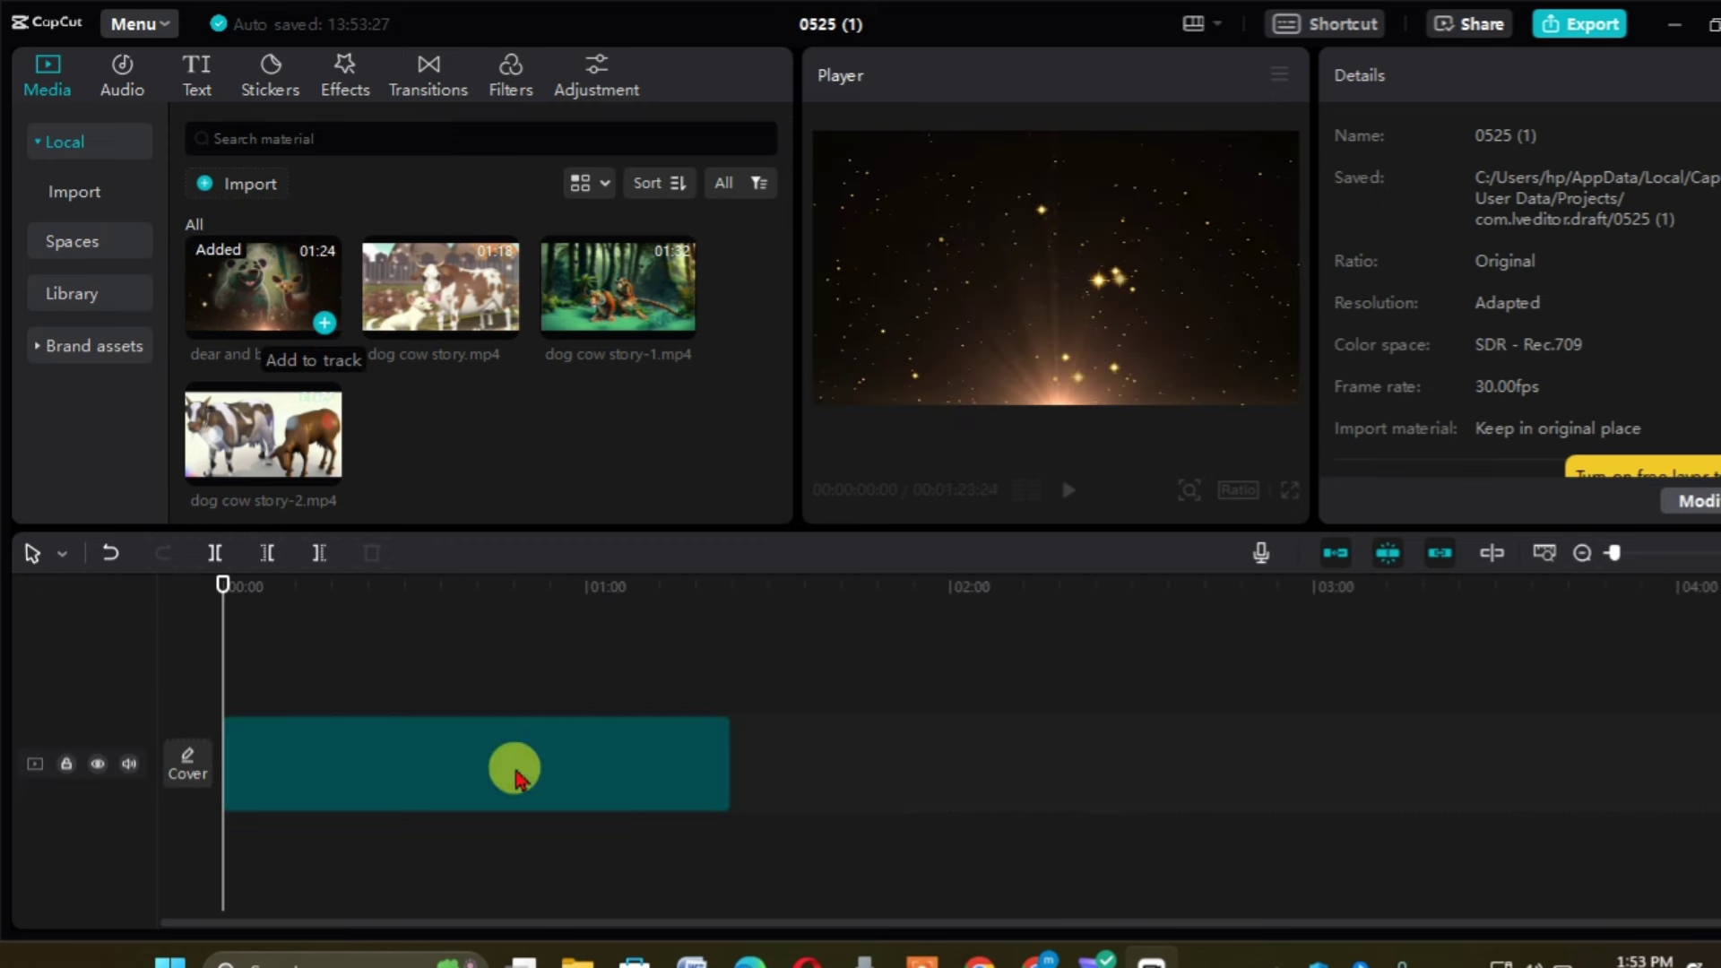
left_click(500, 735)
left_click(361, 588)
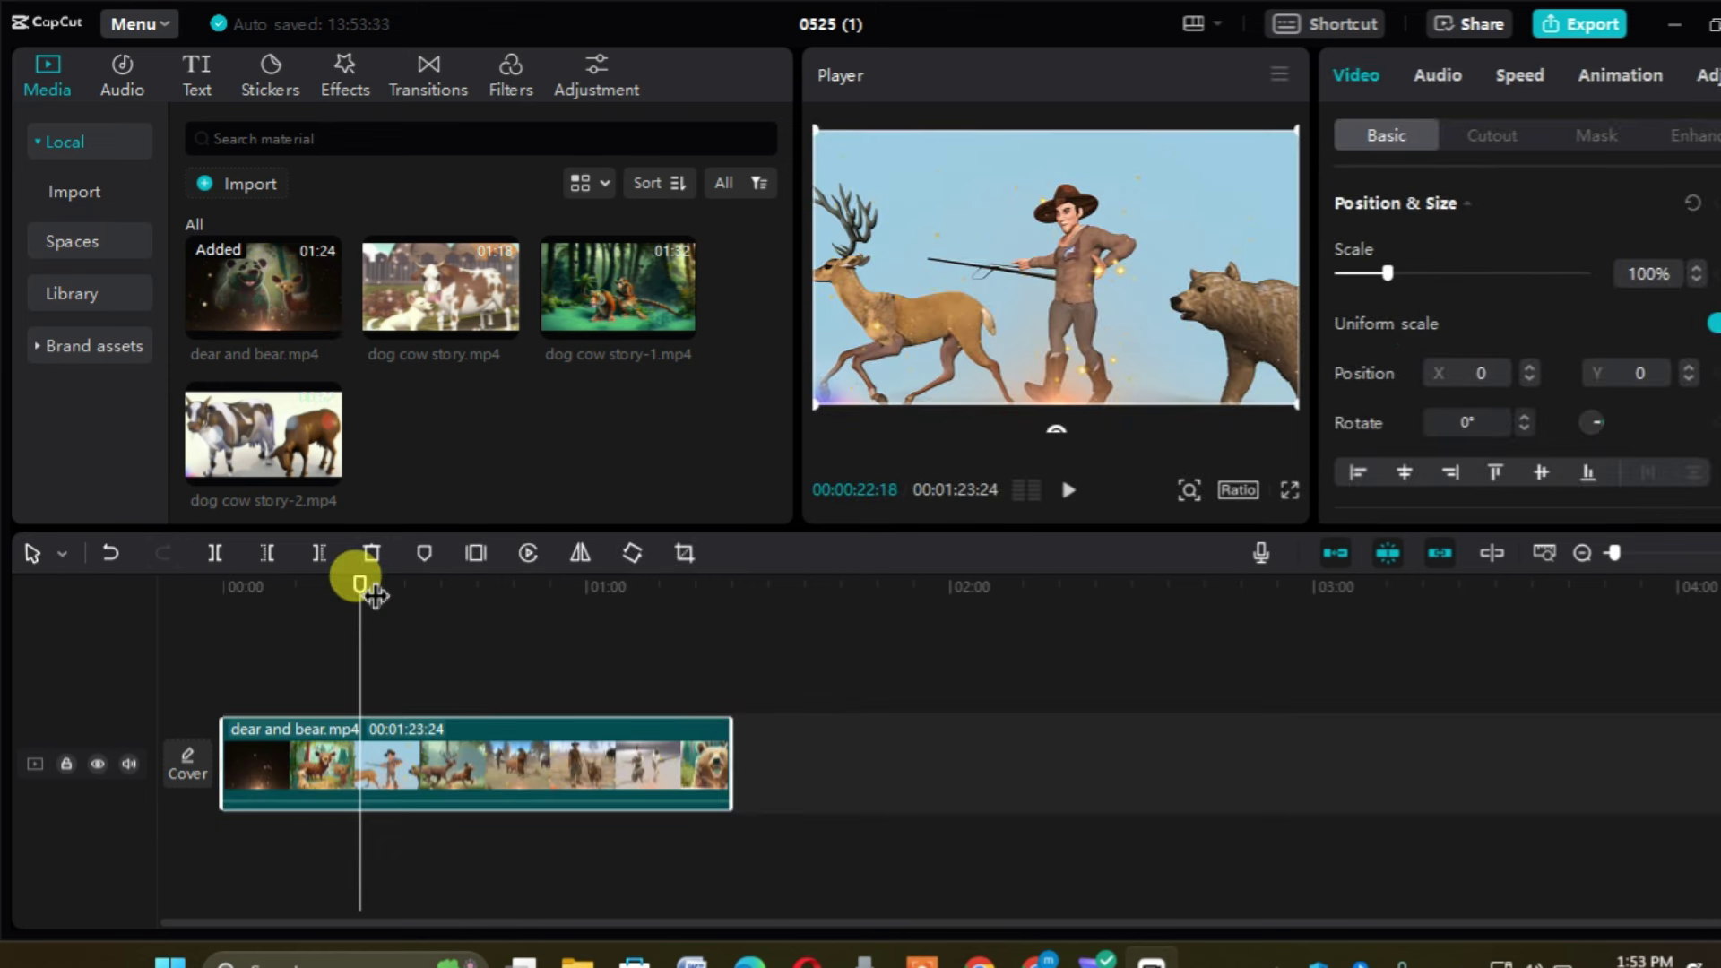
- Lower the volume of the dear and bear.mp4 clip to -56.2 dB and play a short stretch to check it
left_click_drag(376, 595, 377, 596)
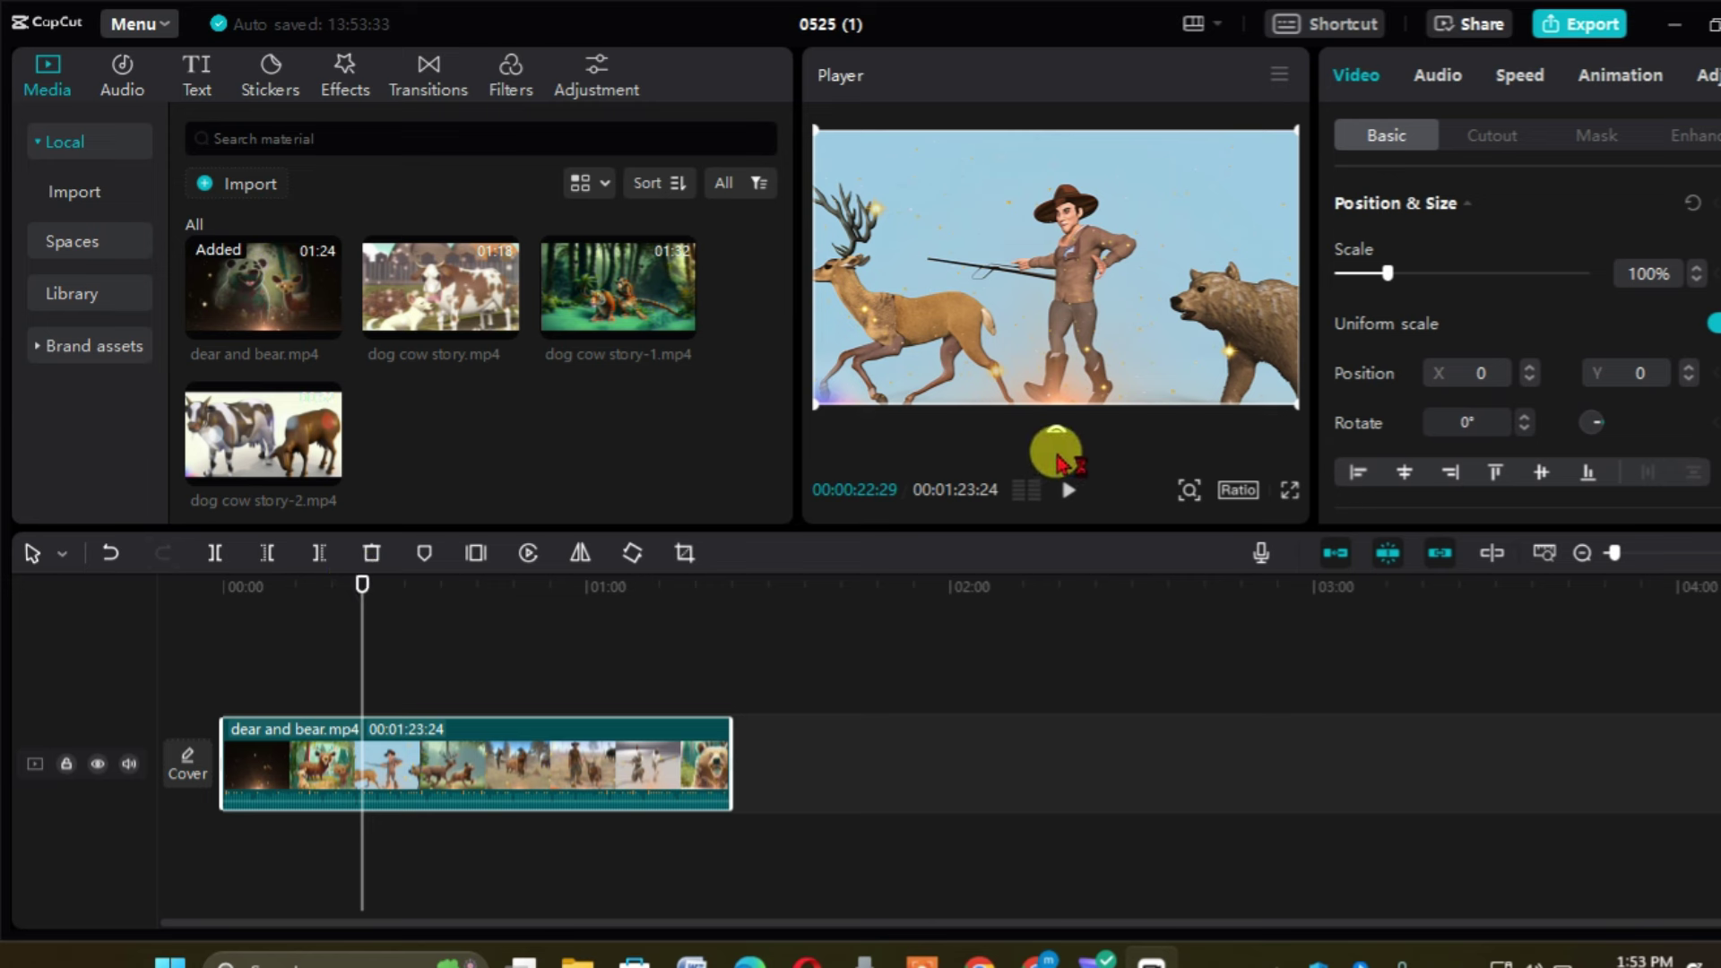
left_click(1437, 75)
left_click_drag(1524, 272, 1351, 280)
key("space")
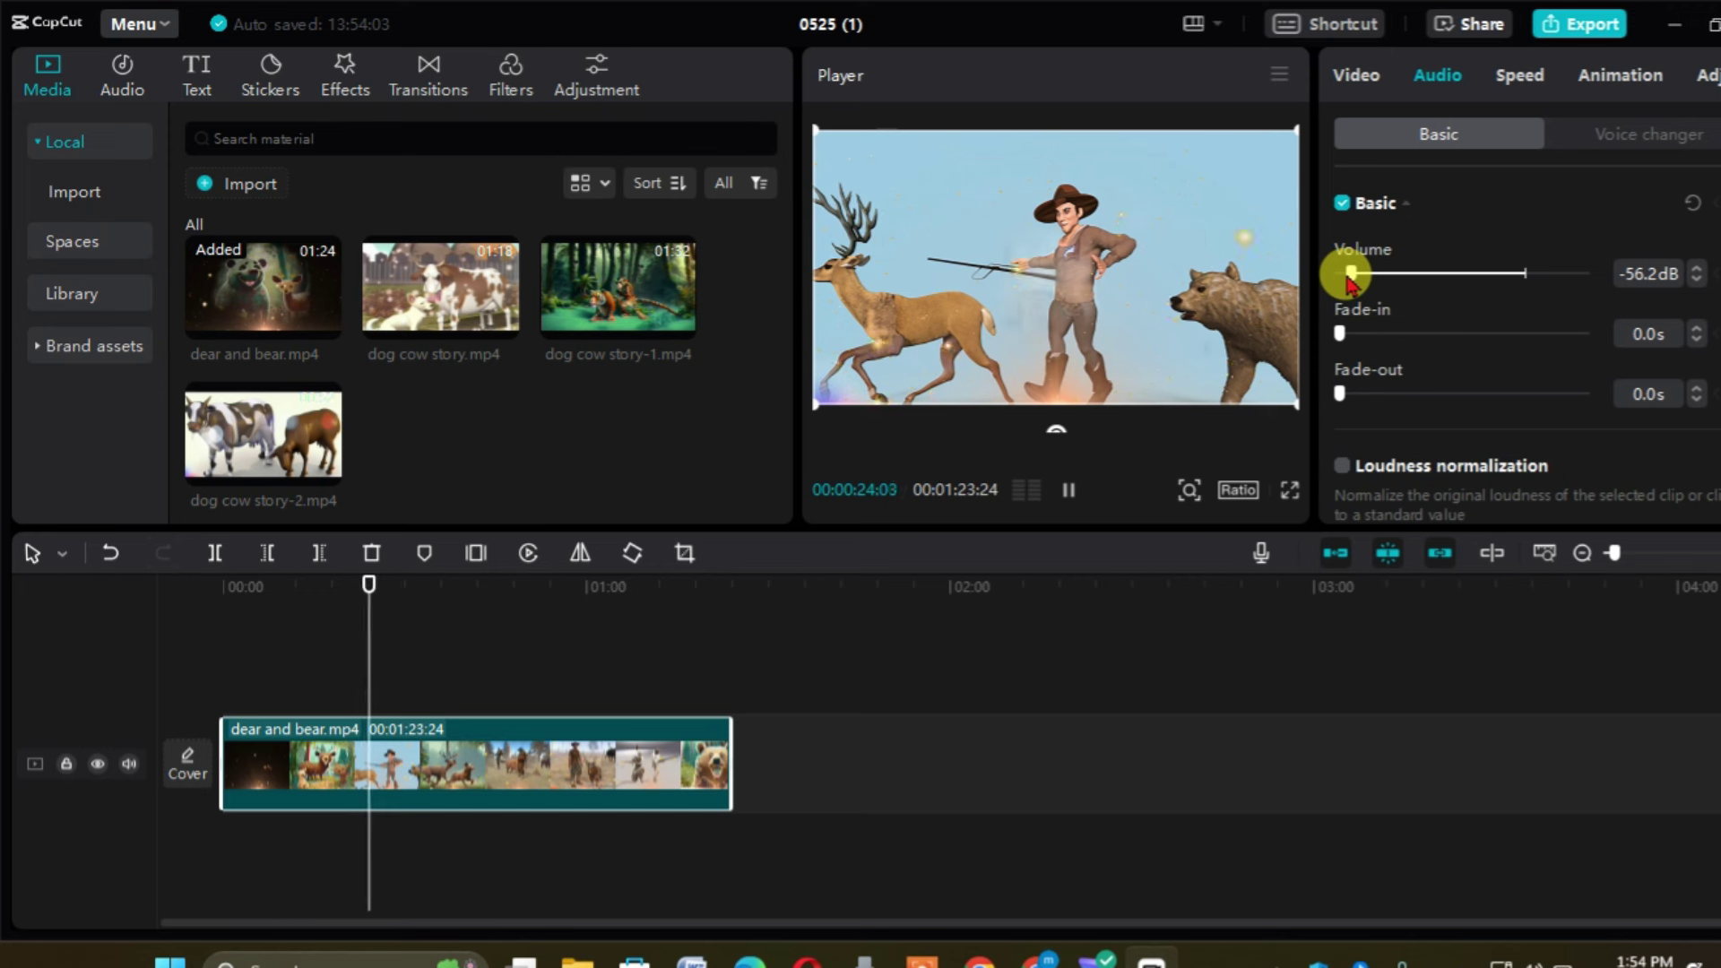
key("space")
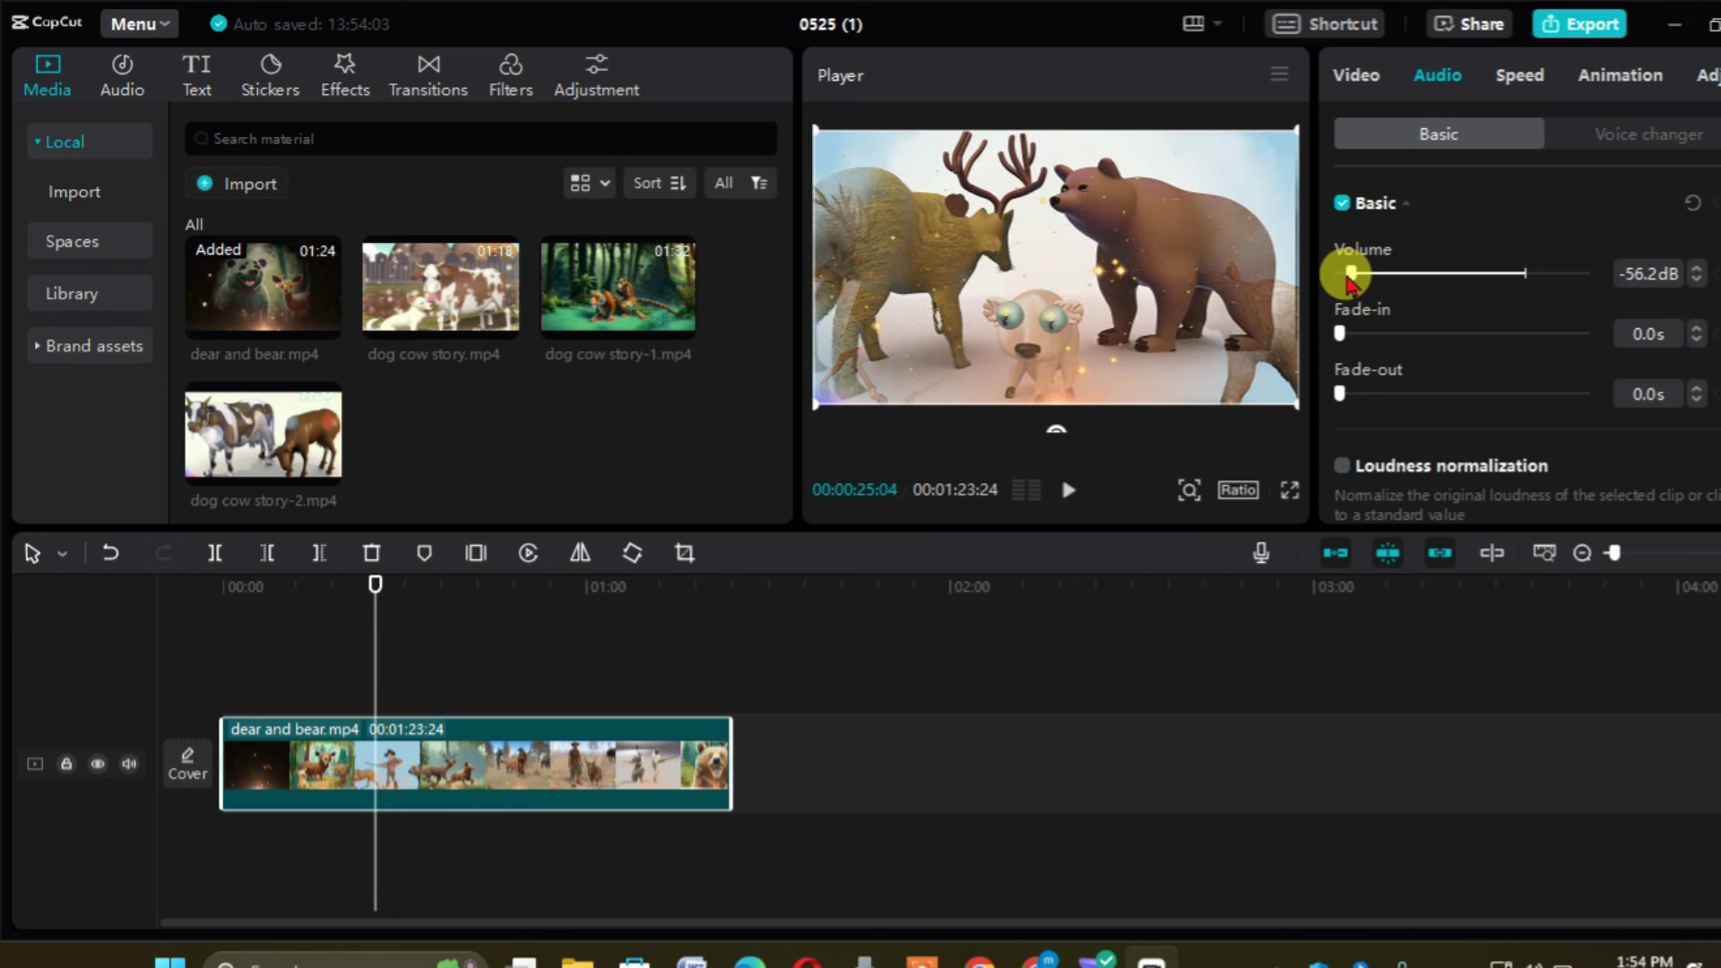
left_click(1357, 72)
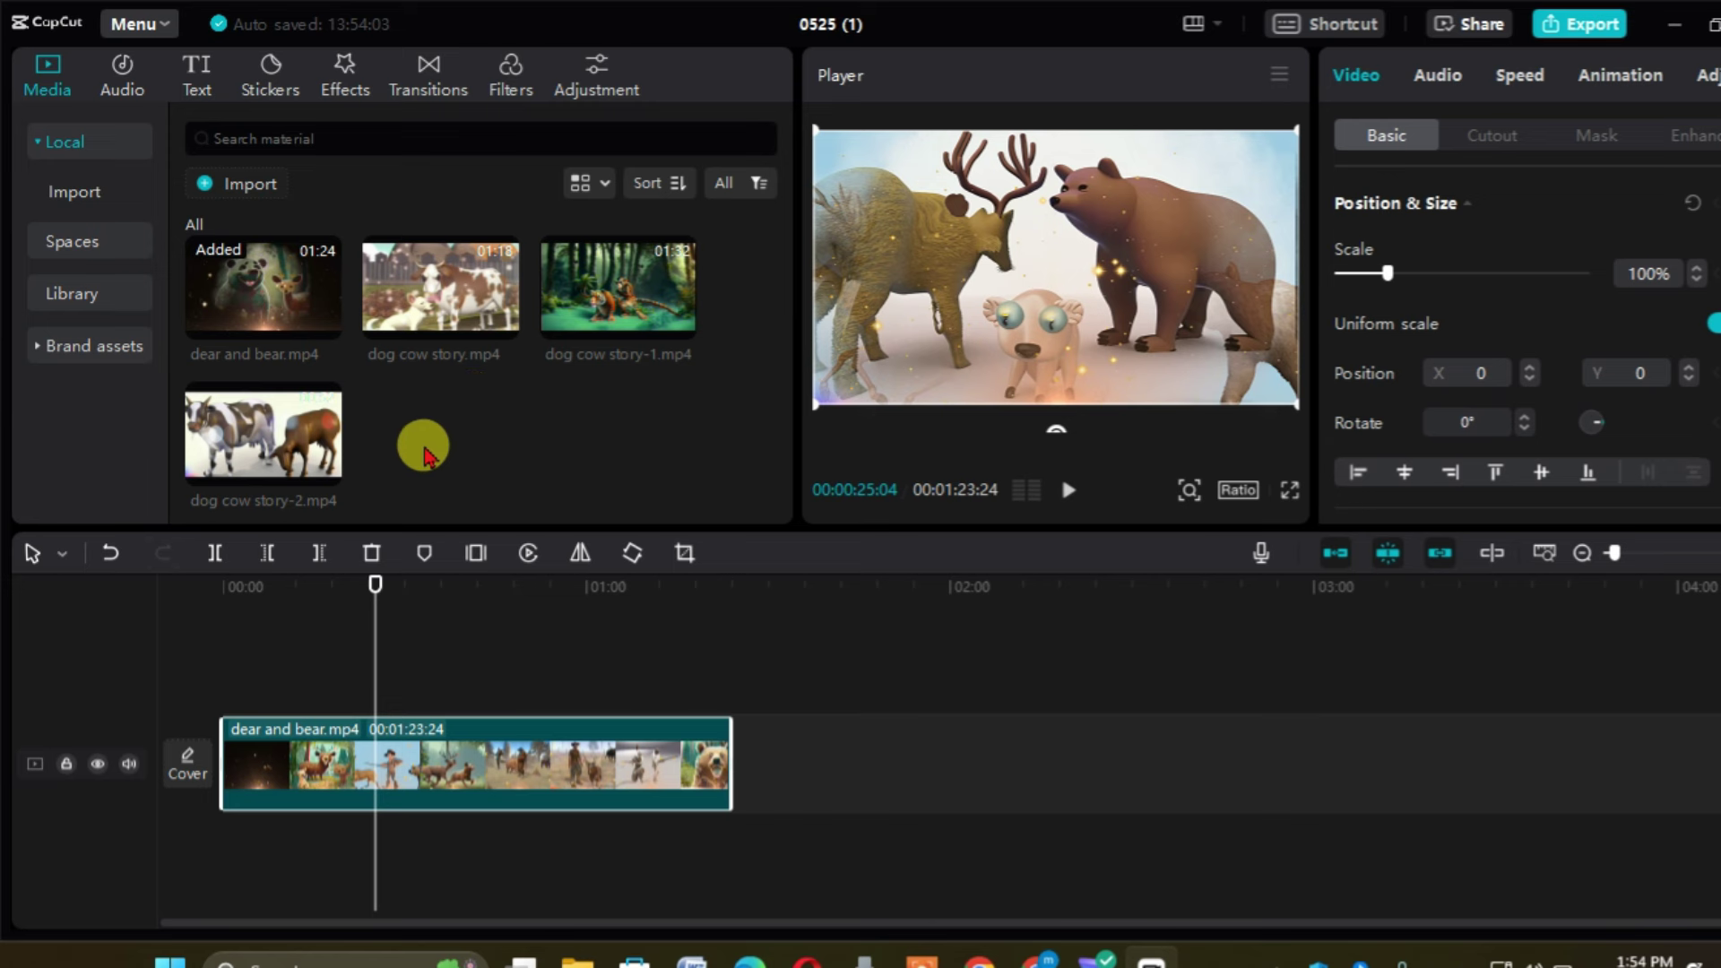
- Download the Summer Day(1533196) track from the Vlog music collection
left_click(125, 87)
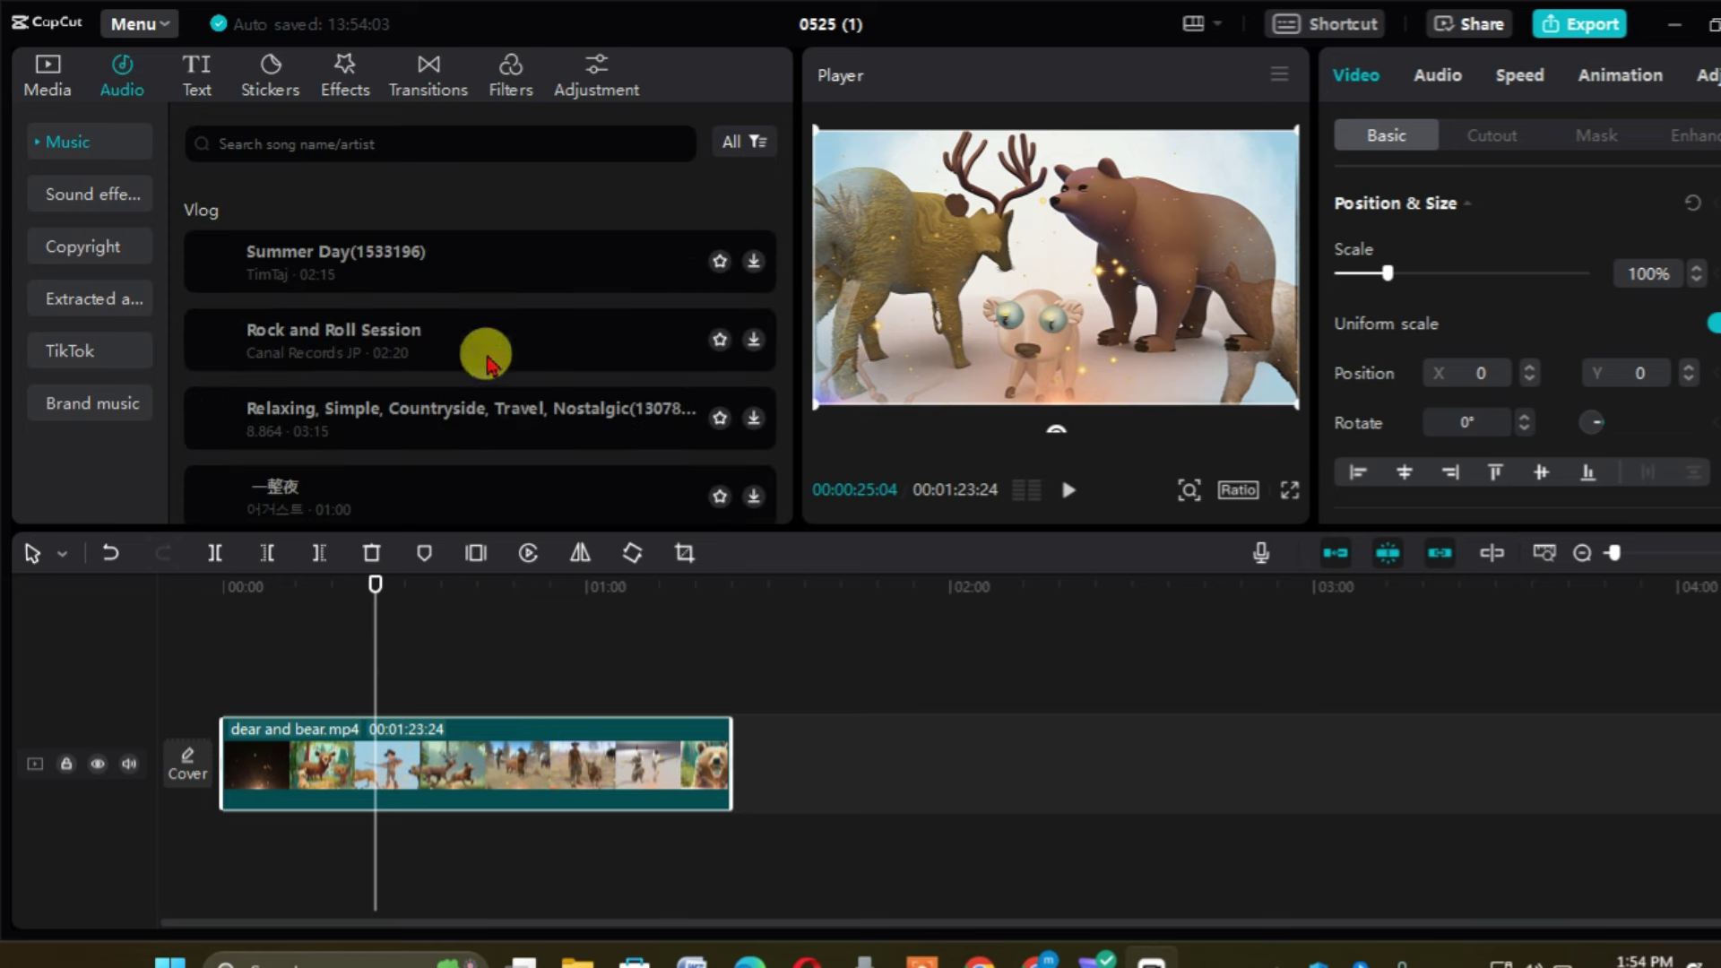
left_click(754, 262)
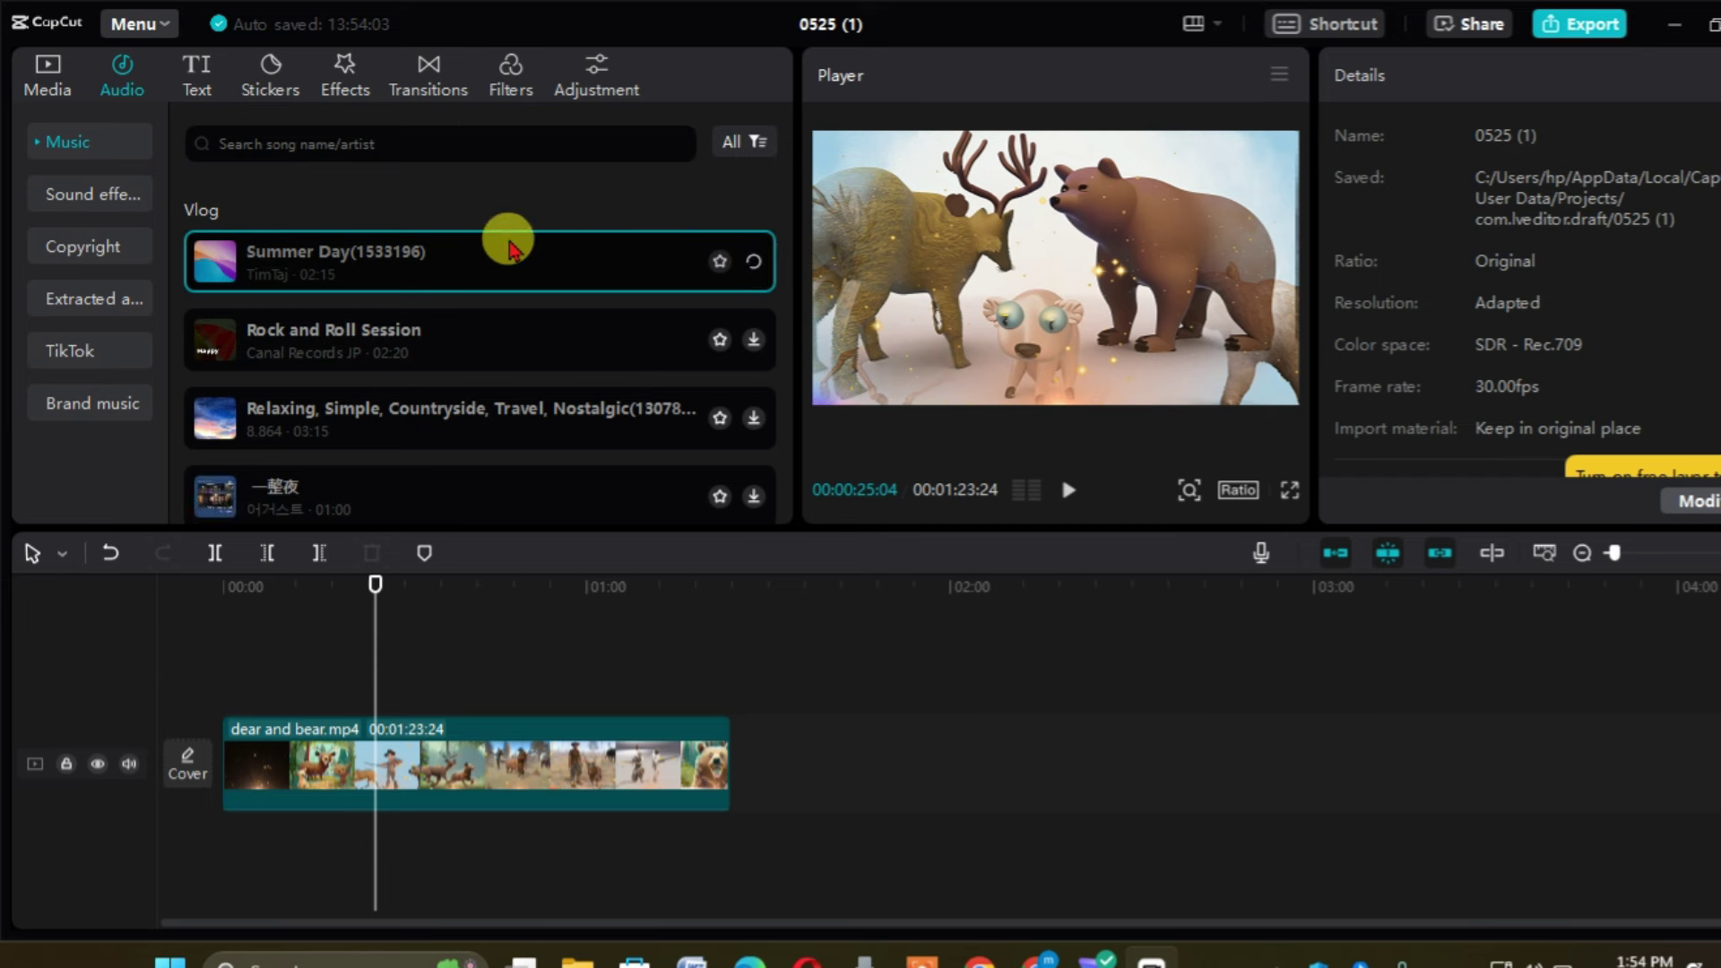
- Examine the text options, including default text, presets, AI generated text, auto captions, auto lyrics and local captions
left_click(199, 90)
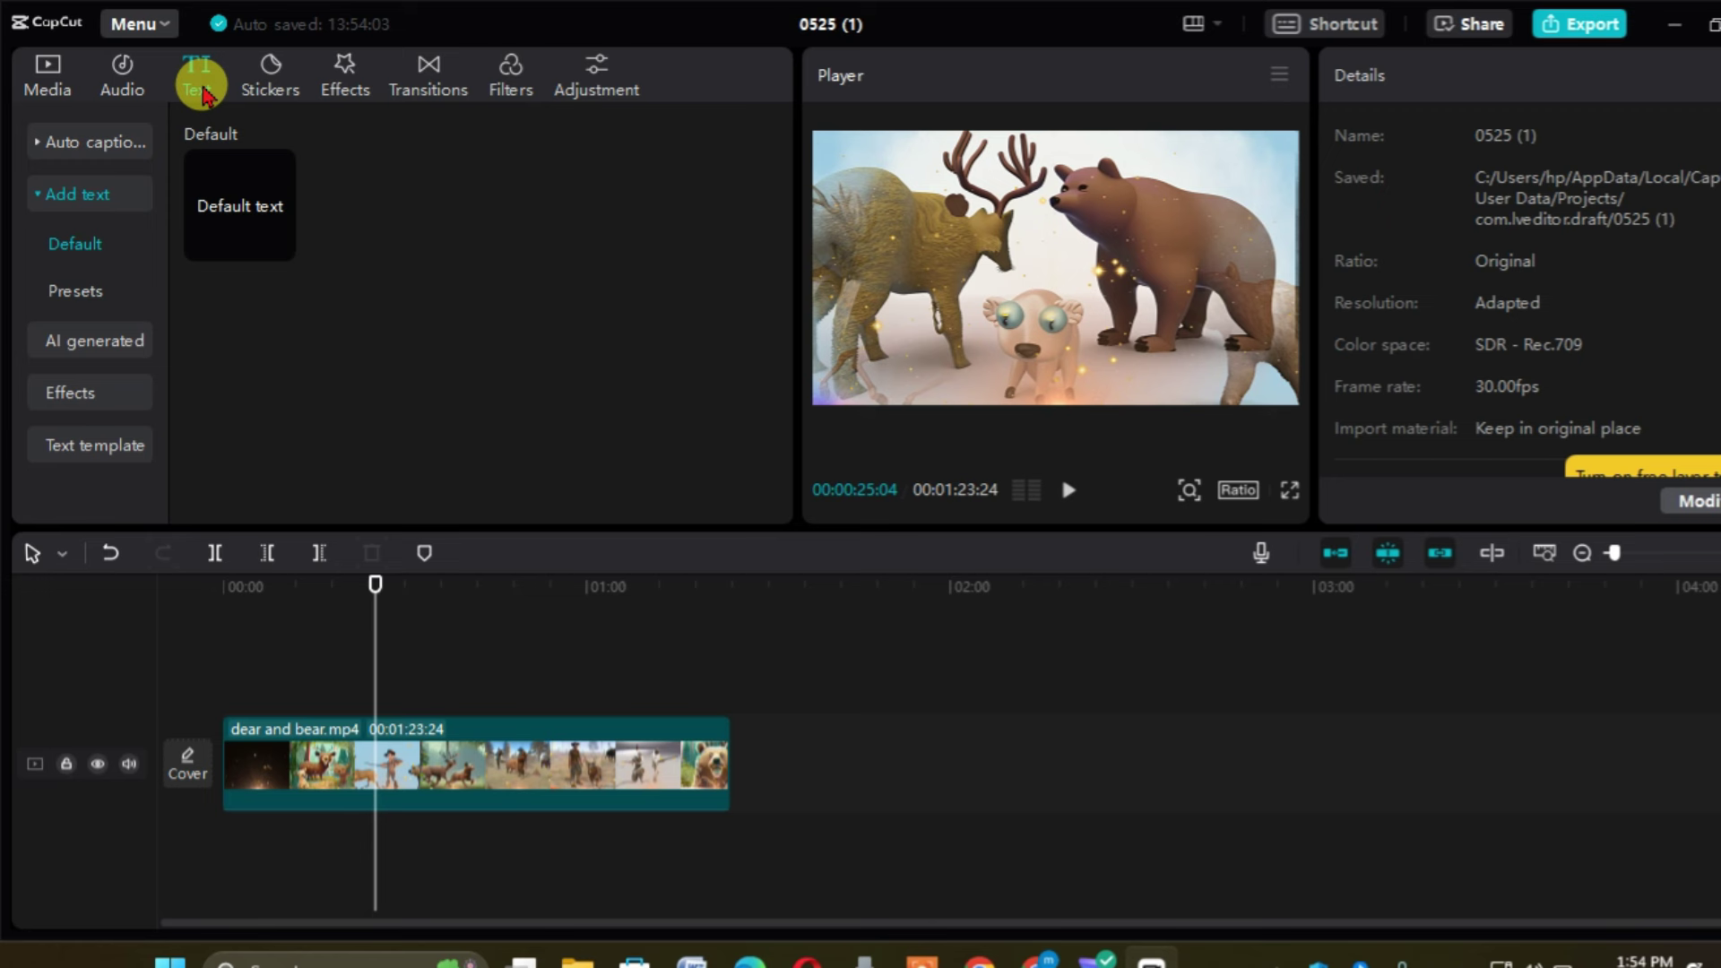
mouse_move(239, 224)
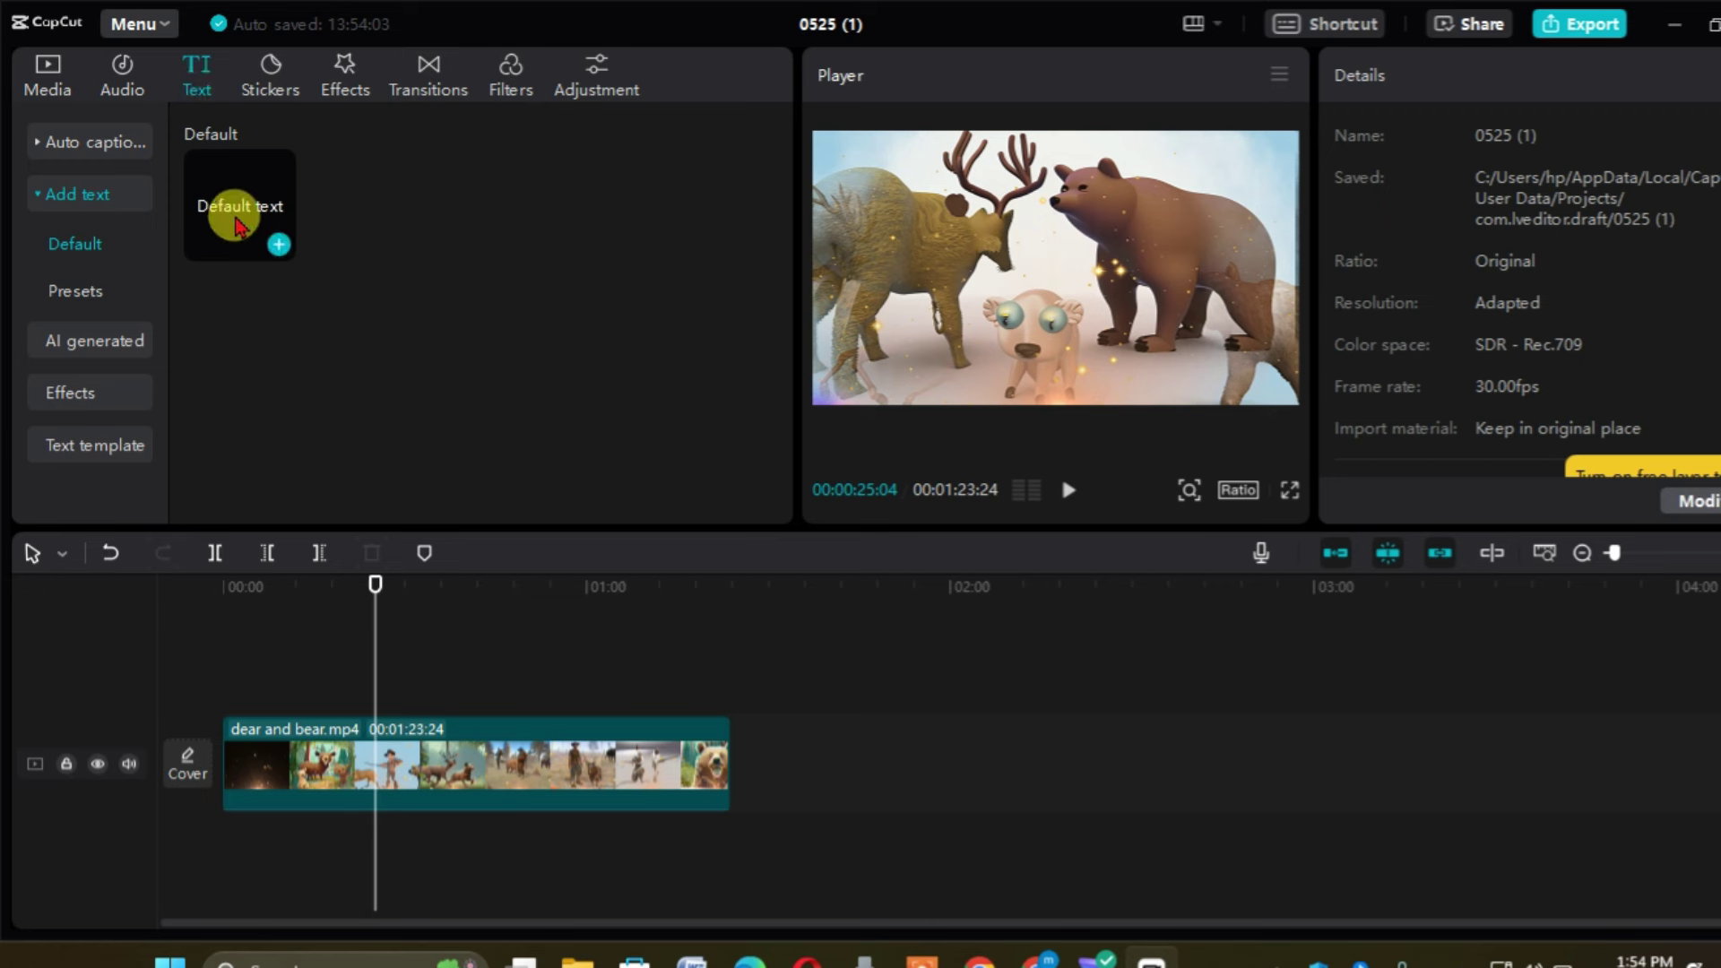
left_click(79, 295)
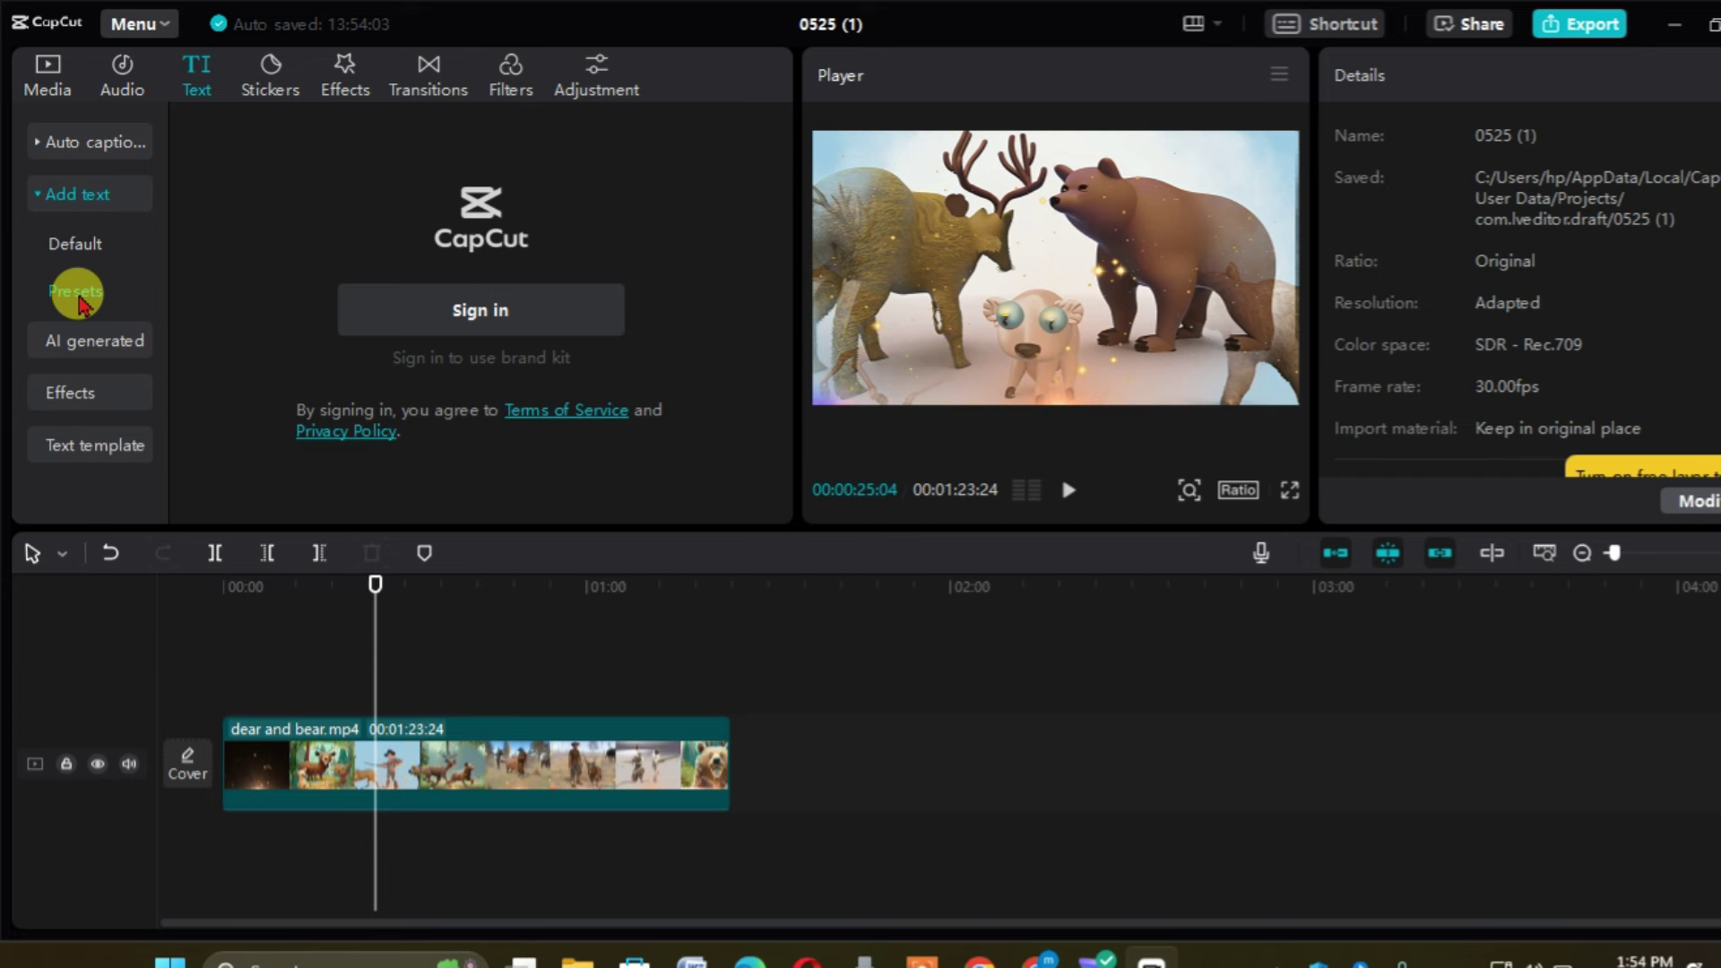
left_click(79, 341)
left_click(89, 144)
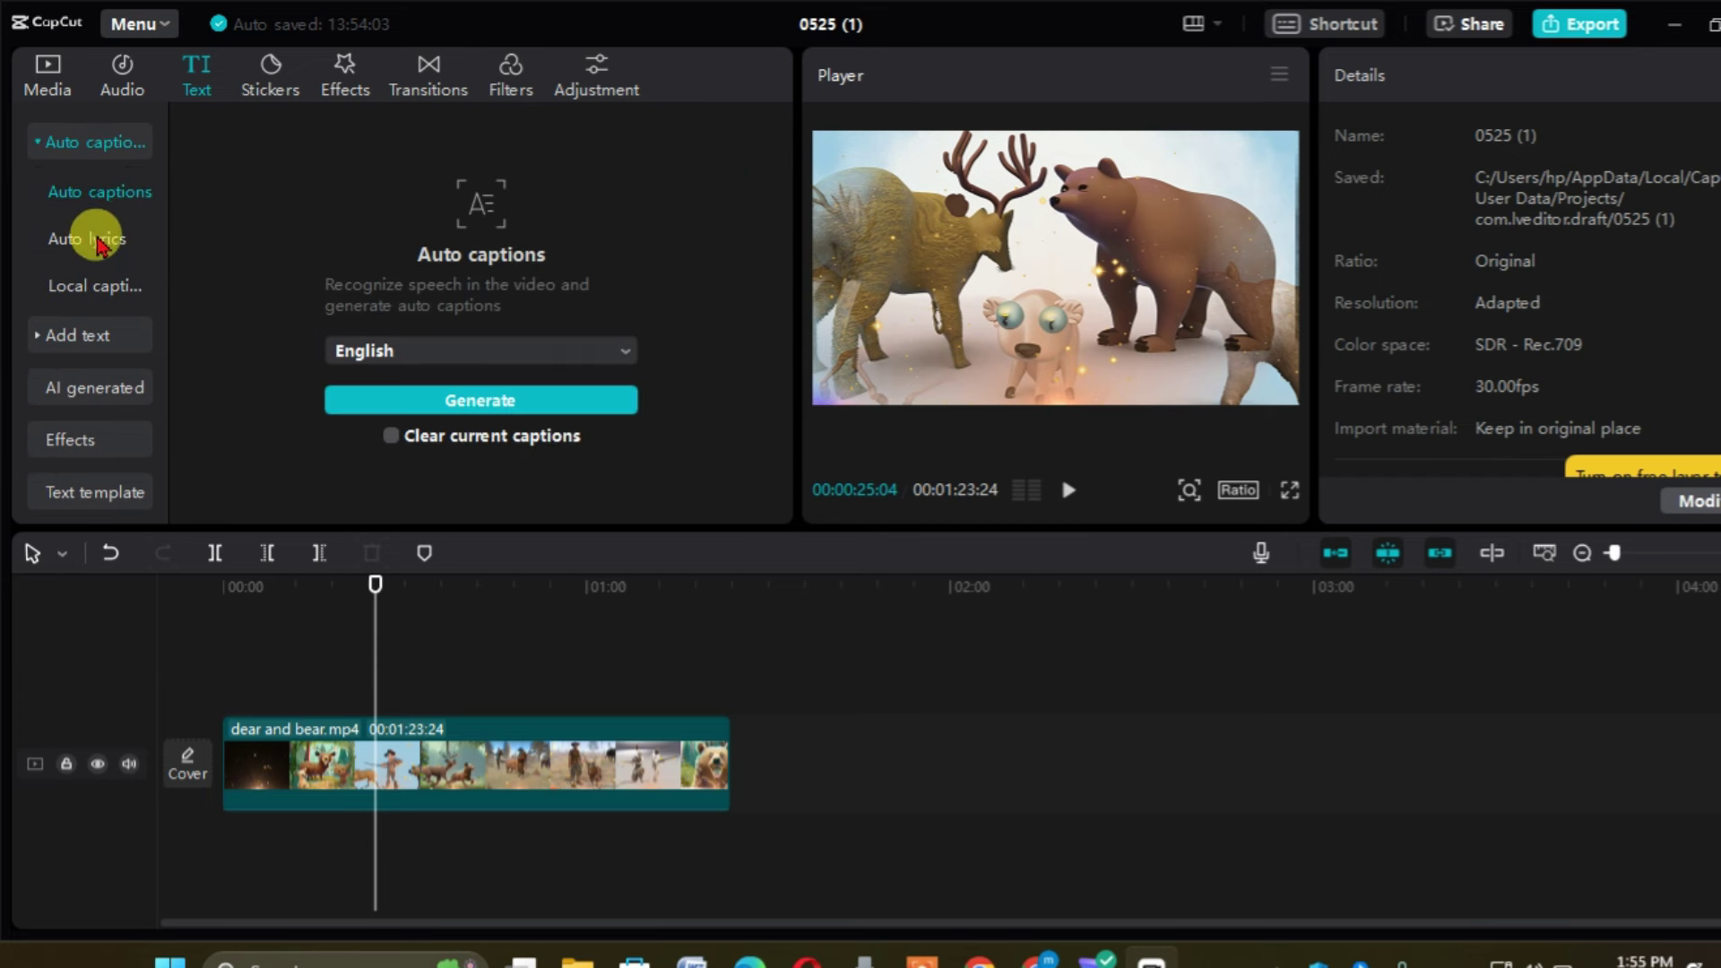
left_click(100, 240)
left_click(101, 287)
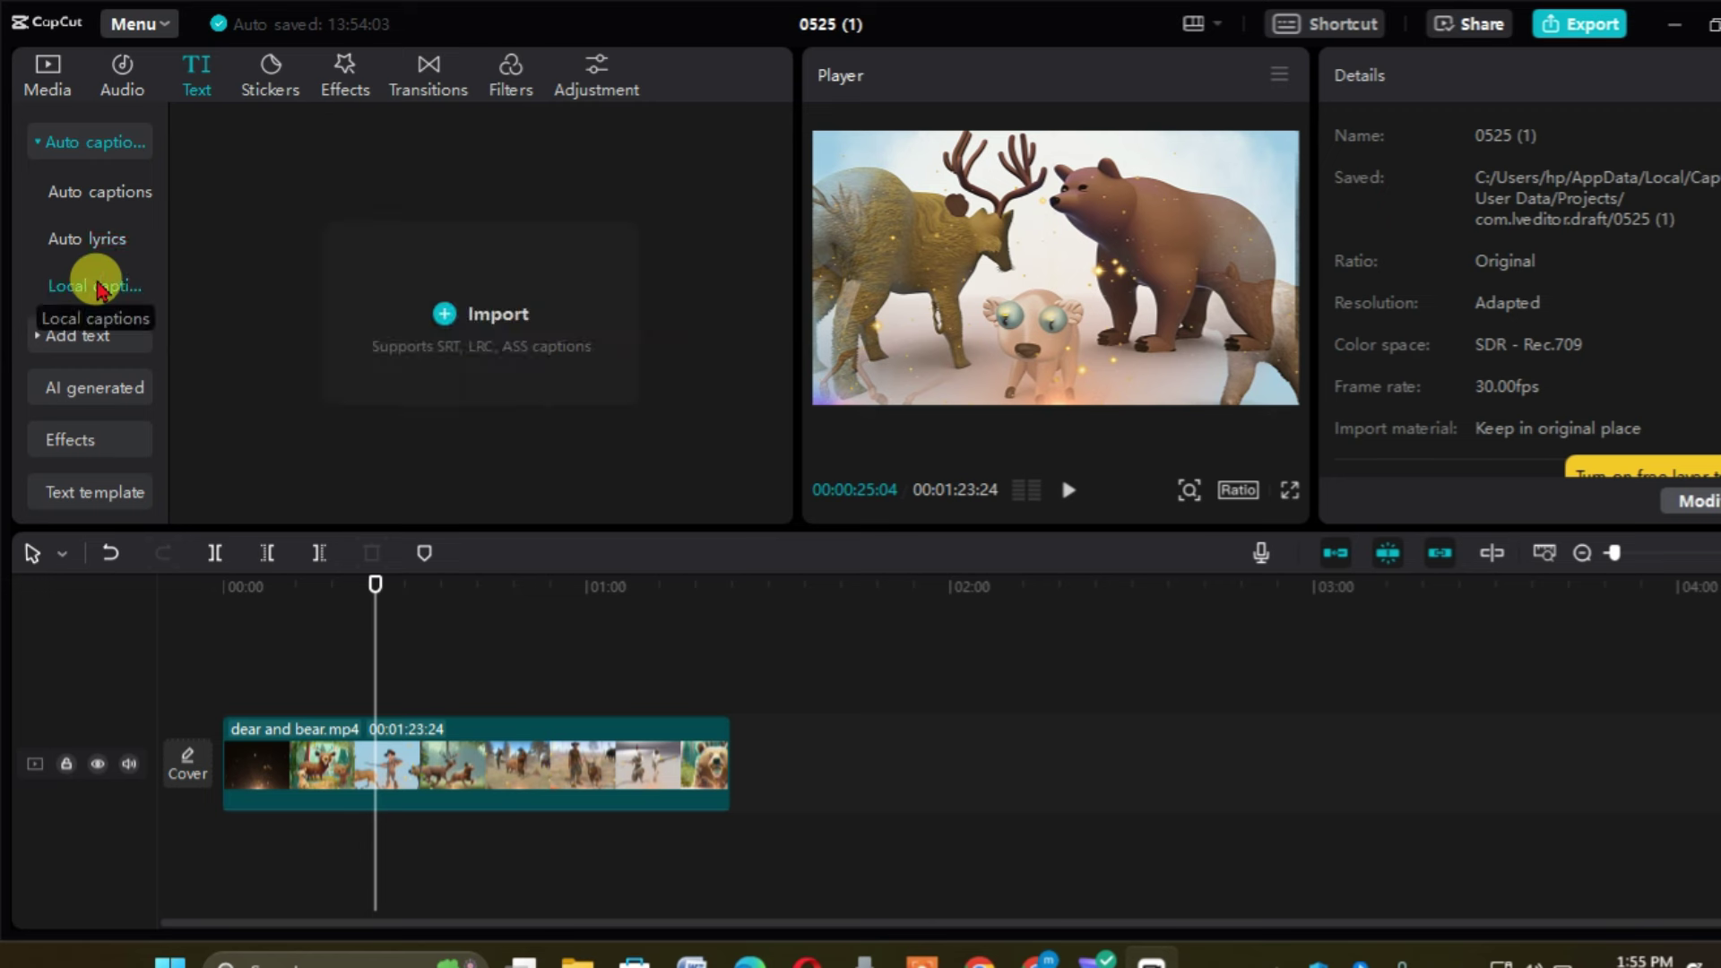
- Download the third text effect in the Trending collection
left_click(93, 441)
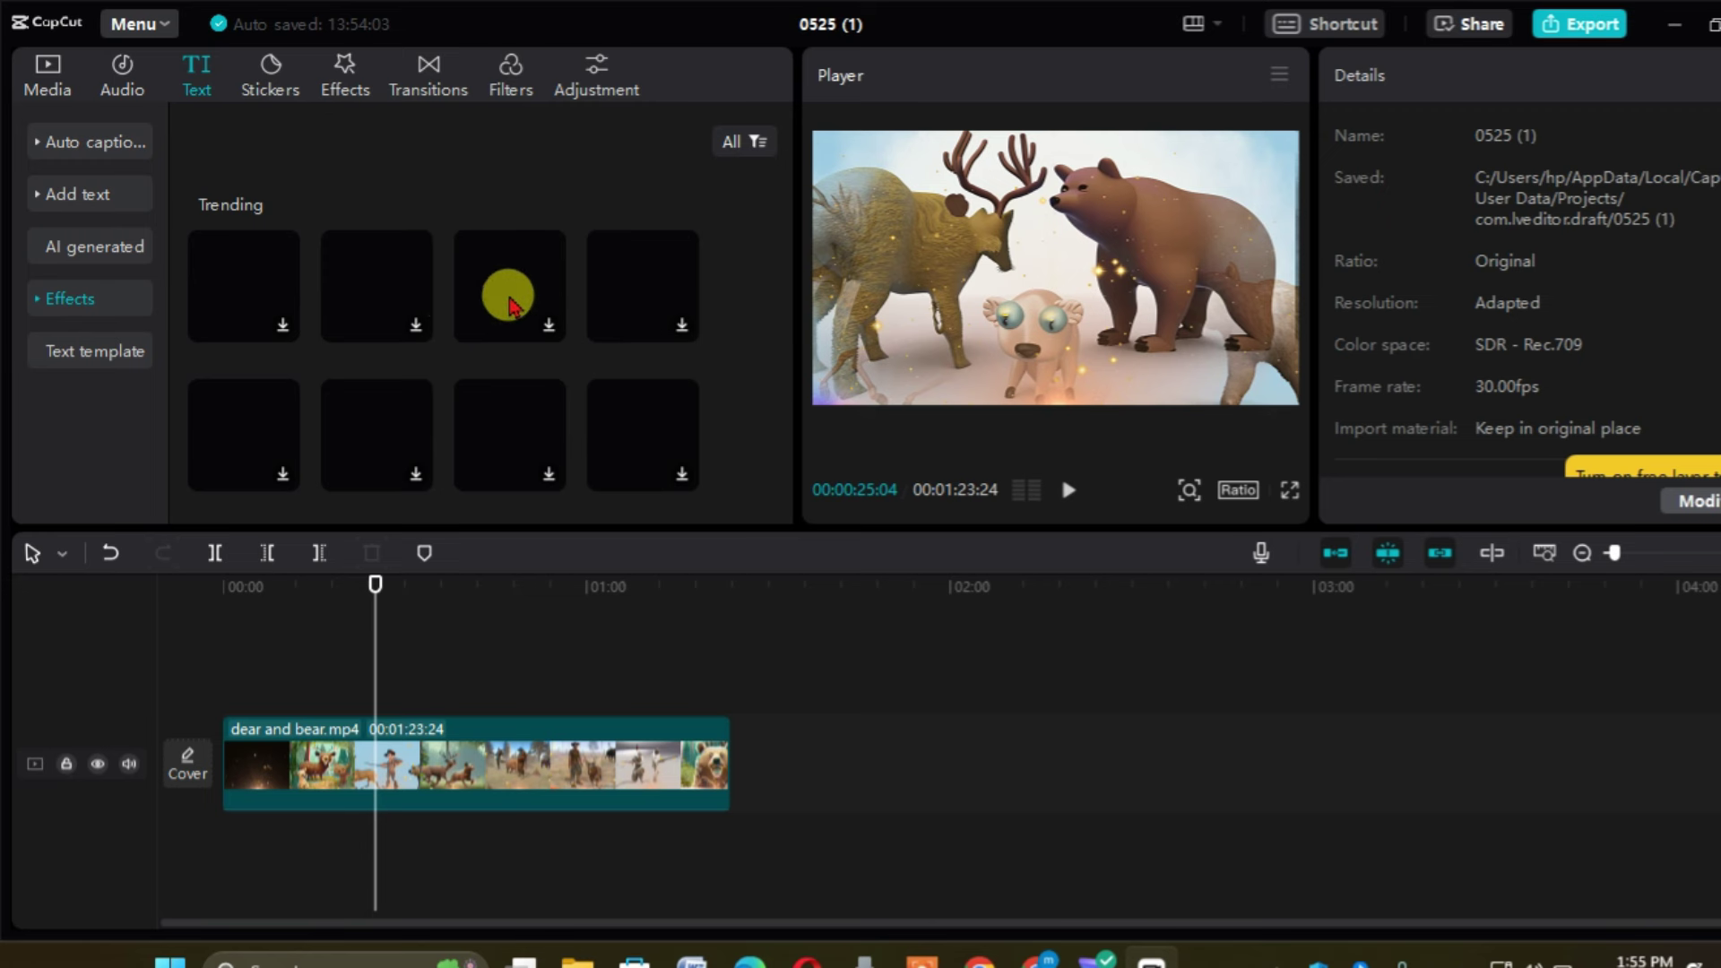
left_click(549, 325)
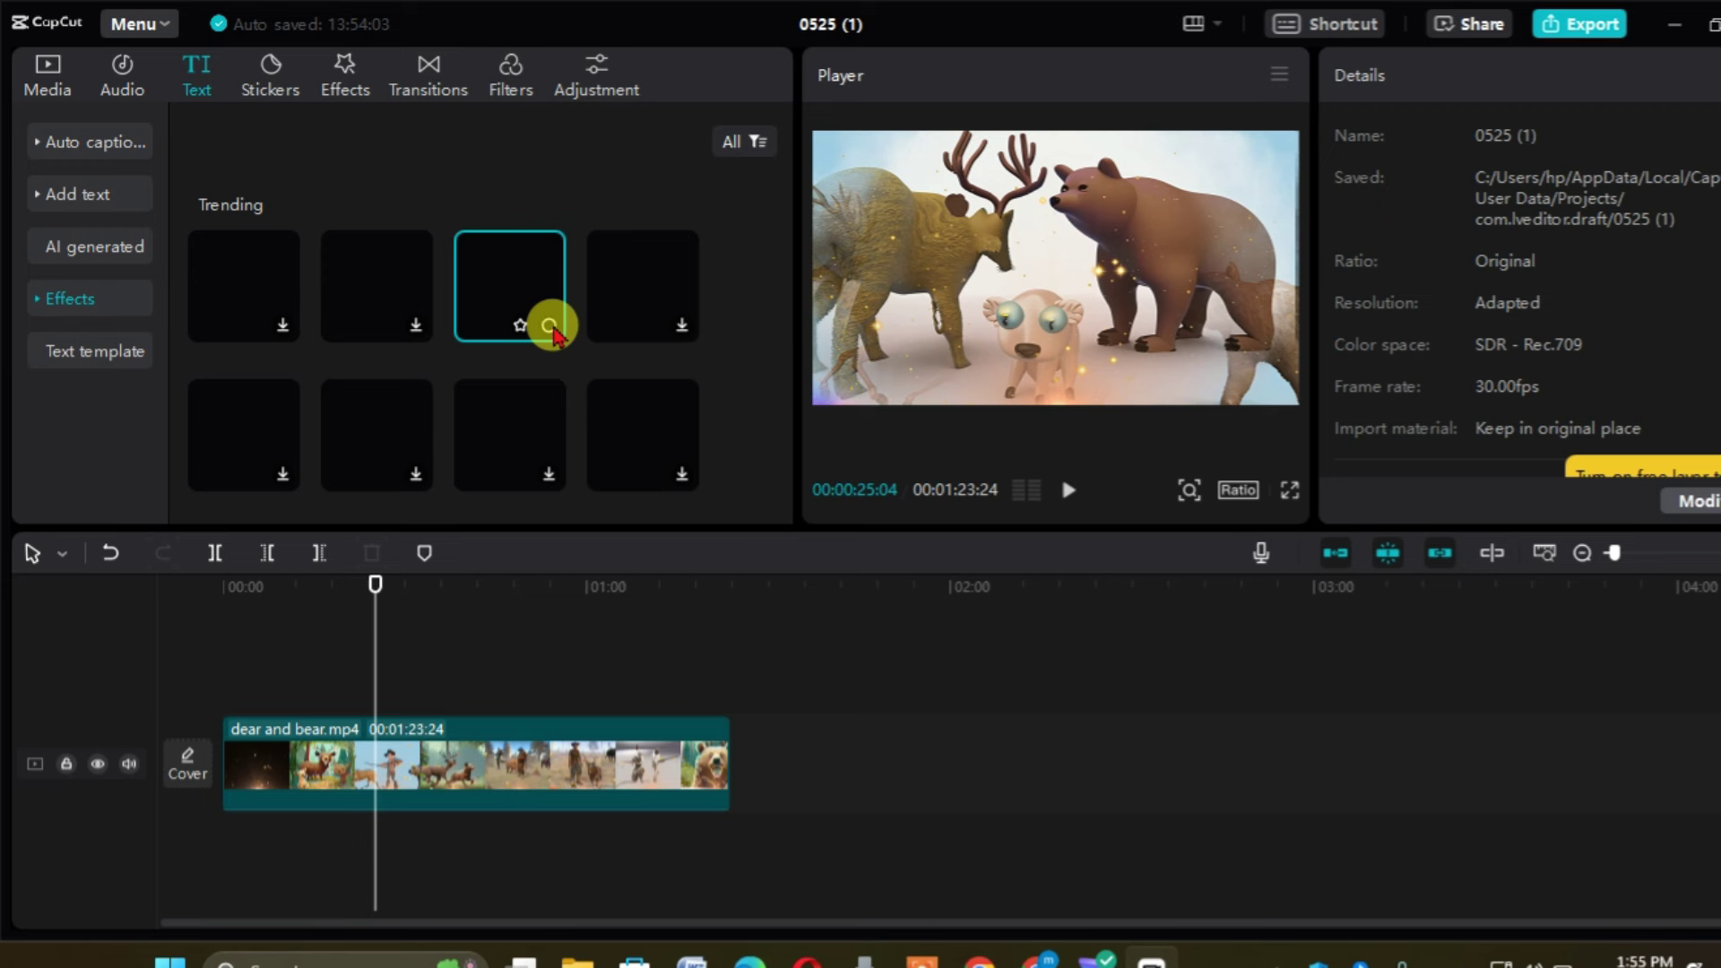
- Download the first four Emoji stickers: thumbs-up, laughing with tears, HA HA and heart hands
left_click(269, 96)
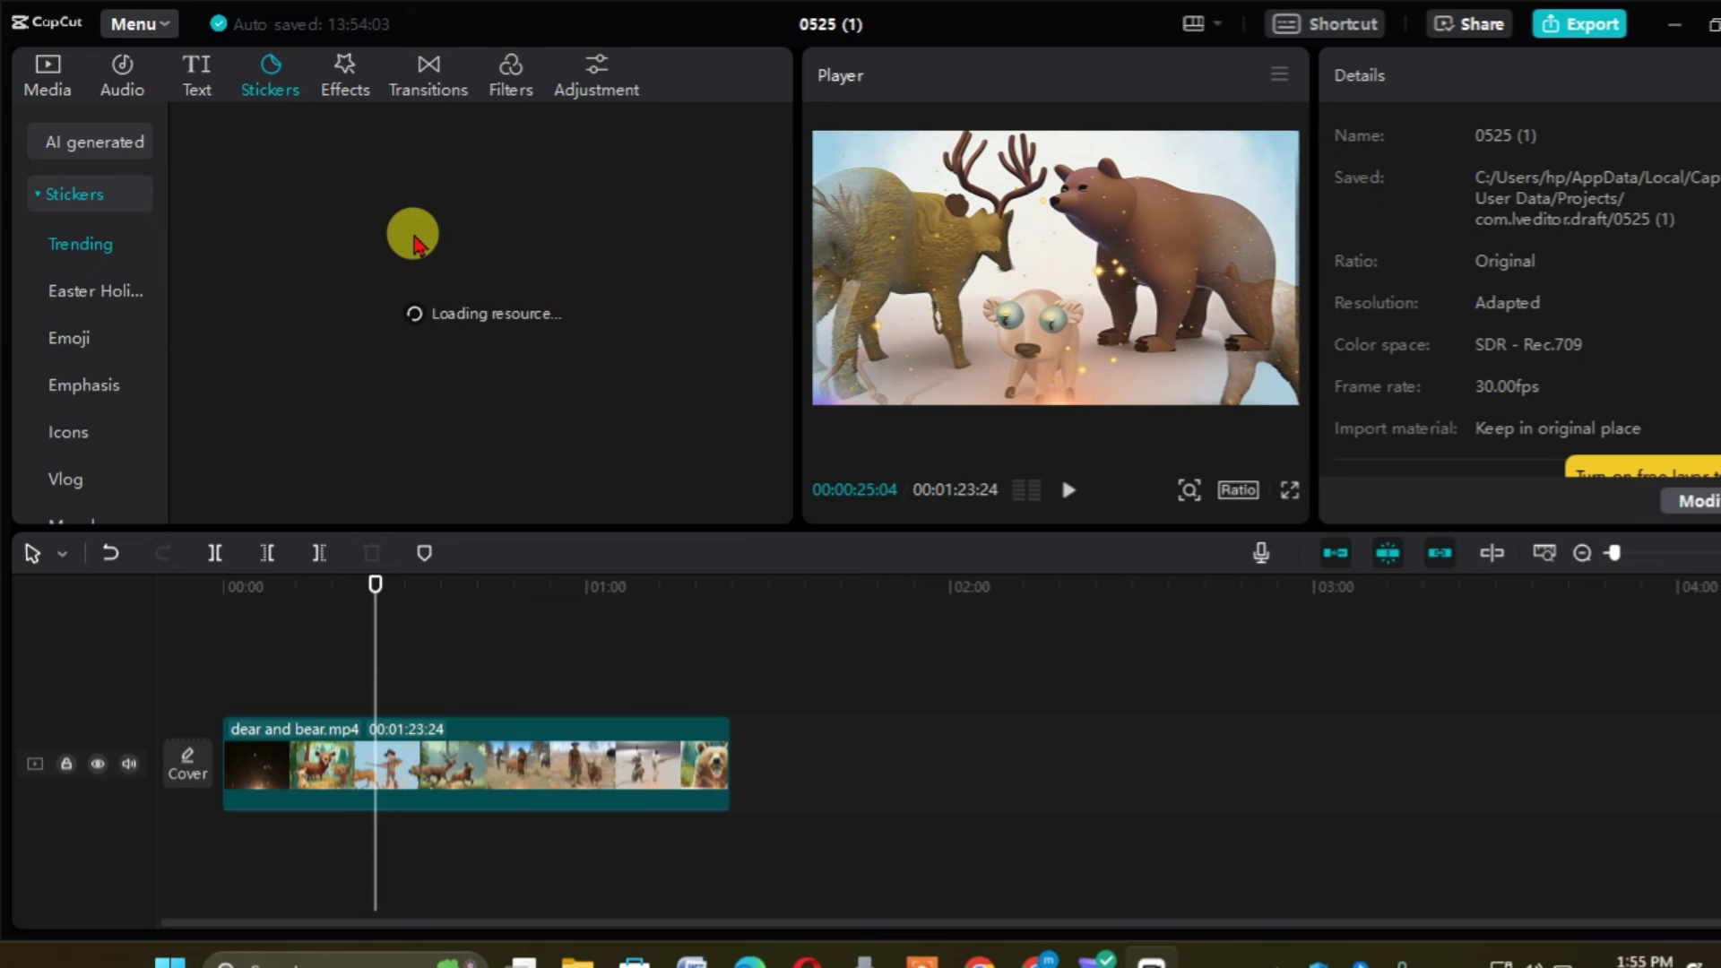
left_click(70, 338)
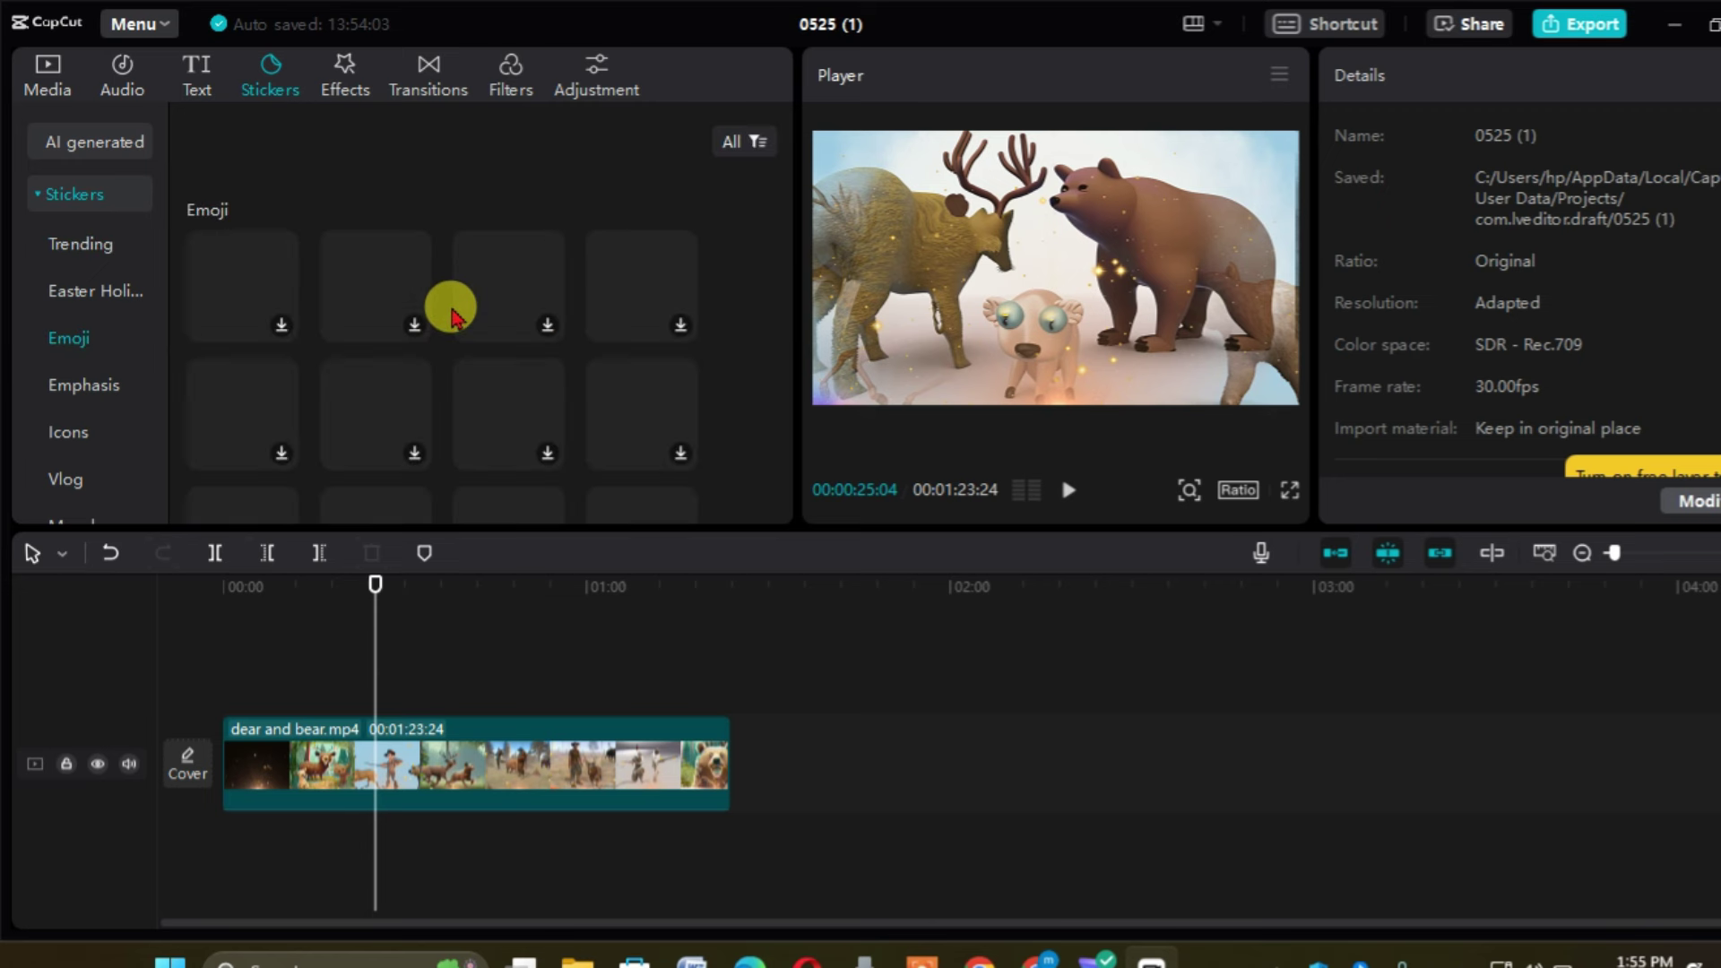
left_click(281, 326)
left_click(414, 328)
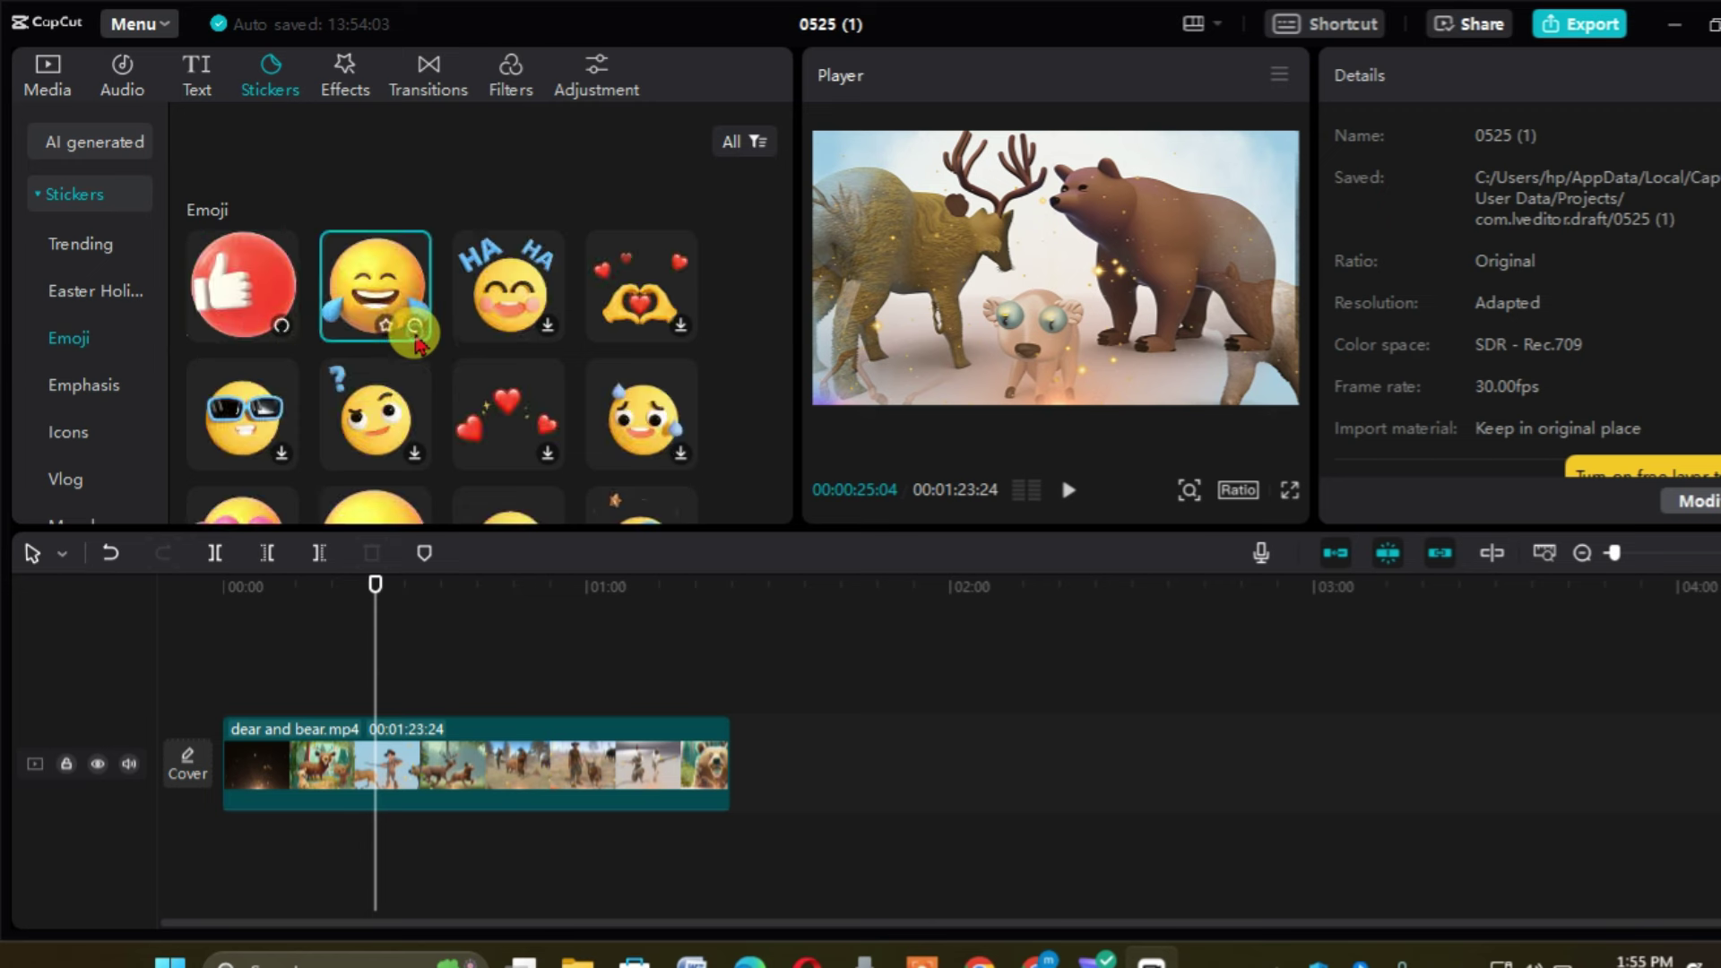
left_click(547, 324)
left_click(665, 325)
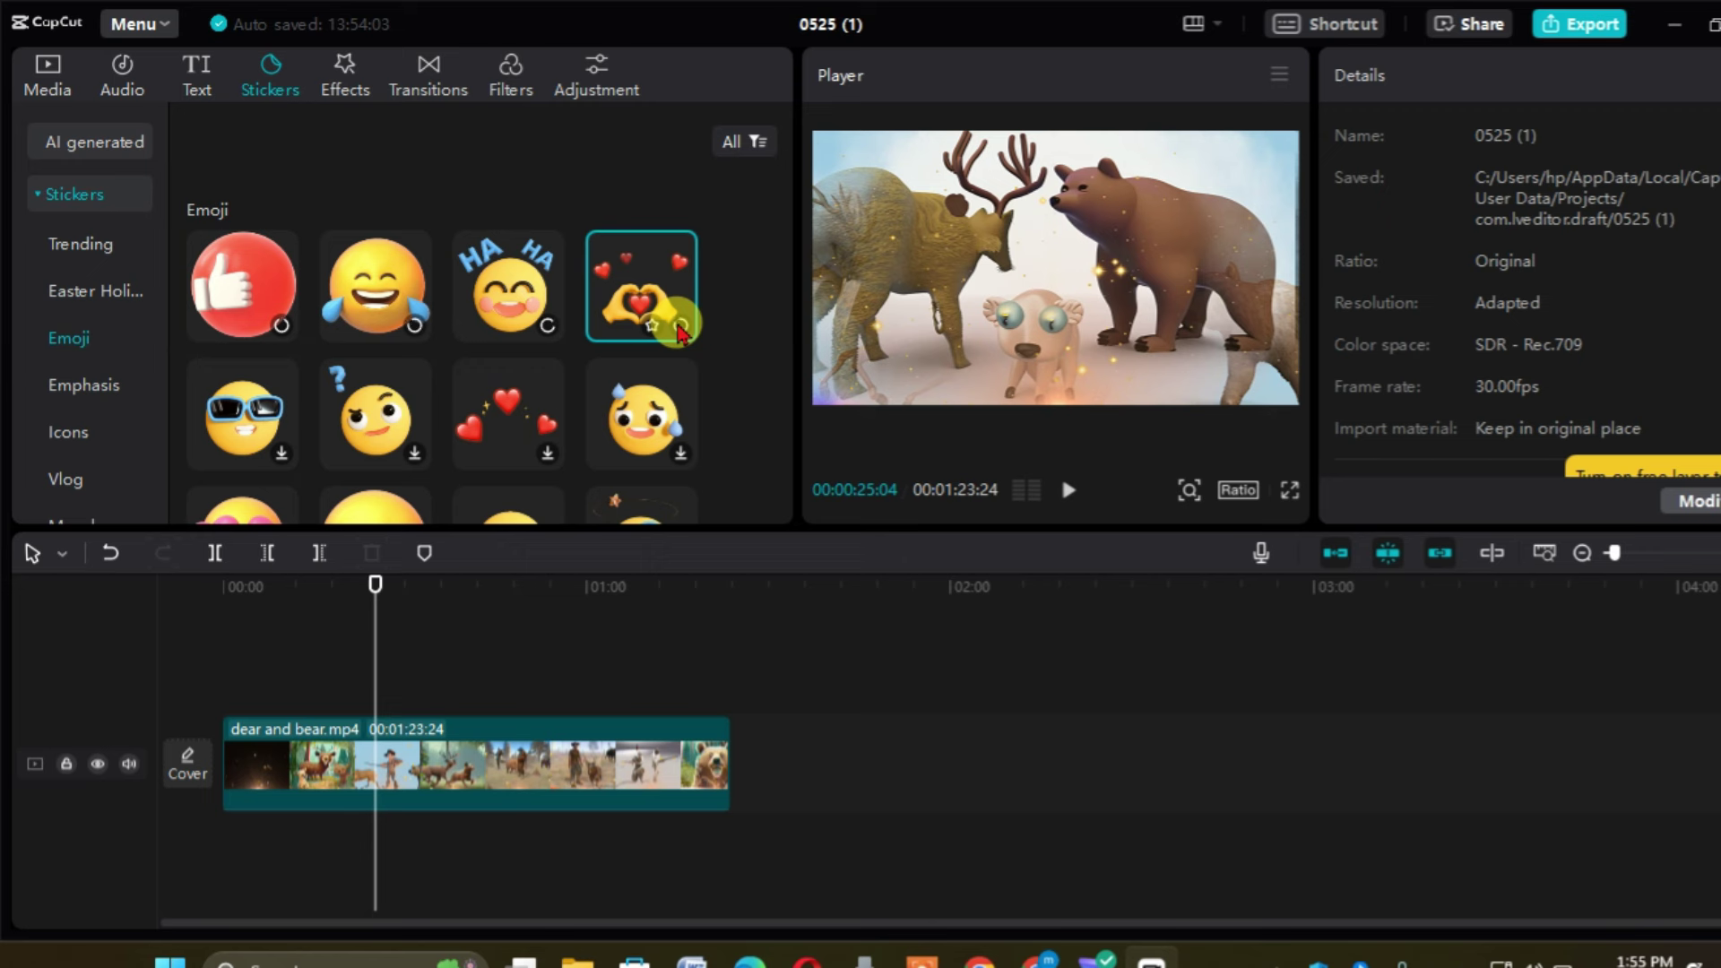
- Download three Trending video effects: the first one in the list, Edge Glow and Shake
left_click(339, 77)
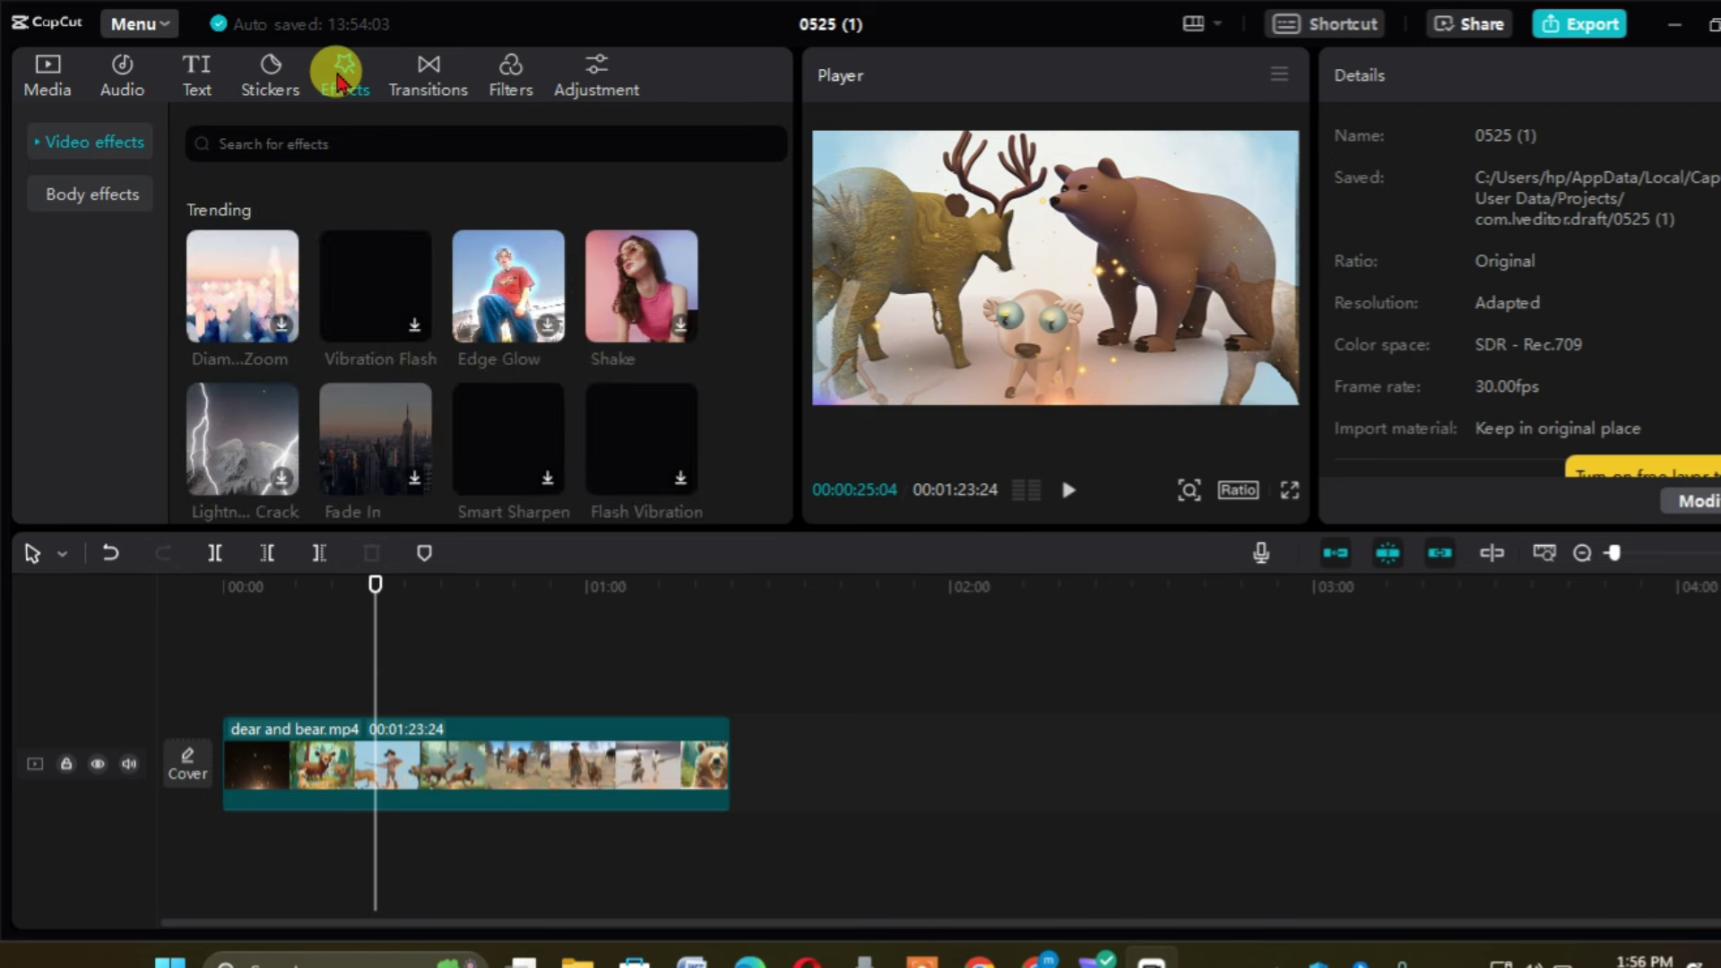
left_click(282, 327)
left_click(552, 328)
left_click(683, 330)
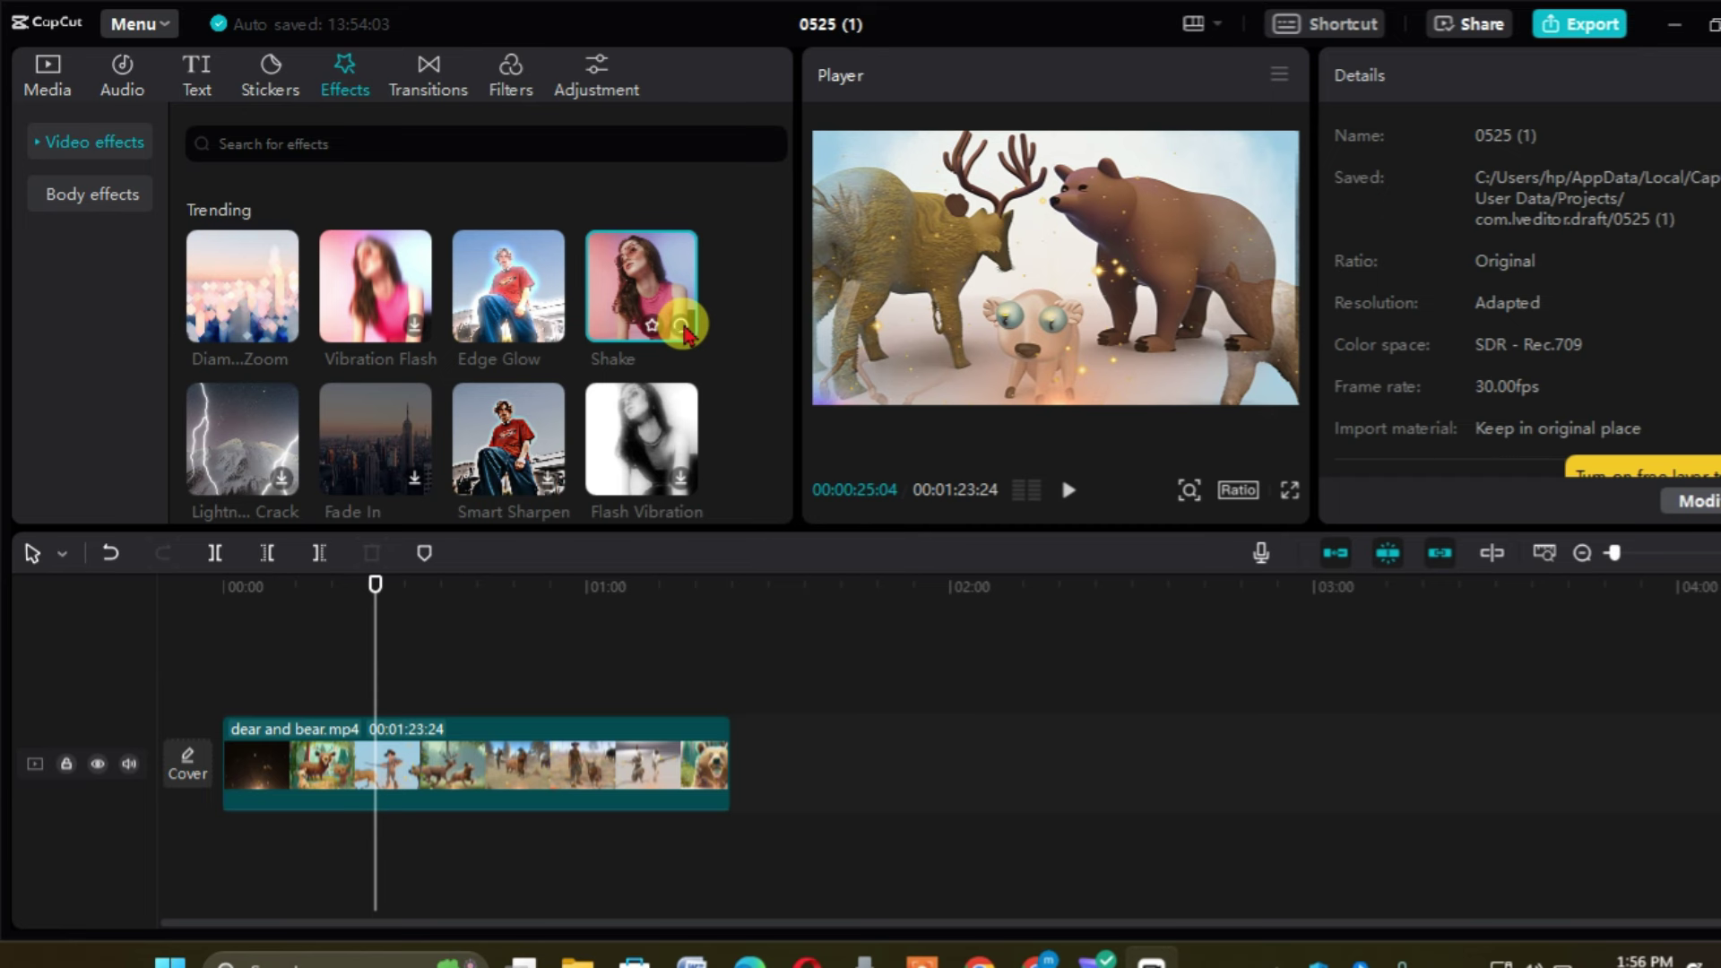
- Download the Mix and Black smoke transitions from the Overlay collection
left_click(430, 89)
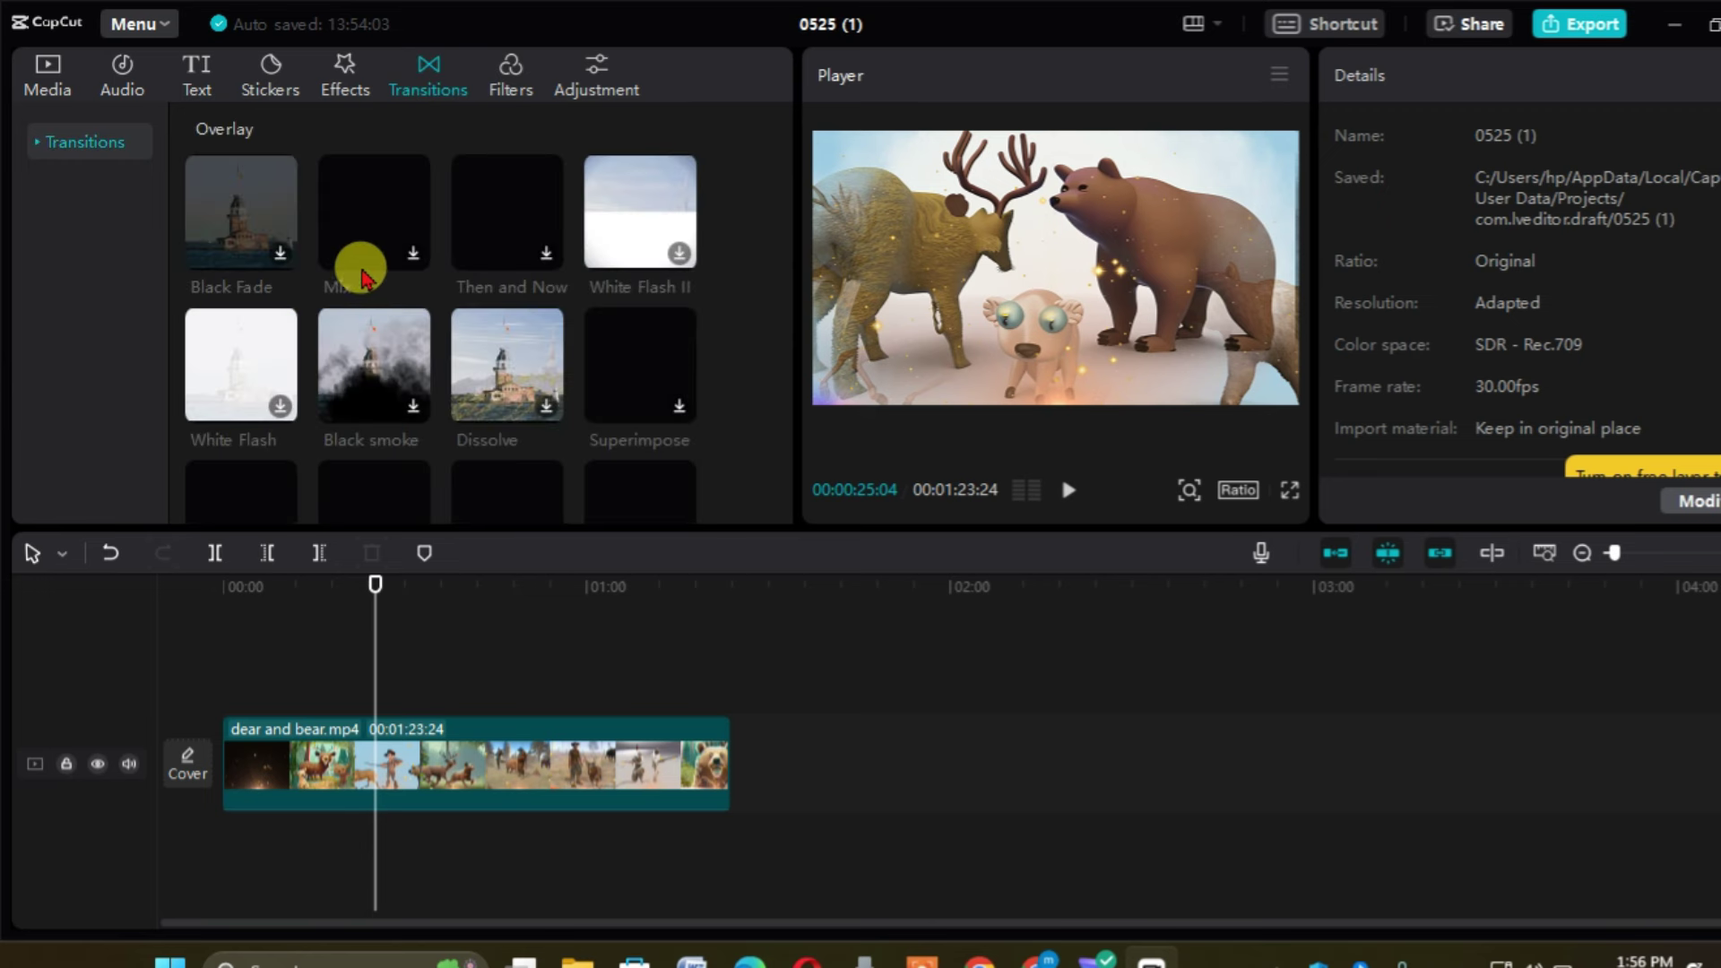
left_click(411, 252)
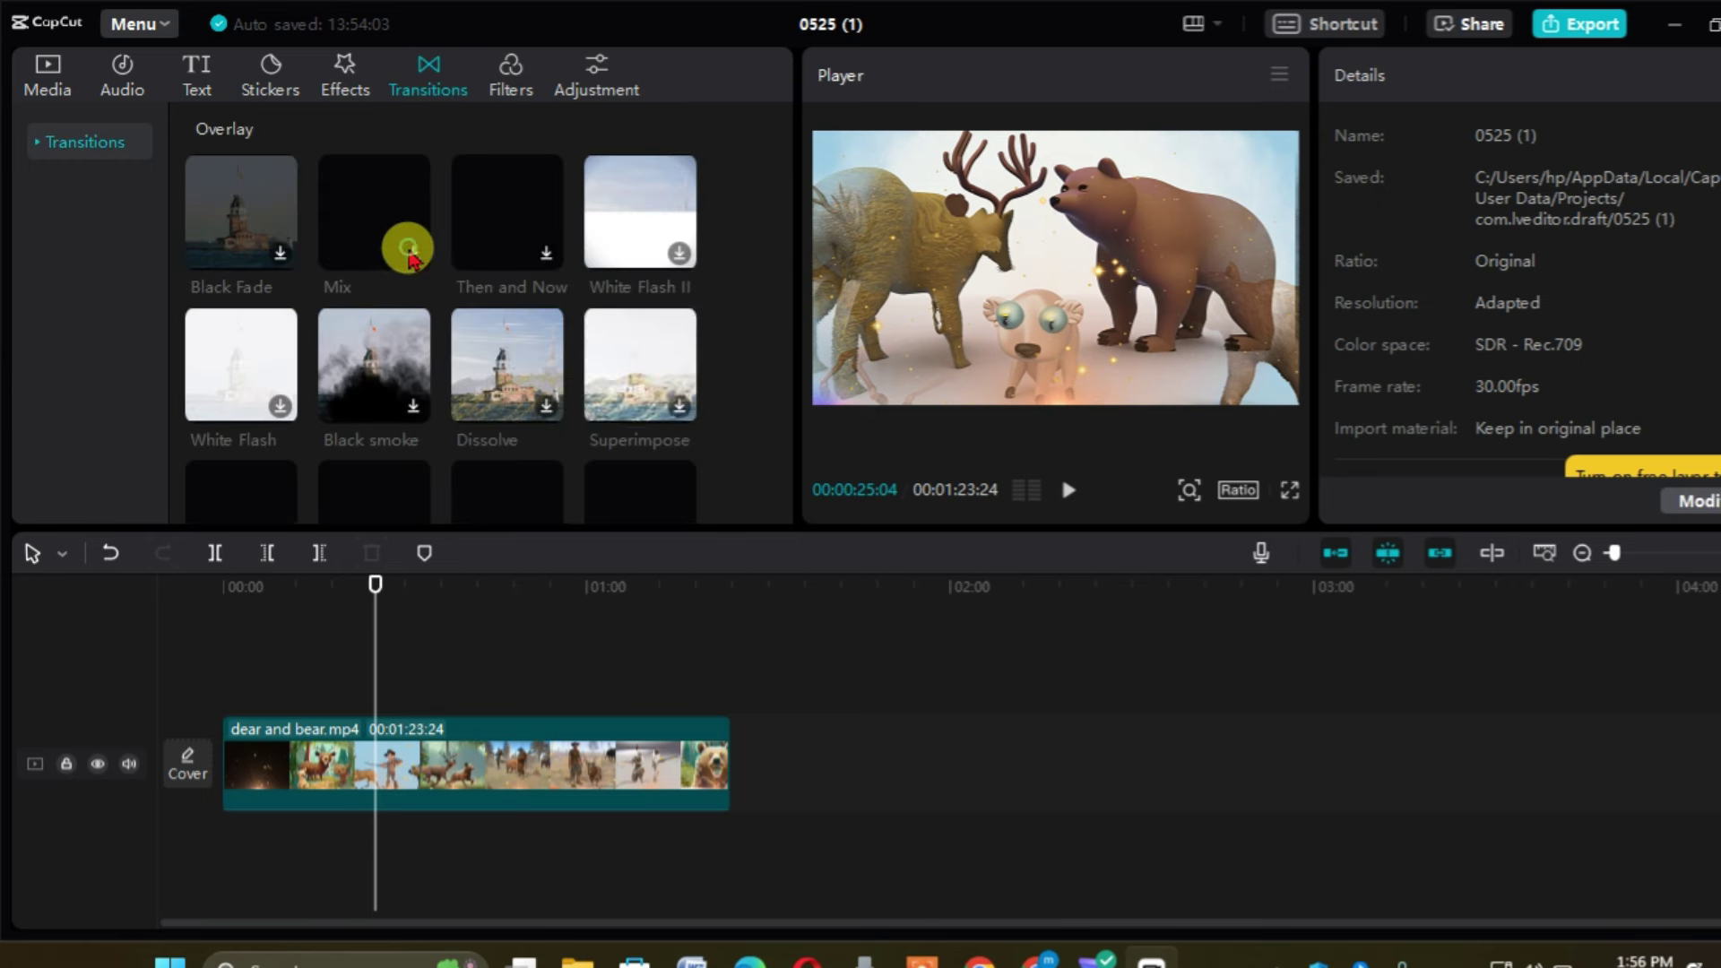
left_click(415, 406)
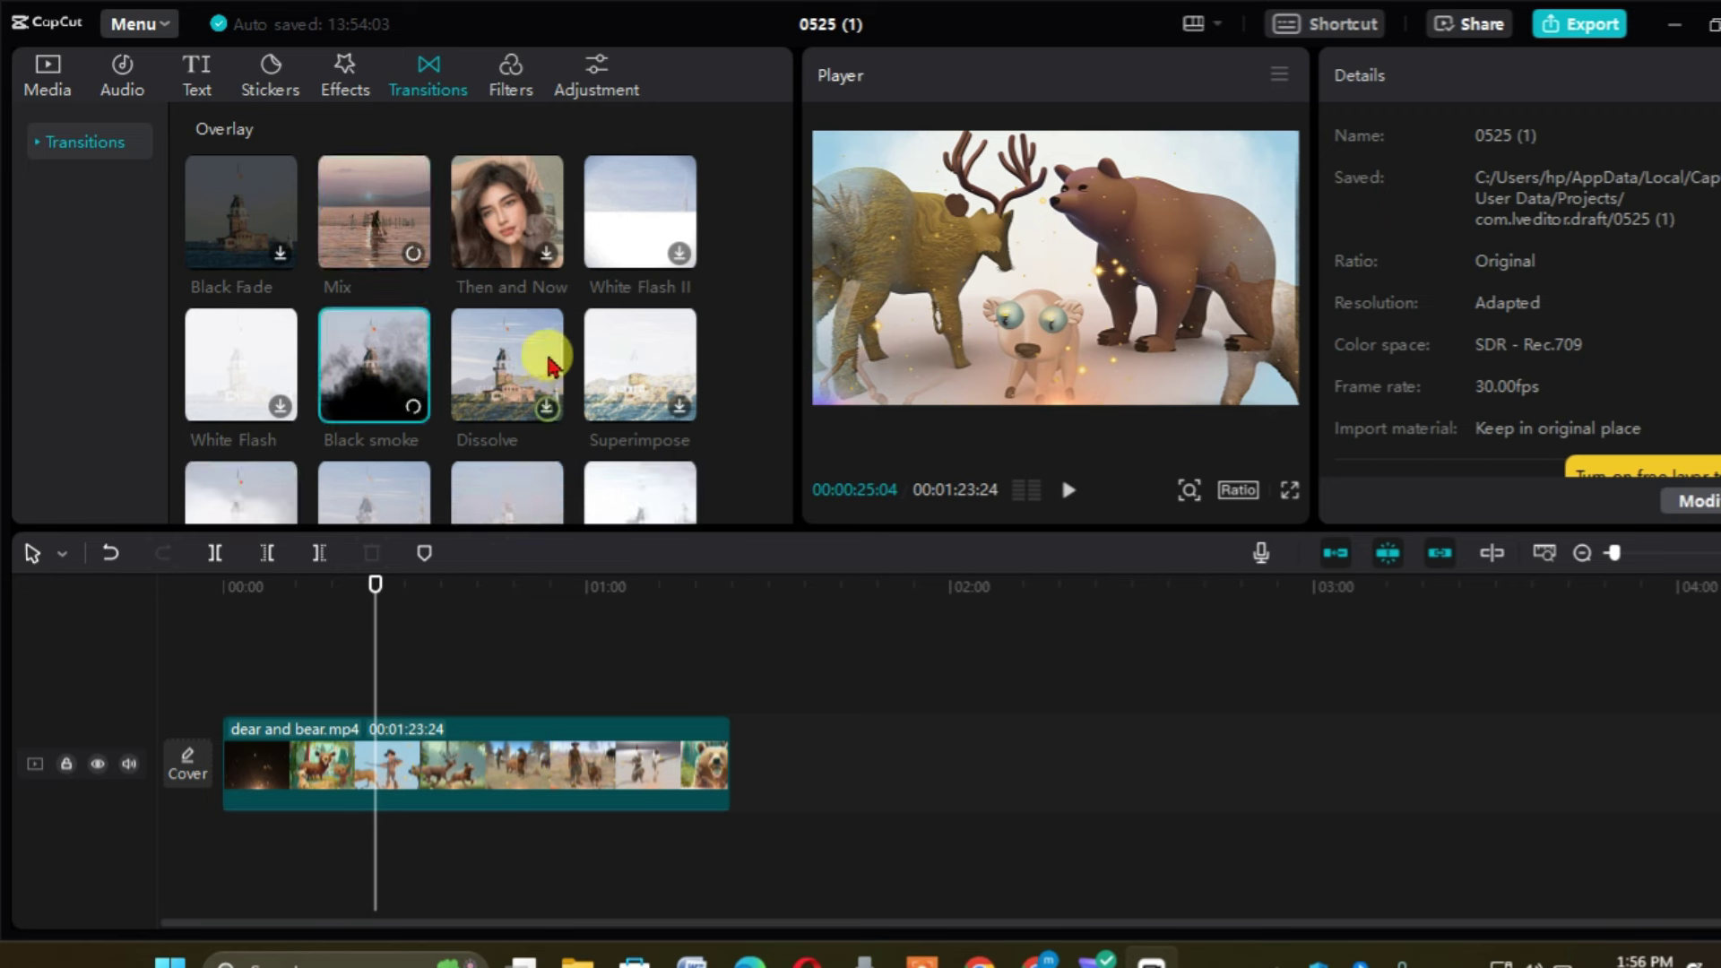
- Download the Life filters Clear, Badbunny, Humble and Tuileries
left_click(526, 92)
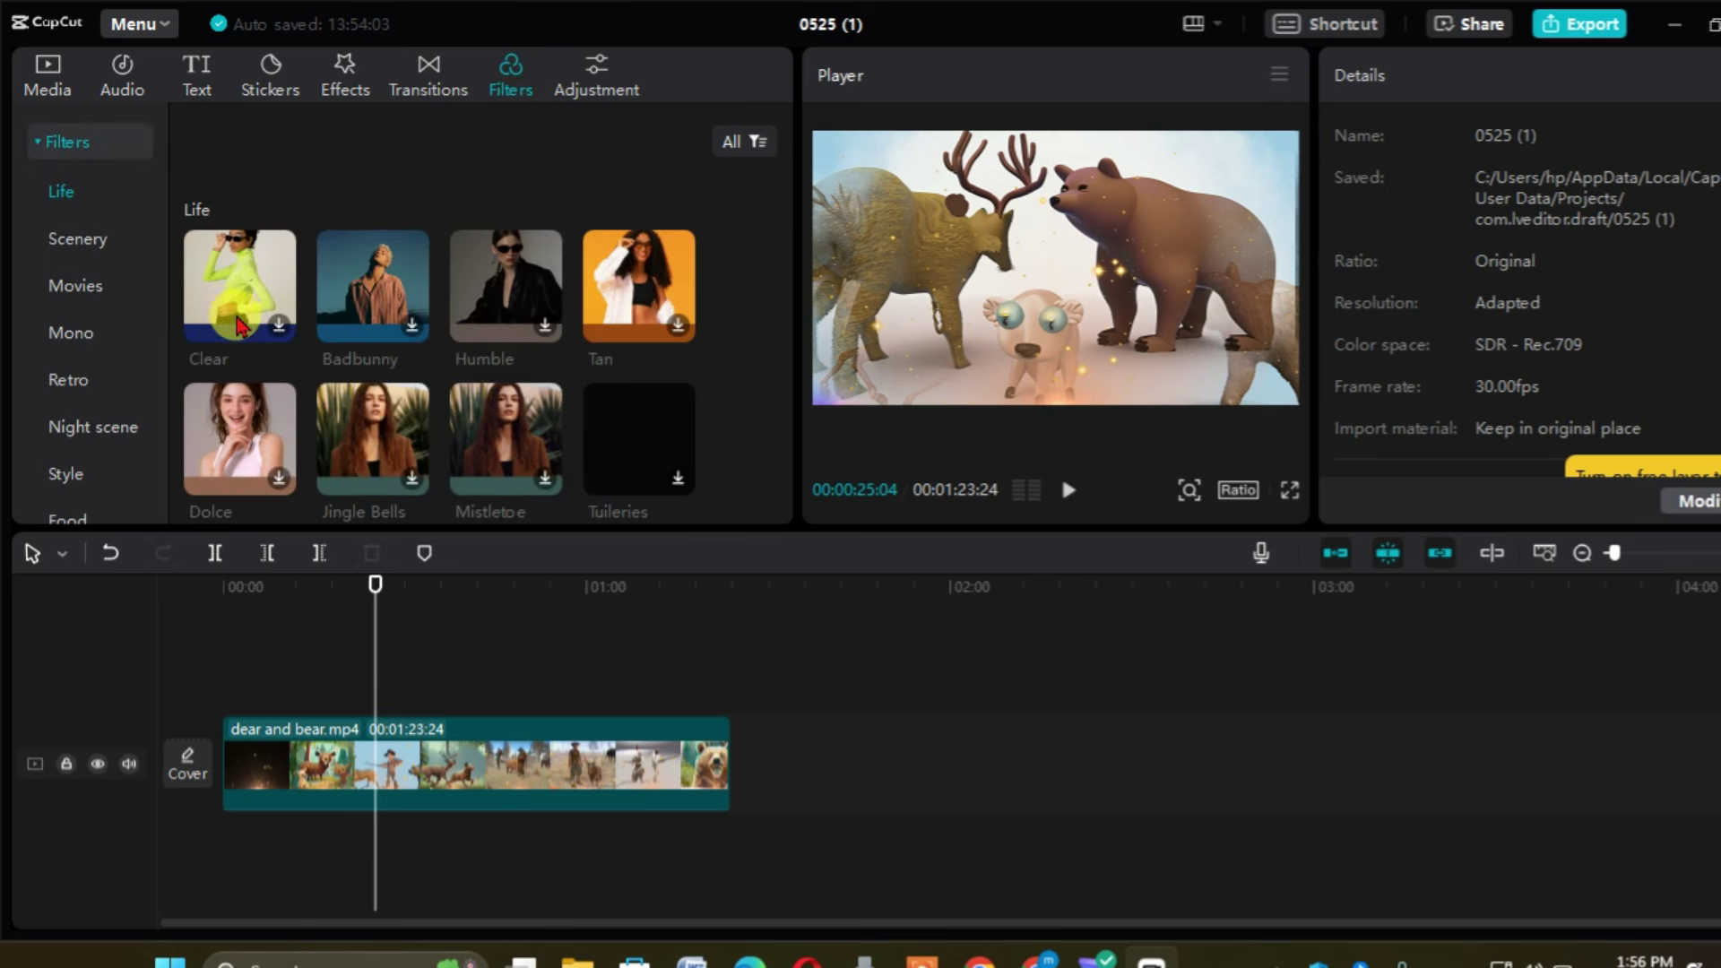
left_click(276, 328)
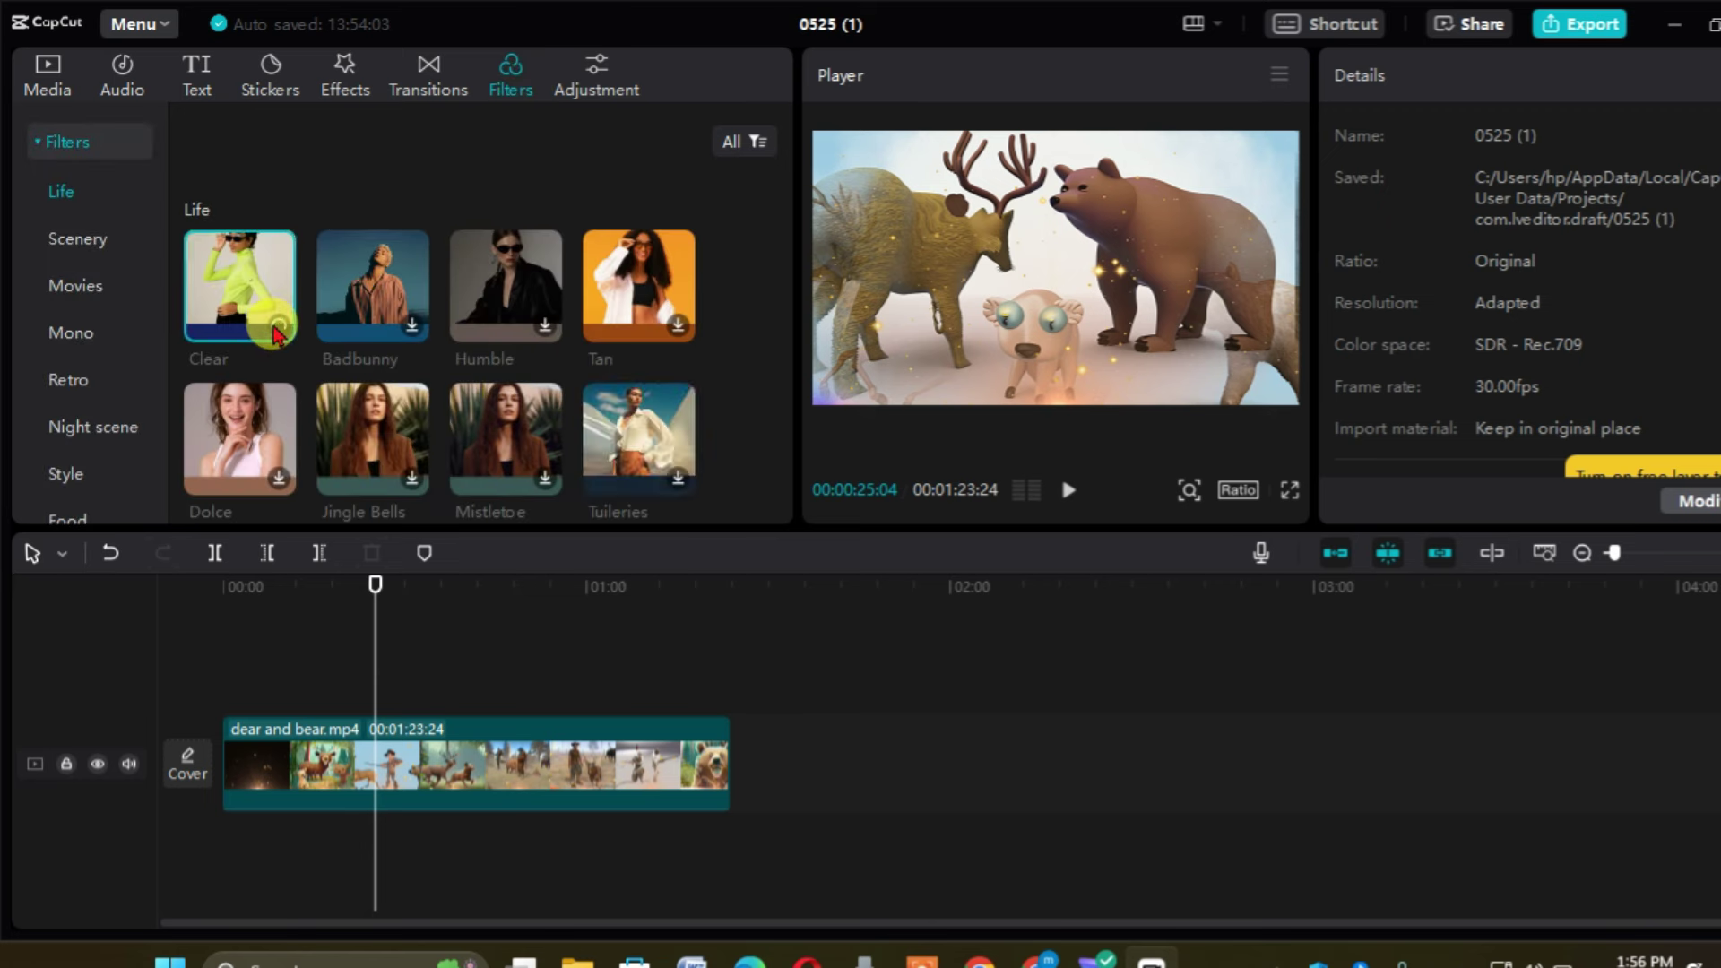
left_click(416, 326)
left_click(546, 328)
left_click(684, 477)
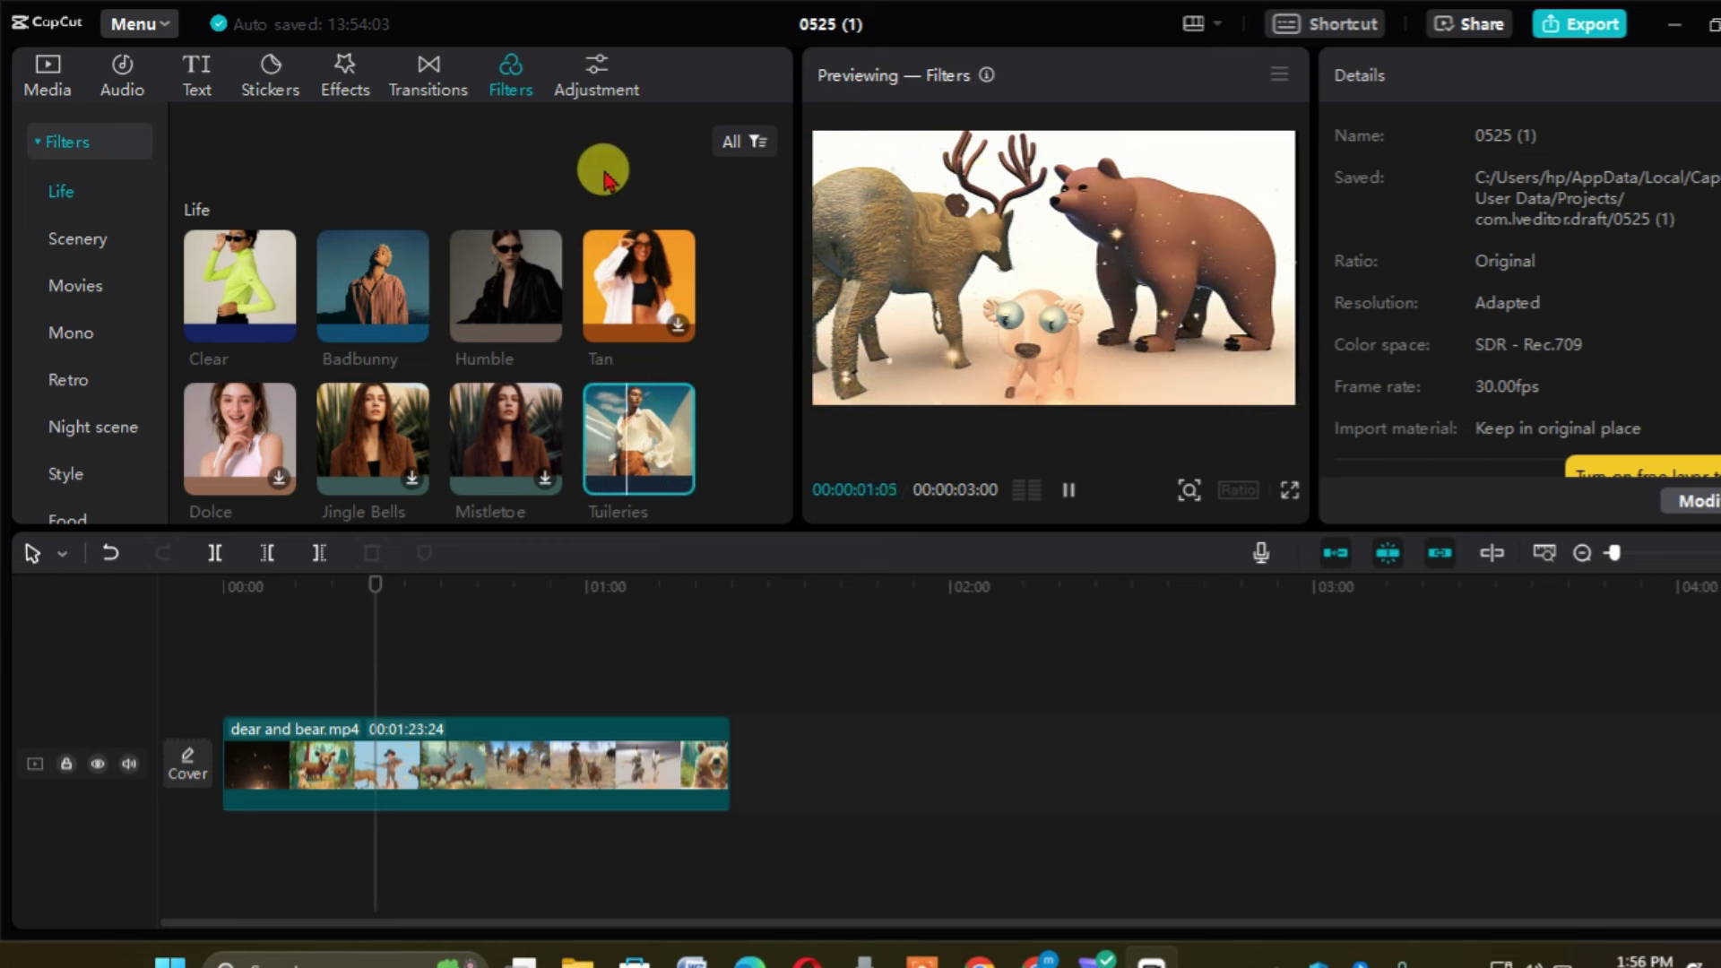
- Examine the customized and preset adjustment options, and return to the imported local media
left_click(590, 97)
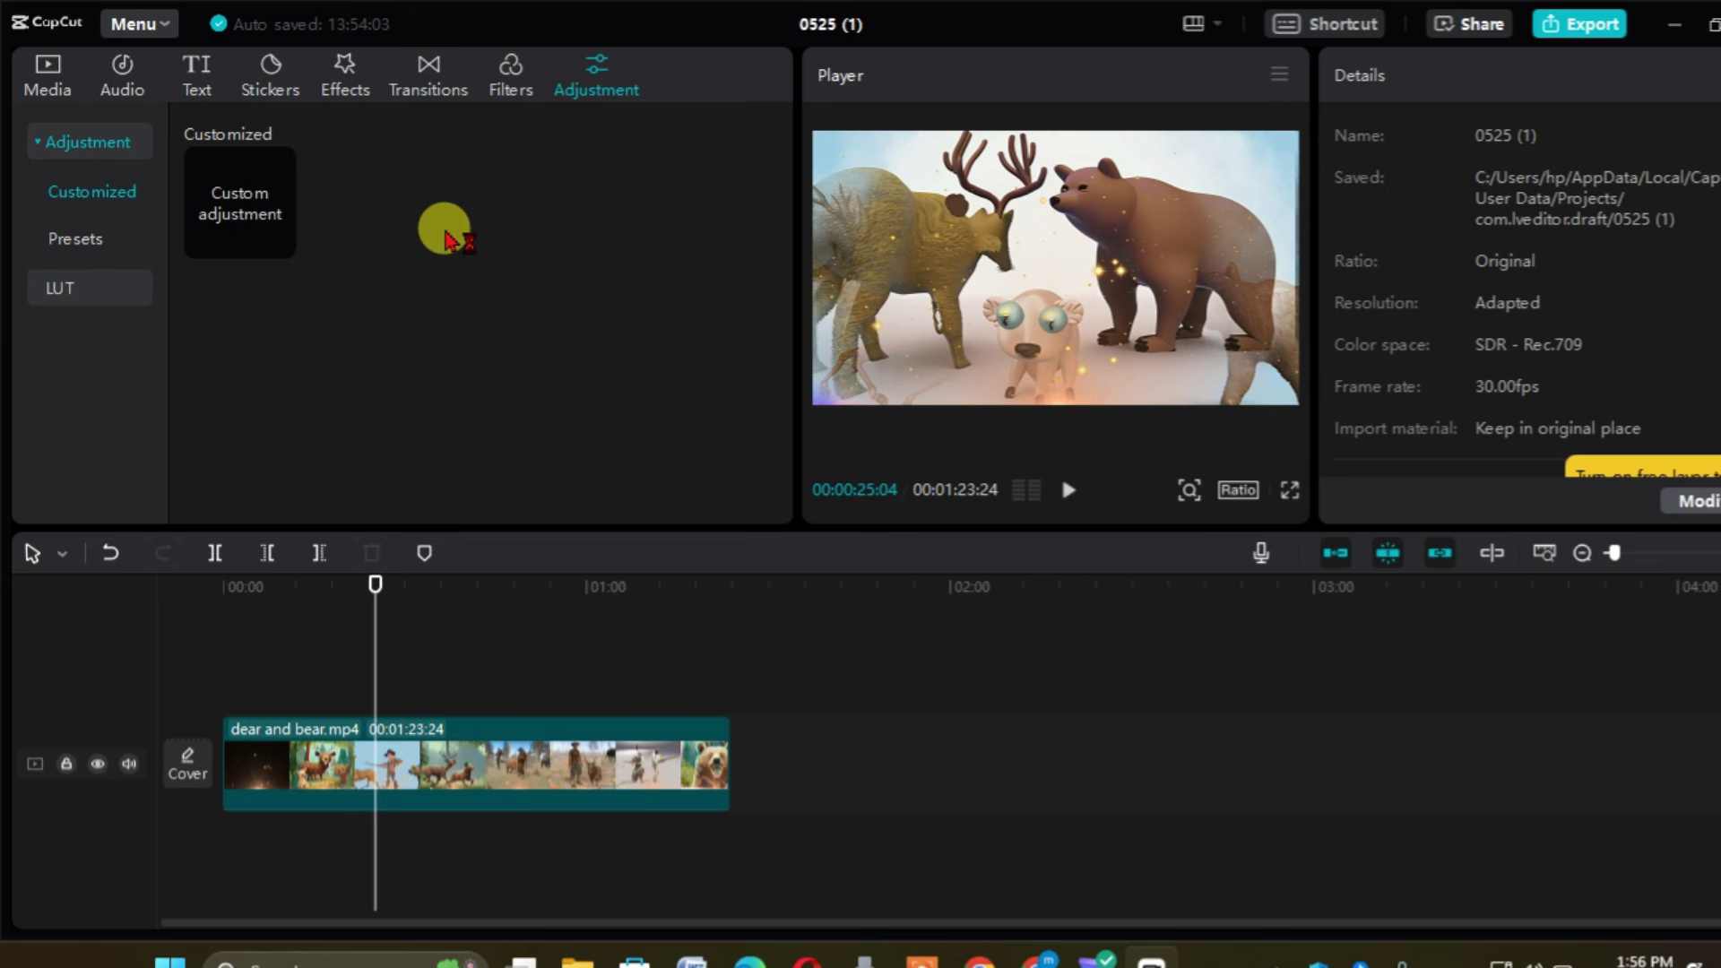
left_click(76, 249)
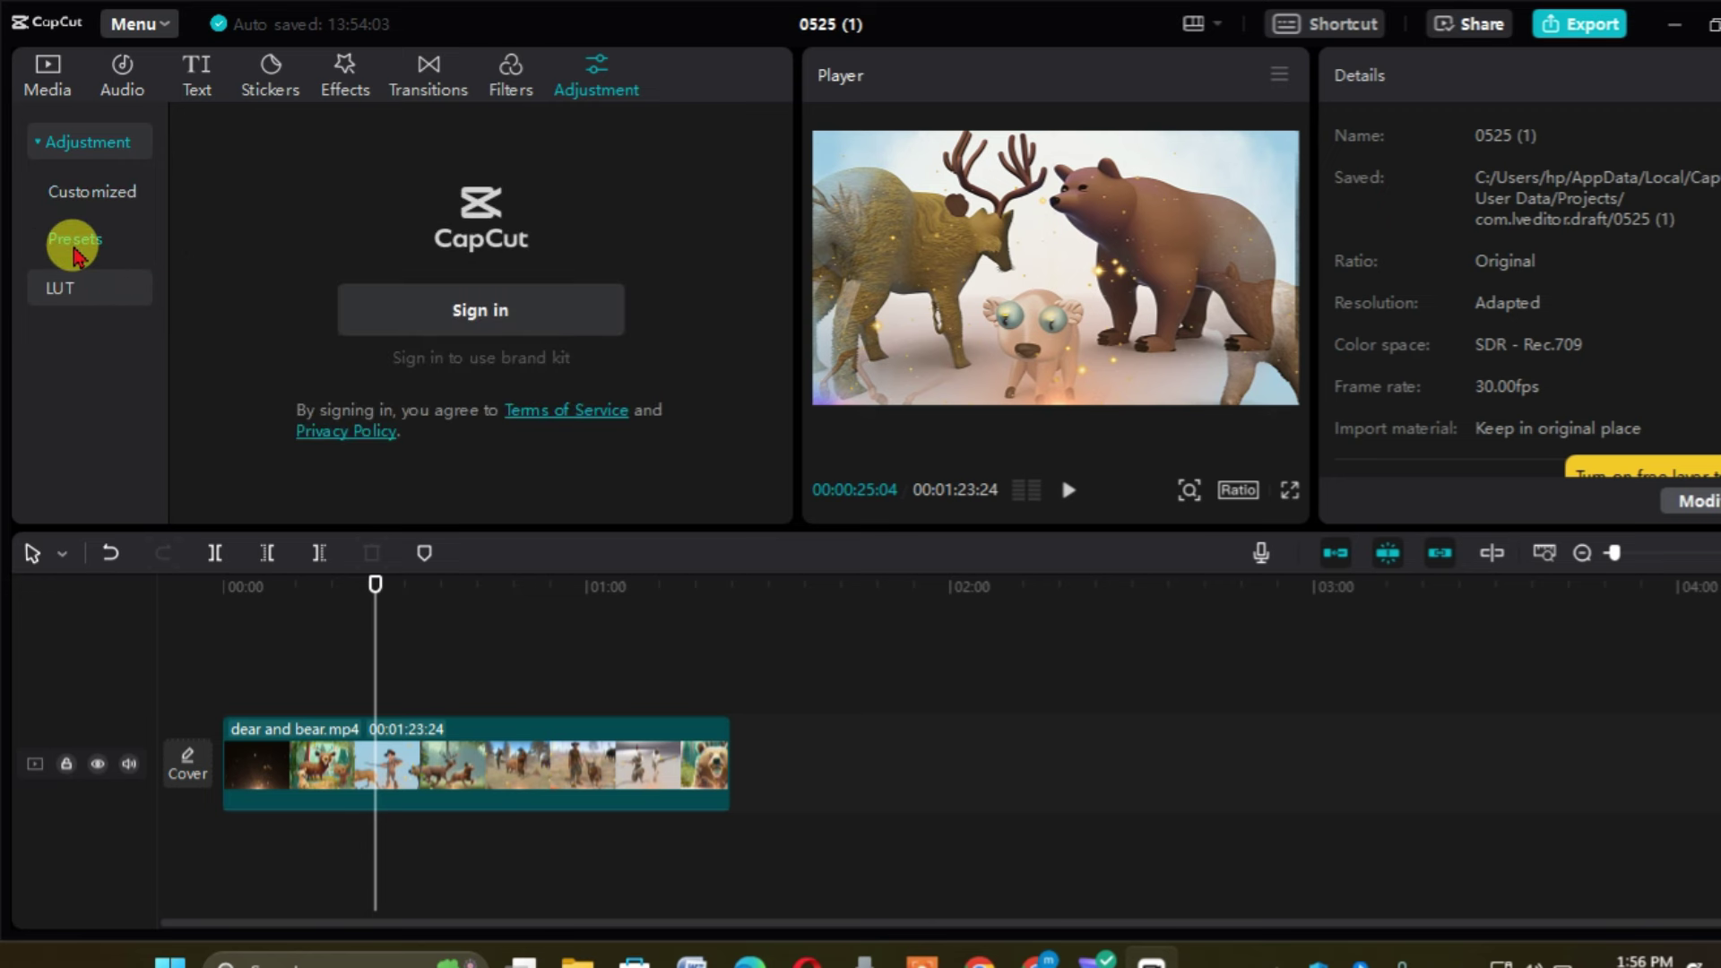
left_click(89, 199)
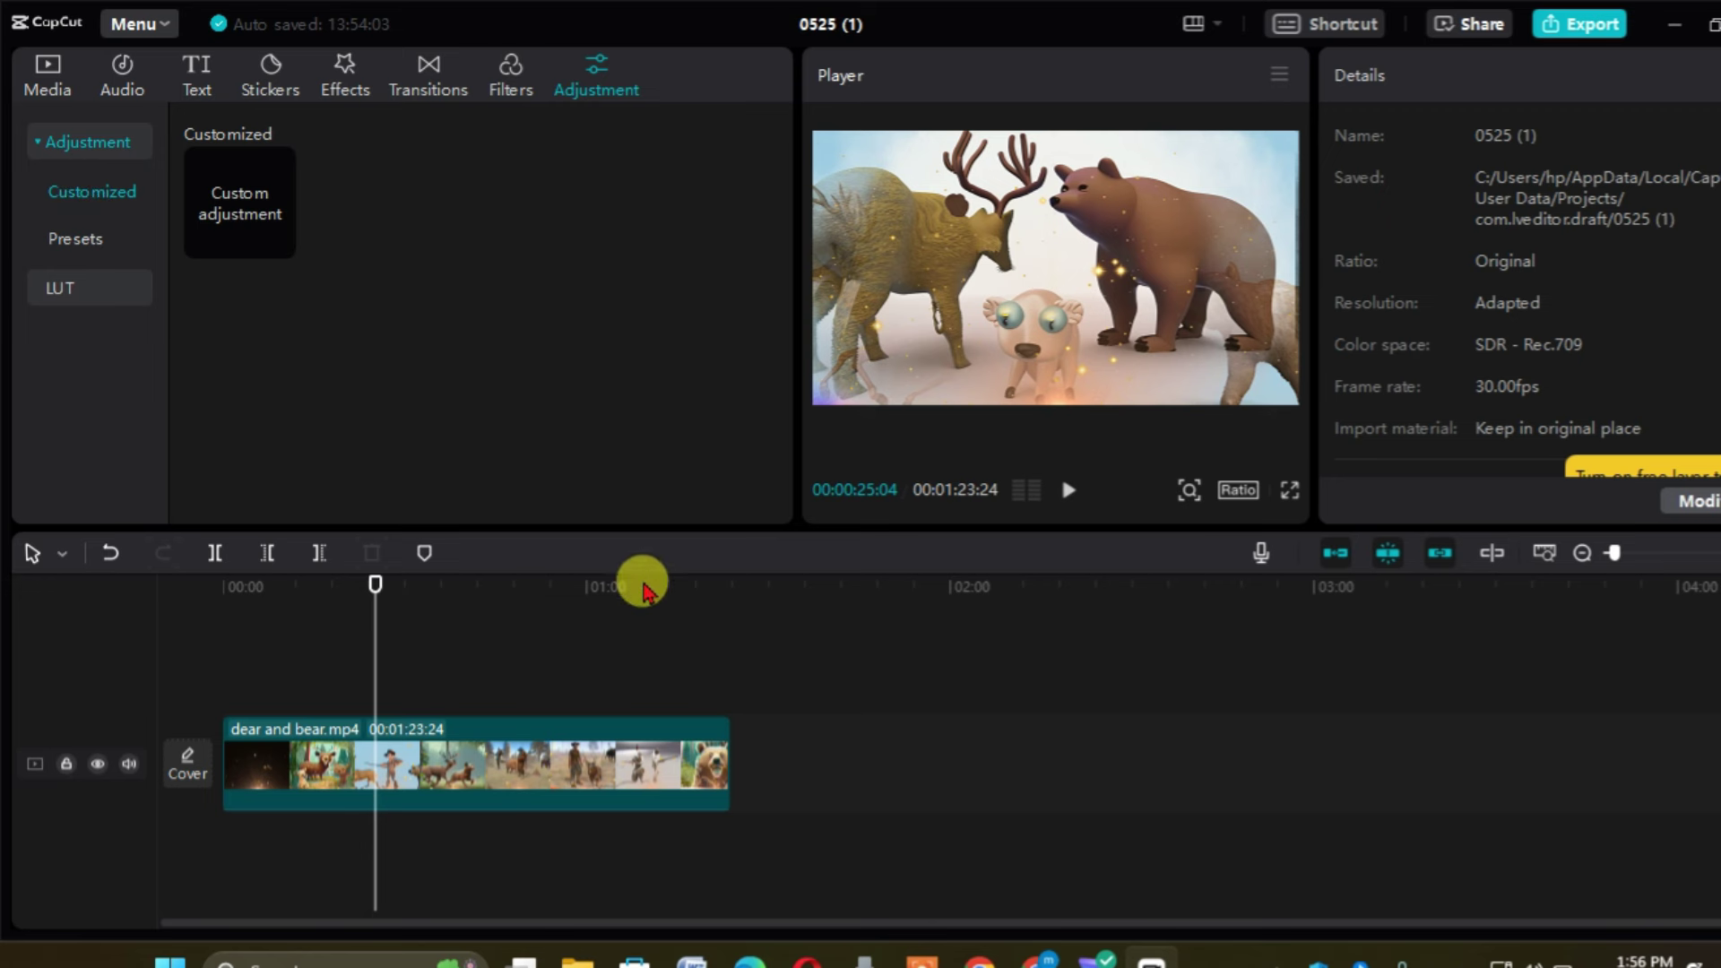
left_click(70, 93)
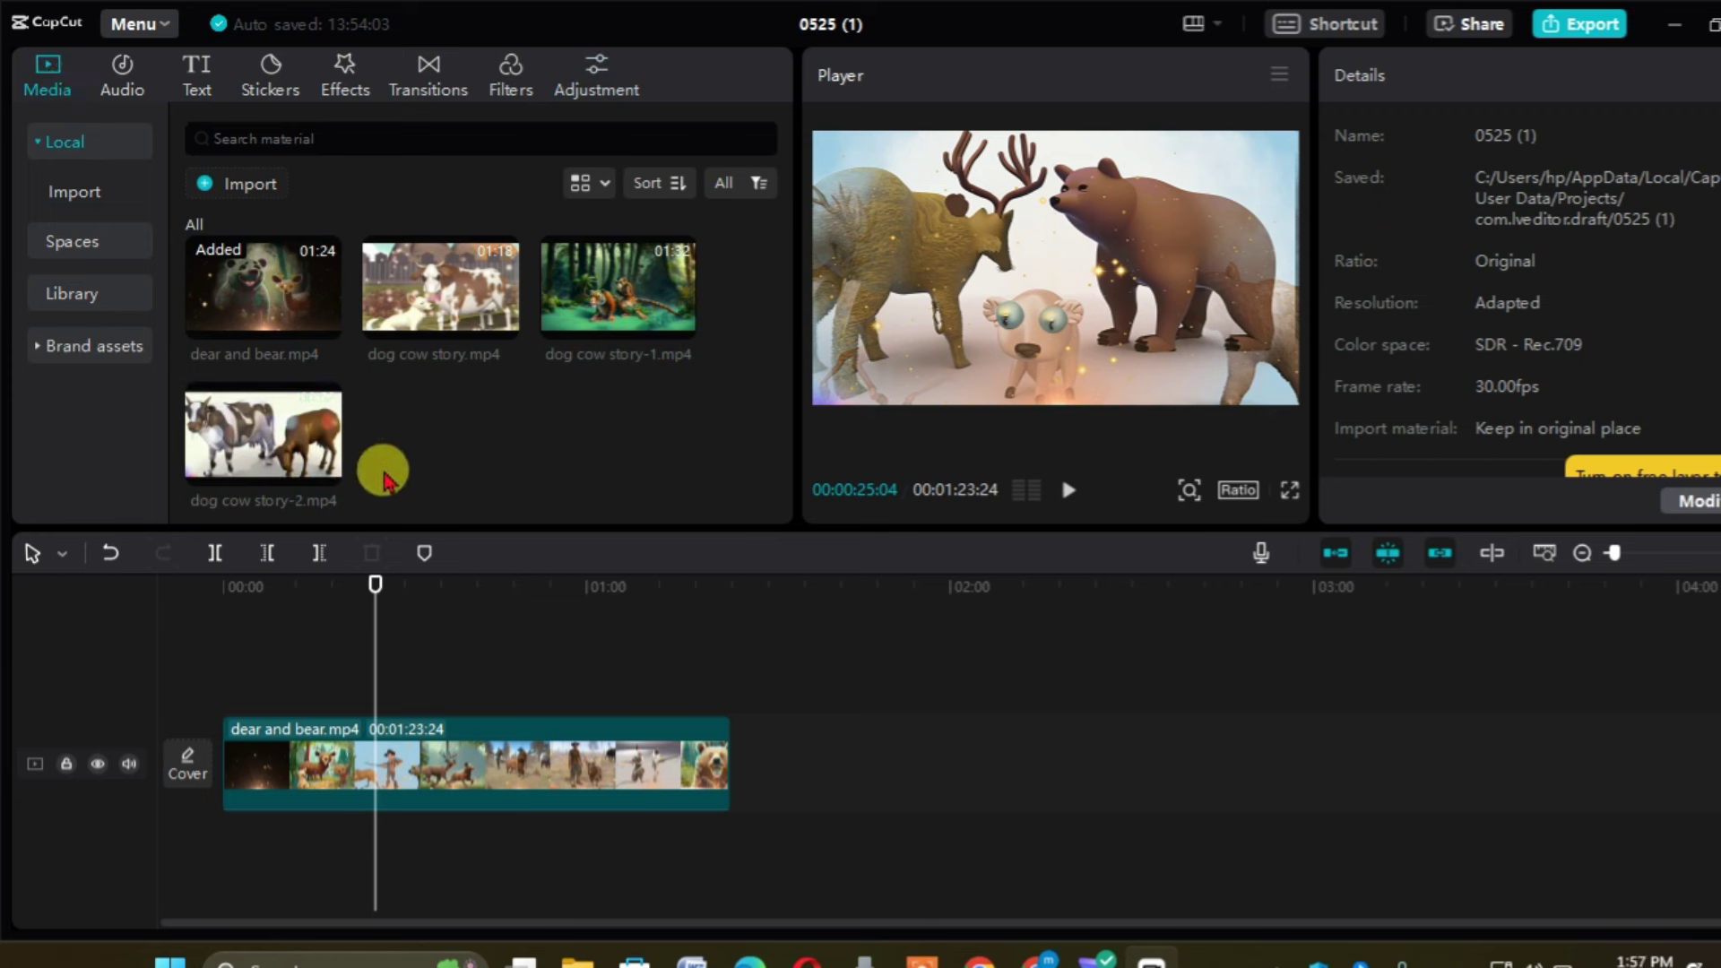
- Place the playhead at about 25 seconds and play a short stretch of the clip
left_click_drag(388, 595, 377, 581)
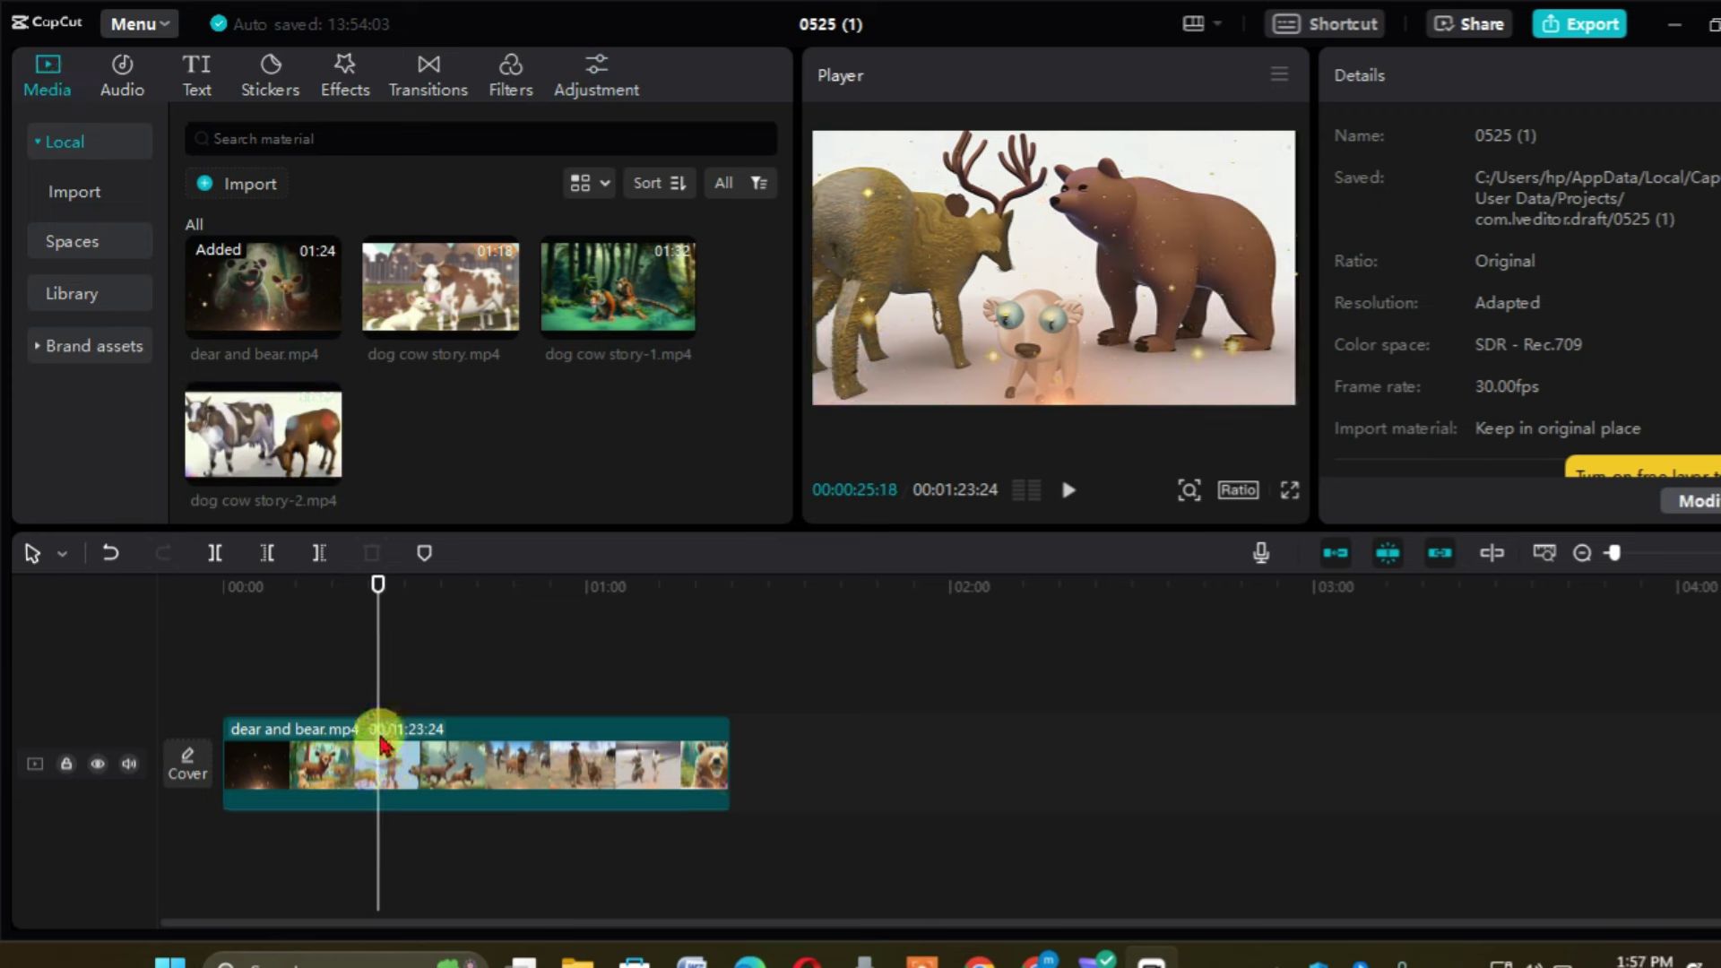
key("space")
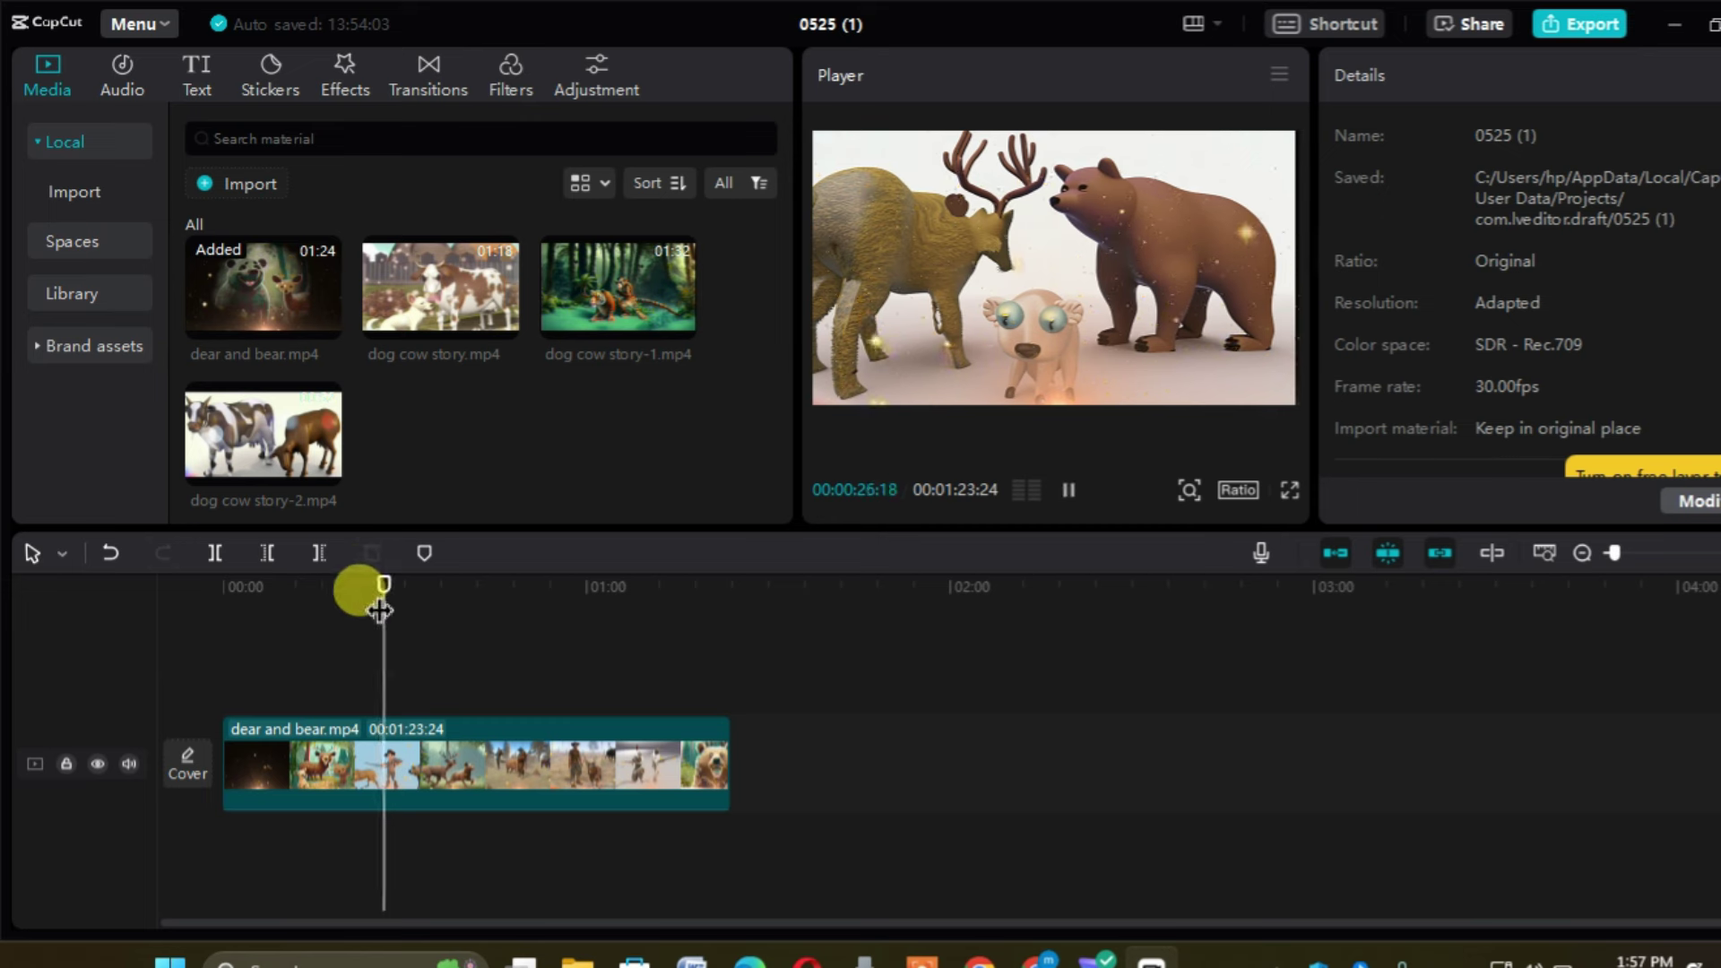
key("space")
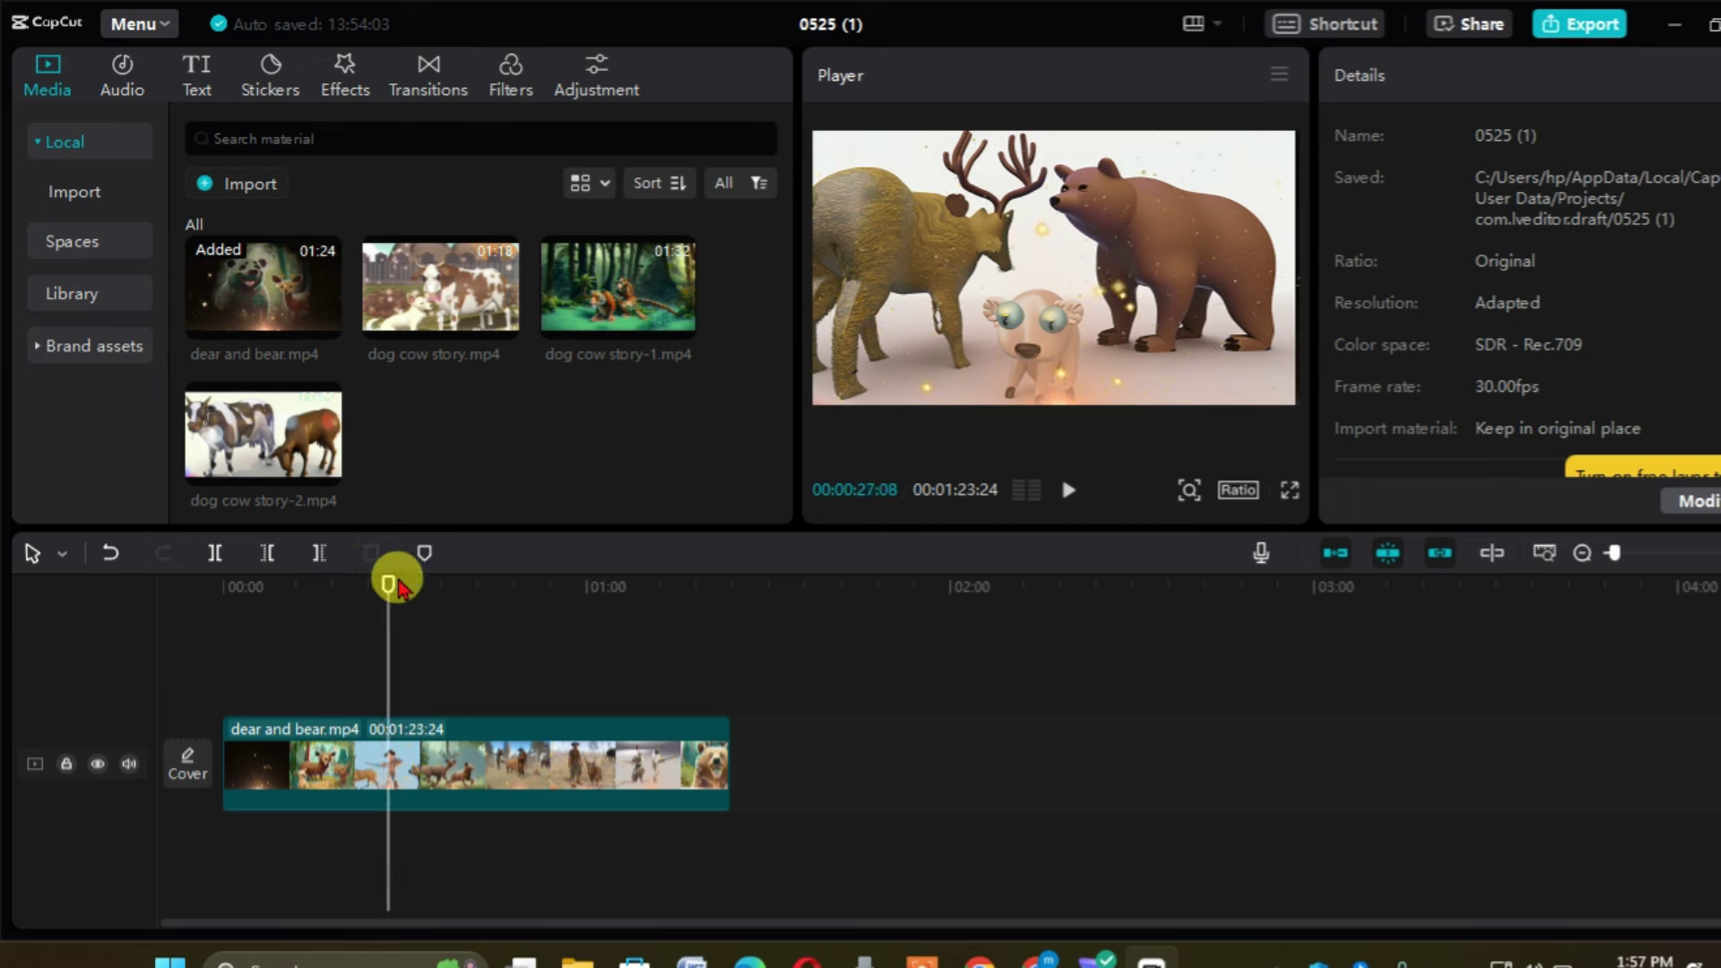
- Move the playhead to the very start of the timeline and play the clip from there
left_click_drag(397, 596, 398, 595)
left_click_drag(190, 602, 182, 603)
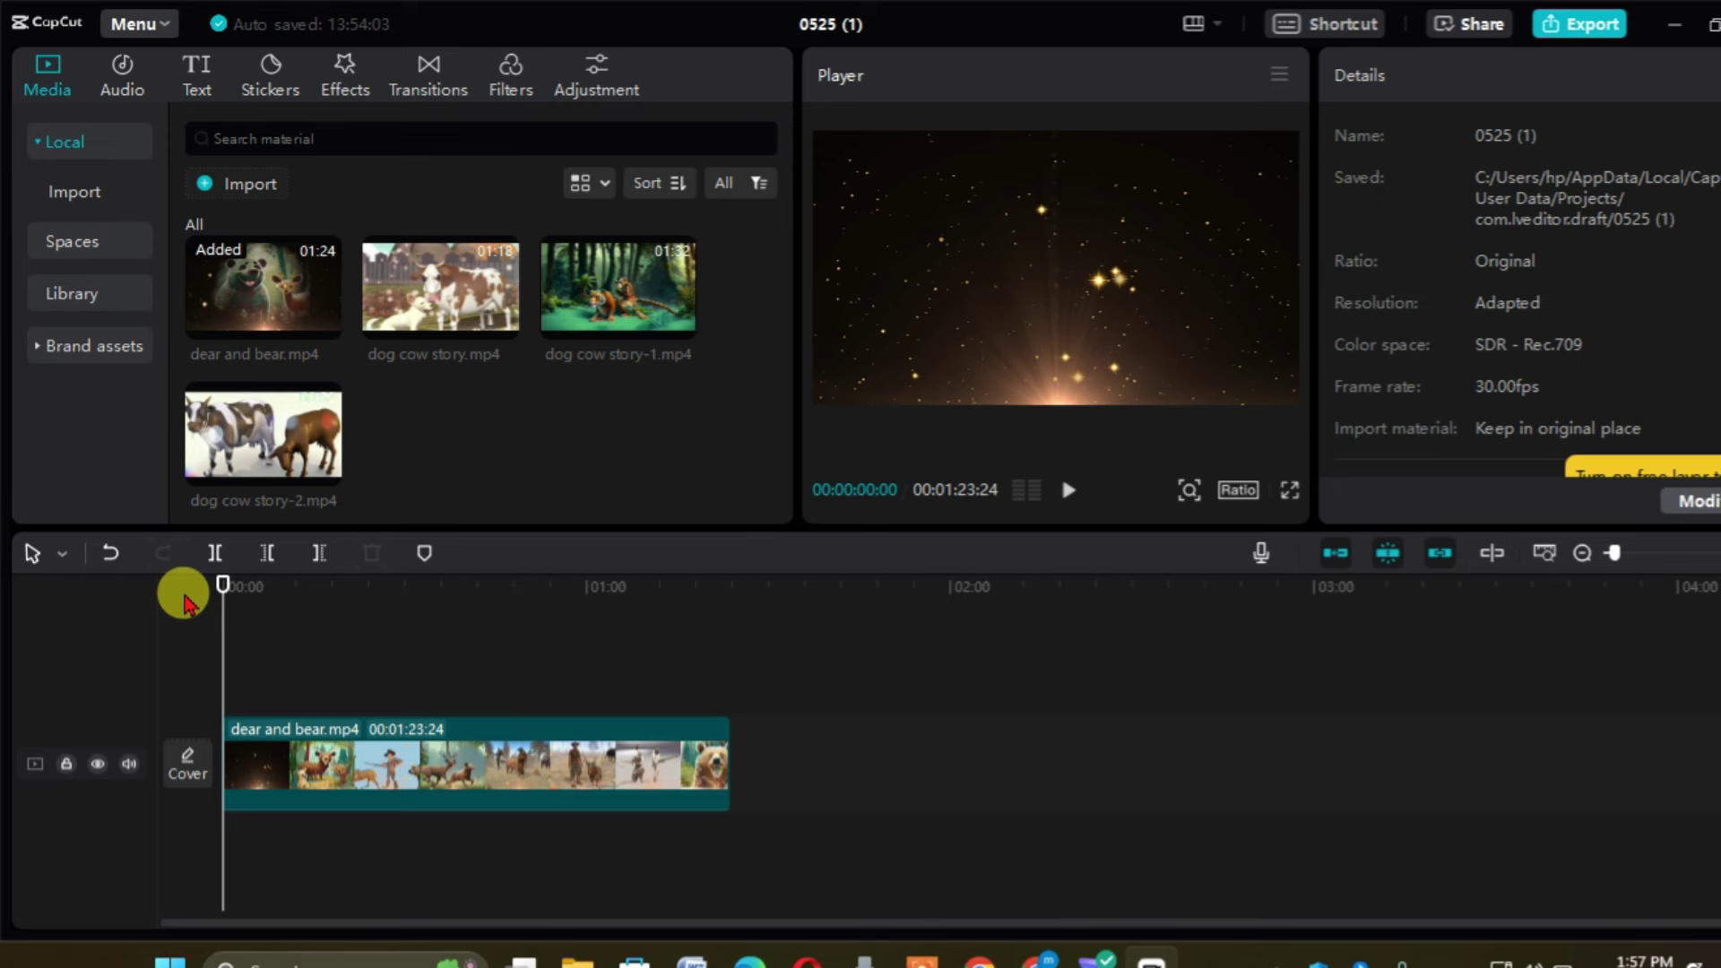
key("space")
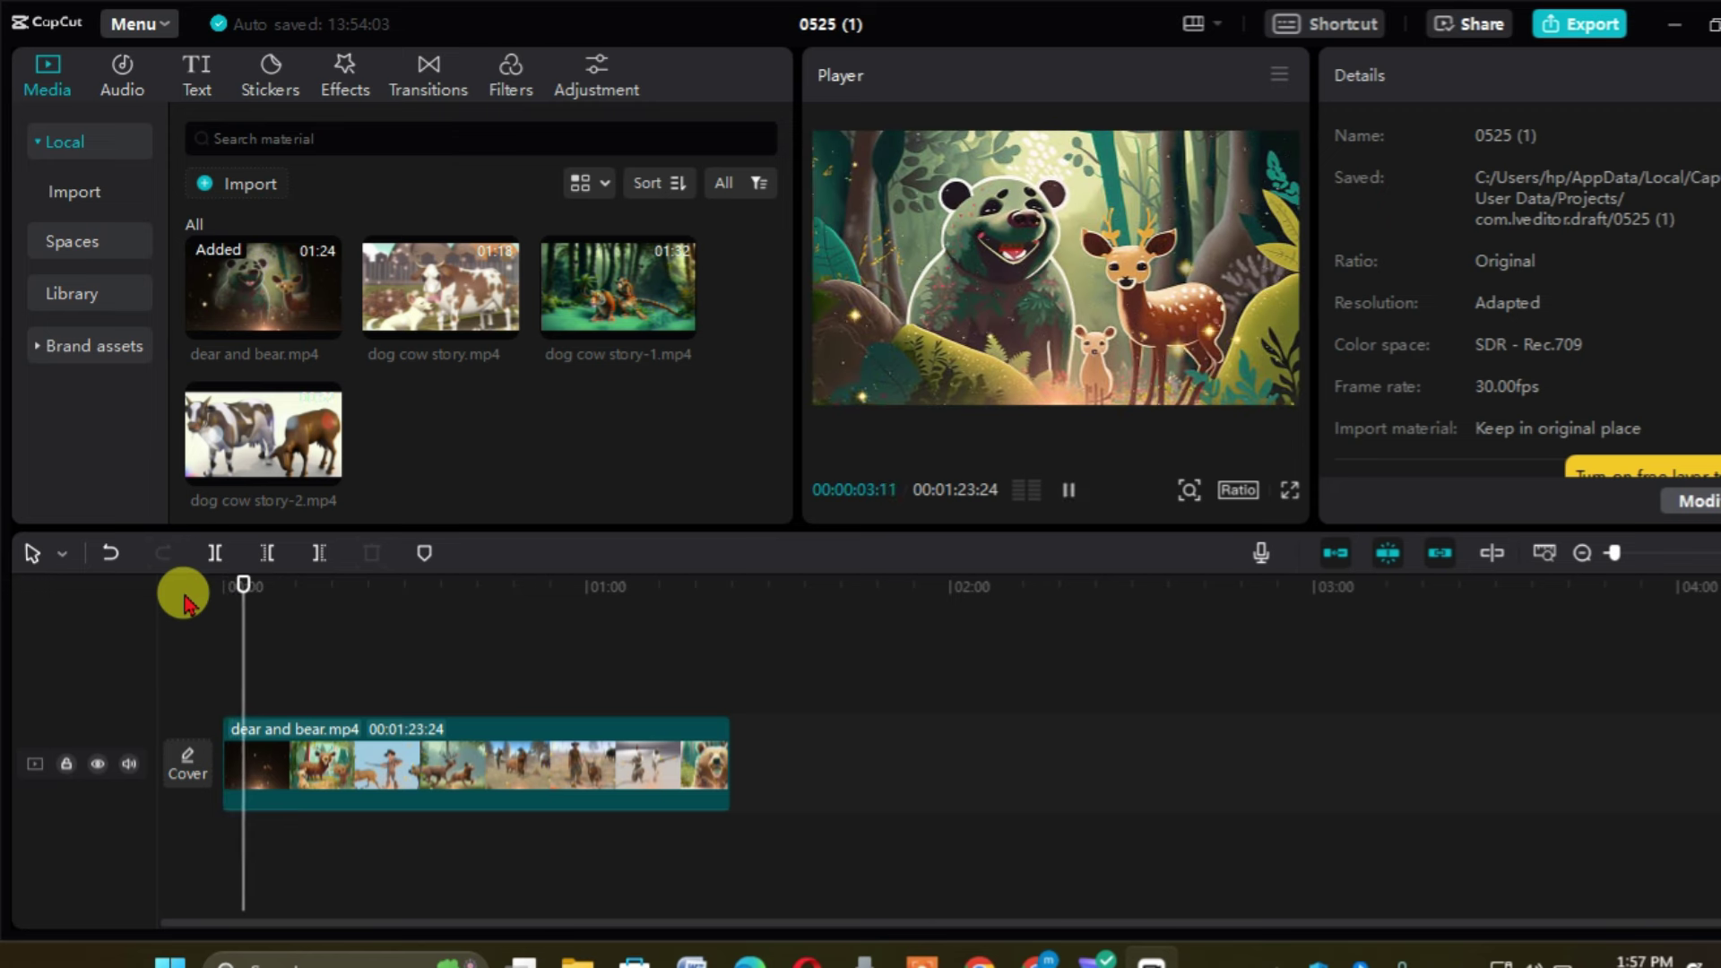
key("space")
key("space")
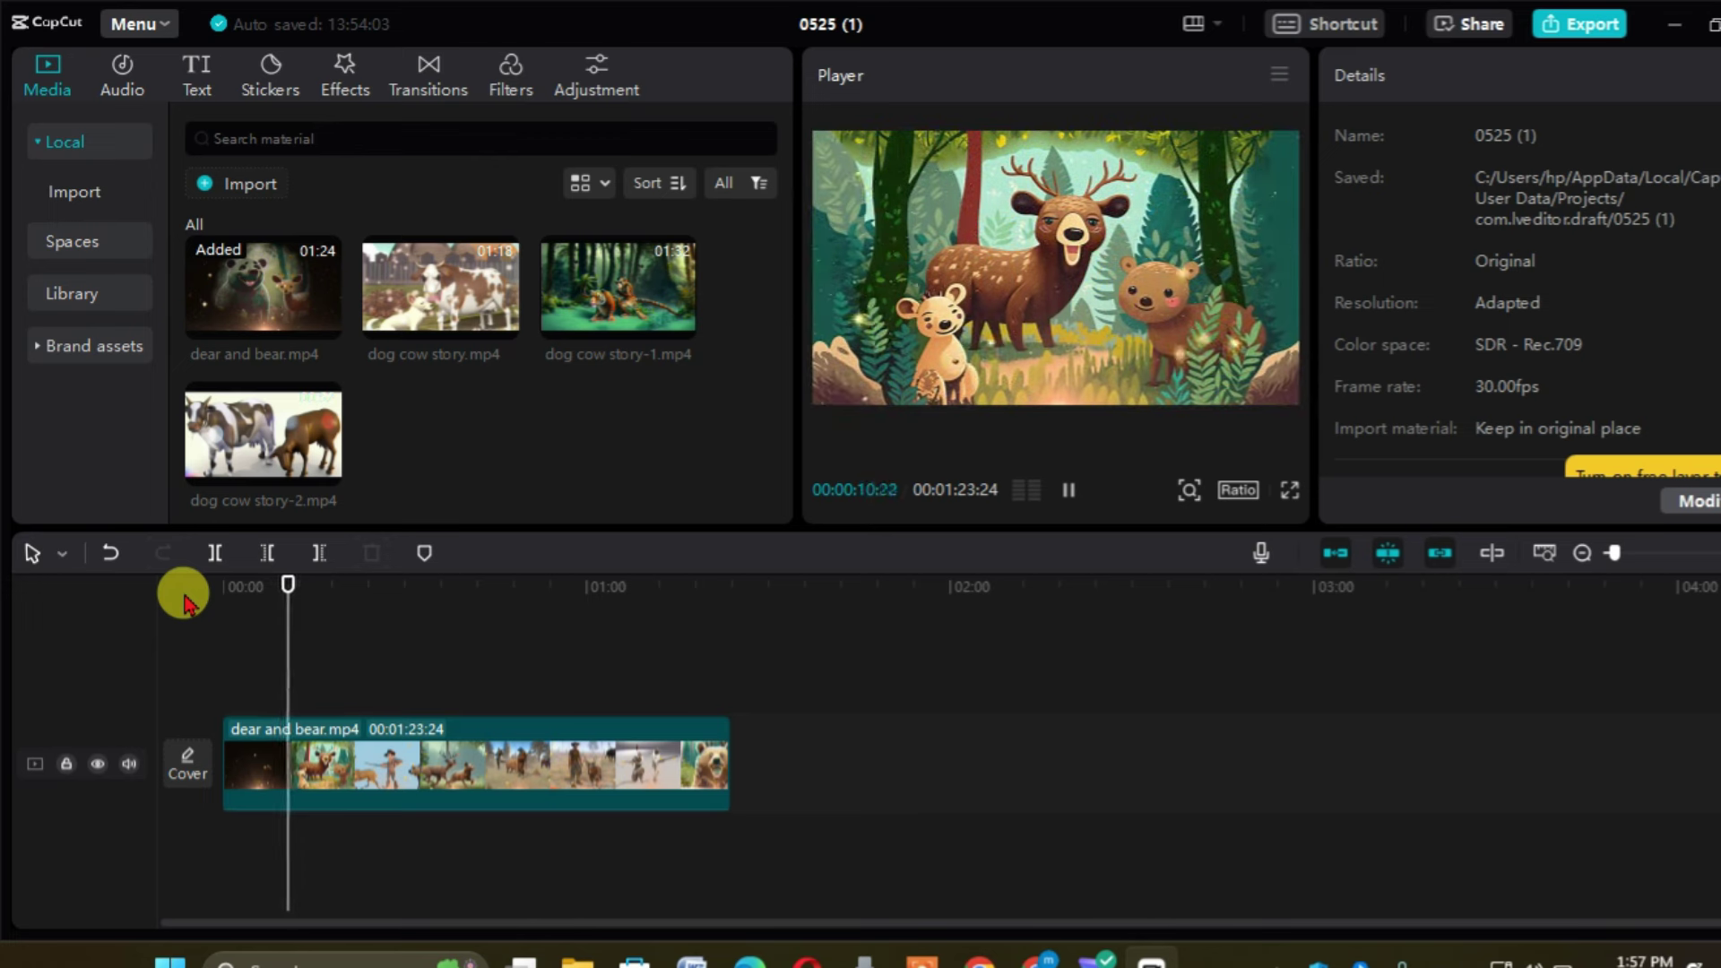
- Play the dear and bear clip to about 13 seconds and split it at 00:00:13:12 with the Split tool
key("space")
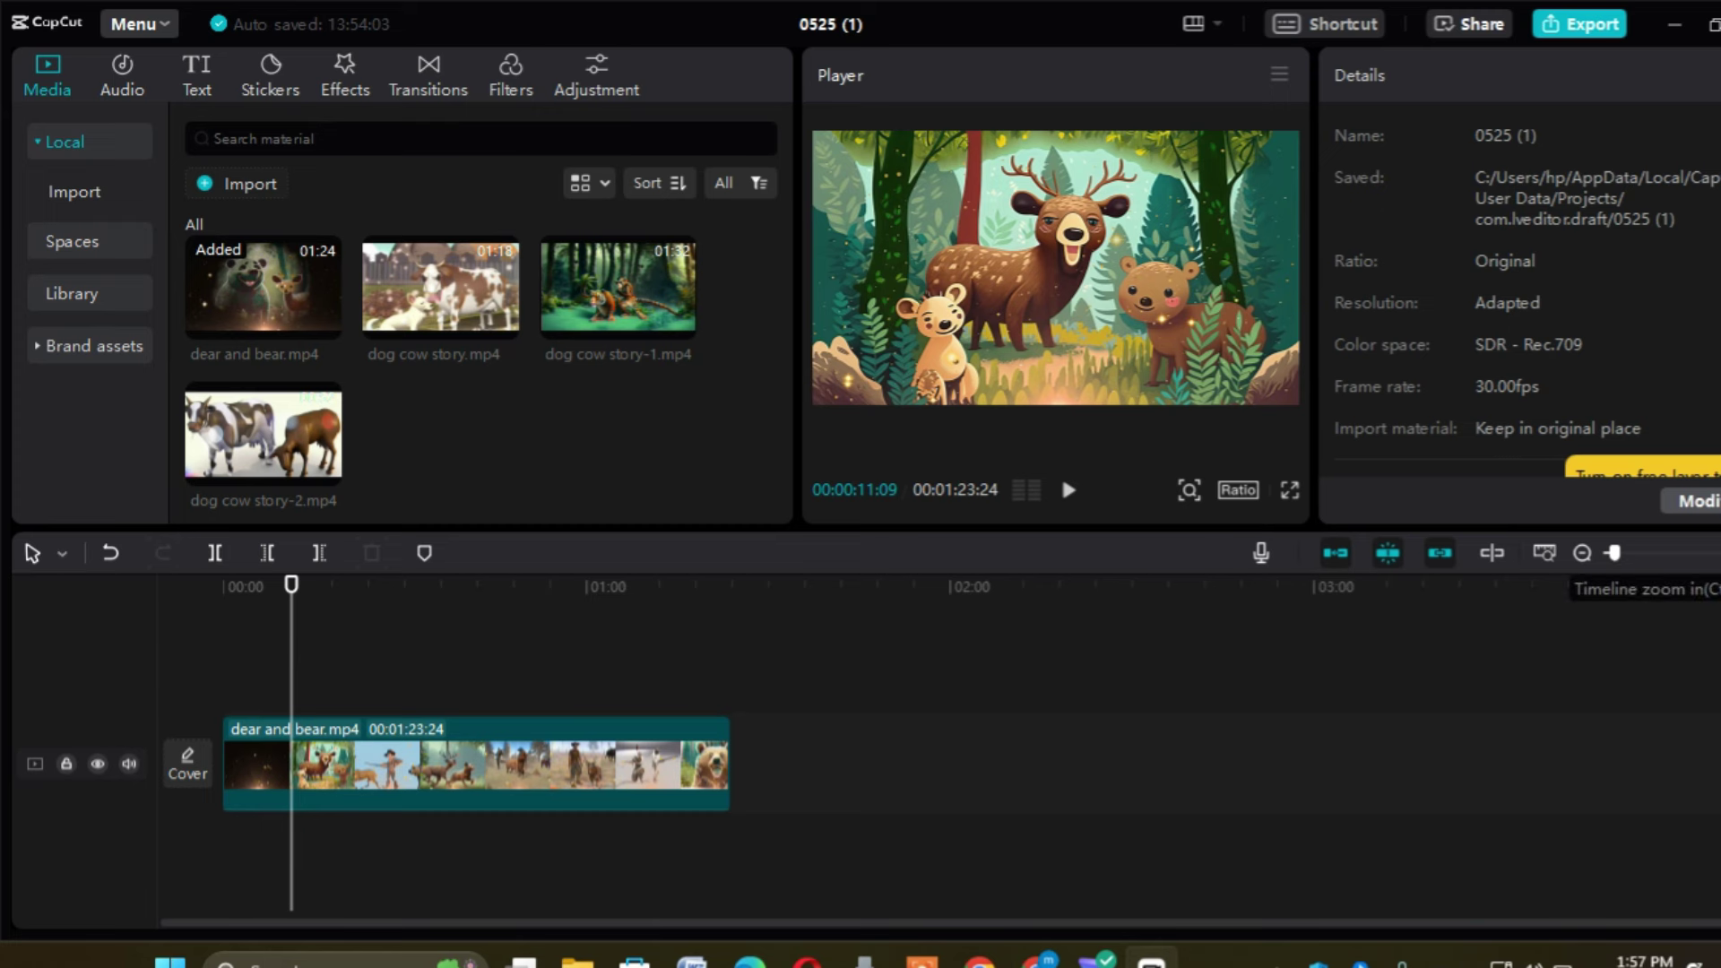
key("ctrl+plus")
key("ctrl+plus")
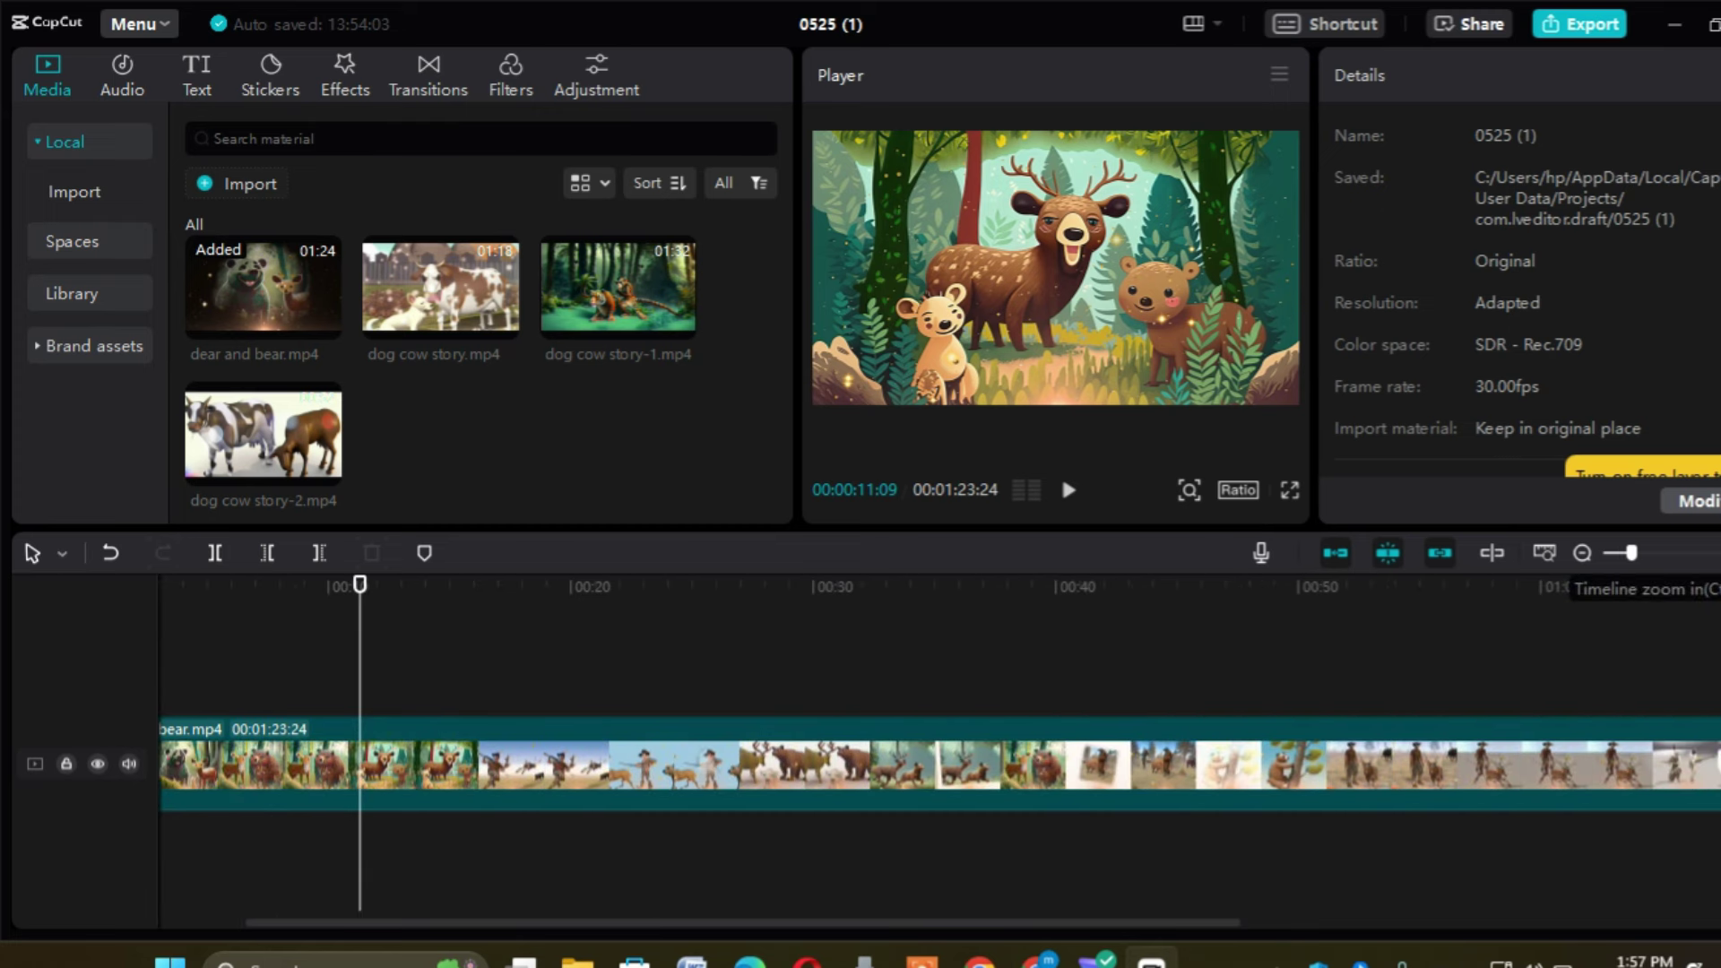
key("space")
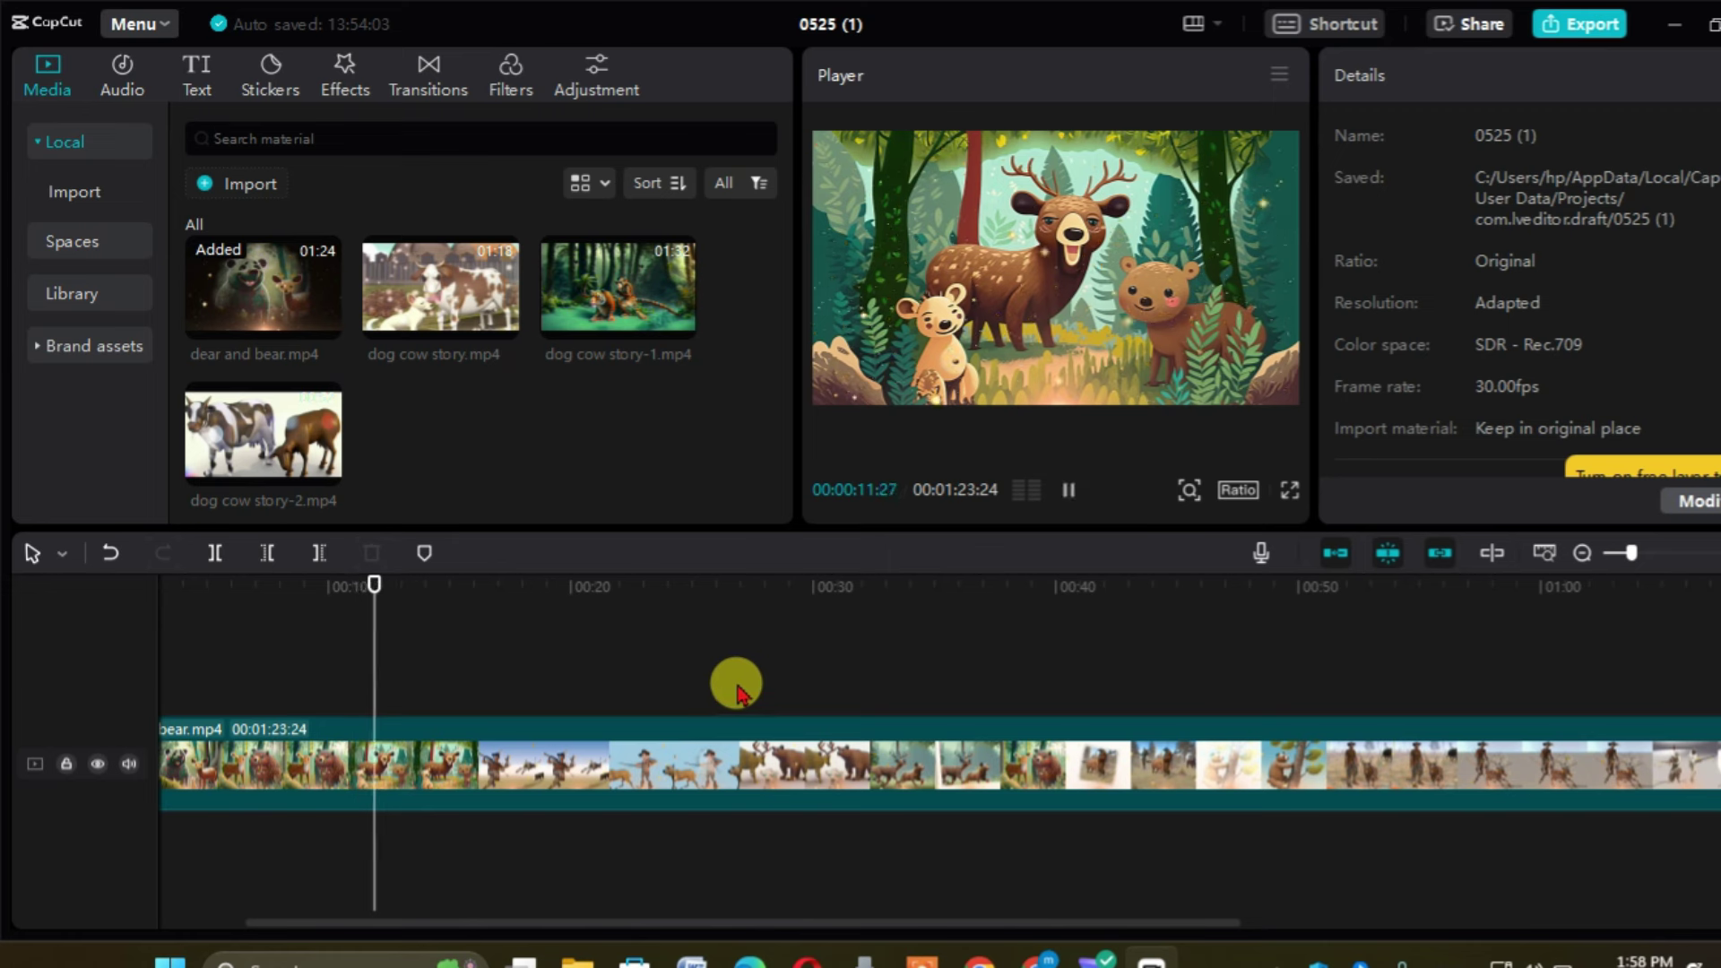
key("space")
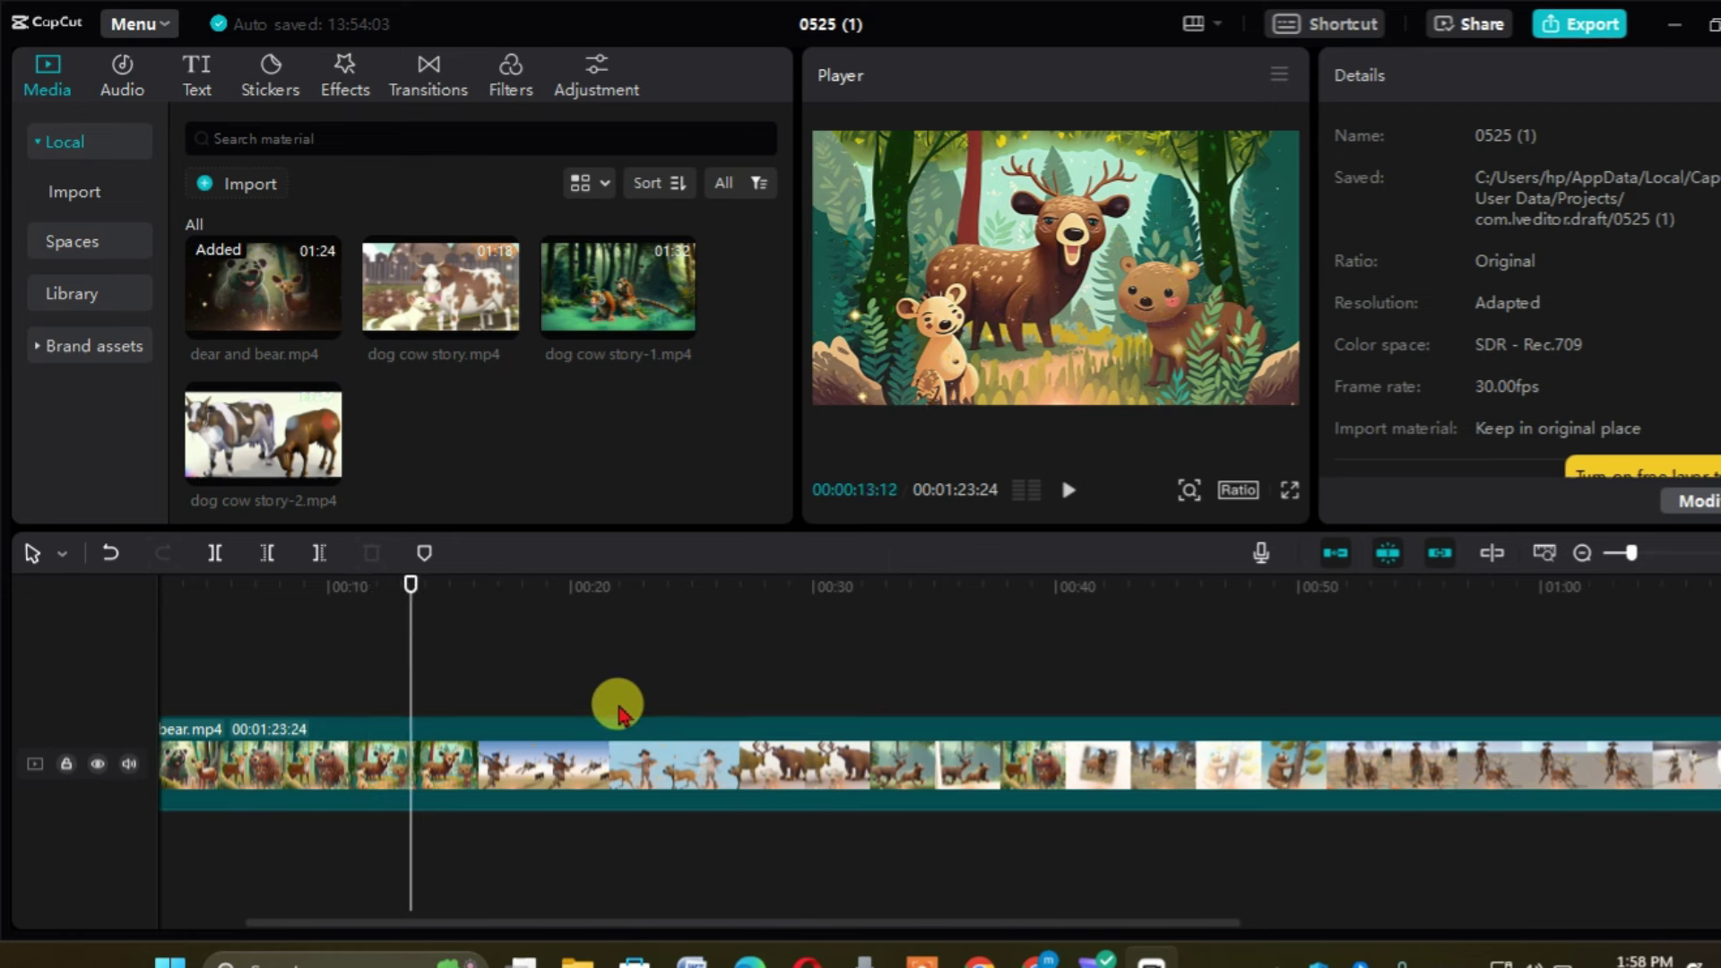
left_click(490, 762)
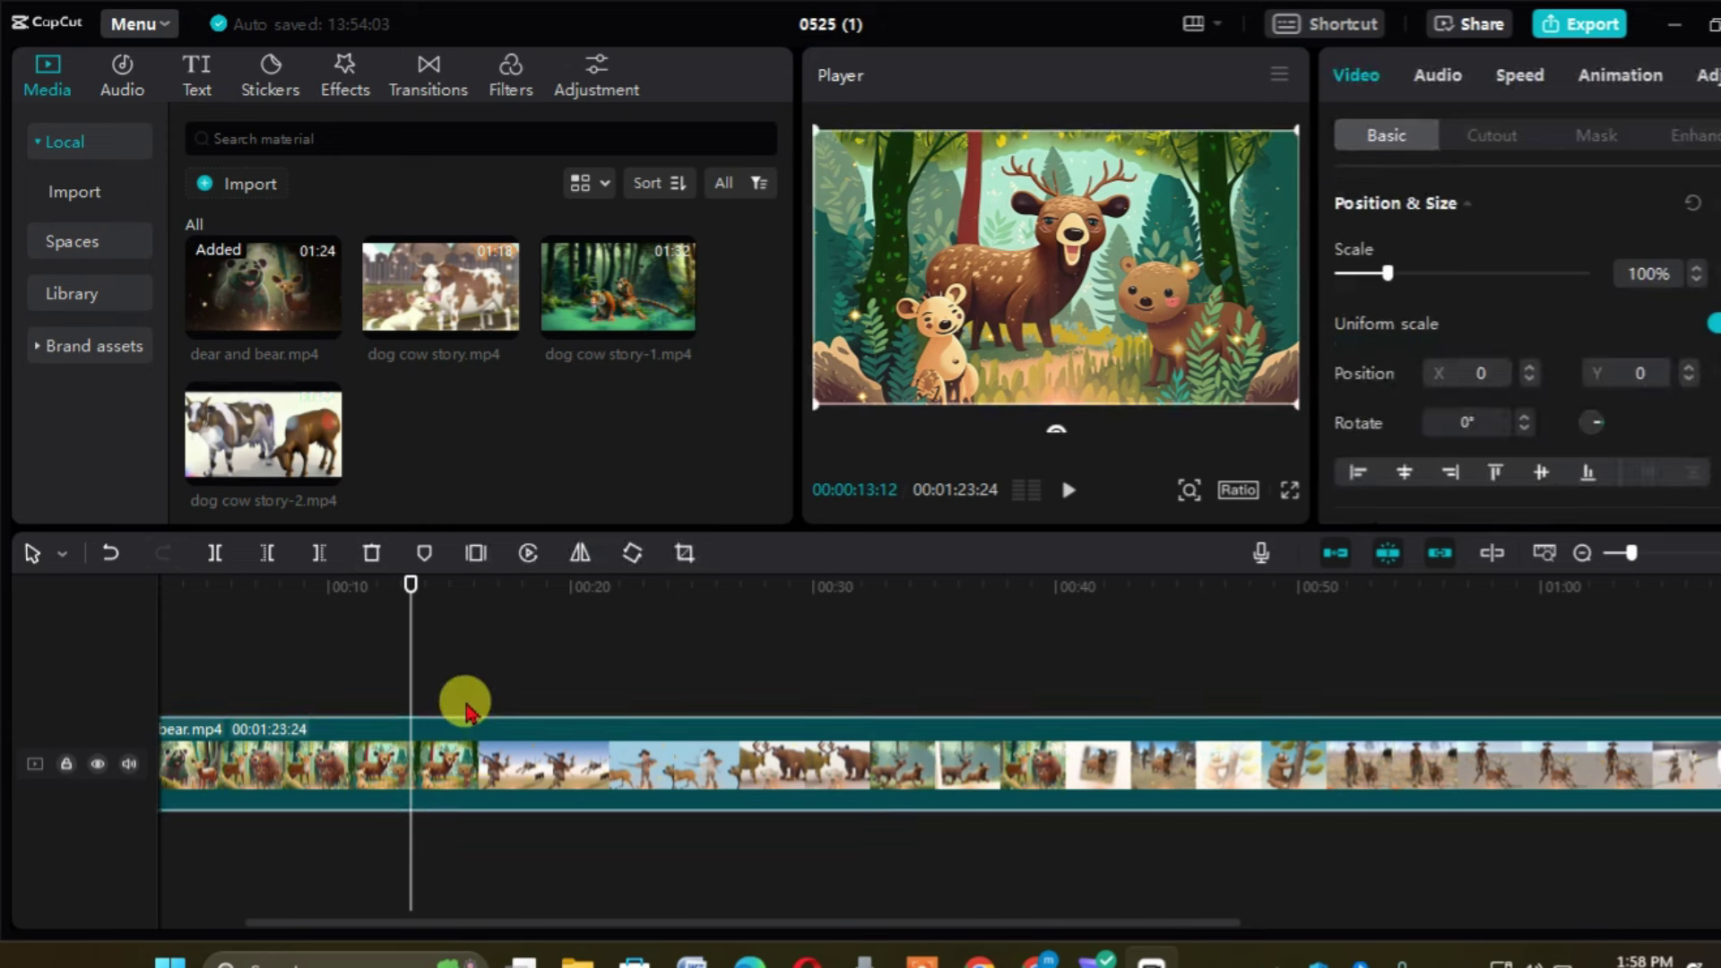
left_click(63, 554)
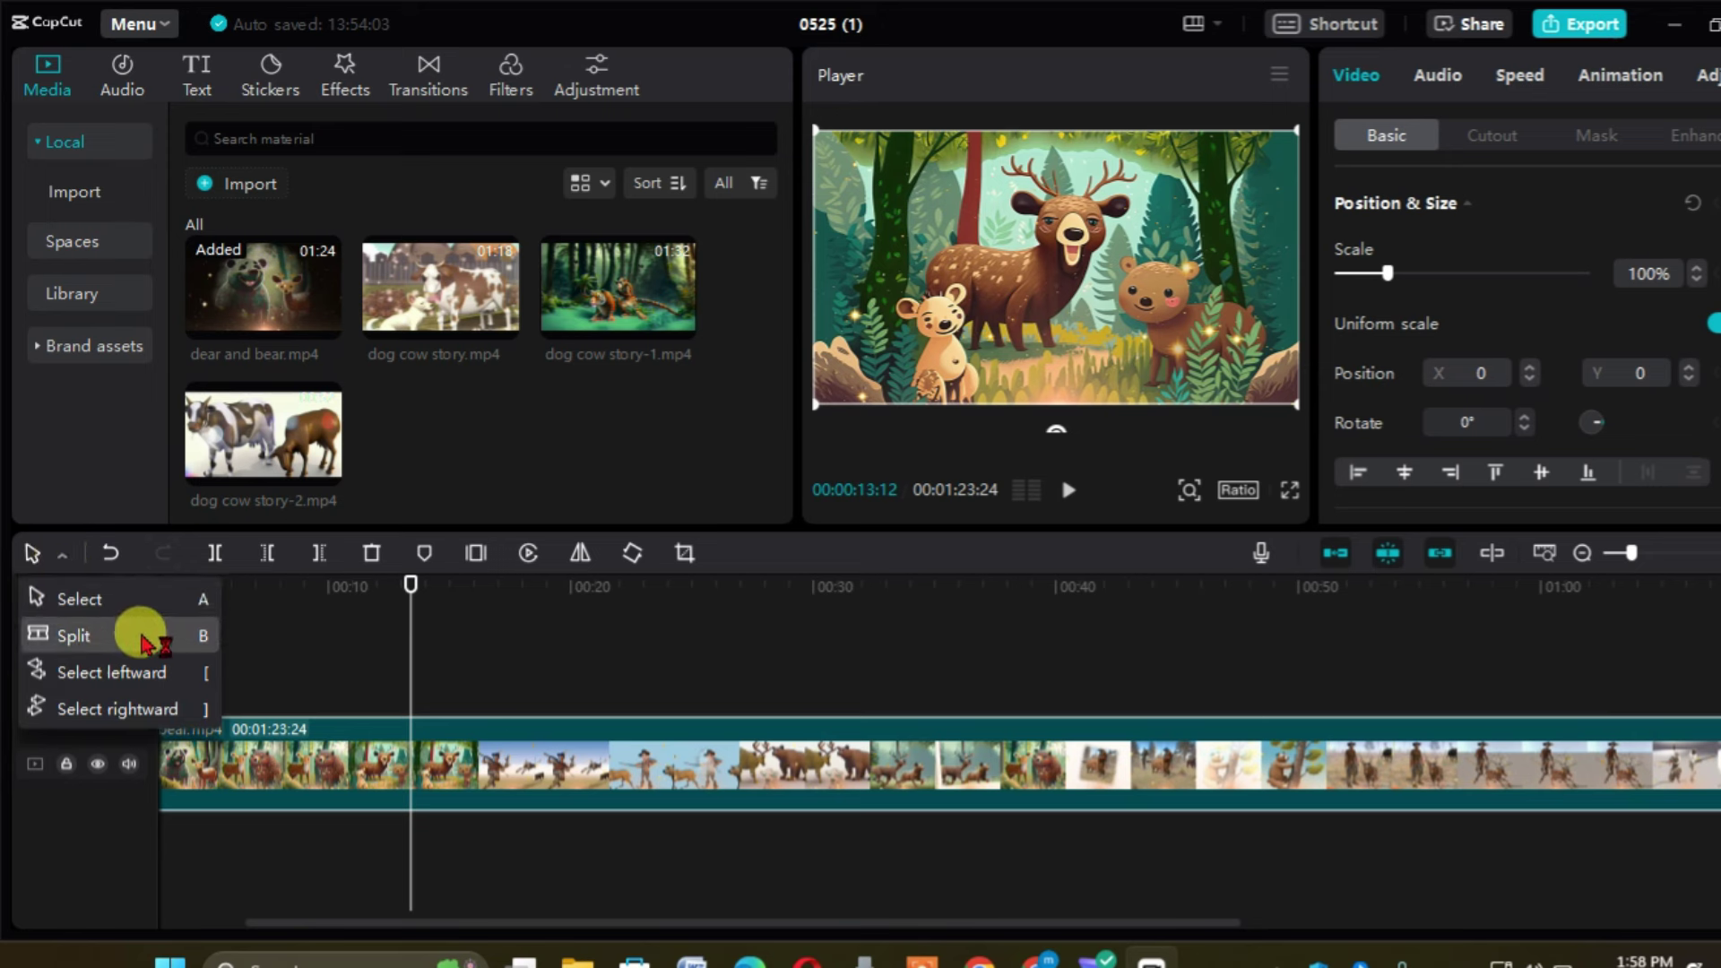
left_click(446, 744)
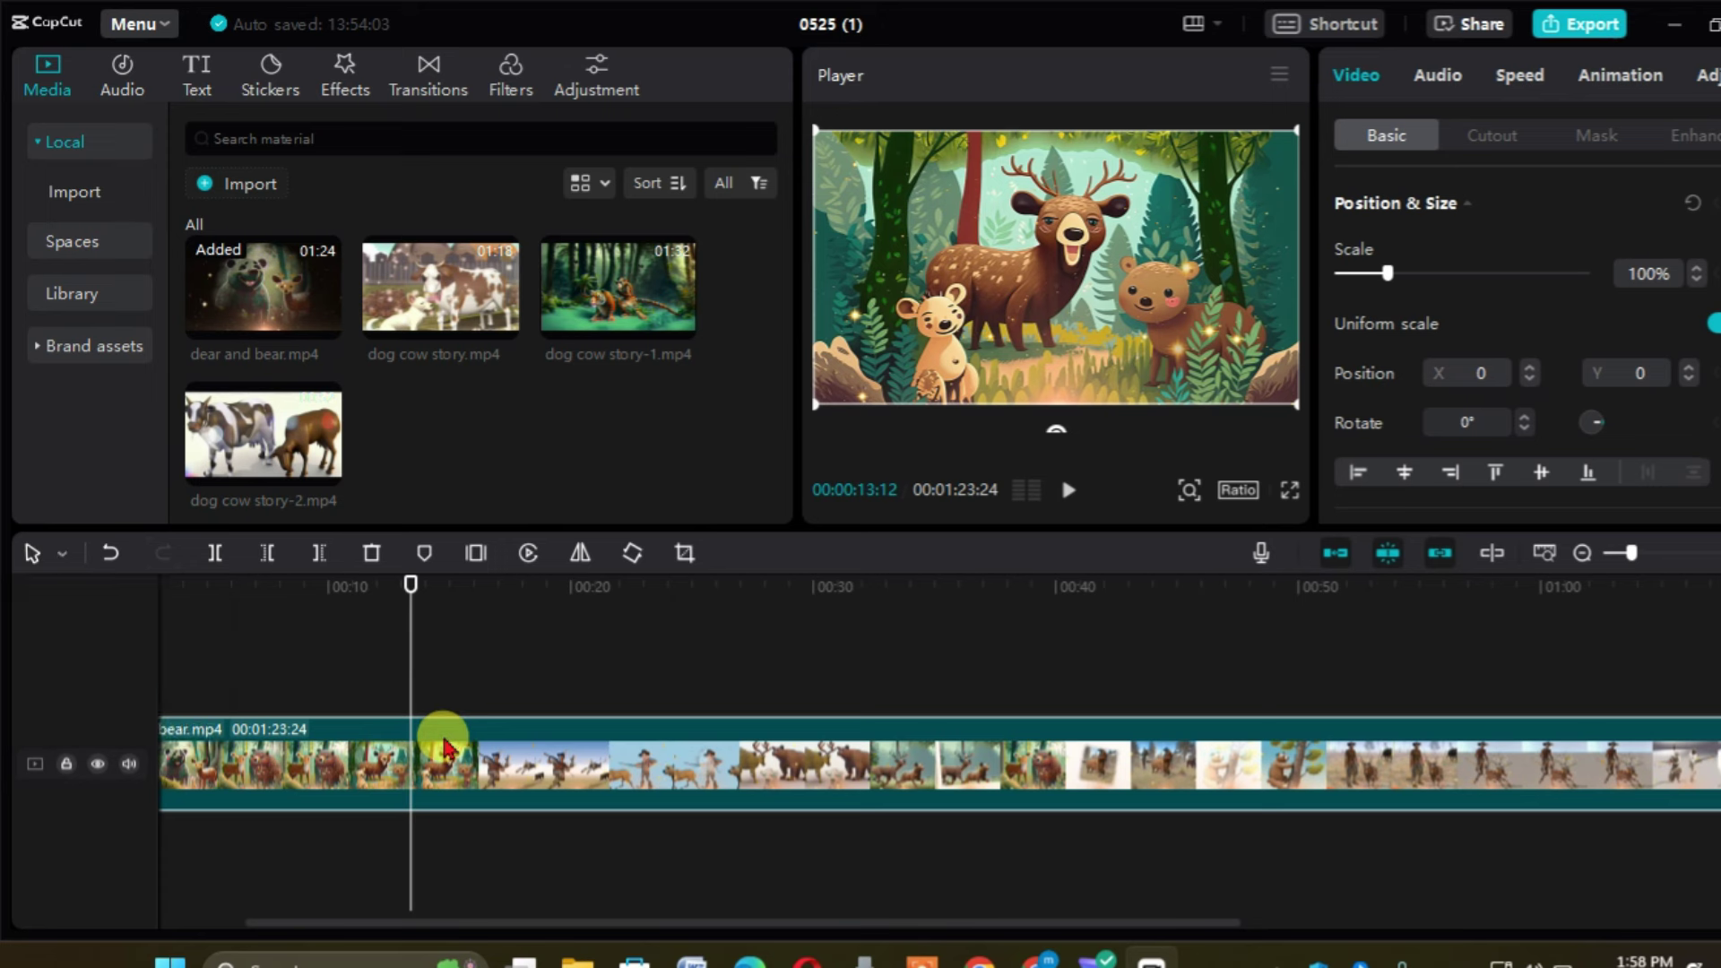
key("b")
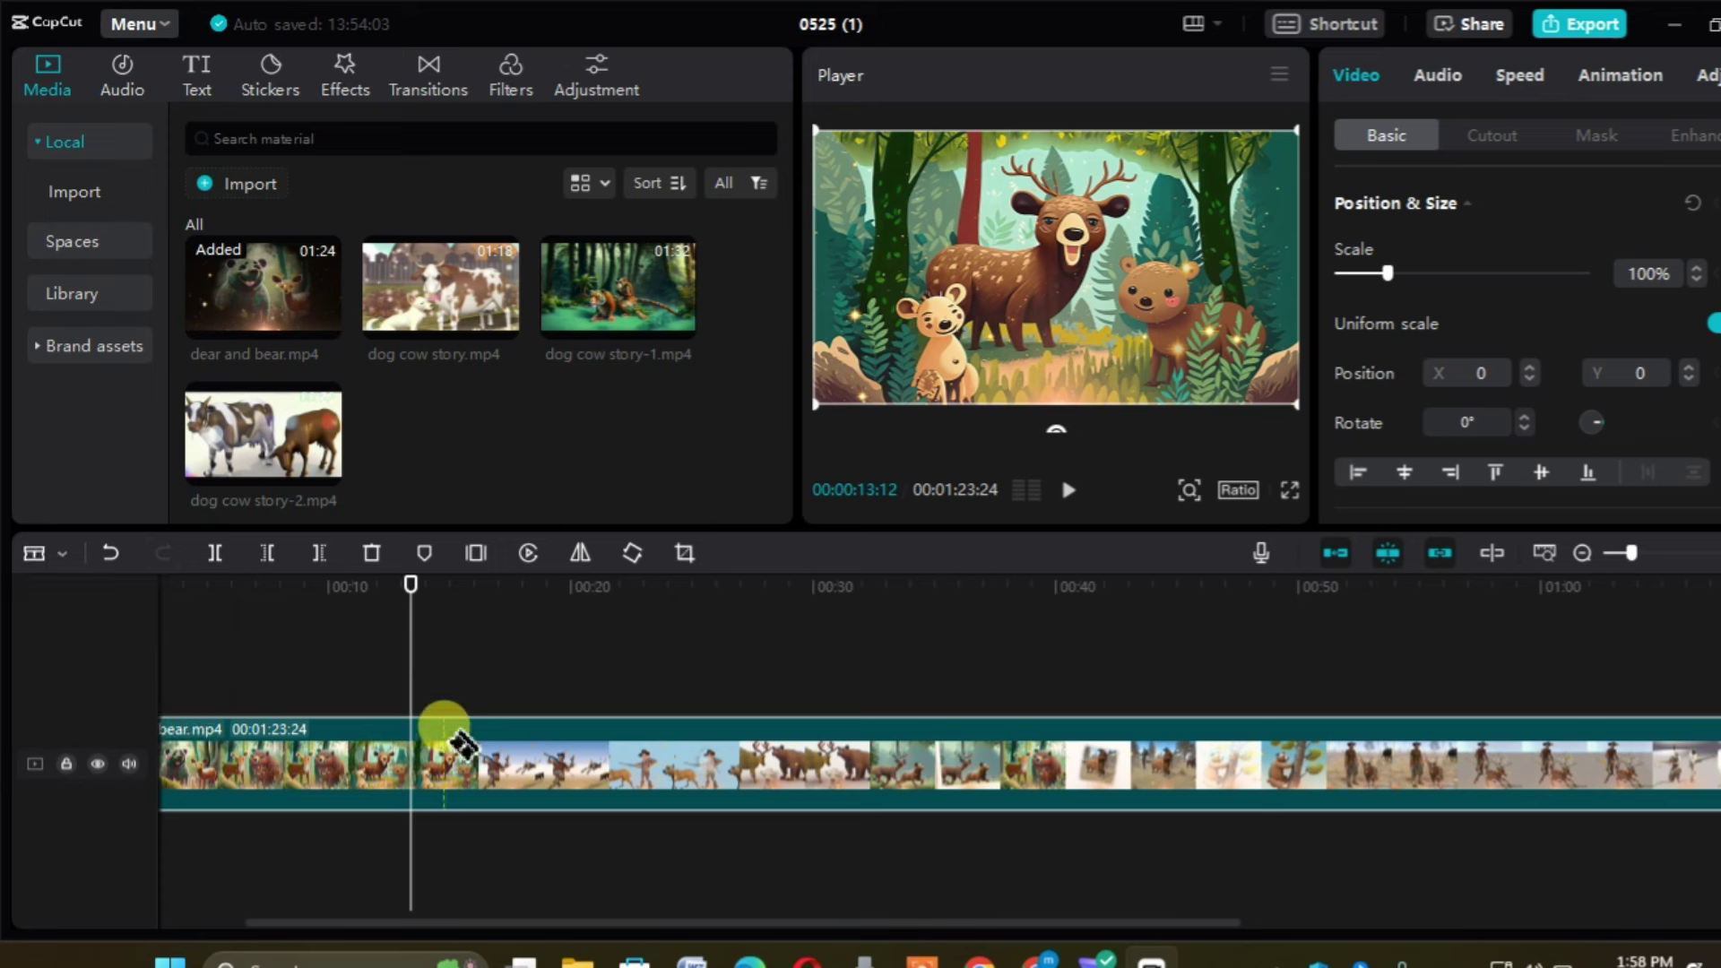
left_click(415, 764)
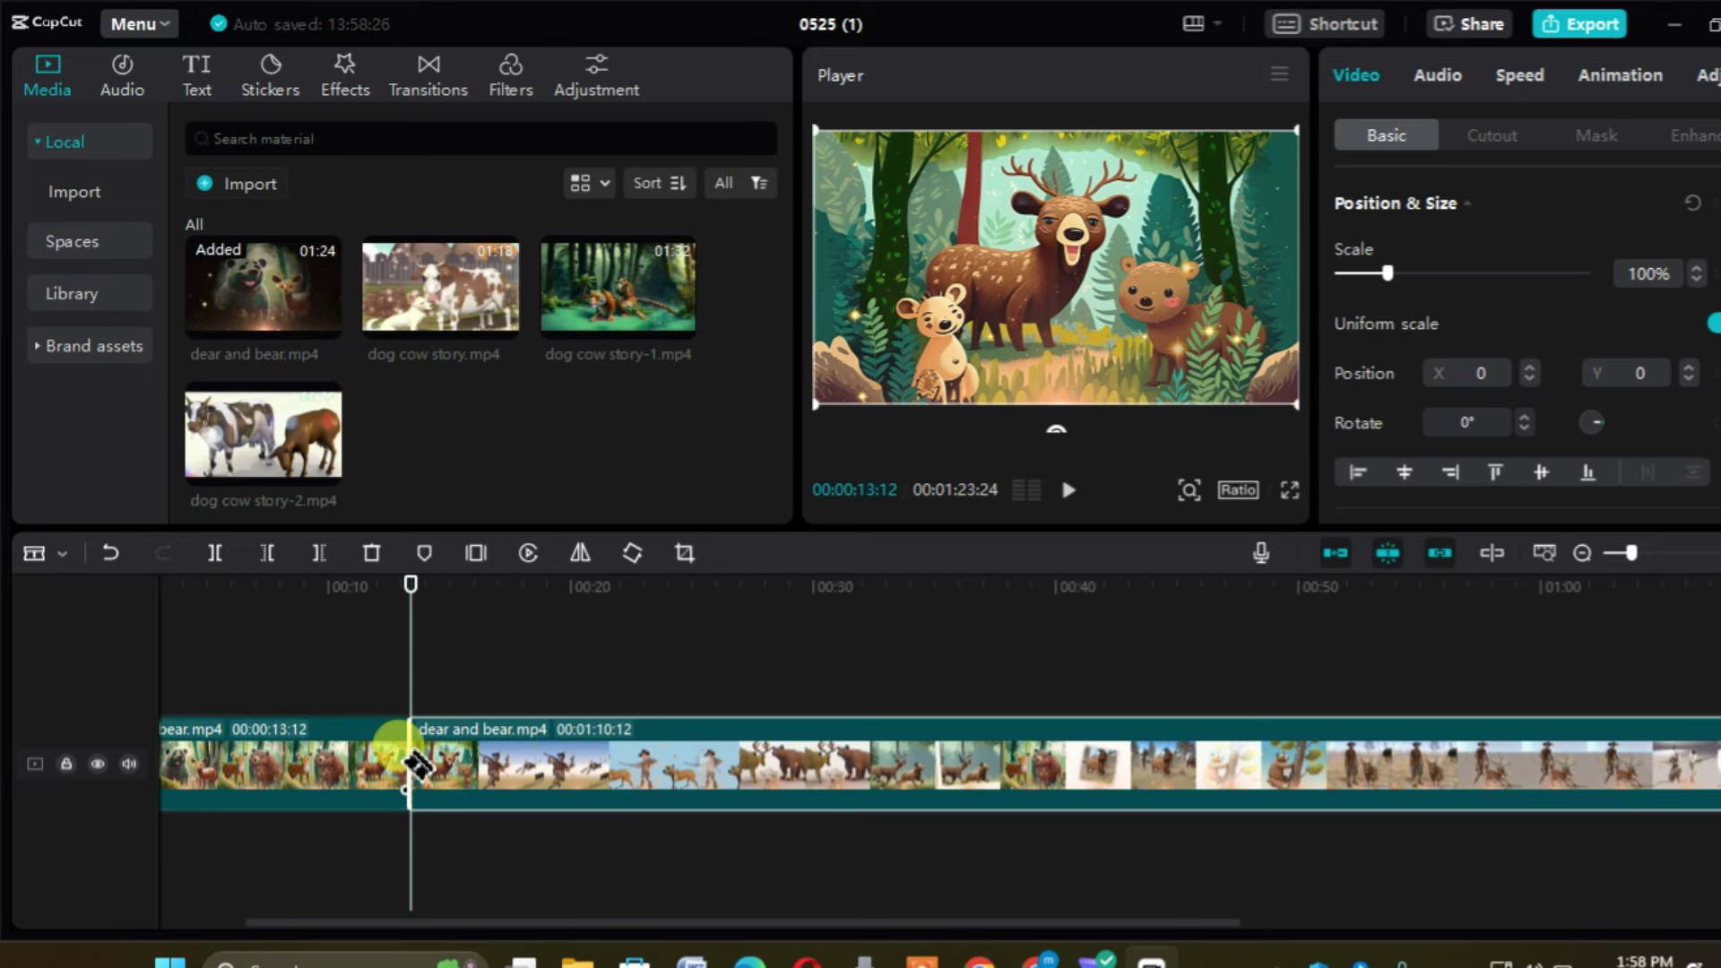
- Play on from the first cut and split the clip again at 00:00:17:14
key("space")
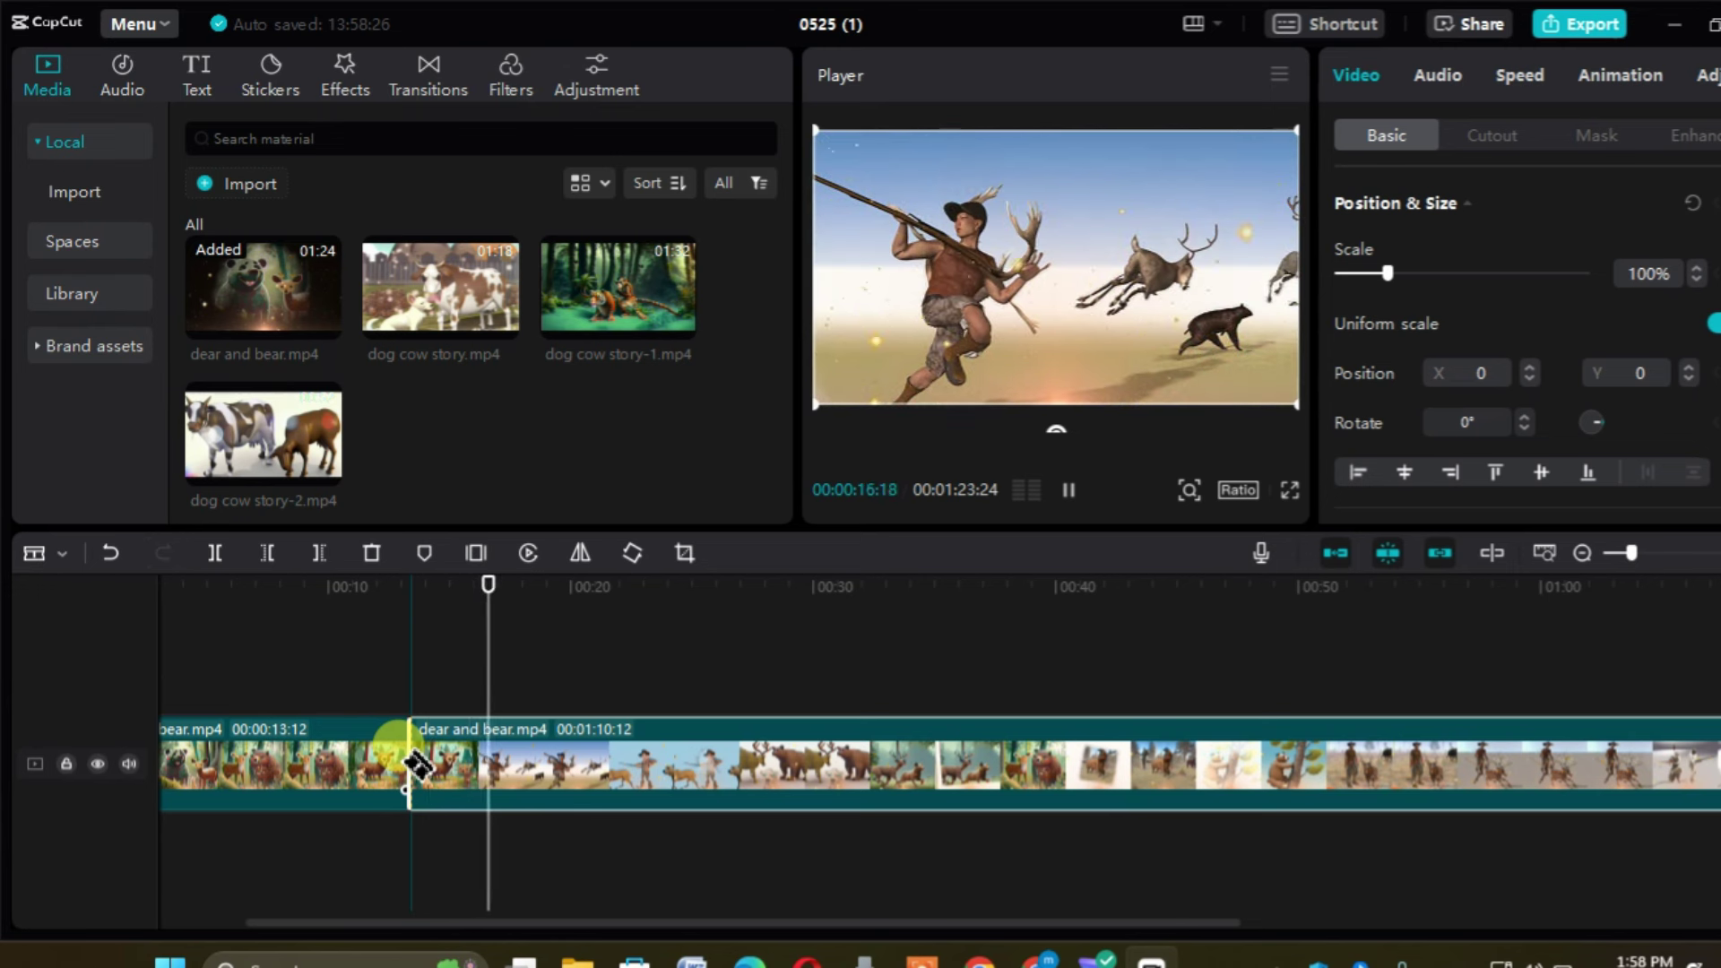
key("space")
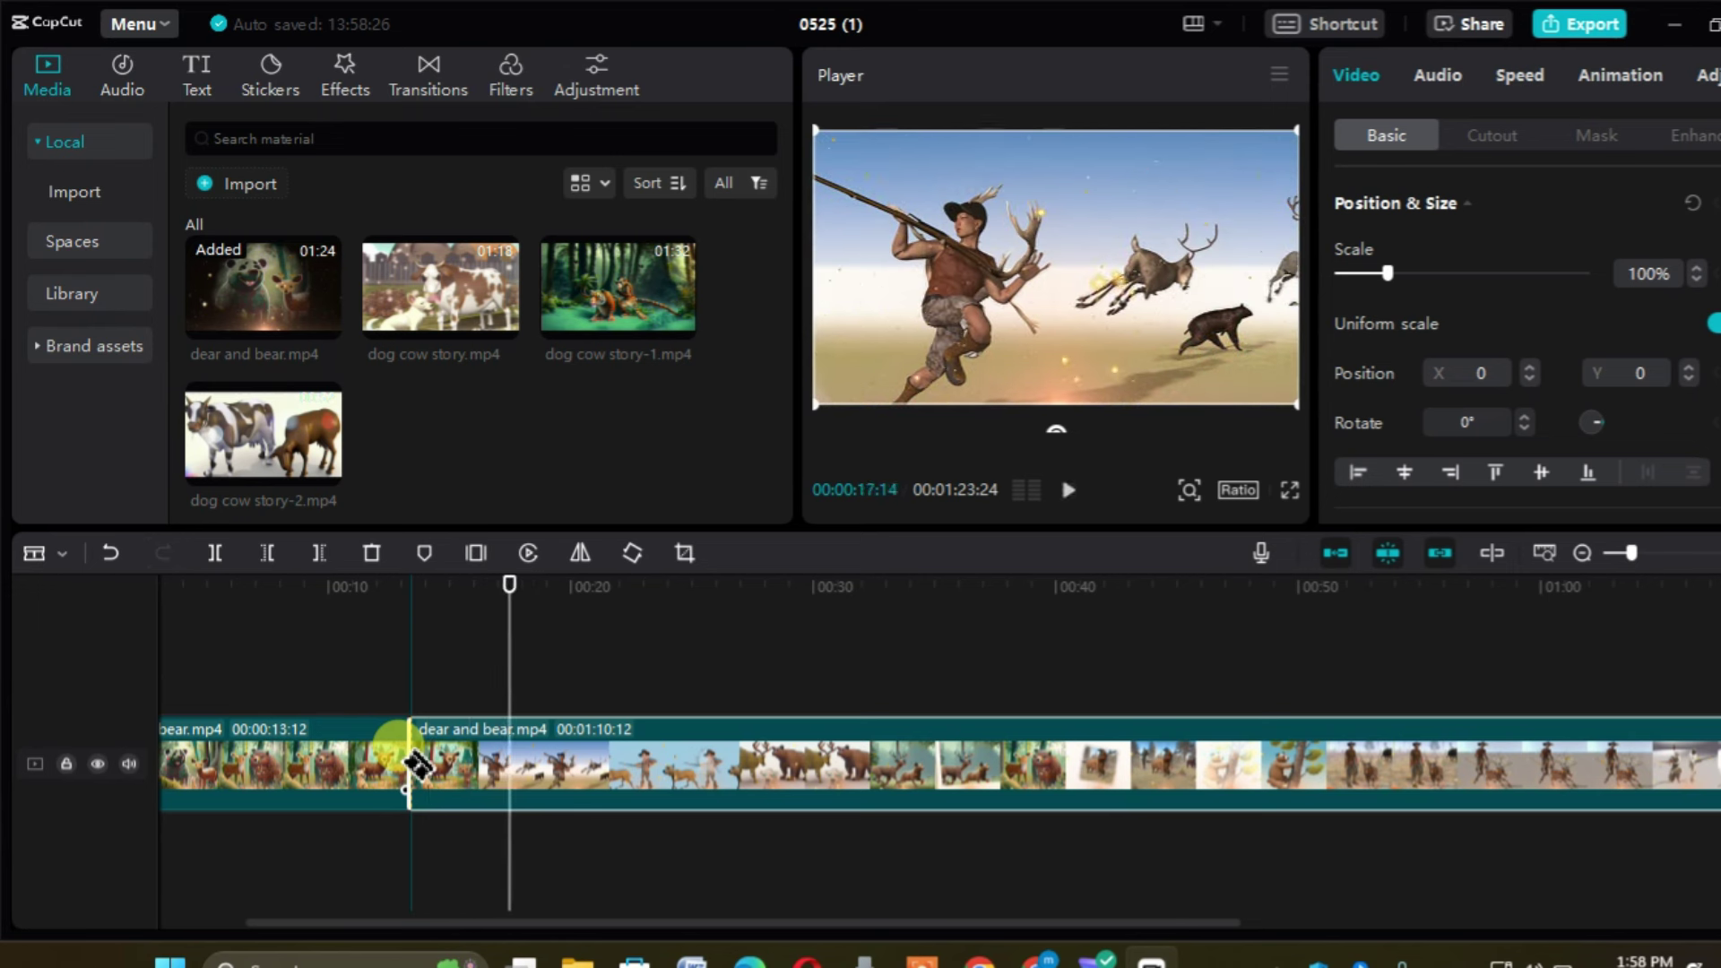
left_click(516, 778)
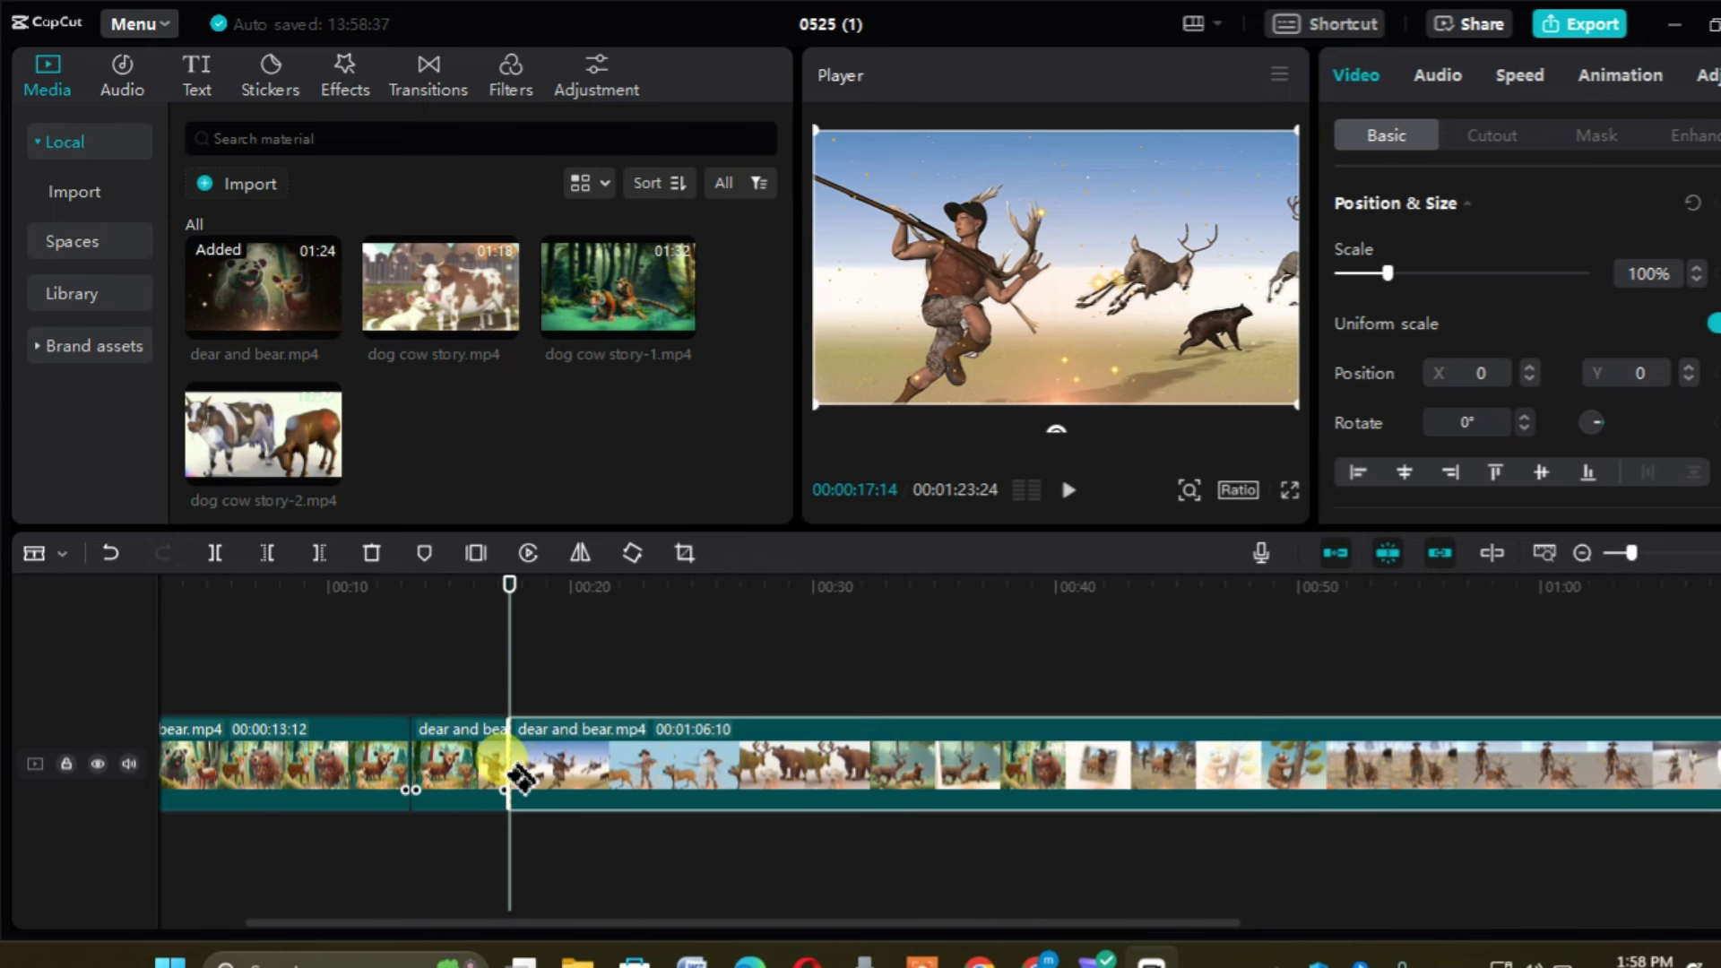
left_click(518, 773)
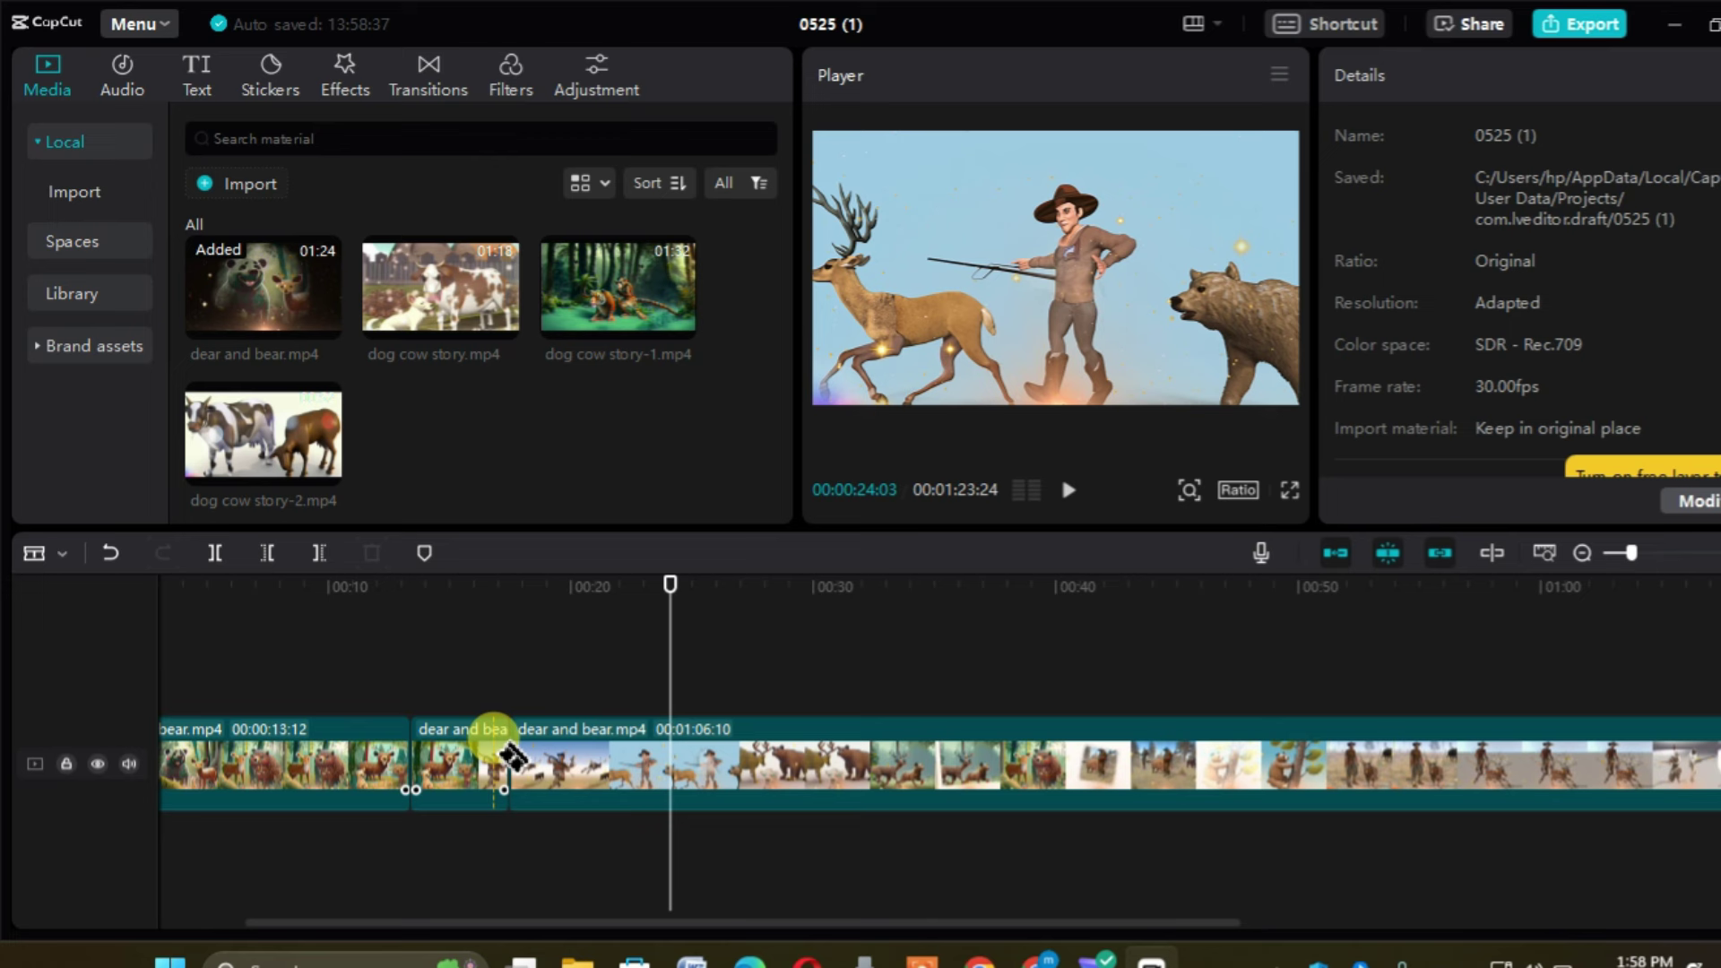
- Delete the short segment between the two cuts and return the playhead to the start of the timeline
key("a")
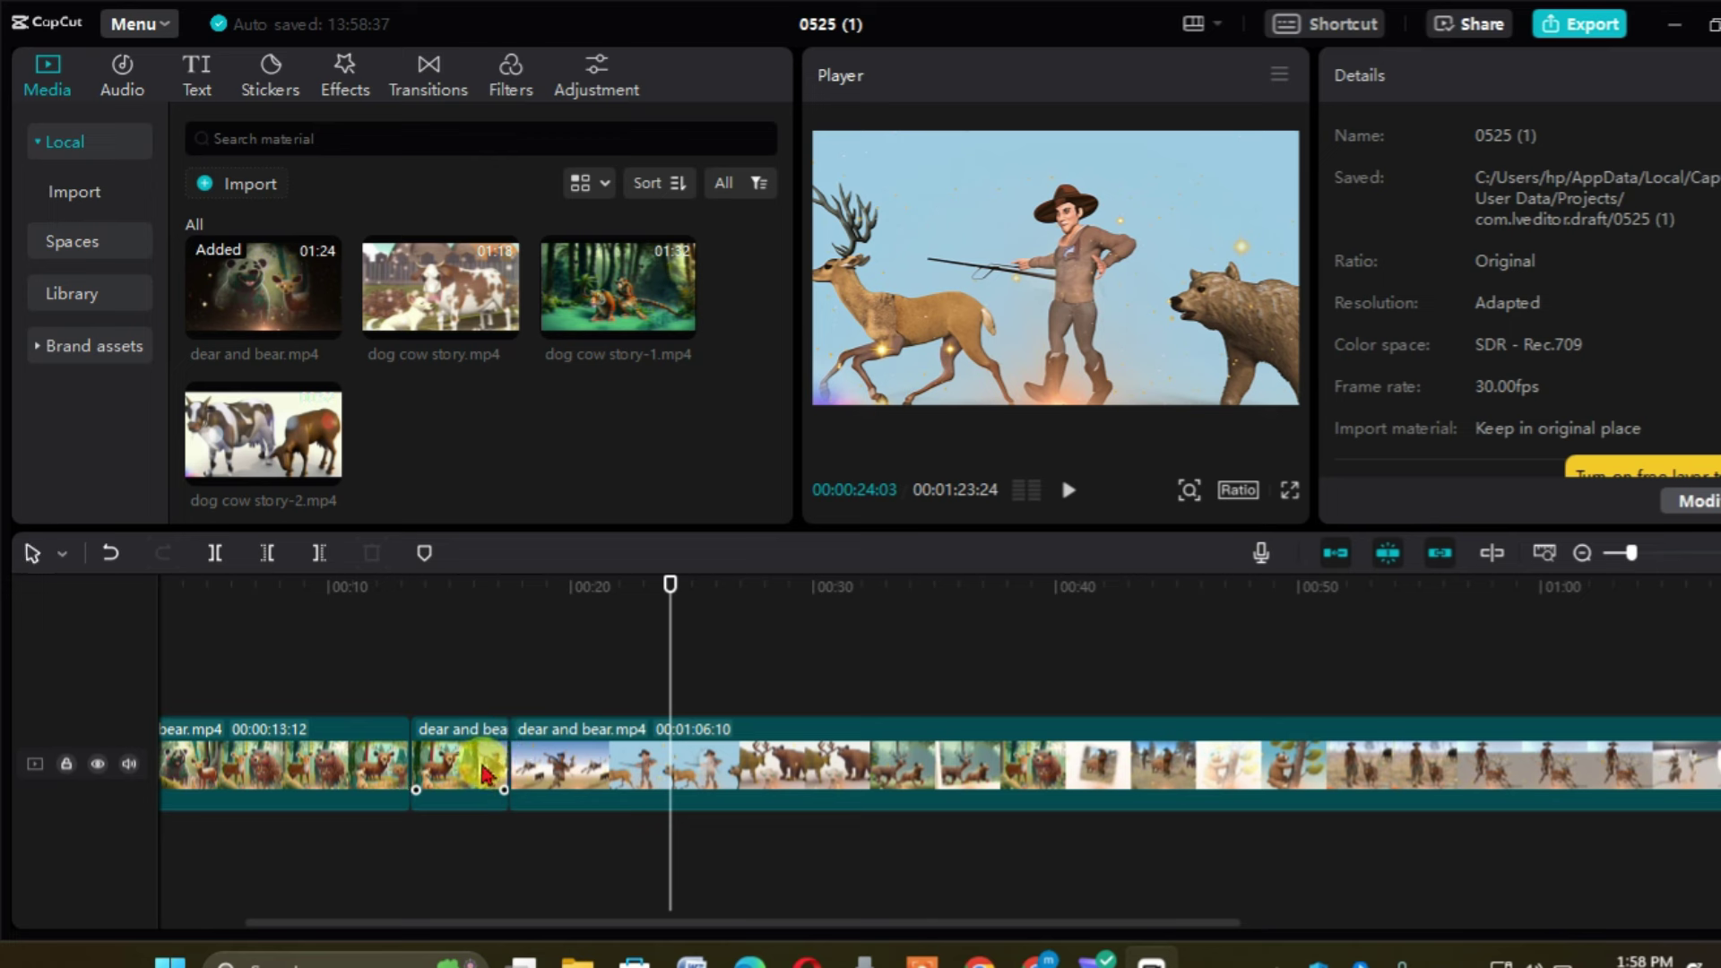
left_click(484, 773)
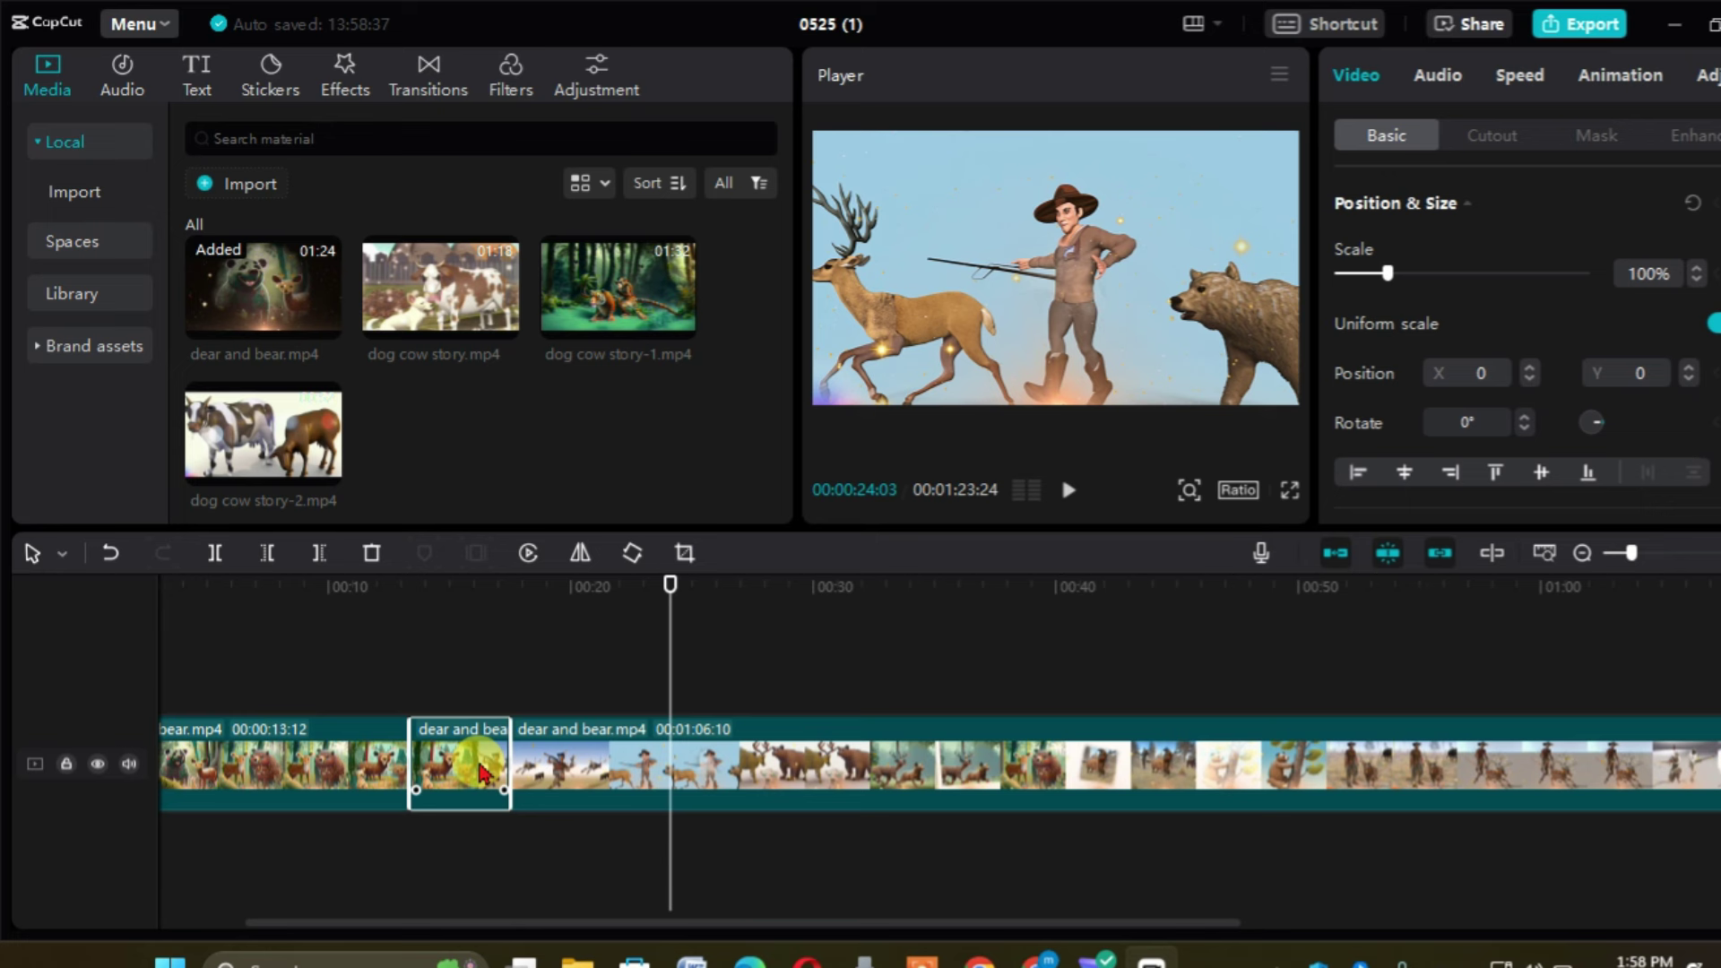
key("Delete")
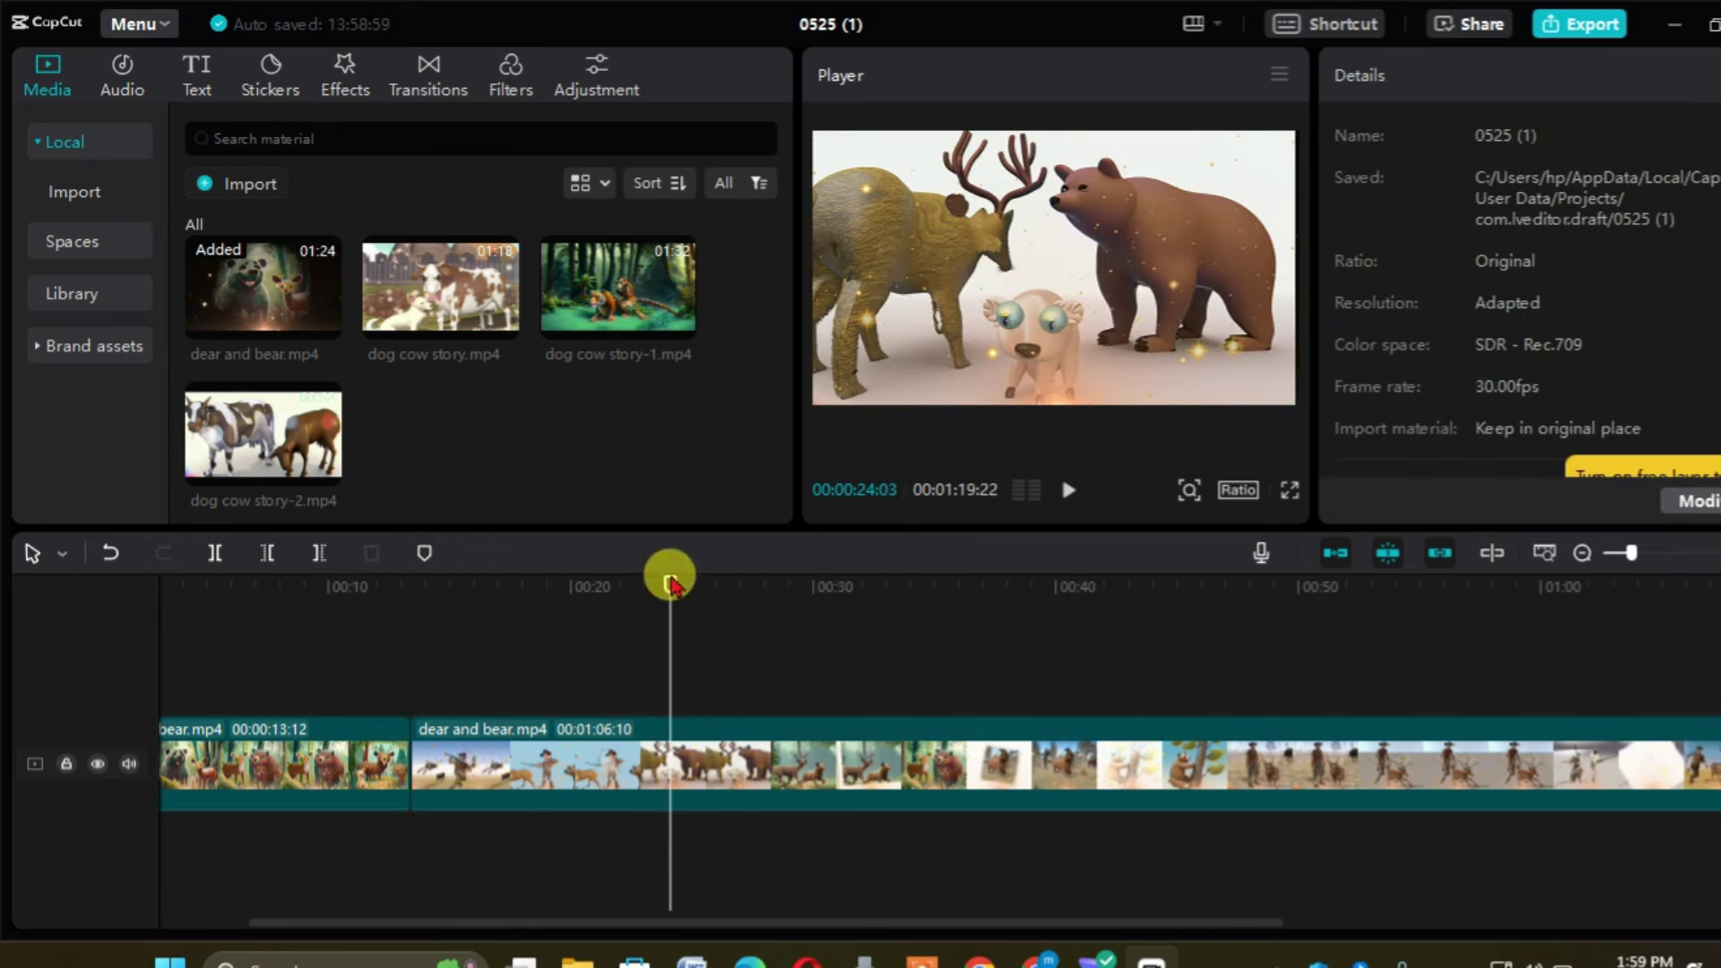
left_click_drag(672, 583, 696, 692)
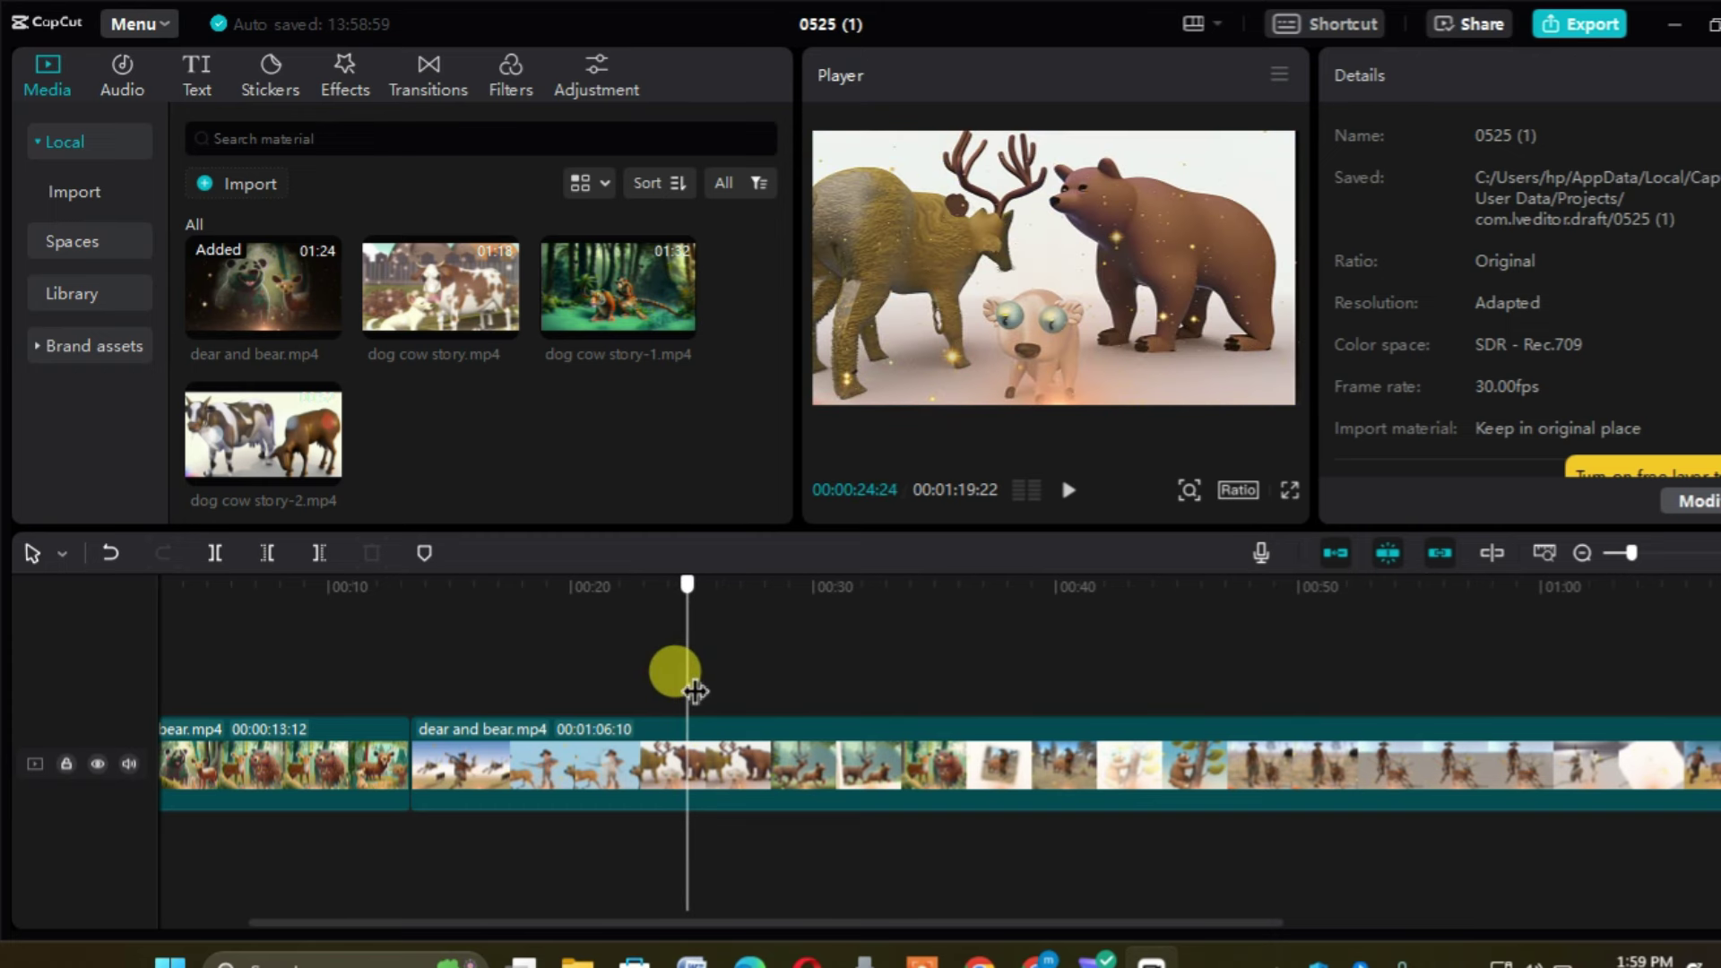
left_click_drag(695, 691, 222, 712)
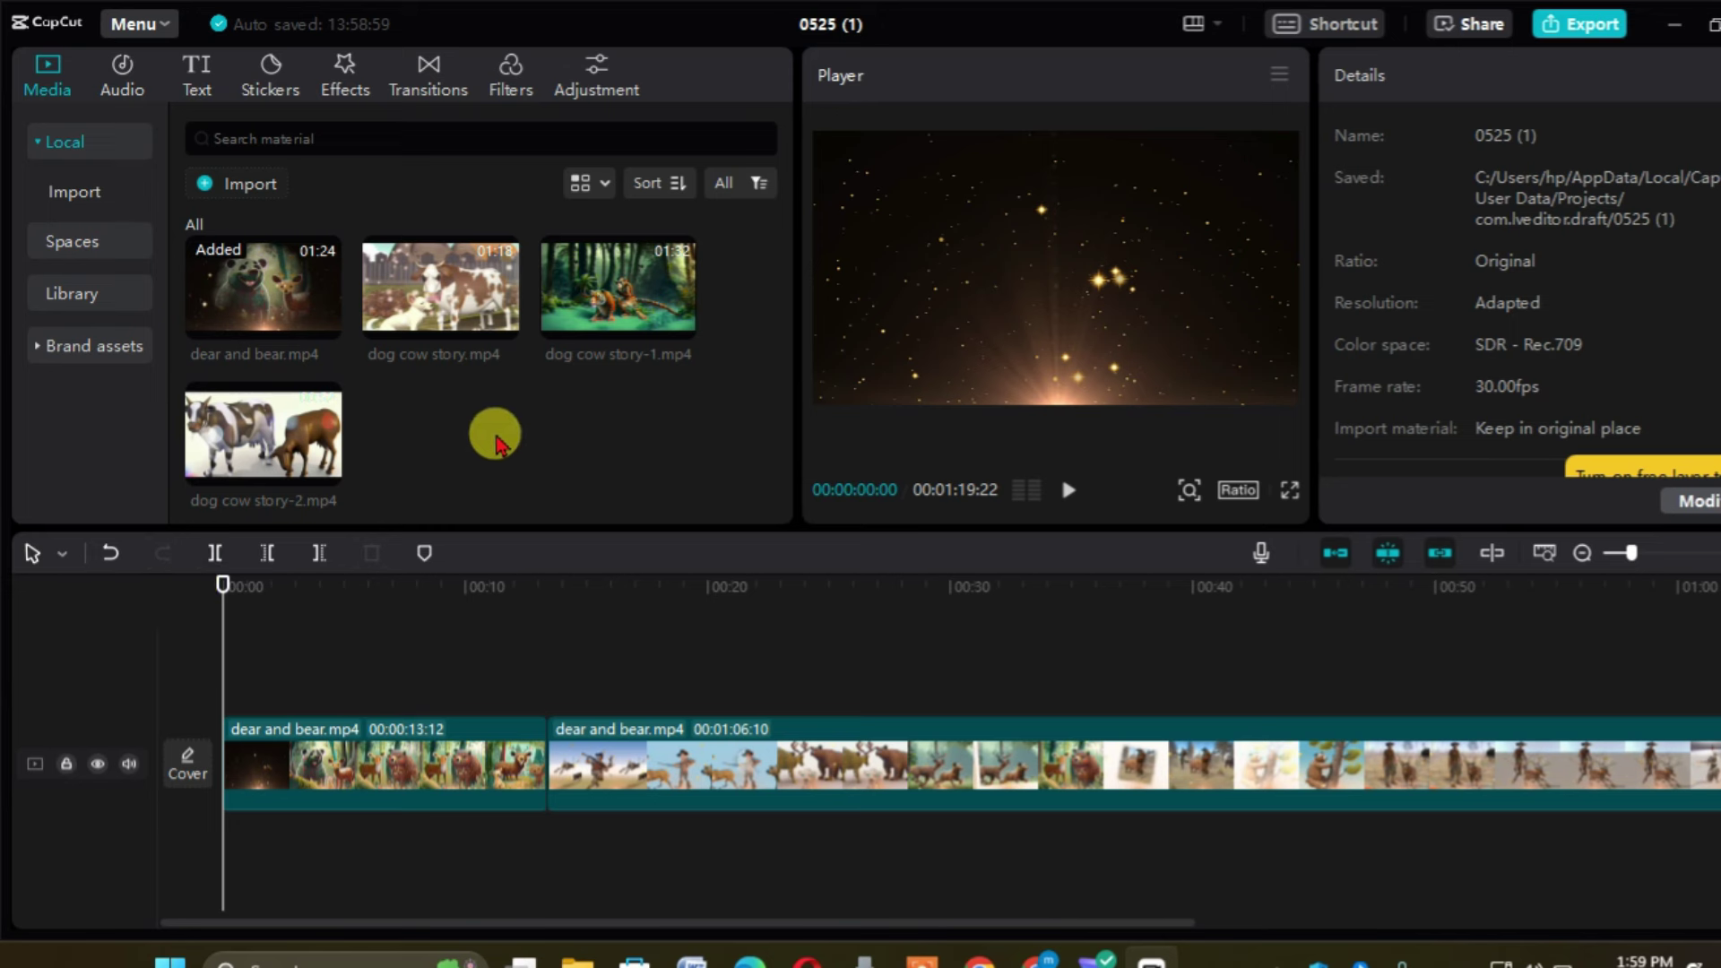
left_click(226, 187)
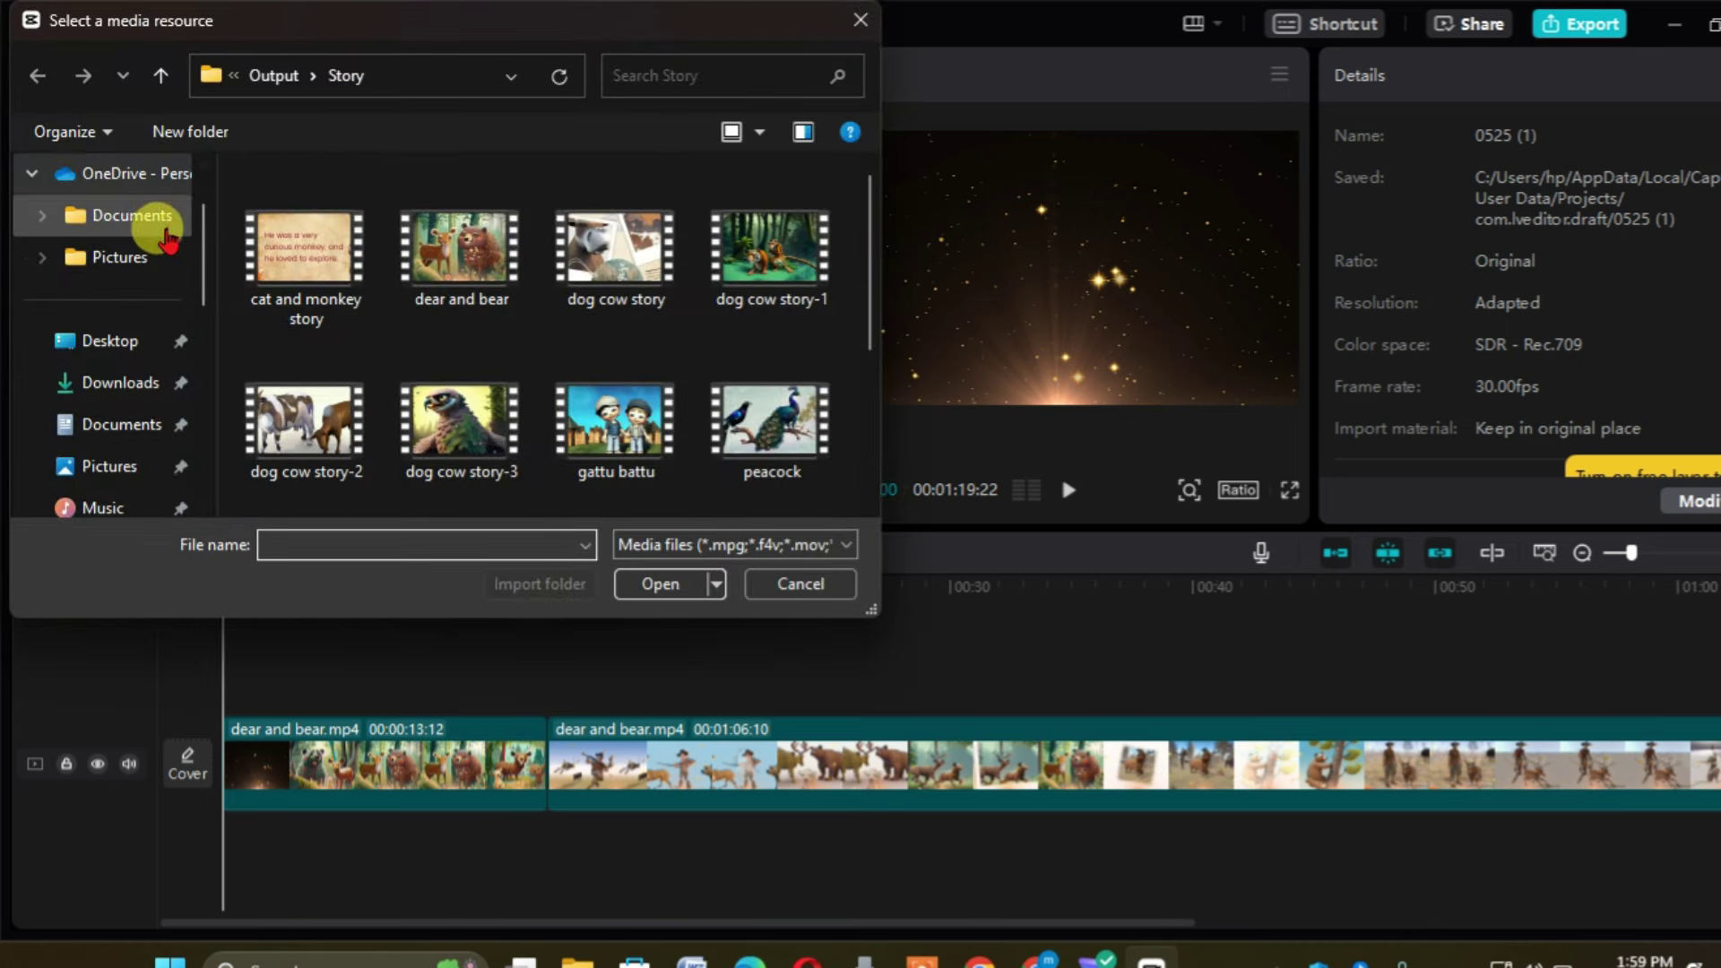
left_click(94, 505)
left_click(793, 581)
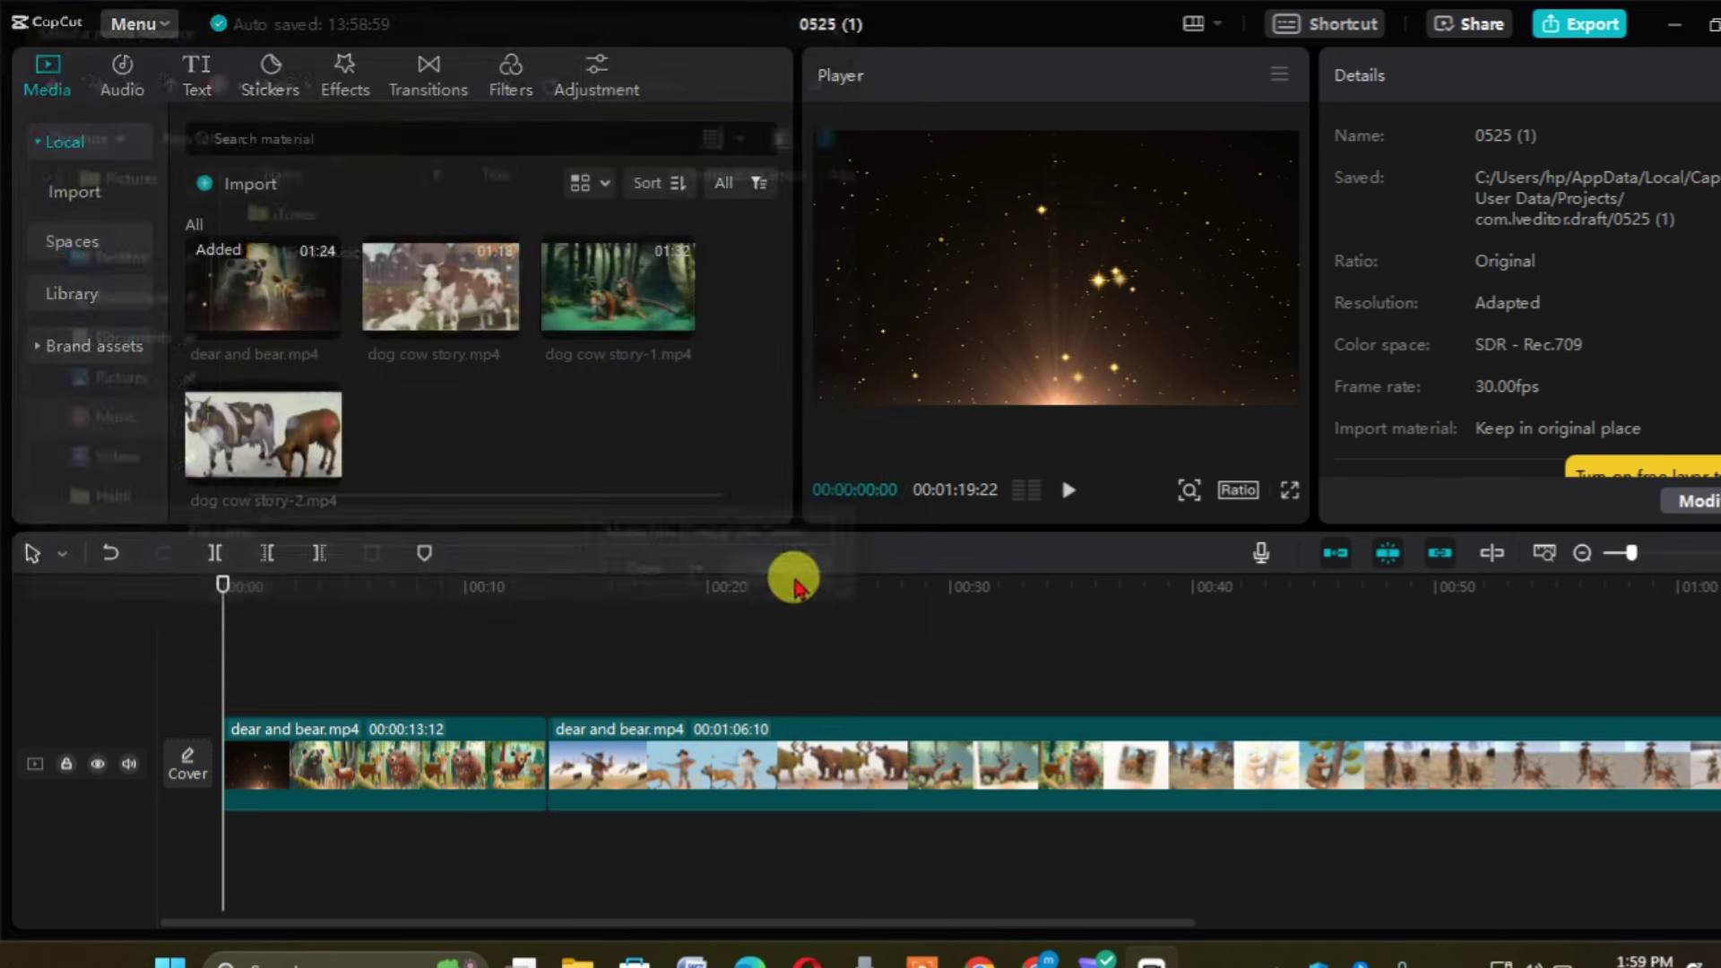
- Download the first three Vlog music tracks, starting with Rock and Roll Session
left_click(108, 80)
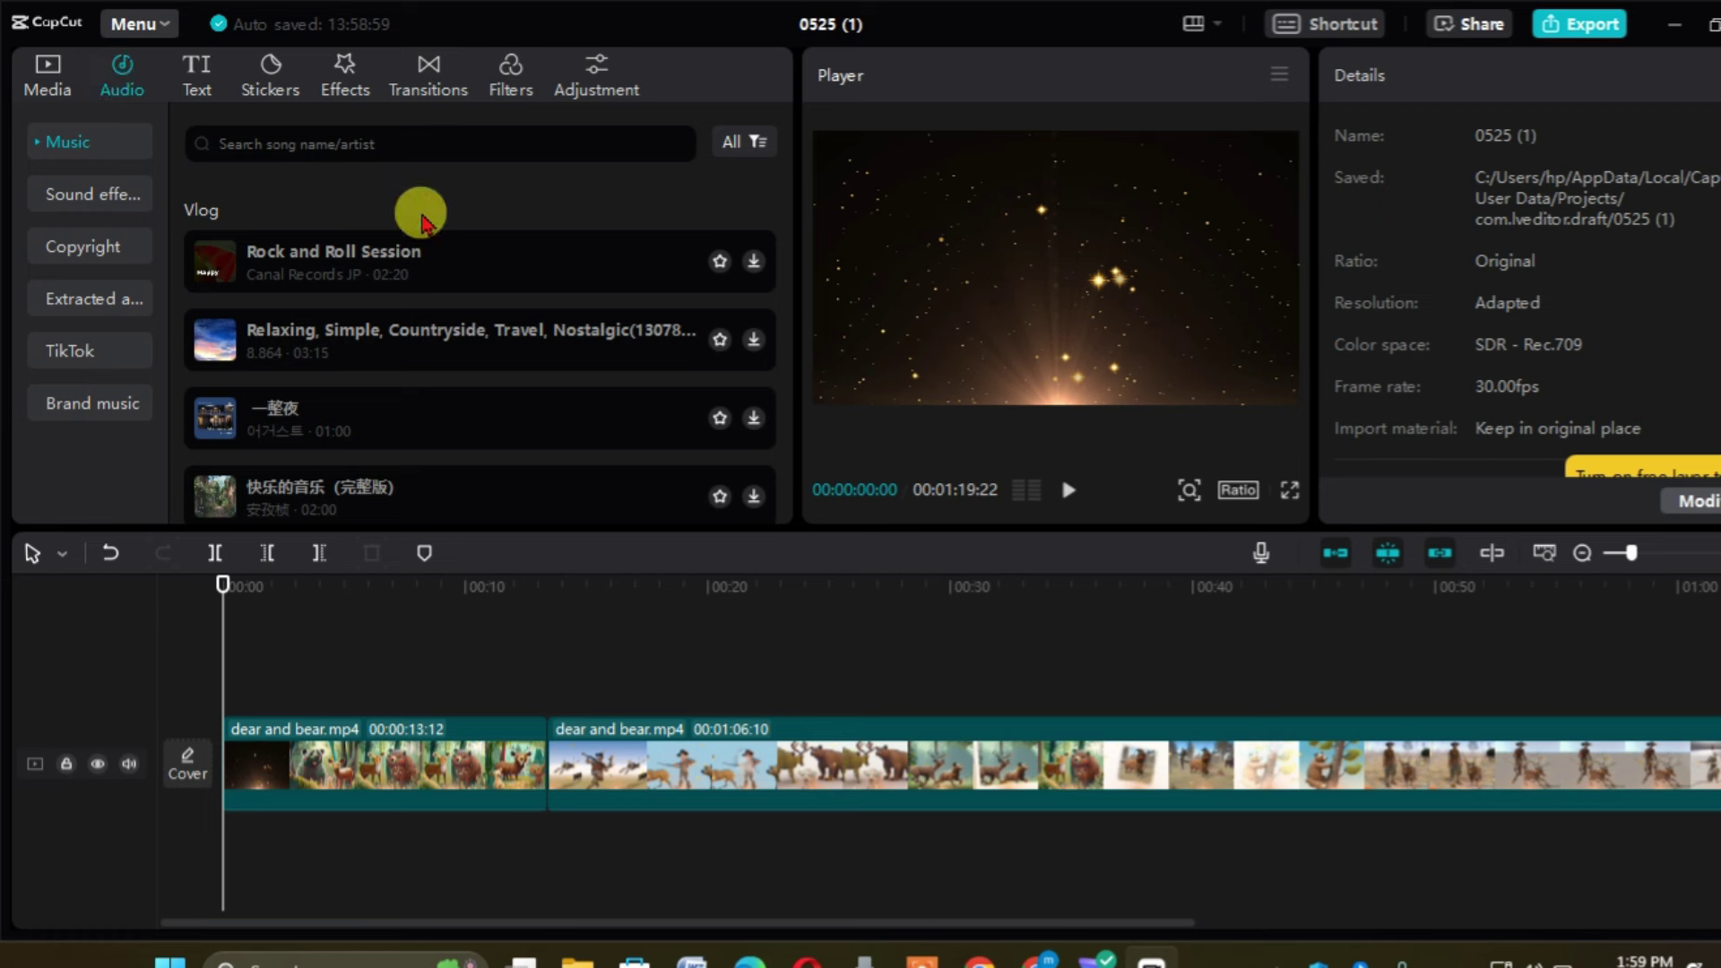
left_click(754, 262)
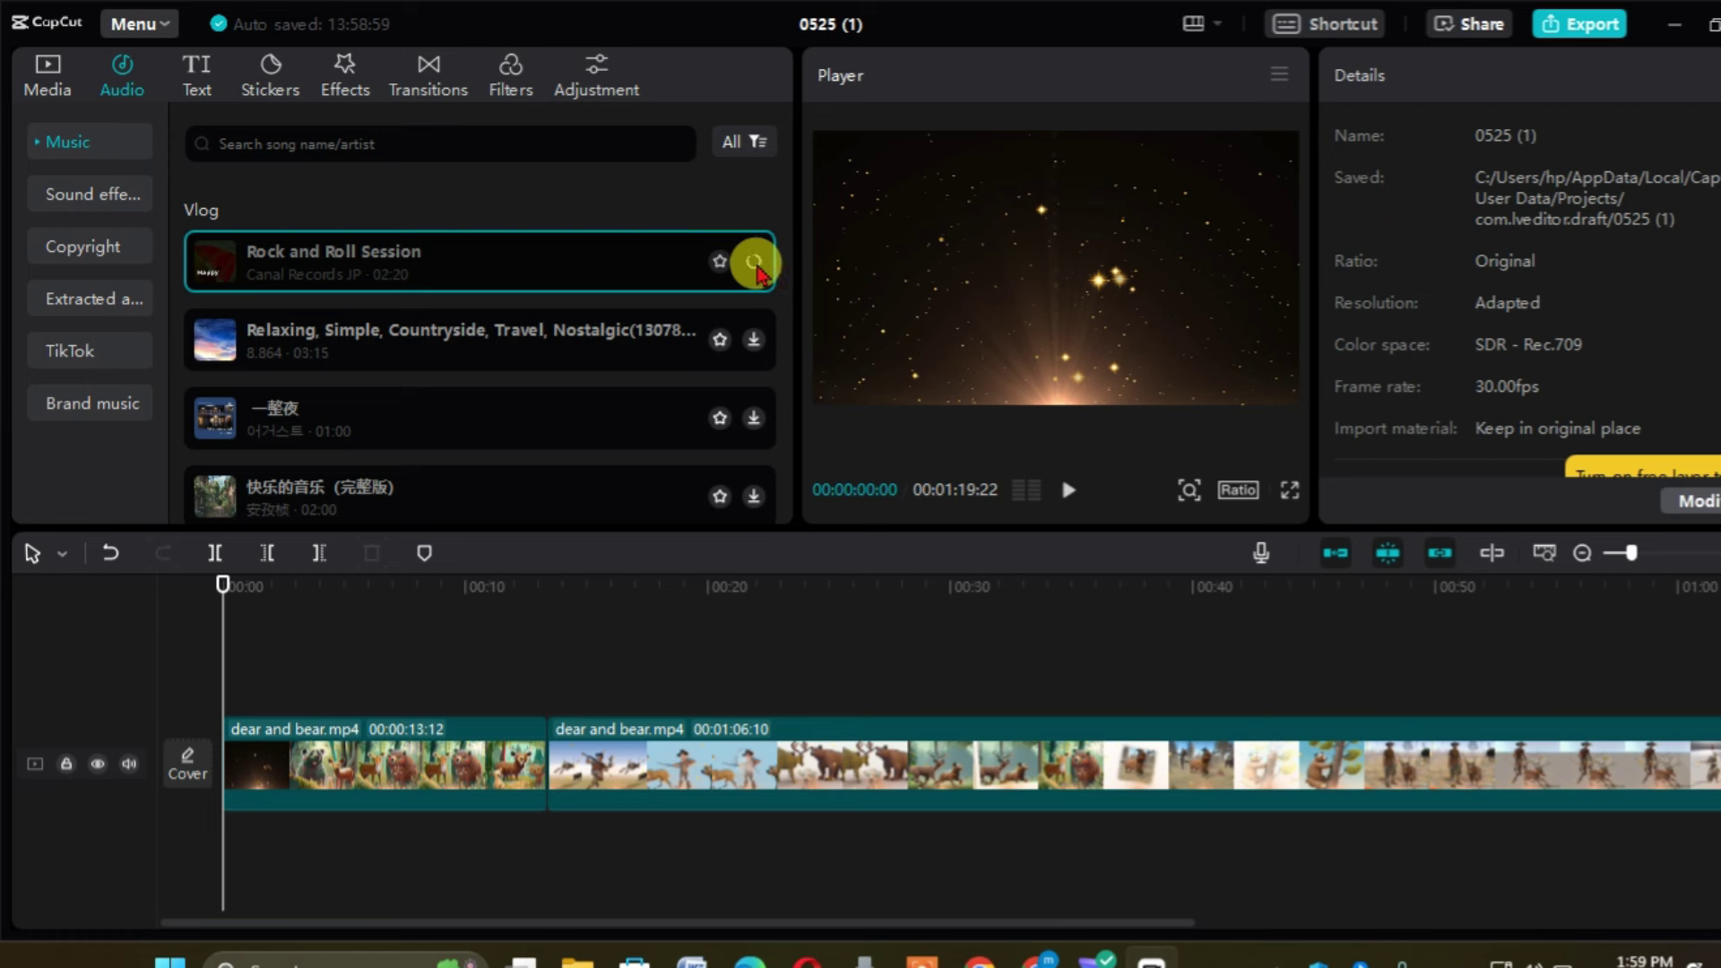
left_click(754, 340)
left_click(754, 418)
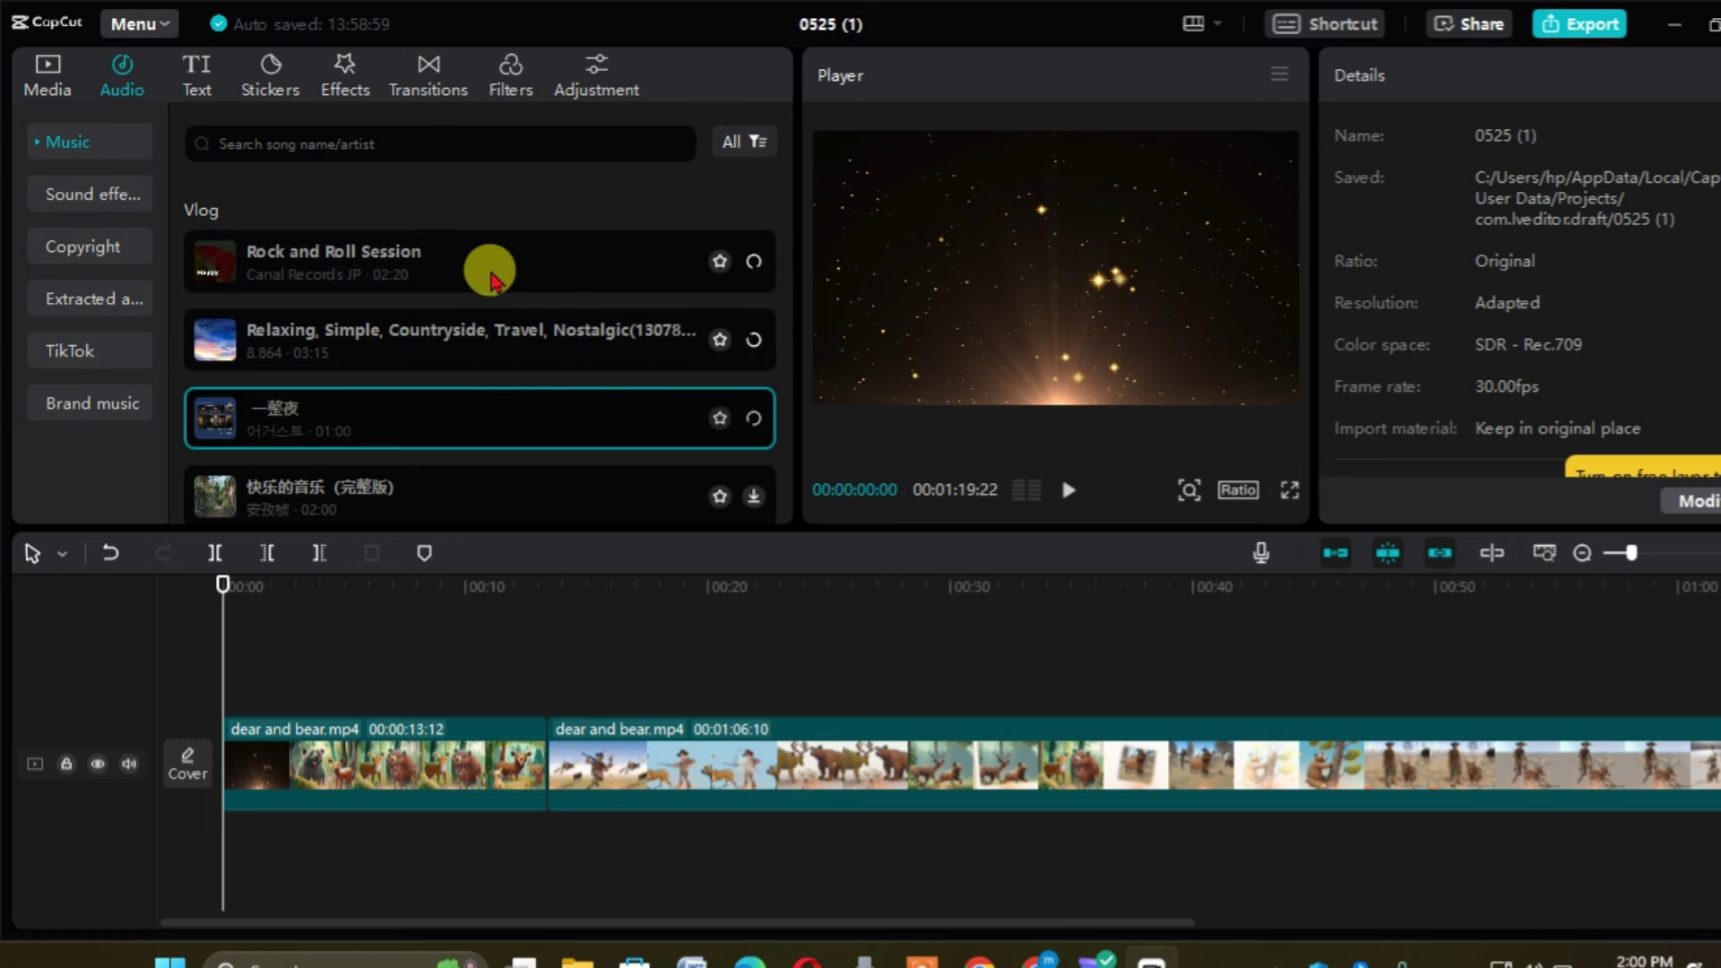
- Search the sound effects library for "camera"
left_click(83, 201)
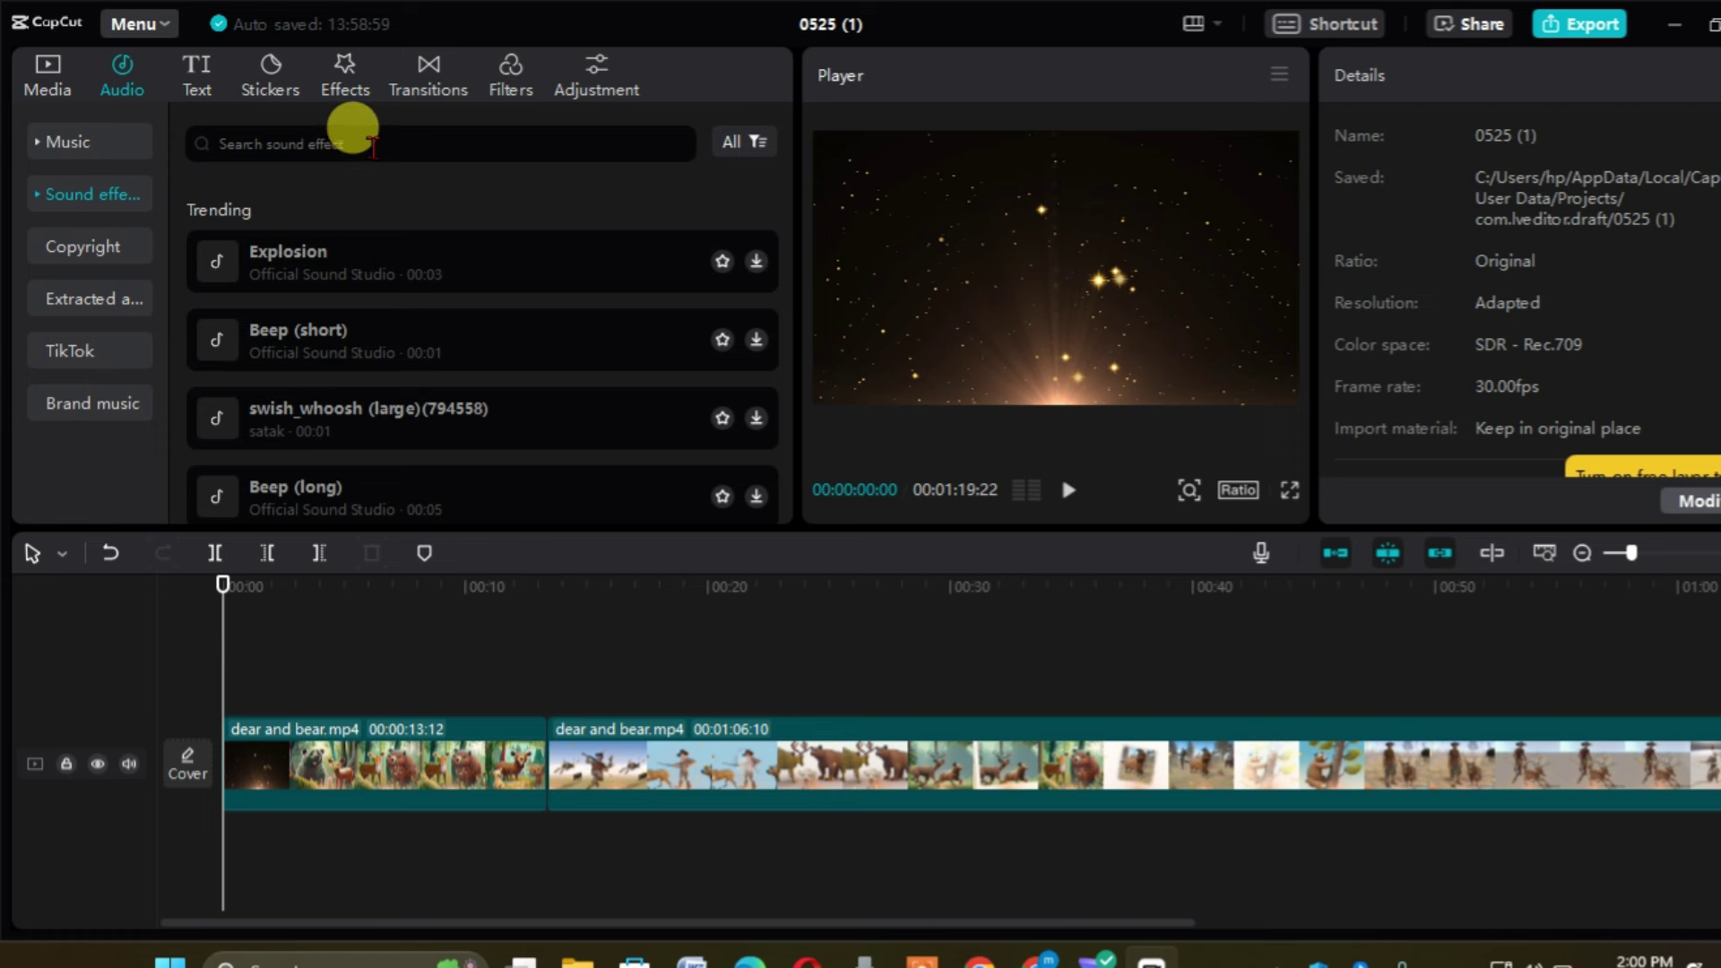
type("camera")
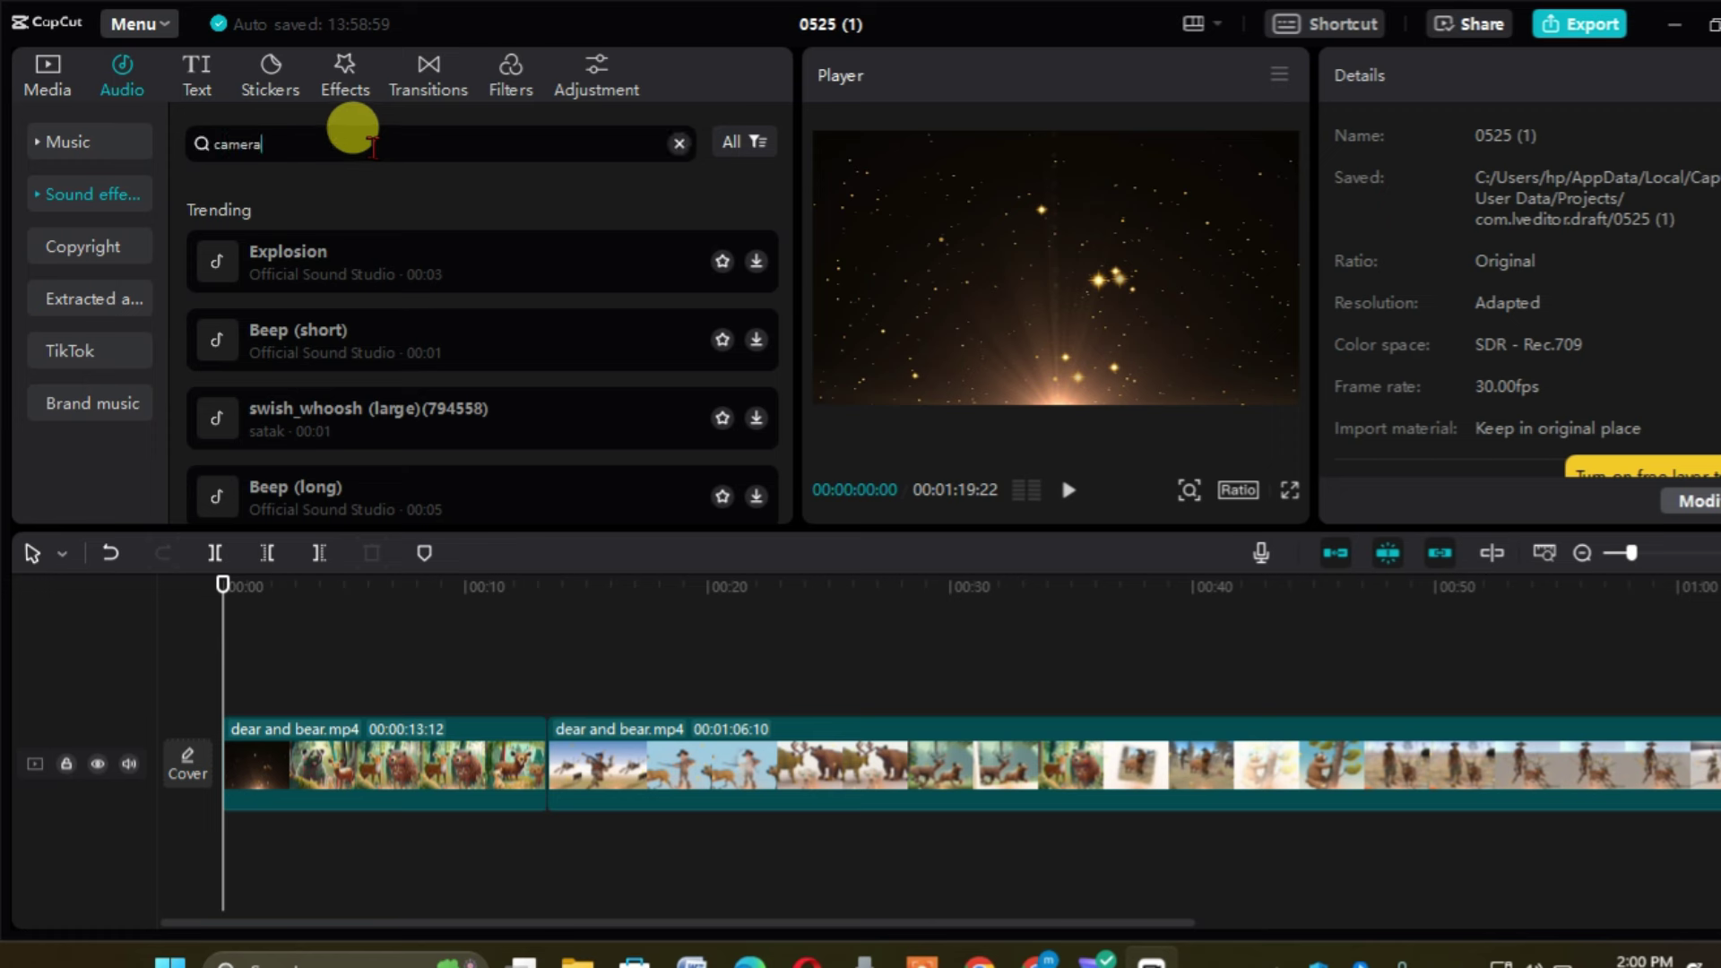
key("Return")
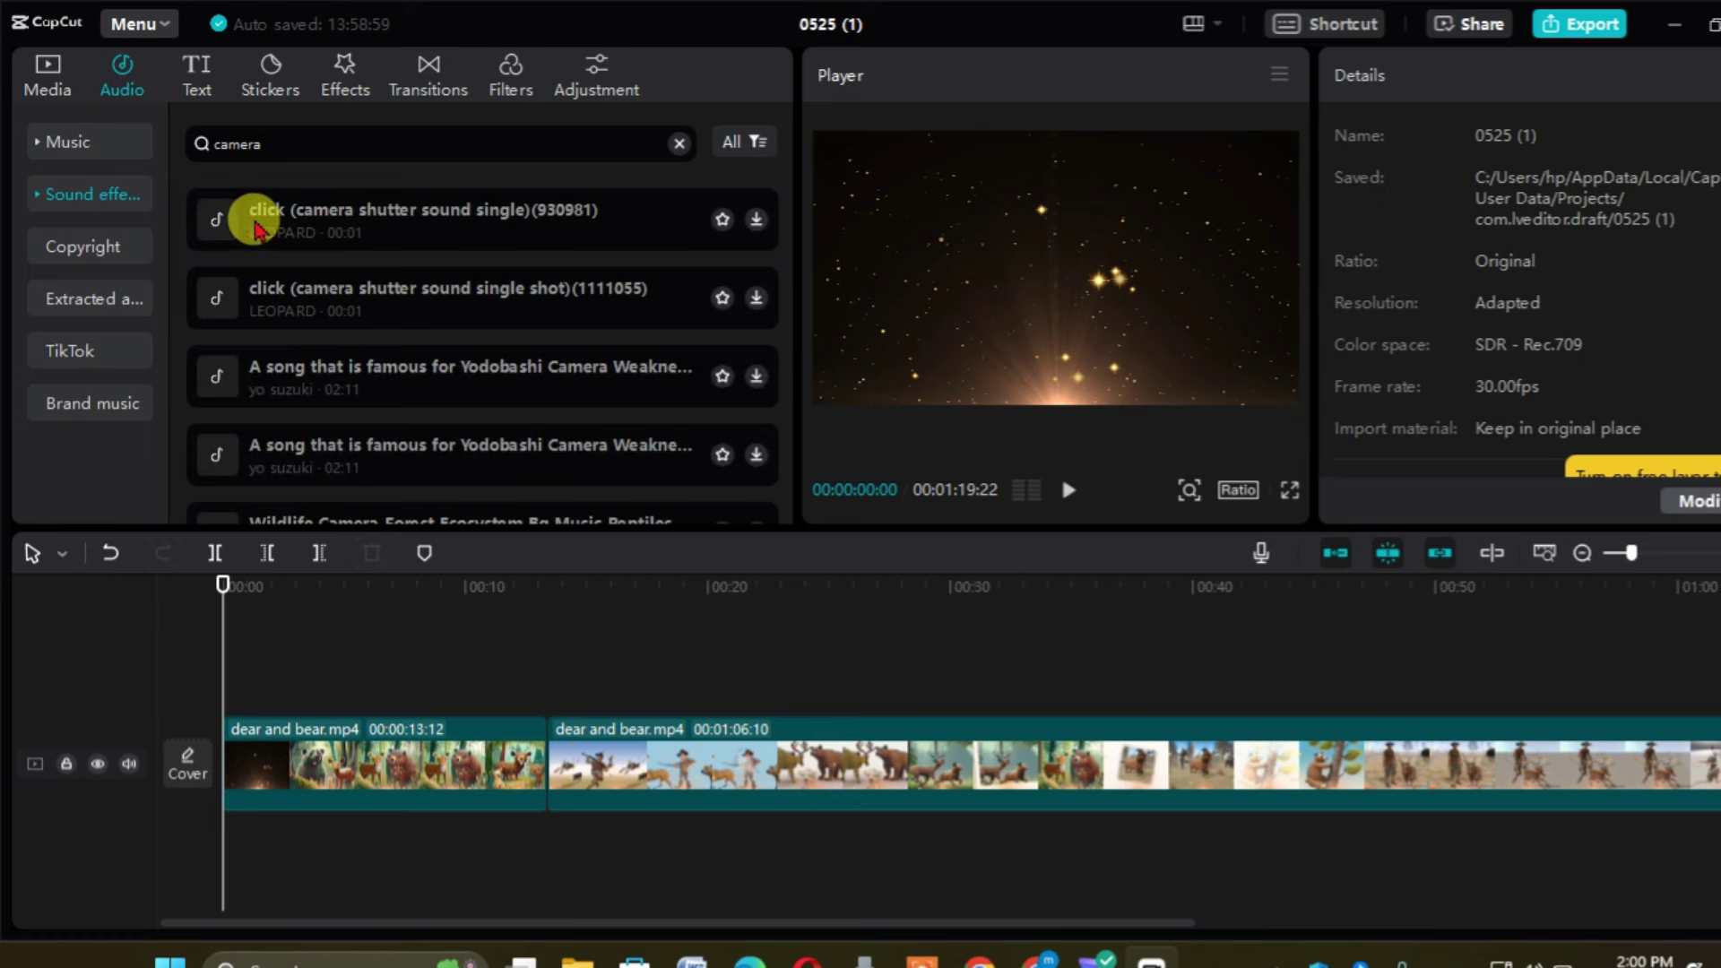
- Preview the two camera shutter sound effects, single and single shot, and try the two Yodobashi Camera songs below them
left_click(362, 235)
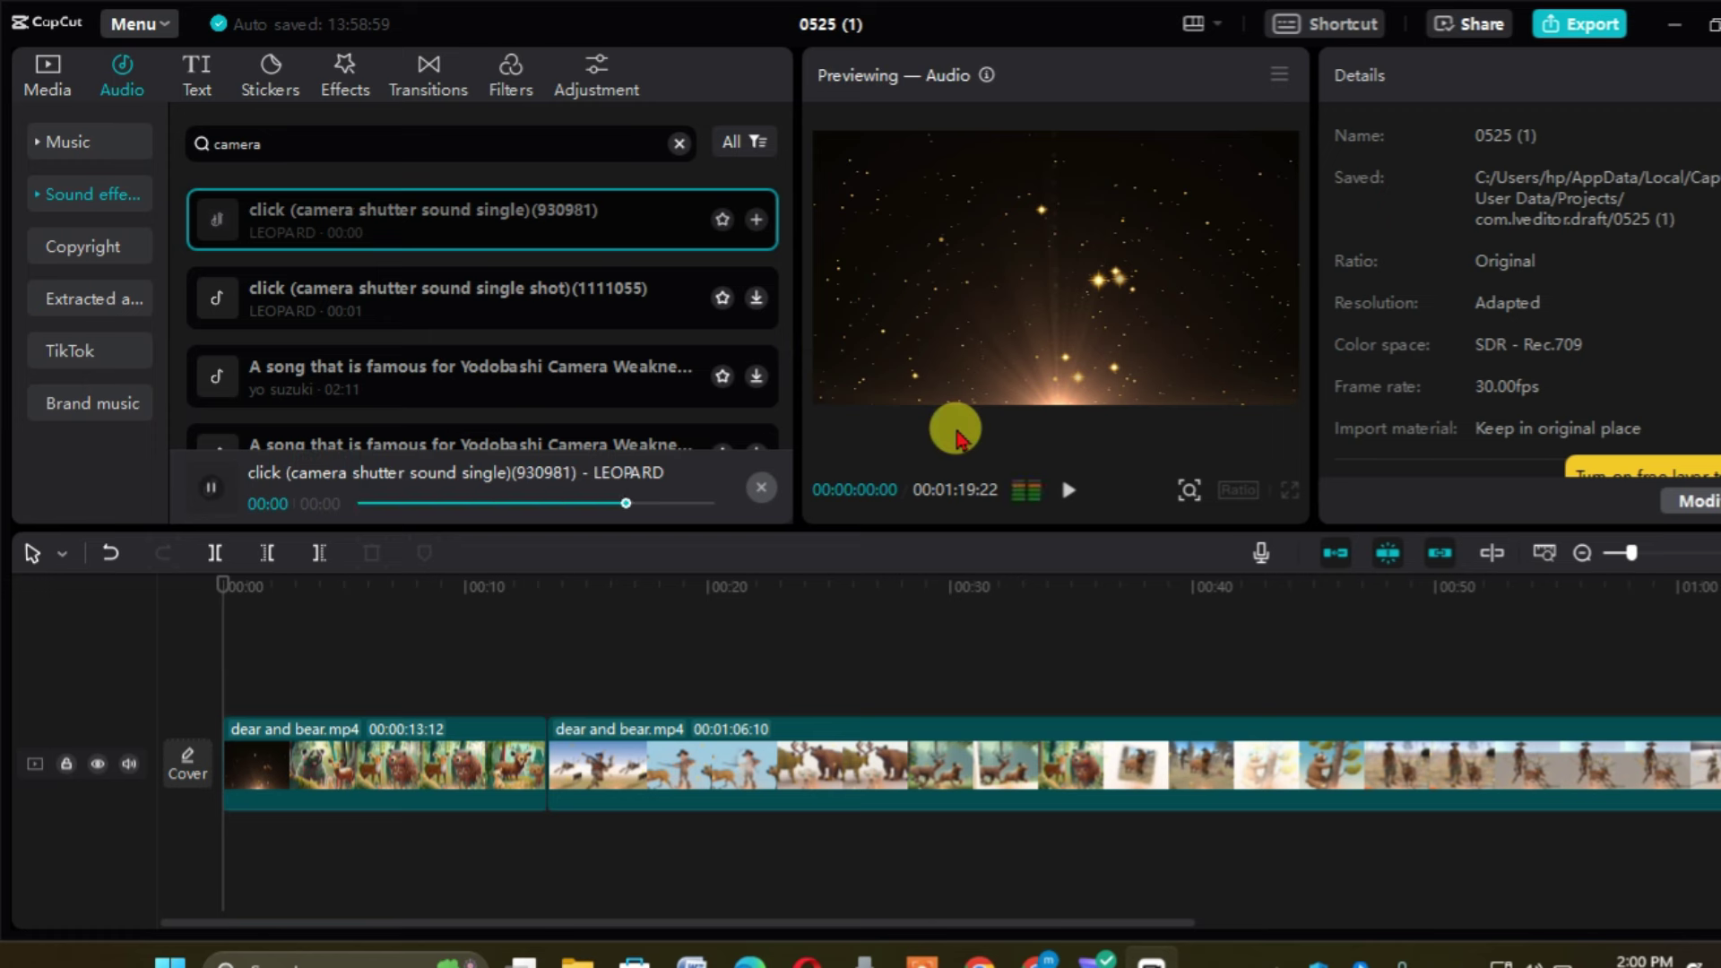
left_click(589, 302)
key("Down")
key("Down")
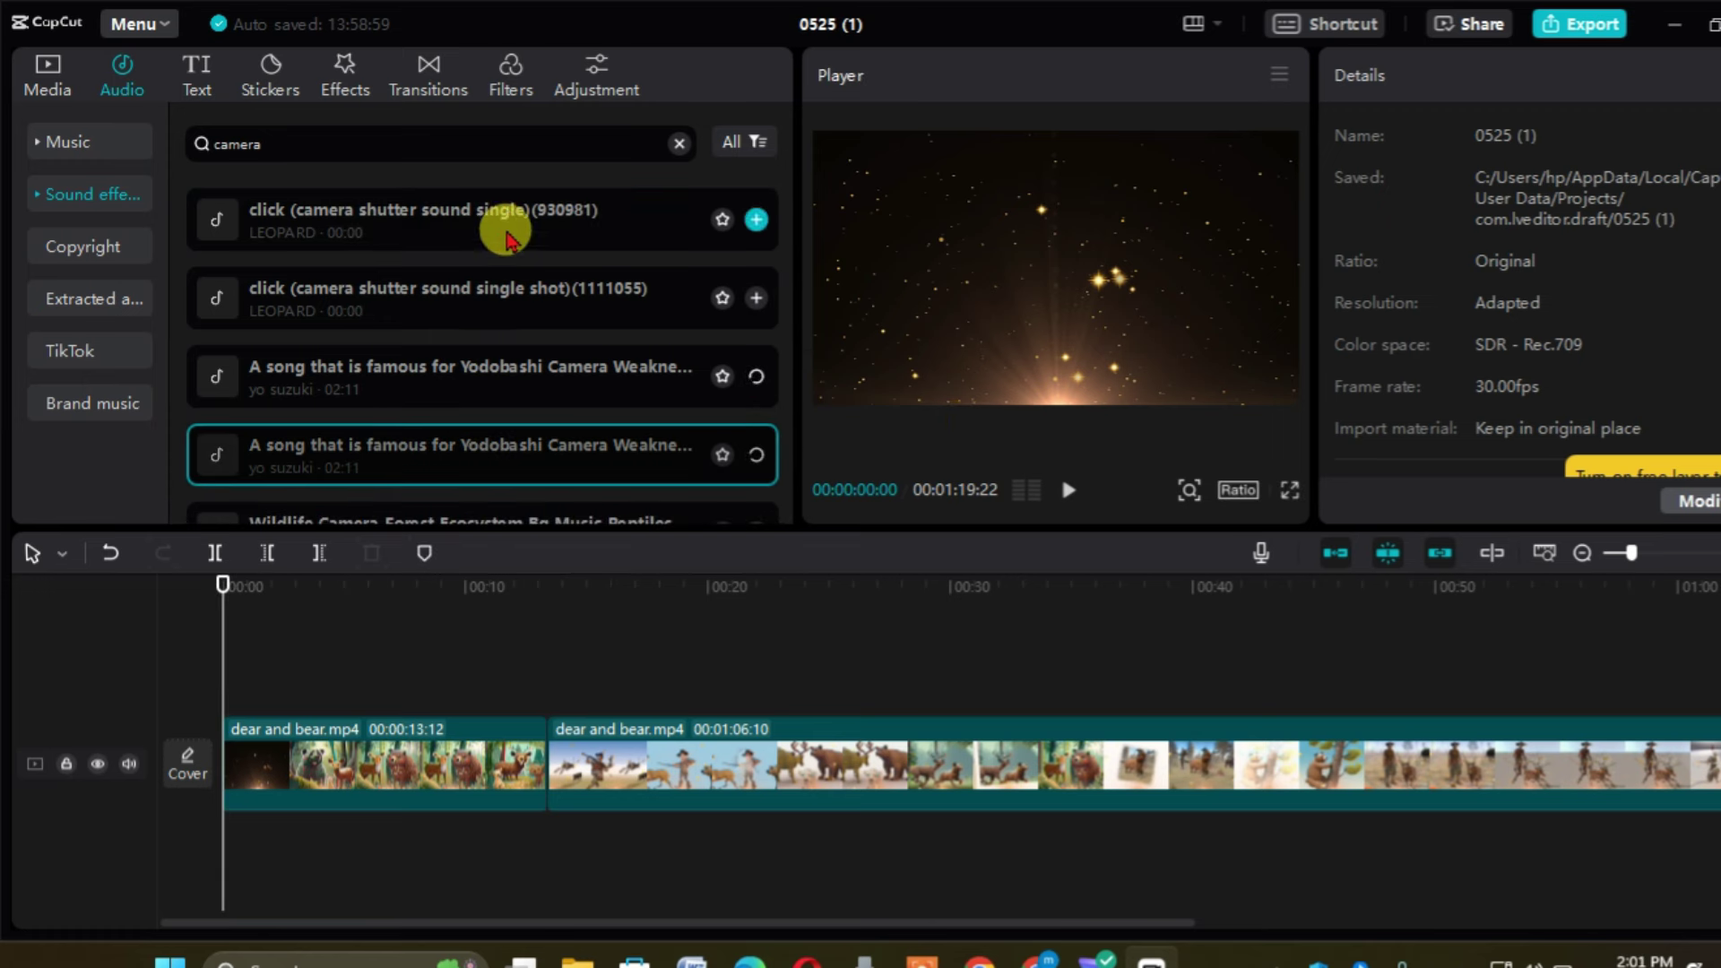
left_click(438, 285)
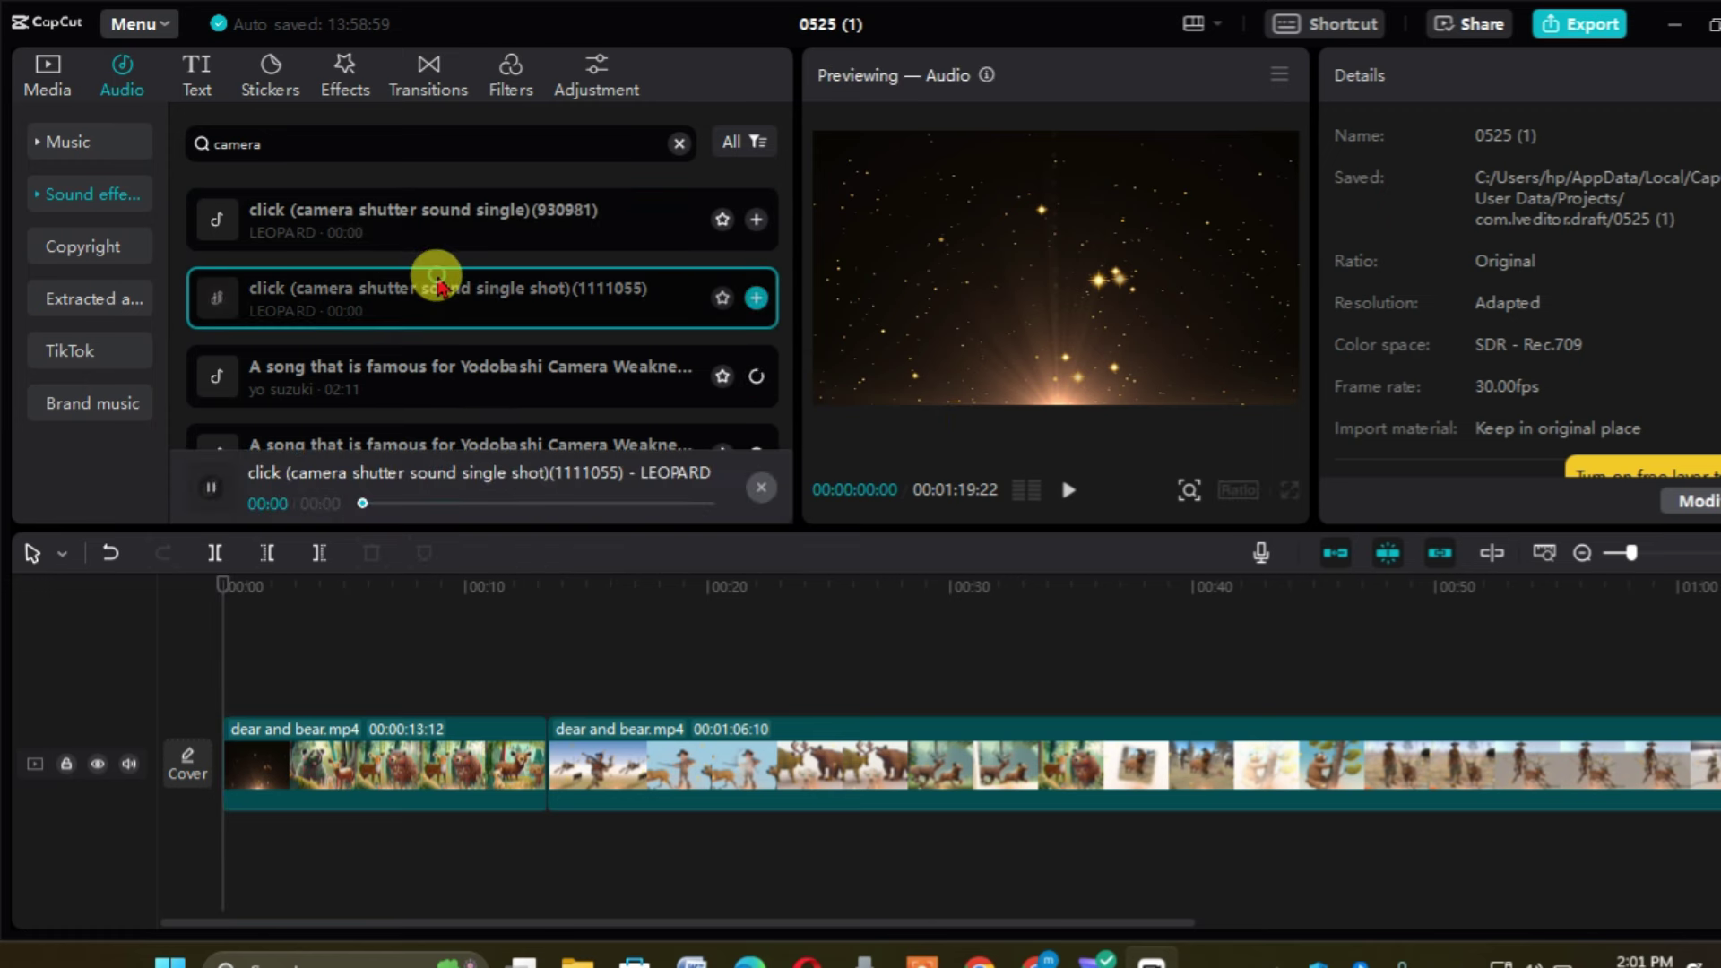
left_click(424, 237)
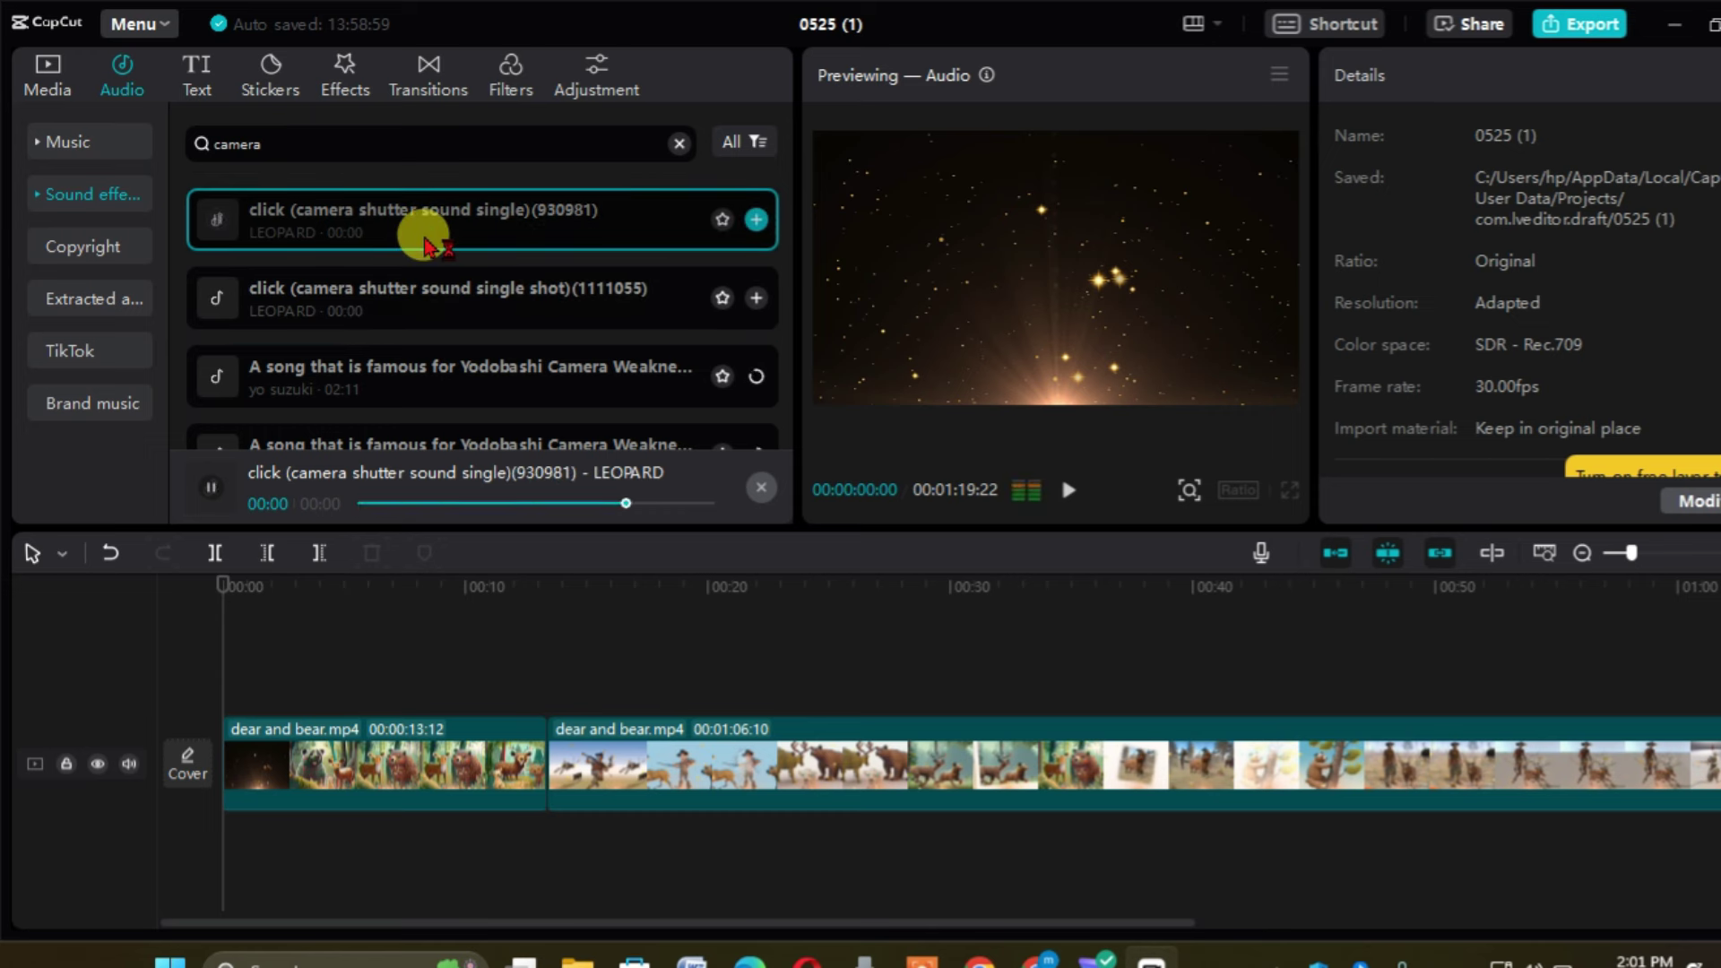
- Add the Rock and Roll Session music beneath the video, starting at the beginning of the timeline
left_click(121, 143)
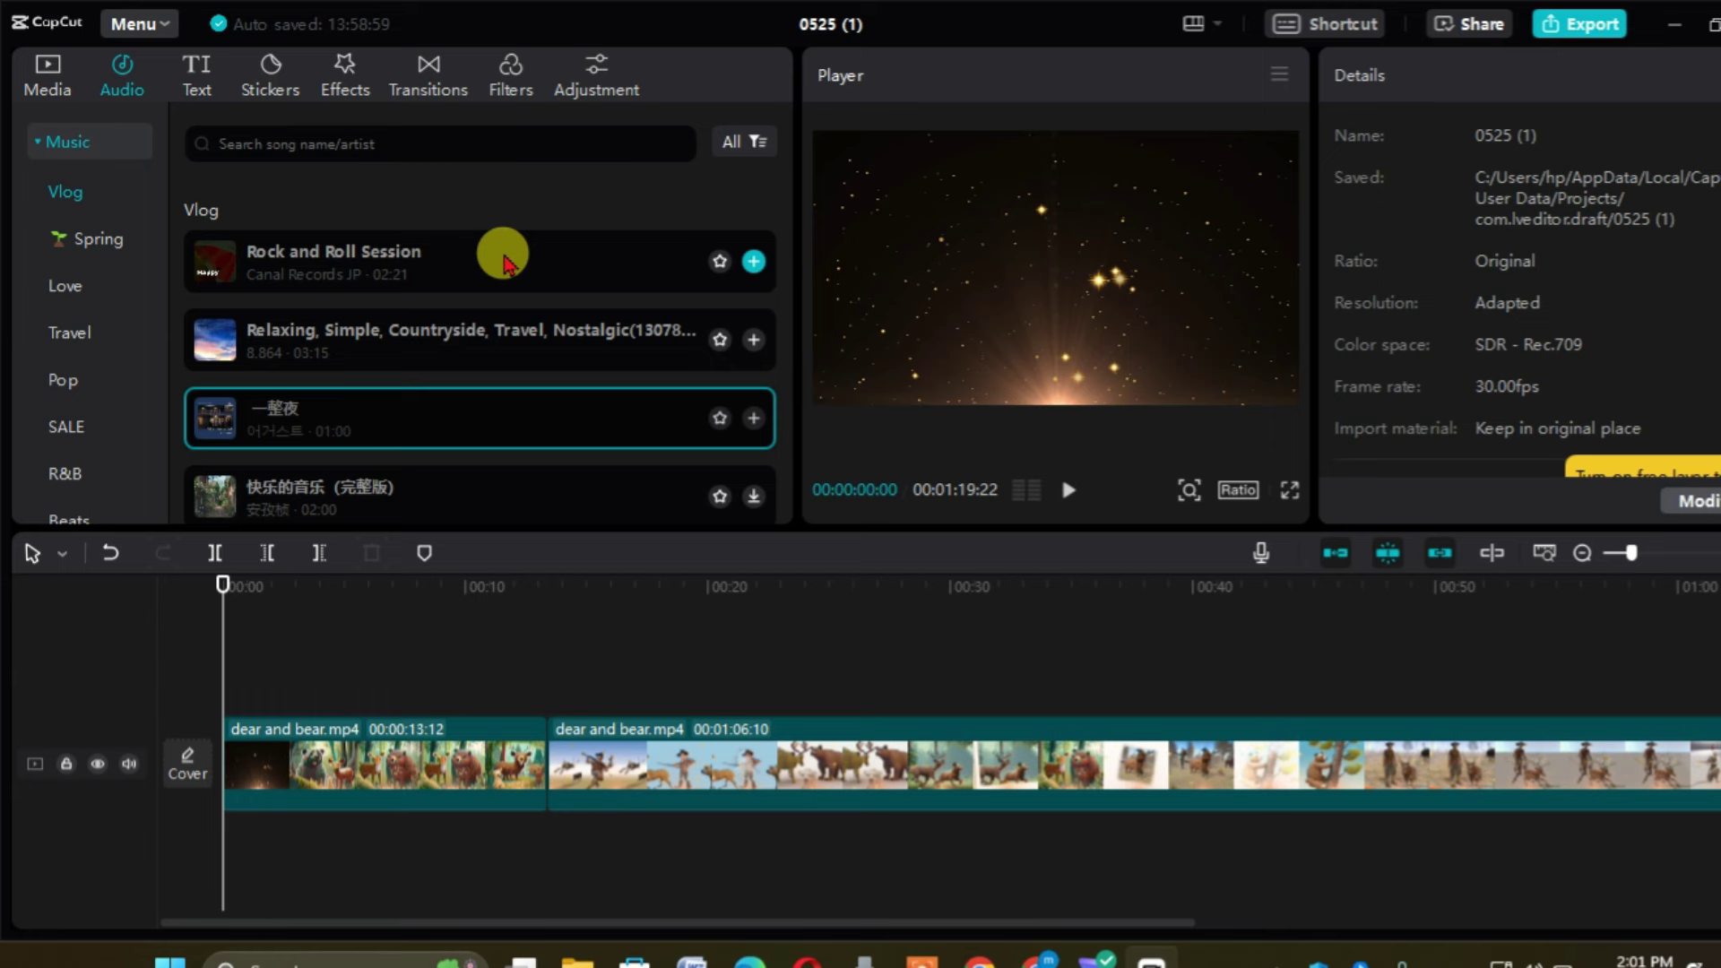
left_click_drag(504, 262, 203, 846)
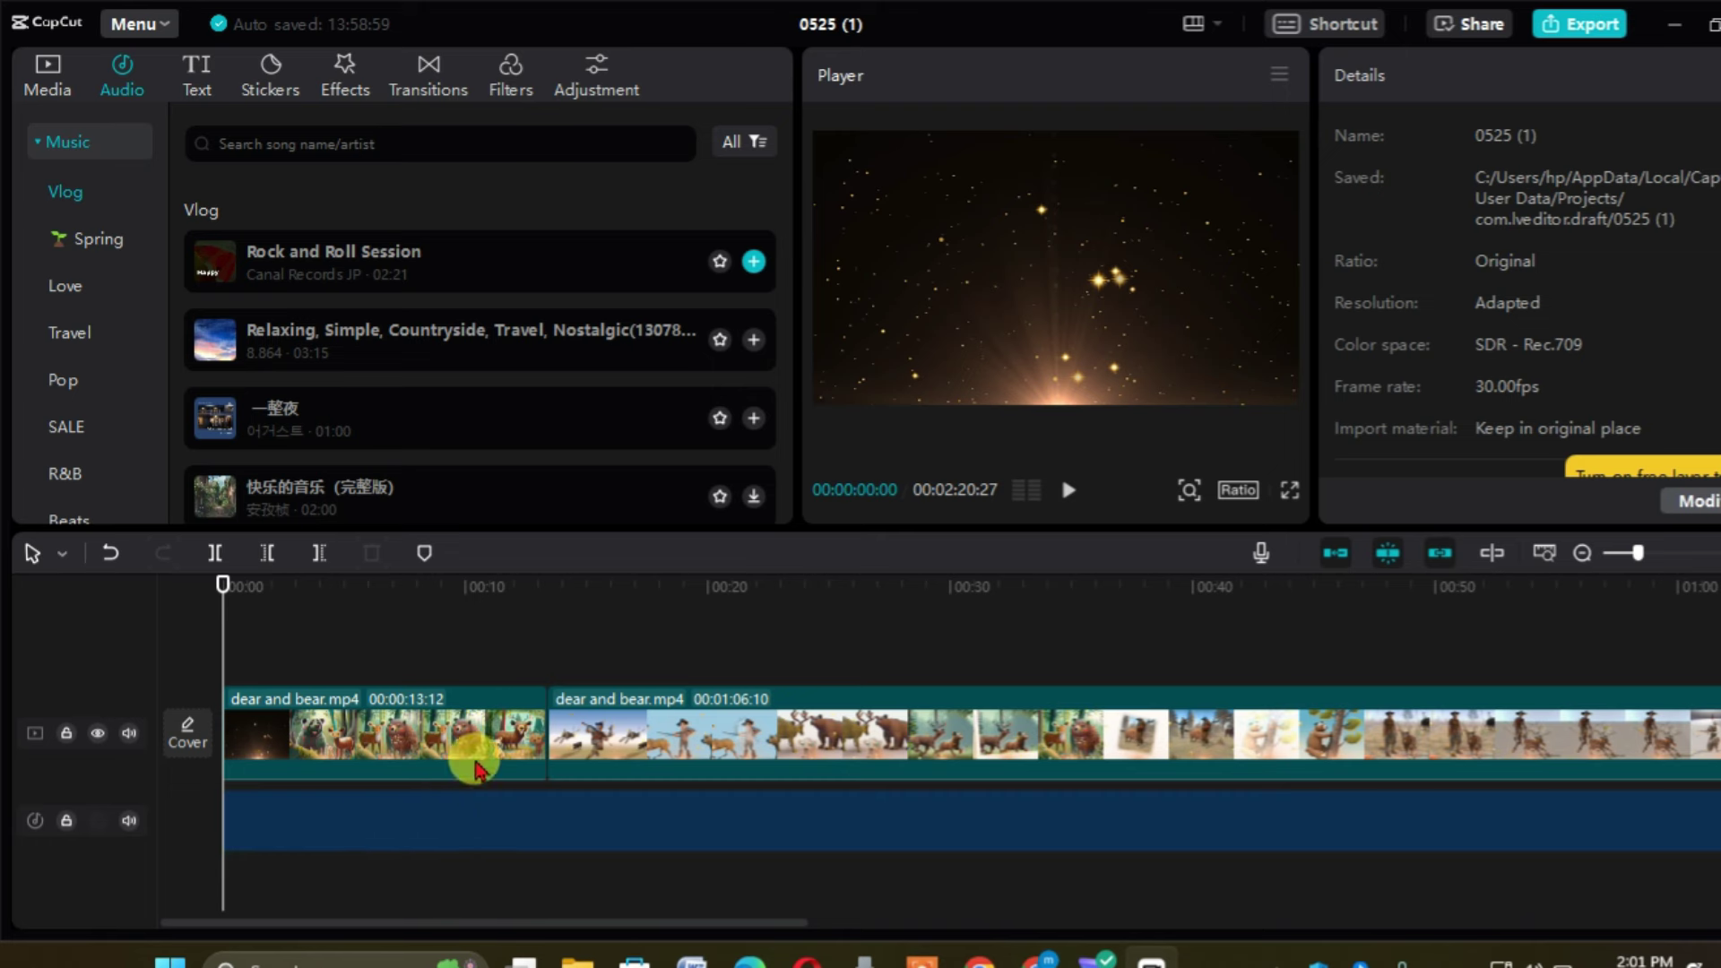
- Lower the Rock and Roll Session track's volume to -52.8 dB and play a short stretch to check it
left_click(446, 807)
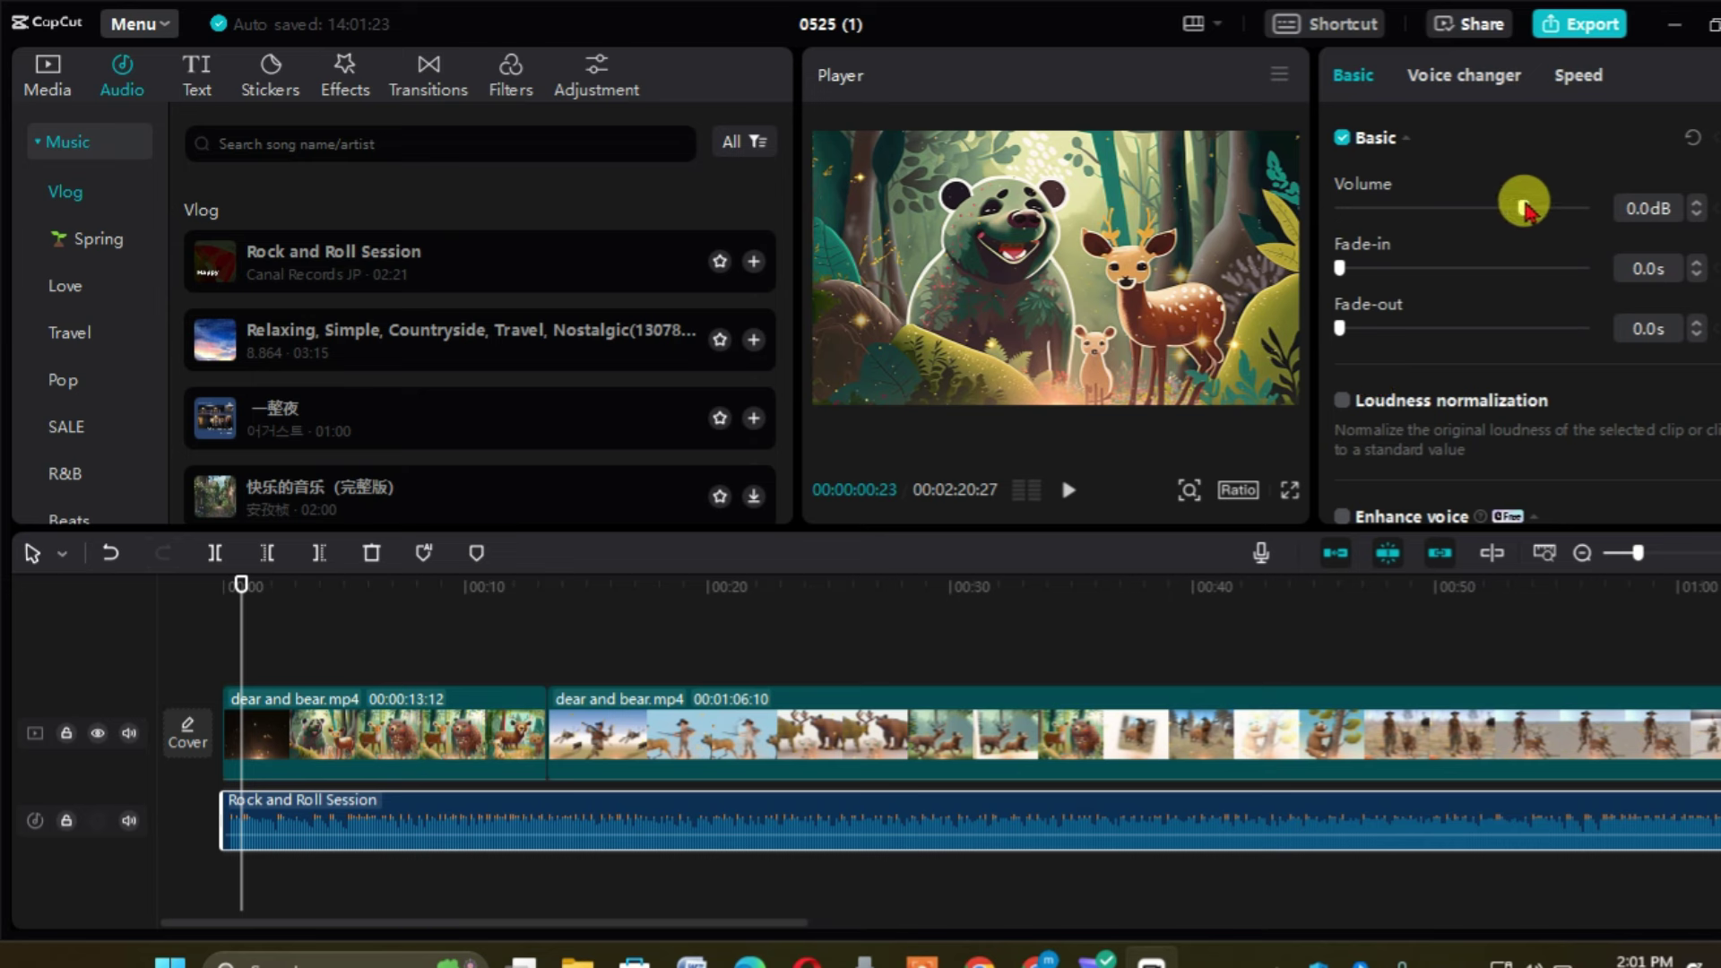
left_click_drag(1527, 211, 1365, 219)
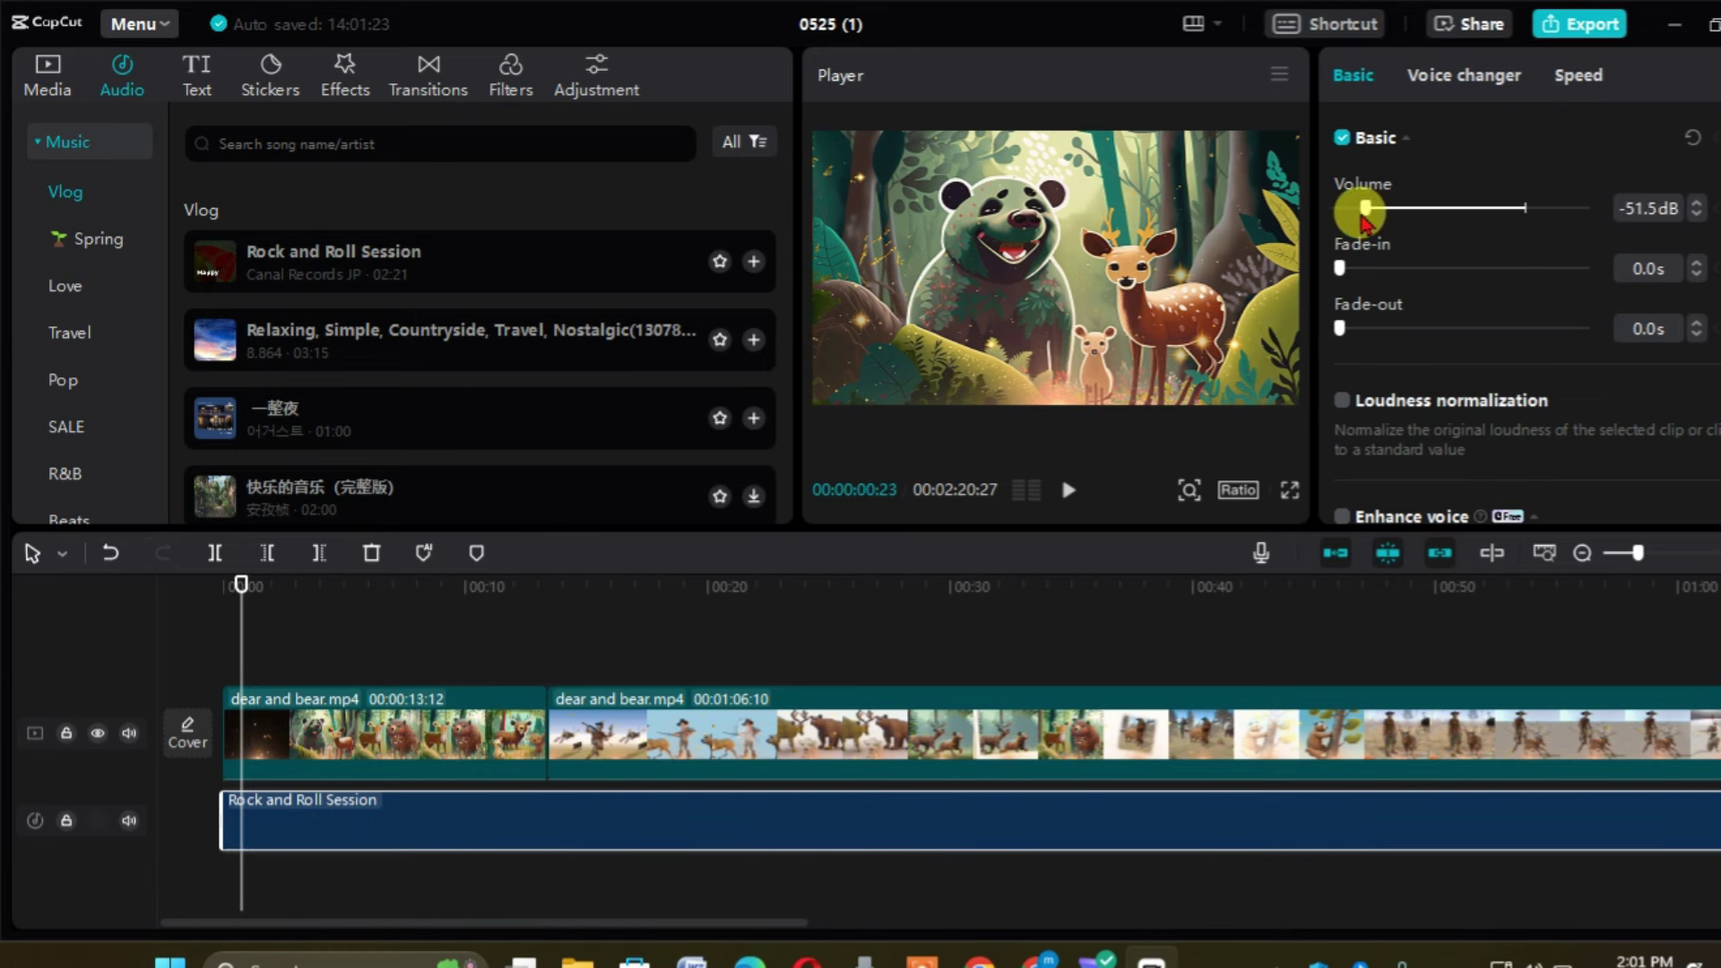
left_click_drag(1365, 220, 1360, 223)
key("space")
key("space")
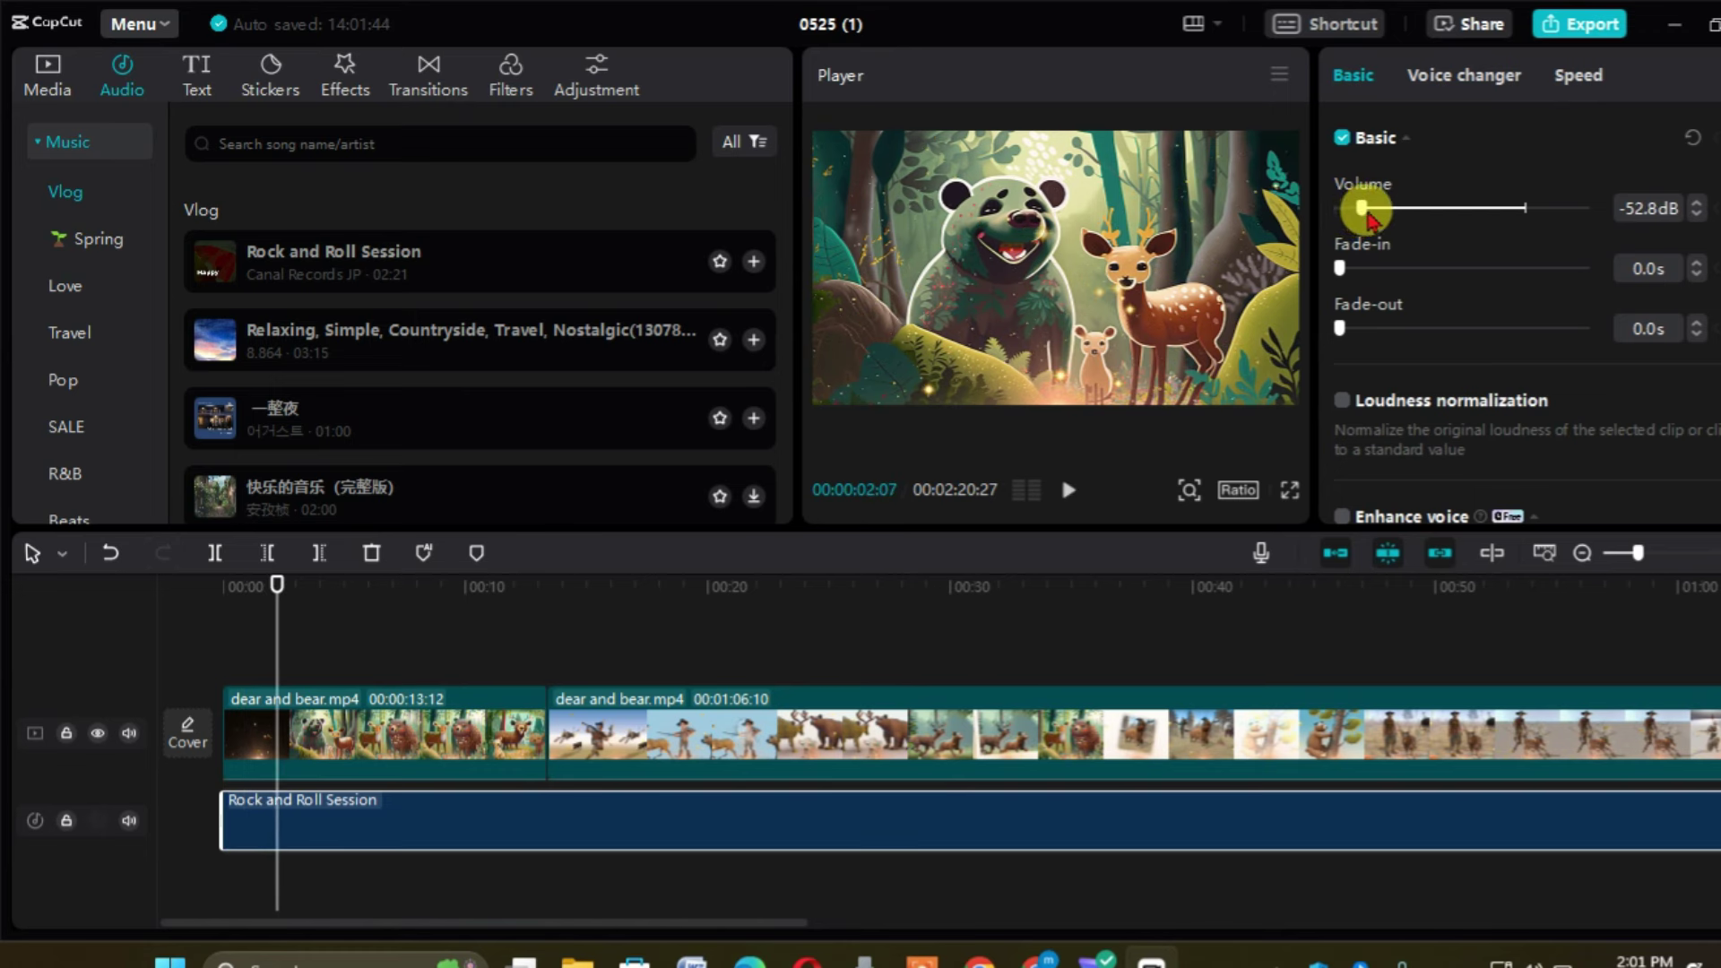
- Raise the Rock and Roll Session track's volume to -43.4 dB, playing short stretches to check the level
left_click_drag(1371, 217, 1375, 219)
key("space")
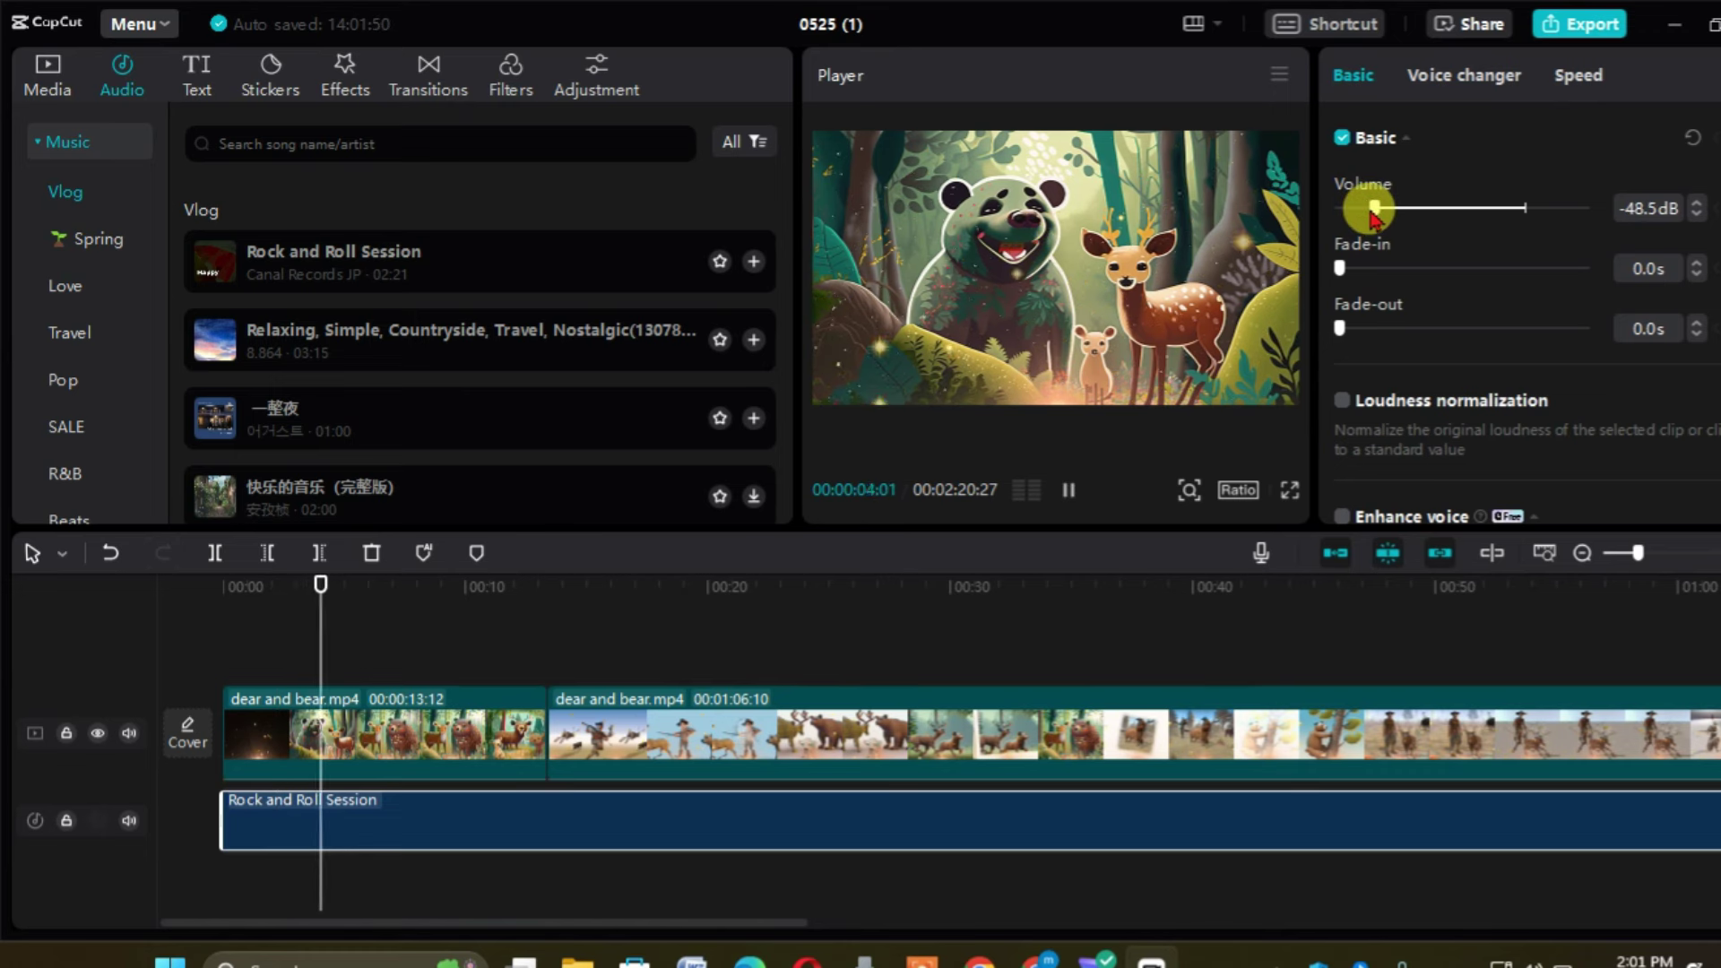
key("space")
left_click_drag(1383, 215, 1390, 216)
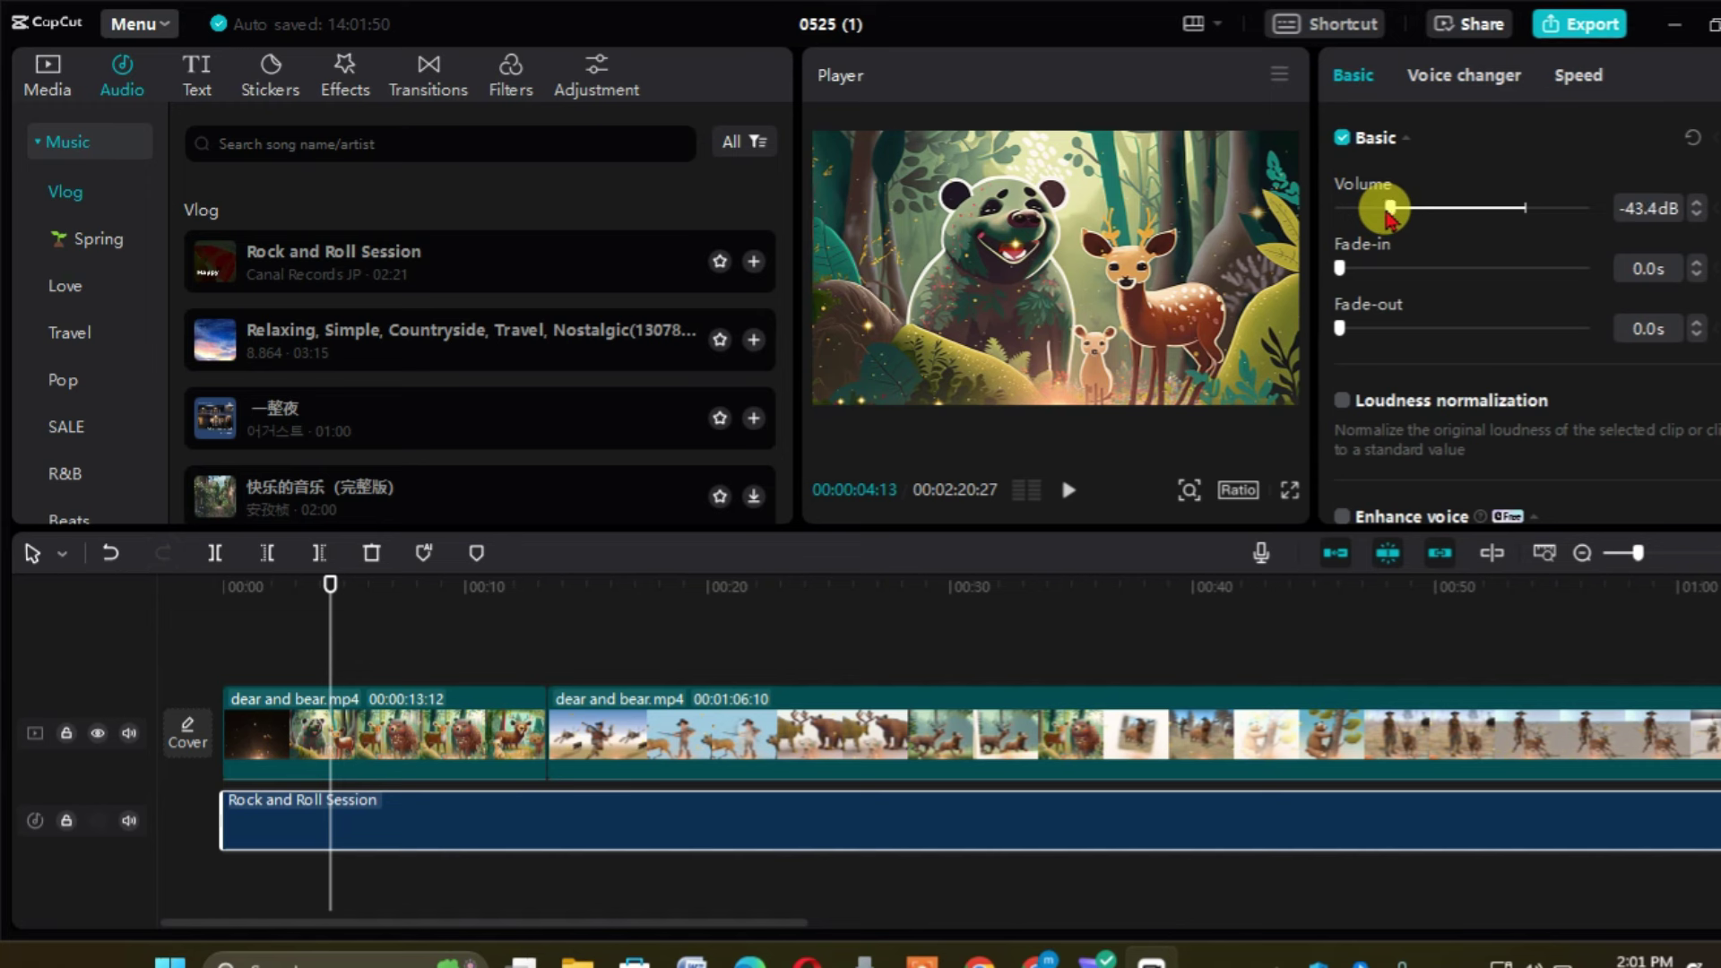
key("space")
key("space")
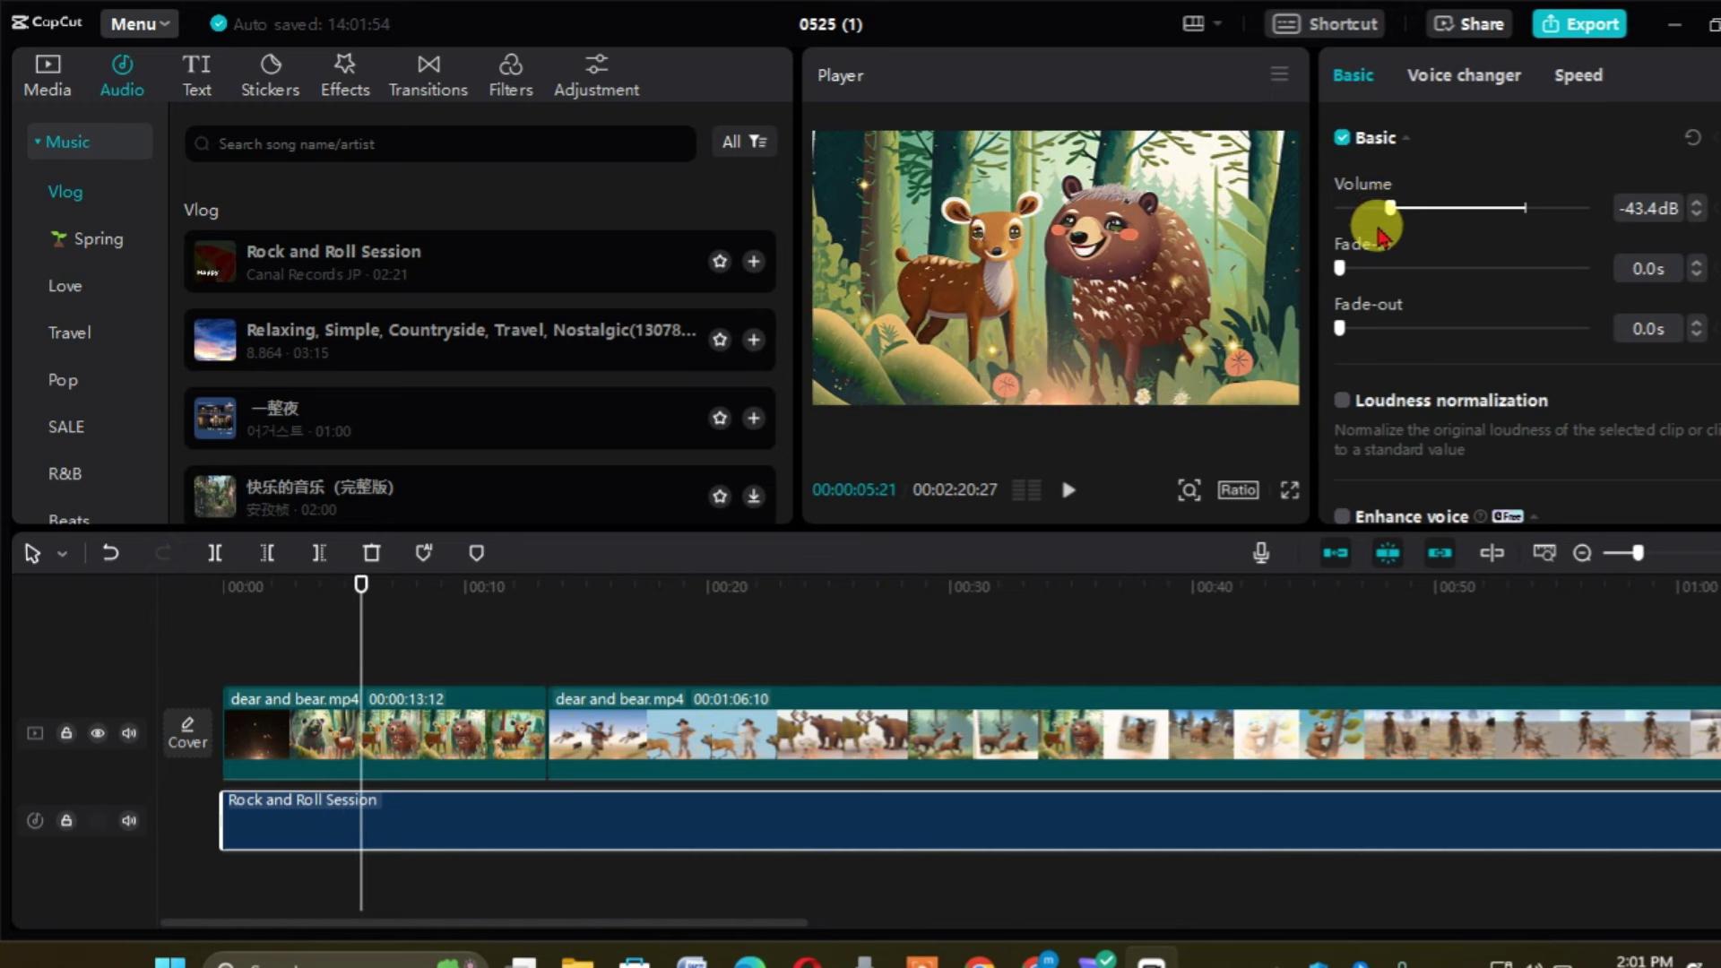
- Give the music a 0.4 s fade-in and 0.6 s fade-out with loudness normalization on, and play it briefly
left_click_drag(1341, 267, 1350, 269)
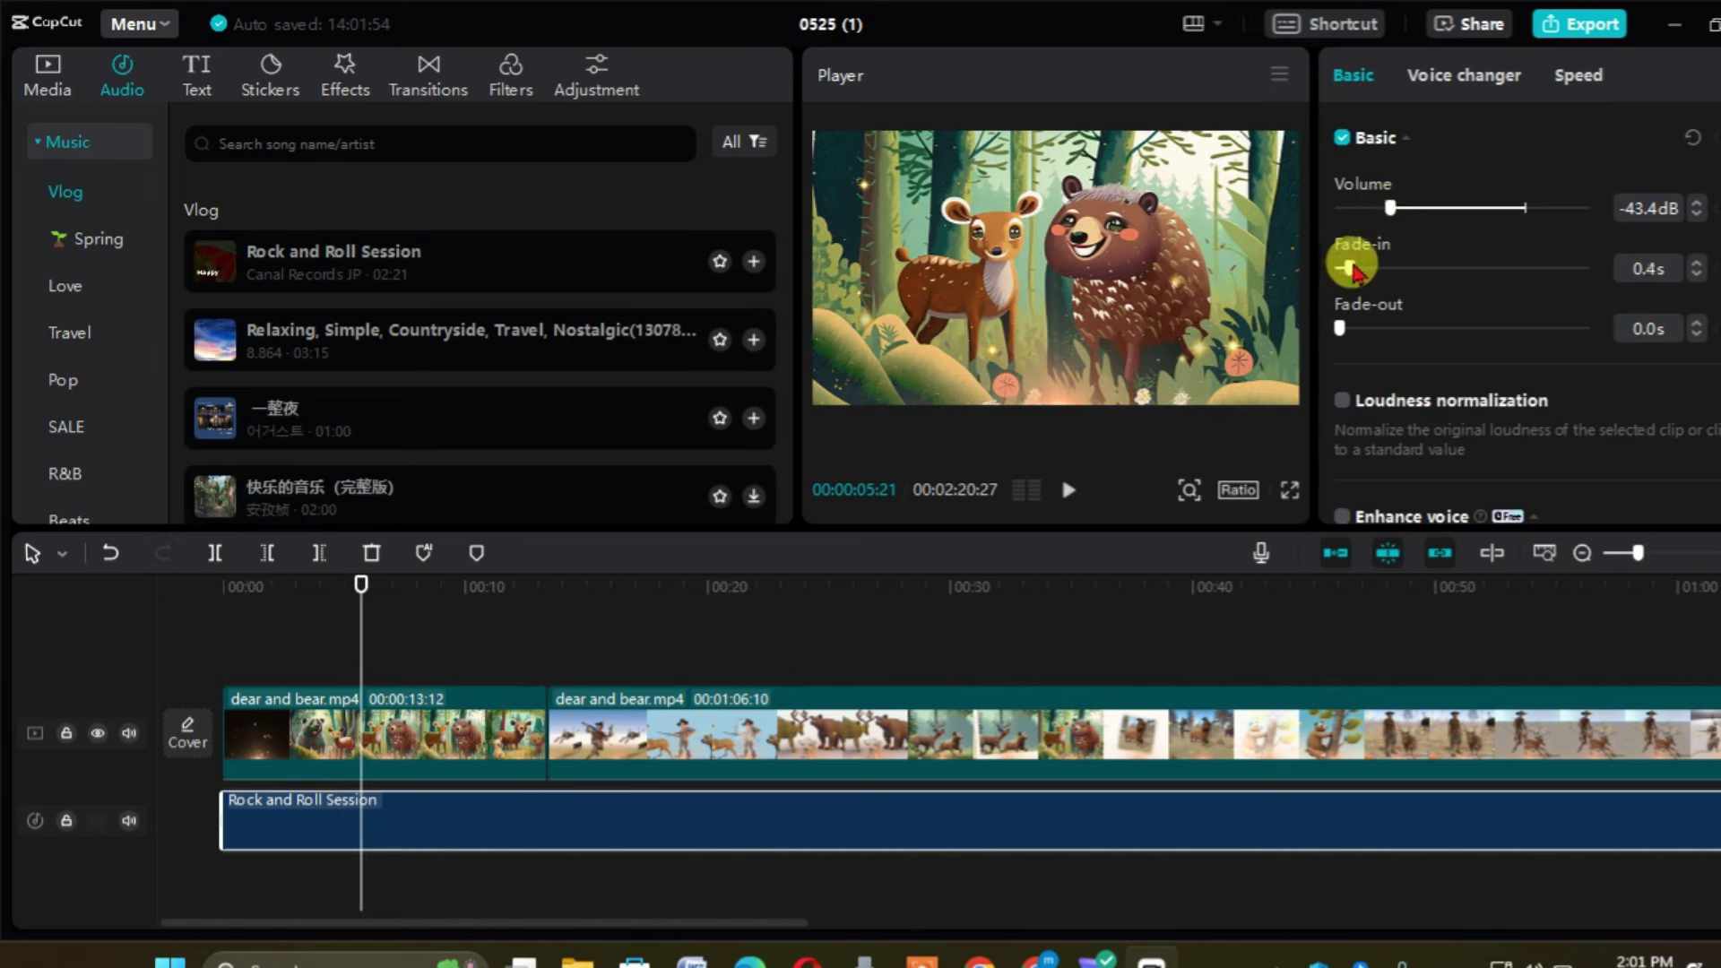
left_click_drag(1341, 330, 1353, 331)
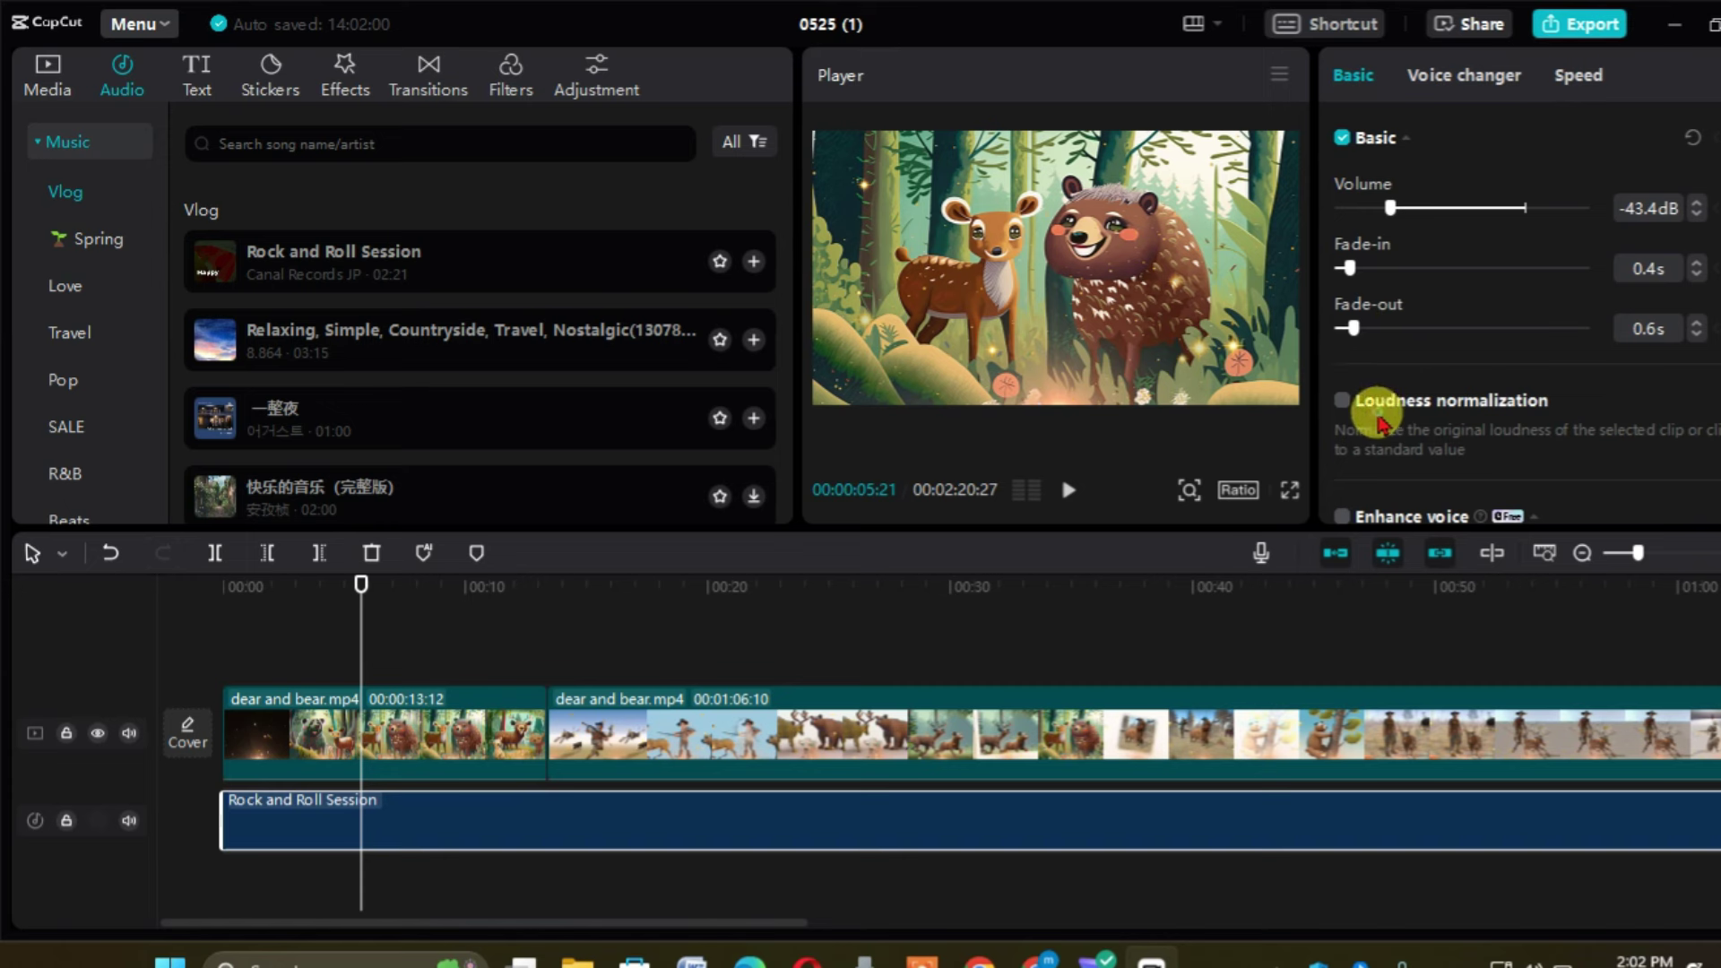
left_click(1343, 401)
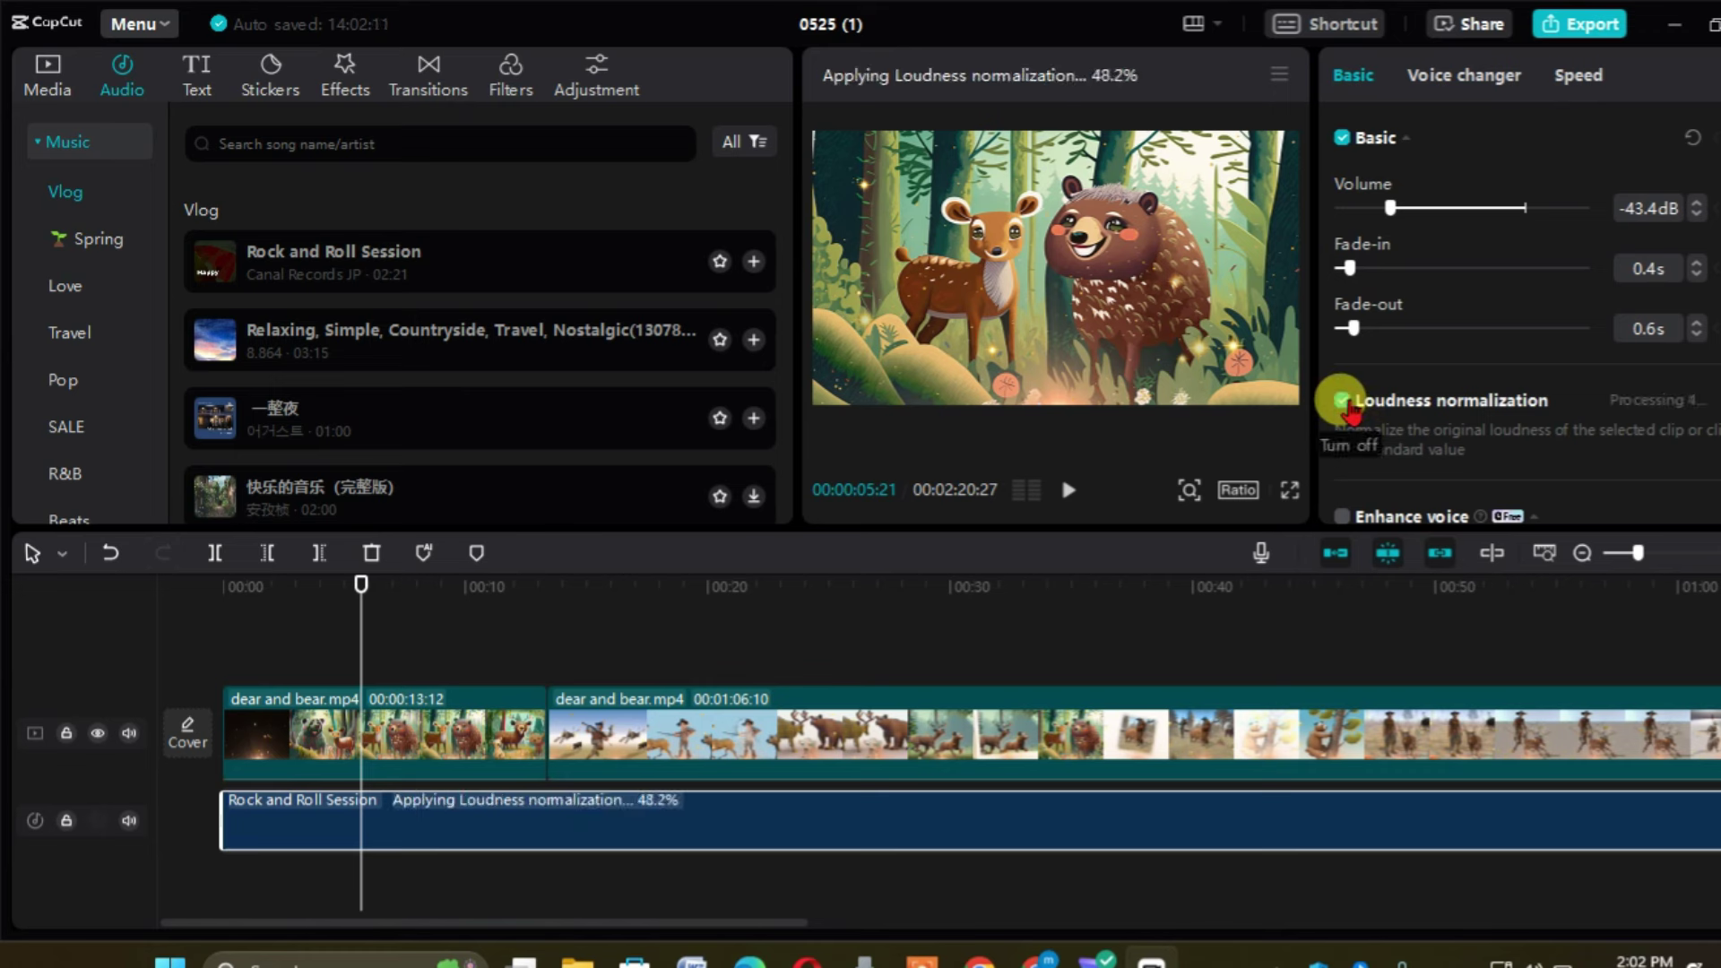
key("space")
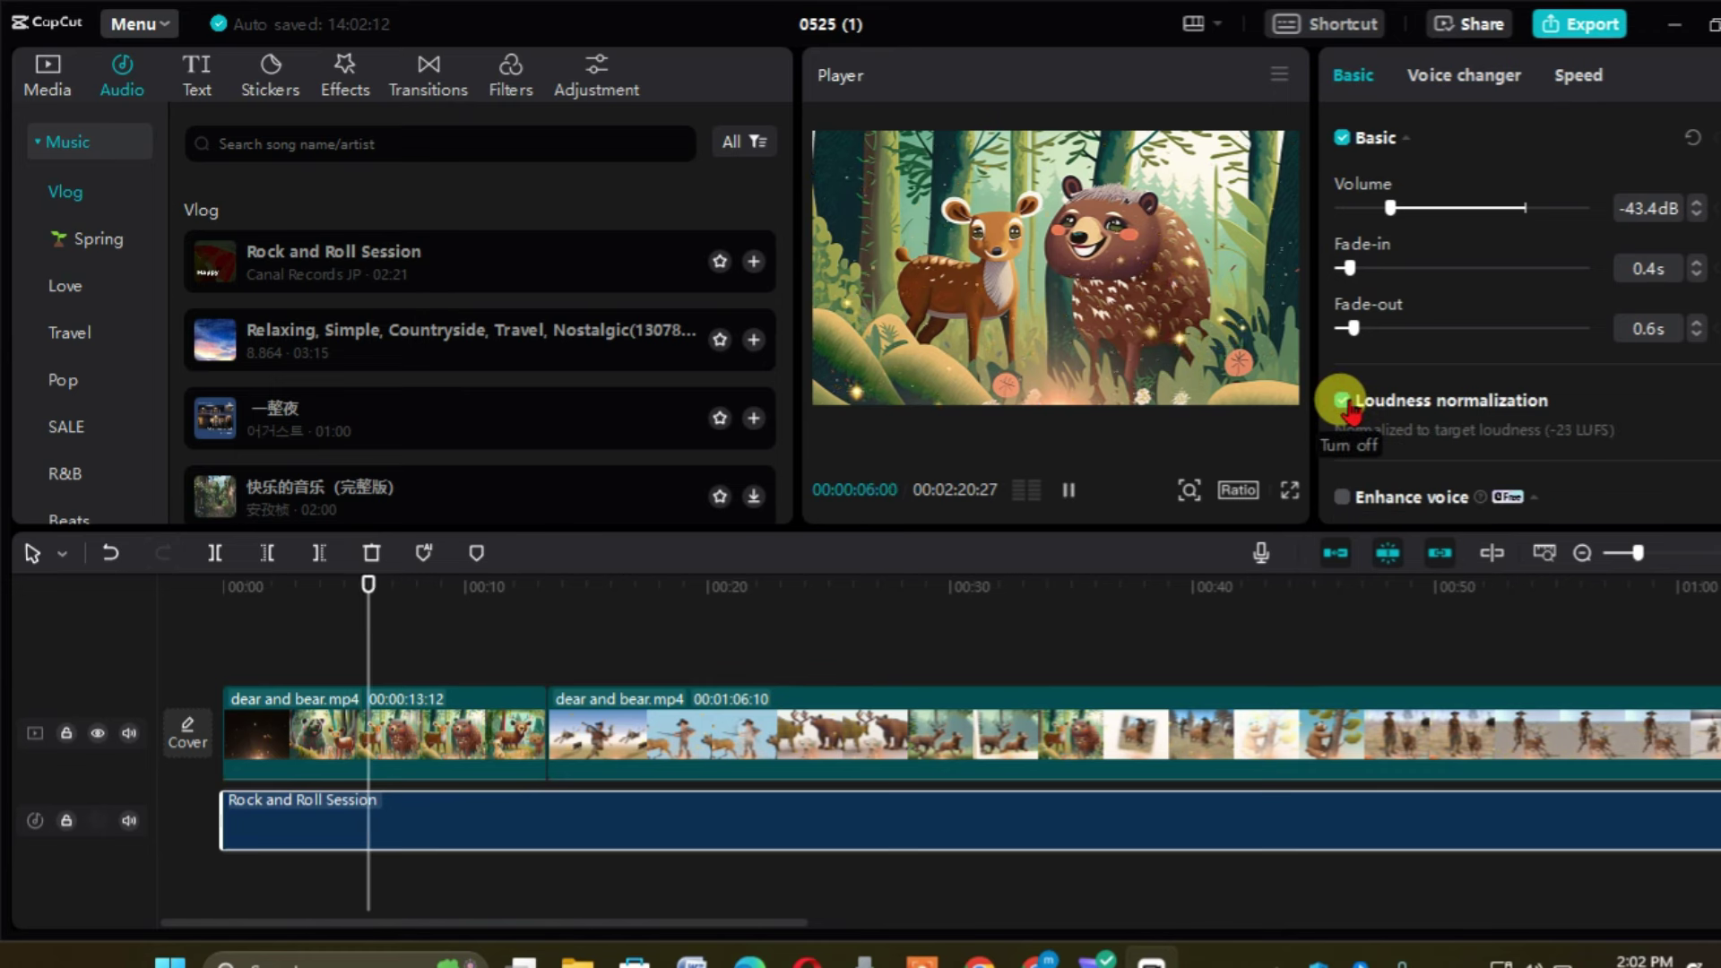
key("space")
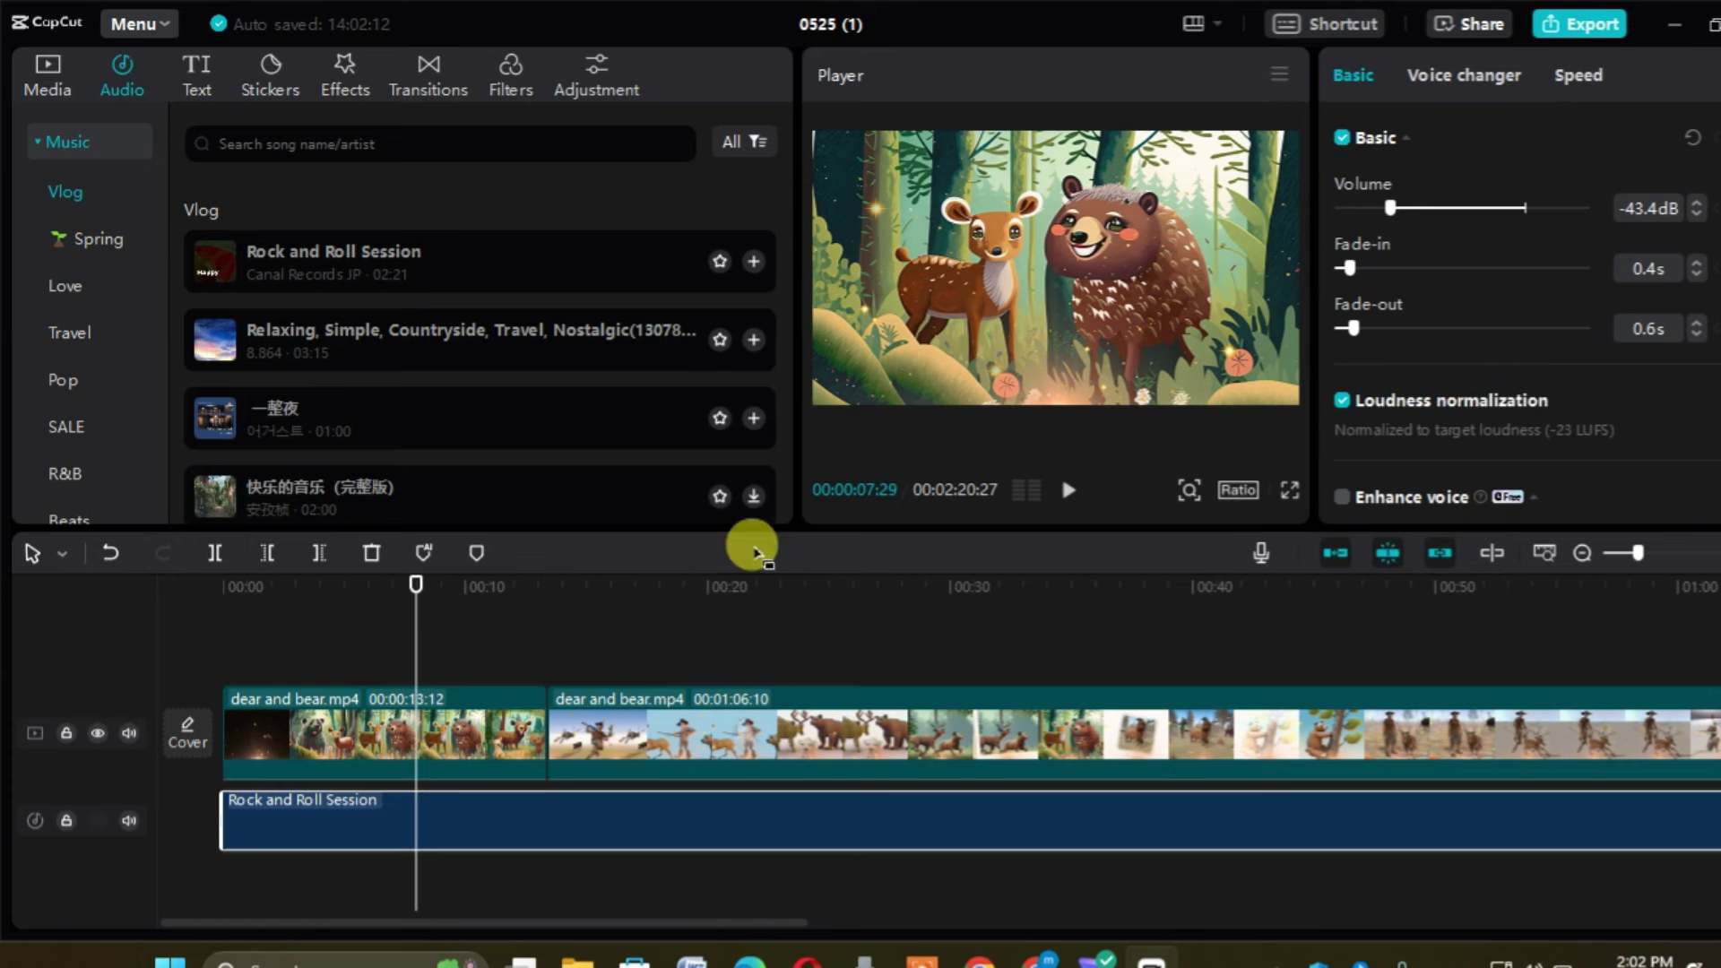
- Look at the voice filters and speed options for the music track and return to its basic settings
left_click(1464, 78)
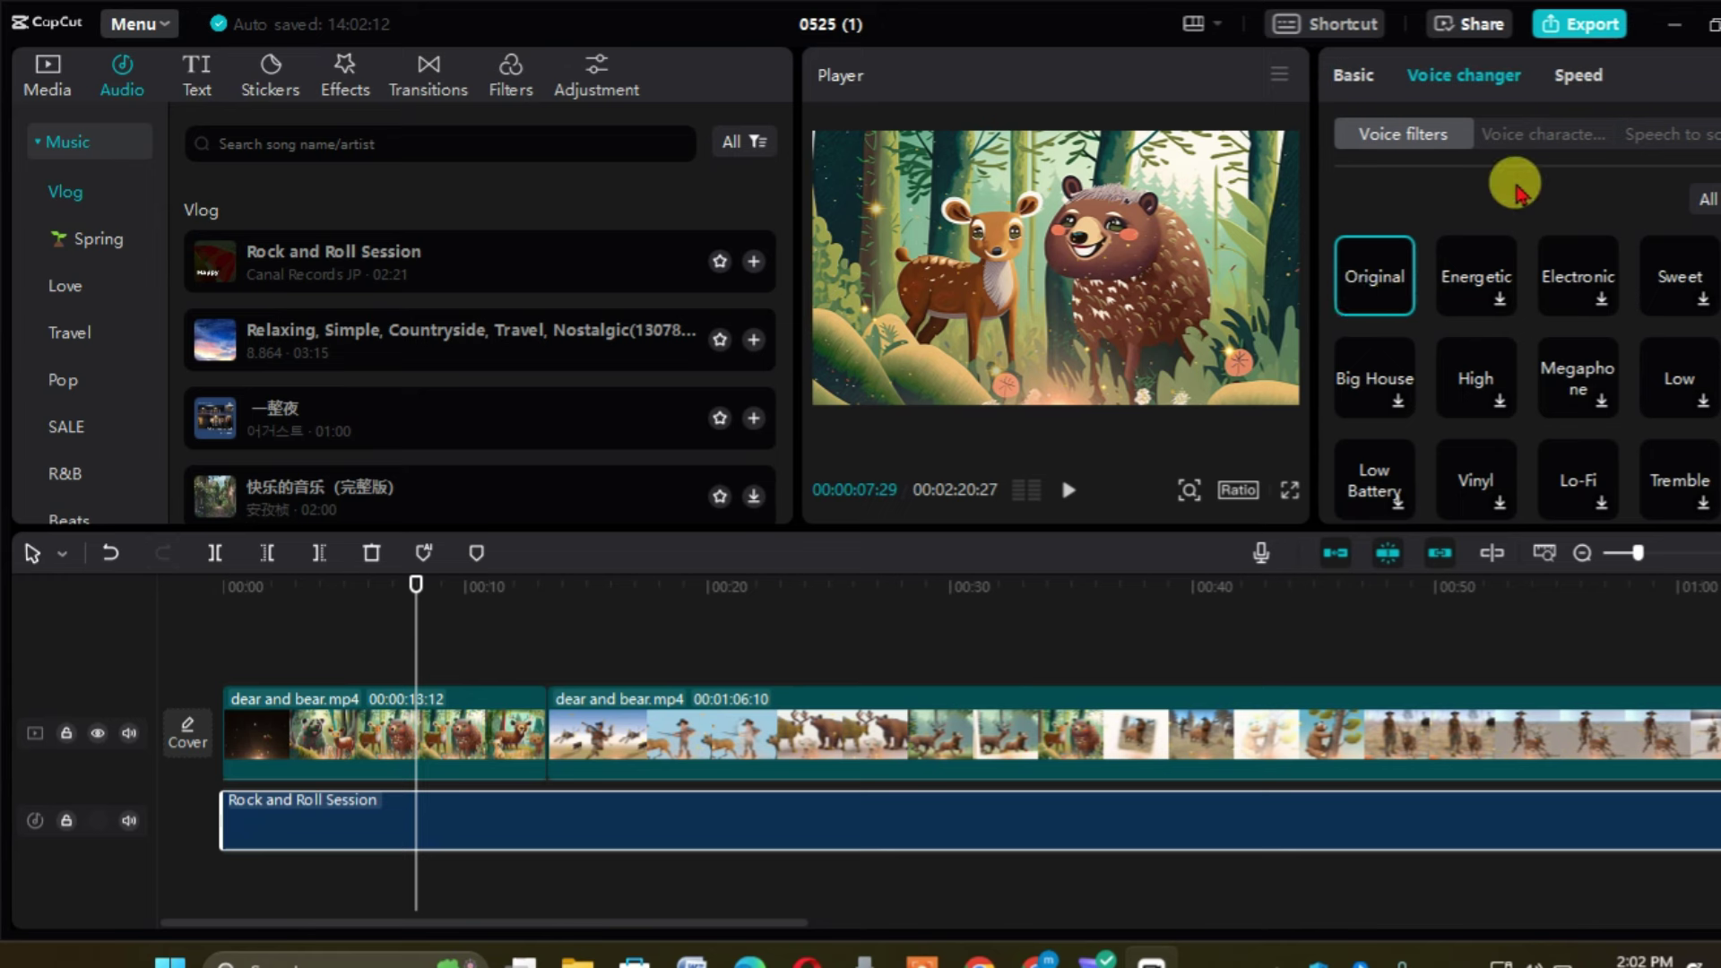
left_click(1571, 77)
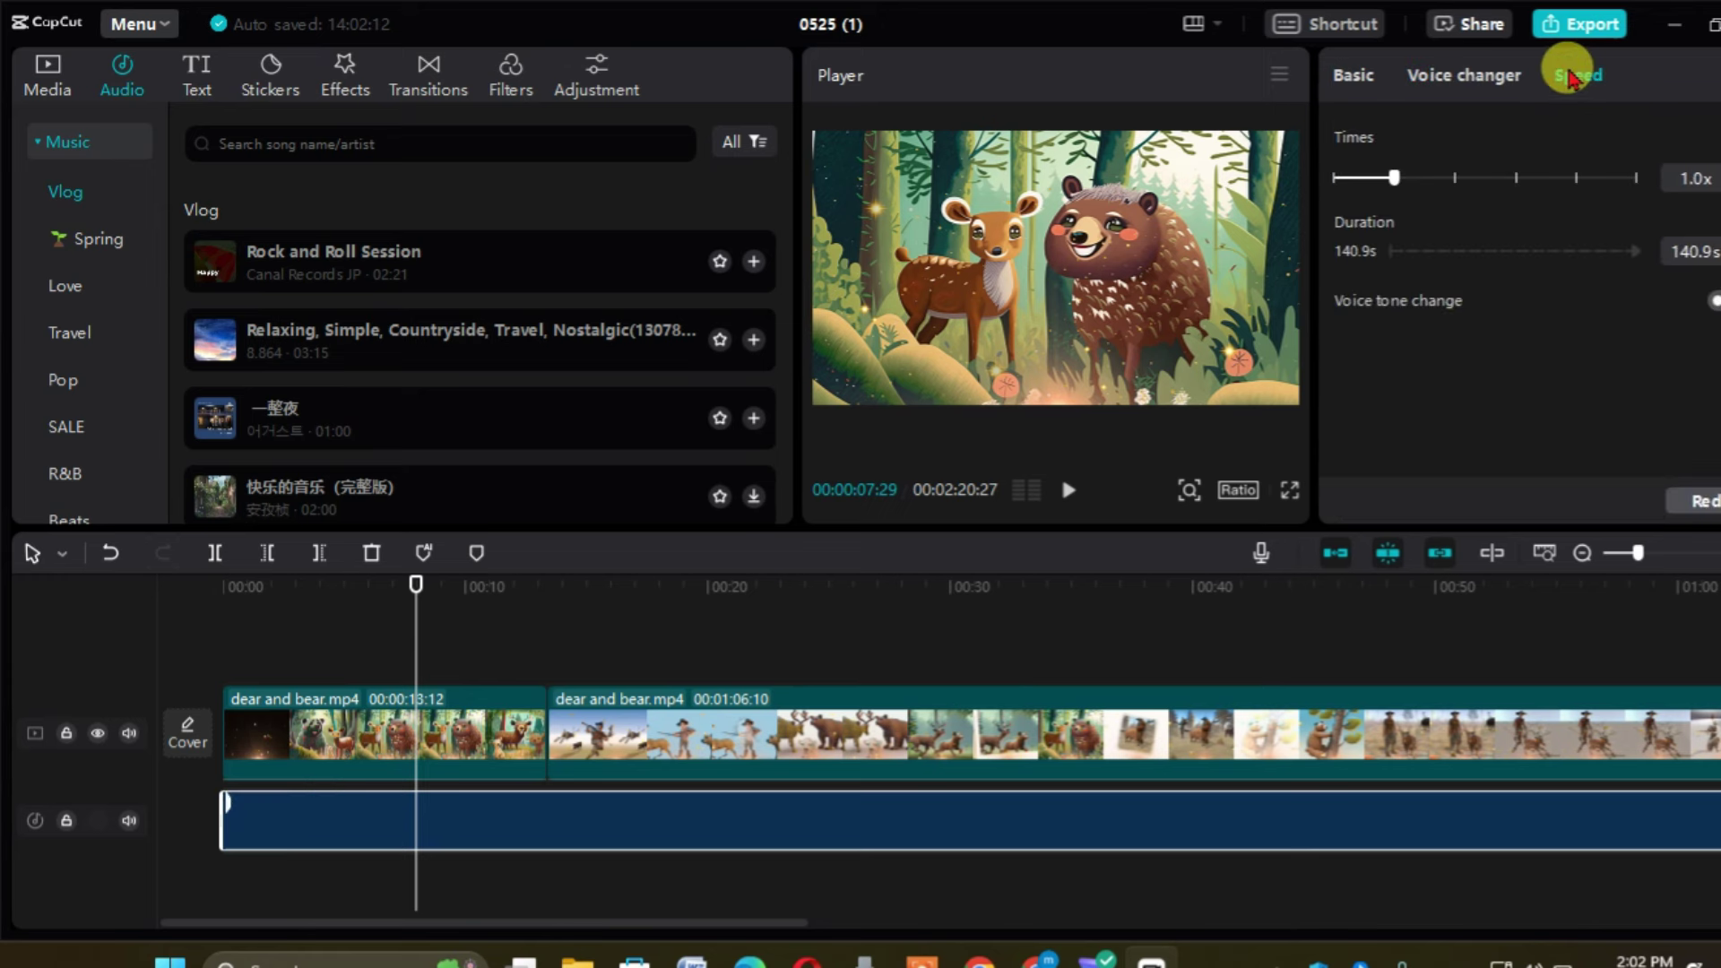
left_click(1336, 72)
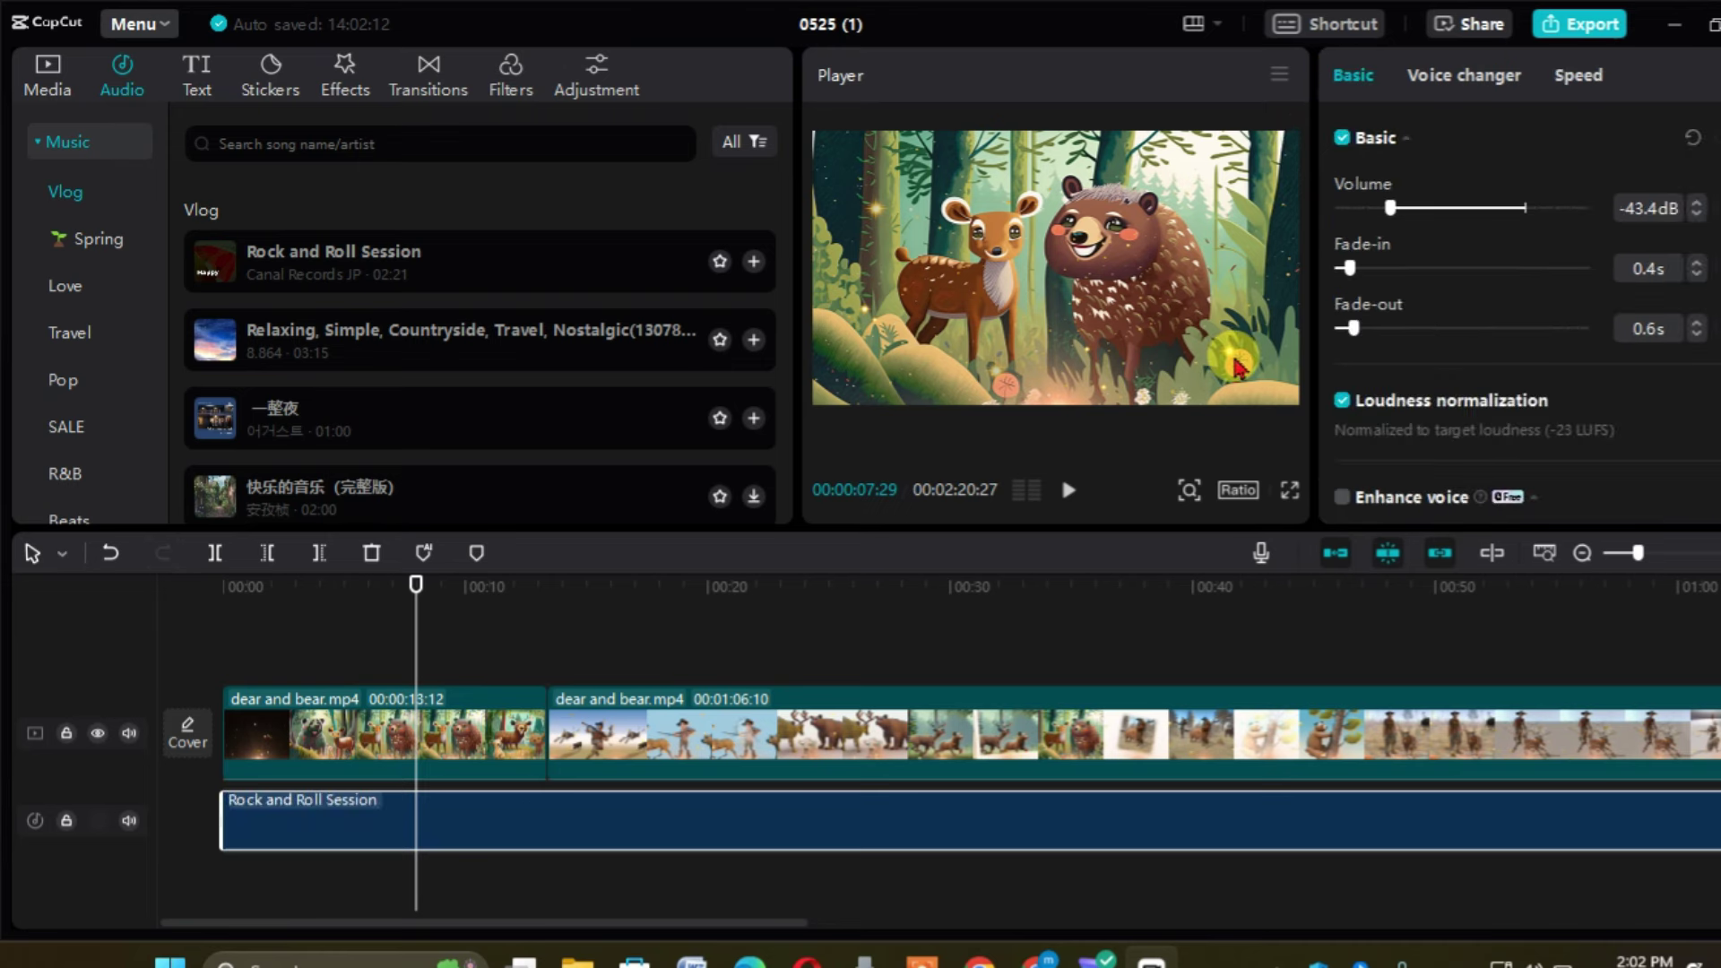
- Split the Rock and Roll Session track where the video ends, at 00:01:19:22, and delete the part beyond it
left_click_drag(415, 587, 1710, 579)
left_click(1581, 554)
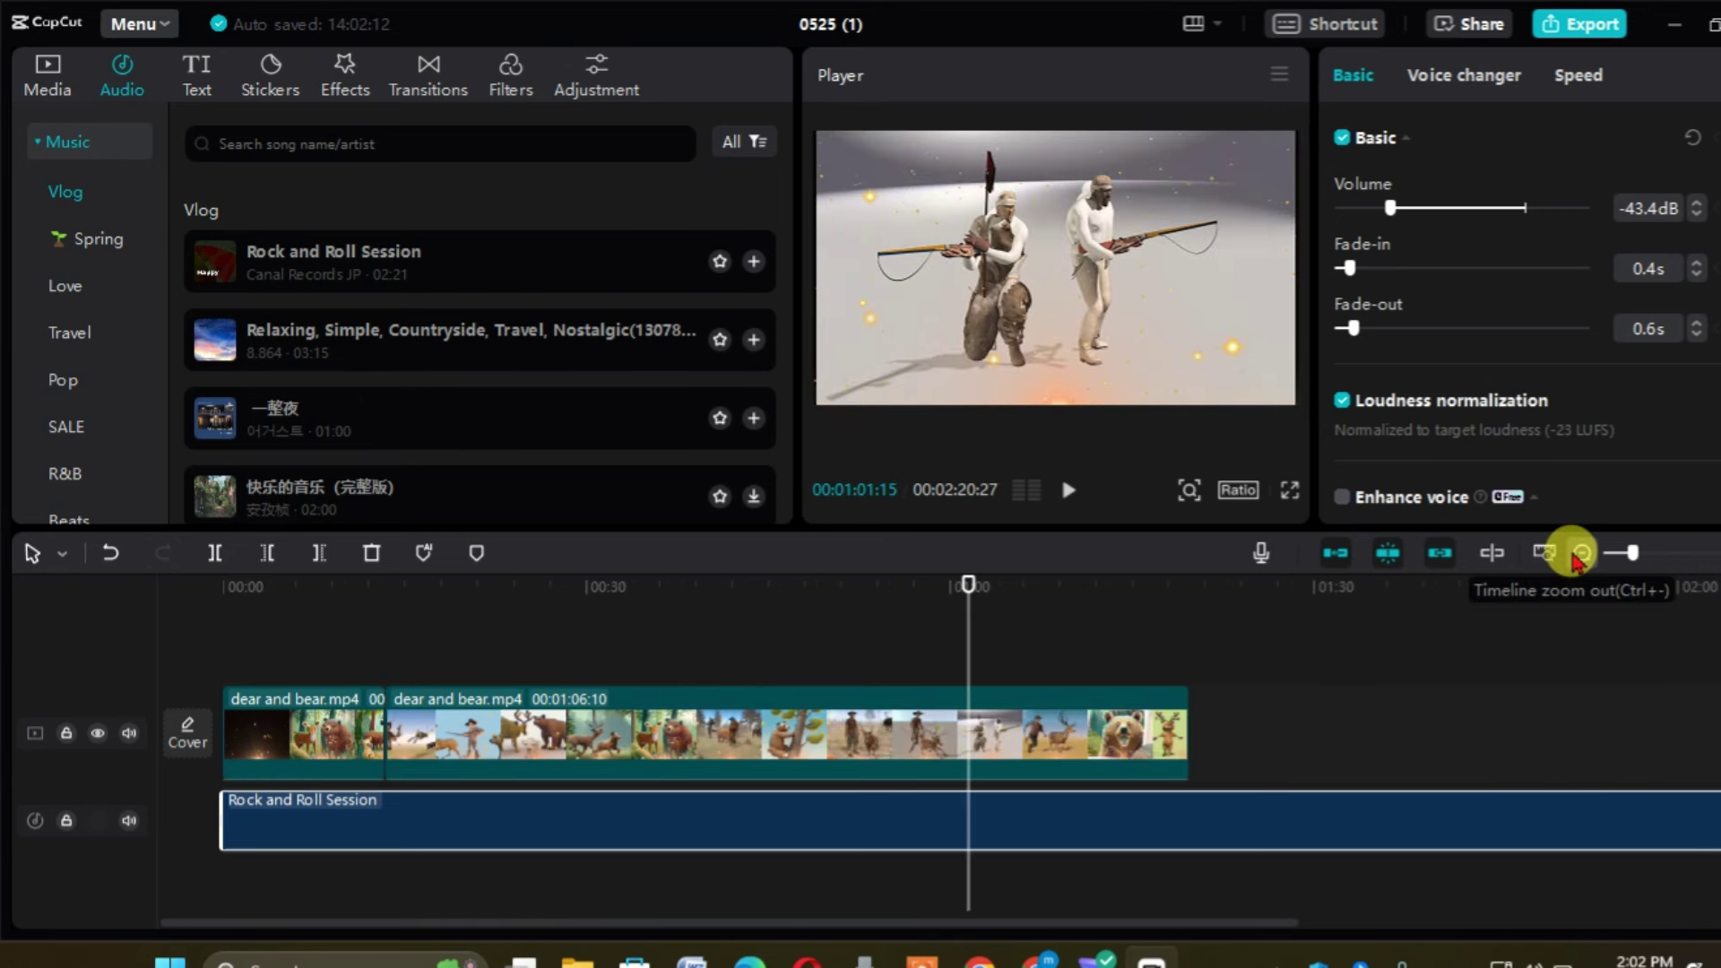
left_click(1581, 554)
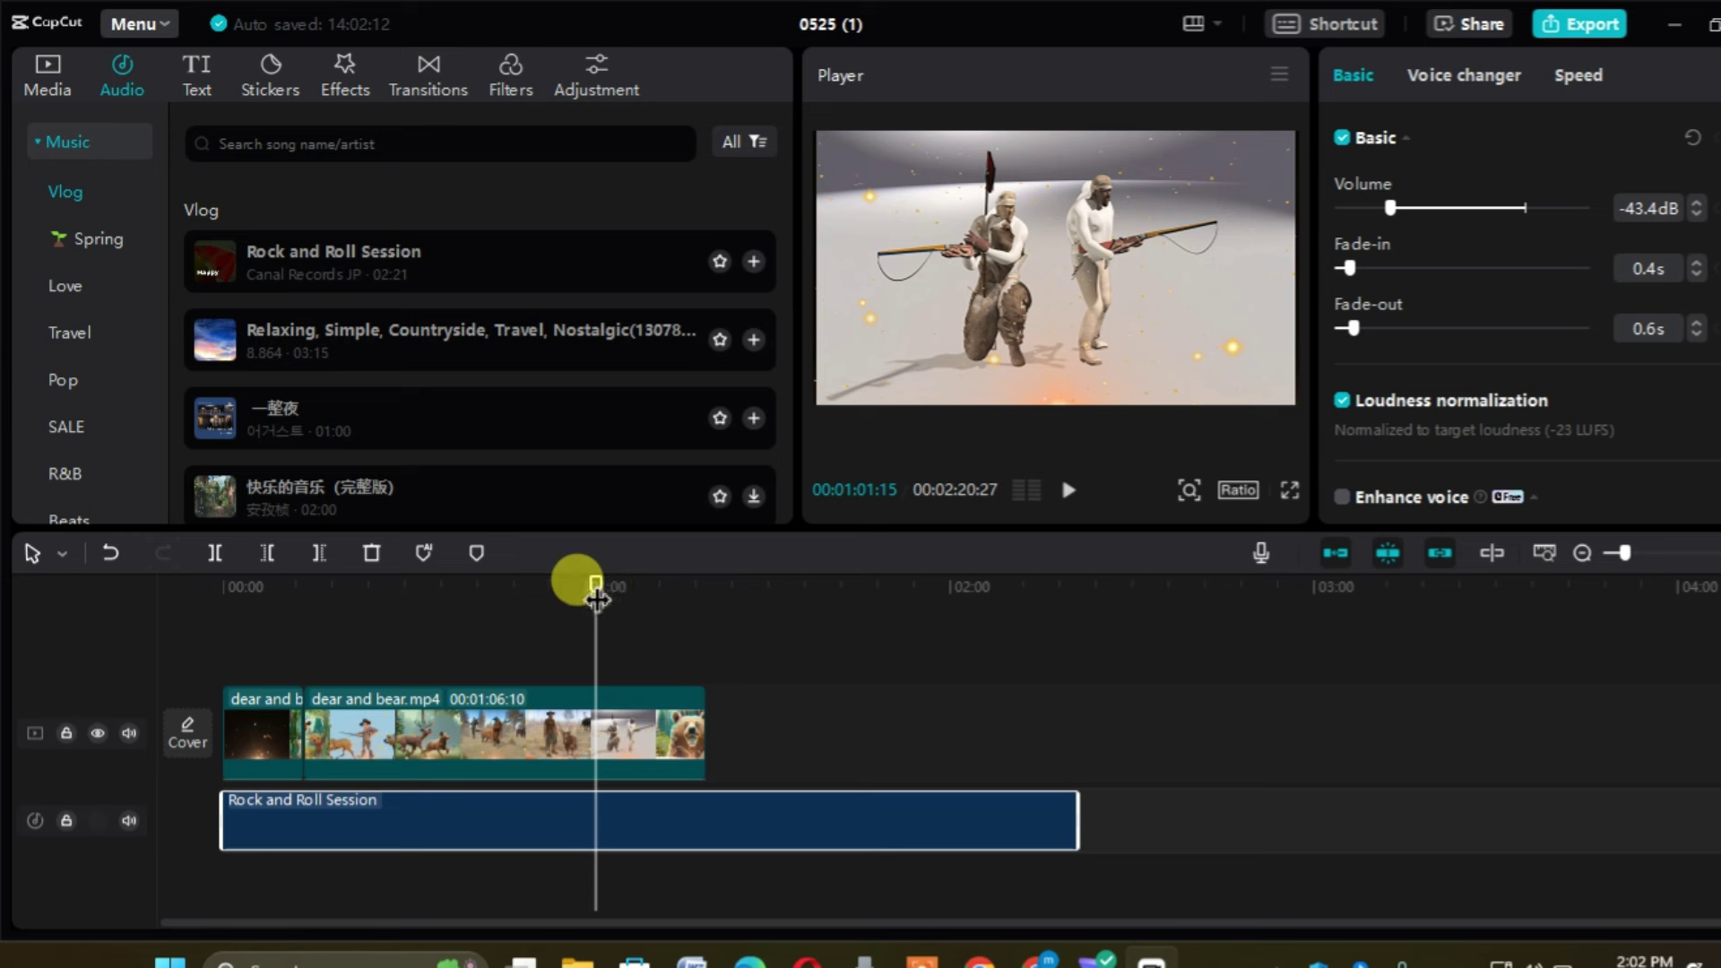
left_click_drag(608, 596, 707, 639)
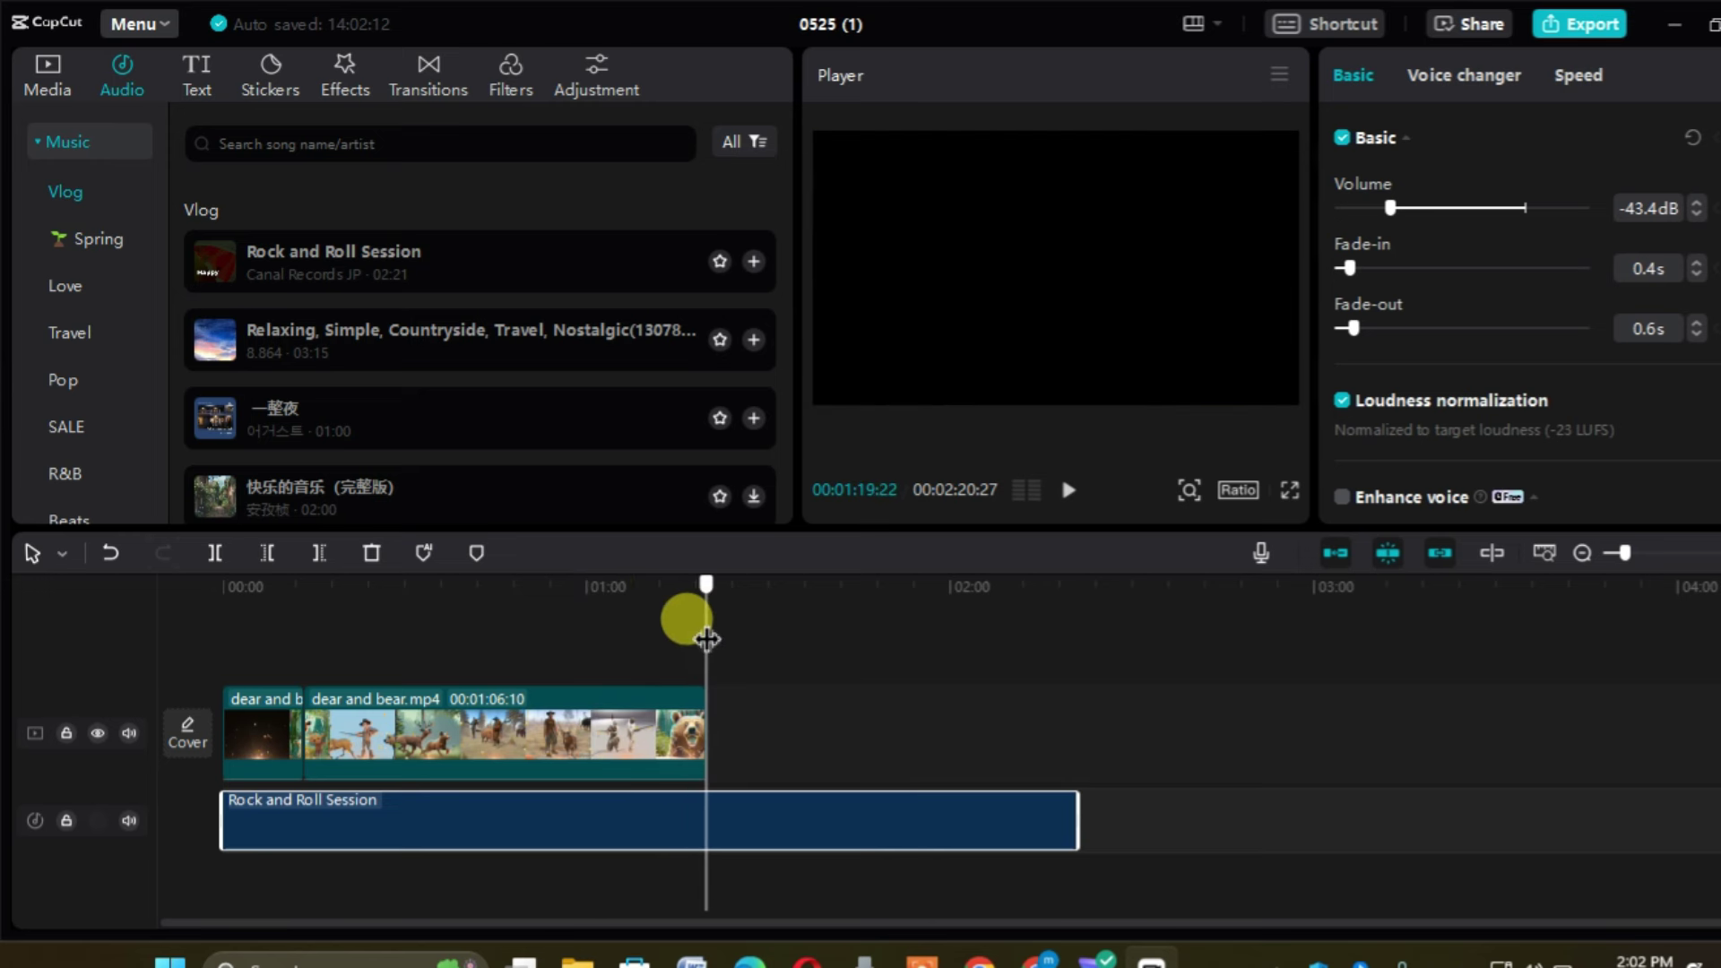
left_click(757, 816)
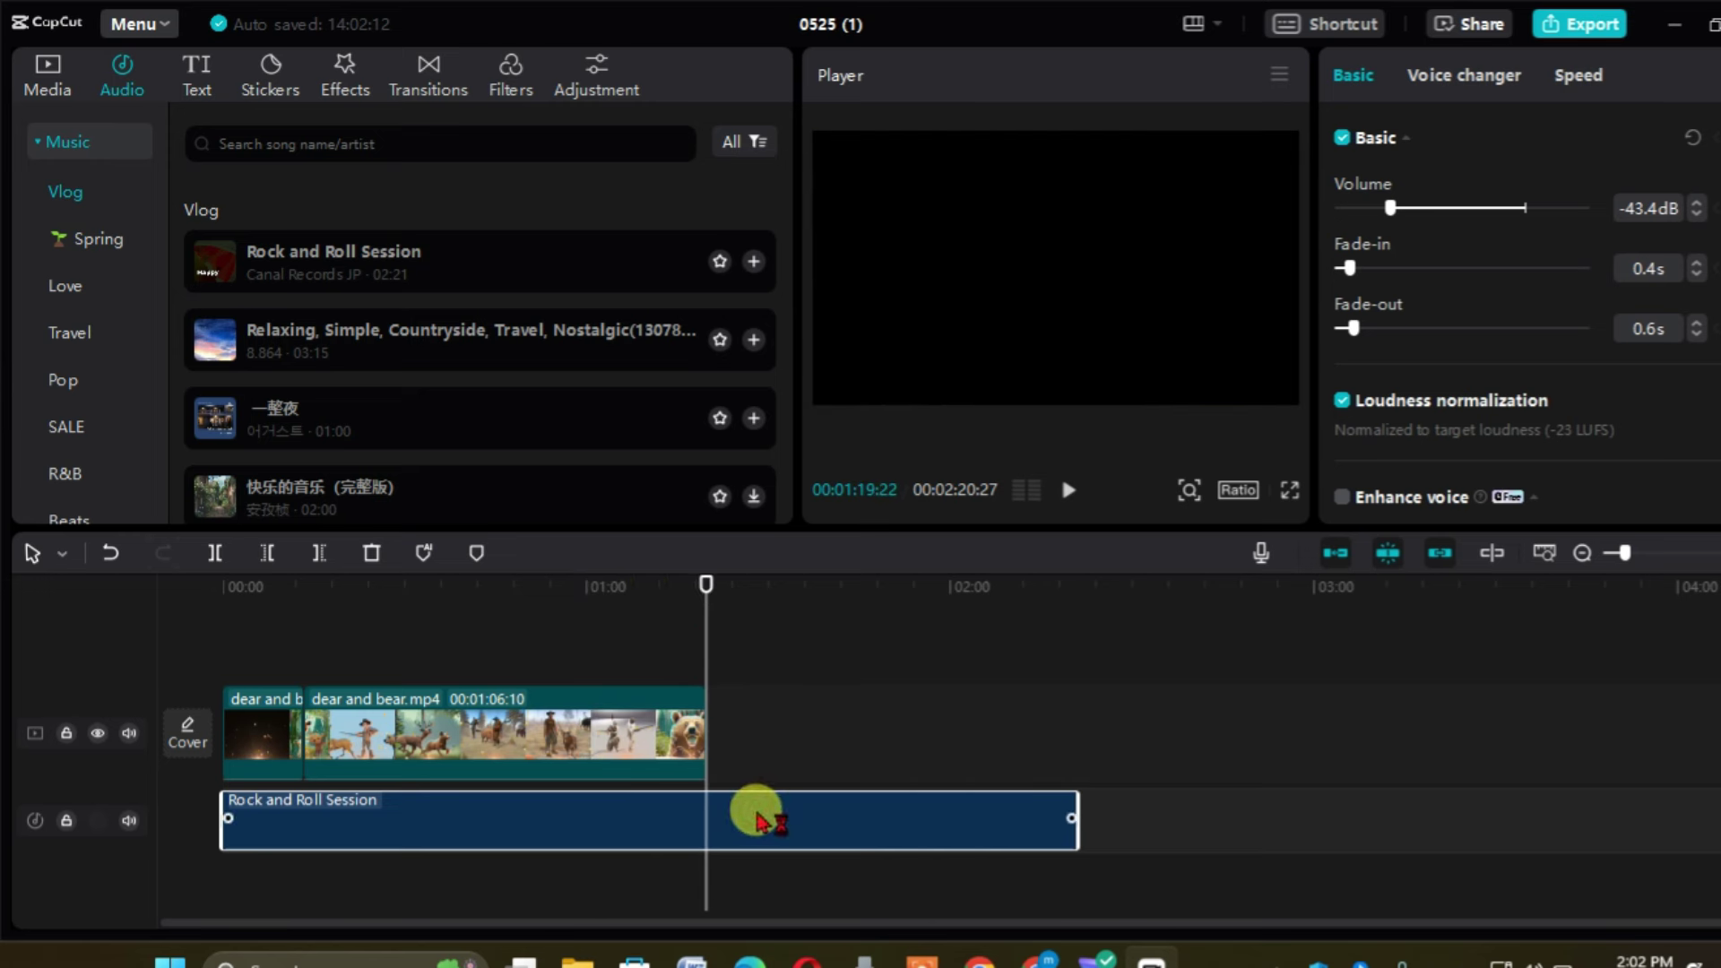
key("b")
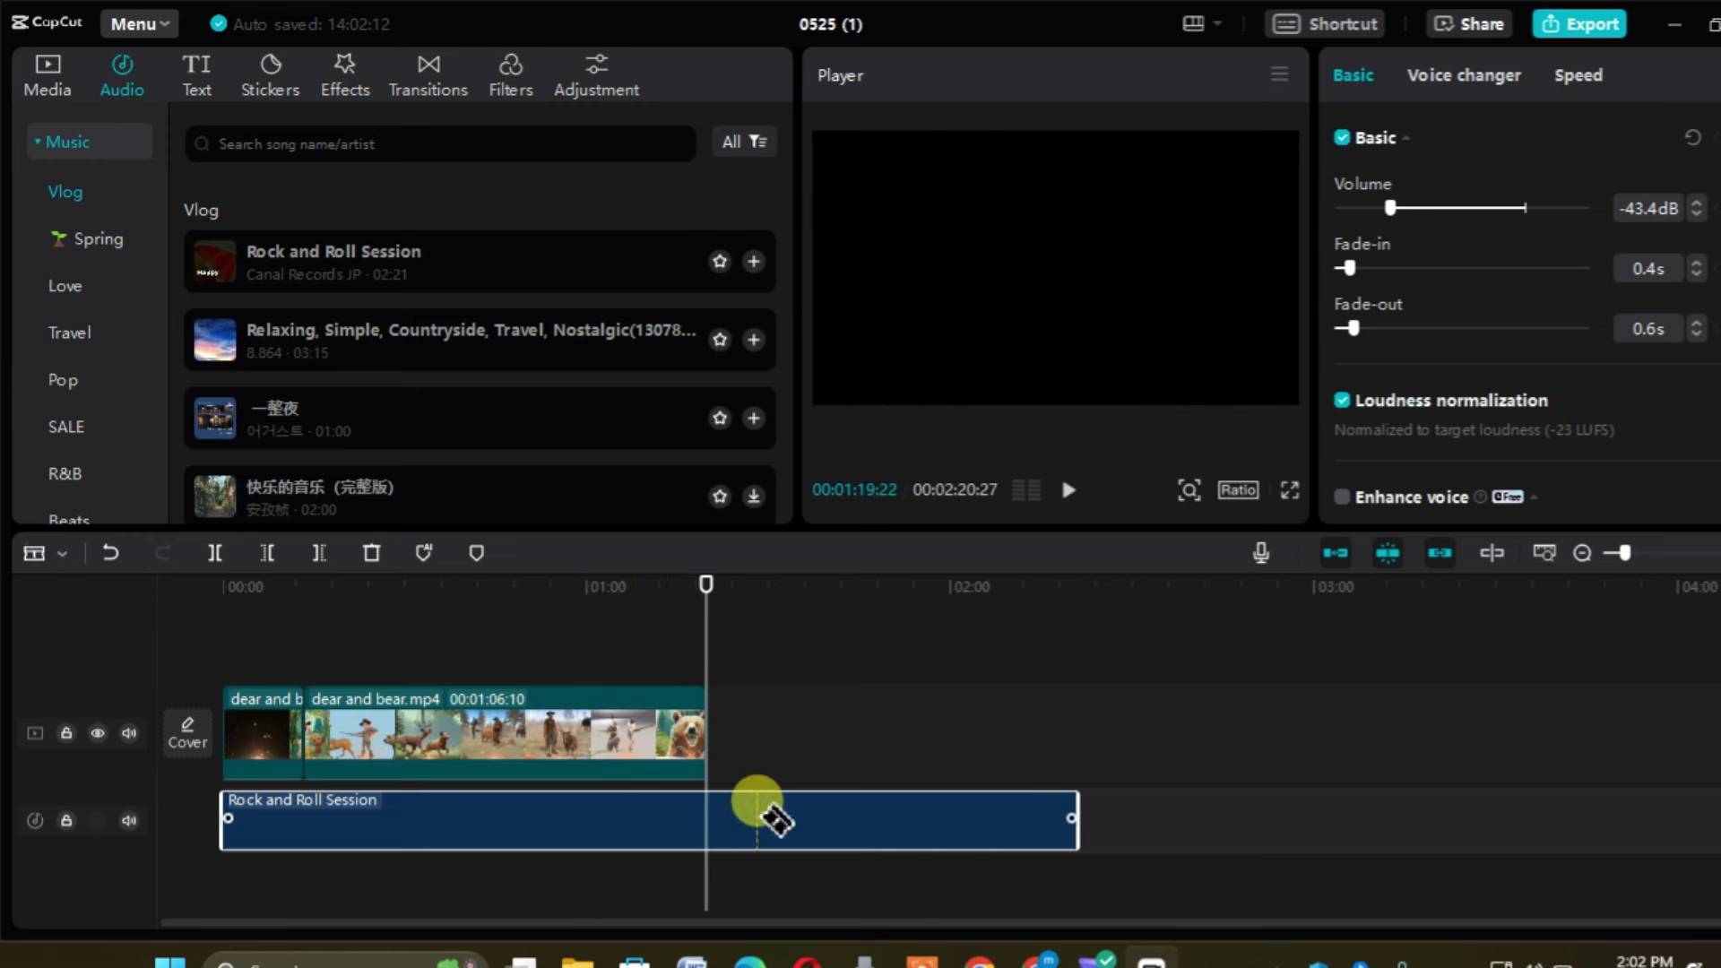
left_click(703, 823)
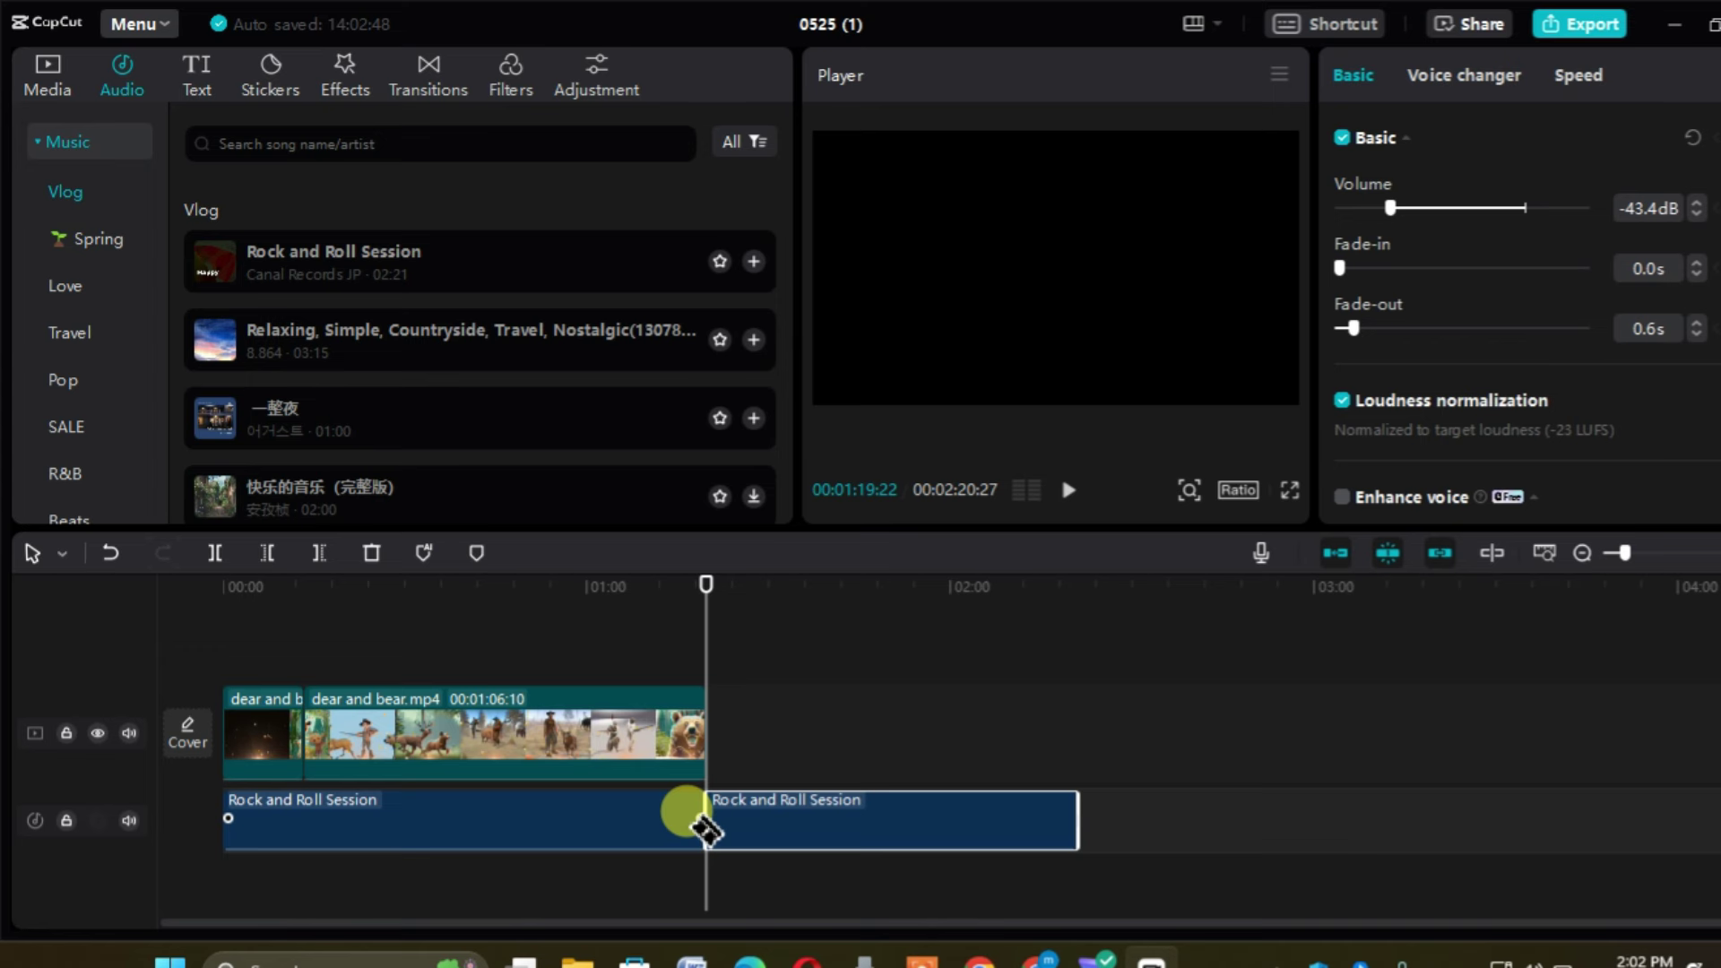
left_click(773, 830)
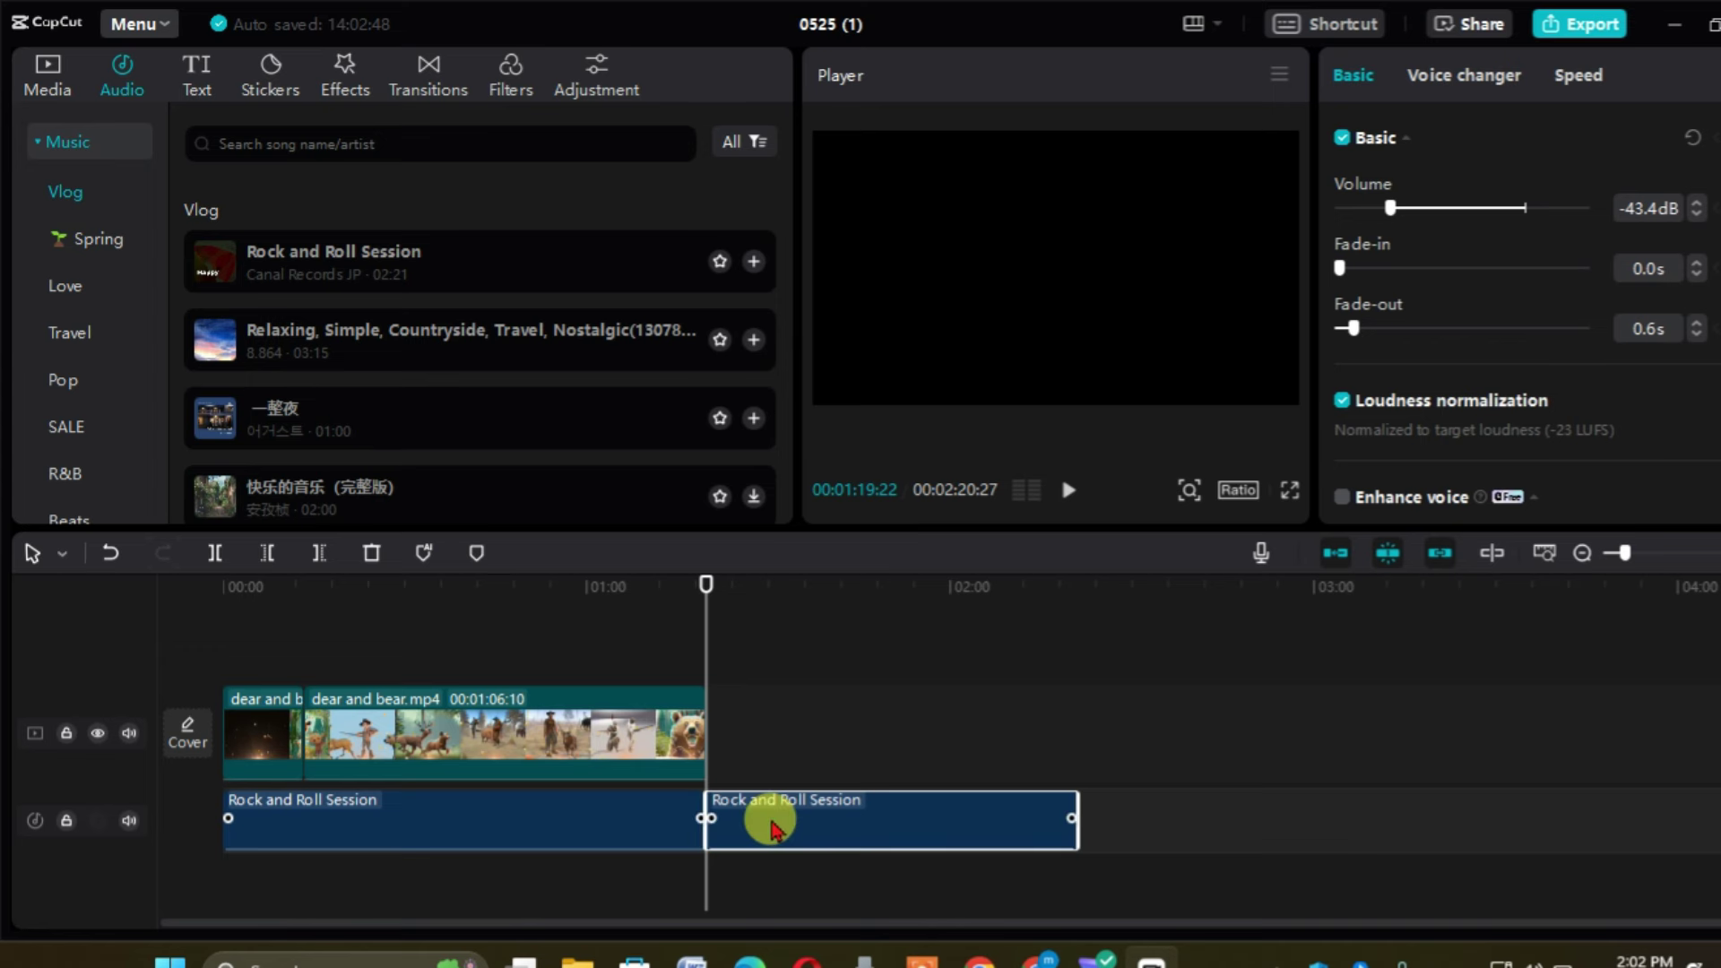
key("Delete")
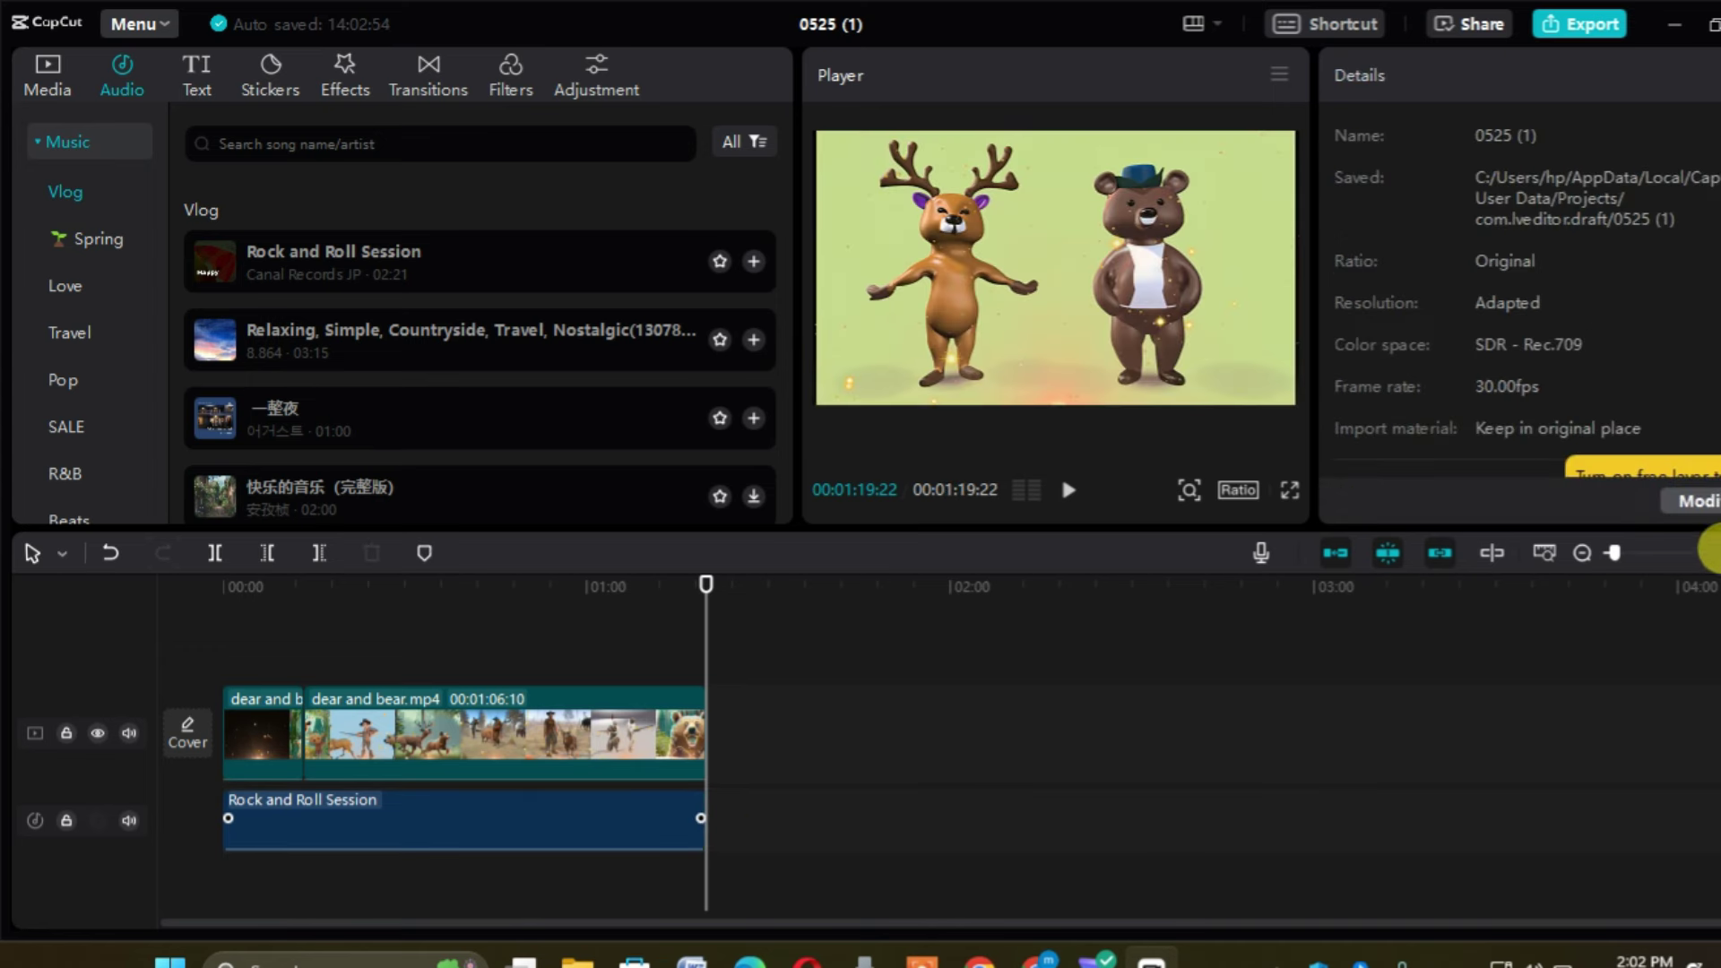
- Play the first three seconds of the project from the start to check the video and music together
left_click(1711, 553)
left_click(1710, 553)
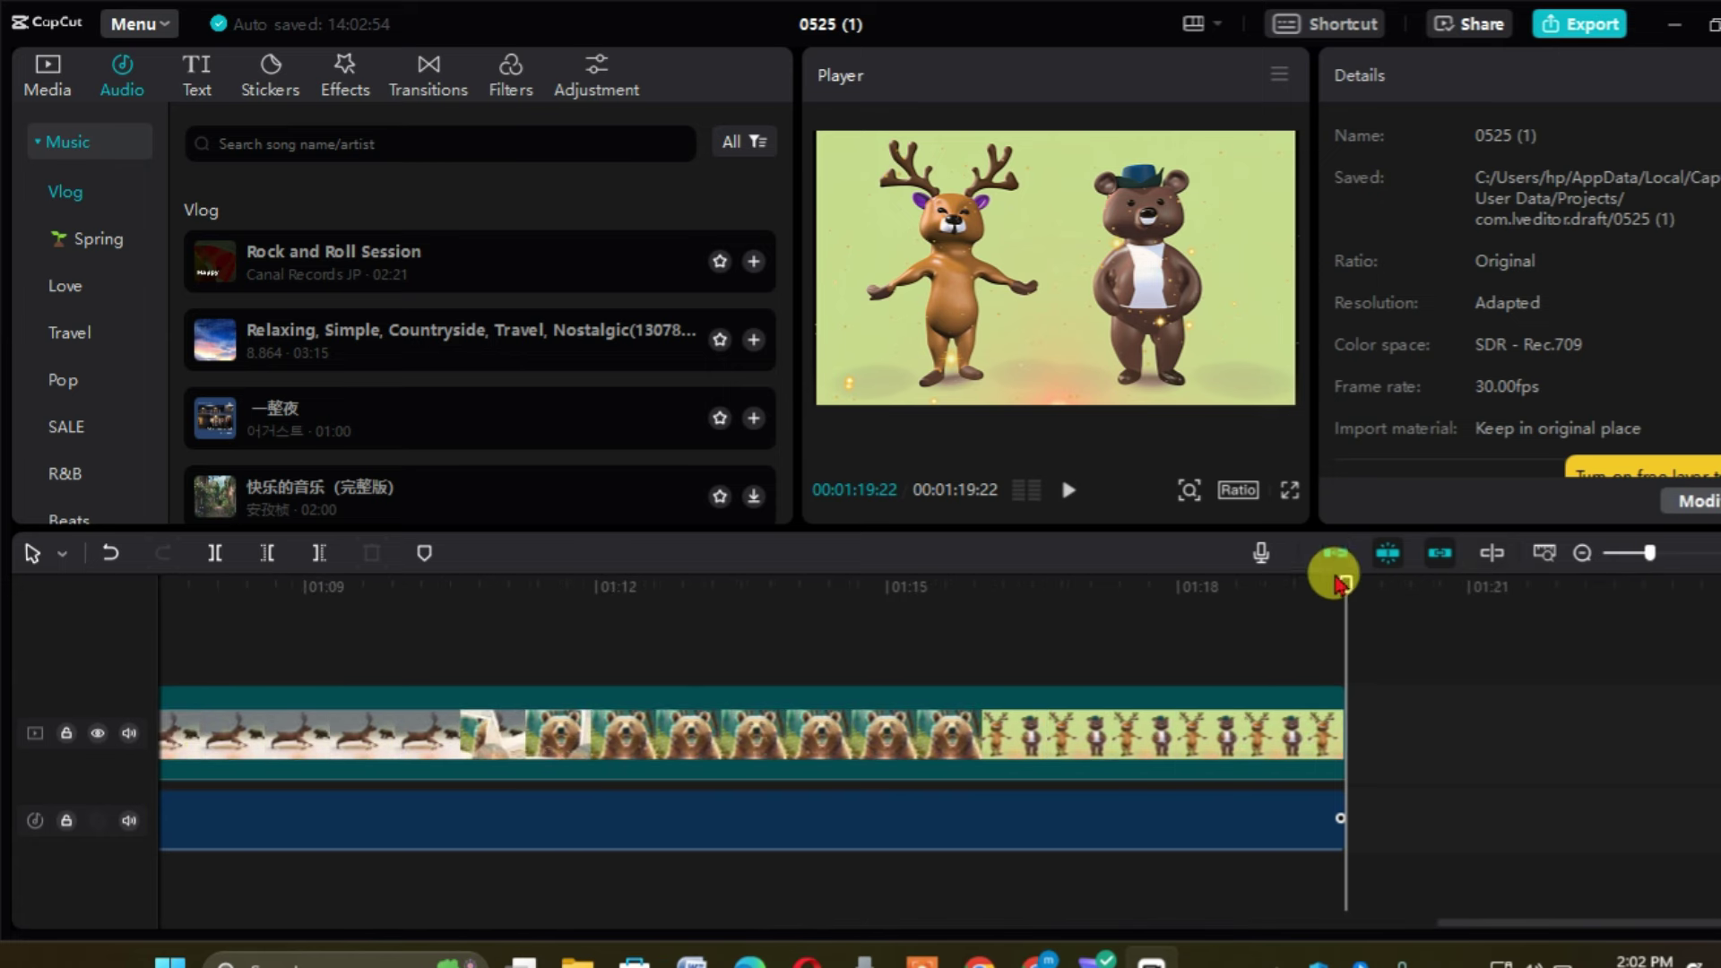
left_click_drag(1346, 590, 157, 588)
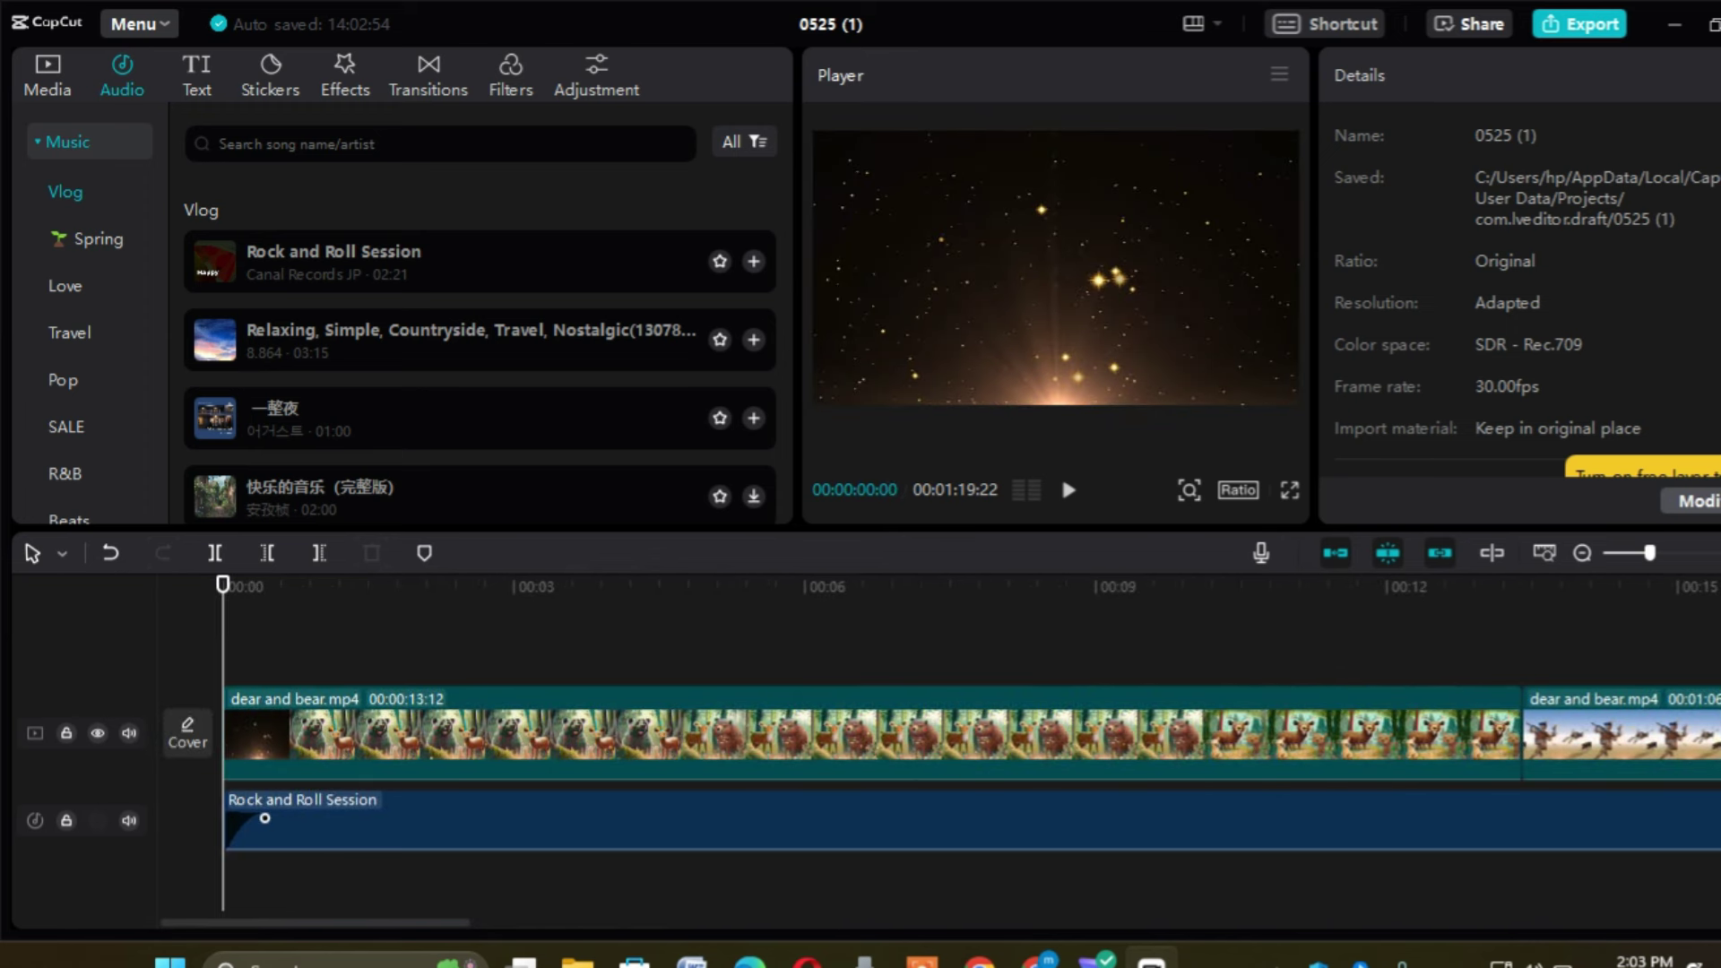
key("space")
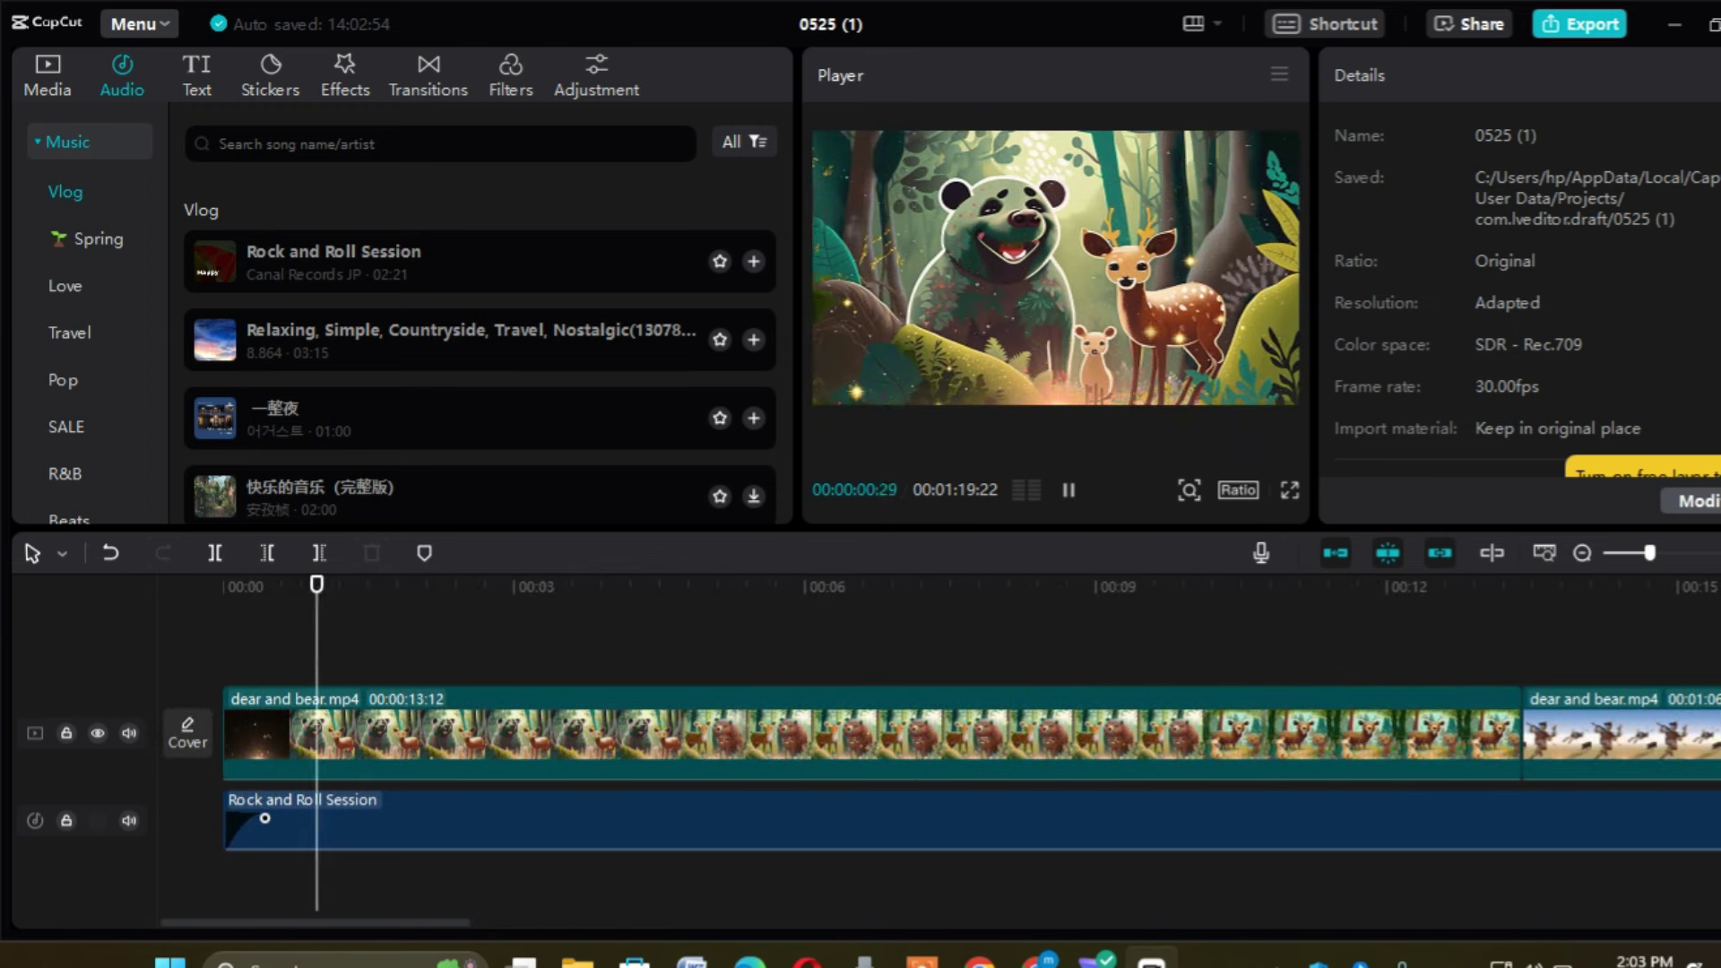
key("space")
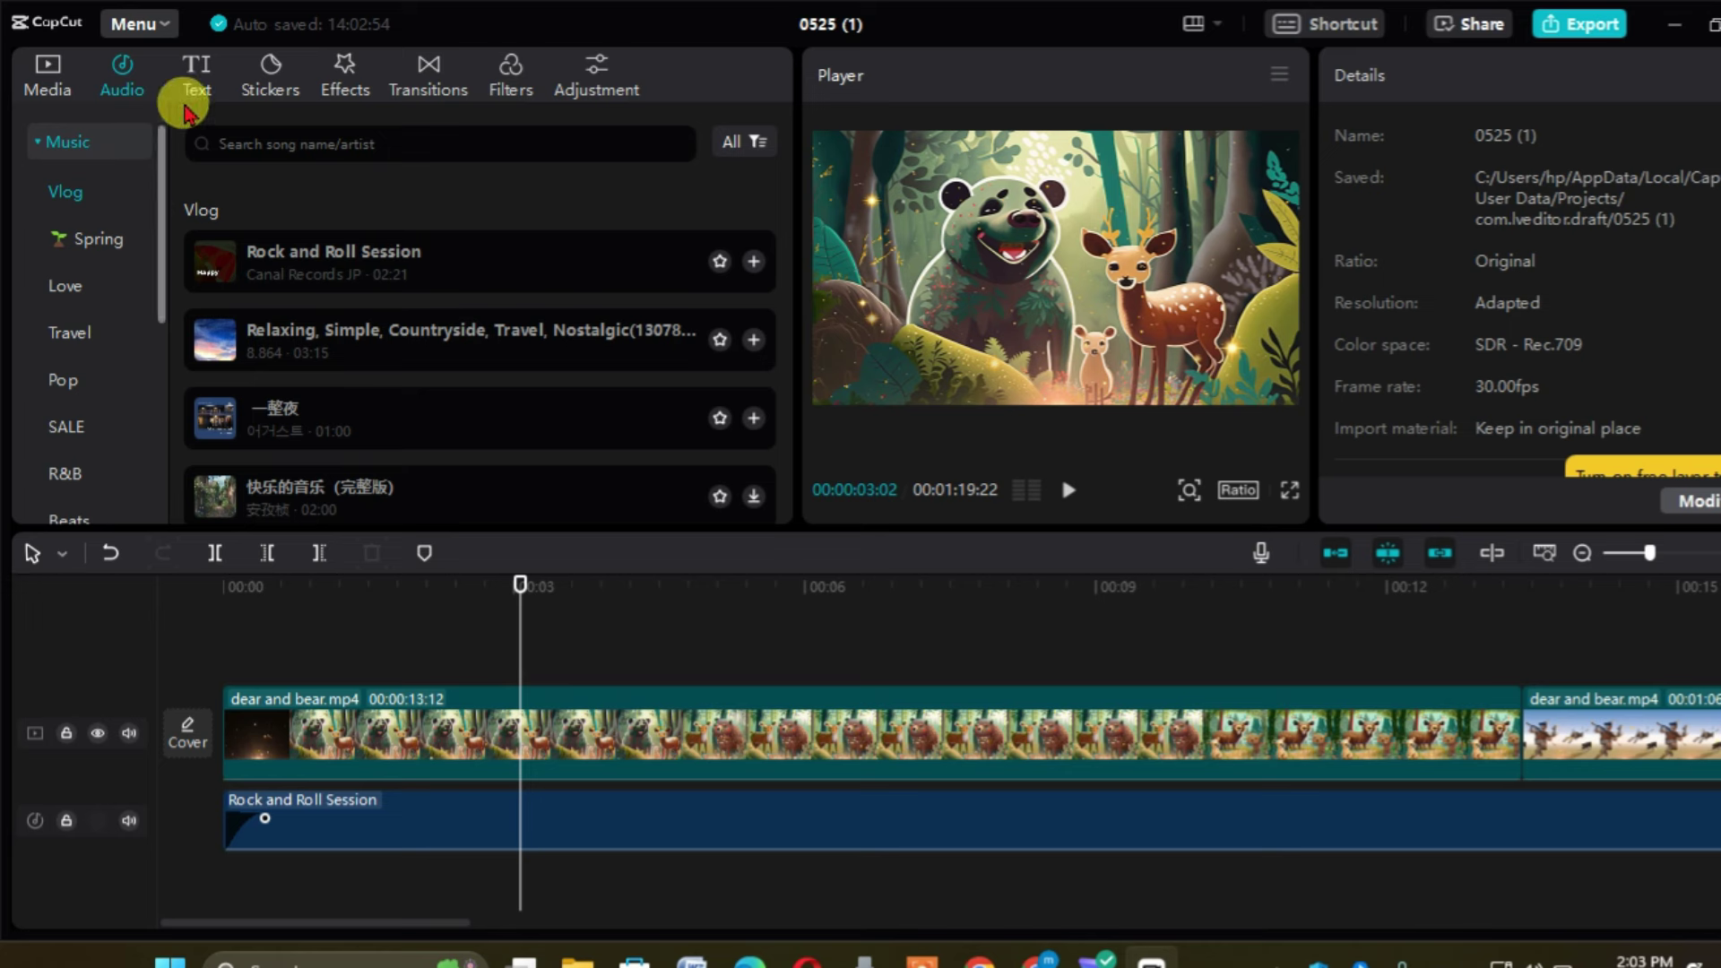
- Download the trending text effects, including the white glow, red outline, silver, plain white, yellow, yellow glow and dark red styles
left_click(215, 85)
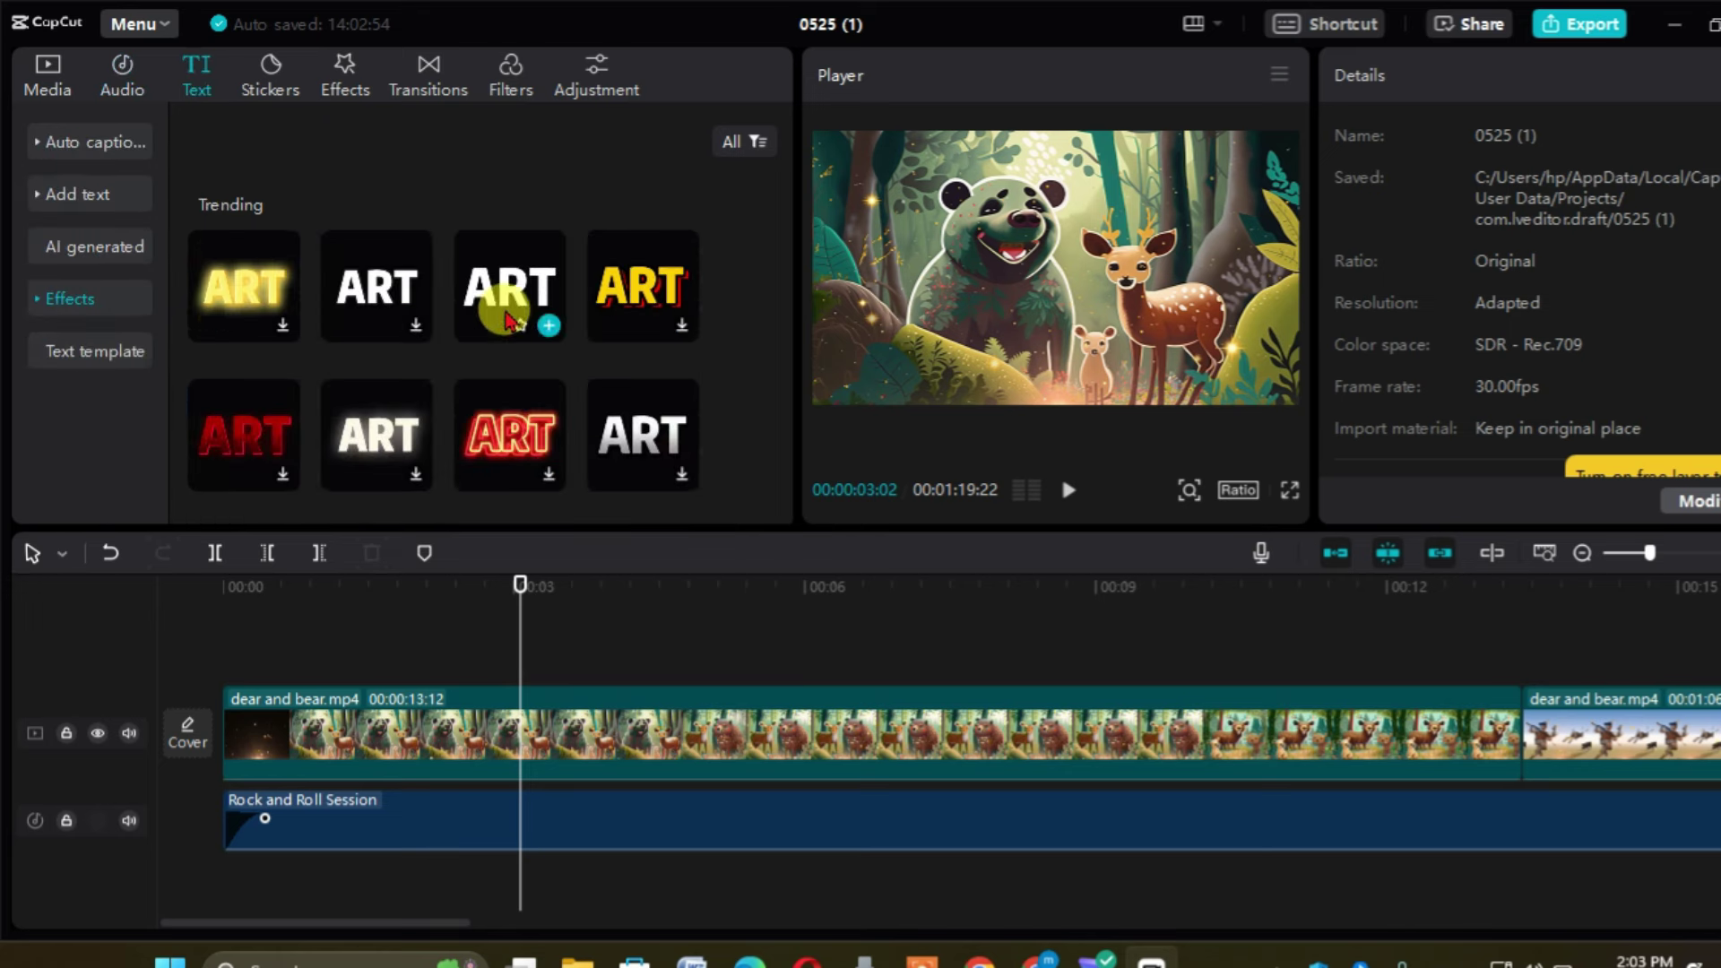
left_click(415, 475)
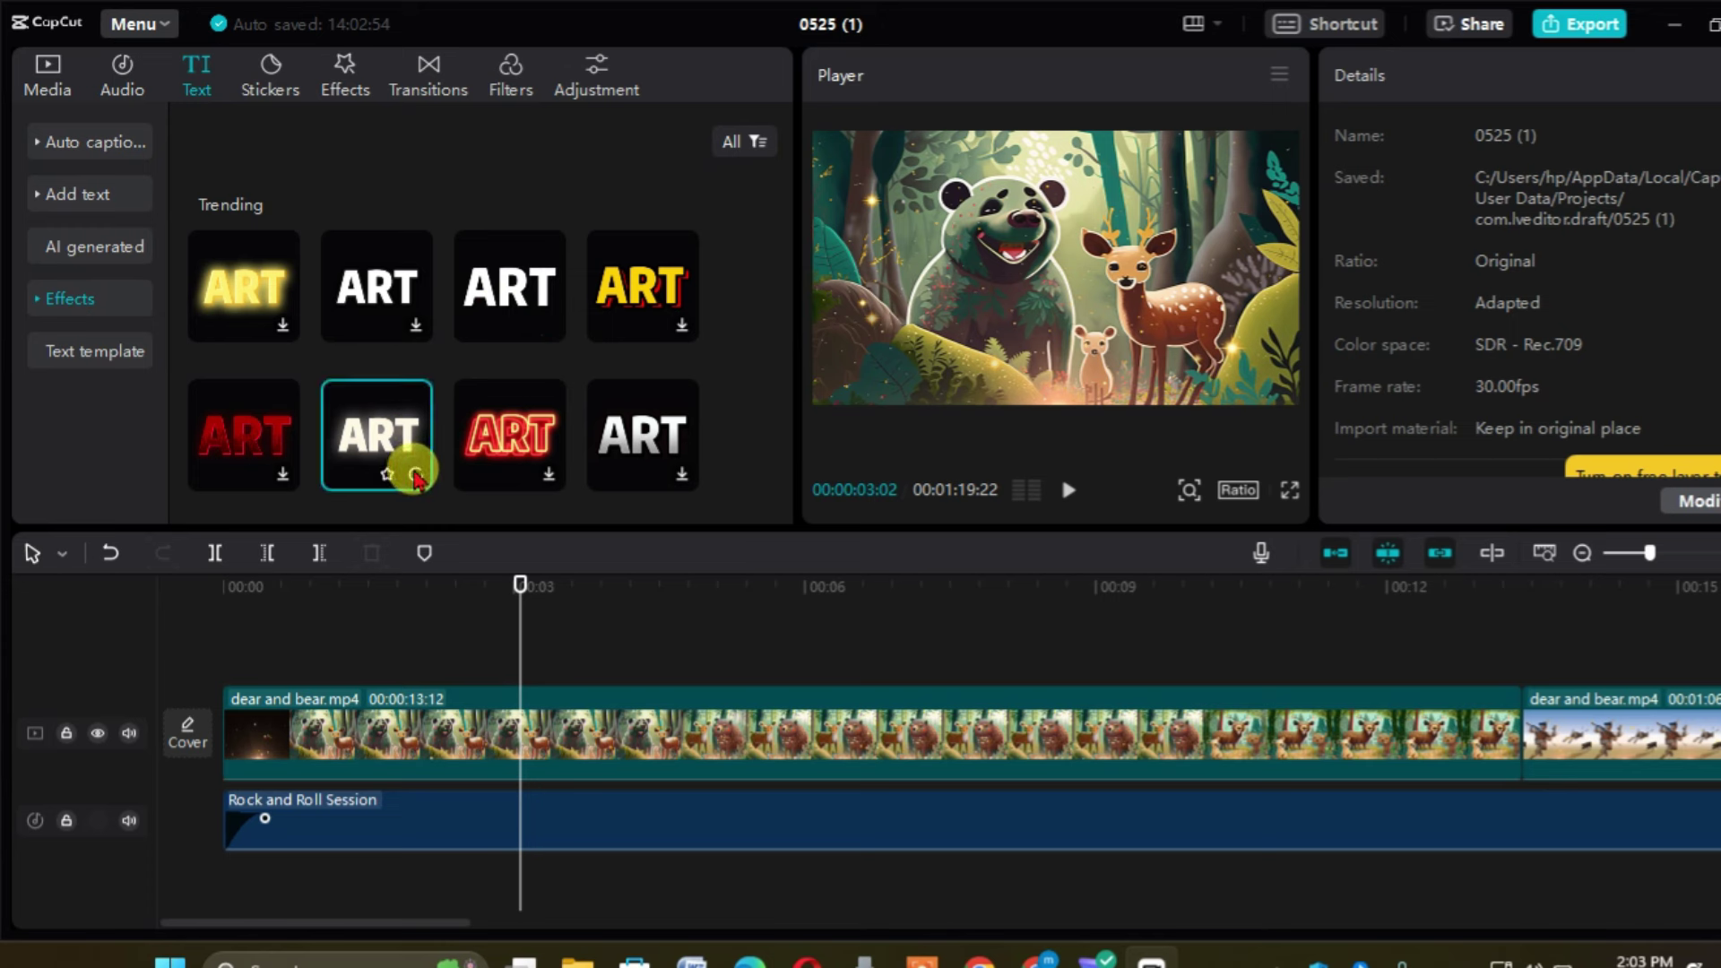
left_click(547, 477)
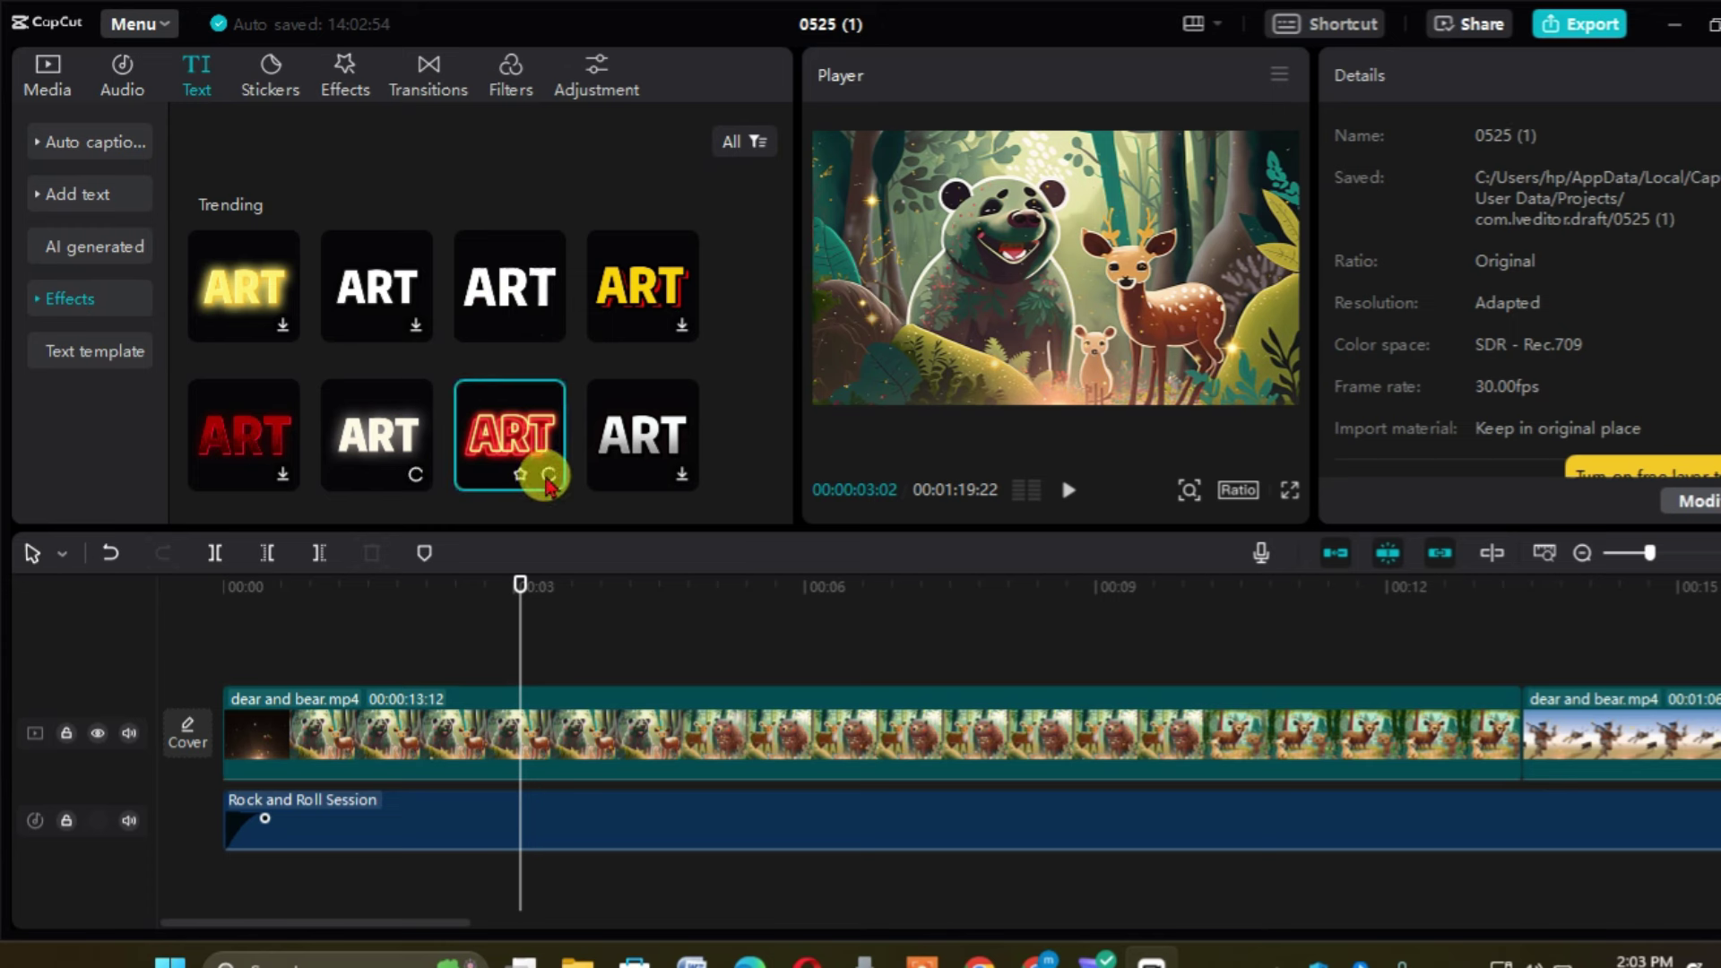
left_click(682, 480)
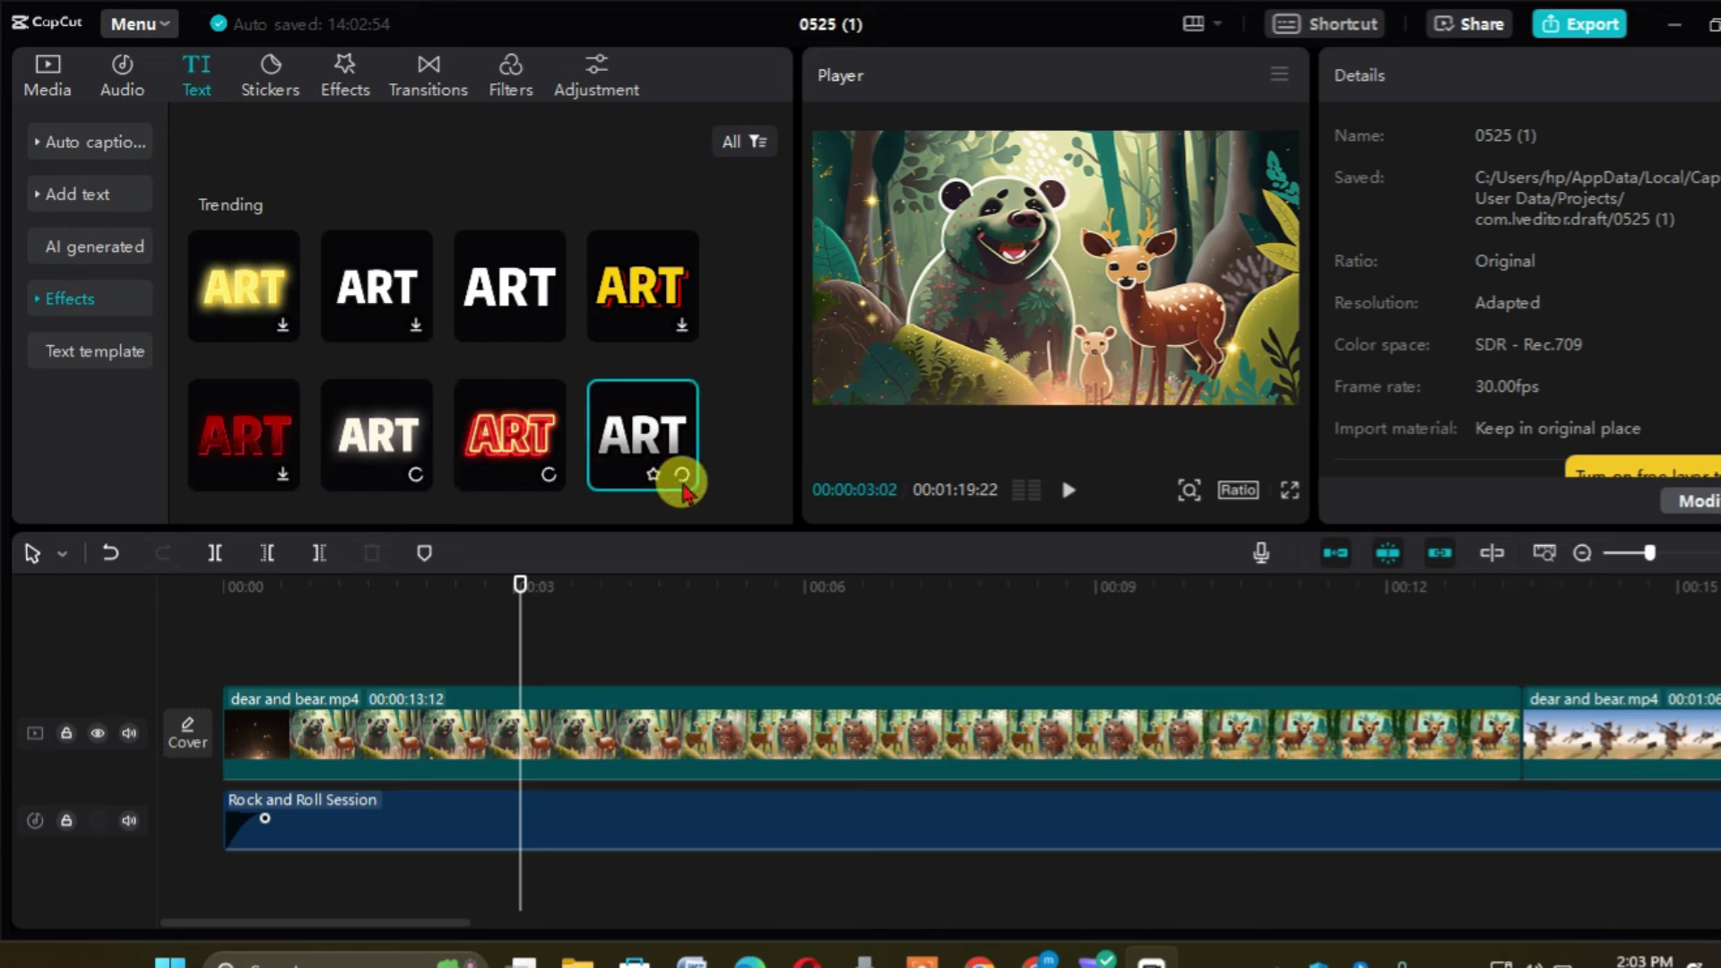
left_click(384, 294)
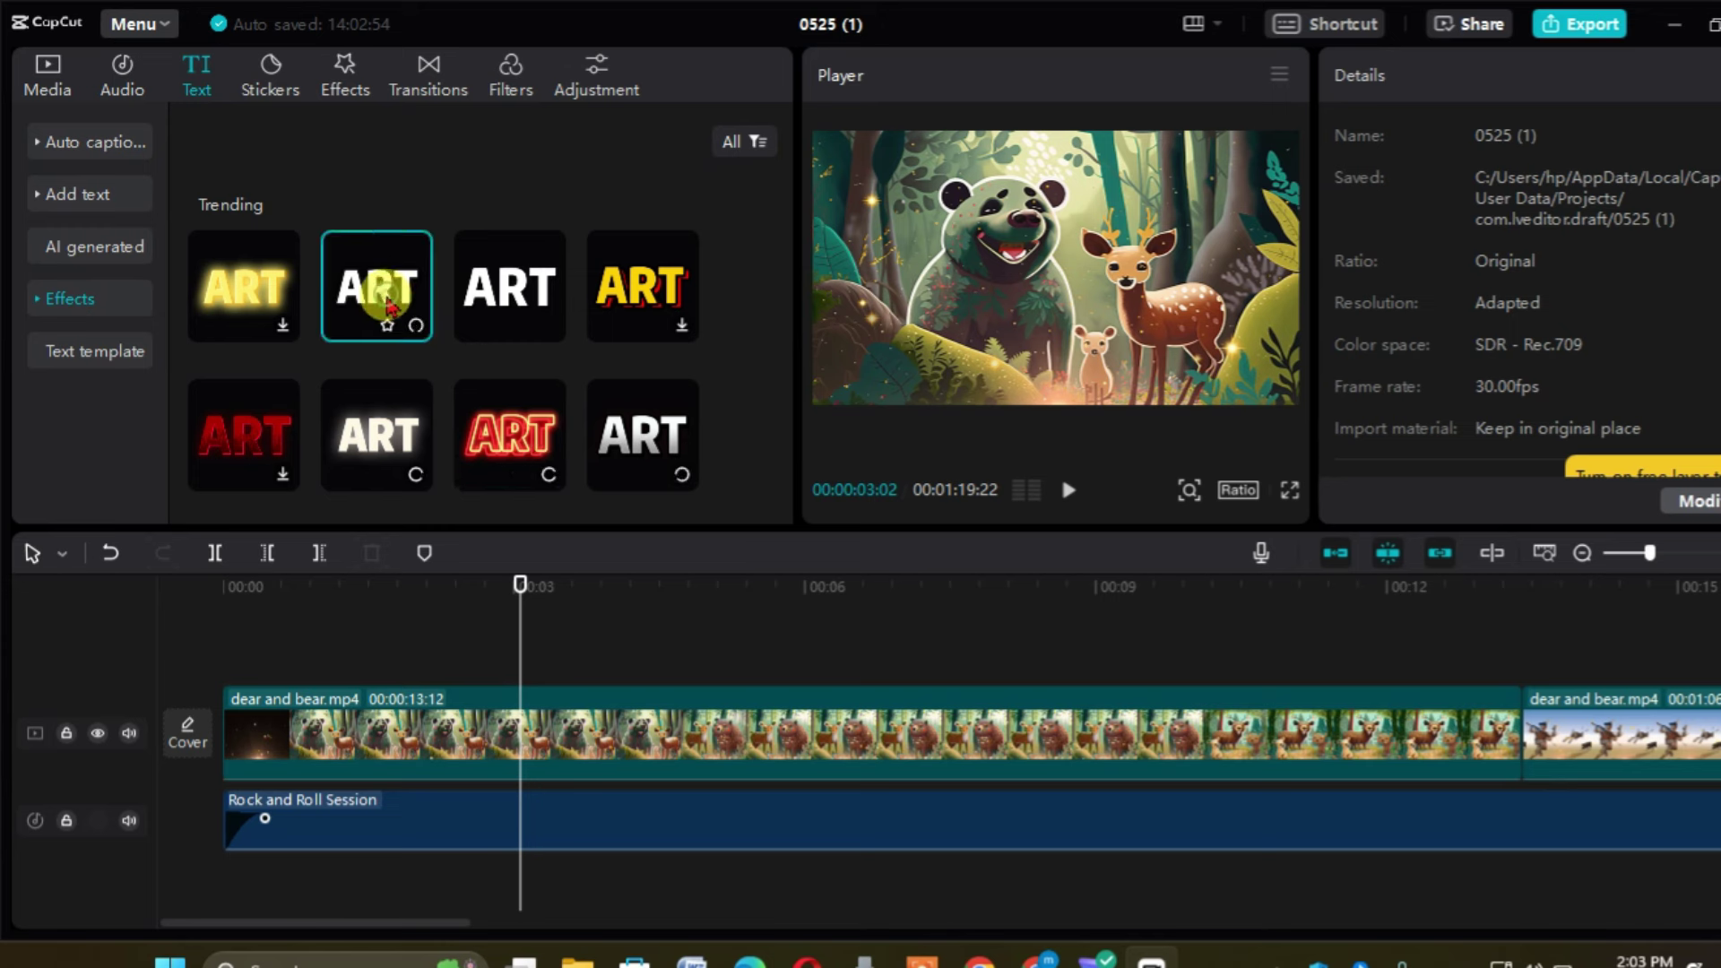
left_click(614, 309)
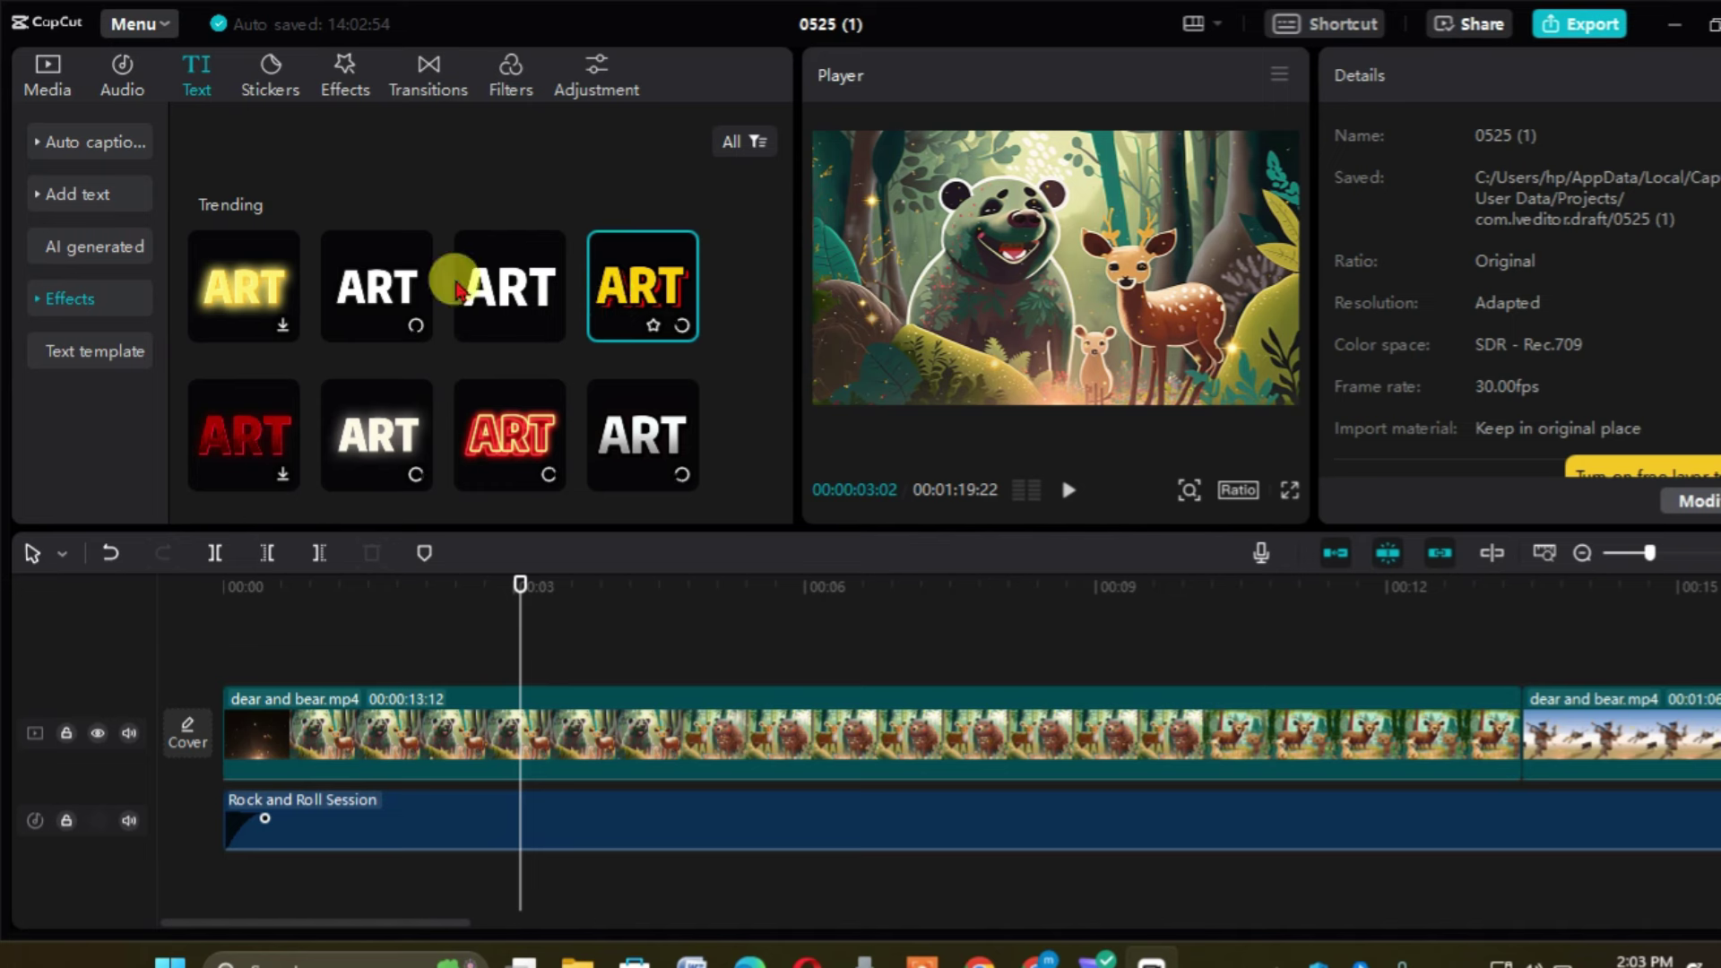
left_click(267, 285)
left_click(246, 446)
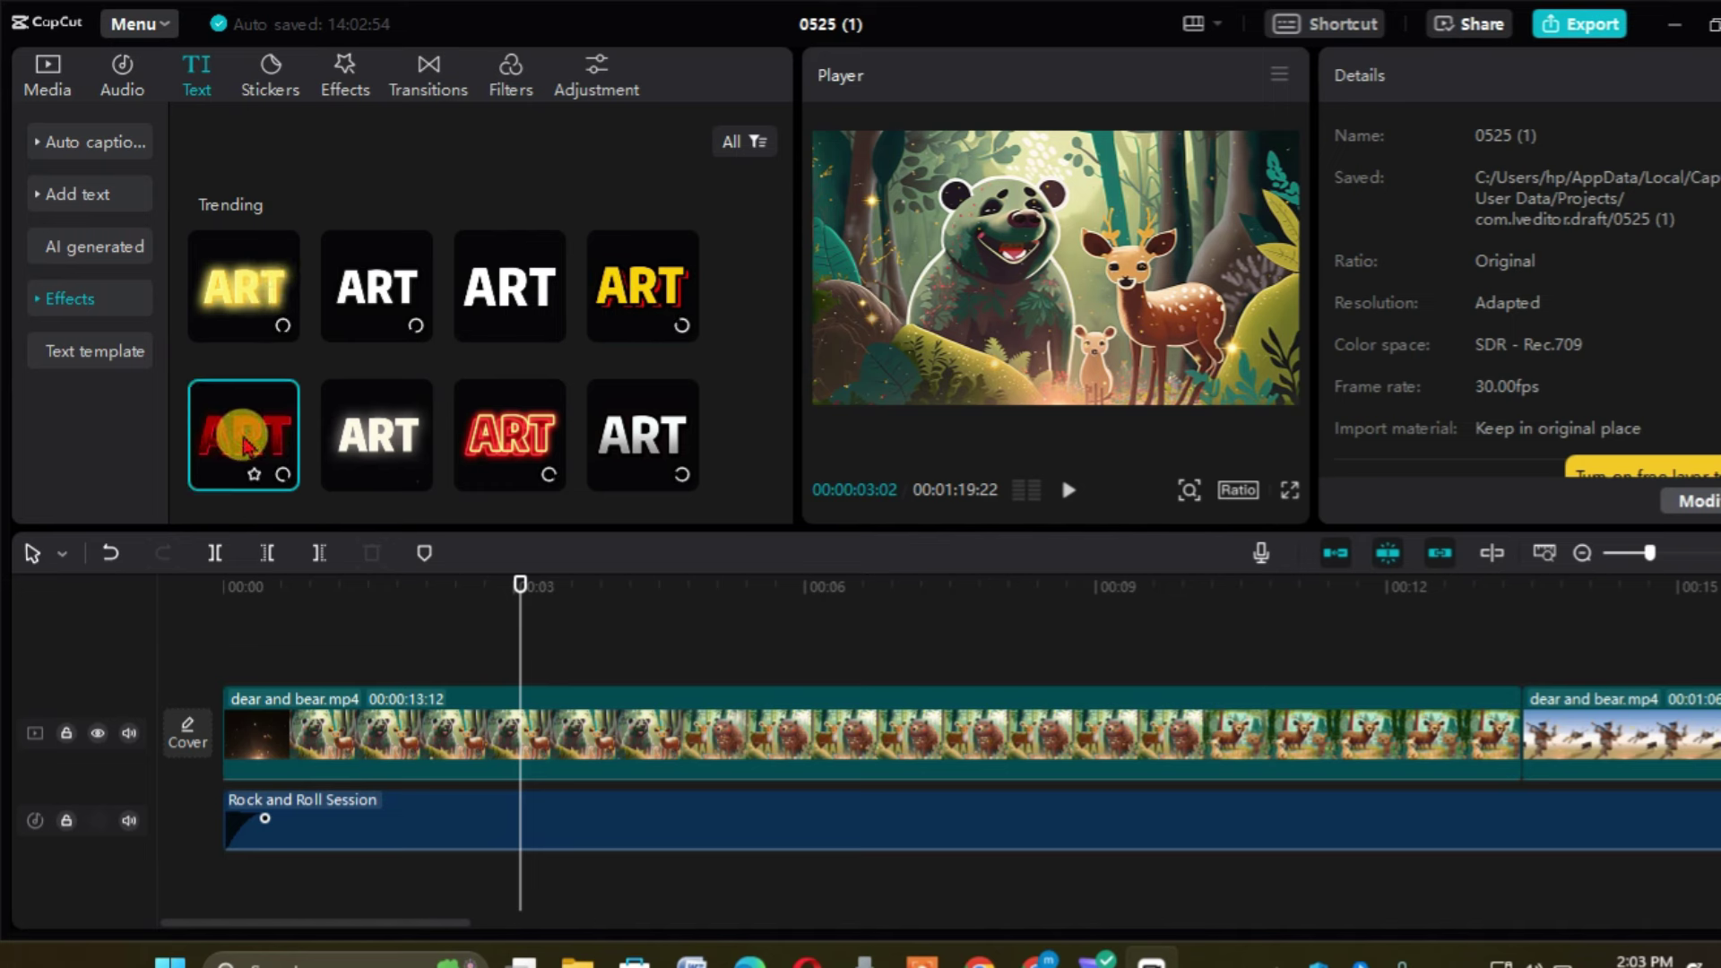
- Look through the text template, auto caption and effect categories, and add a default text clip above the video at 00:00:03:02
left_click(68, 359)
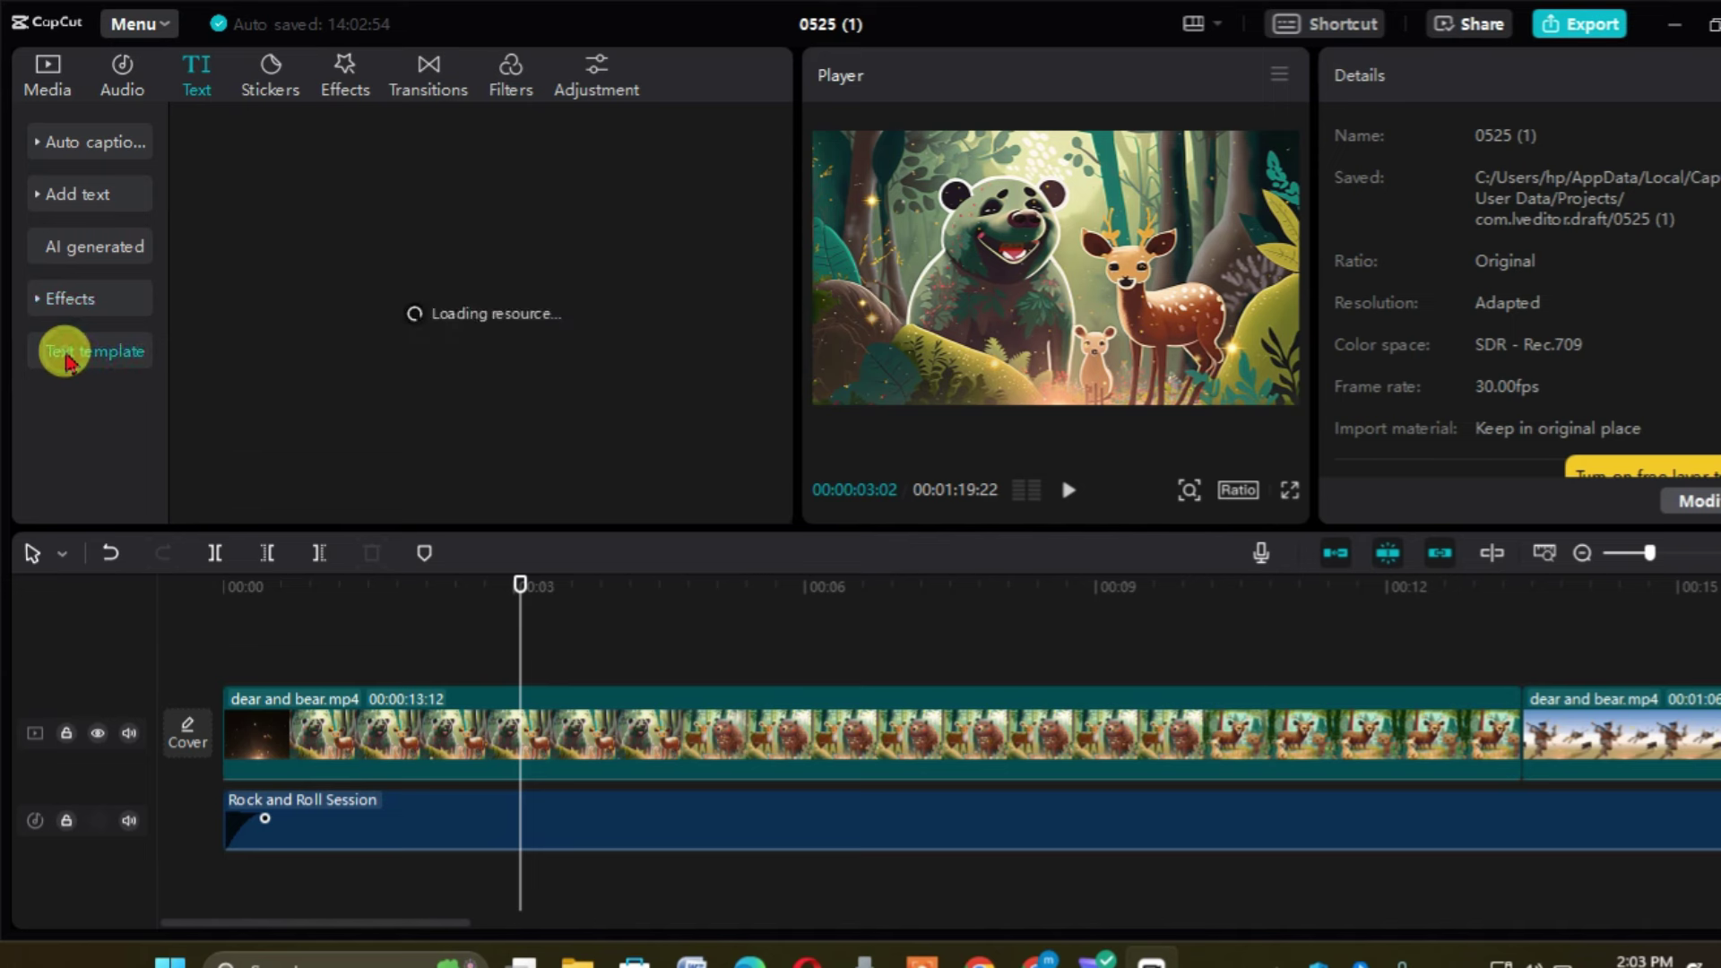
left_click(90, 299)
left_click(91, 195)
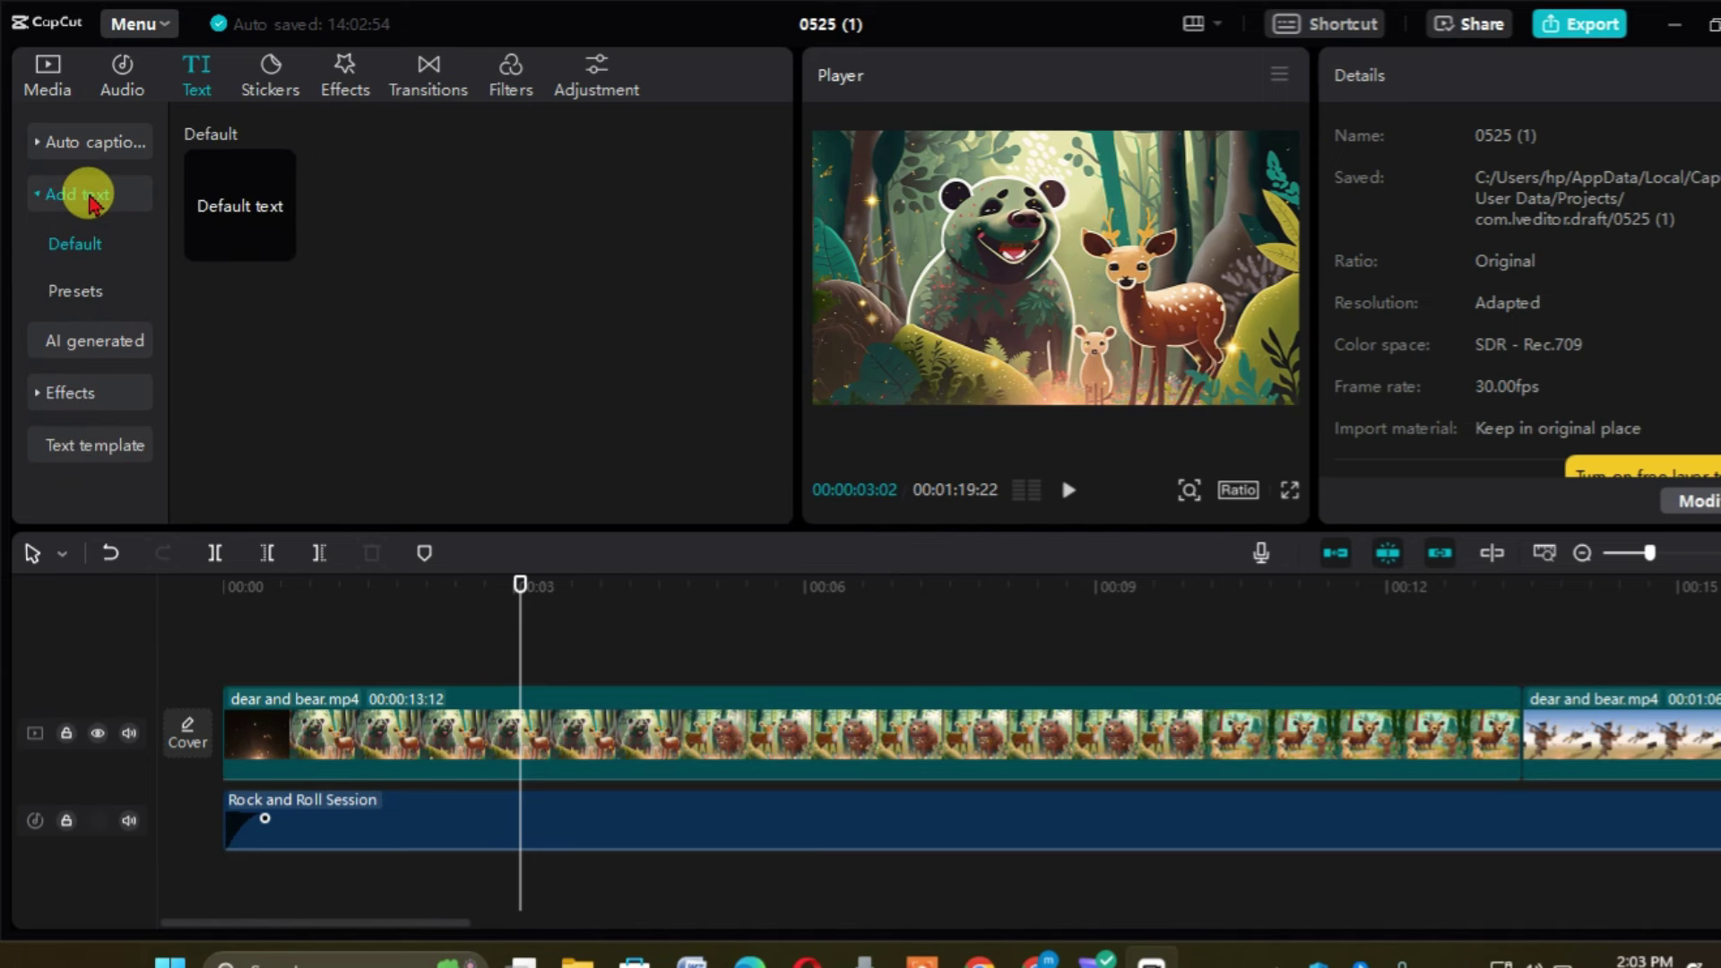
left_click(97, 146)
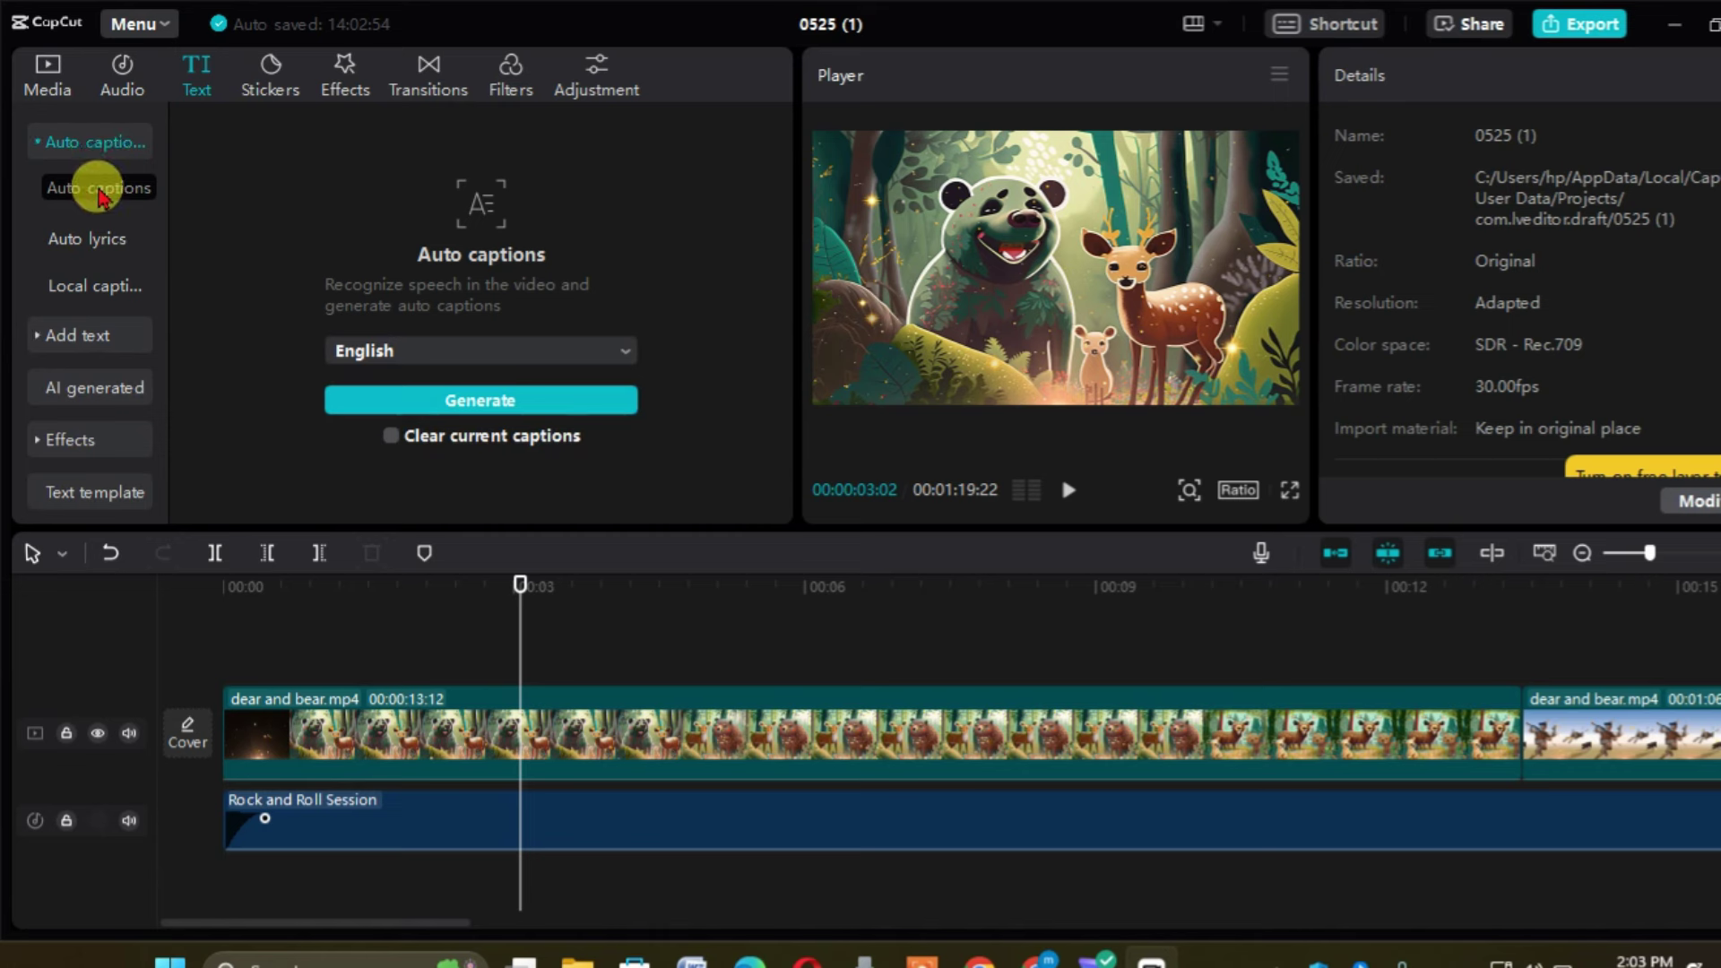
left_click(71, 441)
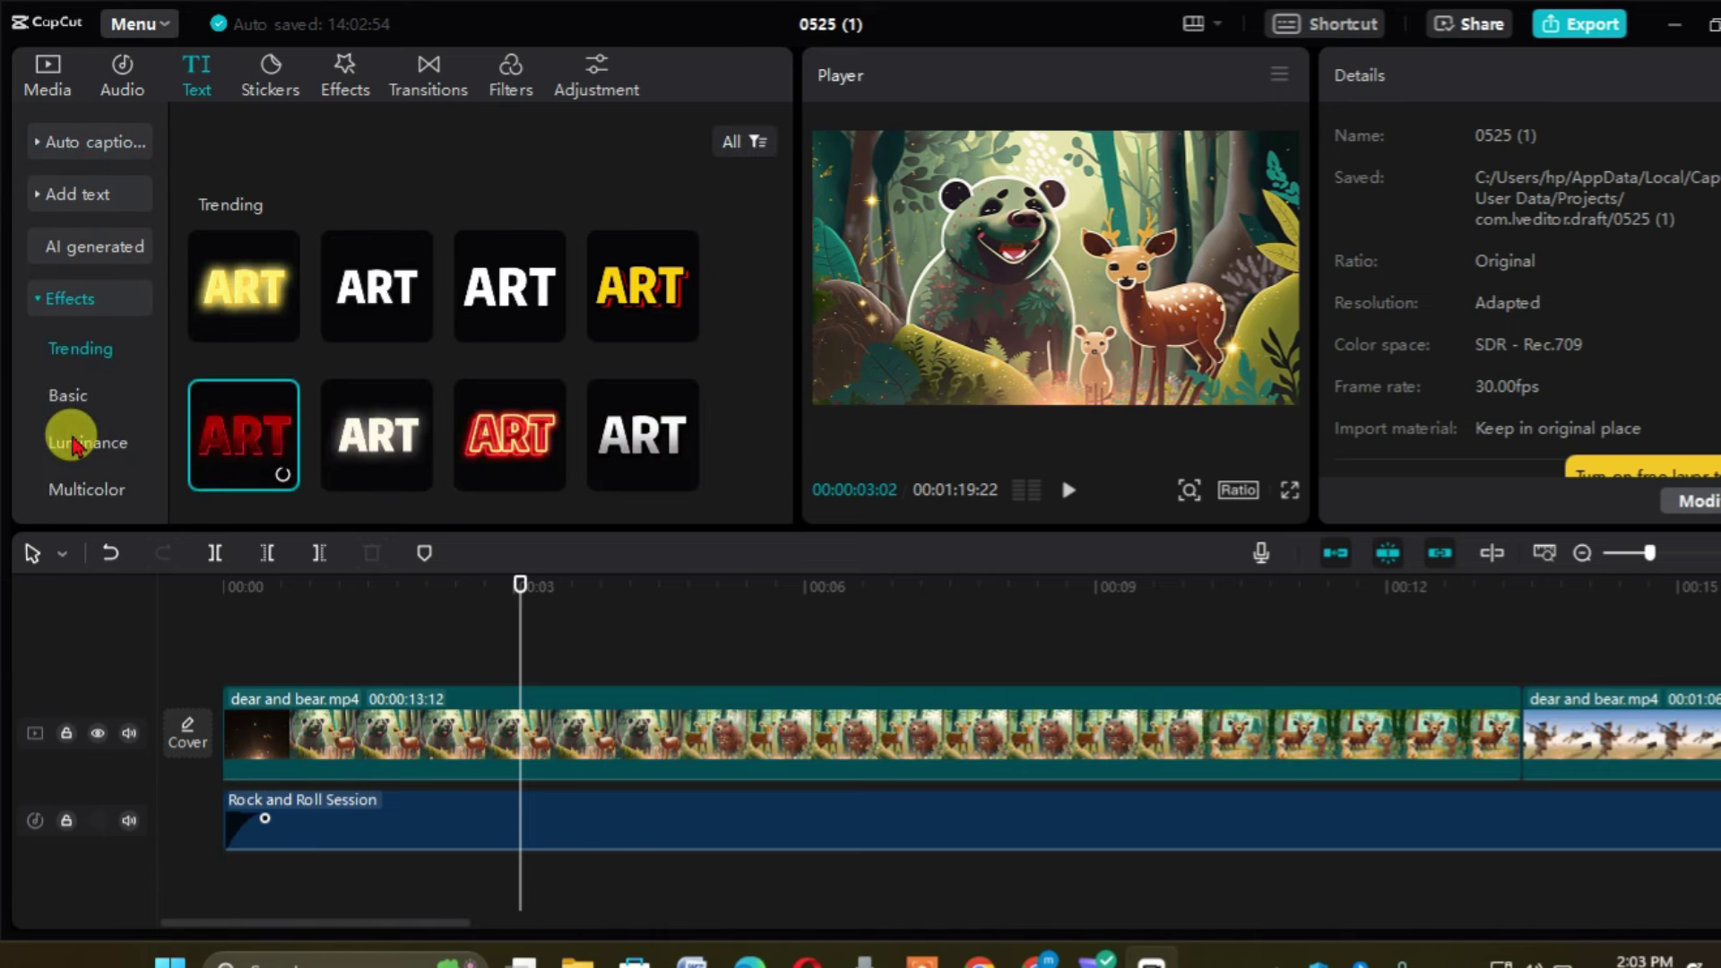
left_click_drag(348, 395, 494, 584)
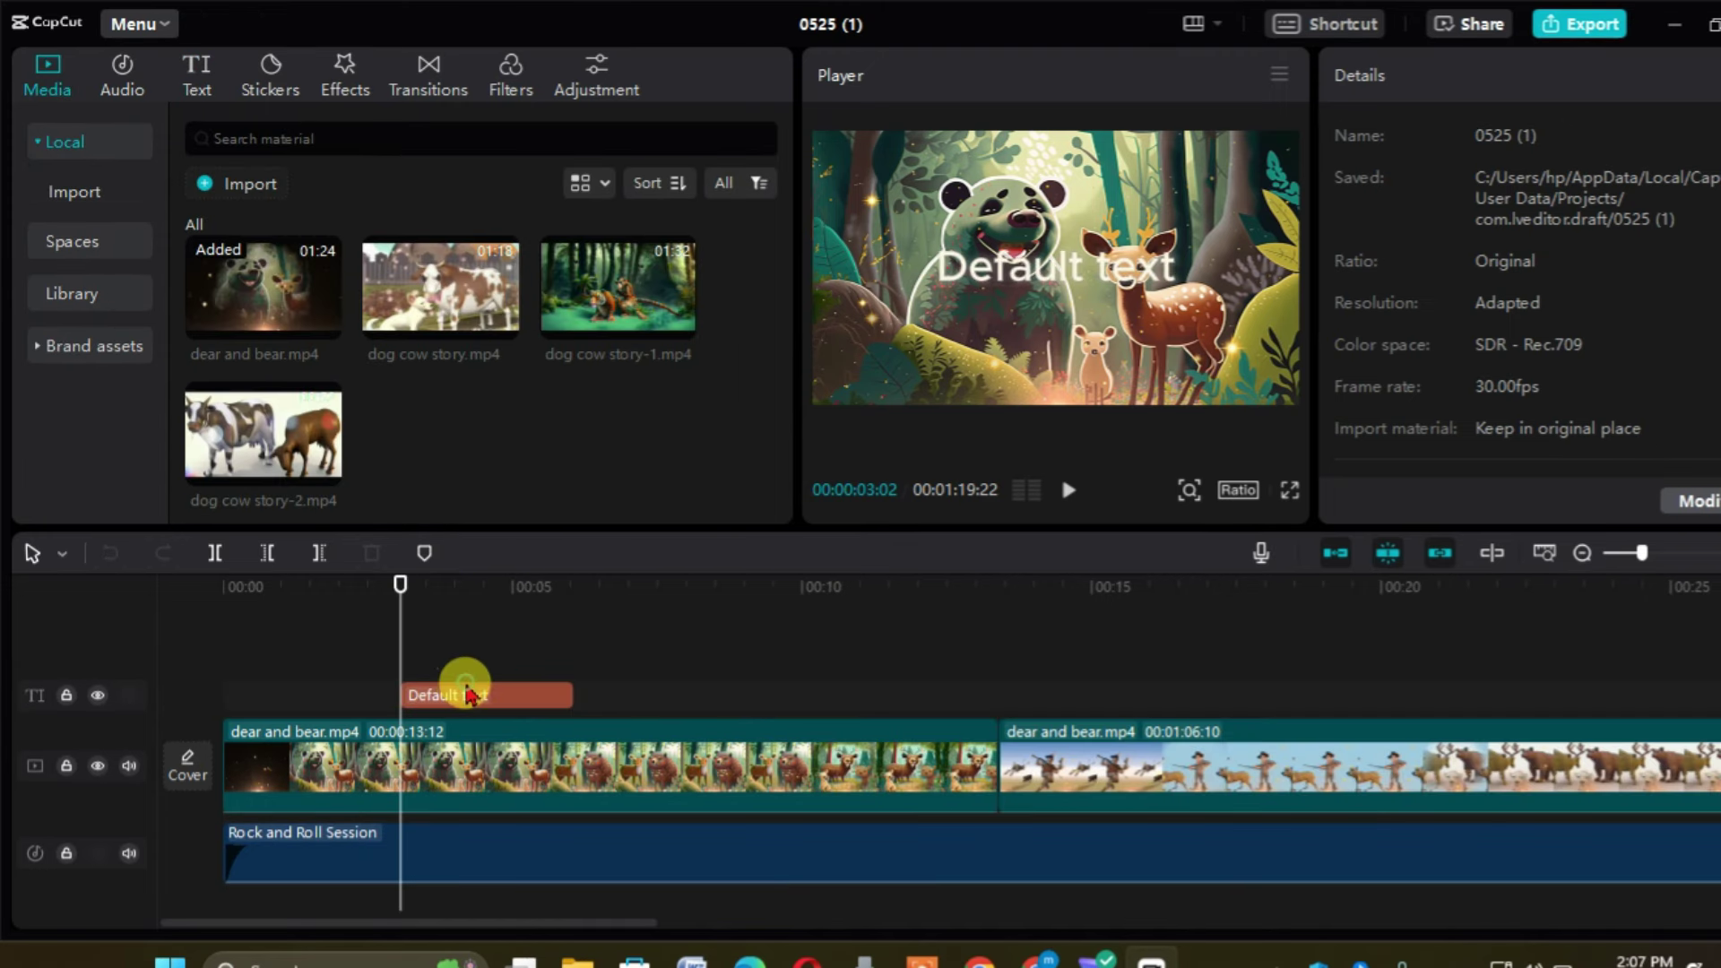
- Replace the wording of the default text clip with the creator's name and set the font size to 26
left_click(468, 695)
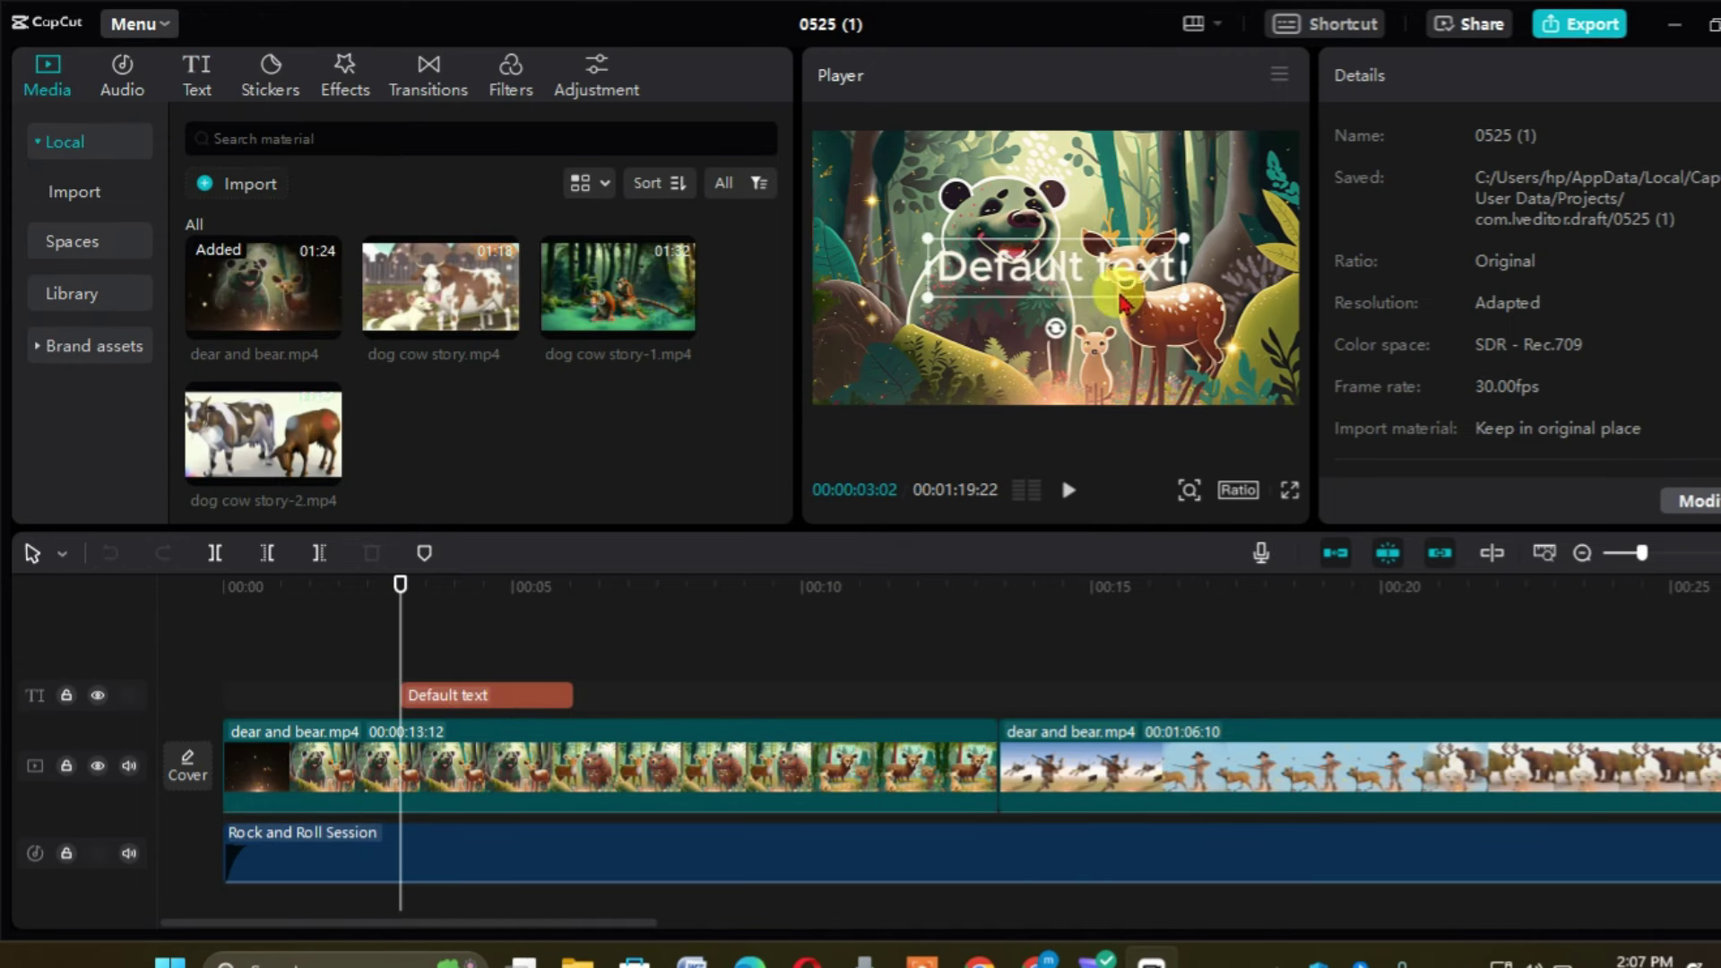
left_click(1146, 280)
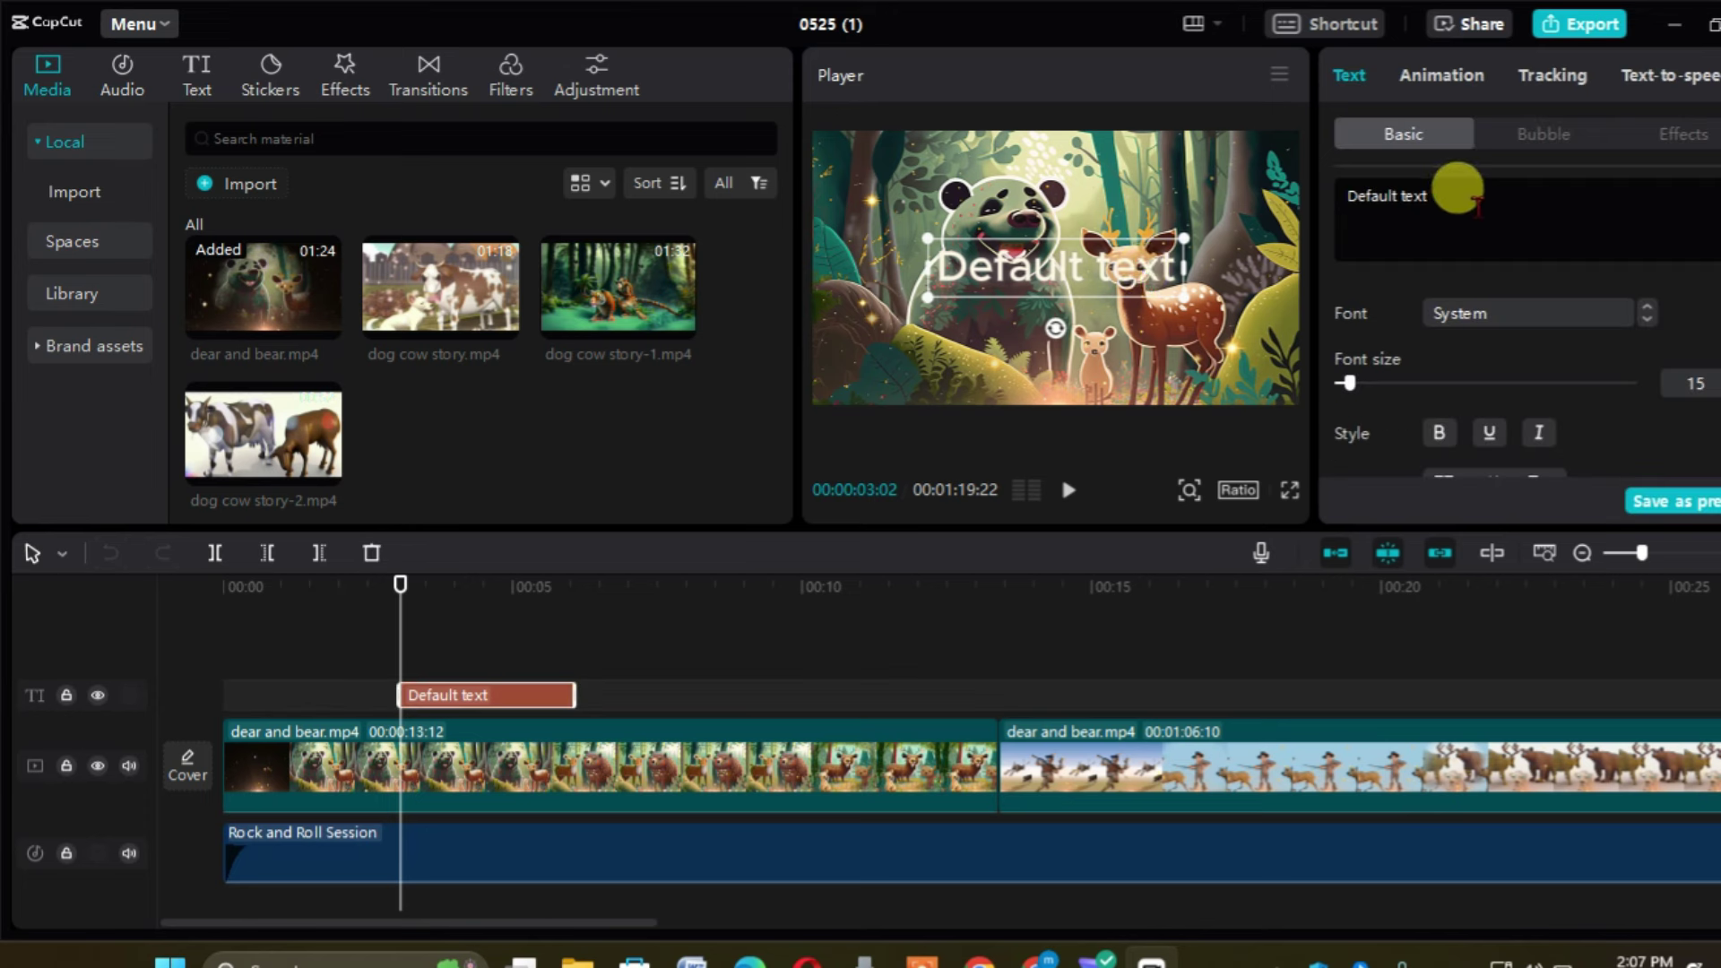
key("BackSpace")
key("BackSpace")
key("BackSpace")
key("BackSpace")
key("BackSpace")
key("BackSpace")
key("BackSpace")
key("BackSpace")
key("BackSpace")
key("BackSpace")
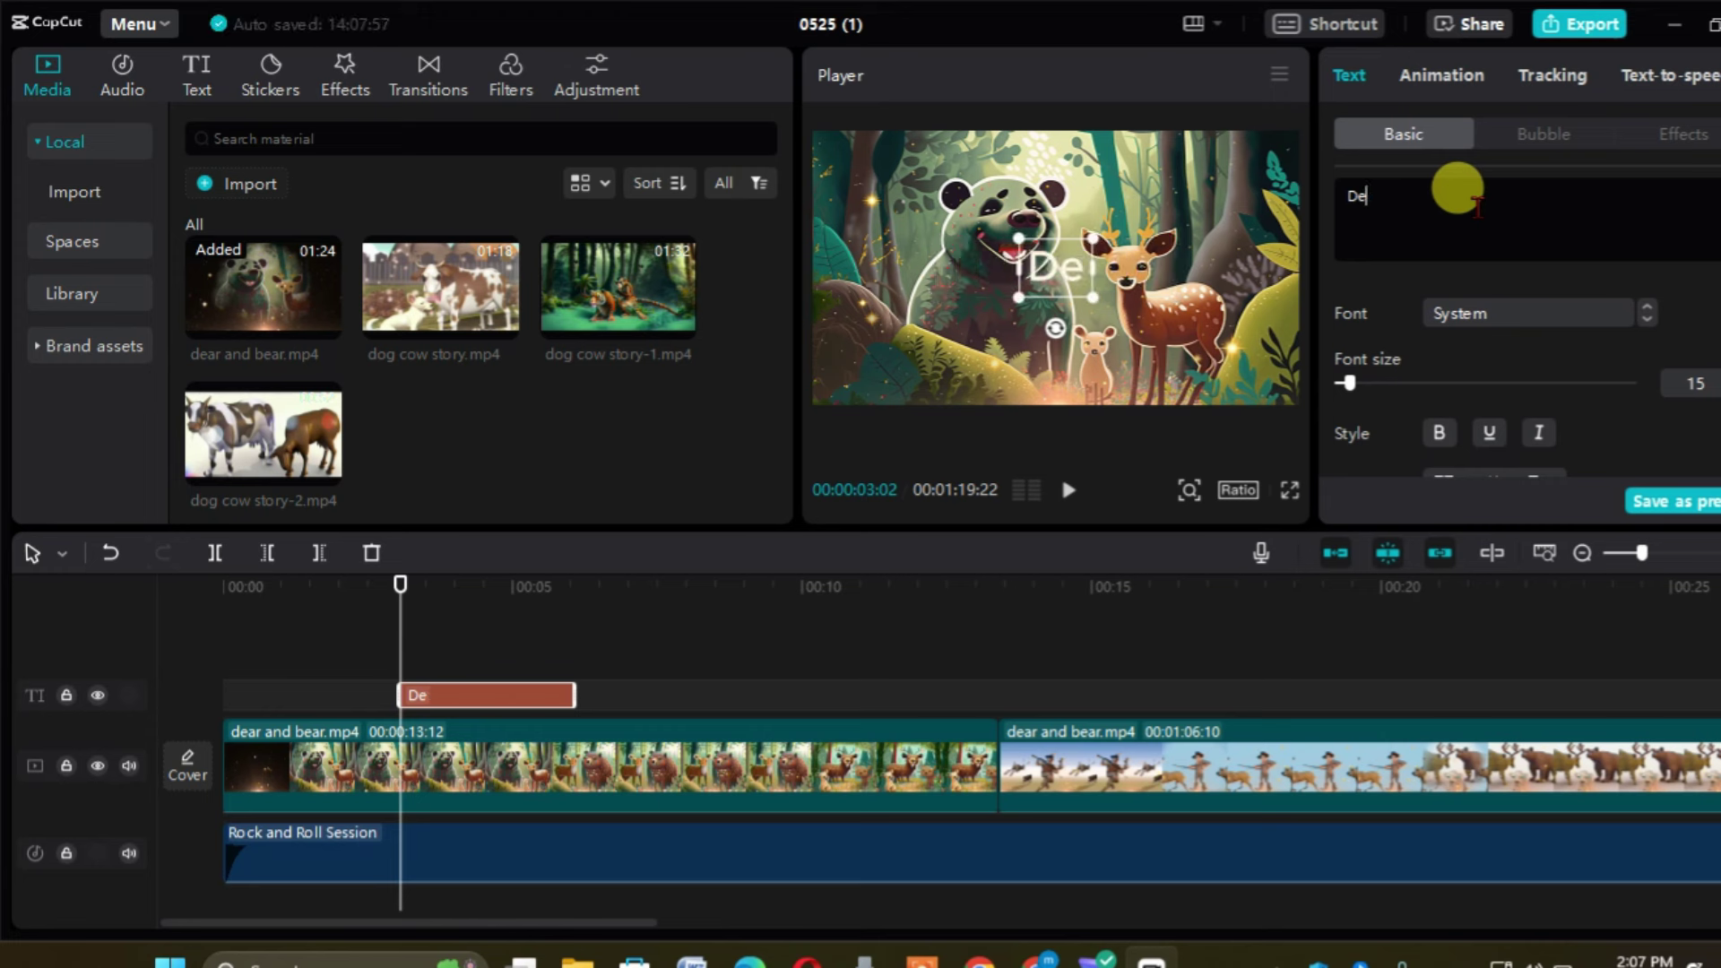
key("BackSpace")
key("BackSpace")
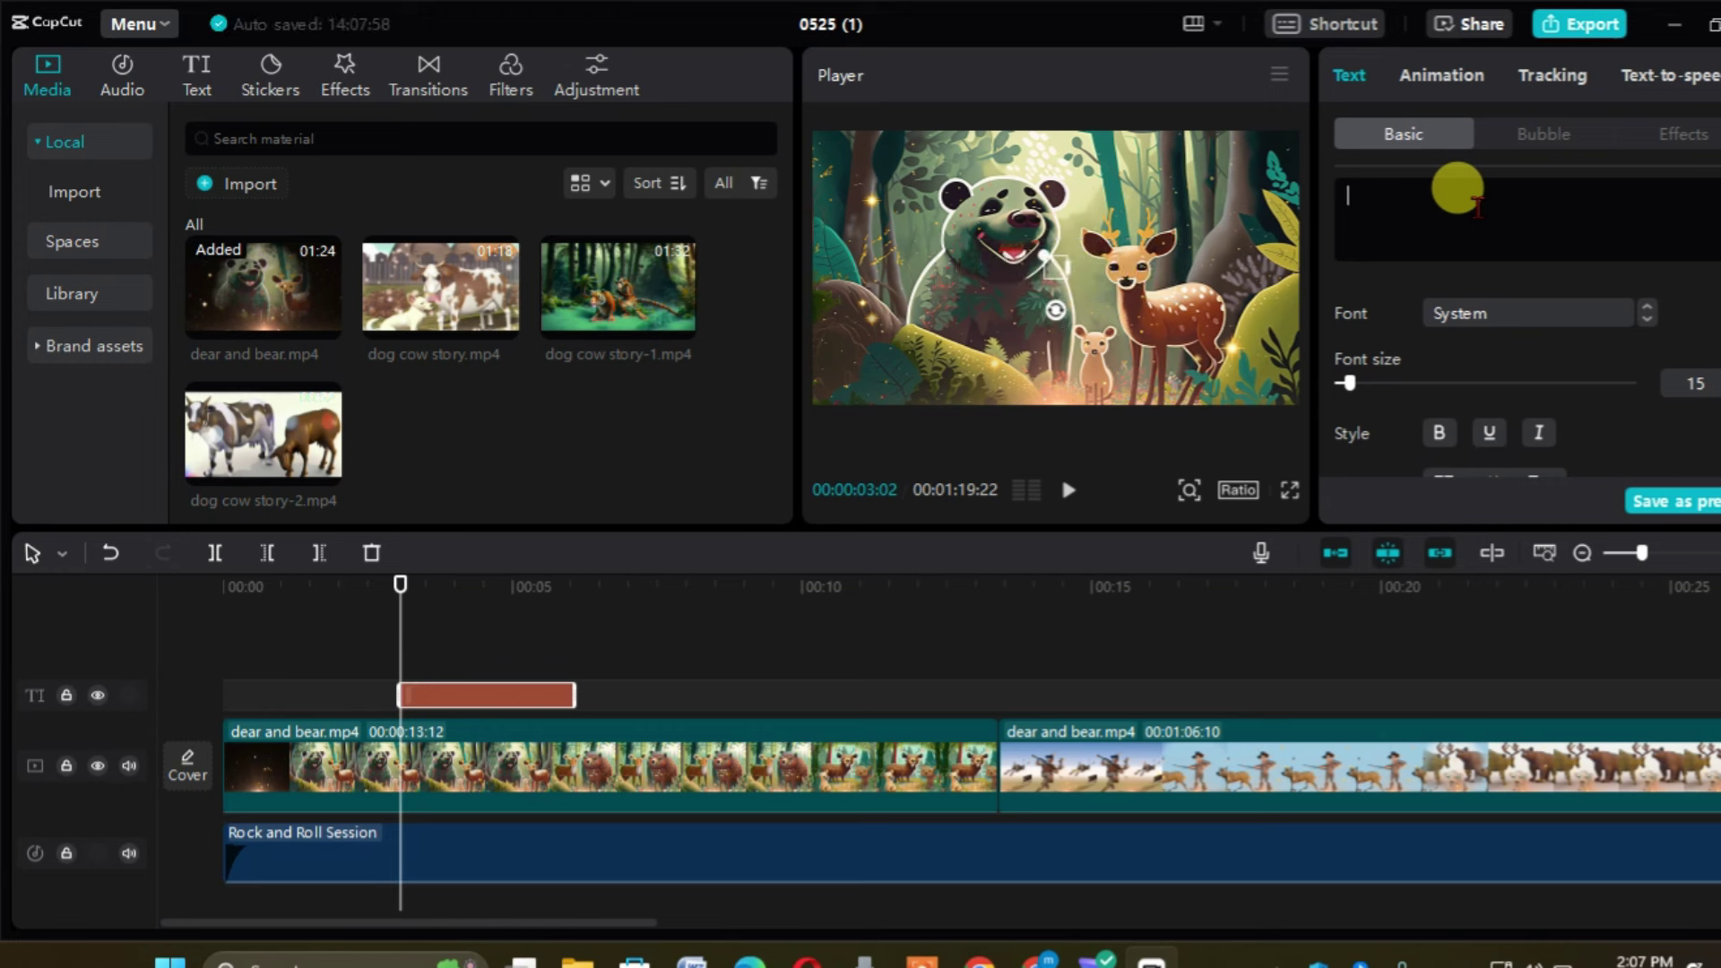
type("Nisha")
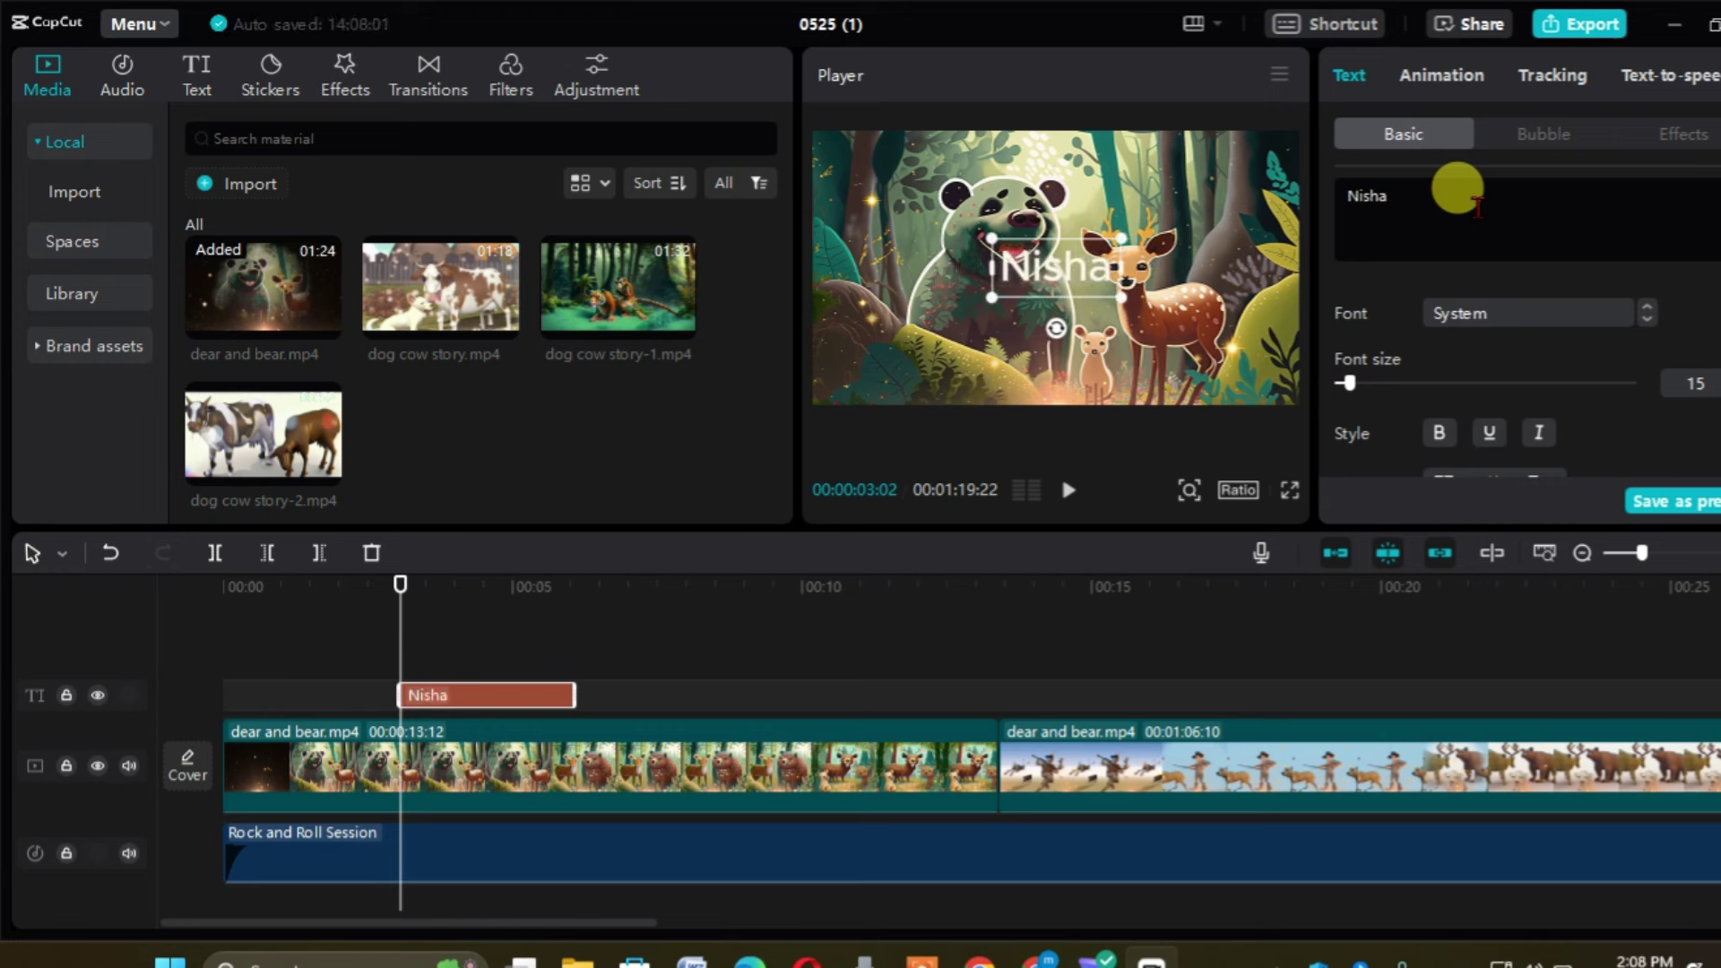
type("nt One")
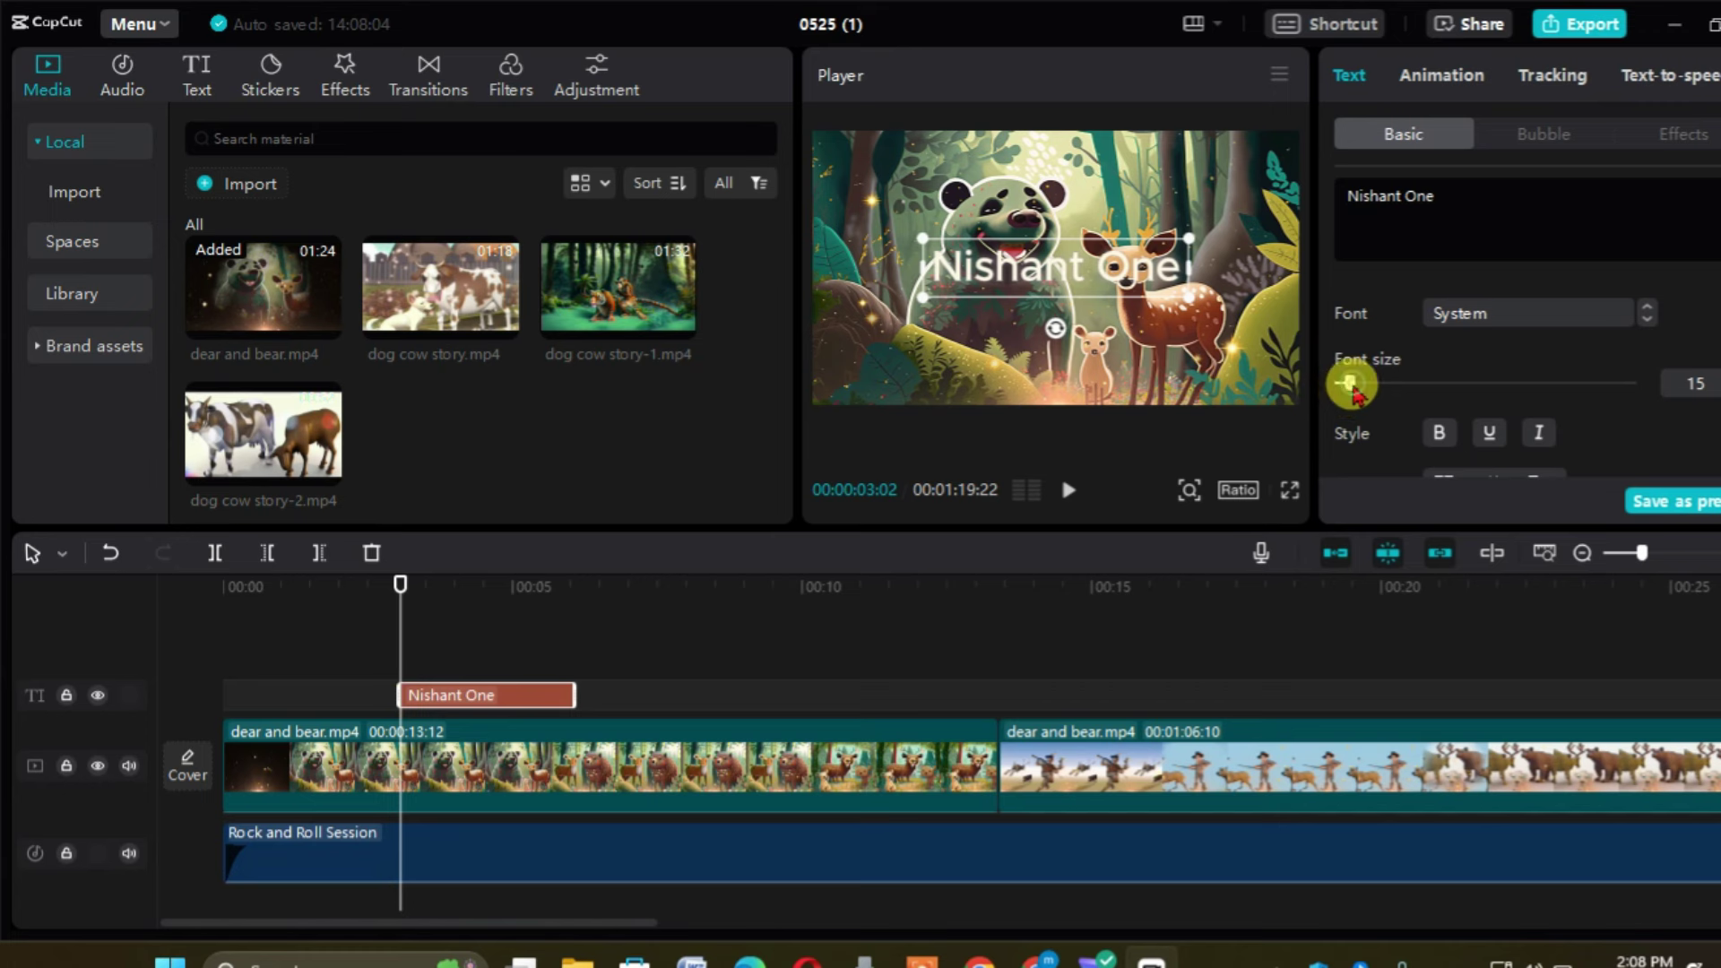
mouse_move(1355, 392)
left_mouse_down()
mouse_move(1394, 386)
mouse_move(1367, 395)
left_mouse_up()
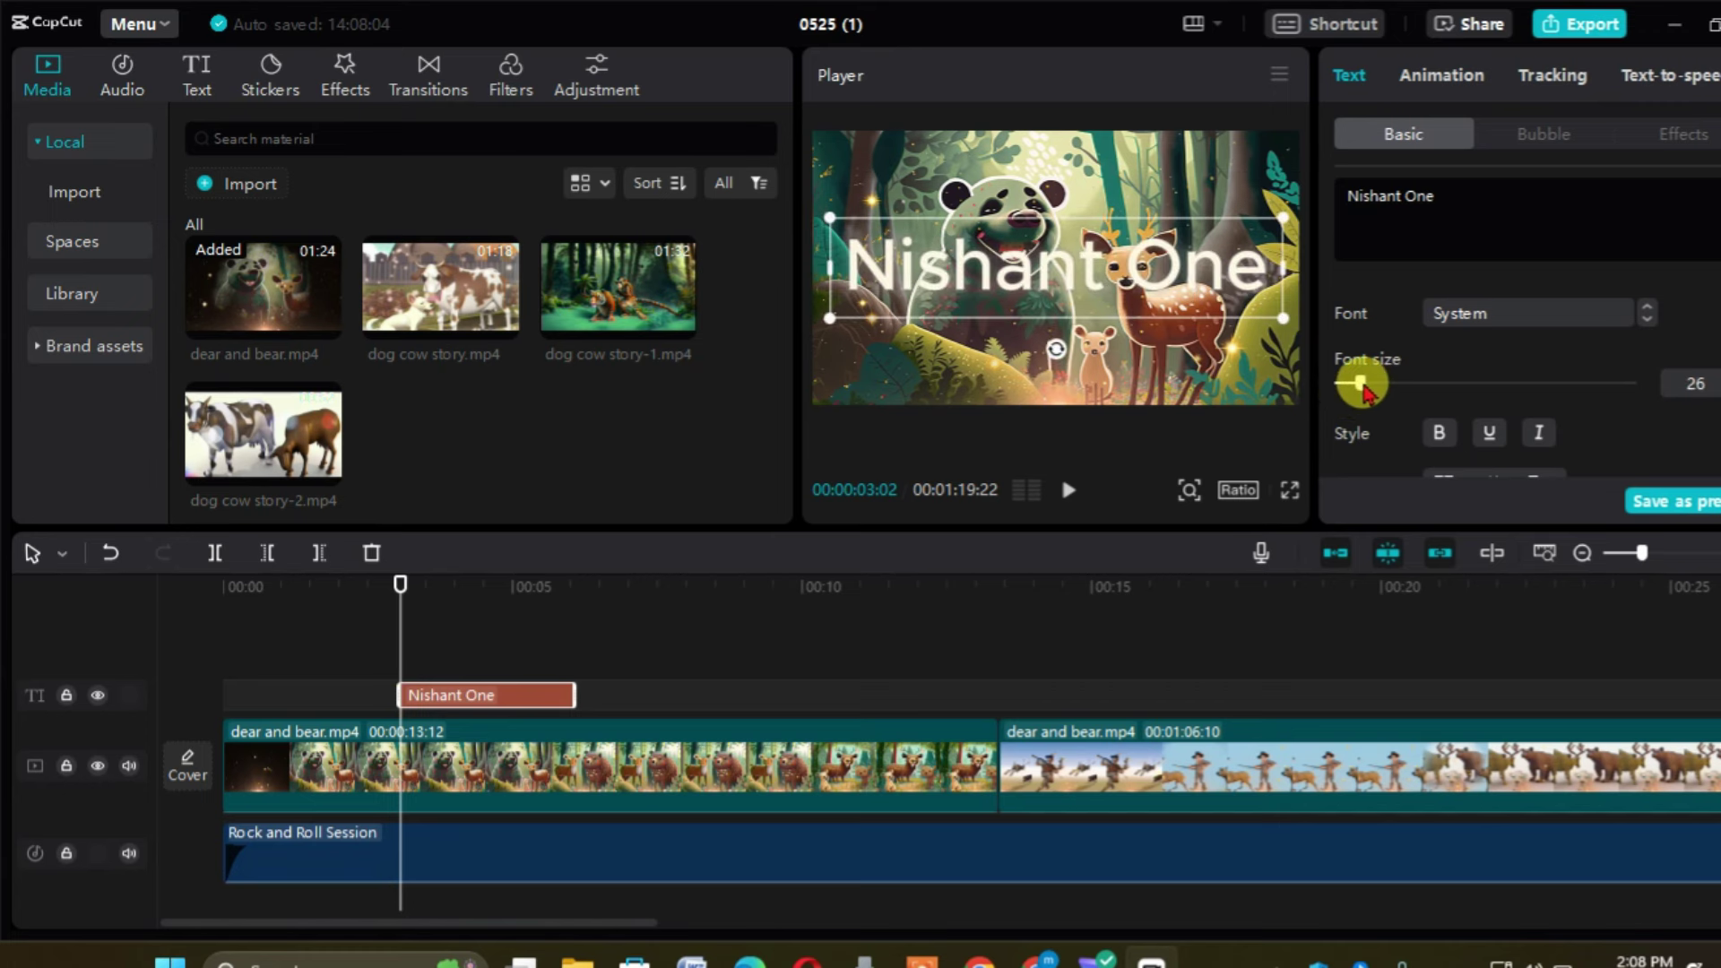
- Look through the available fonts, keep the System font, and make the title text bold and underlined
left_click(1567, 314)
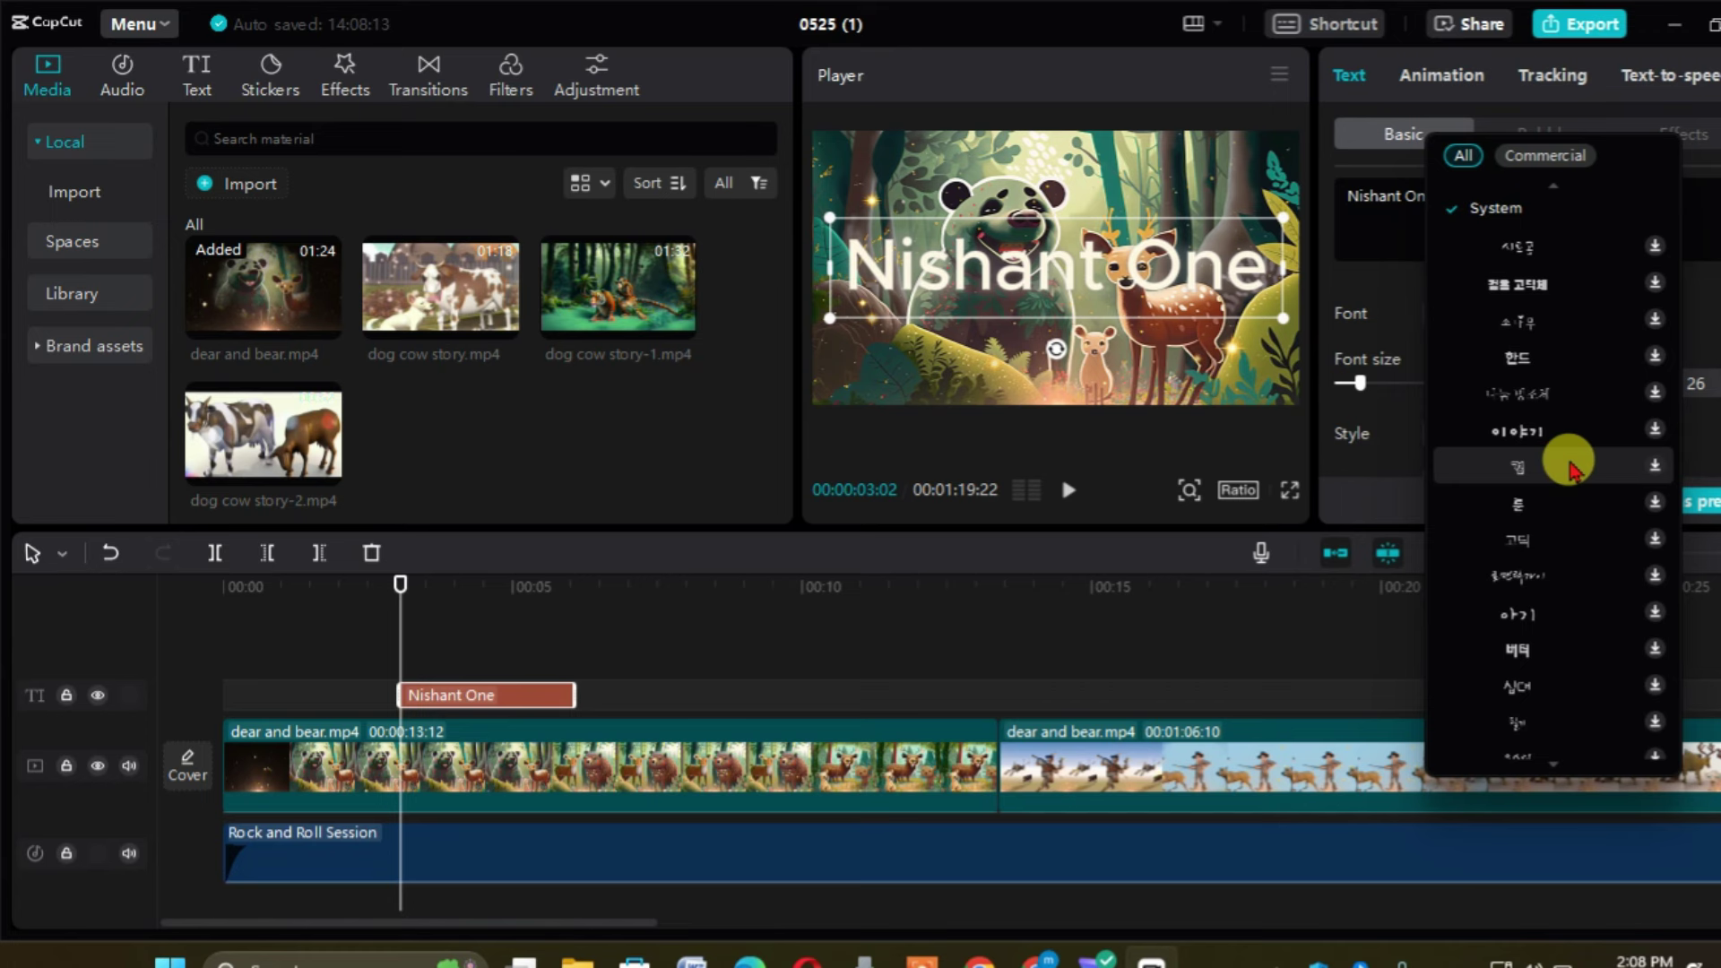
scroll(1564, 457, "down", 8)
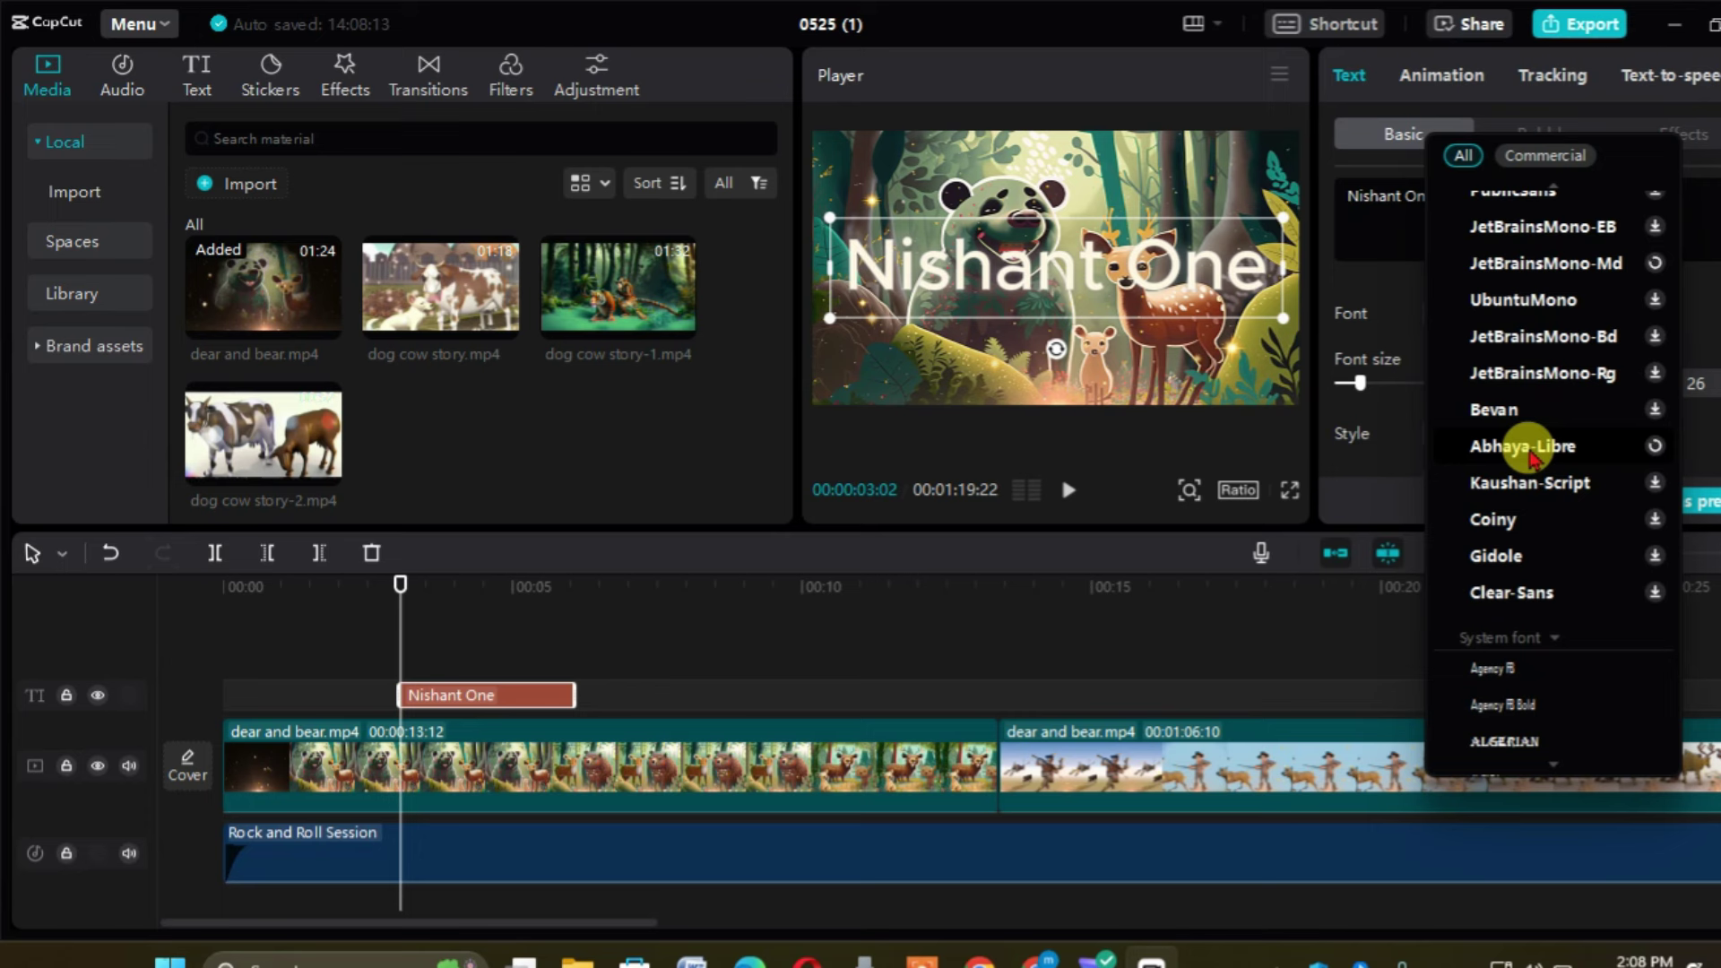
scroll(1535, 448, "up", 1)
scroll(1618, 223, "up", 1)
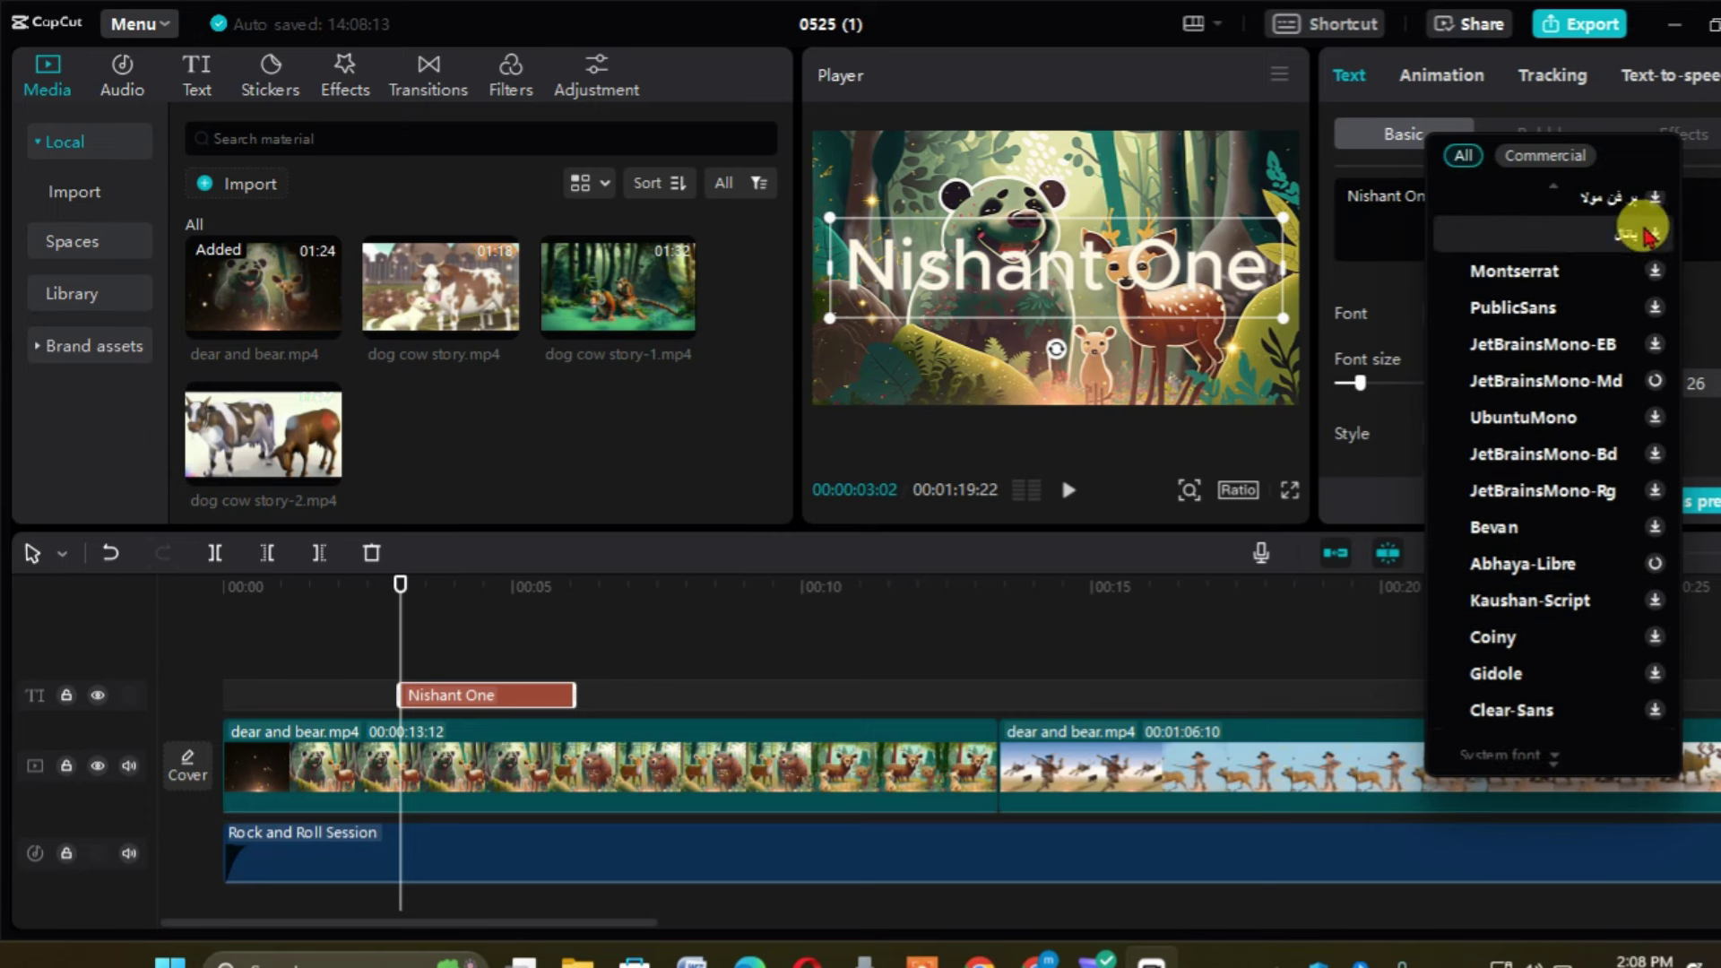
left_click(1677, 230)
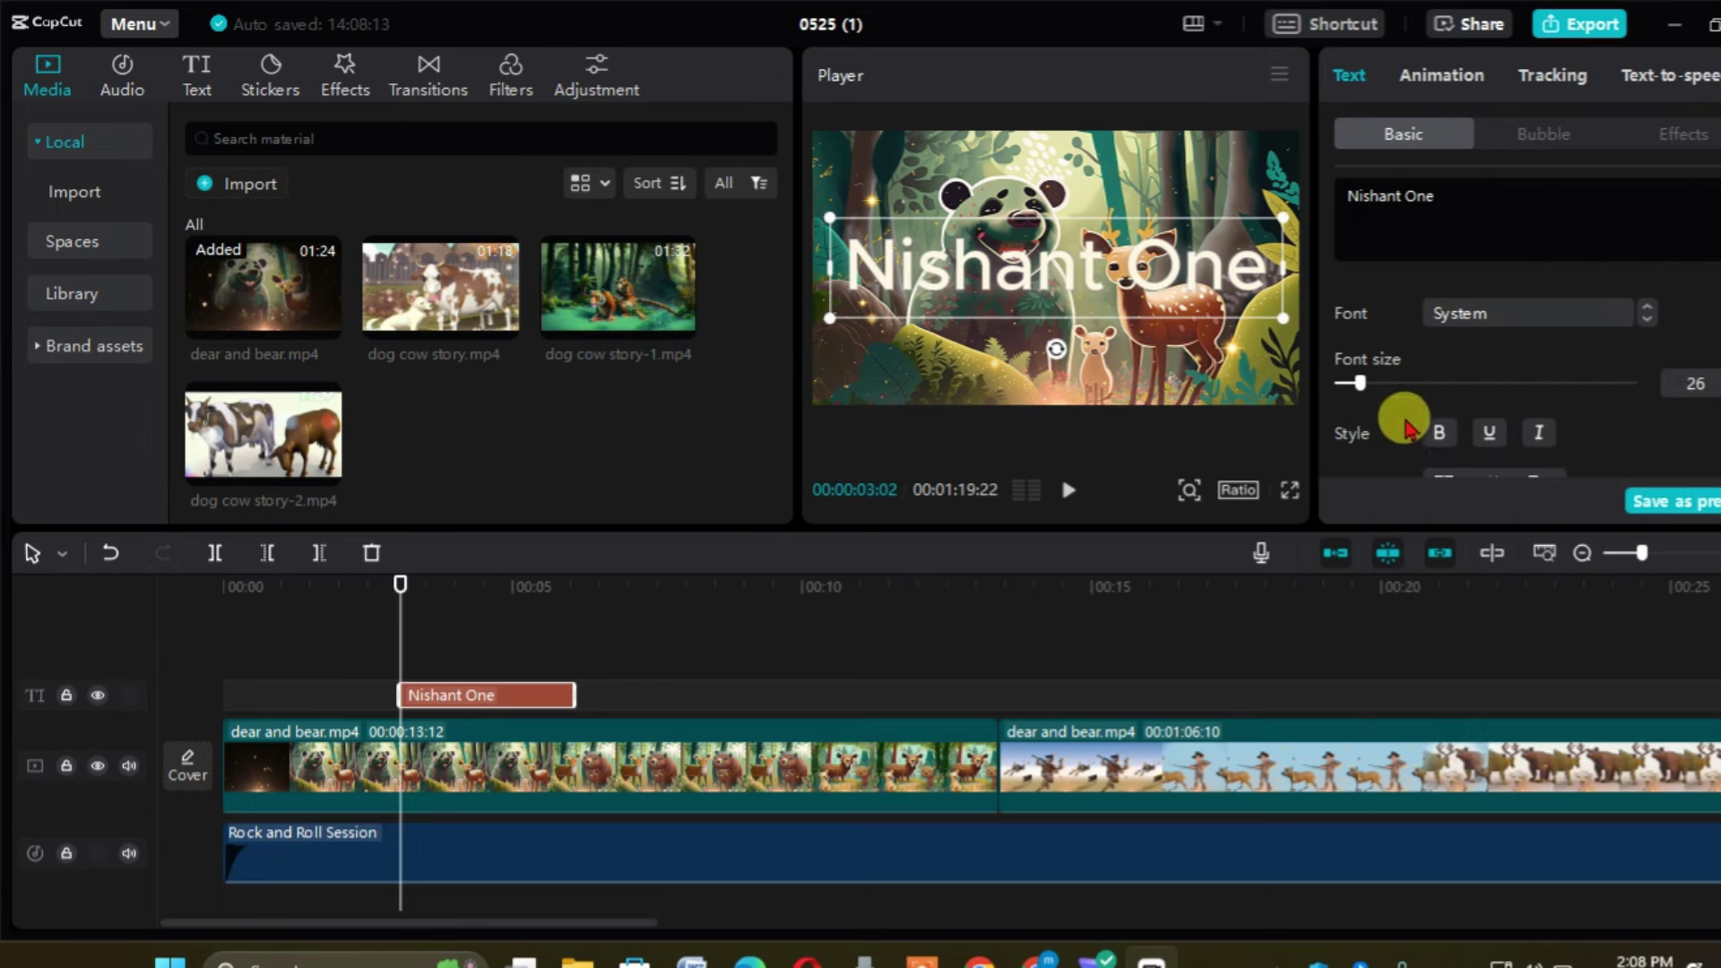
left_click(1435, 435)
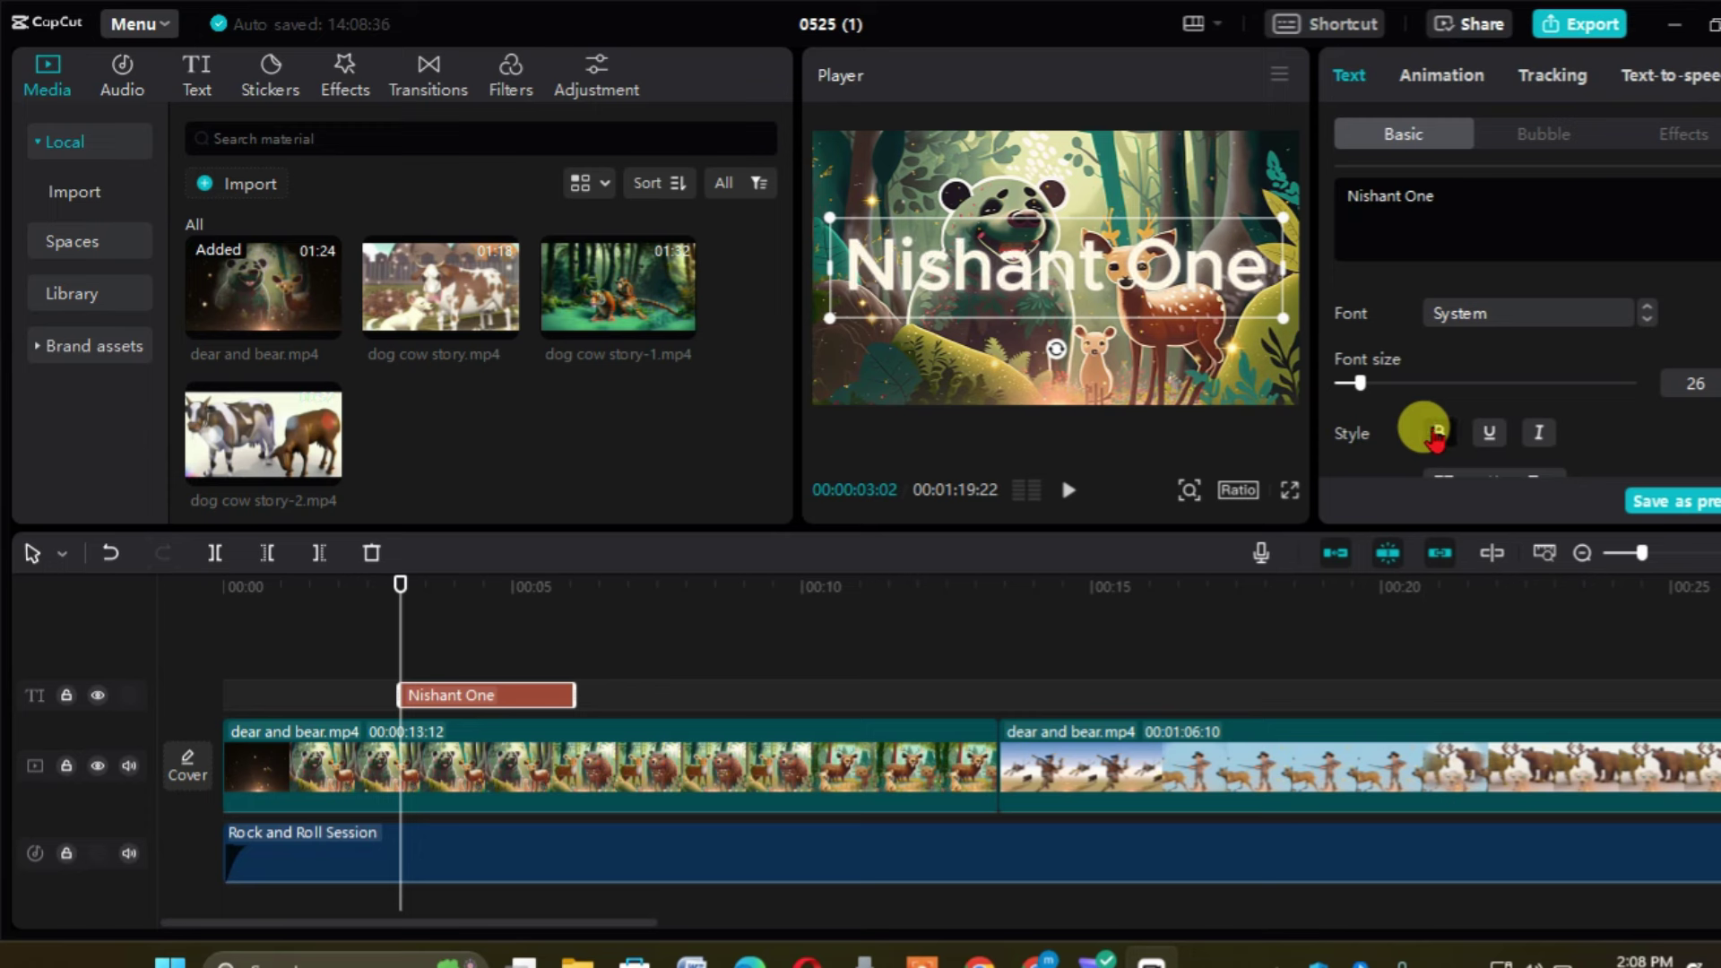
left_click(1490, 434)
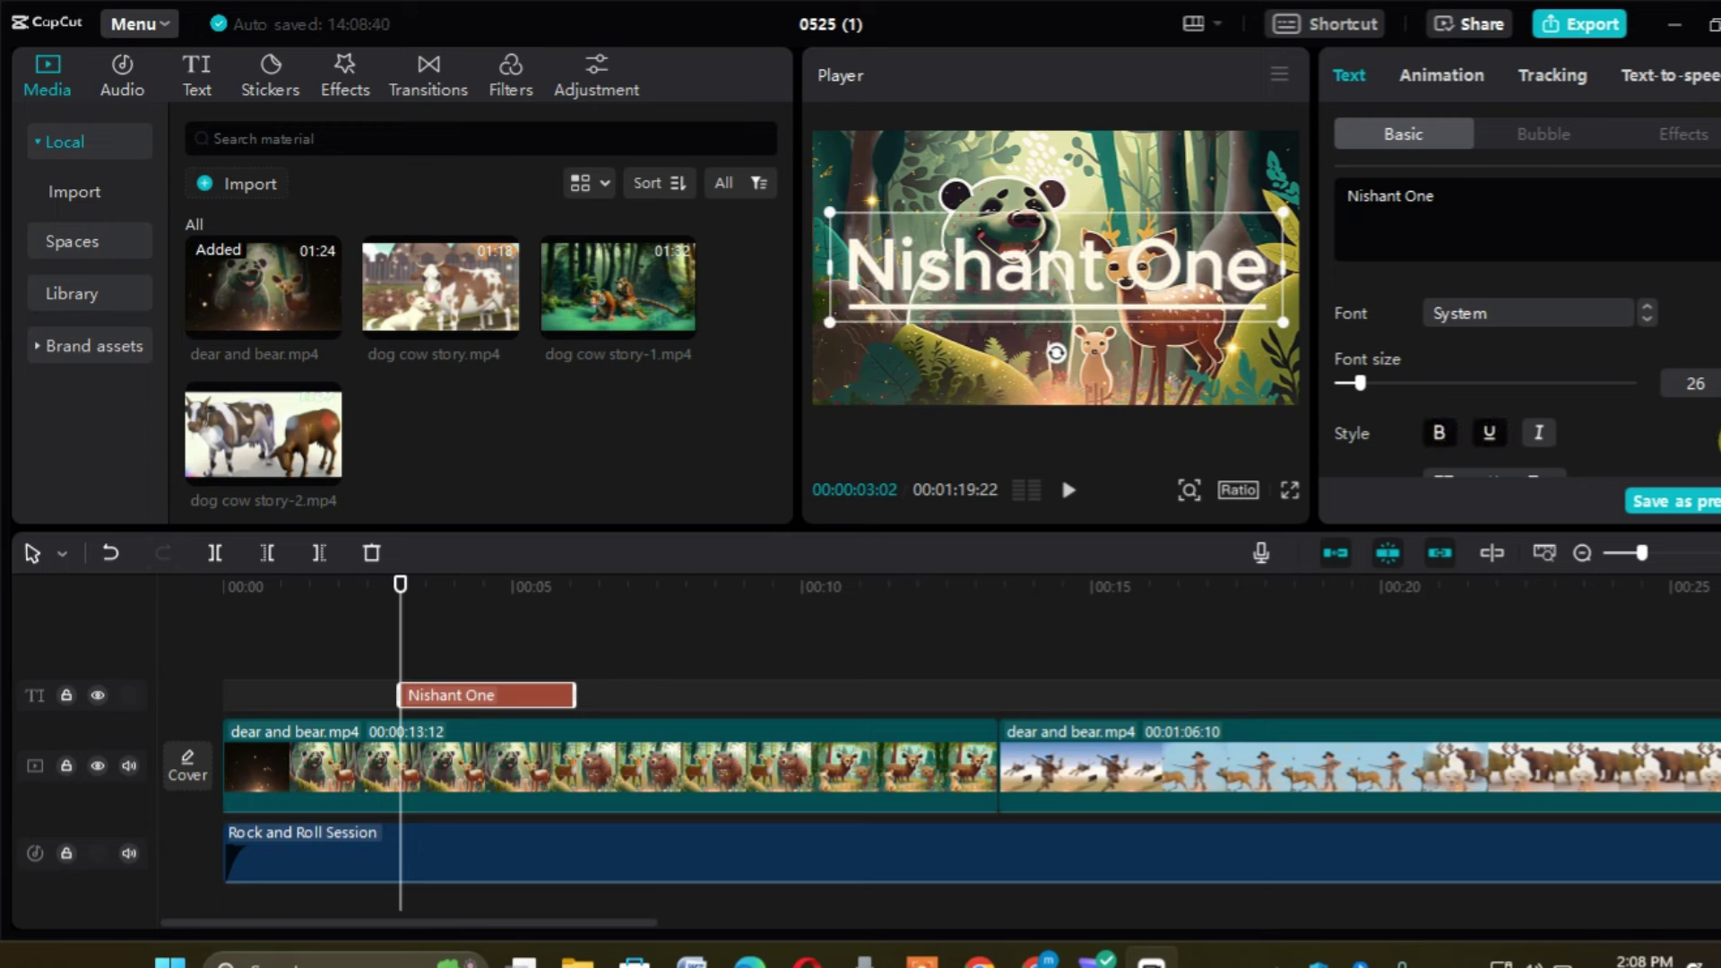
- Try the two white preset styles with black outlines on the title and reset it to no preset style
scroll(1524, 359, "down", 3)
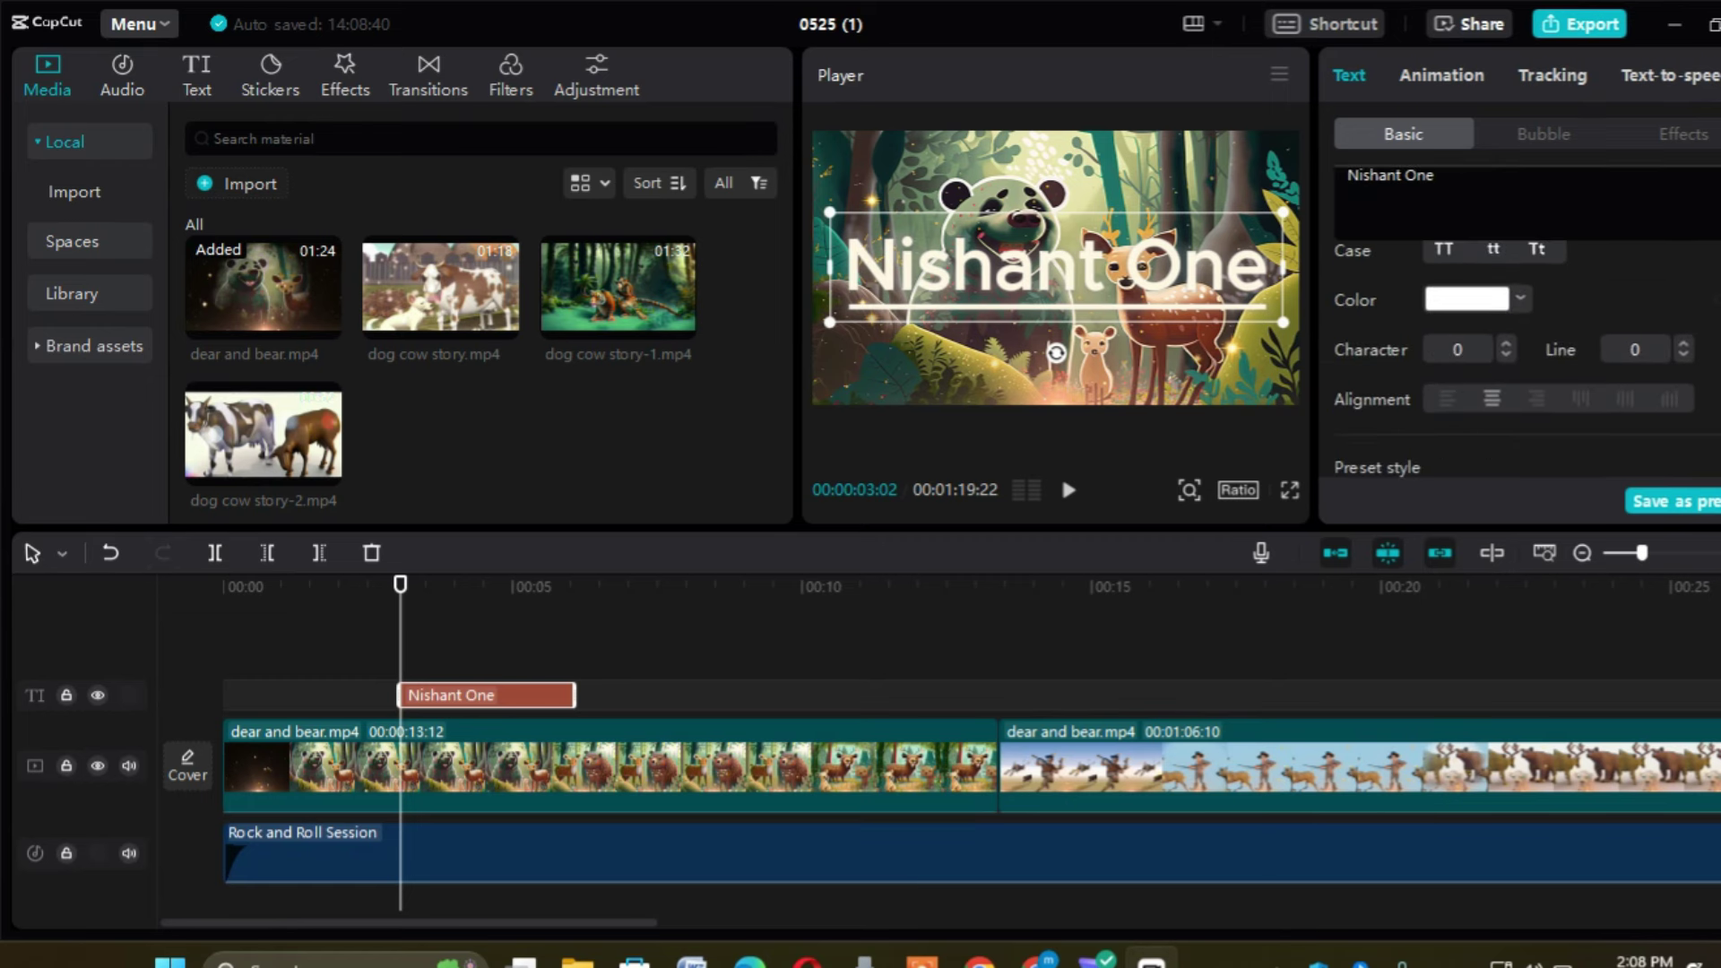
scroll(1524, 359, "down", 5)
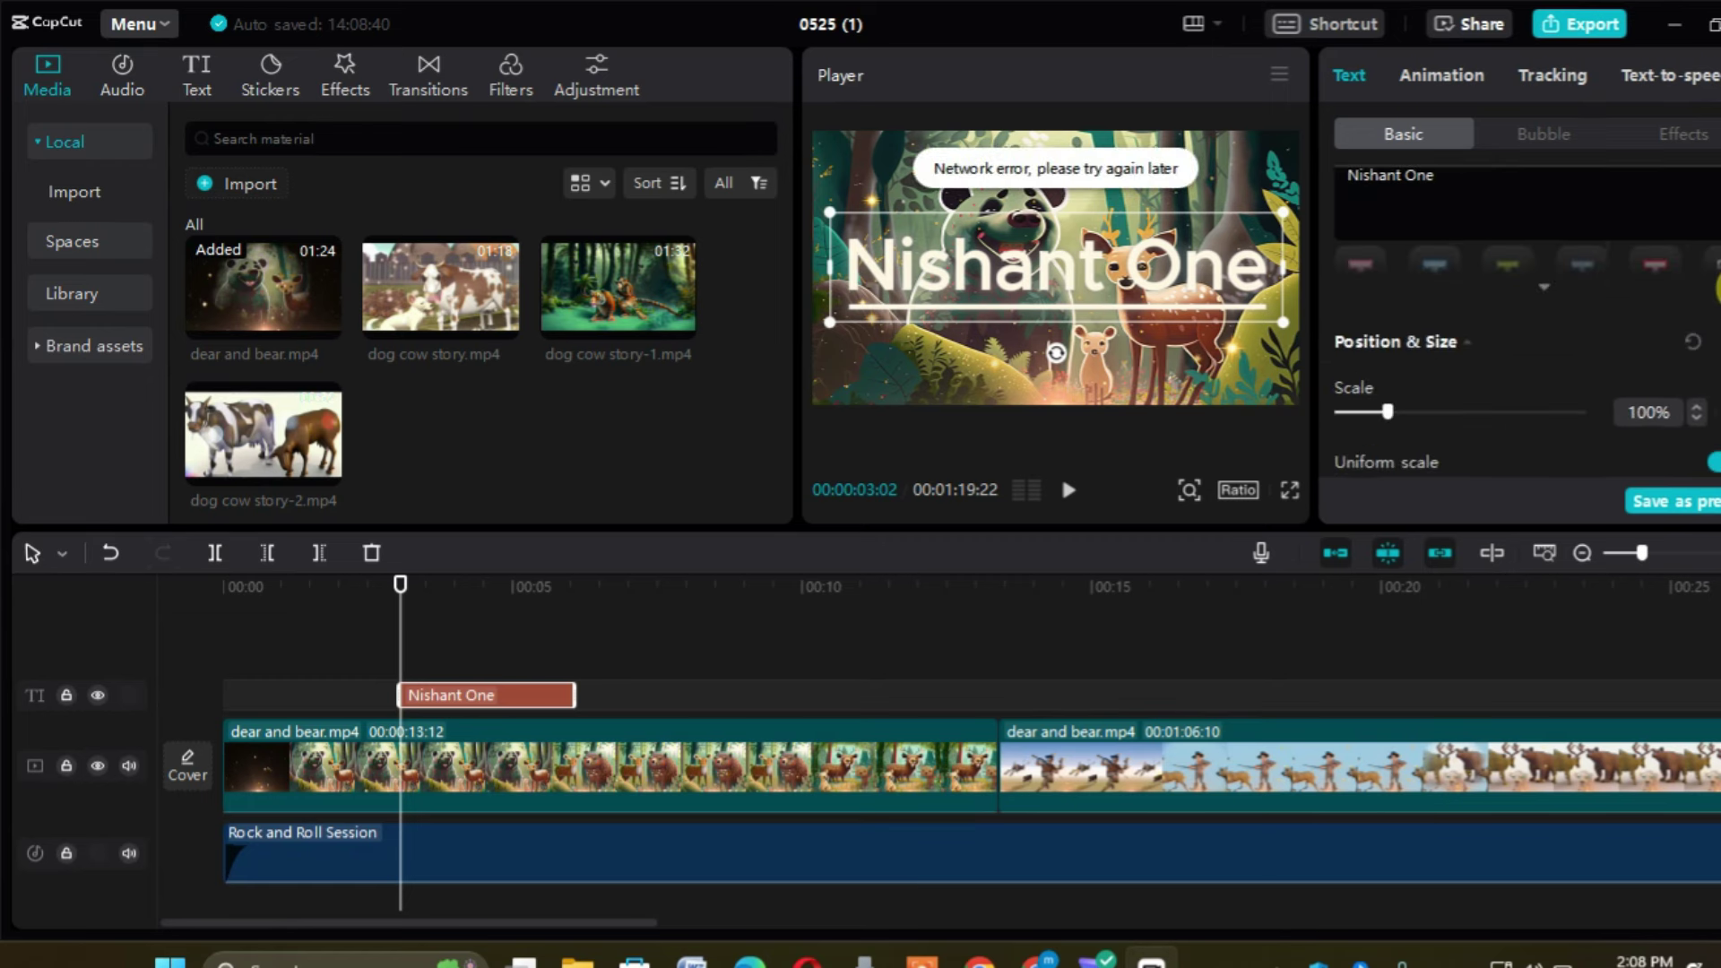
scroll(1524, 358, "up", 2)
scroll(1524, 359, "down", 1)
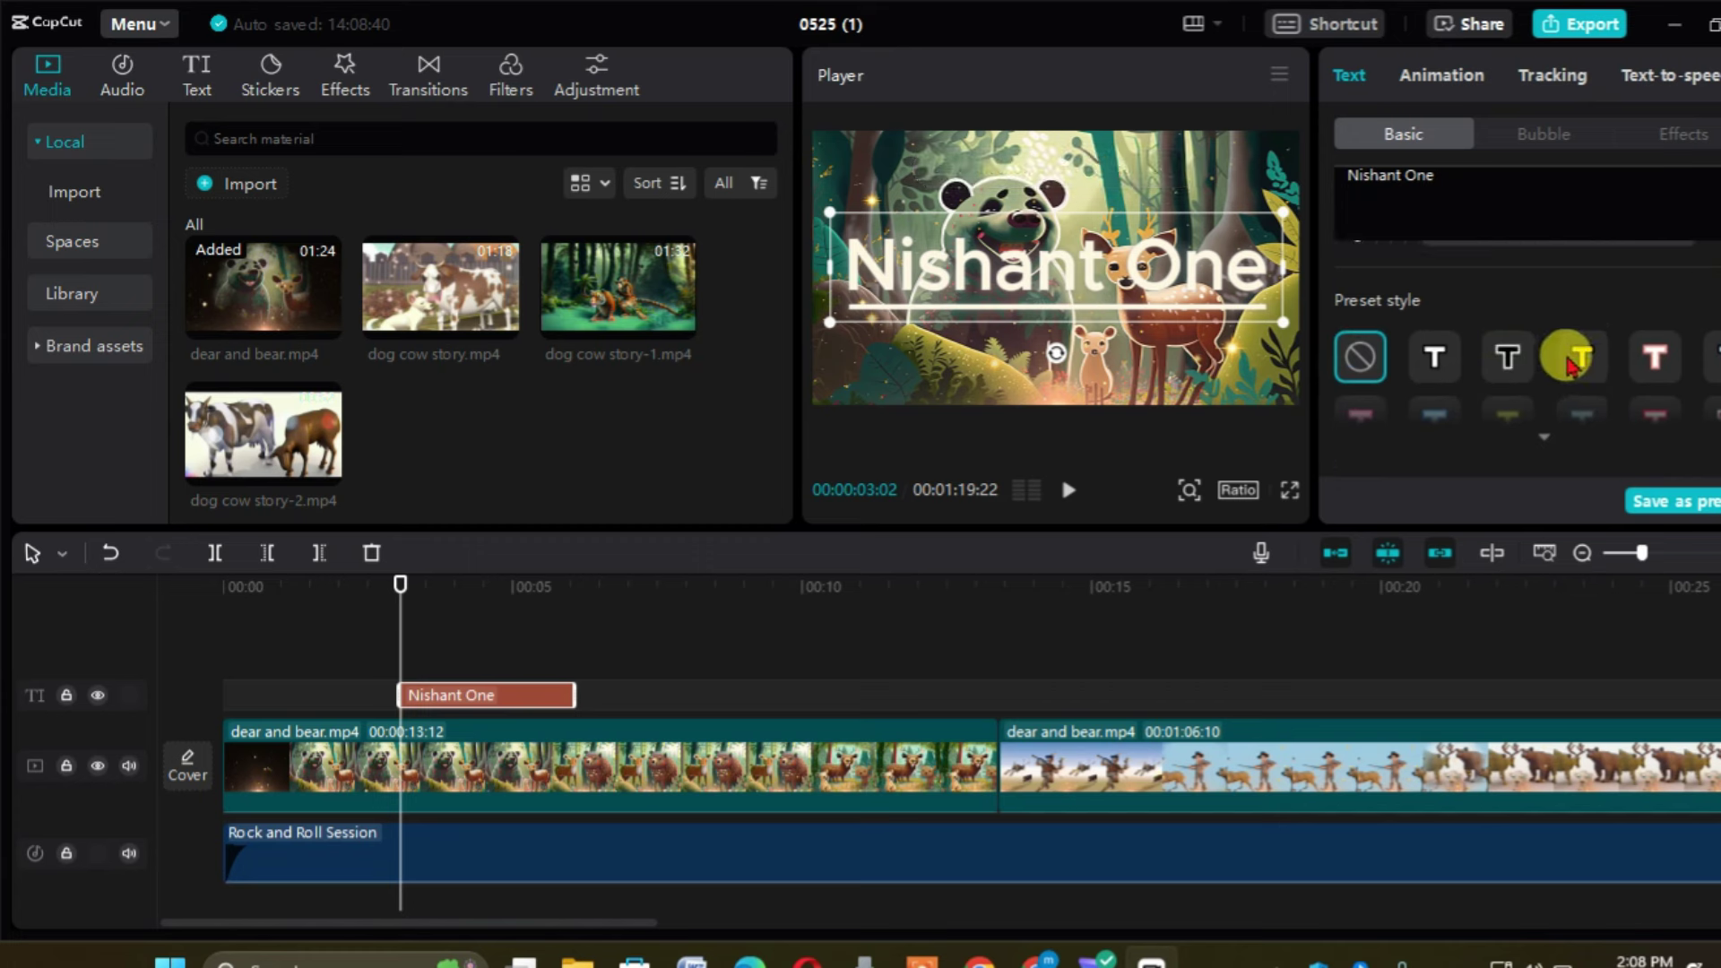
left_click(1494, 359)
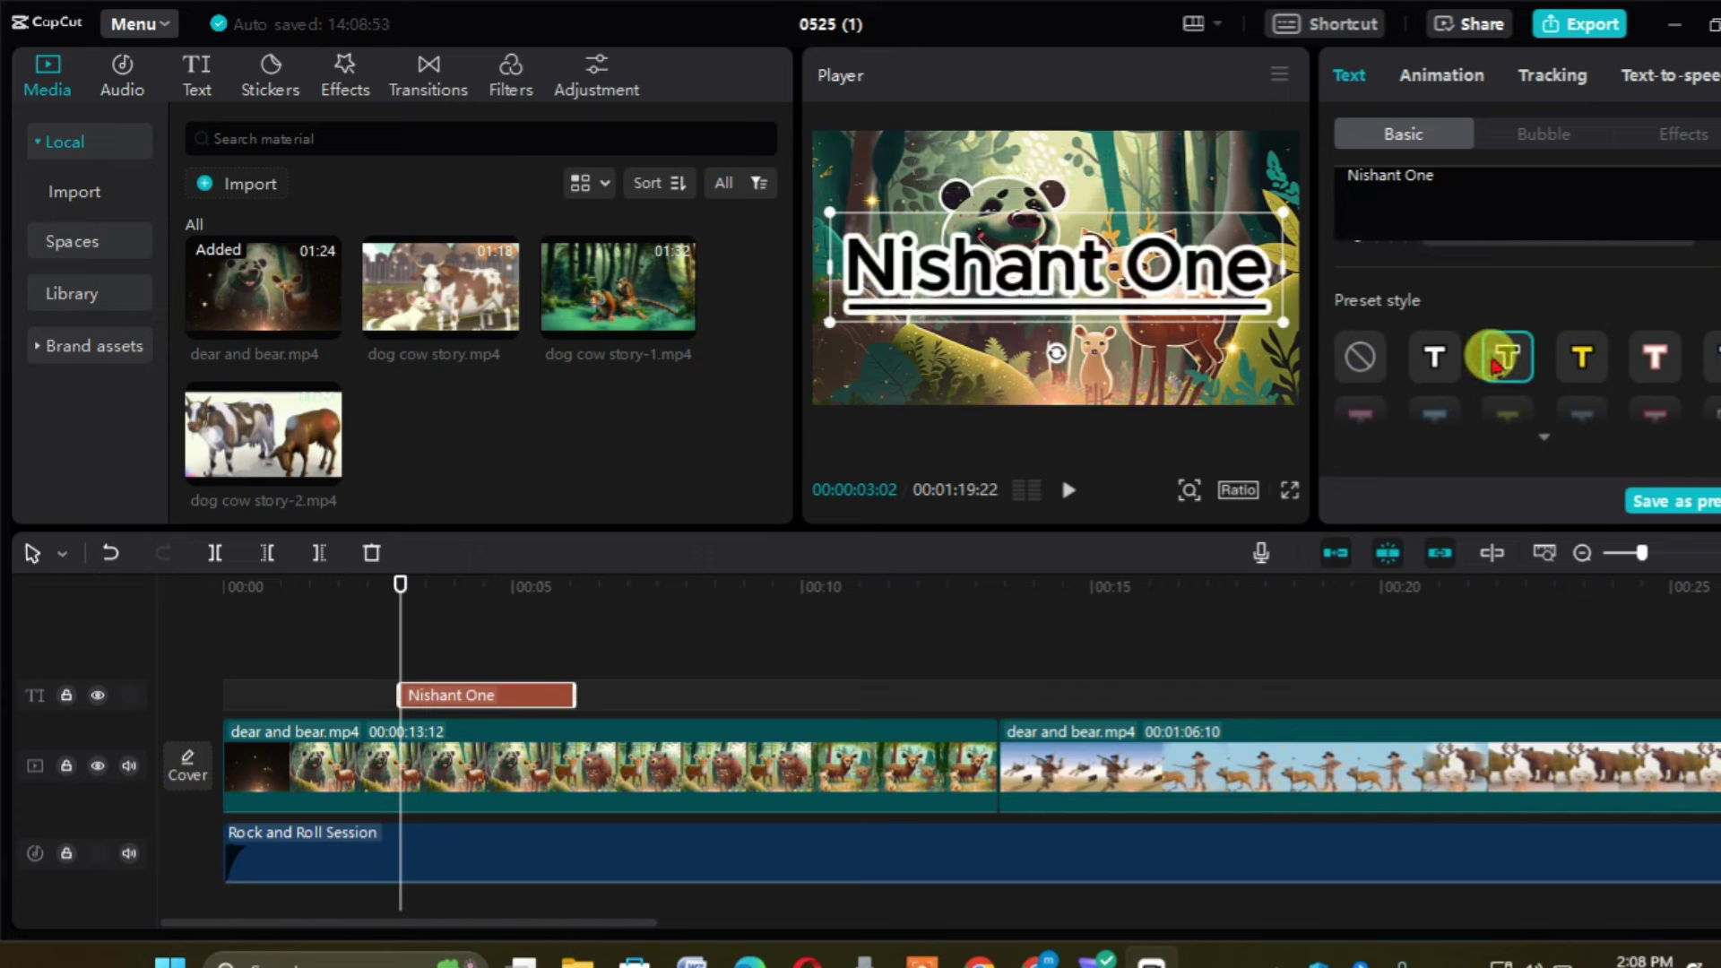
left_click(1437, 360)
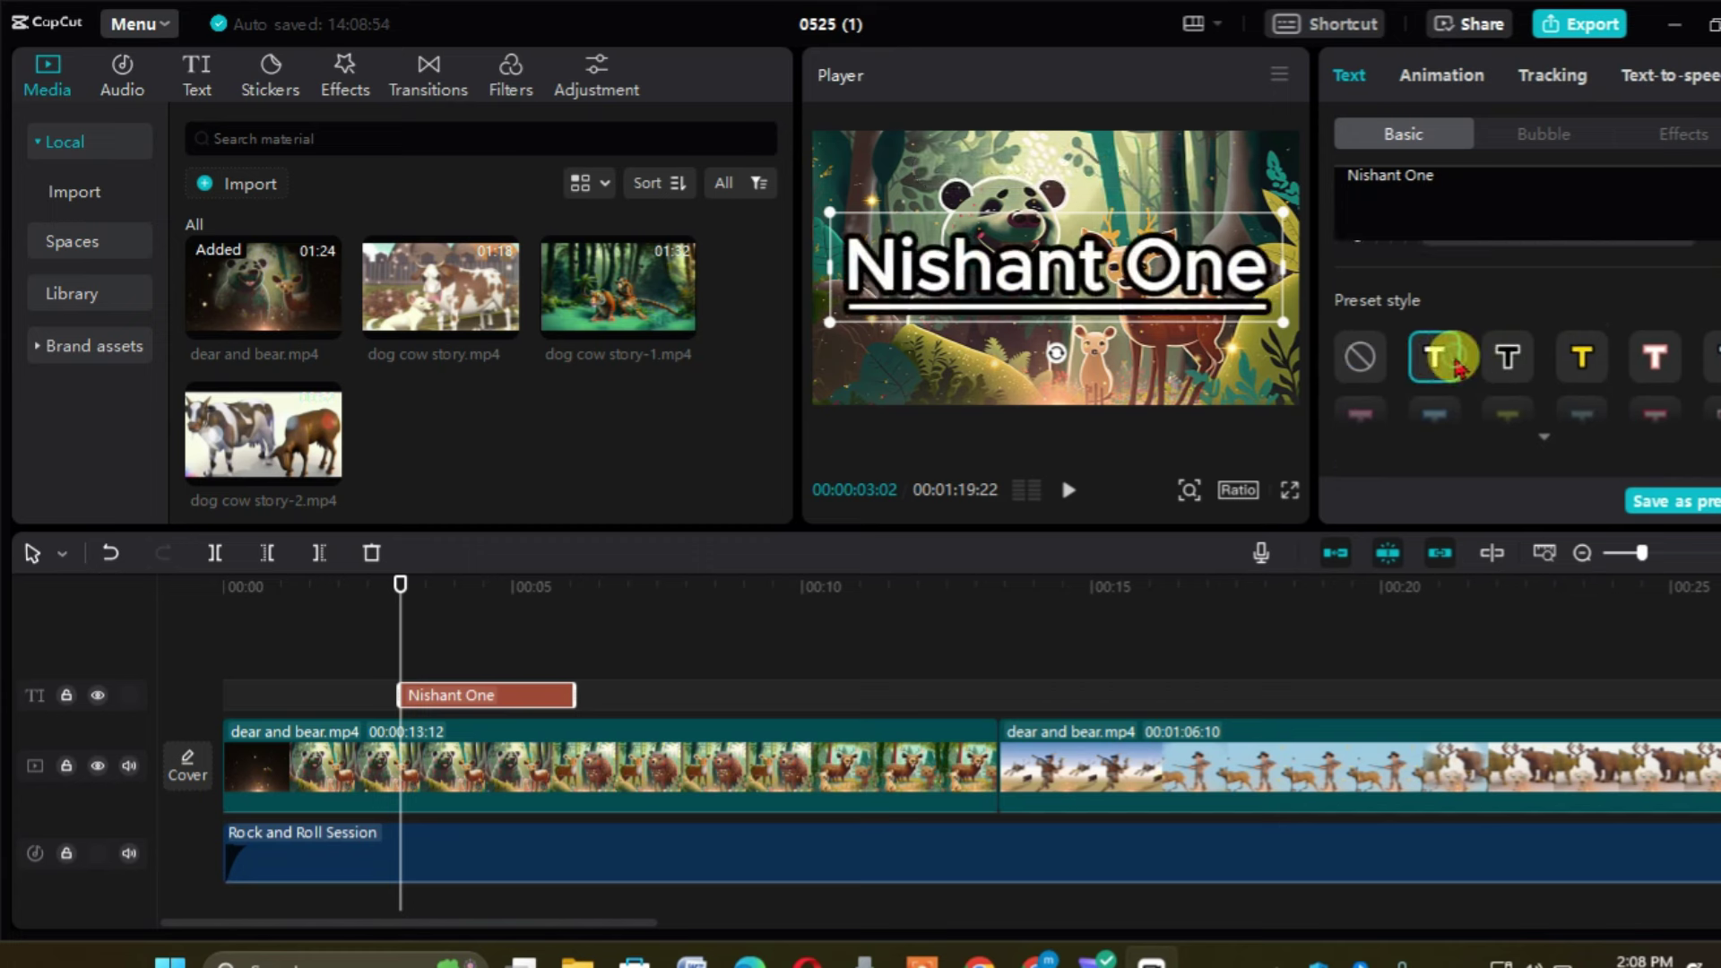
left_click(1364, 356)
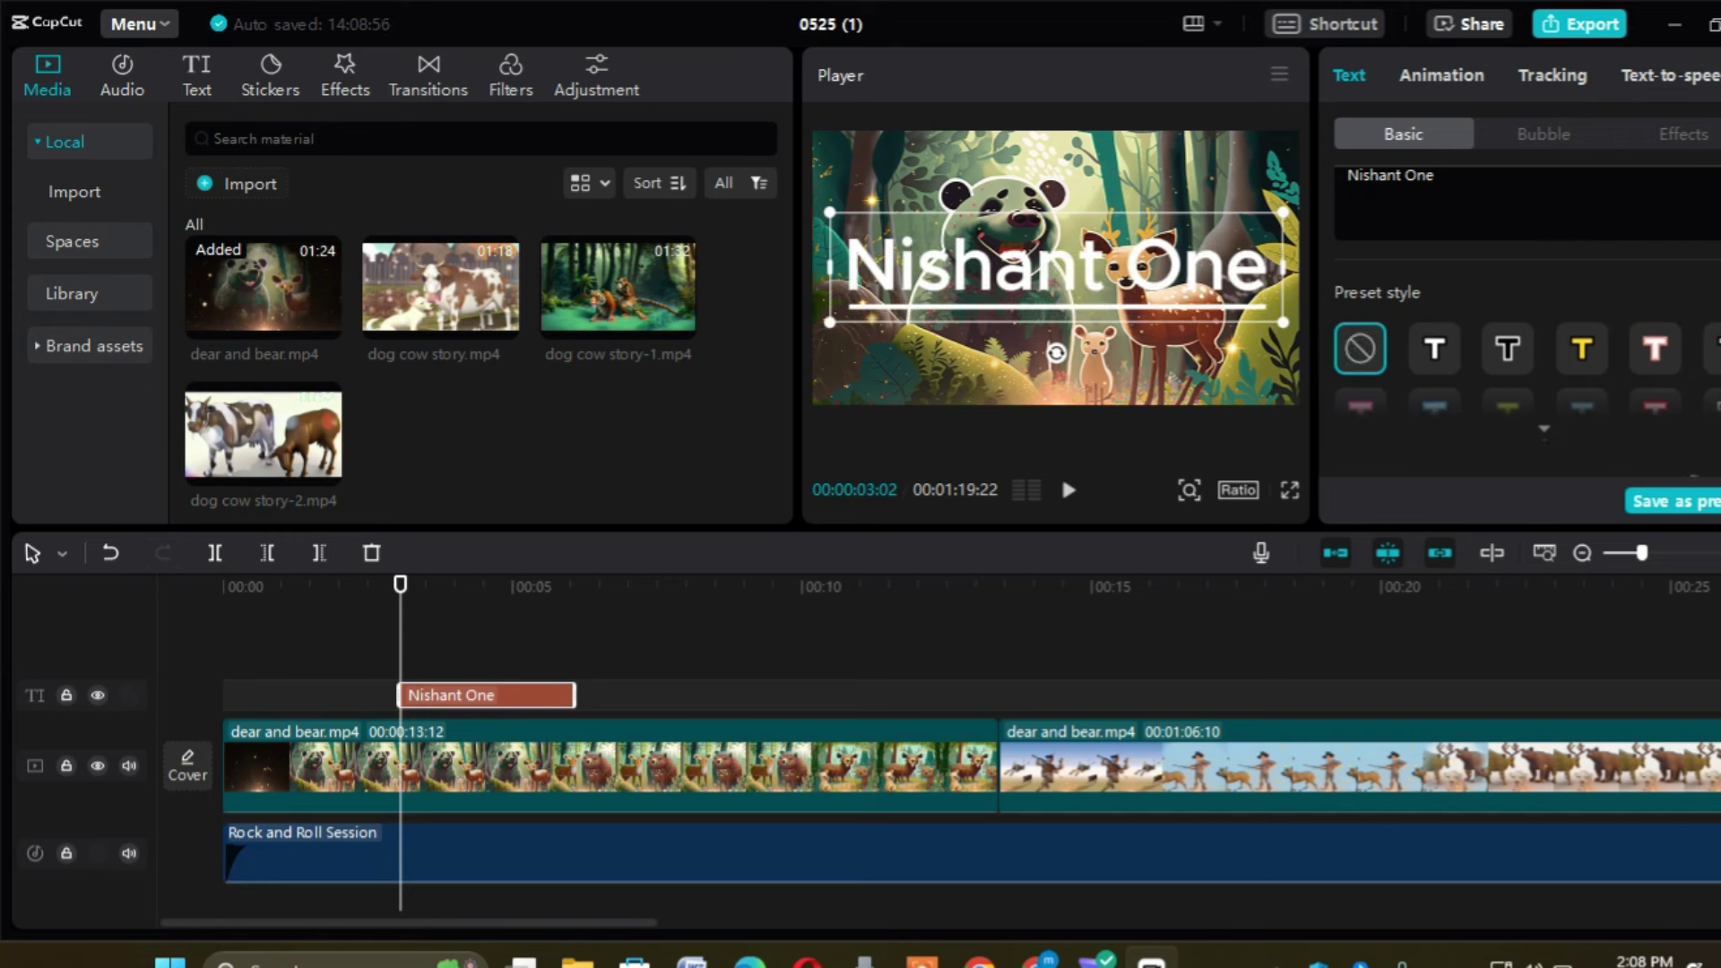
- Try a solid black background behind the title text and turn the background off again
scroll(1524, 359, "down", 3)
scroll(1524, 359, "up", 2)
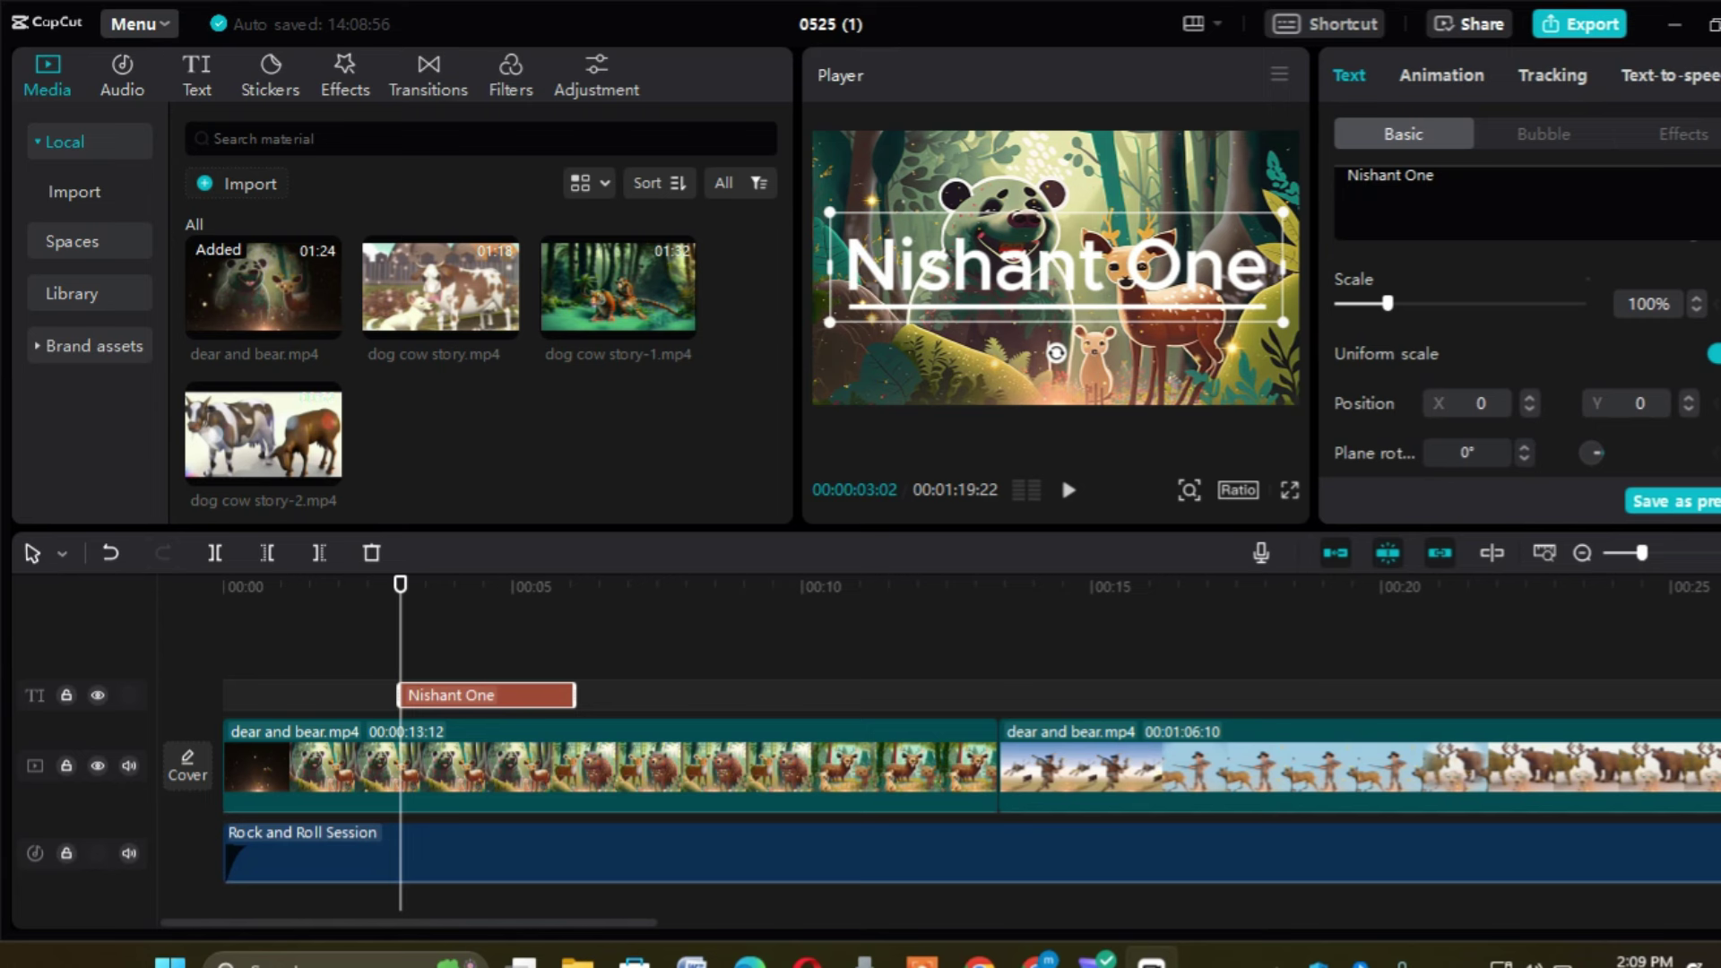
scroll(1524, 359, "down", 5)
scroll(1524, 359, "down", 4)
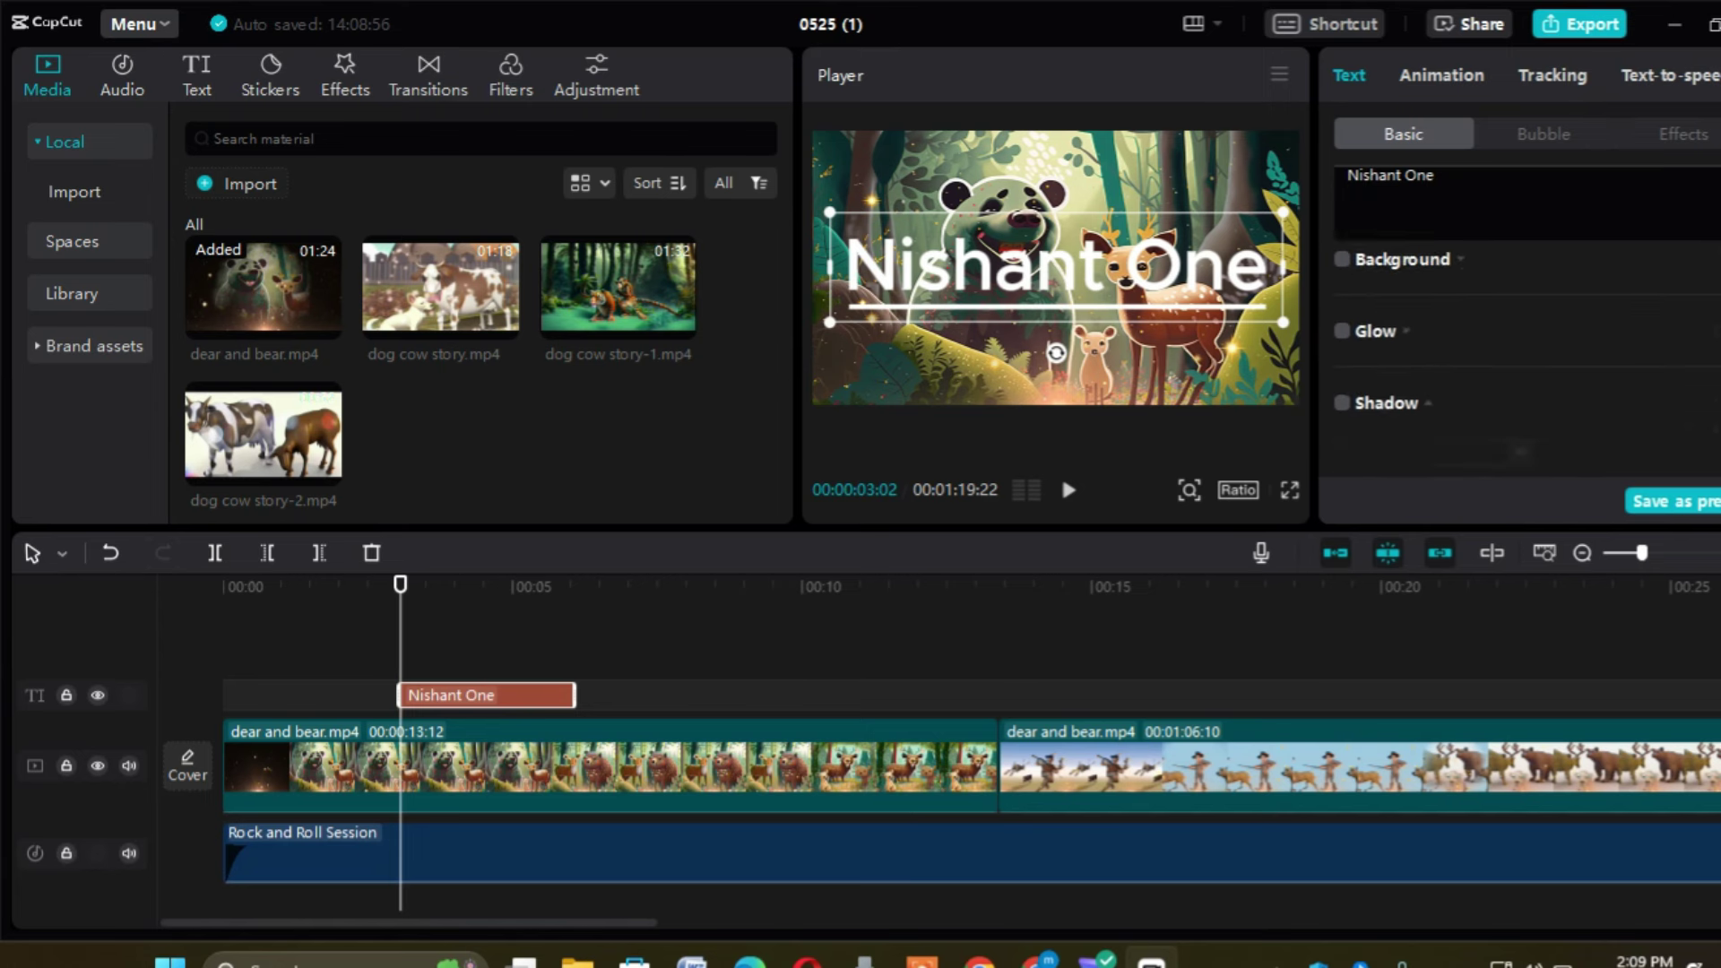
scroll(1524, 358, "up", 1)
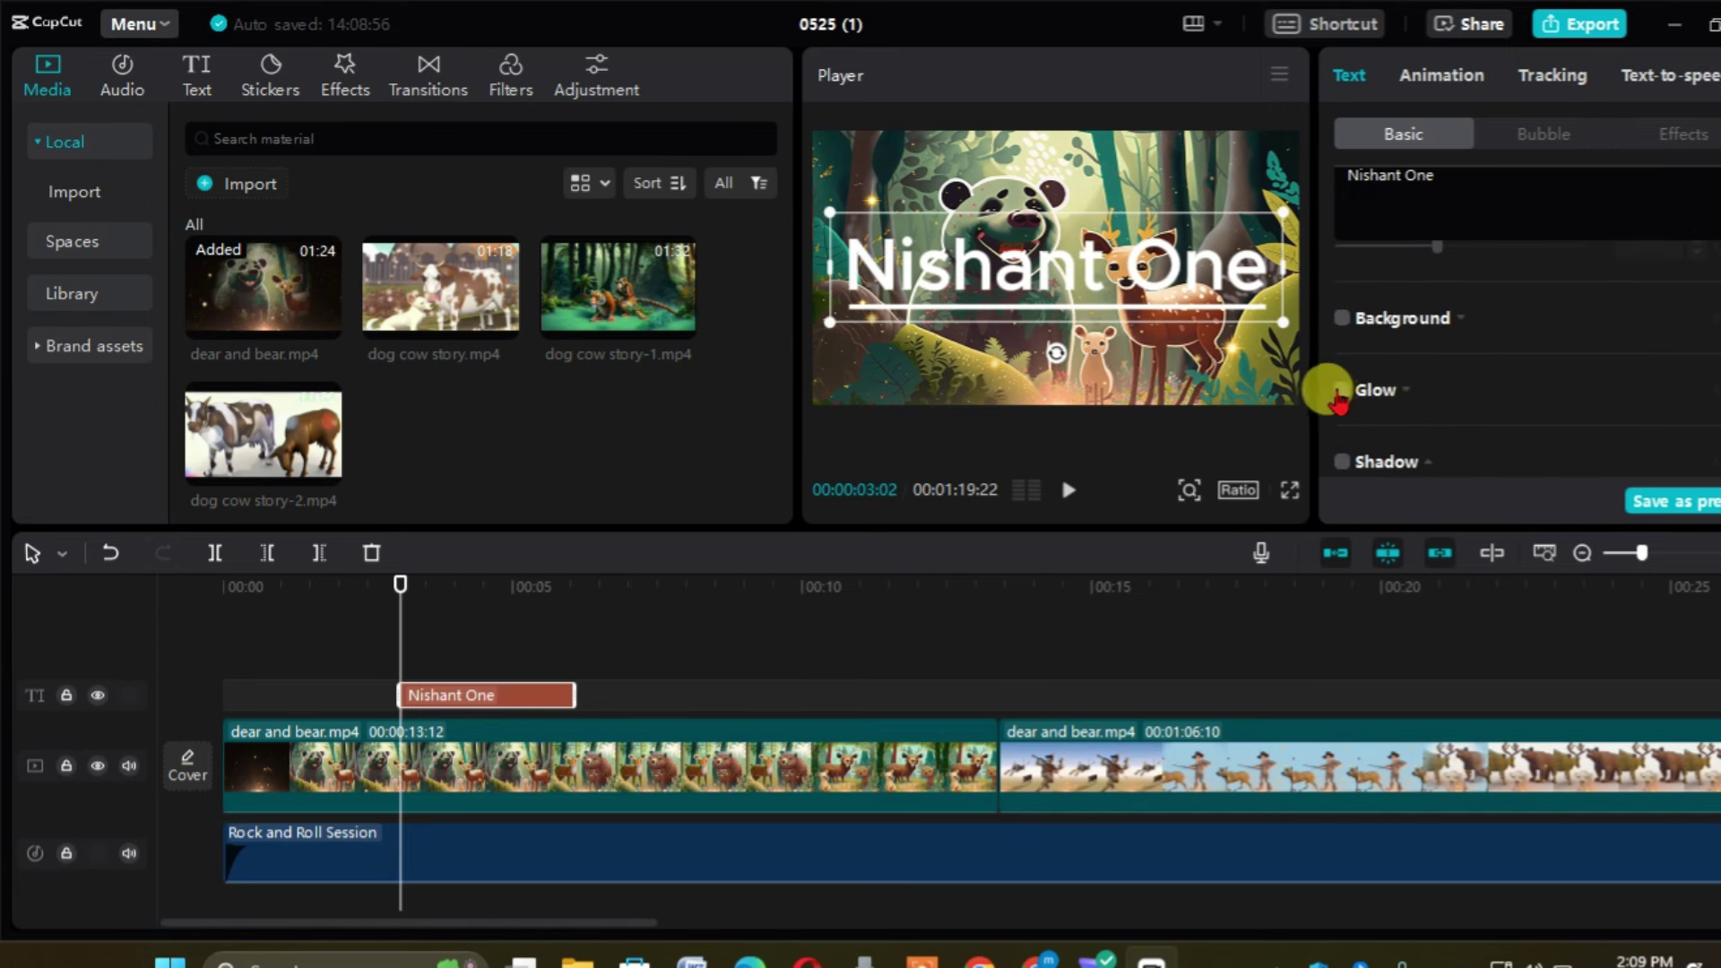
left_click(1343, 320)
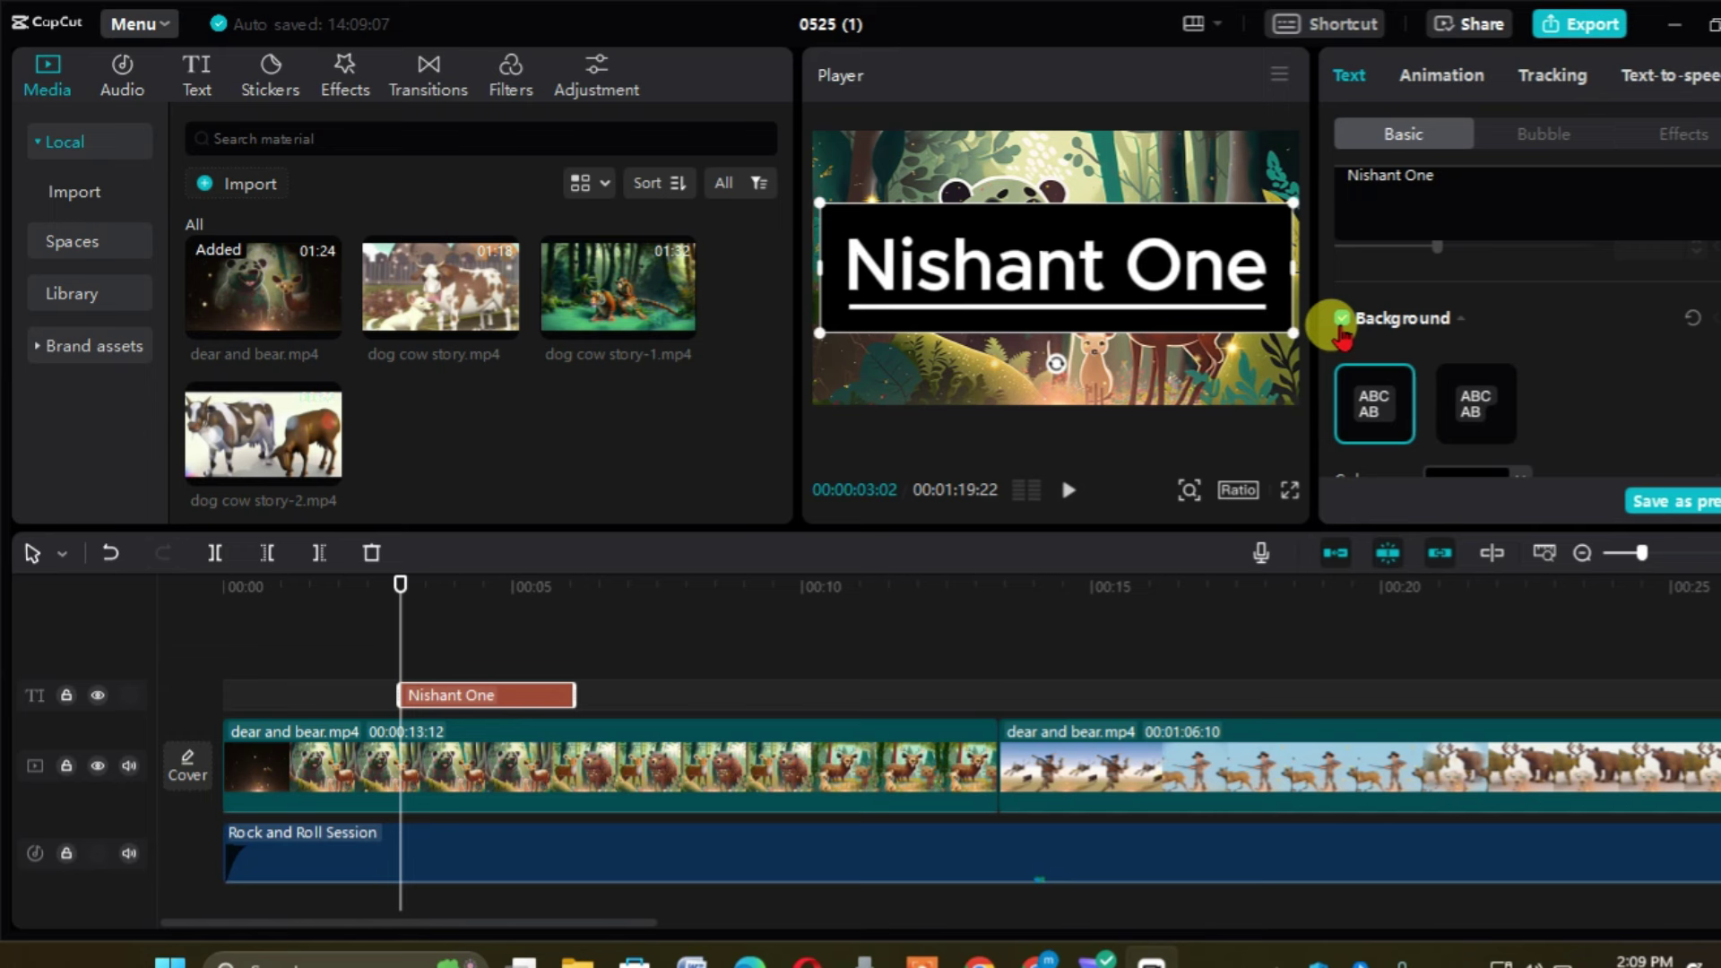
left_click(1342, 321)
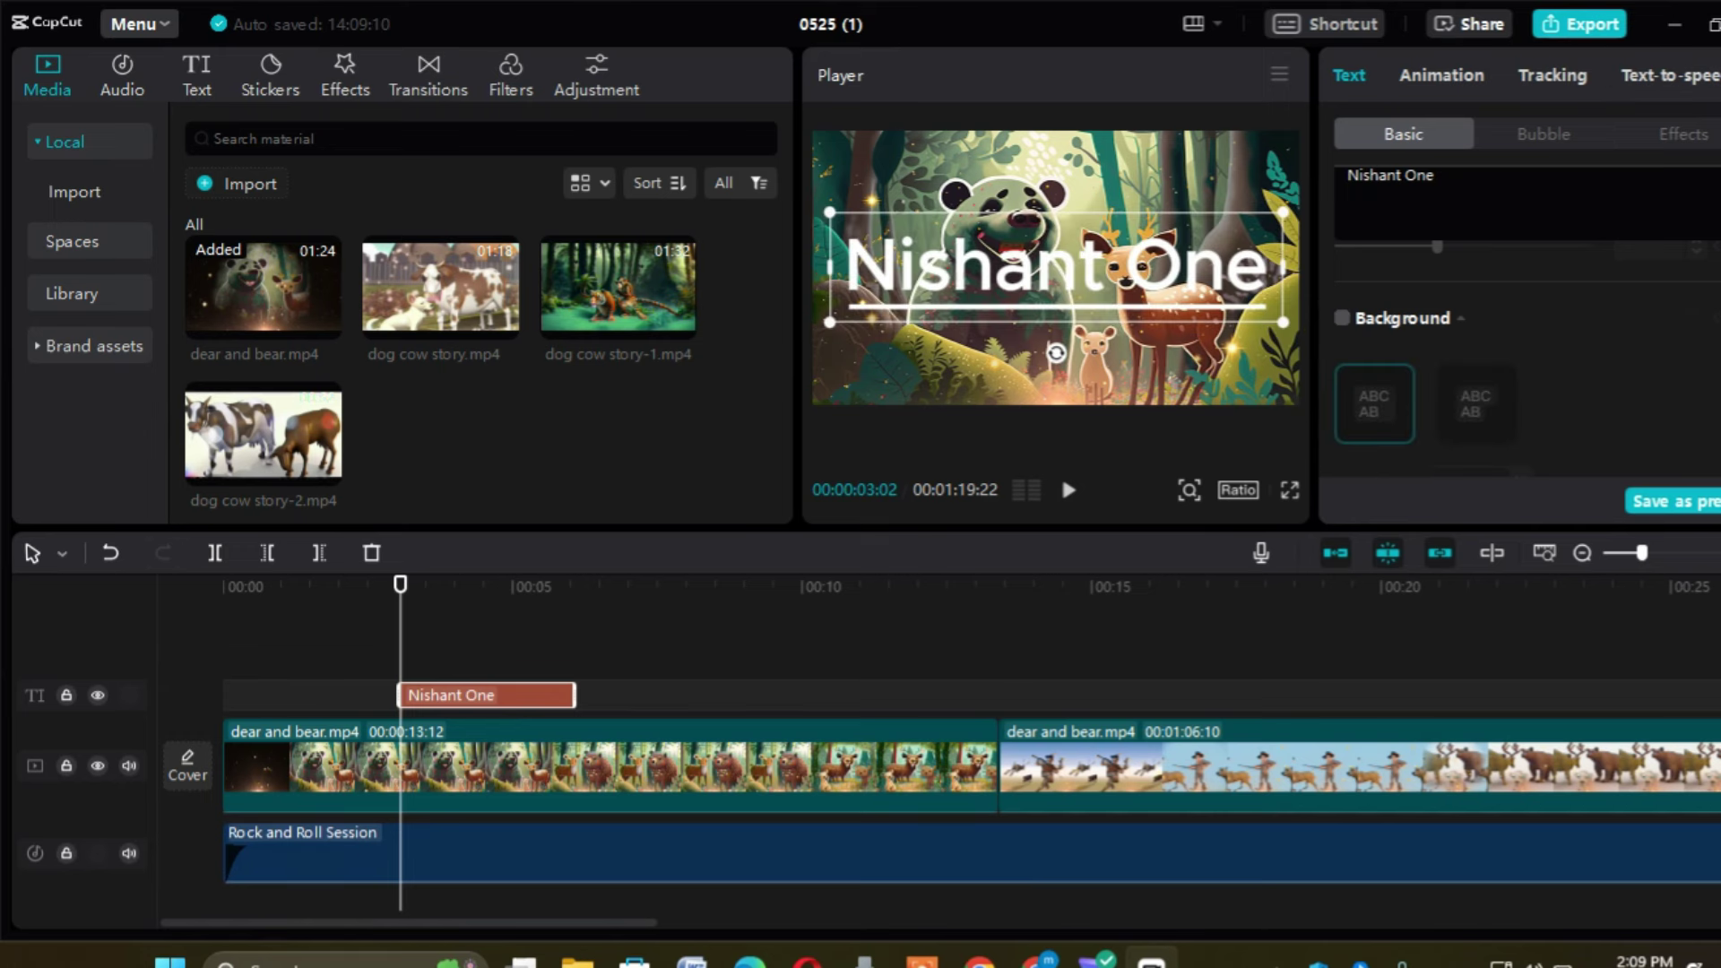
- Try the white glow on the title text and turn the glow off again
scroll(1524, 359, "down", 2)
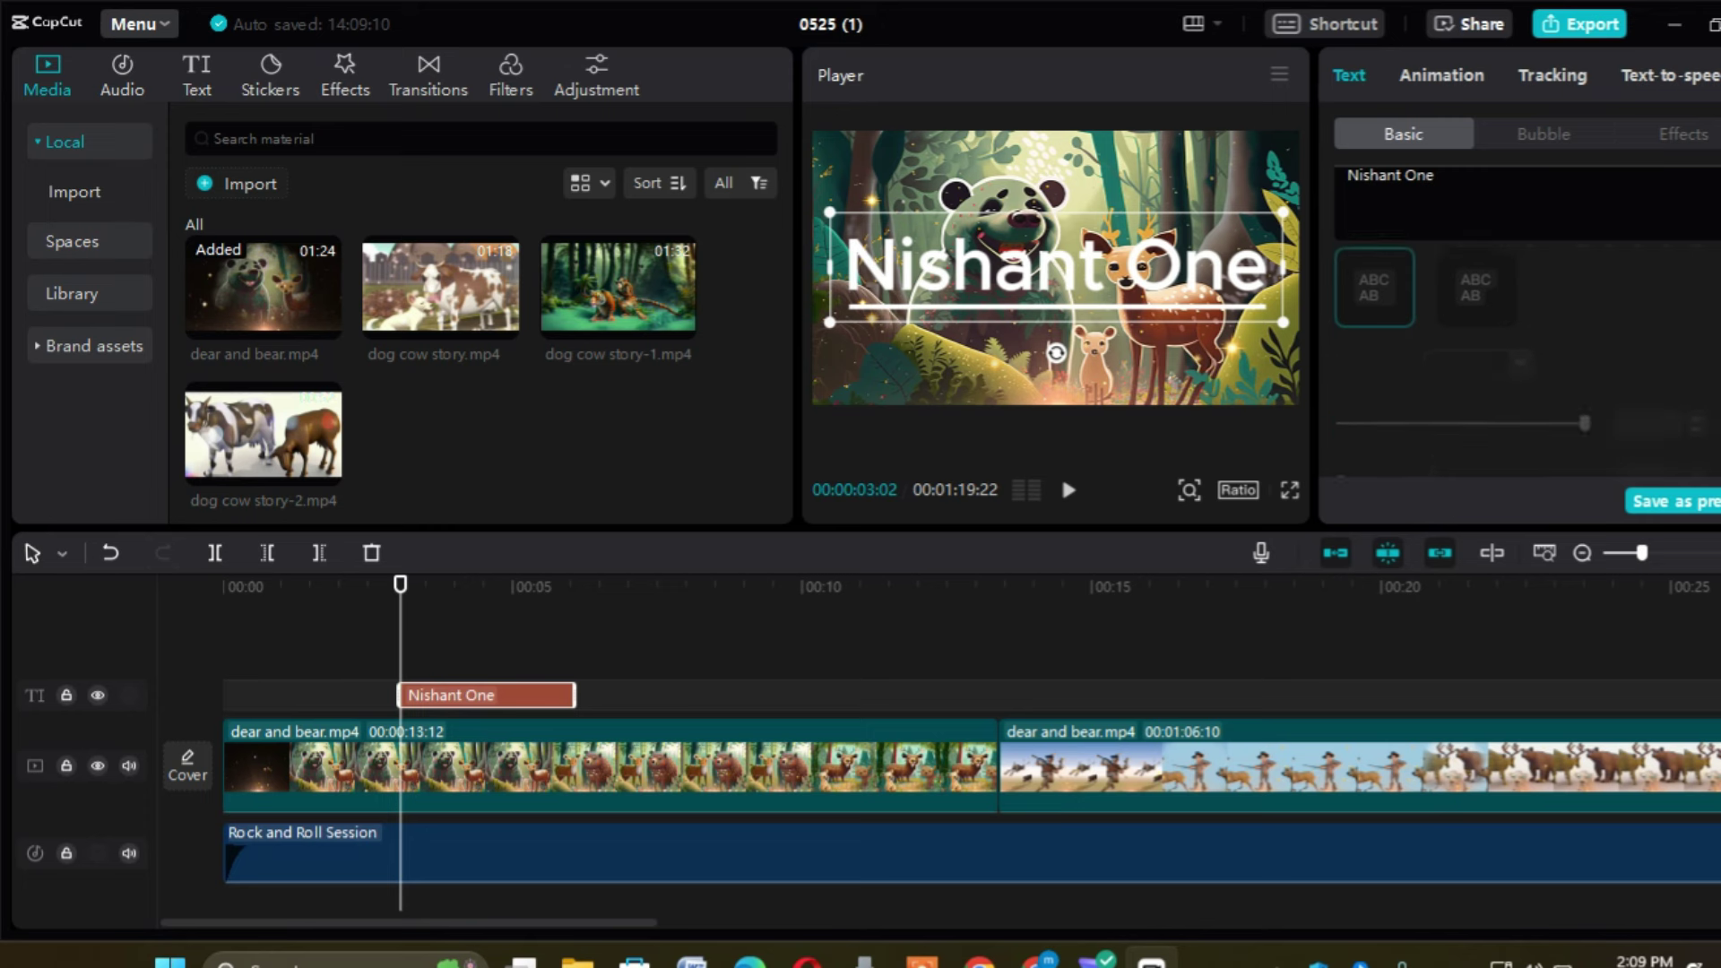
scroll(1524, 340, "down", 1)
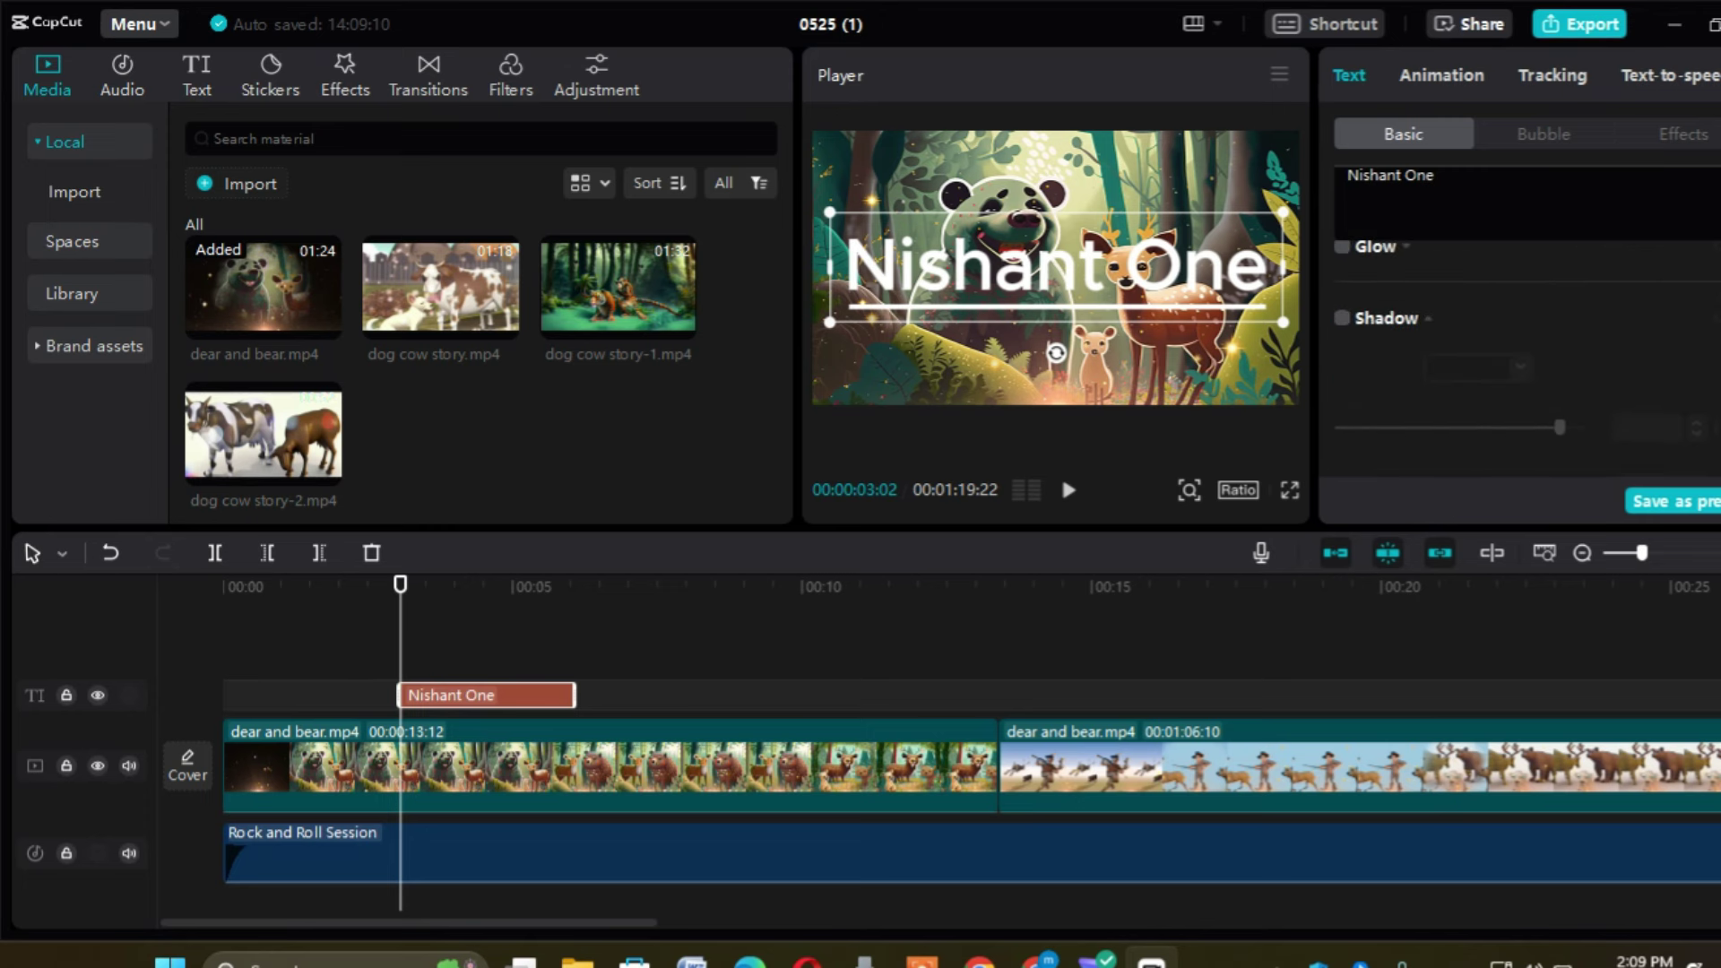
left_click(1342, 249)
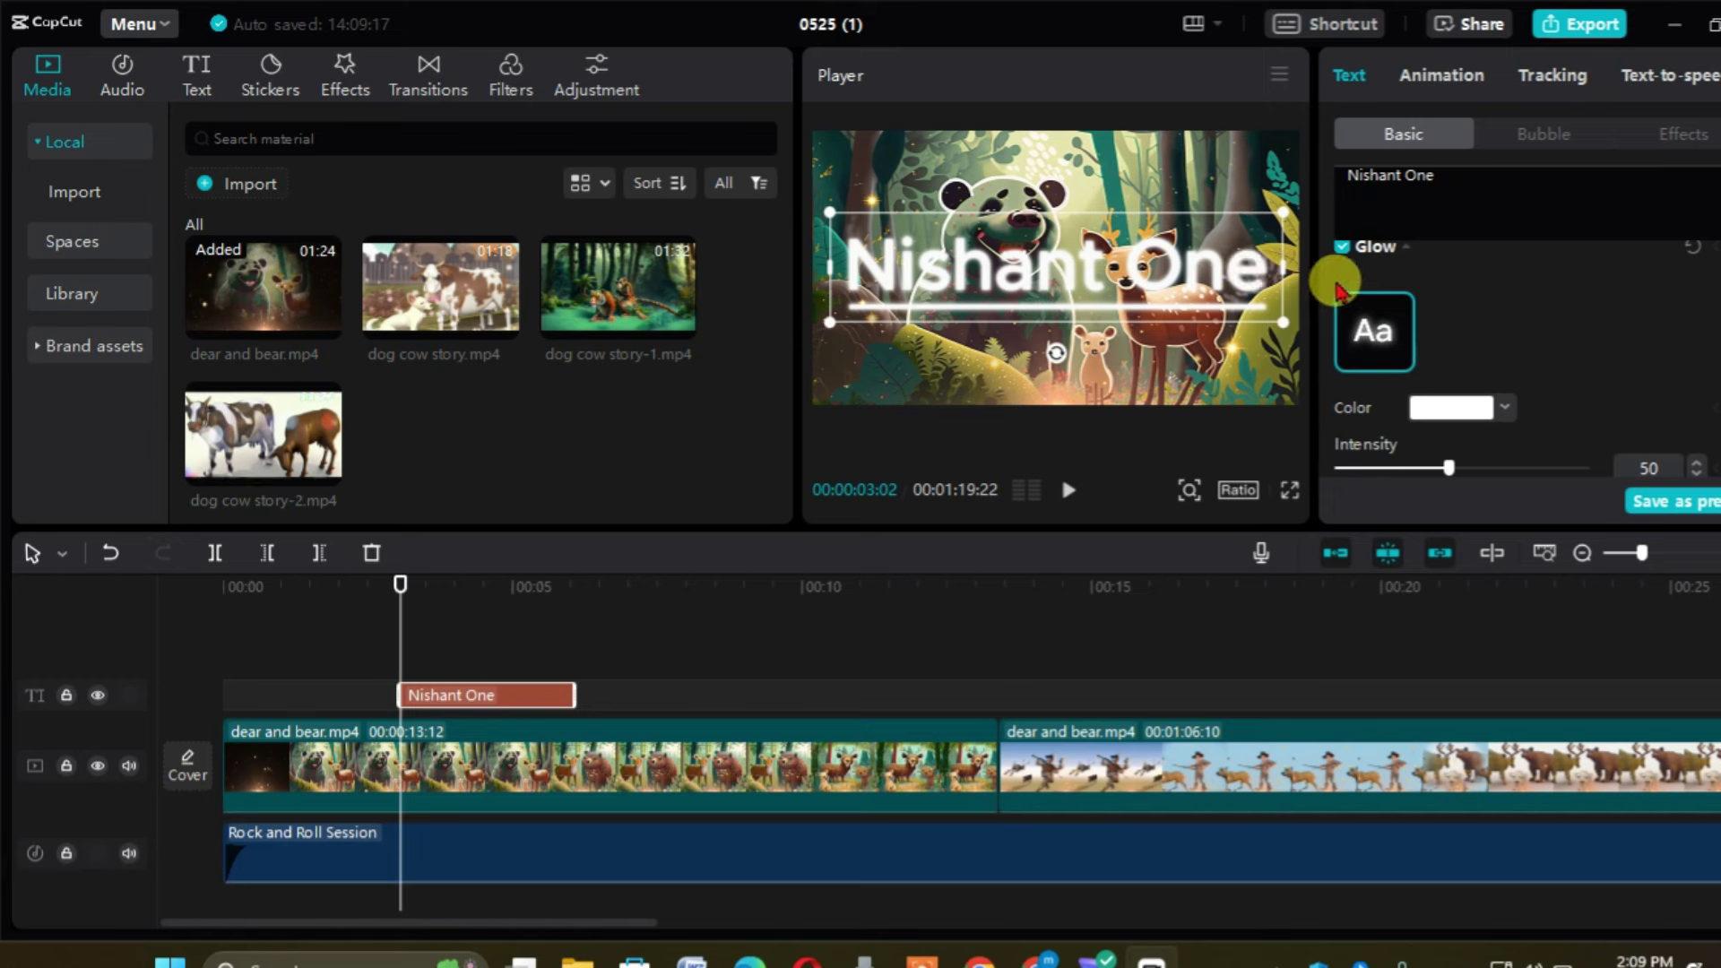
left_click(1342, 249)
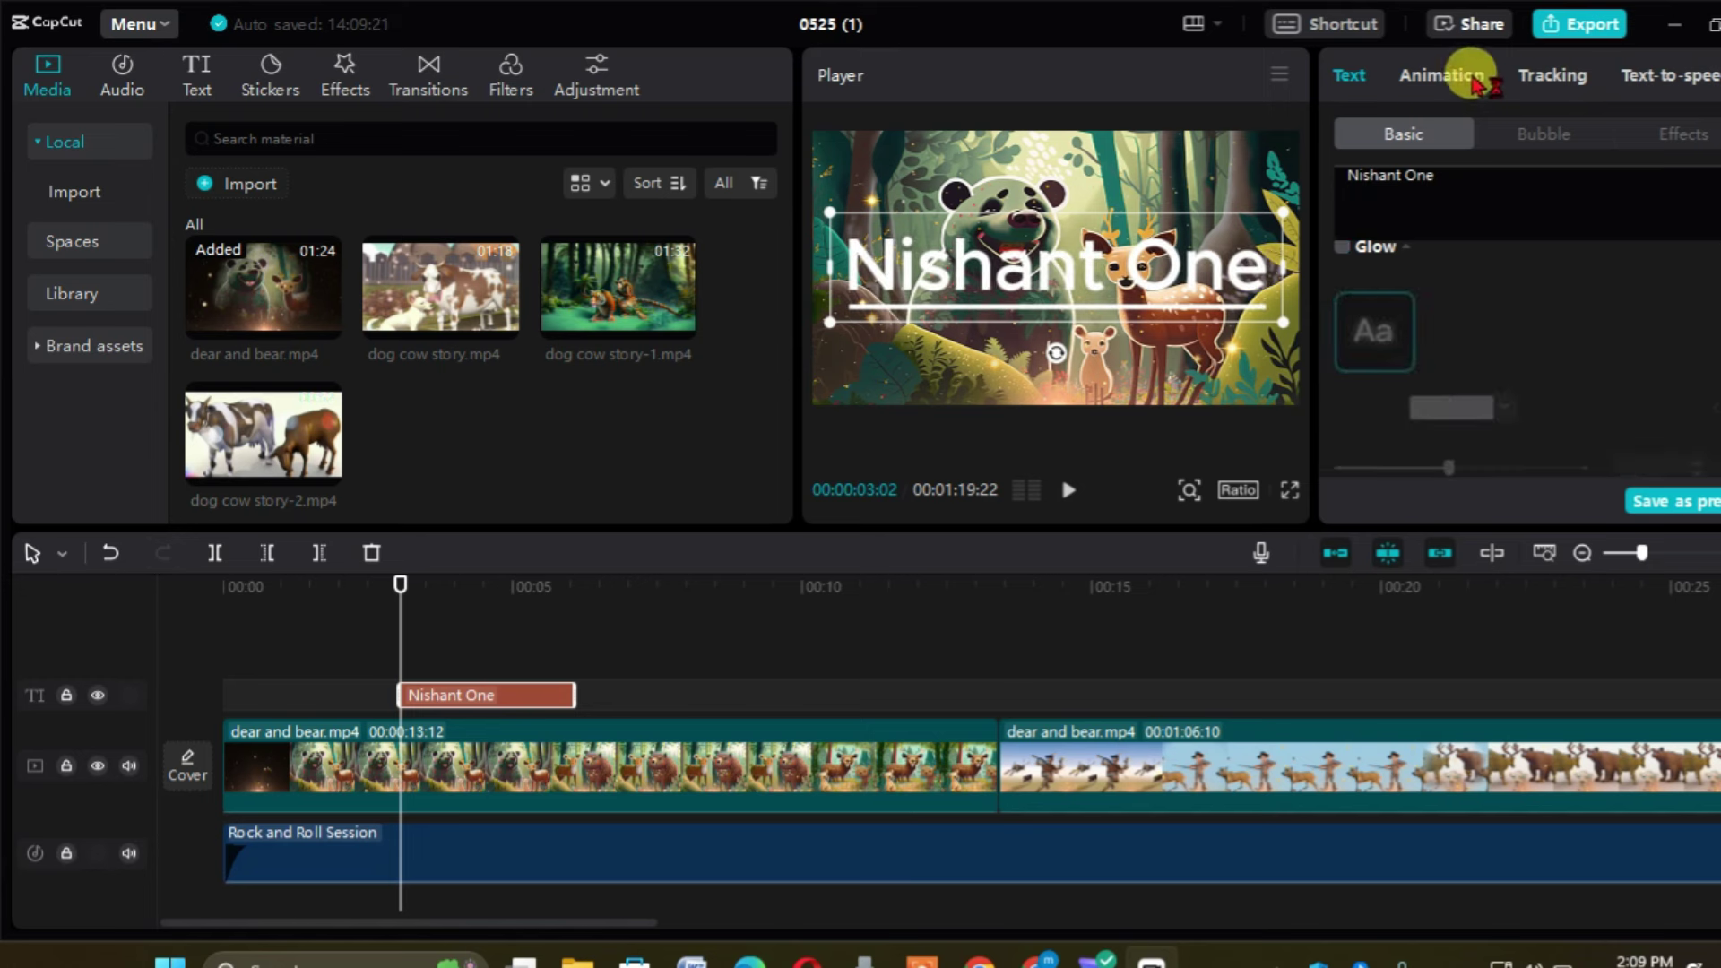
- Request the first three bubble shapes, try the first two on the title, and set it back to no bubble
left_click(1563, 131)
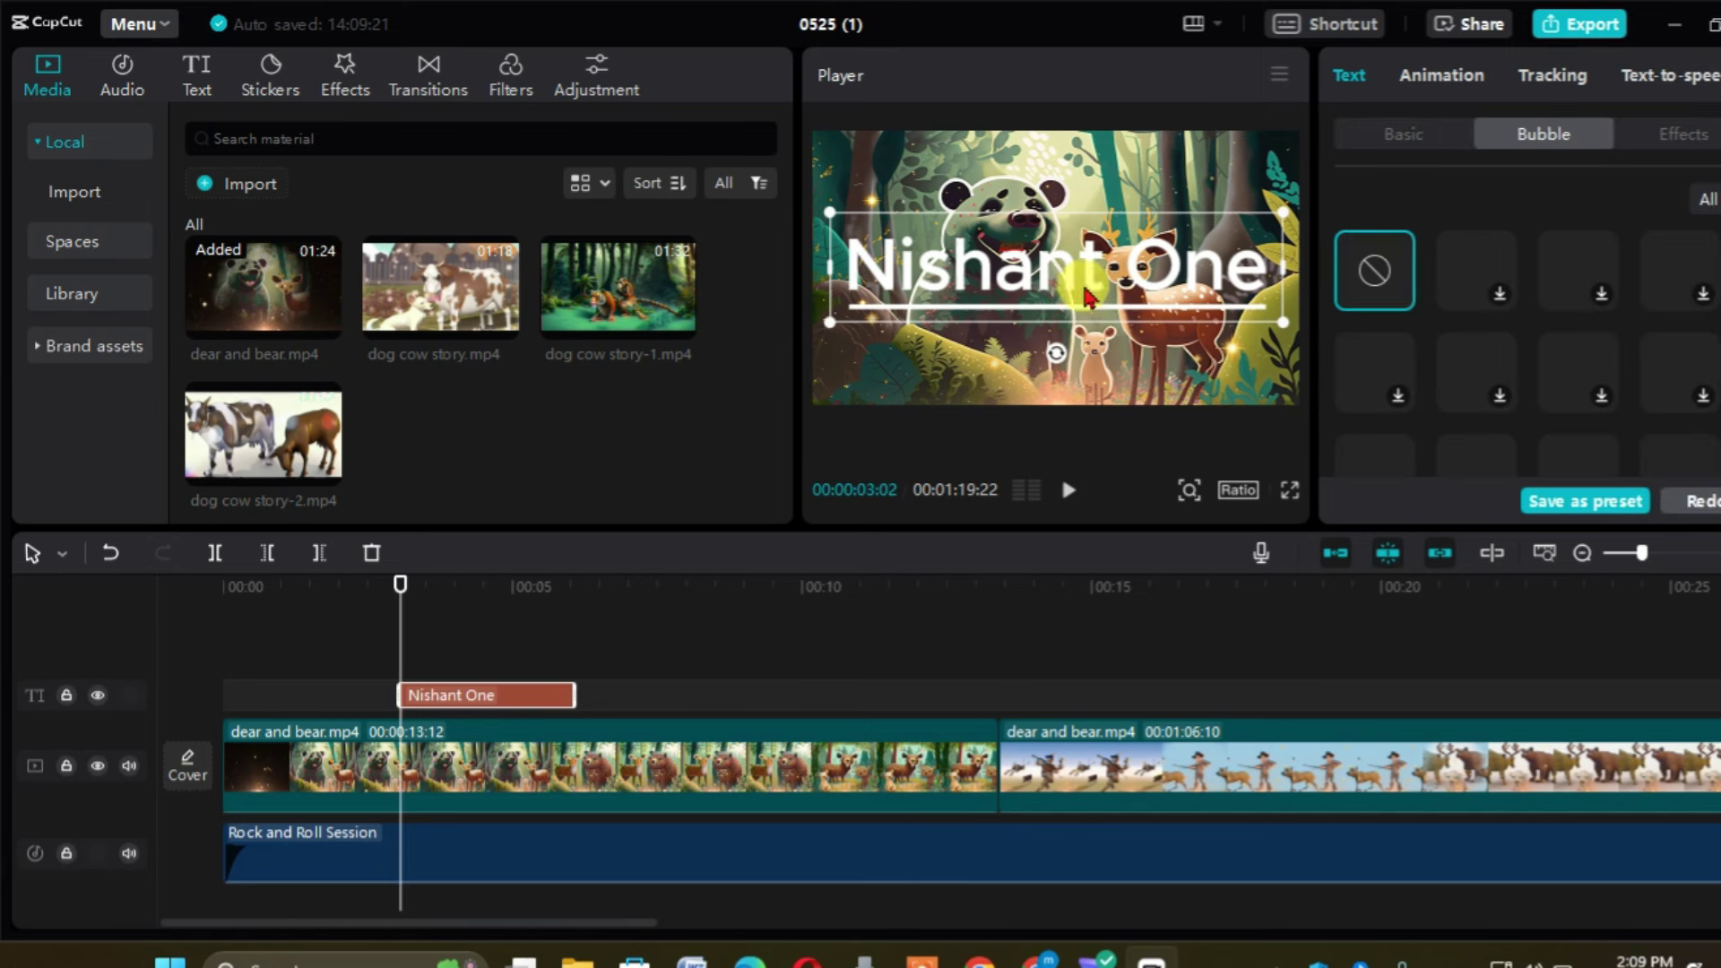
left_click(1484, 303)
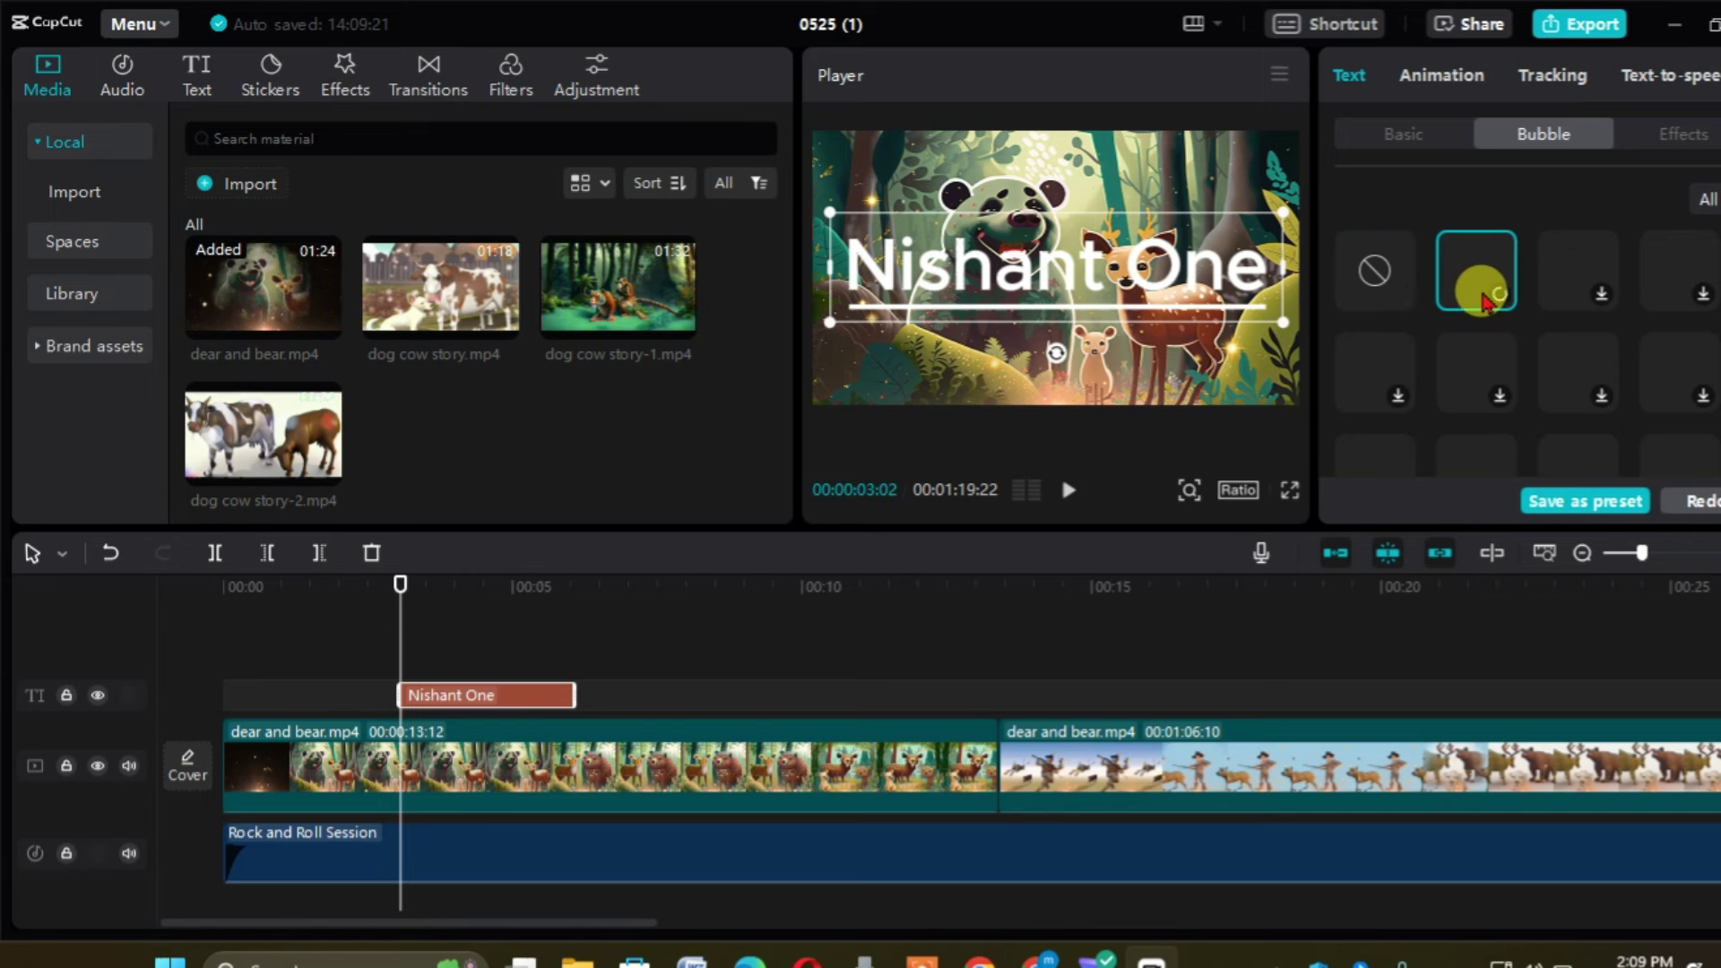
left_click(1580, 273)
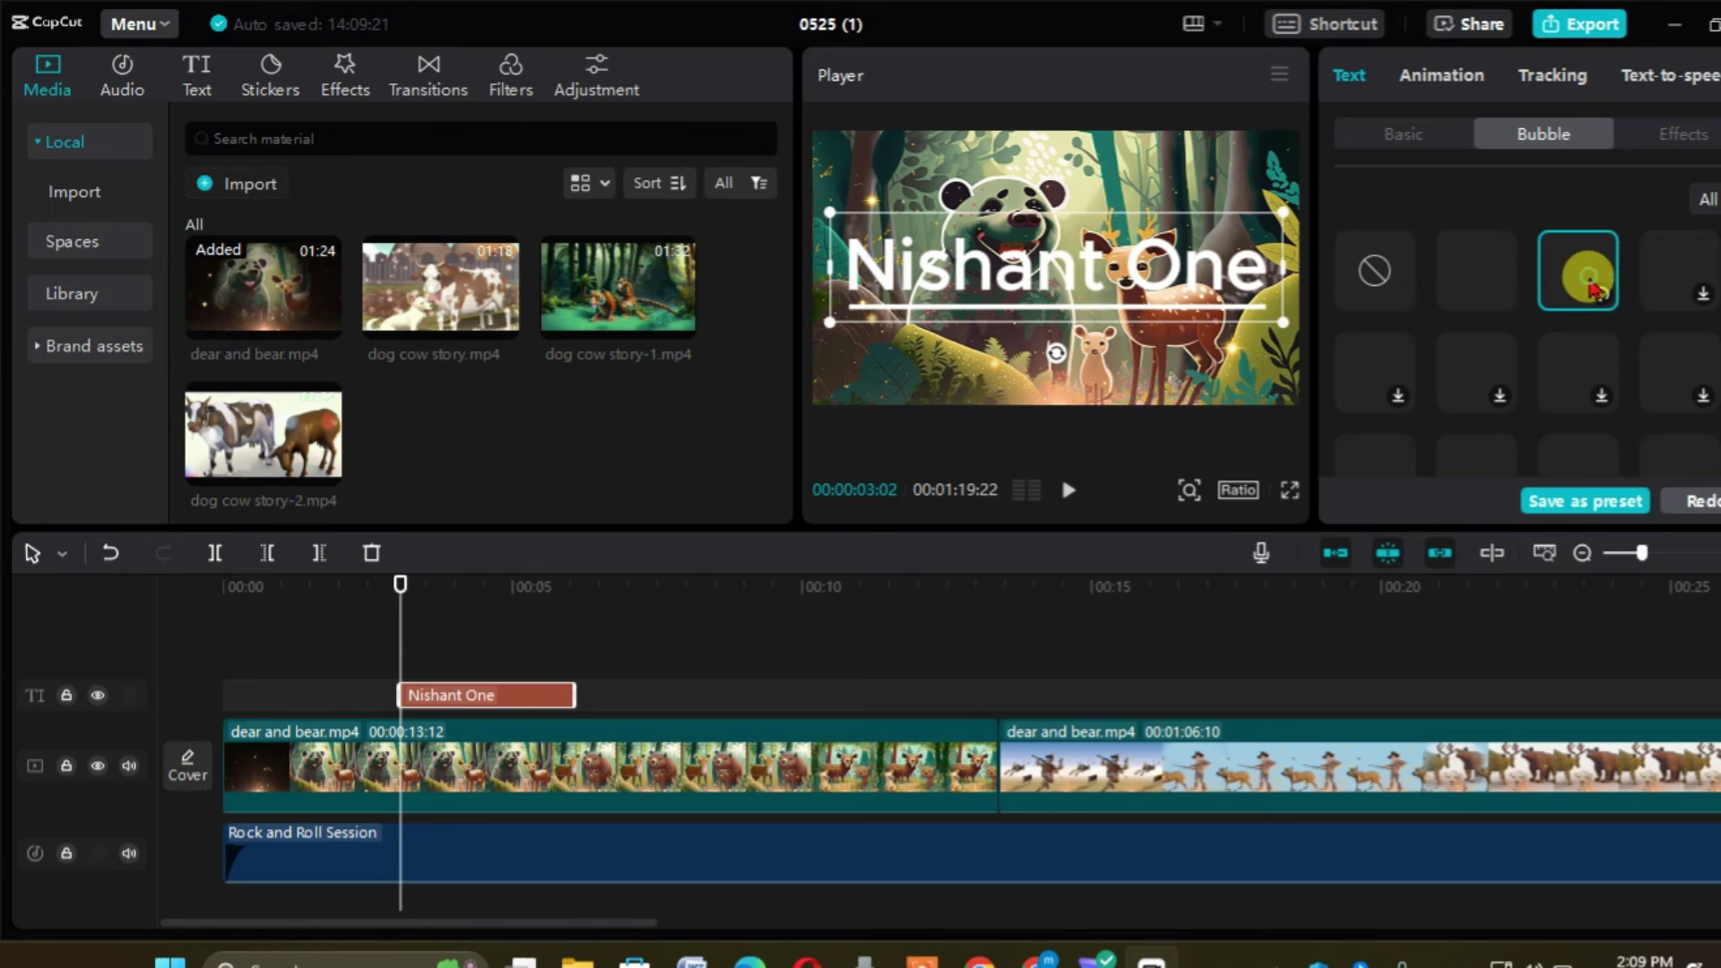
left_click(1695, 281)
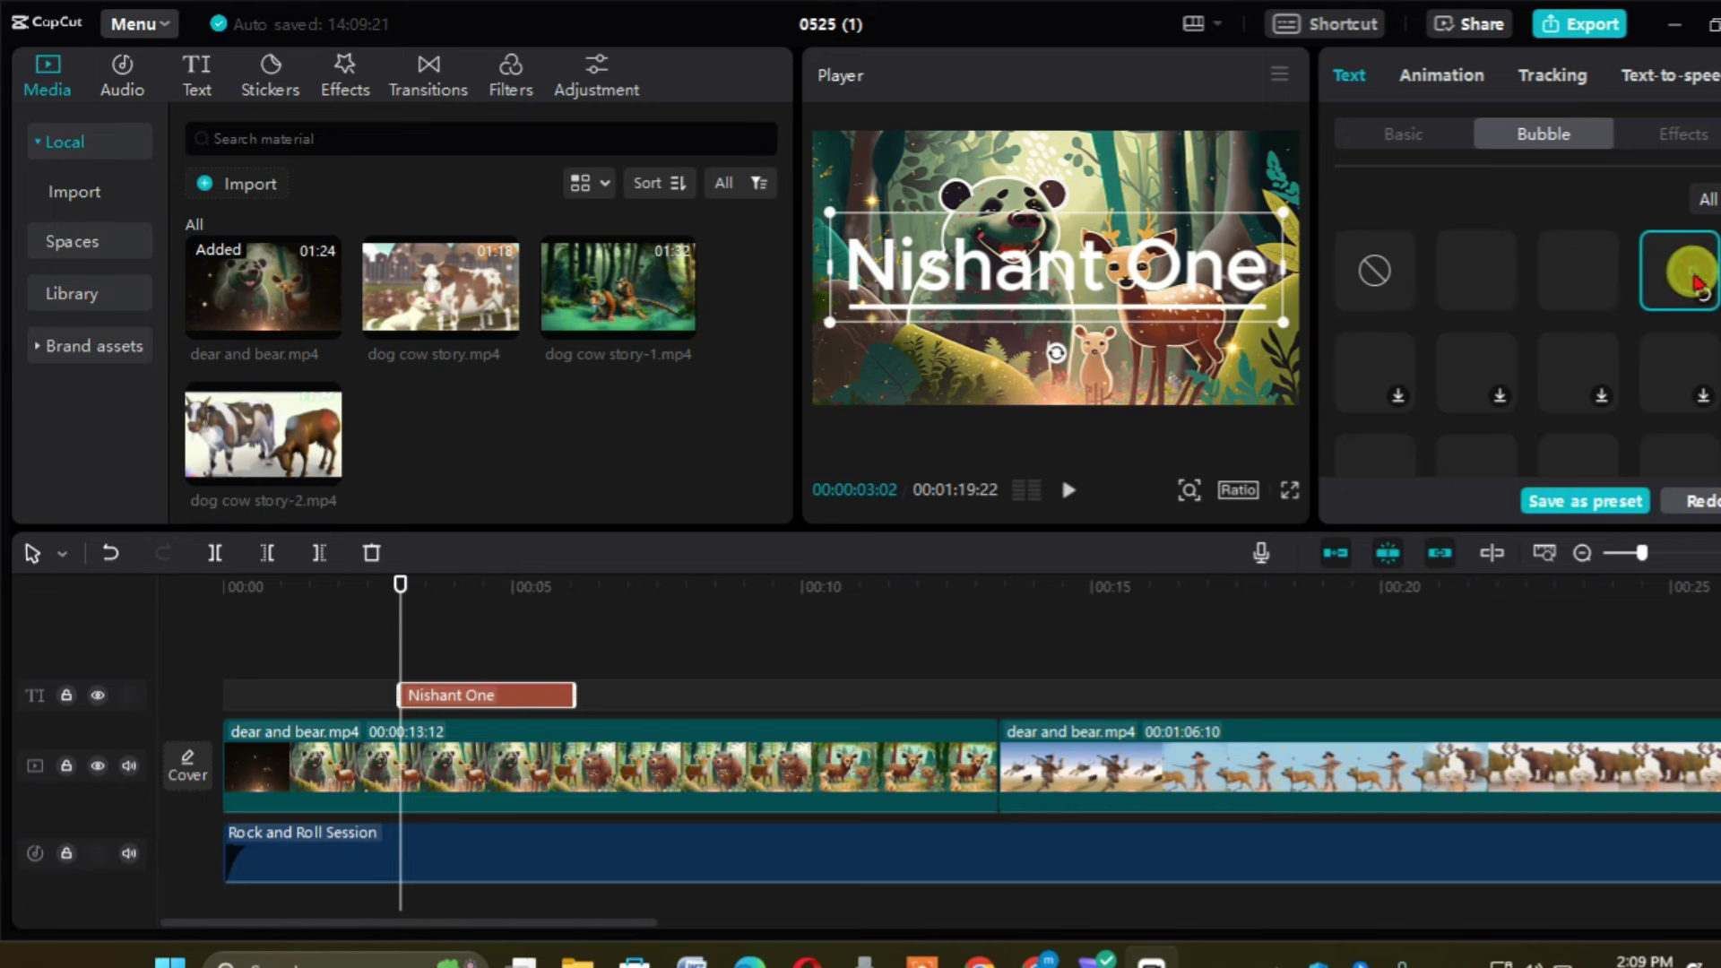
left_click(1468, 287)
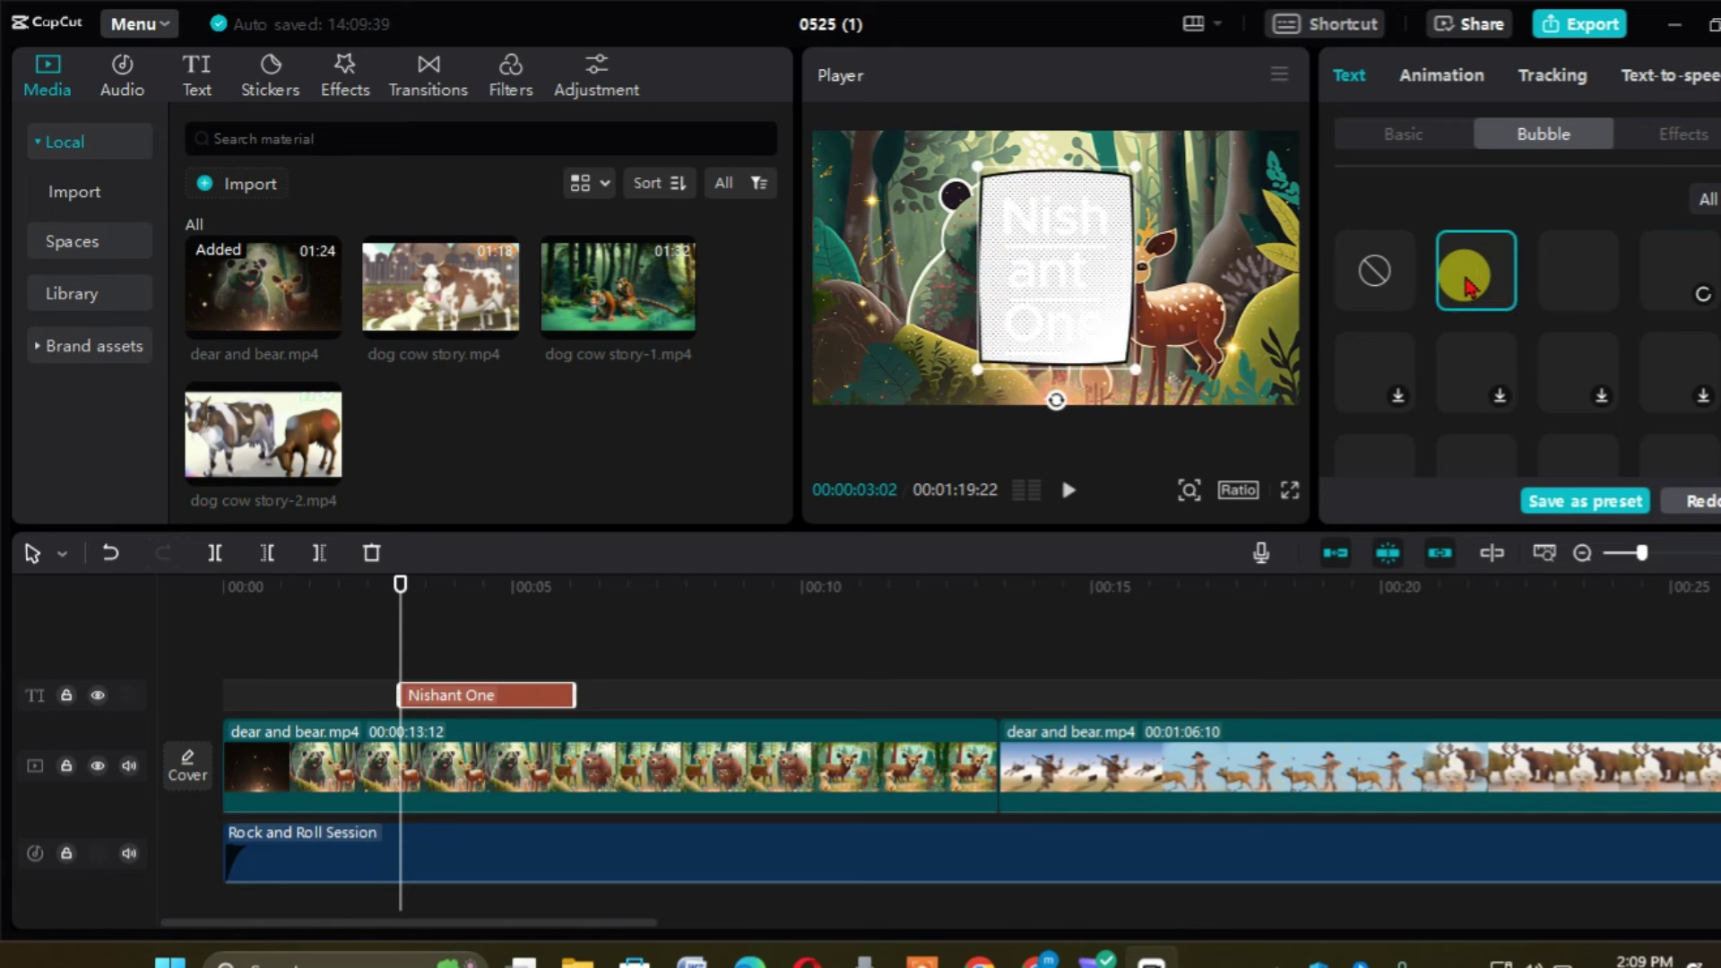
left_click(1552, 287)
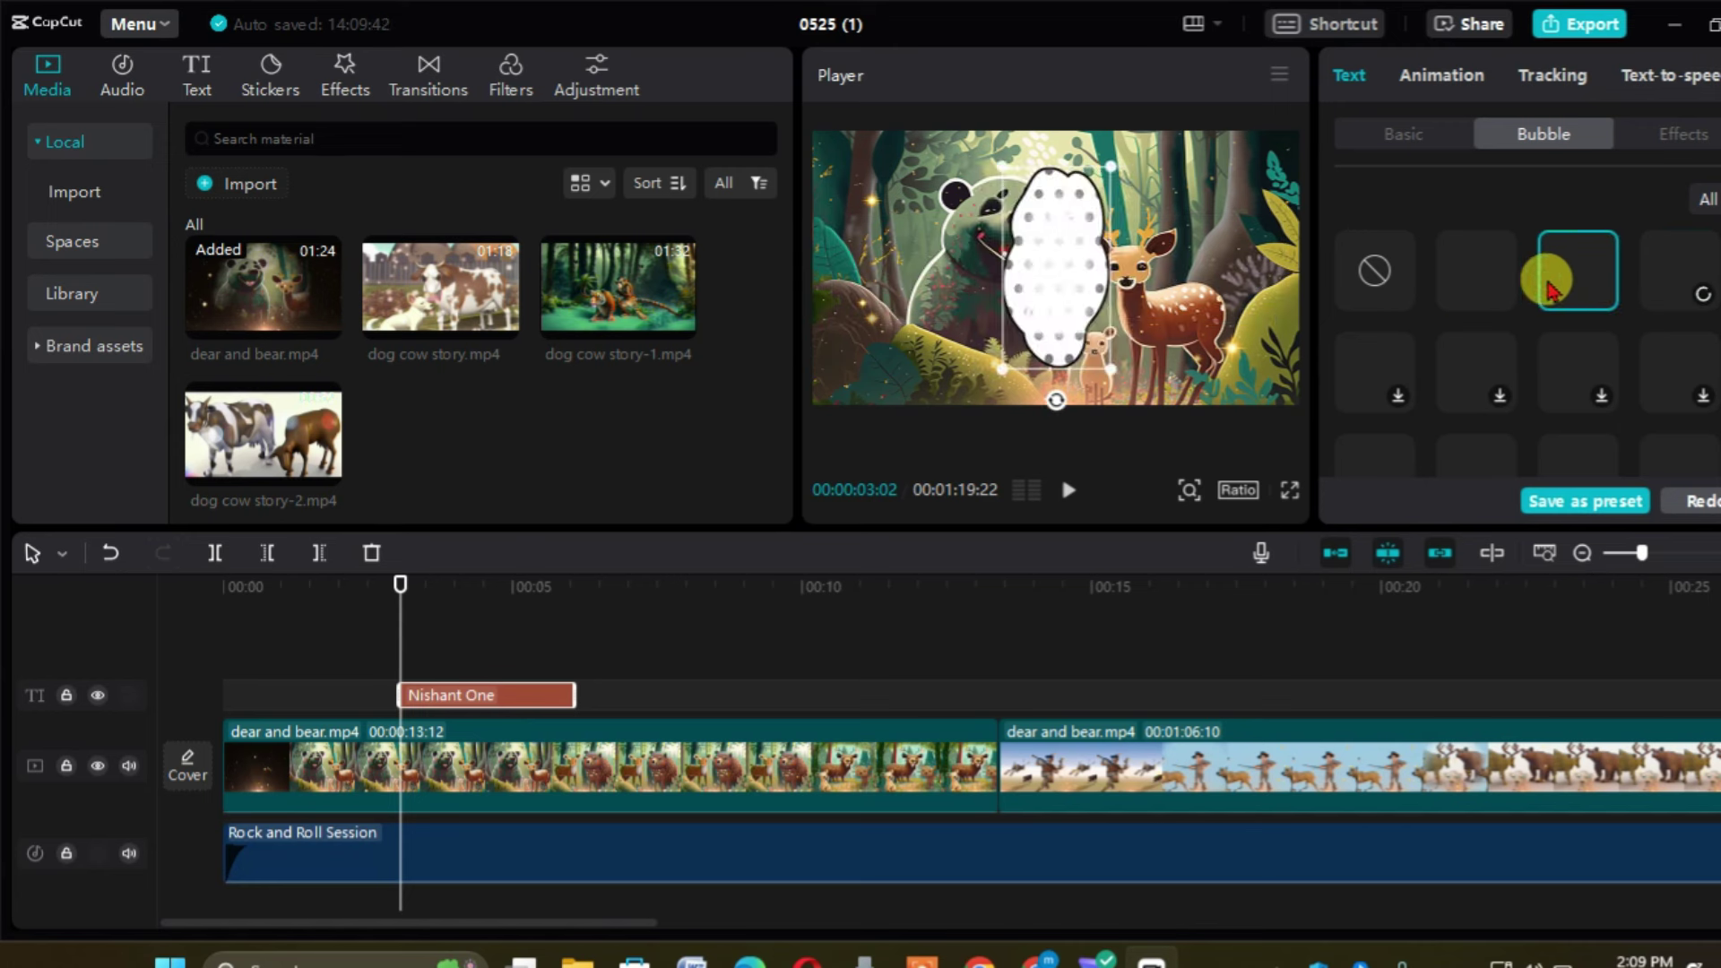
left_click(1354, 274)
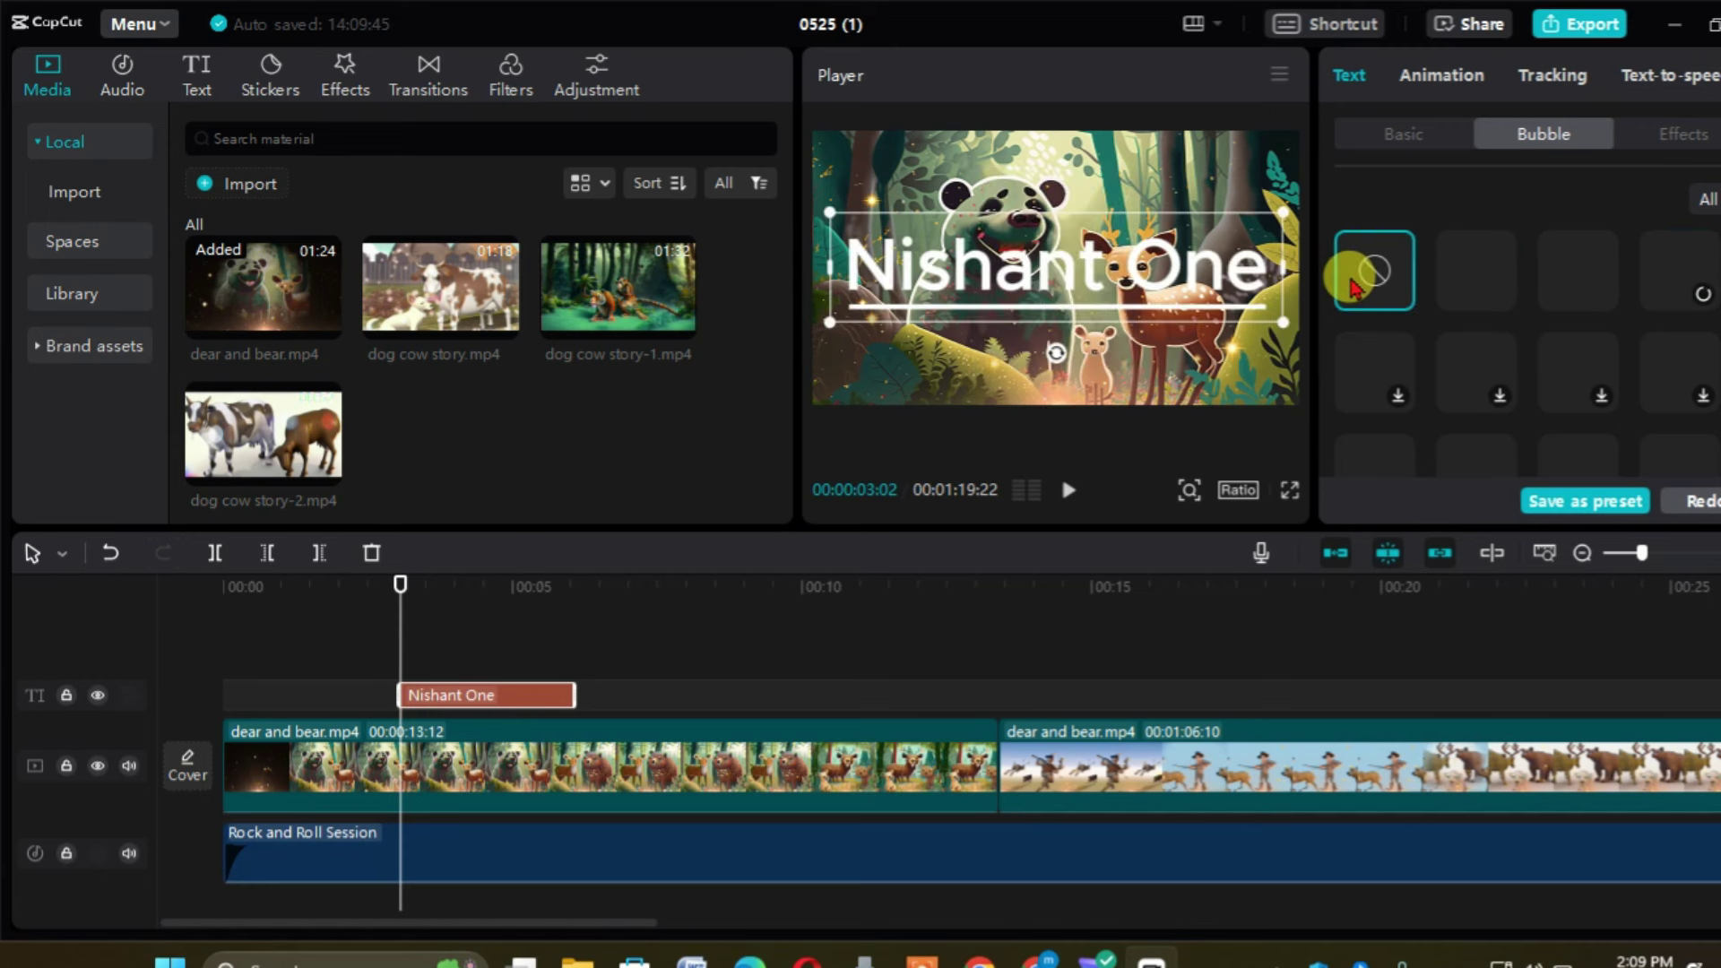
- Try the first three text effects on the title and set it back to no effect
left_click(1686, 132)
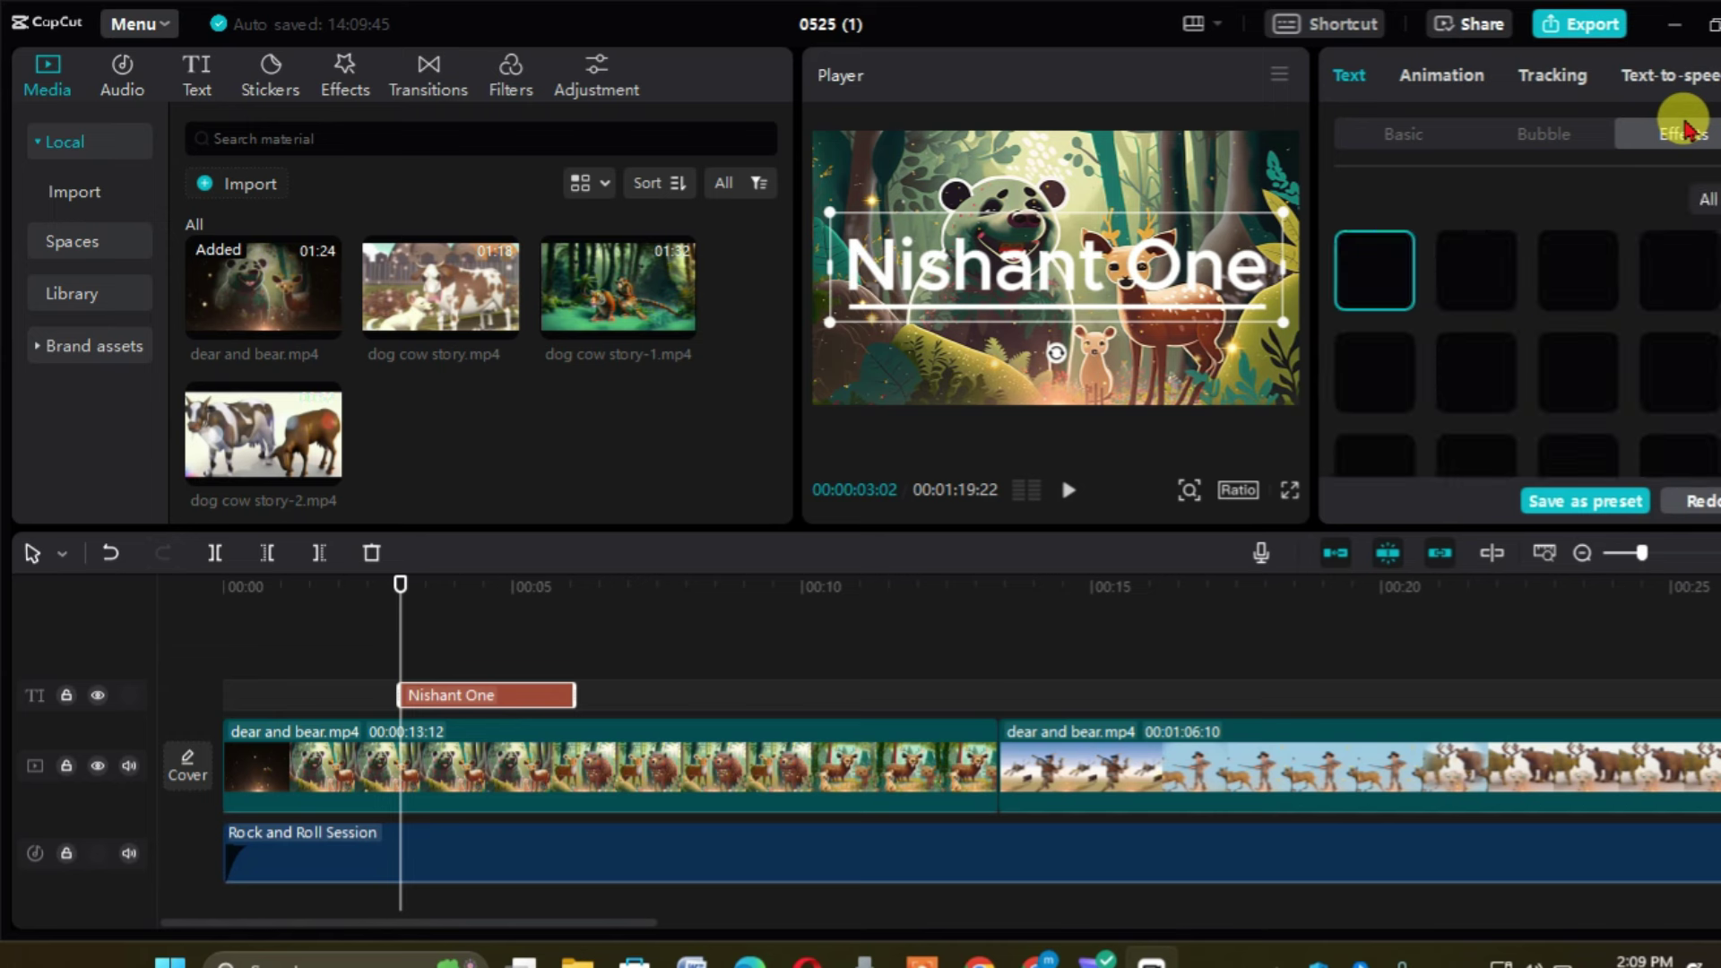
left_click(1482, 276)
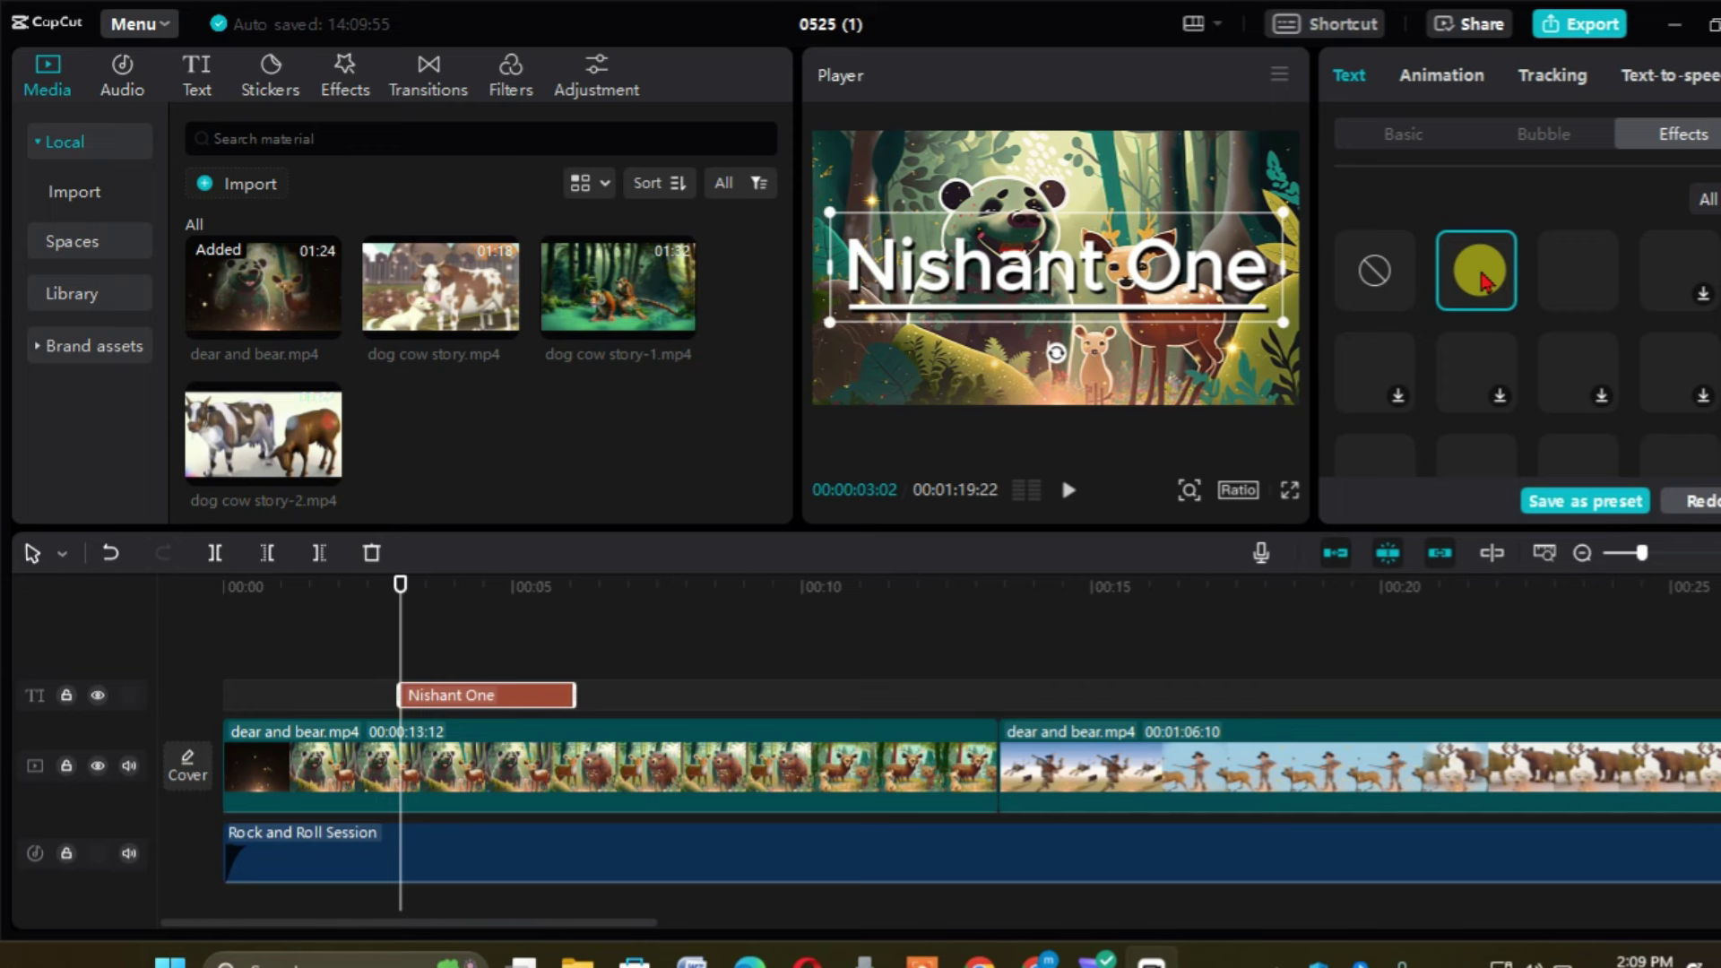
left_click(1575, 279)
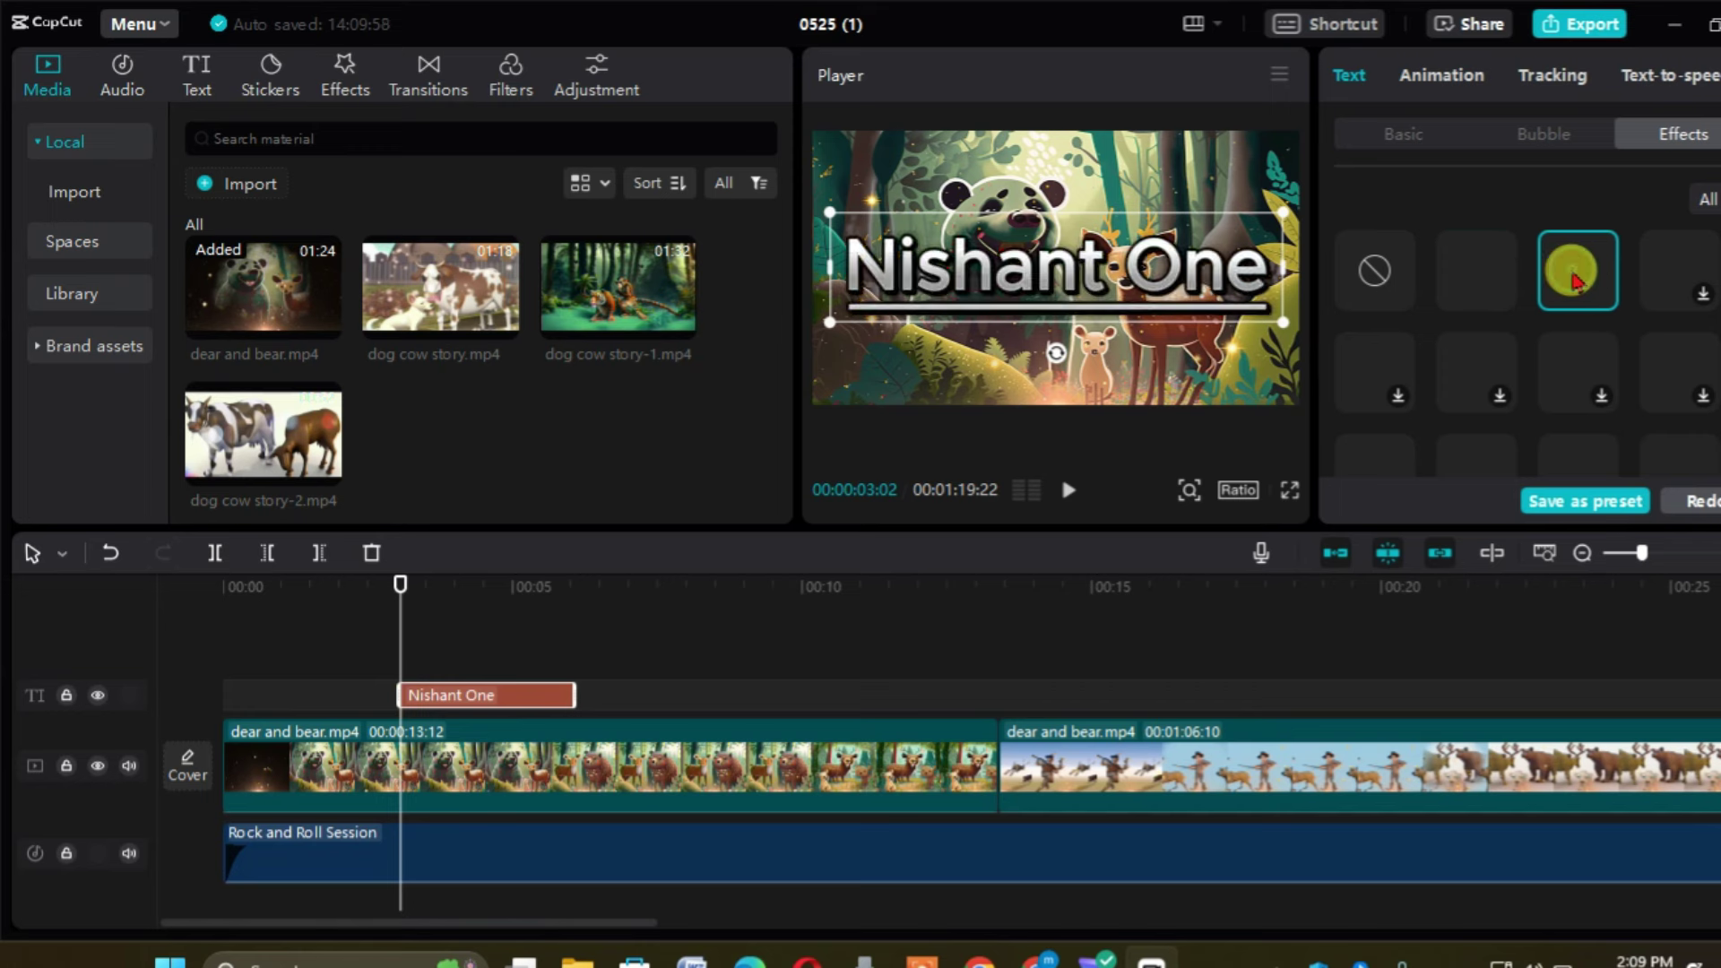
left_click(1663, 282)
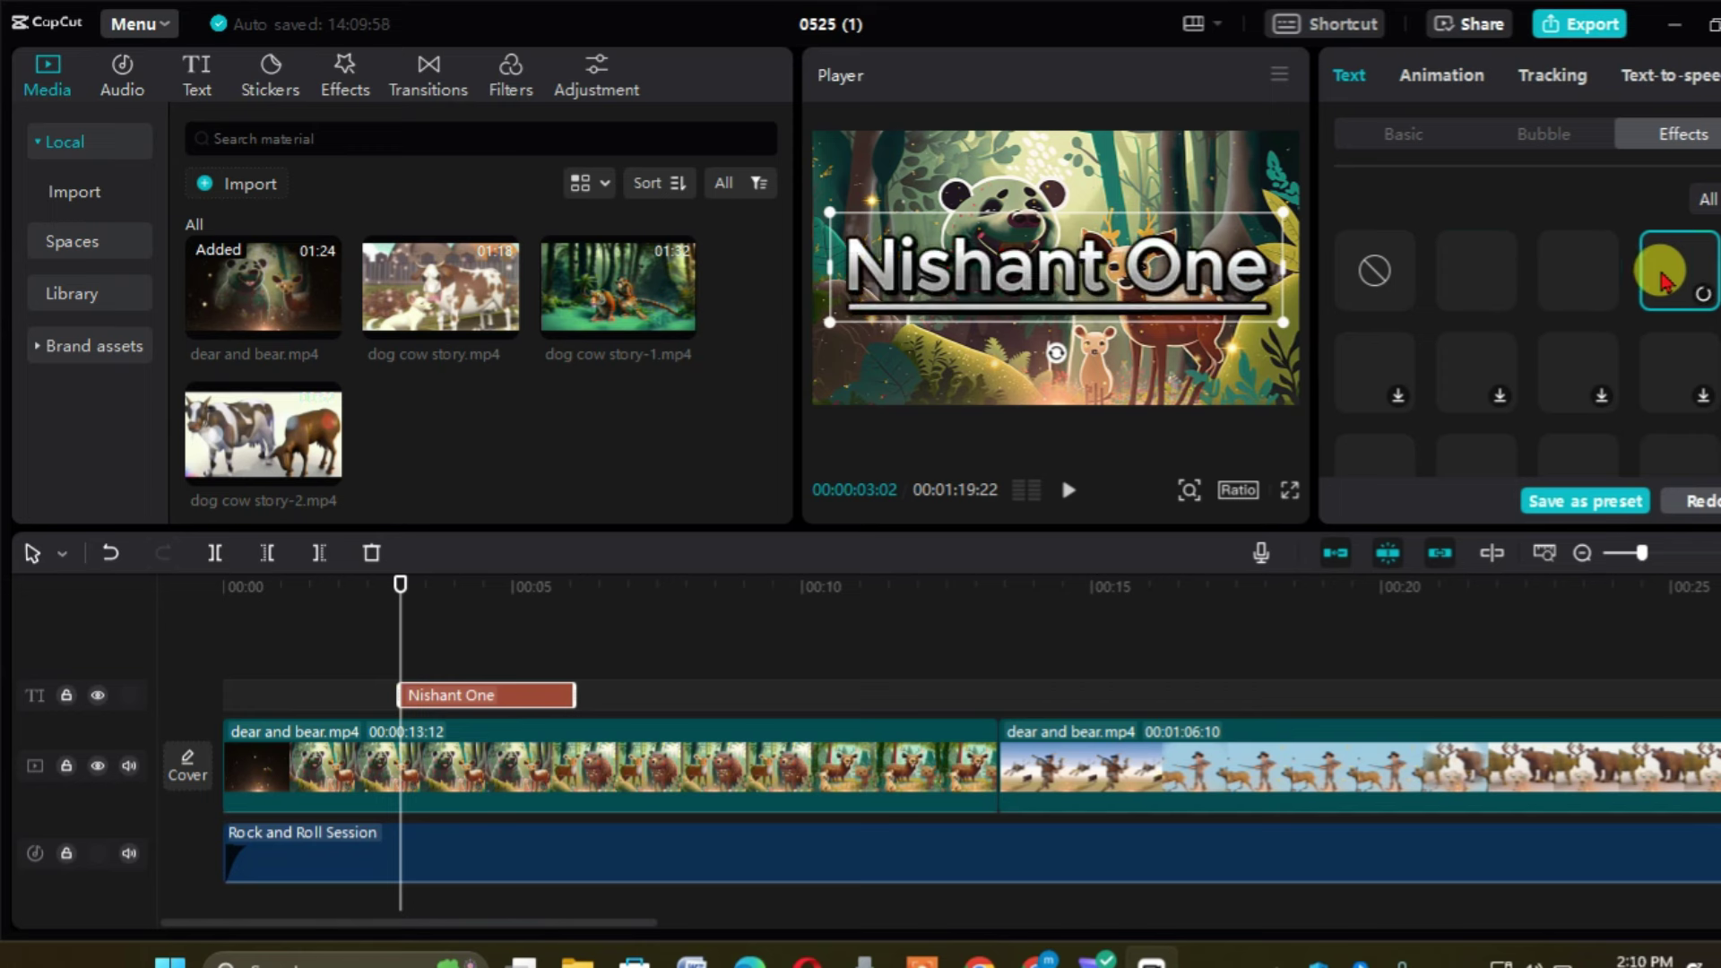
left_click(1364, 288)
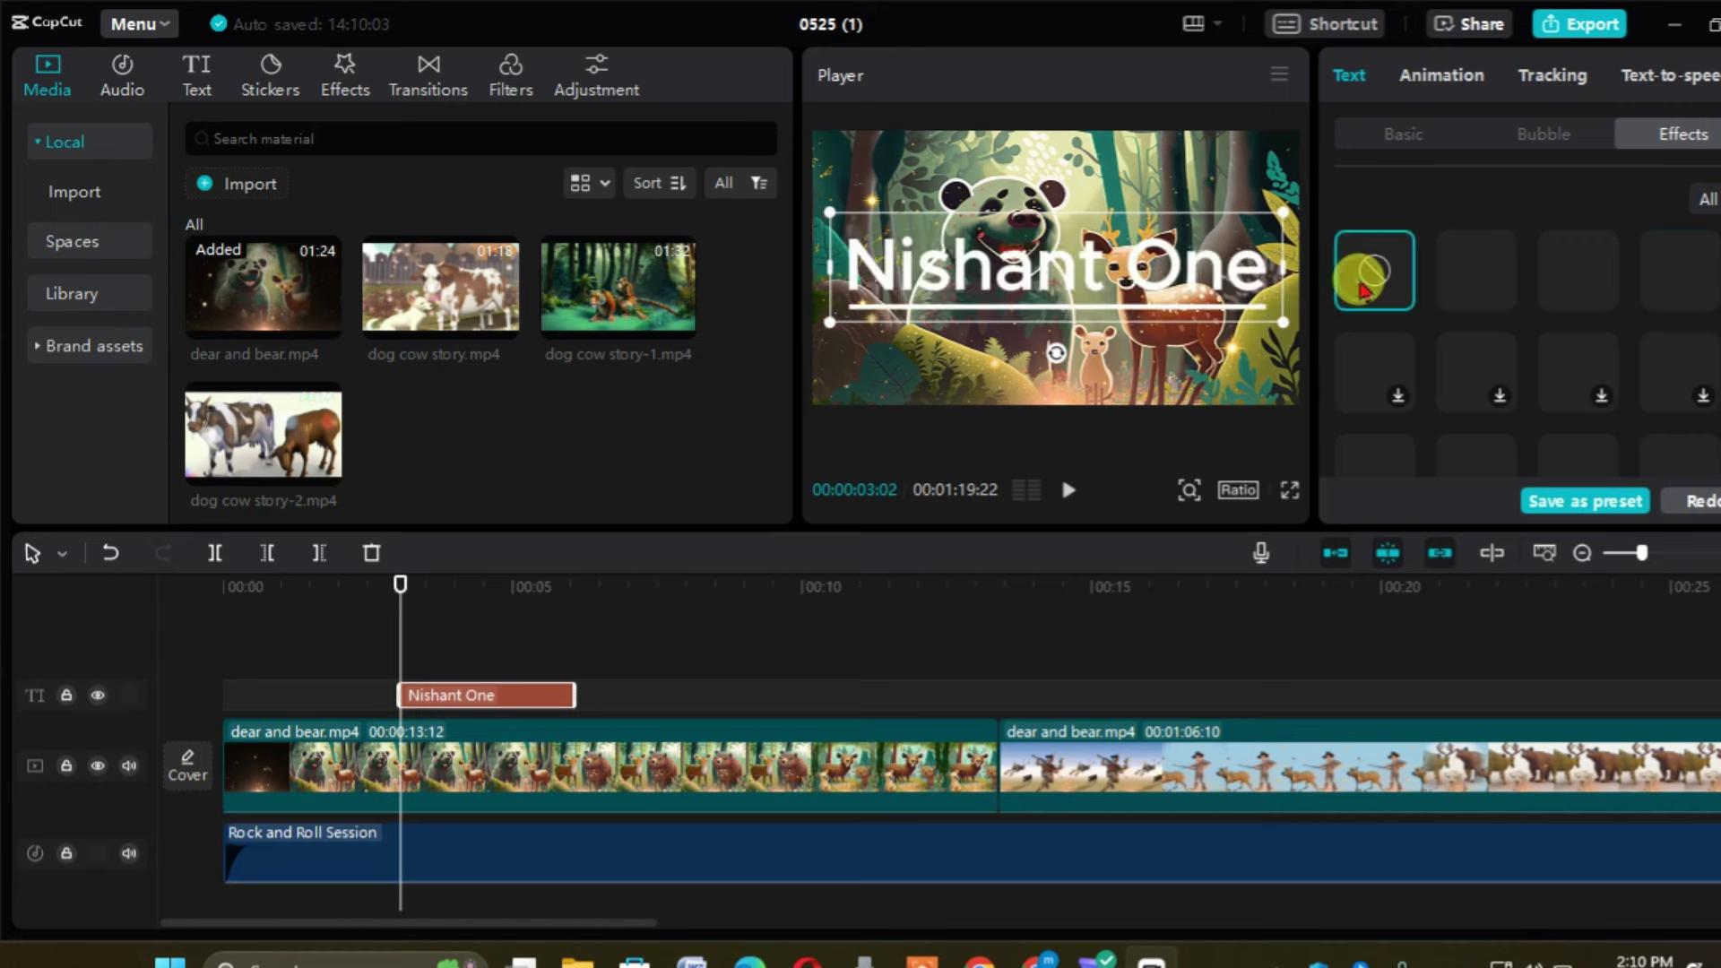
- Try the Typewriter entrance animation on the title and replace it with Type 1
left_click(1452, 79)
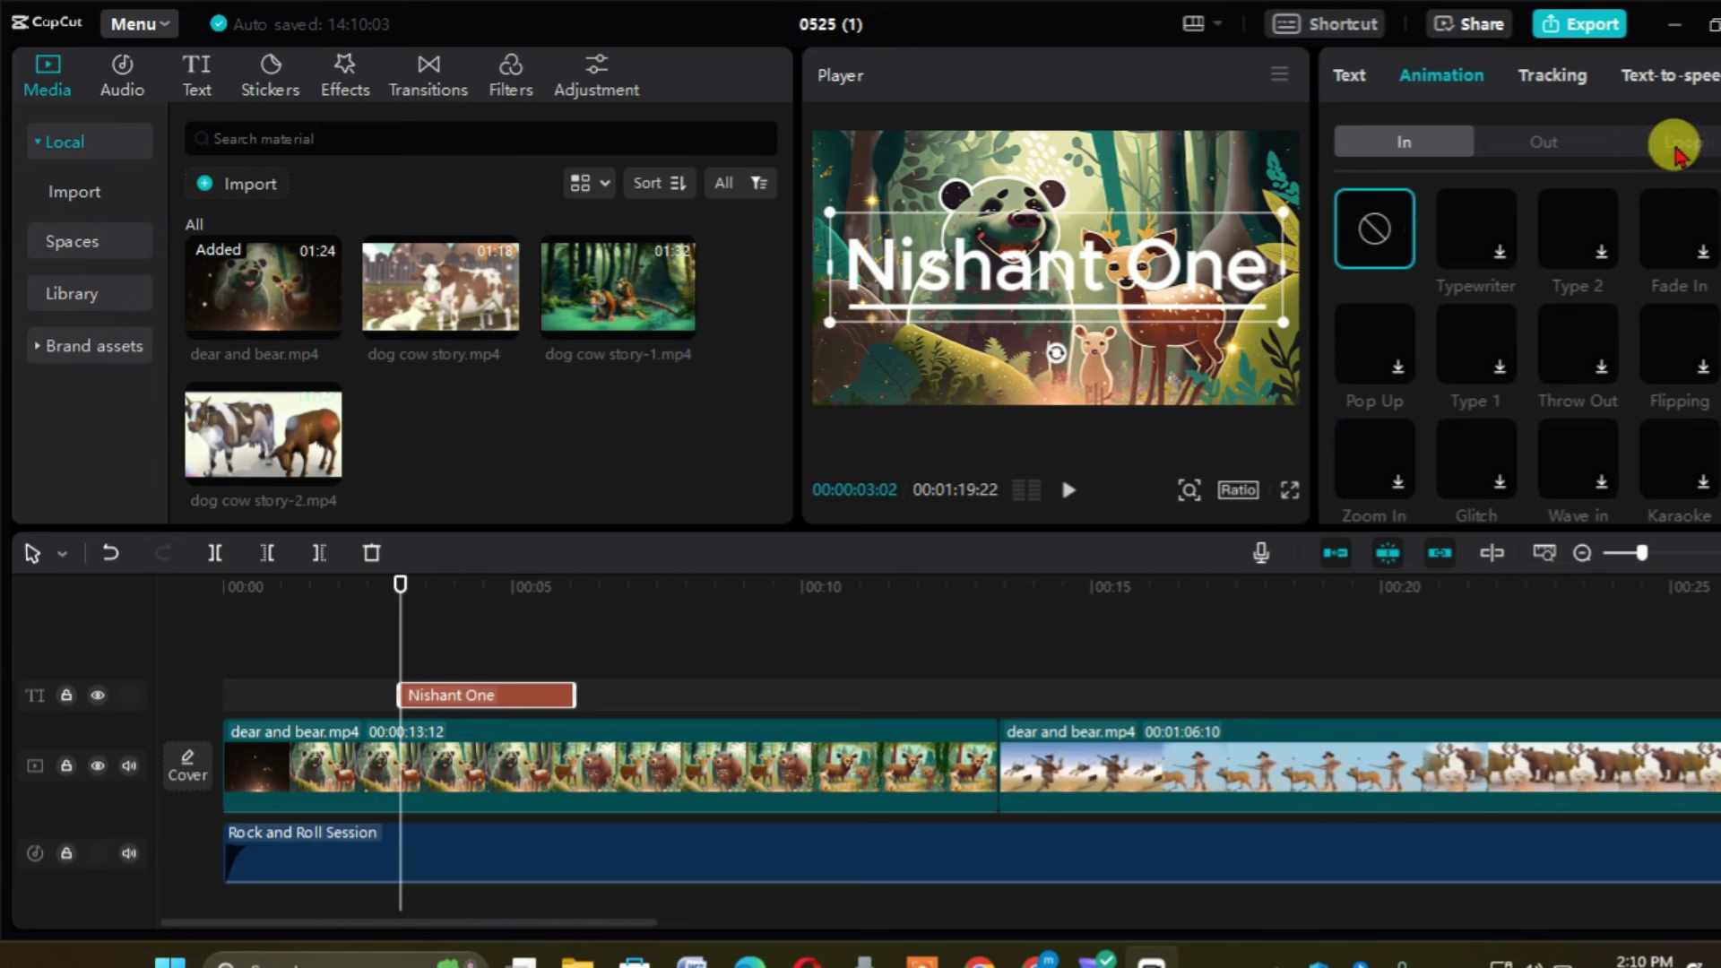
left_click(1480, 233)
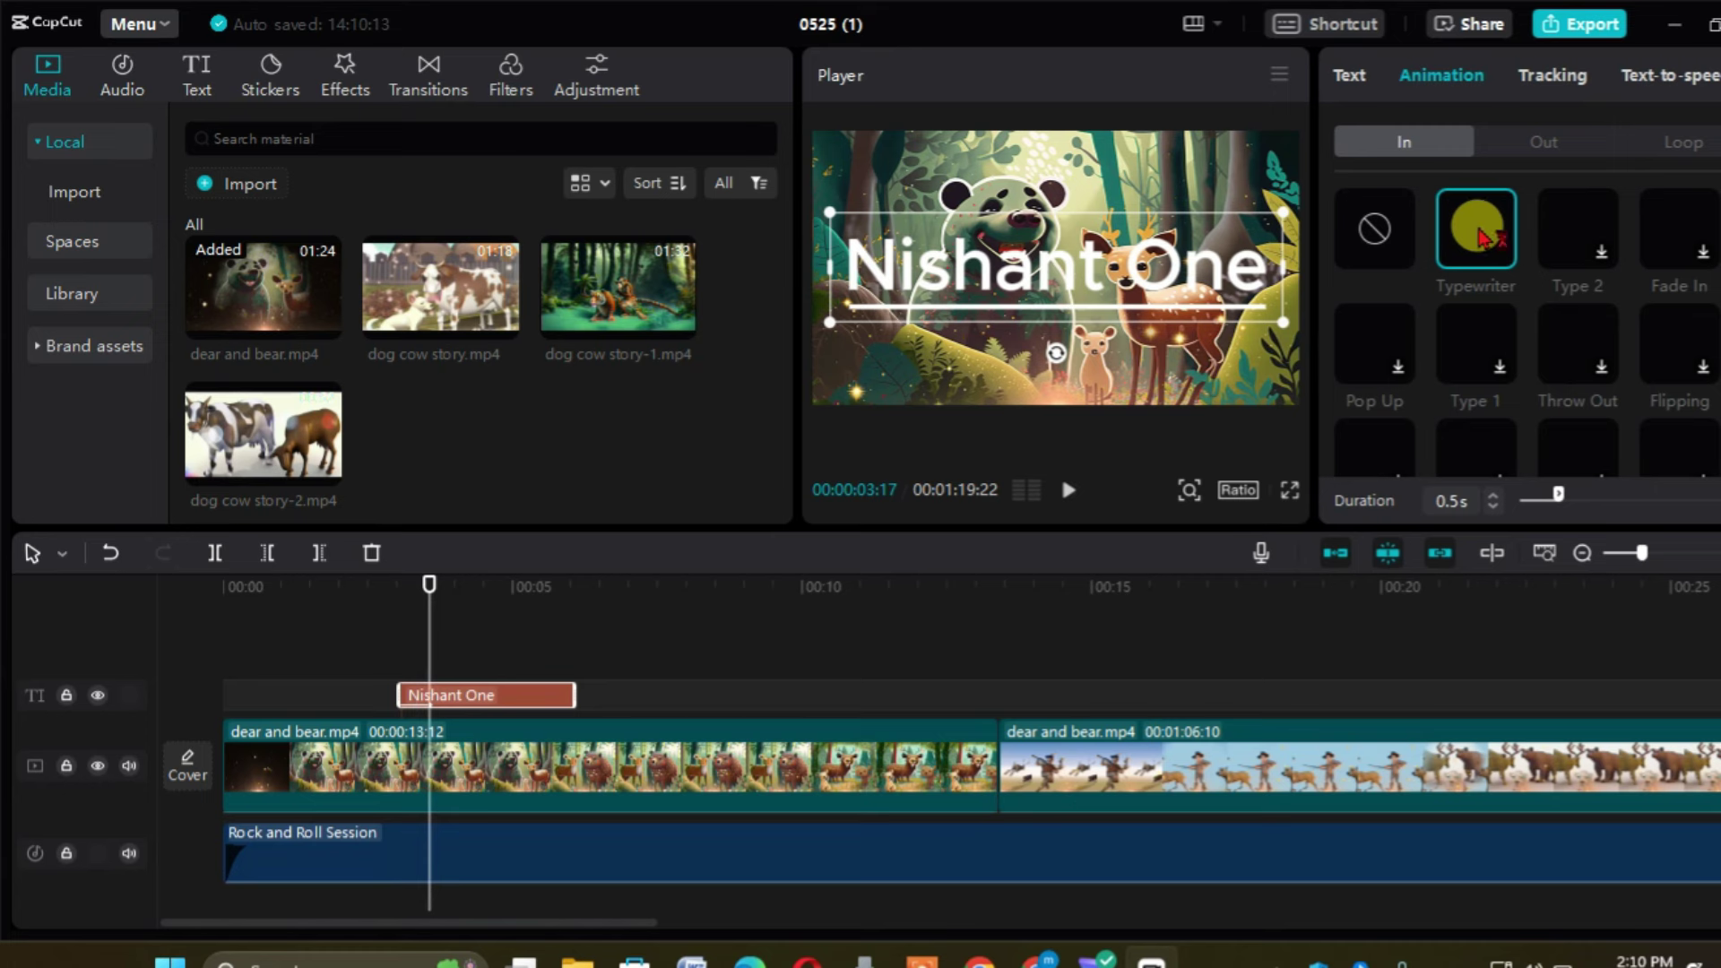
left_click(1471, 346)
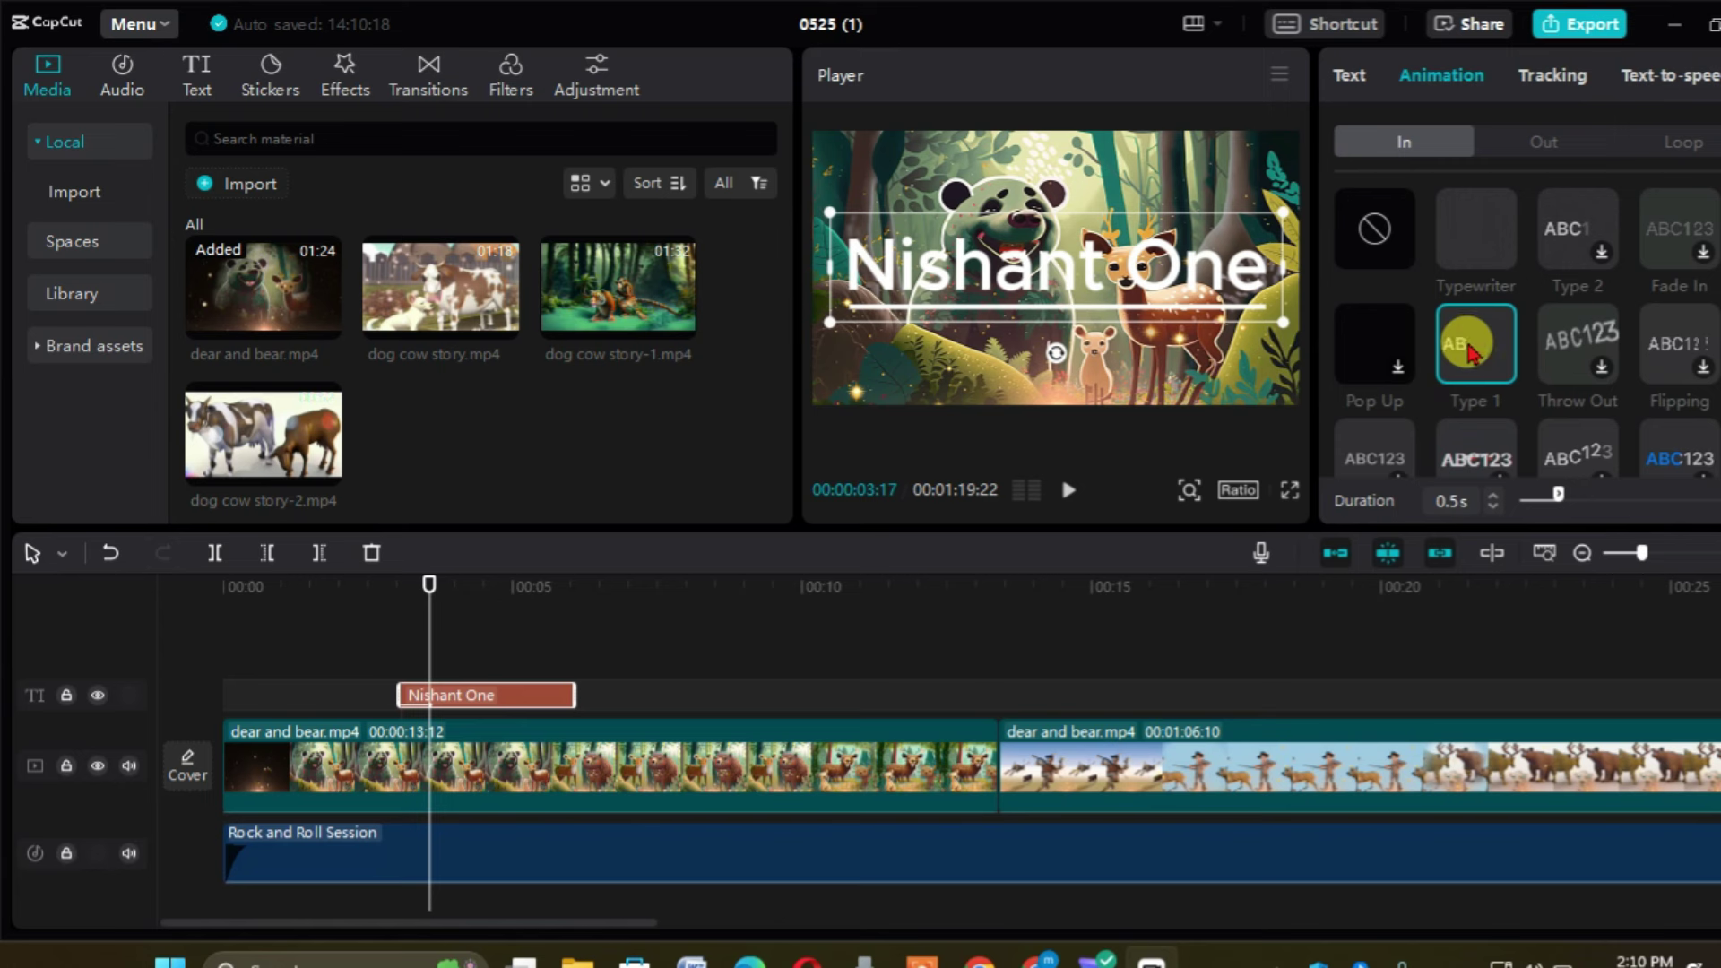
- View the title's tracking options and generate a text-to-speech reading of the title with the first voice
left_click(1553, 79)
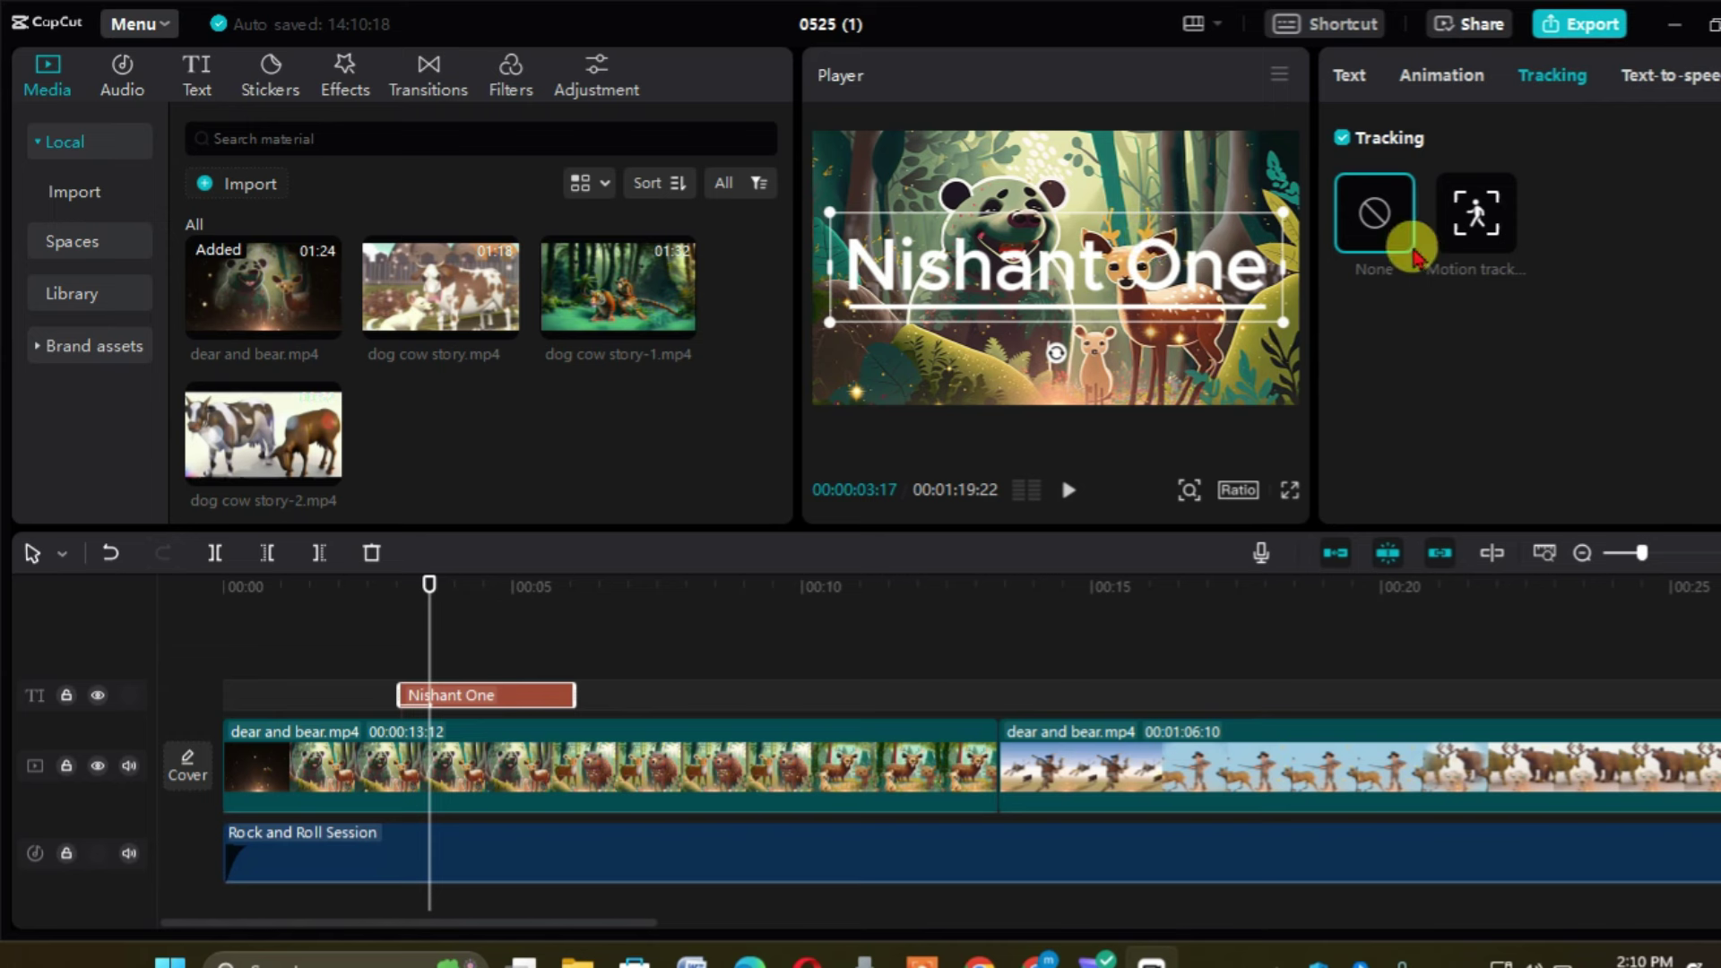
left_click(1677, 78)
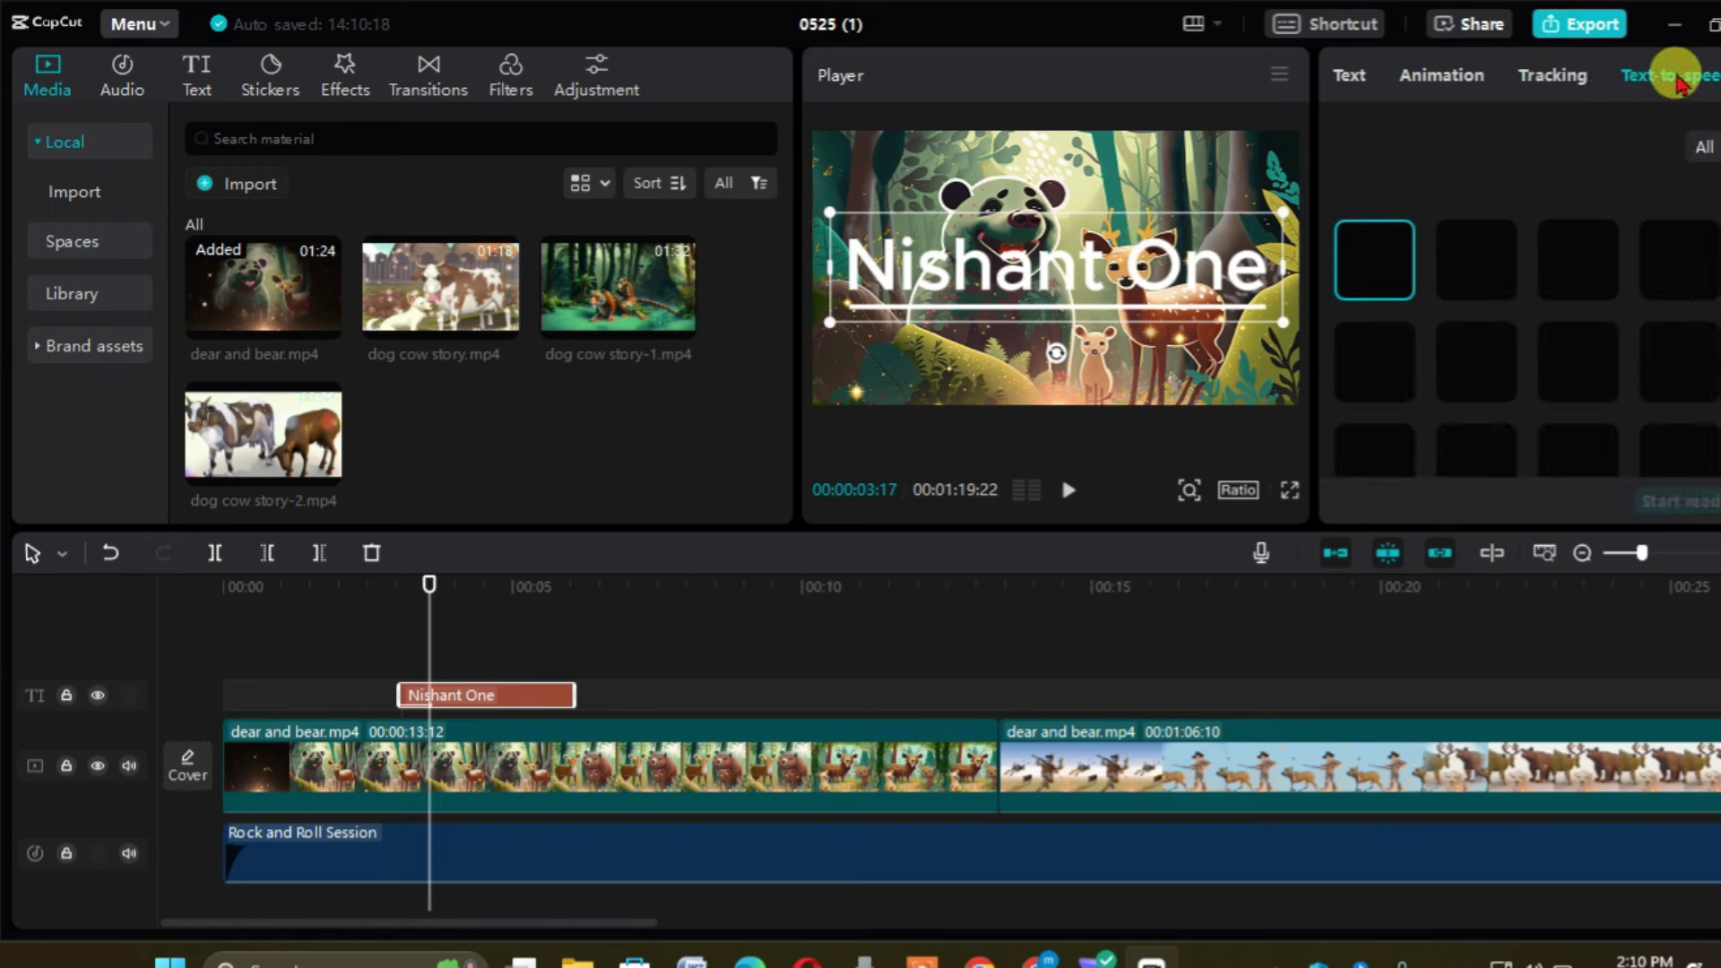
left_click(1459, 267)
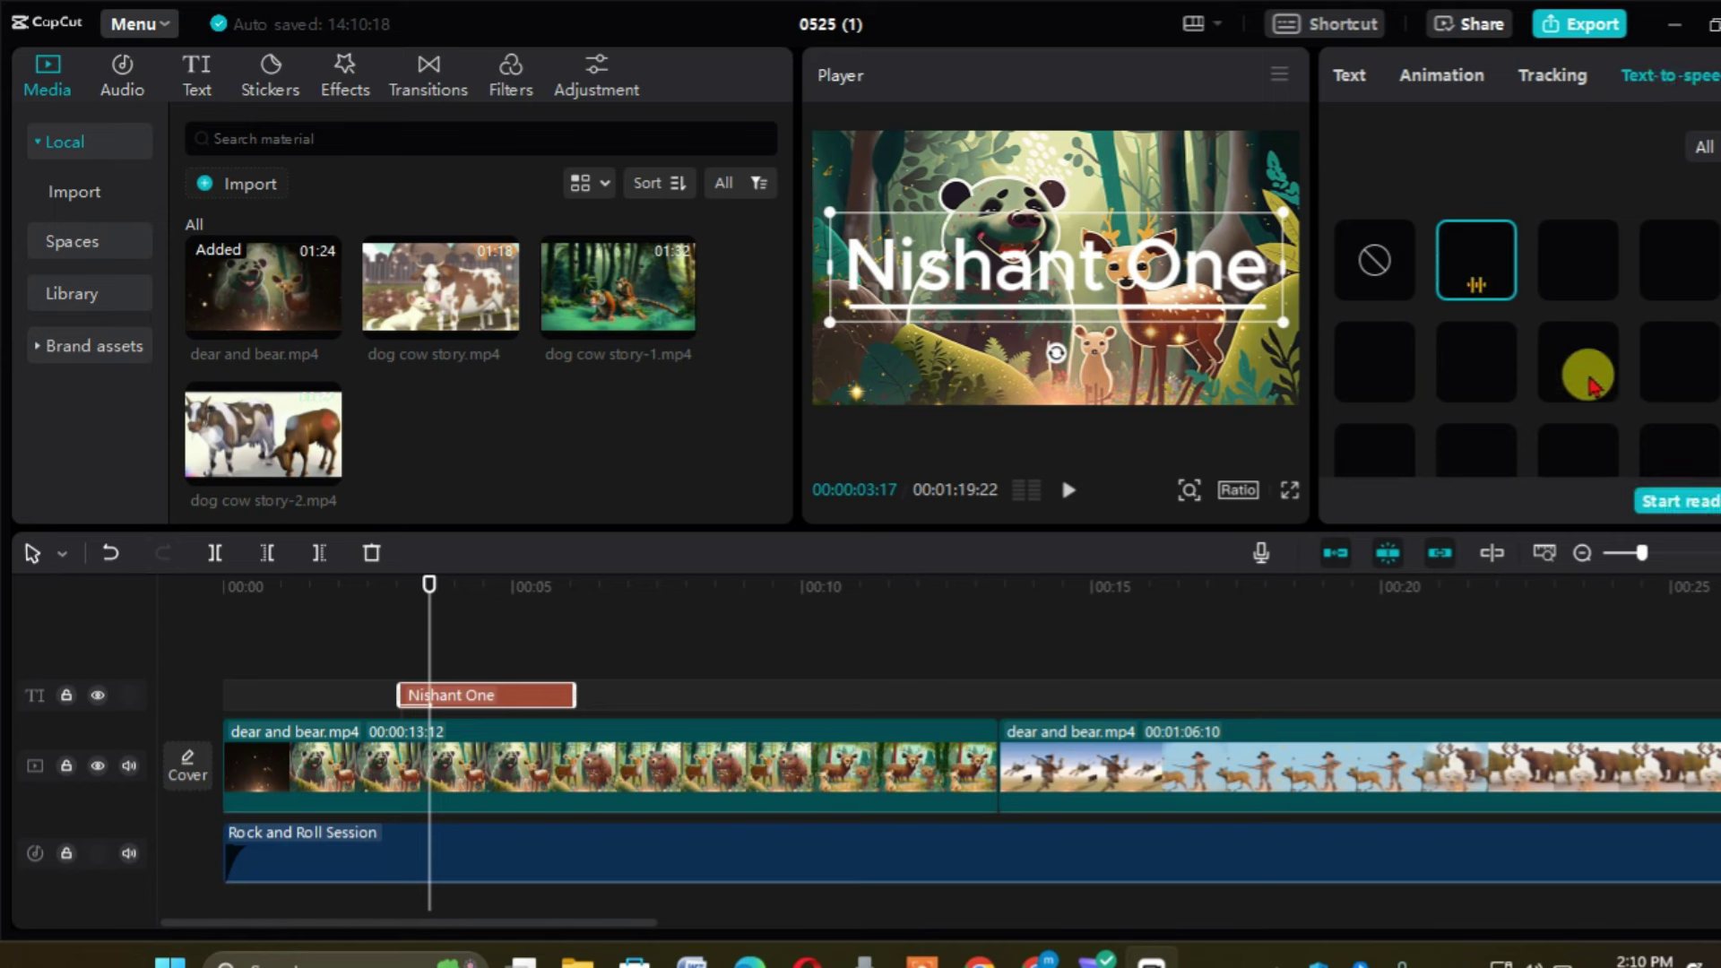
left_click(1673, 505)
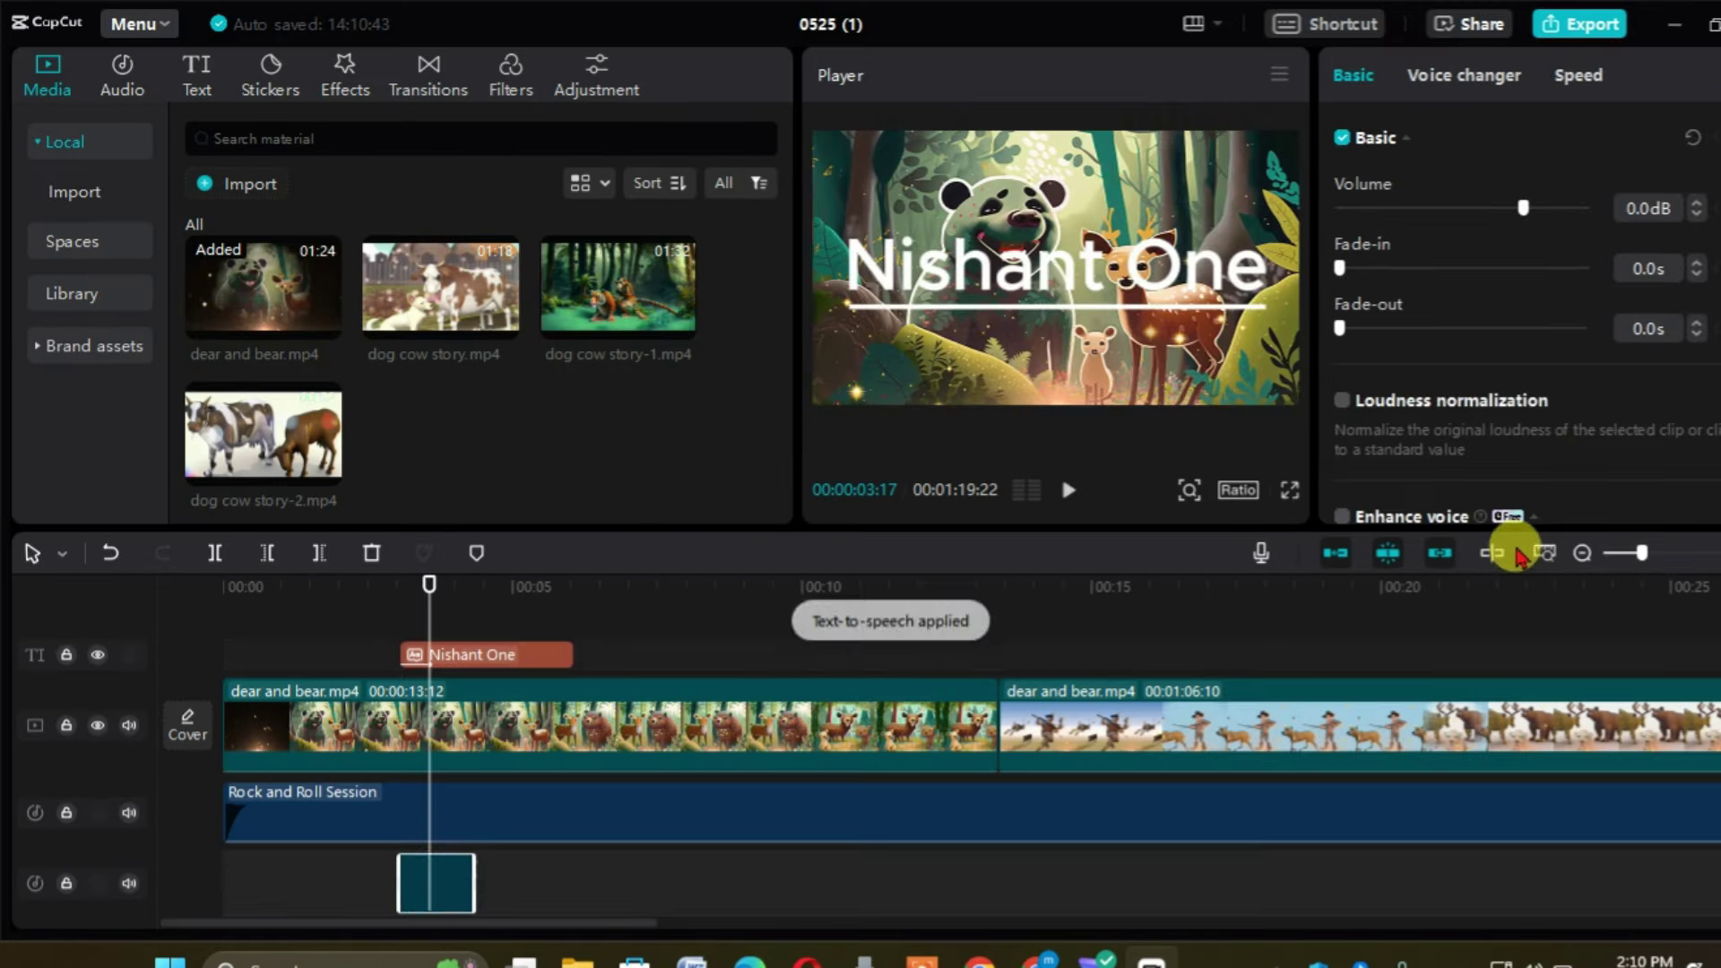
- Play back the generated speech clip, including once more from the 3-second mark
left_click(425, 894)
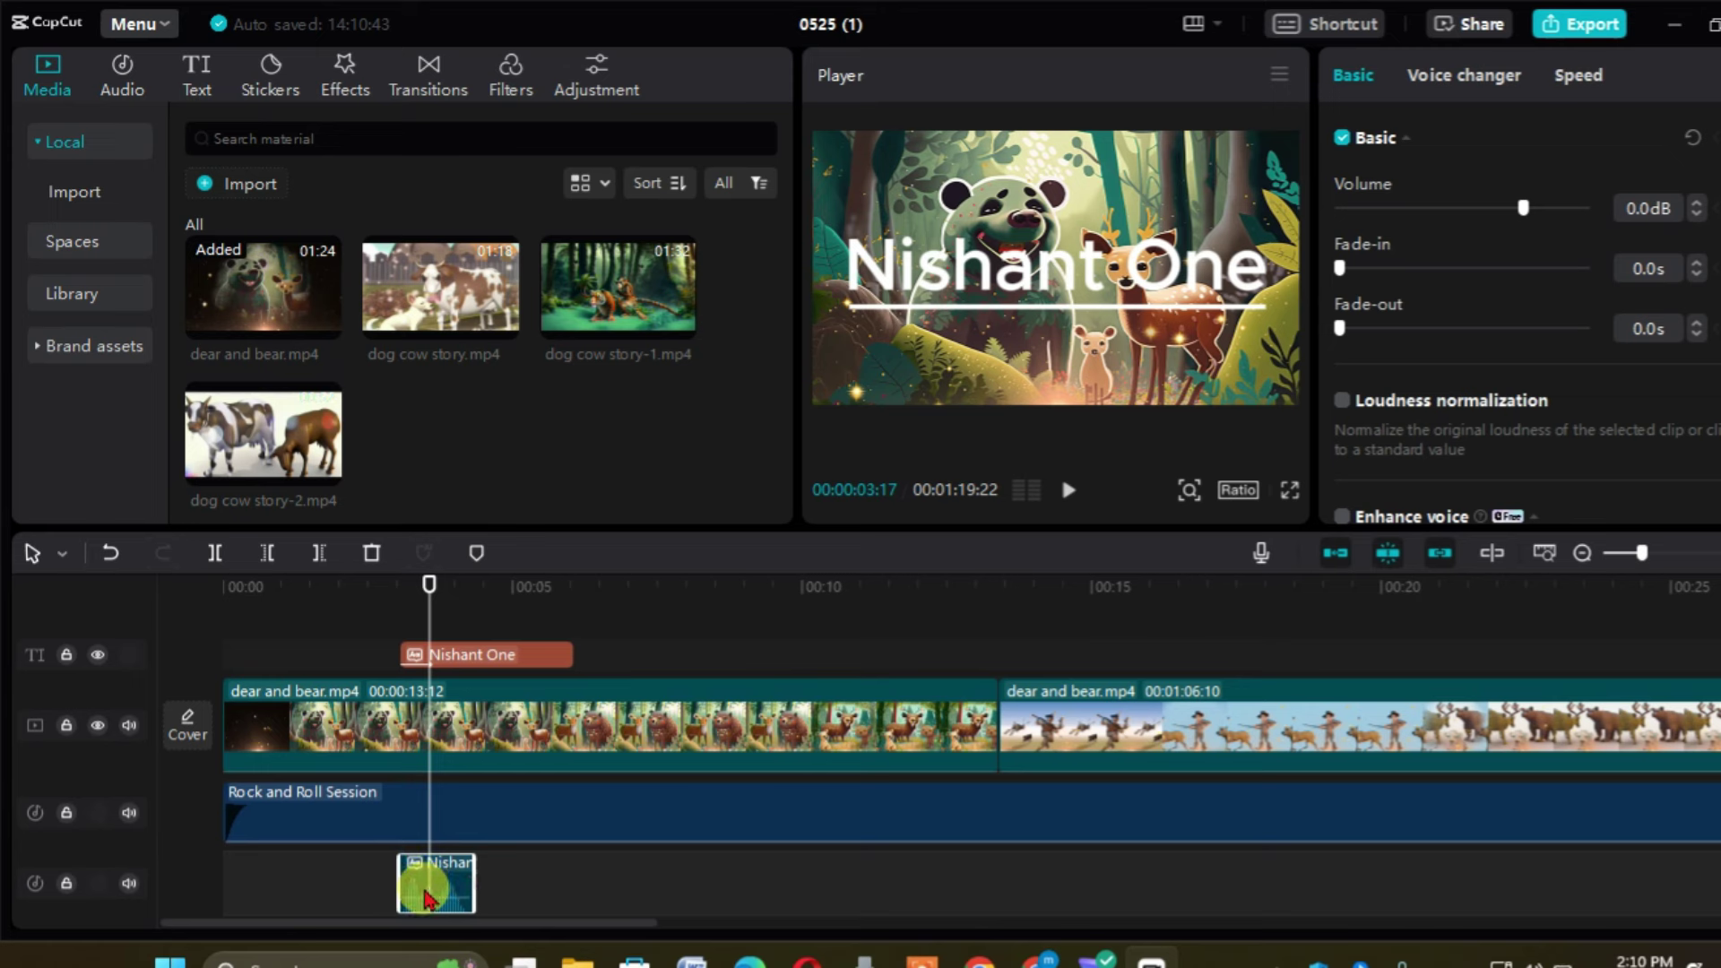
key("space")
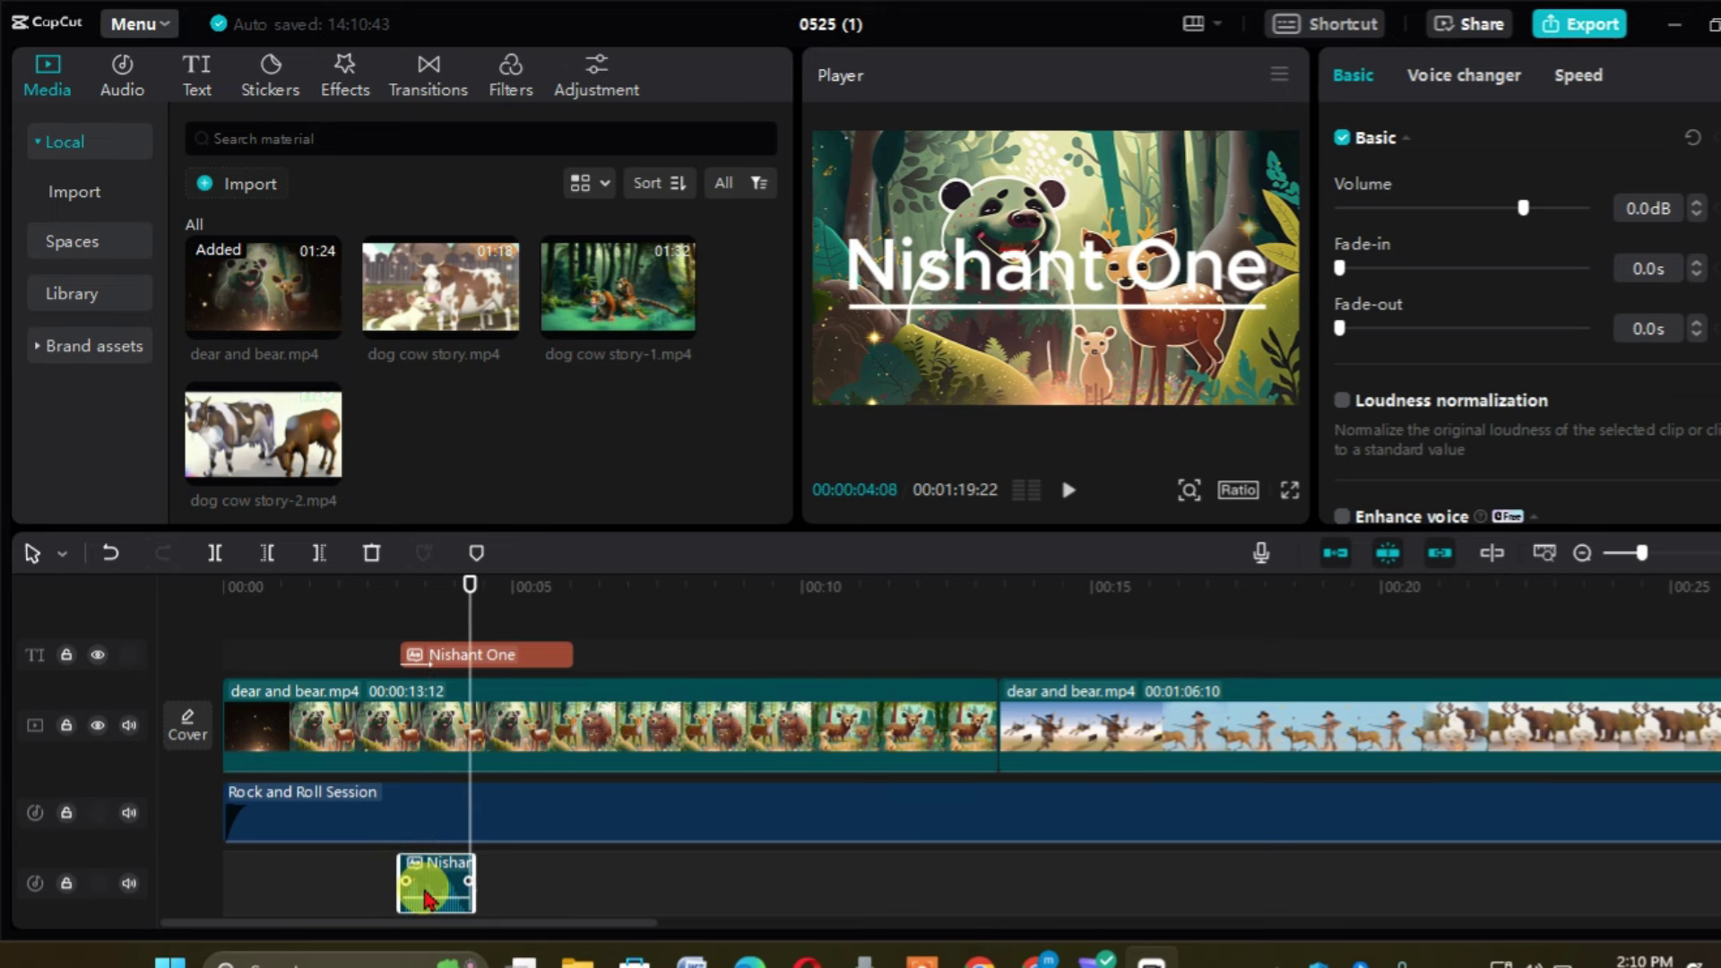
left_click(471, 587)
left_click_drag(475, 601, 399, 605)
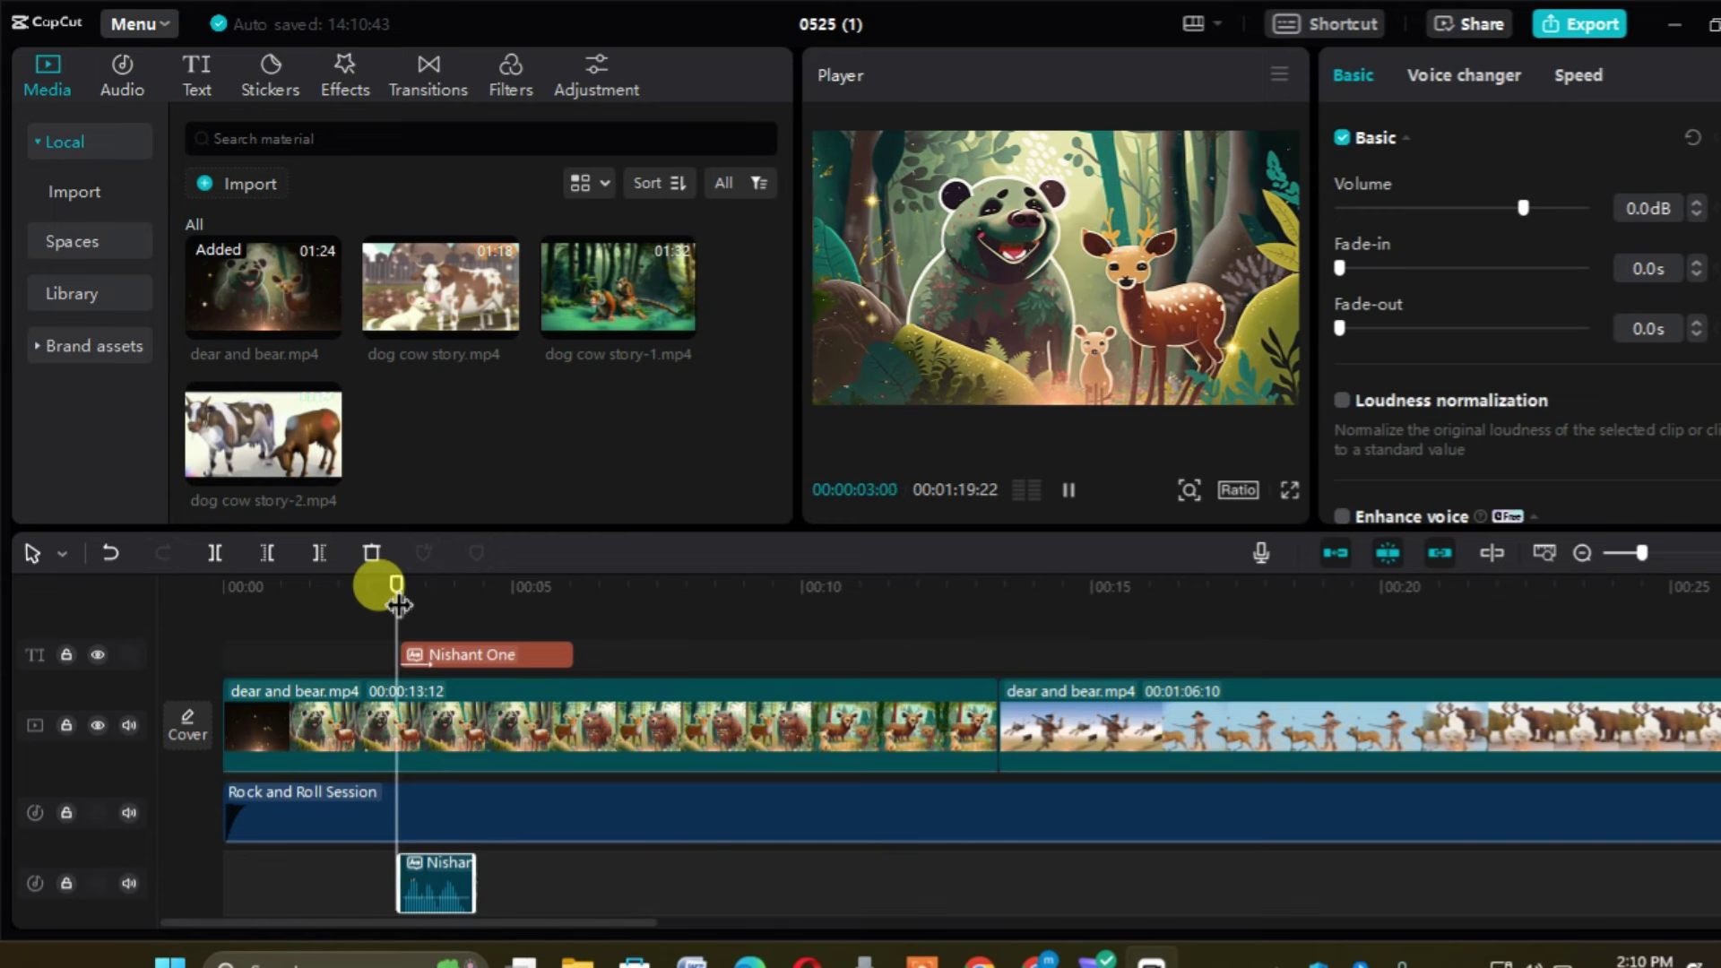
key("space")
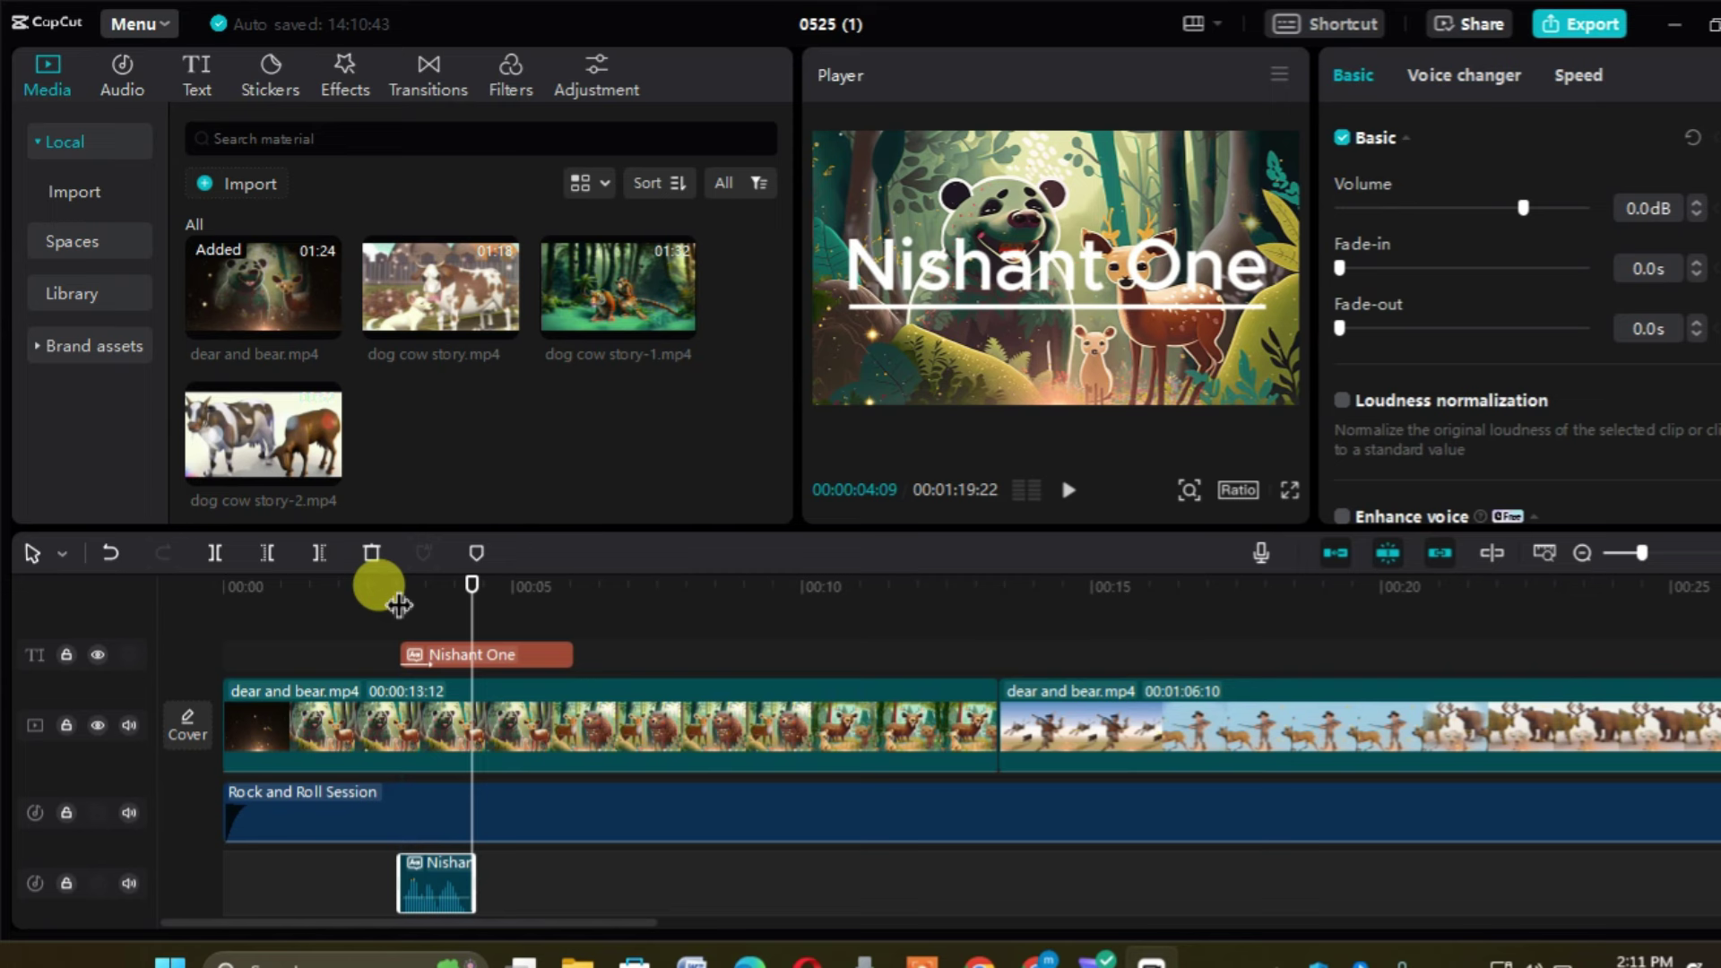
- Delete the generated speech clip from the timeline
left_click(461, 727)
scroll(1519, 305, "down", 3)
scroll(1520, 305, "up", 3)
left_click(442, 883)
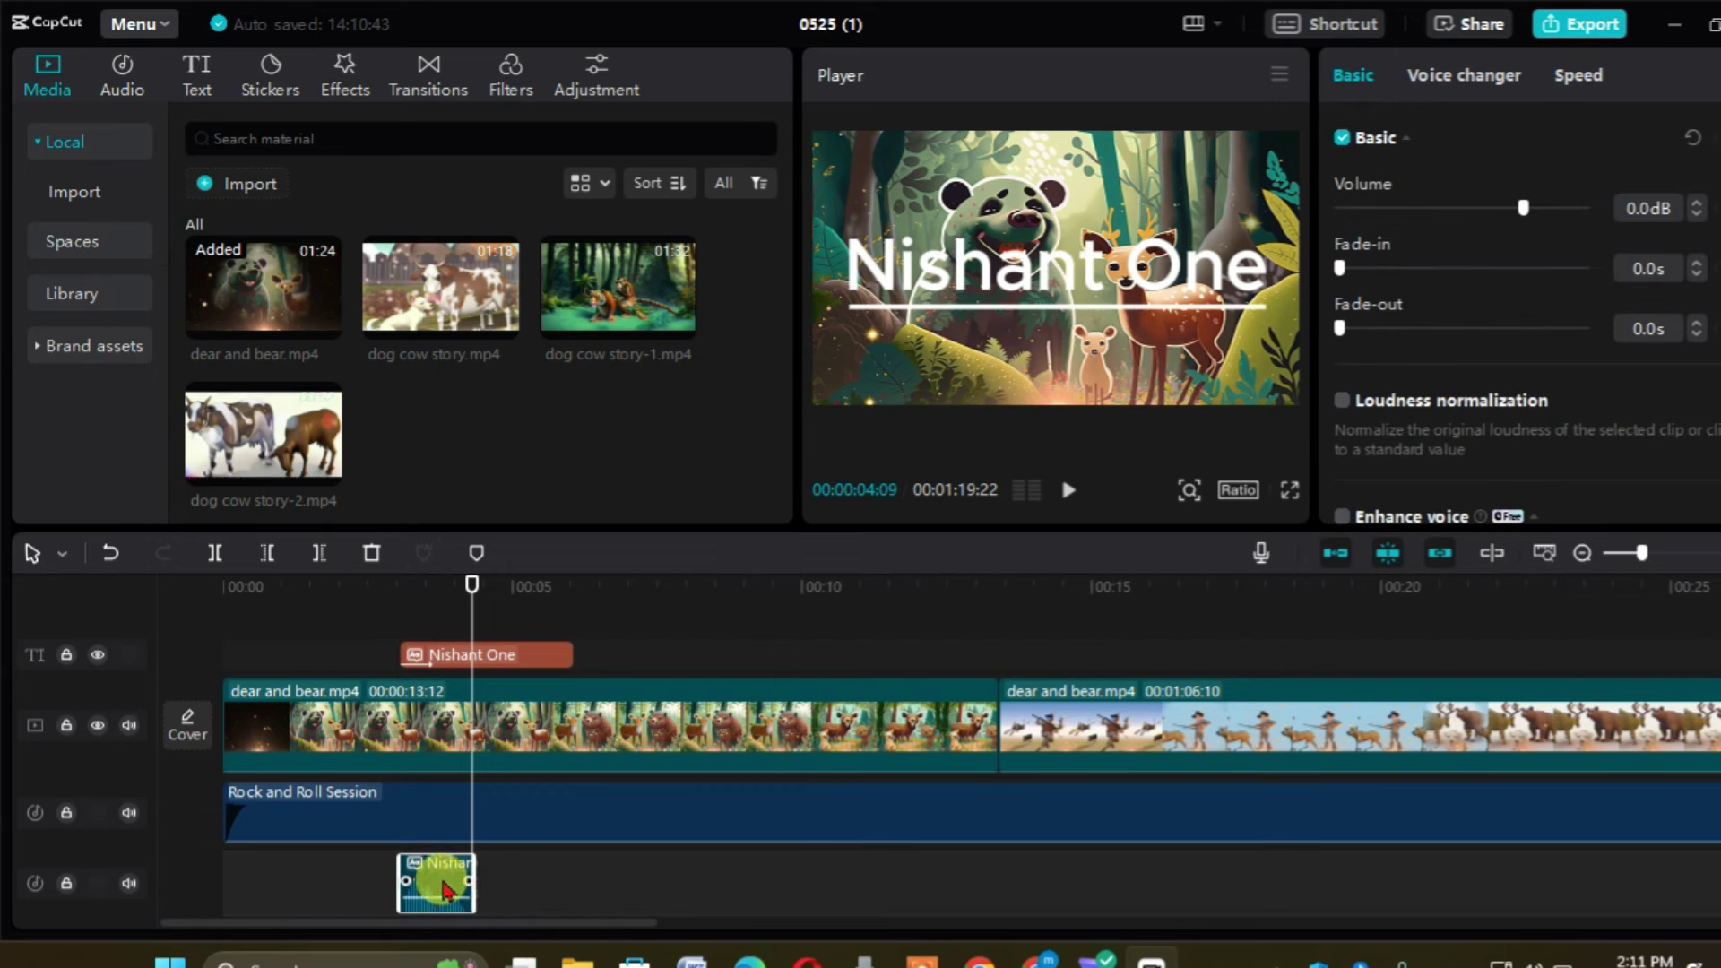
key("Delete")
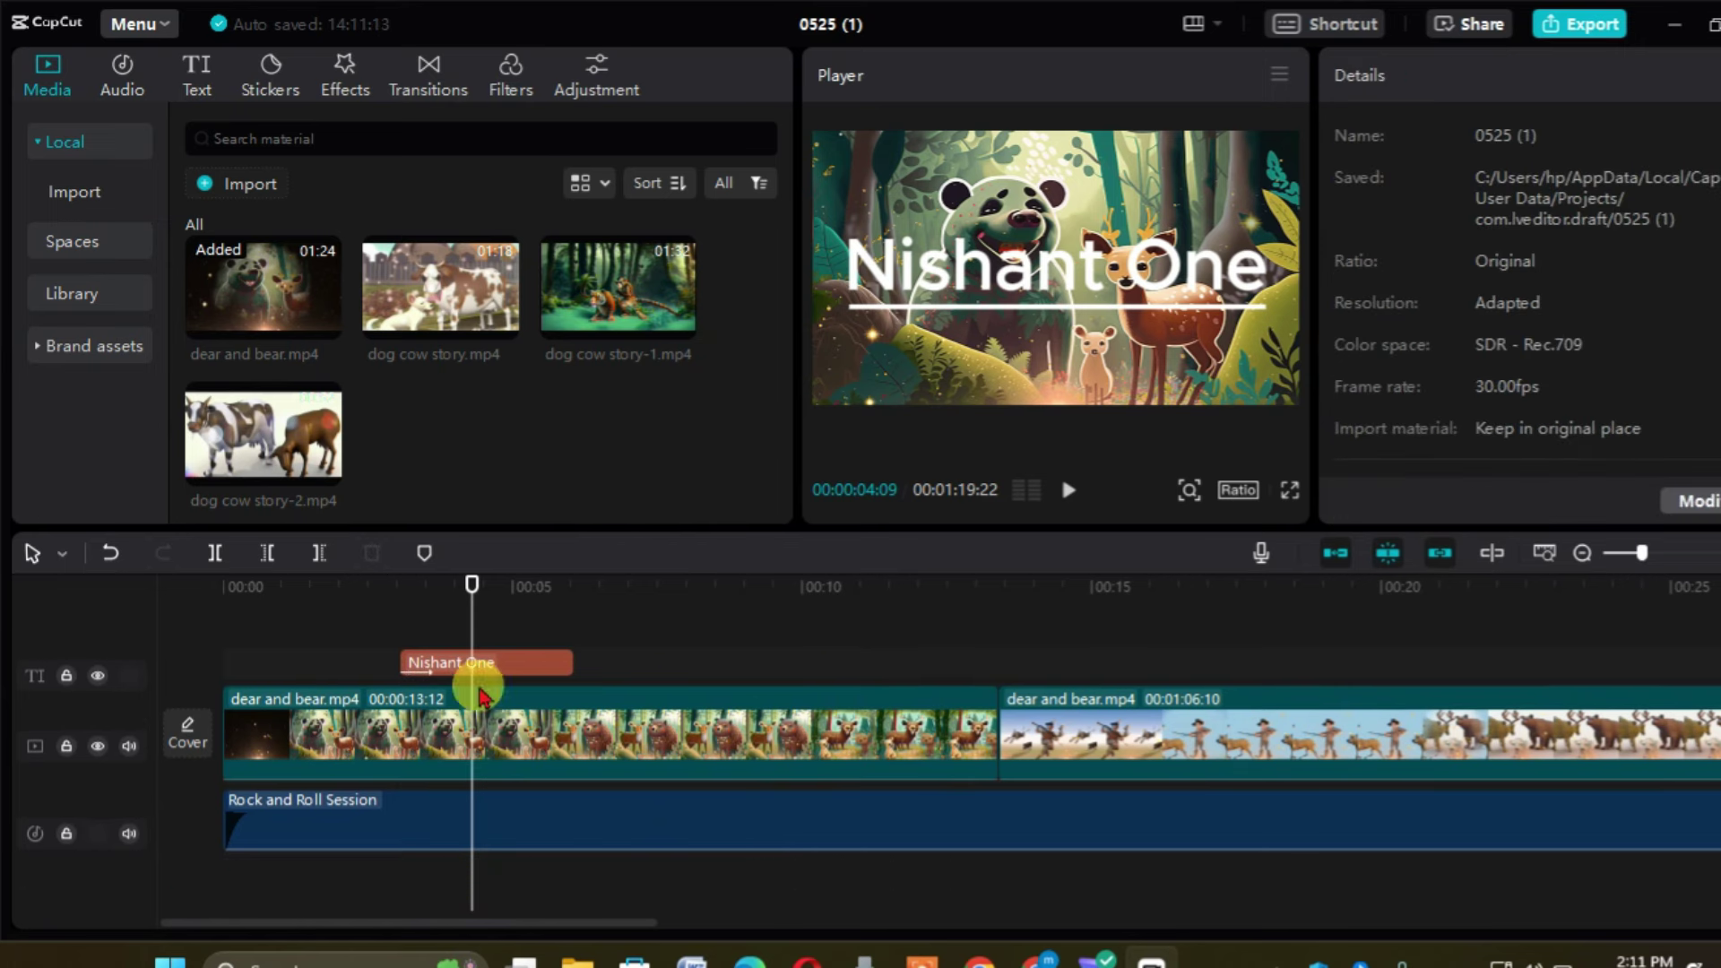
- Shrink the title to about 60 percent of its width and move it to the lower part of the video frame
mouse_move(472, 581)
left_mouse_down()
mouse_move(417, 599)
mouse_move(400, 584)
mouse_move(447, 590)
left_mouse_up()
left_click(1094, 289)
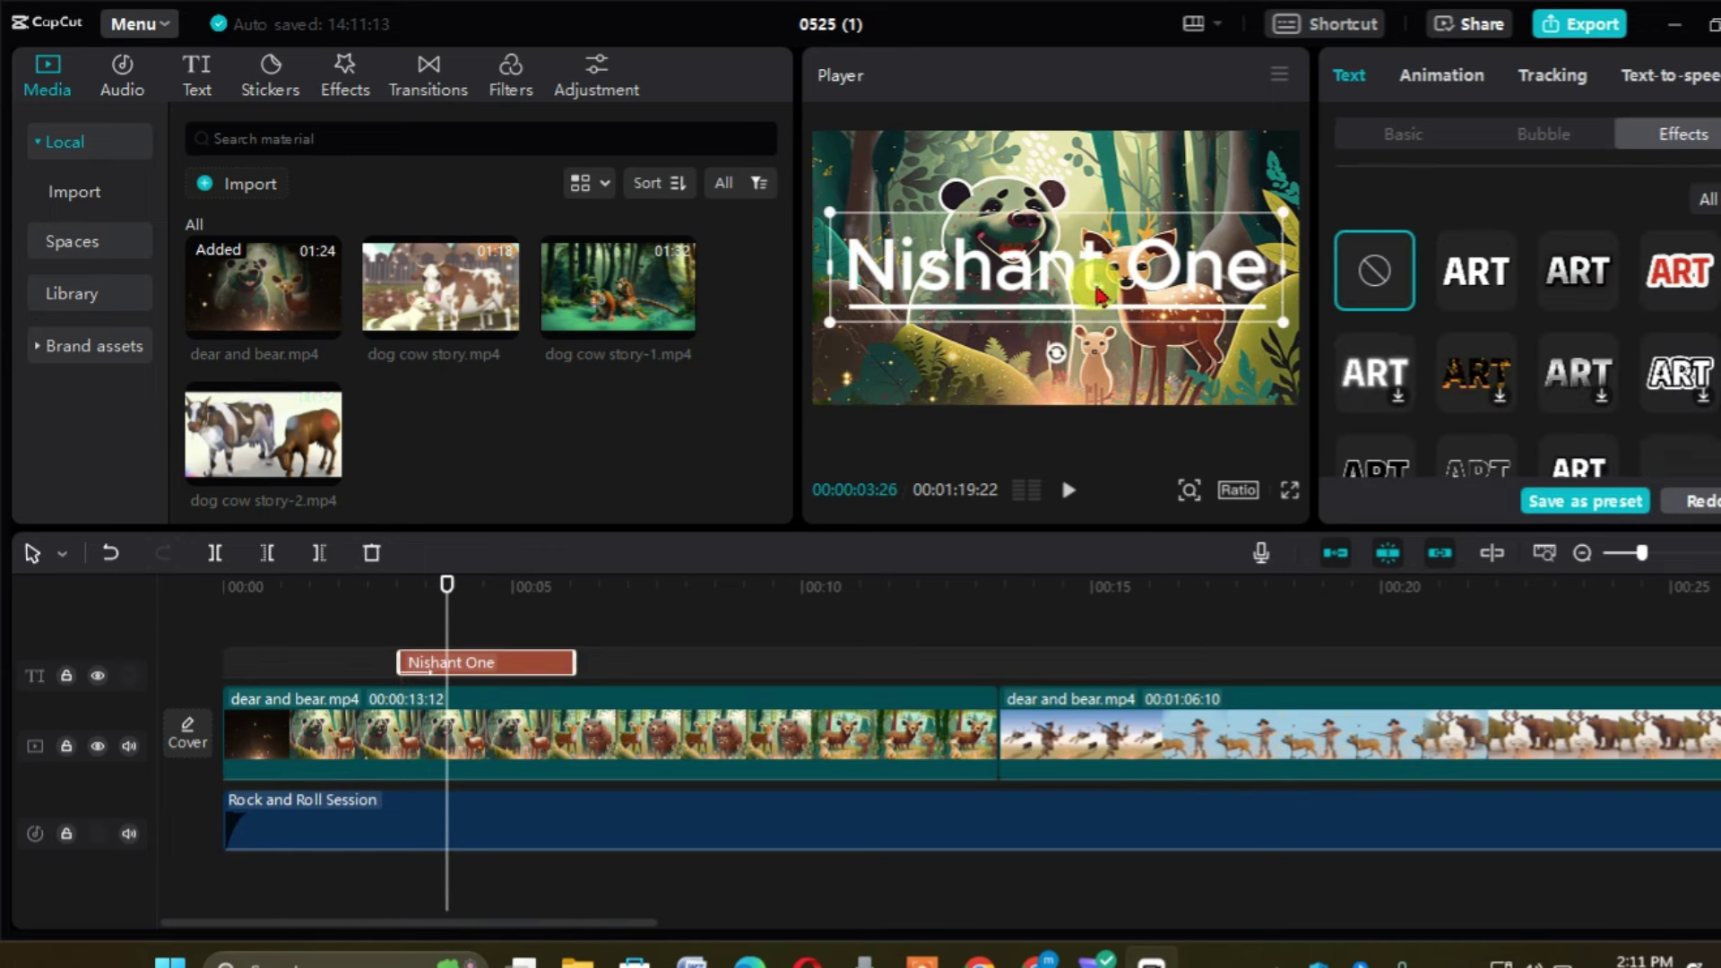
left_click_drag(1285, 324, 1246, 313)
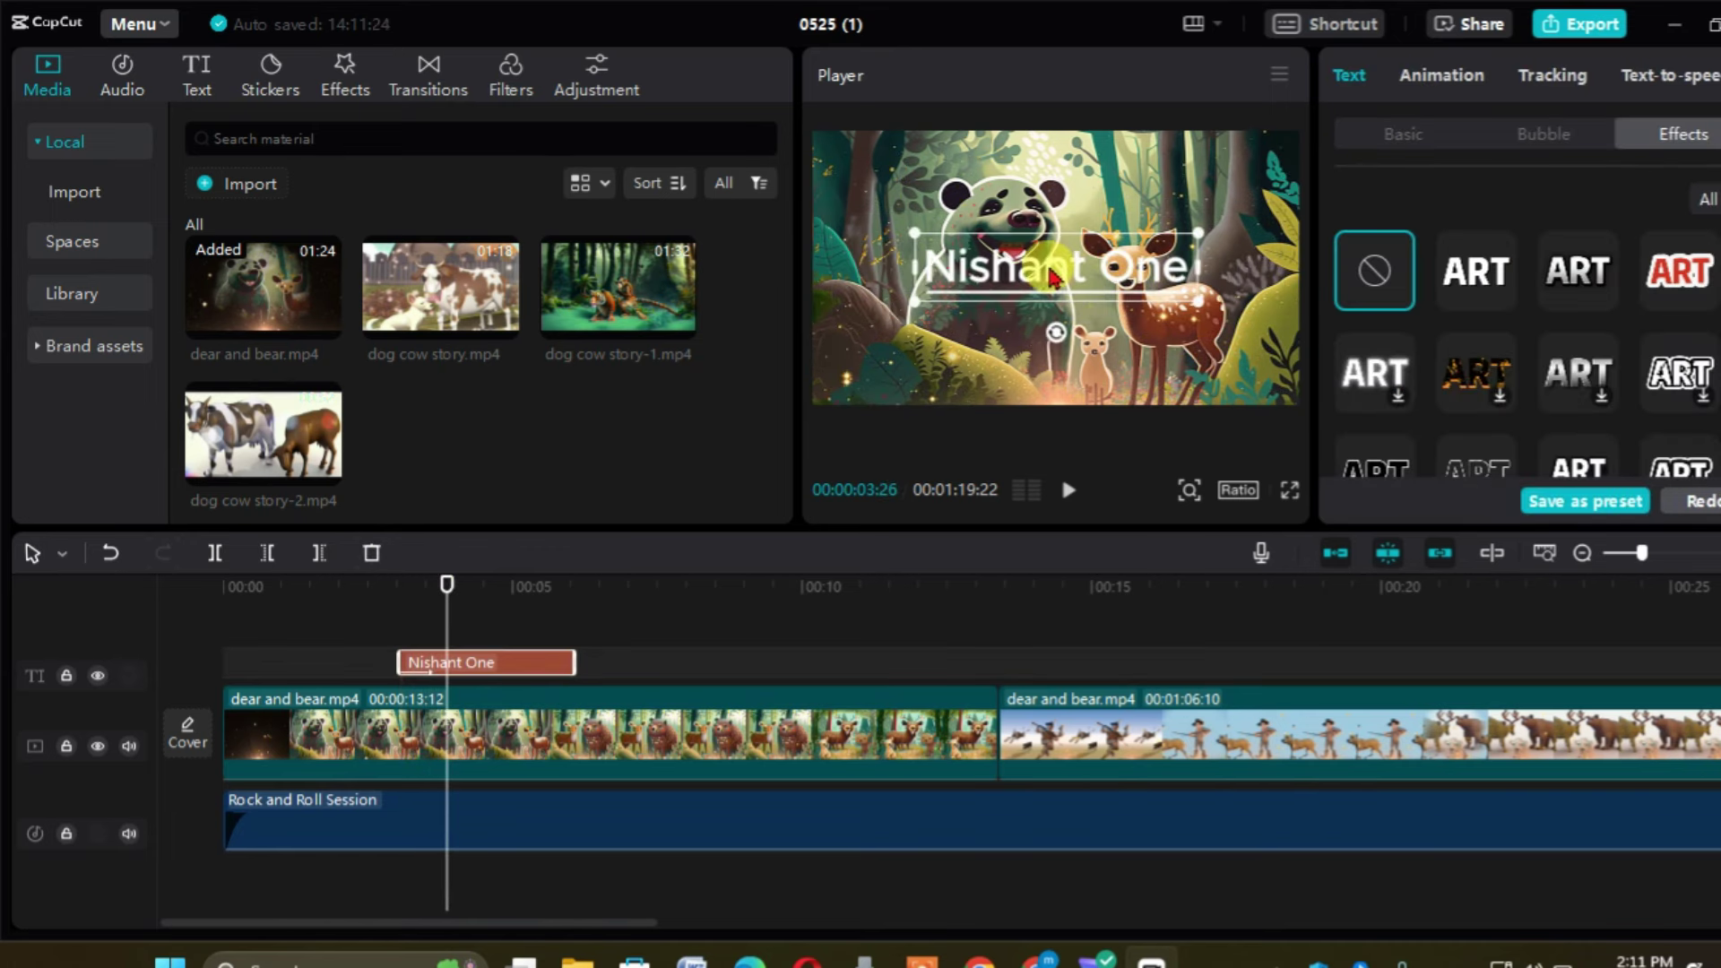
left_click_drag(1066, 286, 1071, 368)
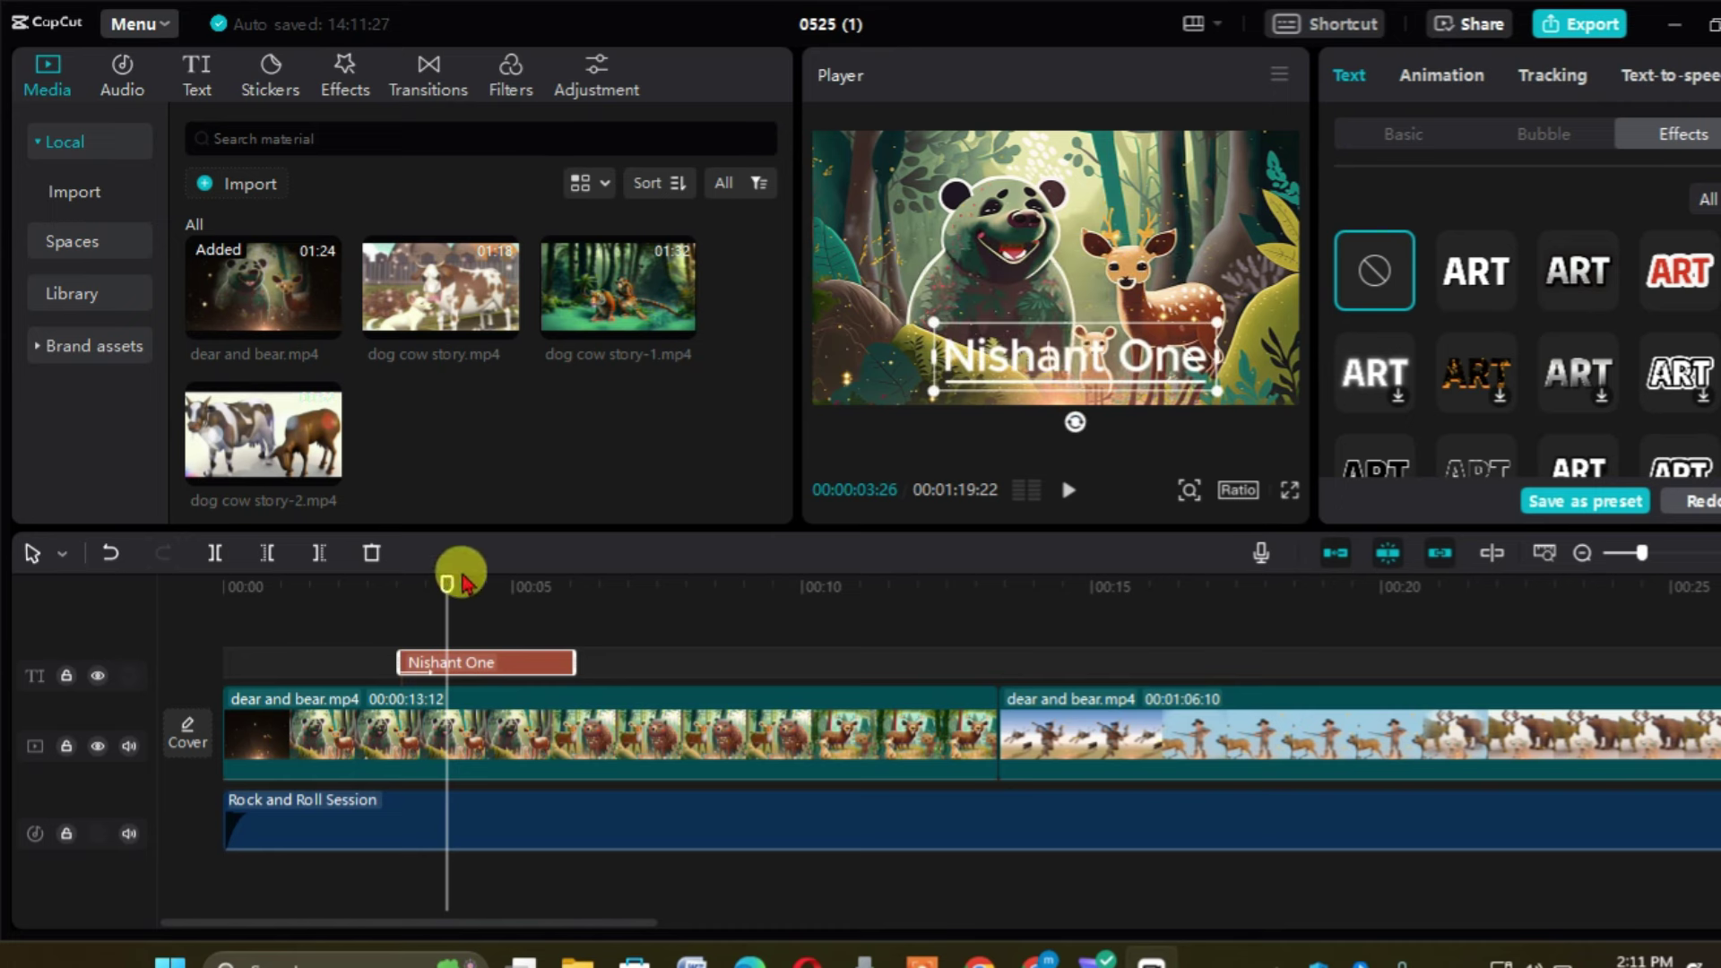
- Place the playhead at the title's start, 00:00:03:02, and search the sound effects for "mouse click"
left_click_drag(454, 600, 412, 610)
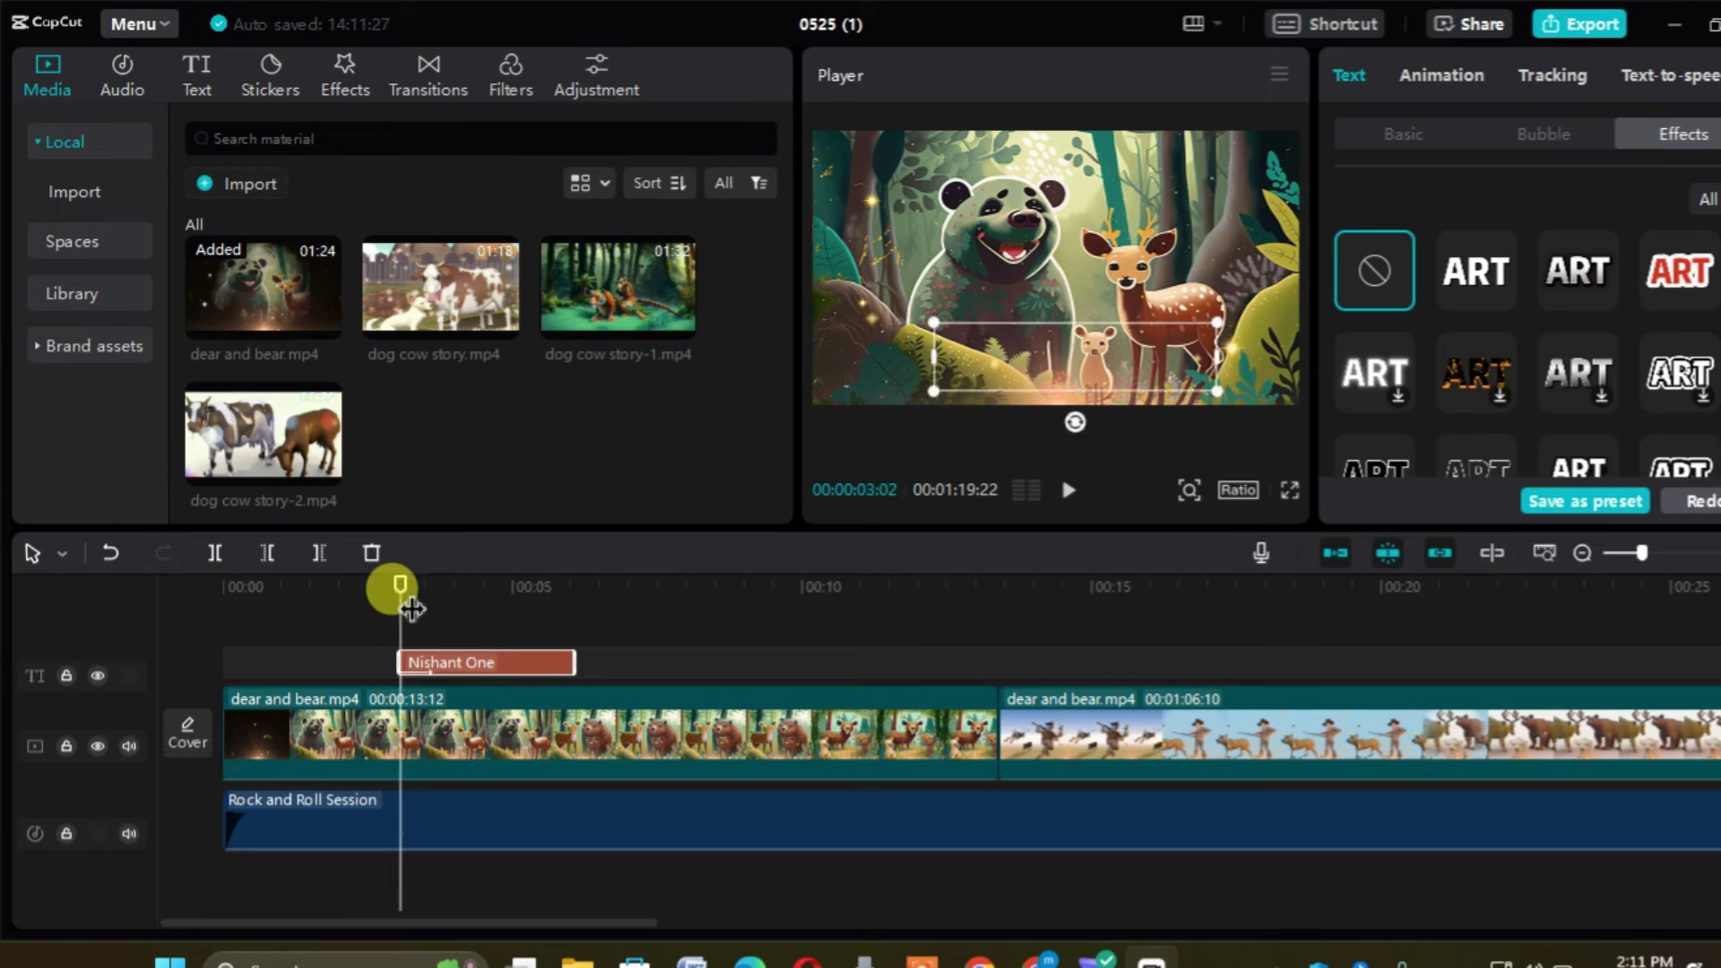
left_click(126, 75)
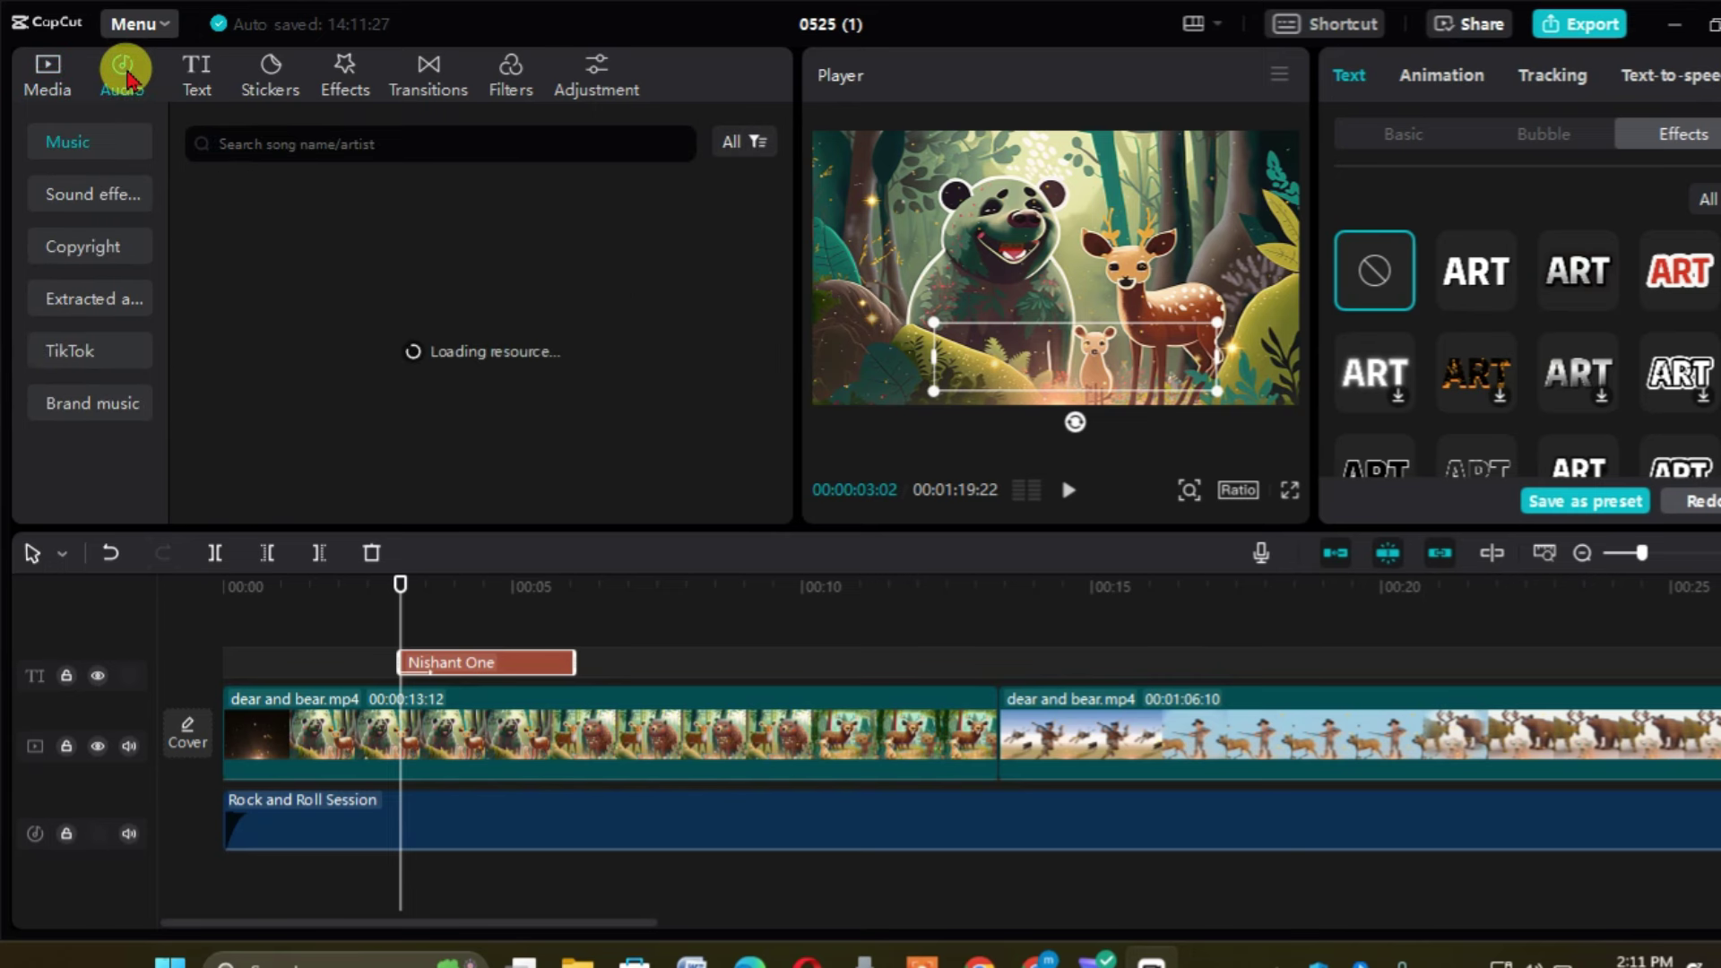
left_click(101, 199)
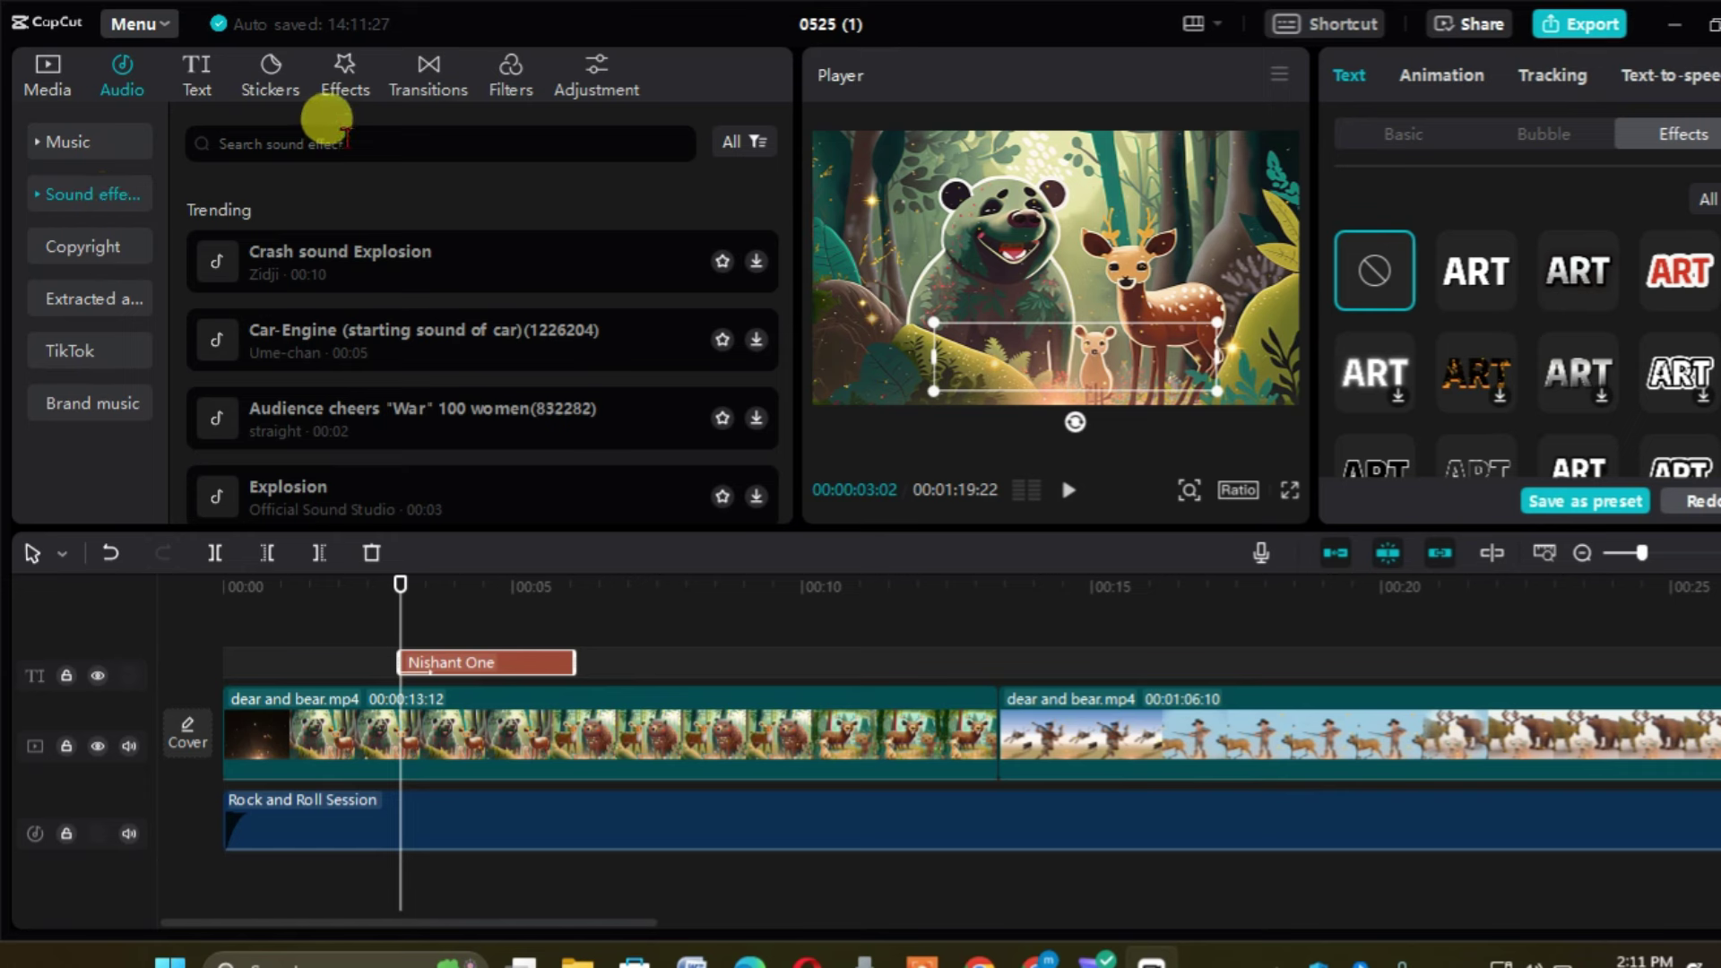
type("mouse click")
key("Return")
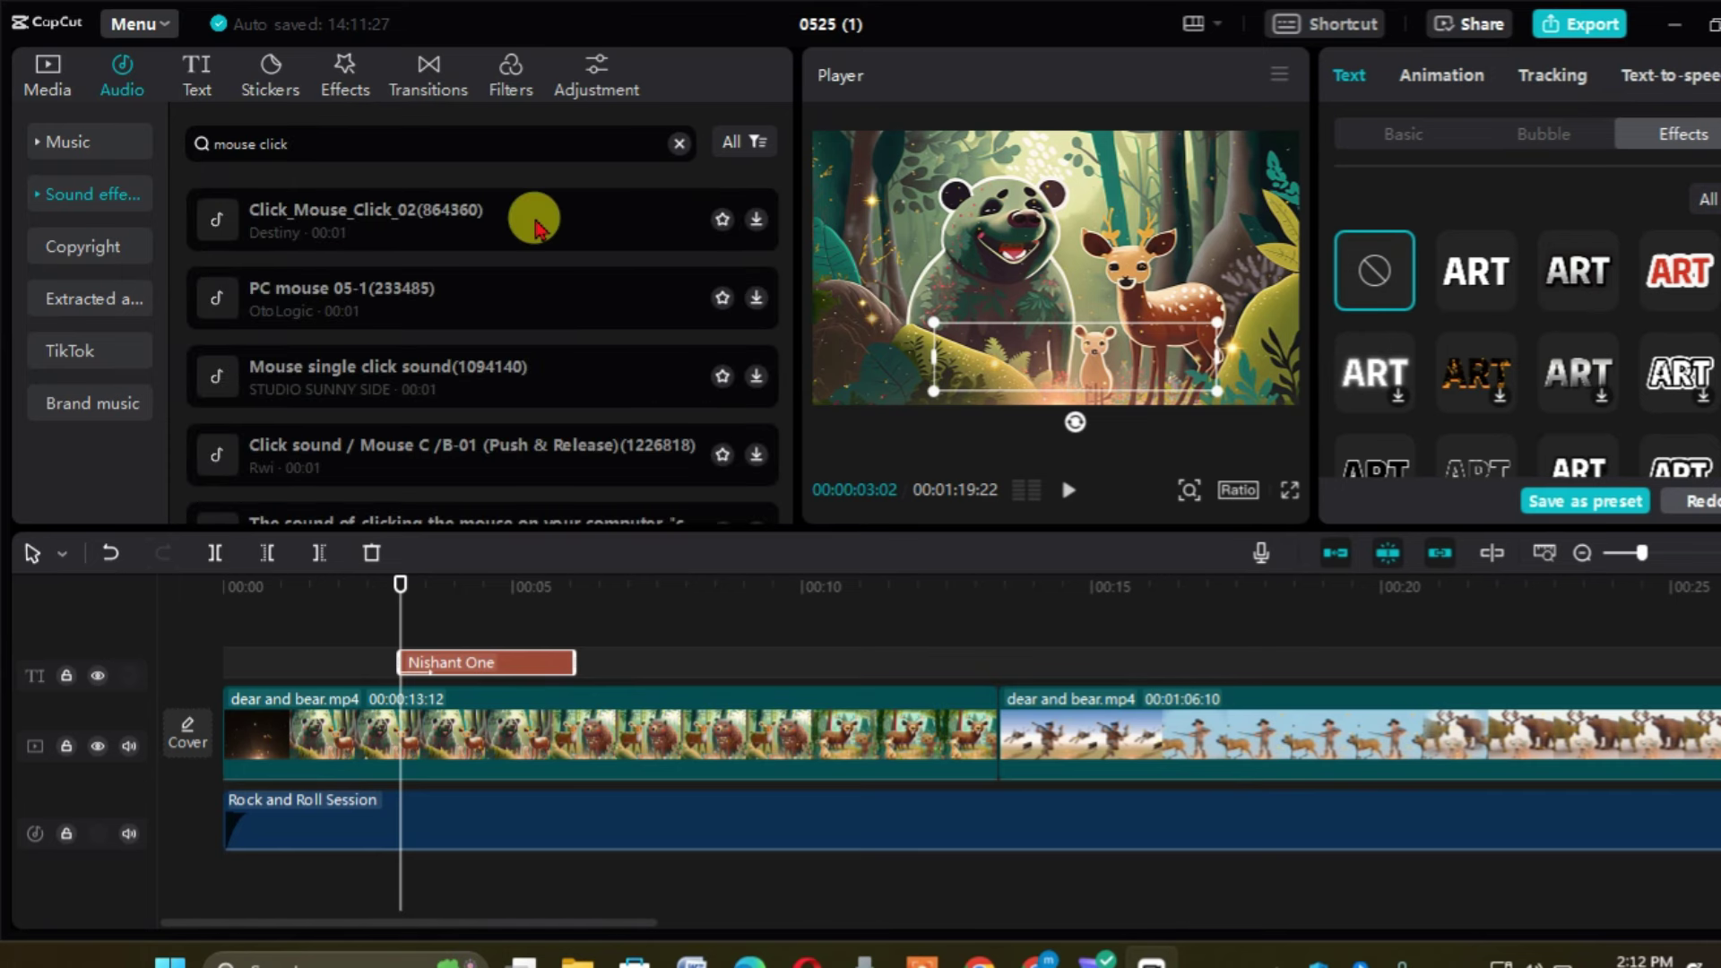
- Download the first four mouse click sound effects found
left_click(756, 220)
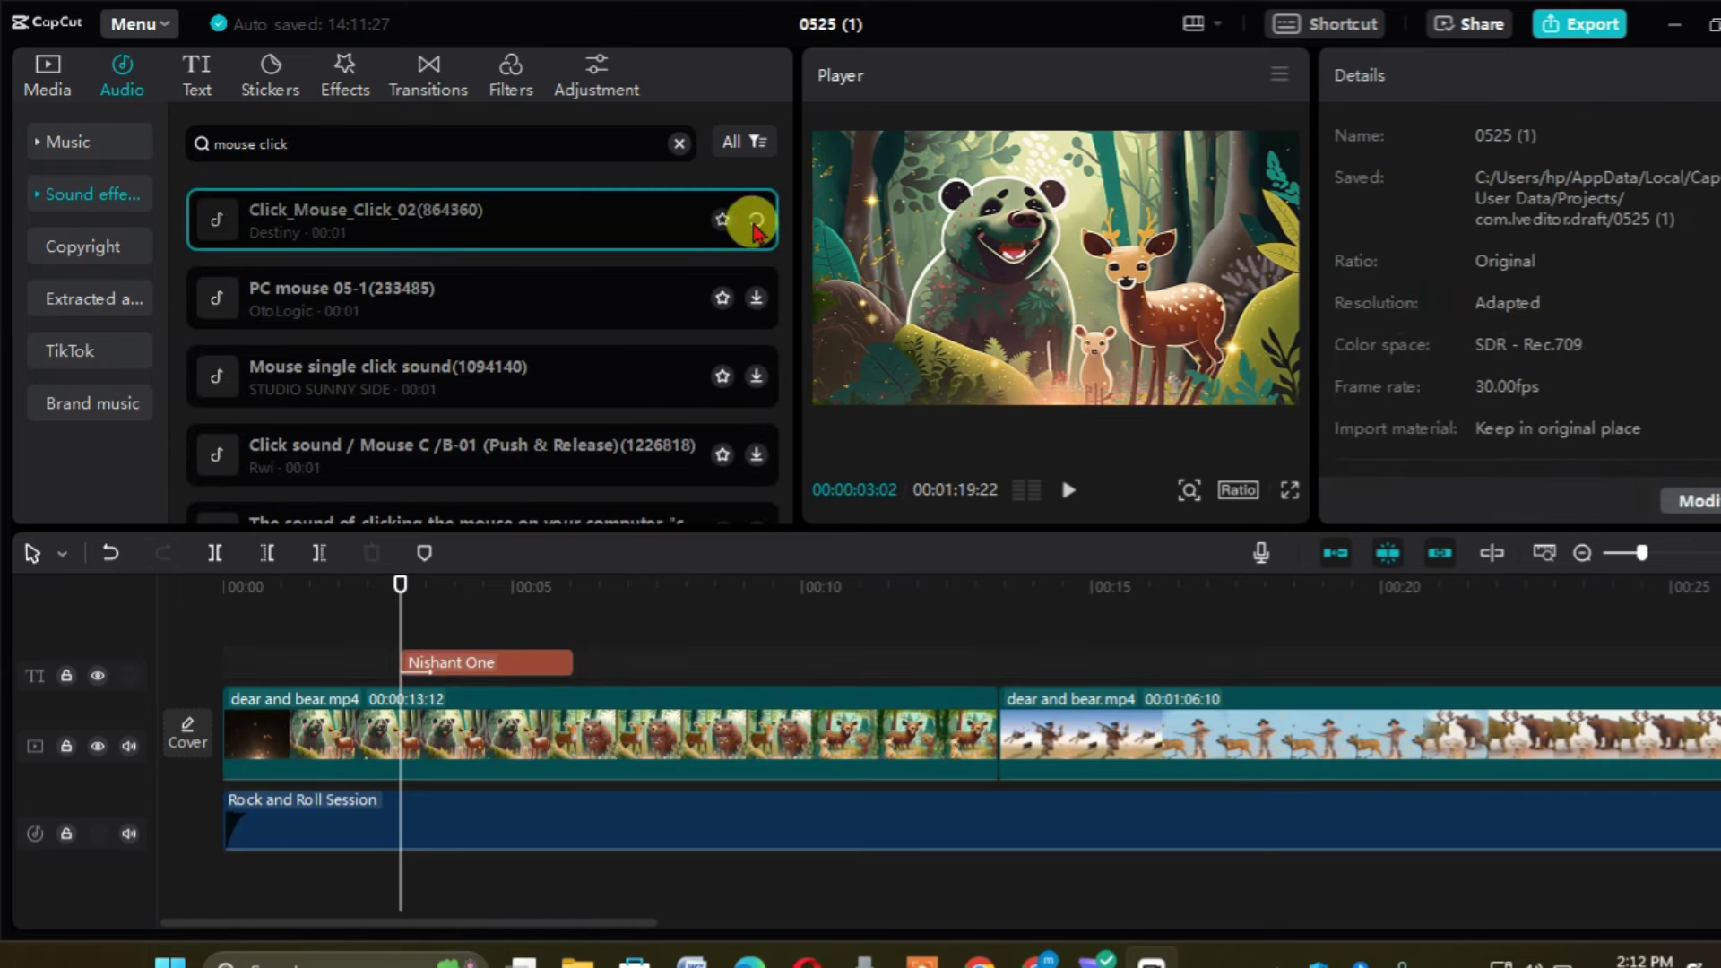
left_click(756, 298)
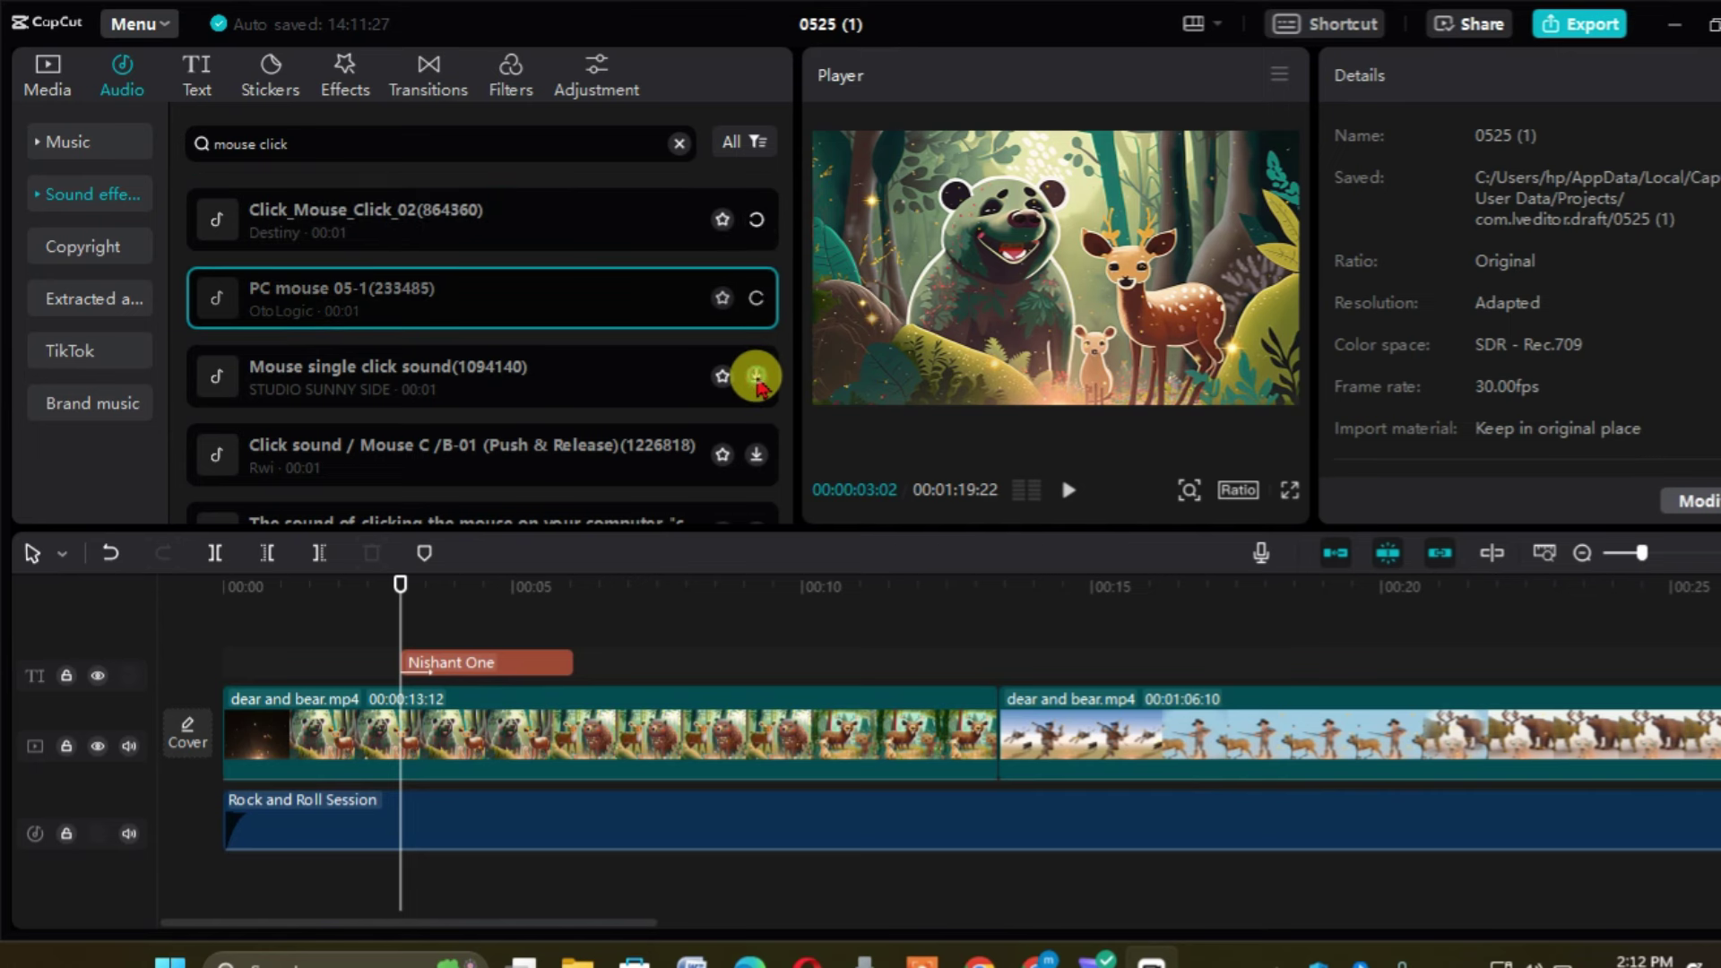
left_click(756, 375)
left_click(756, 455)
- Preview Click_Mouse_Click_02(864360) and place it on a new audio track below the music, starting with the title
left_click(487, 215)
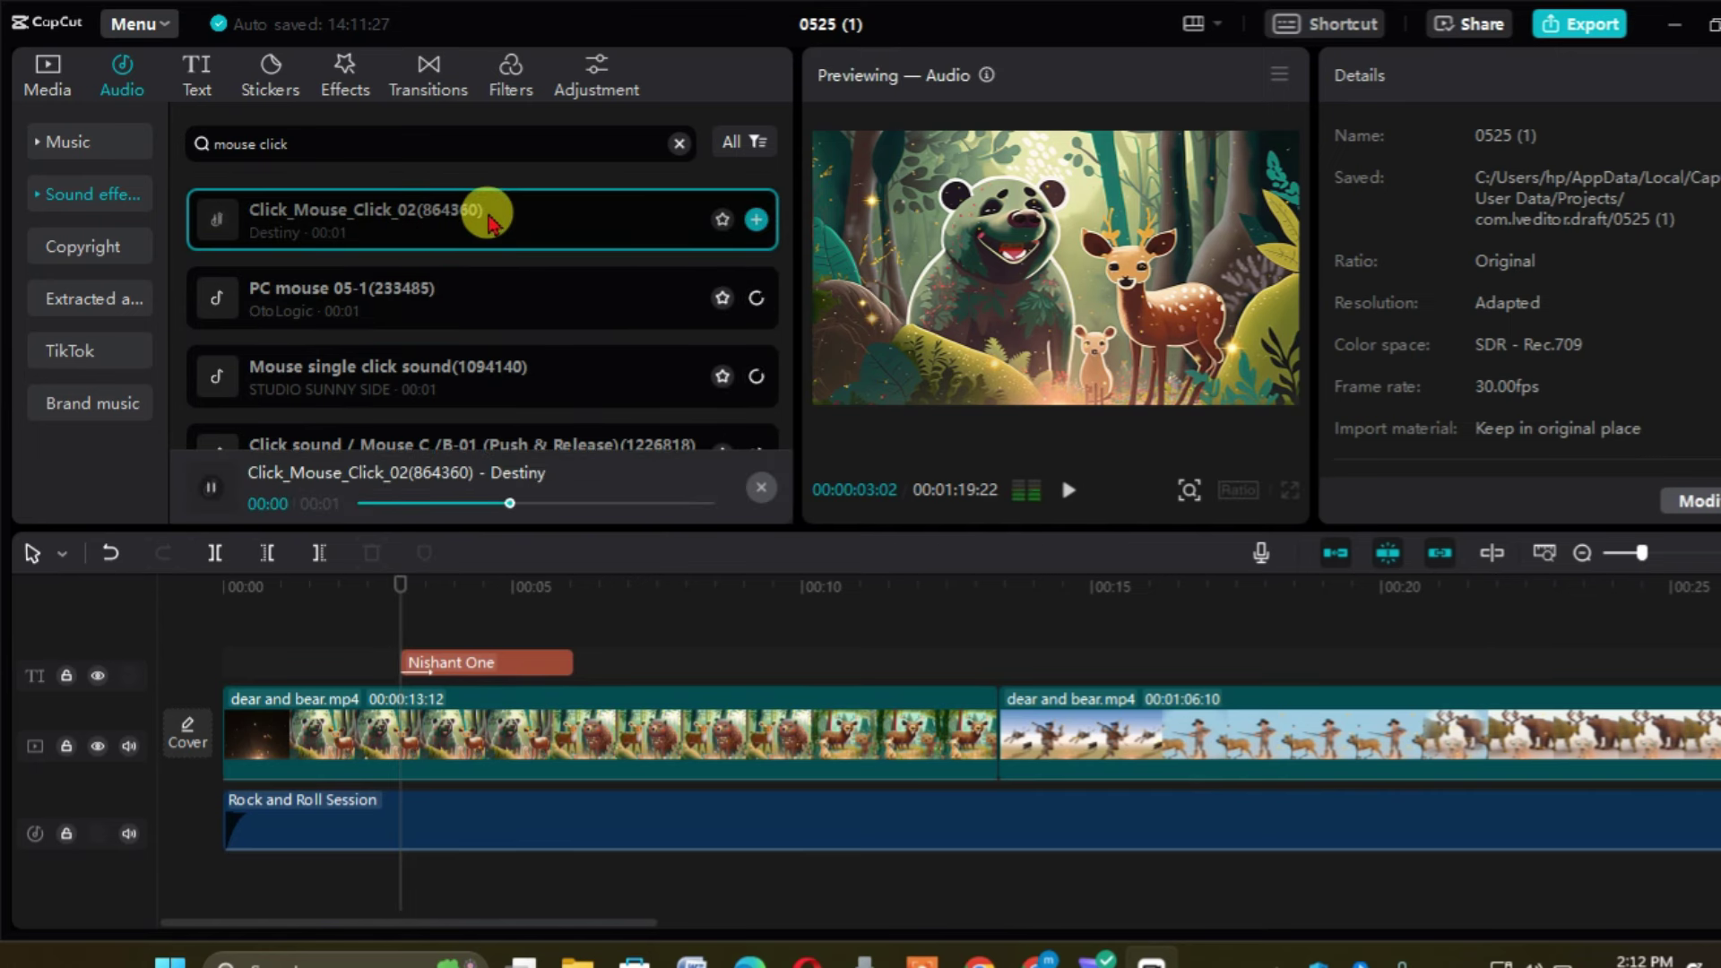
left_click_drag(489, 220, 411, 847)
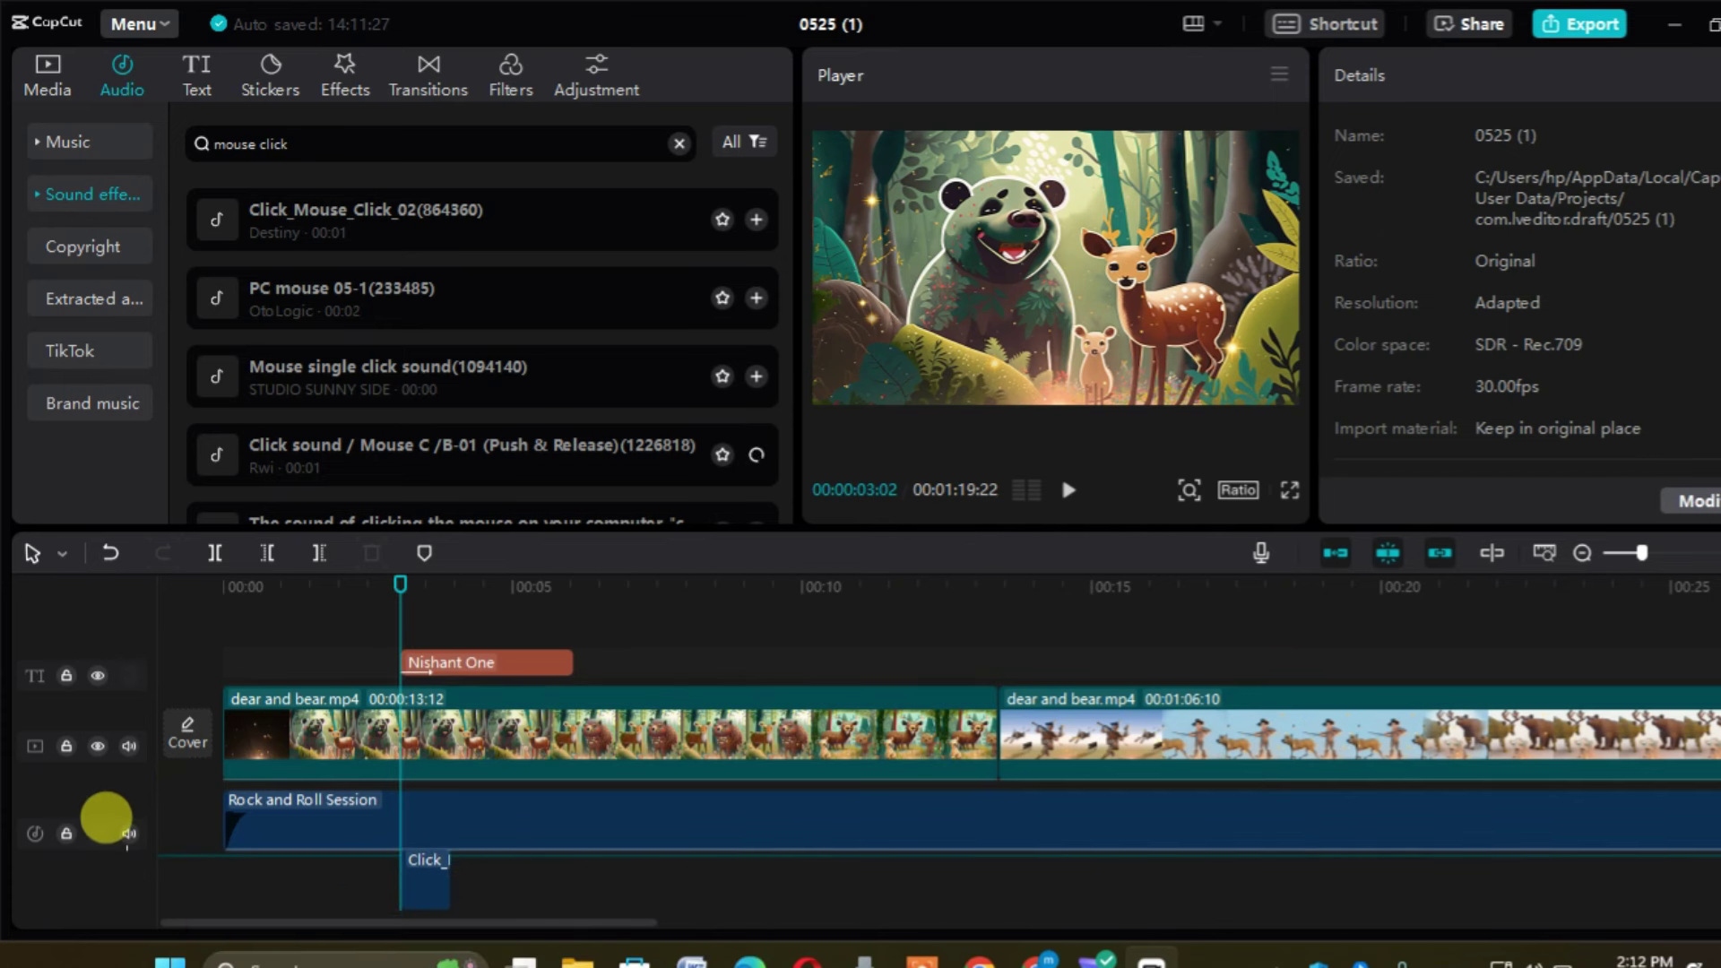
left_click(420, 888)
- Play the timeline from just before the title to check the click sound against the title animation
left_click_drag(404, 604, 369, 606)
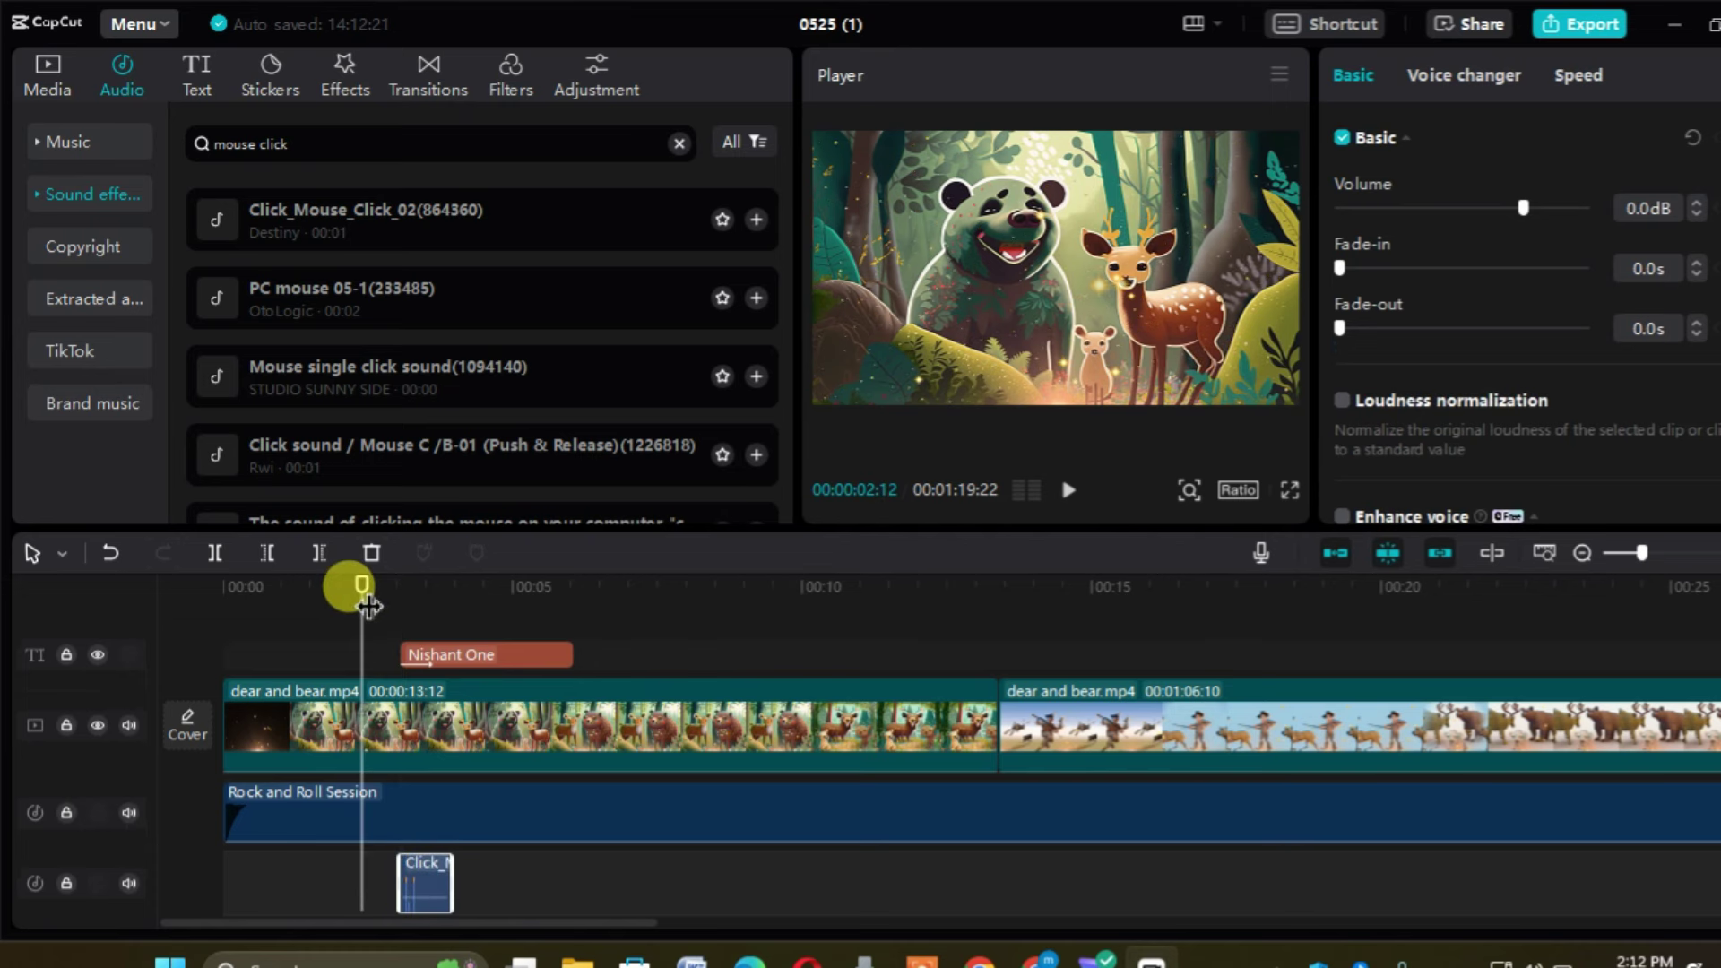
key("space")
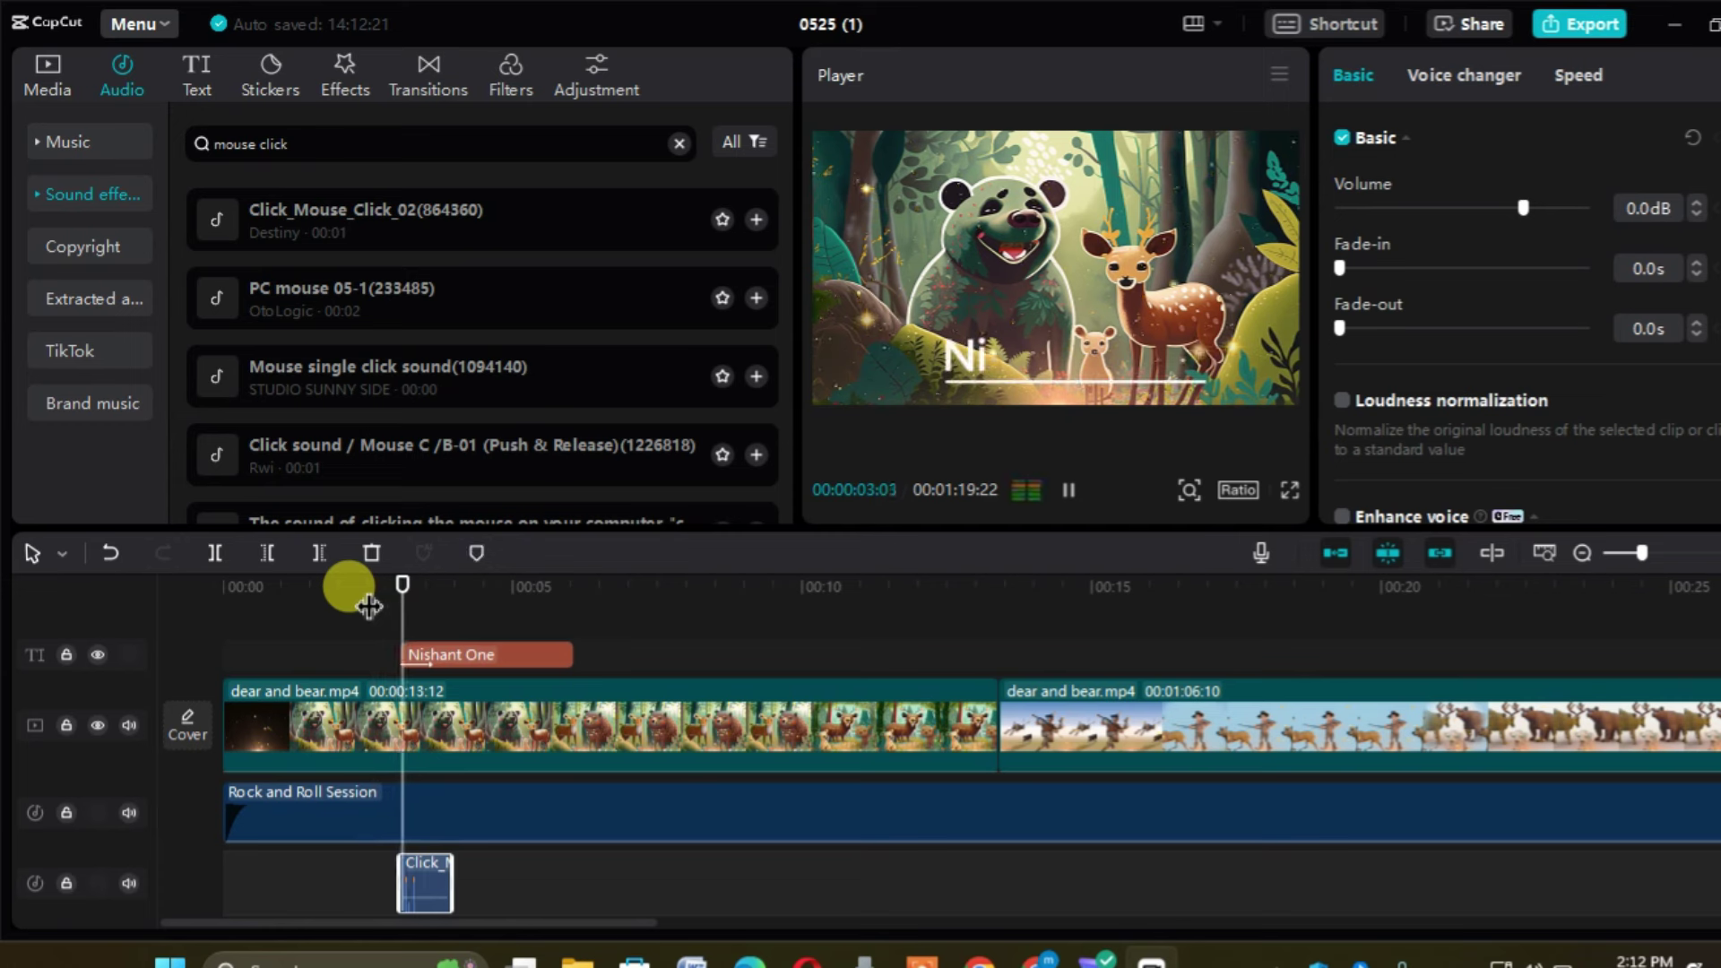
key("space")
left_click_drag(525, 584, 377, 589)
key("space")
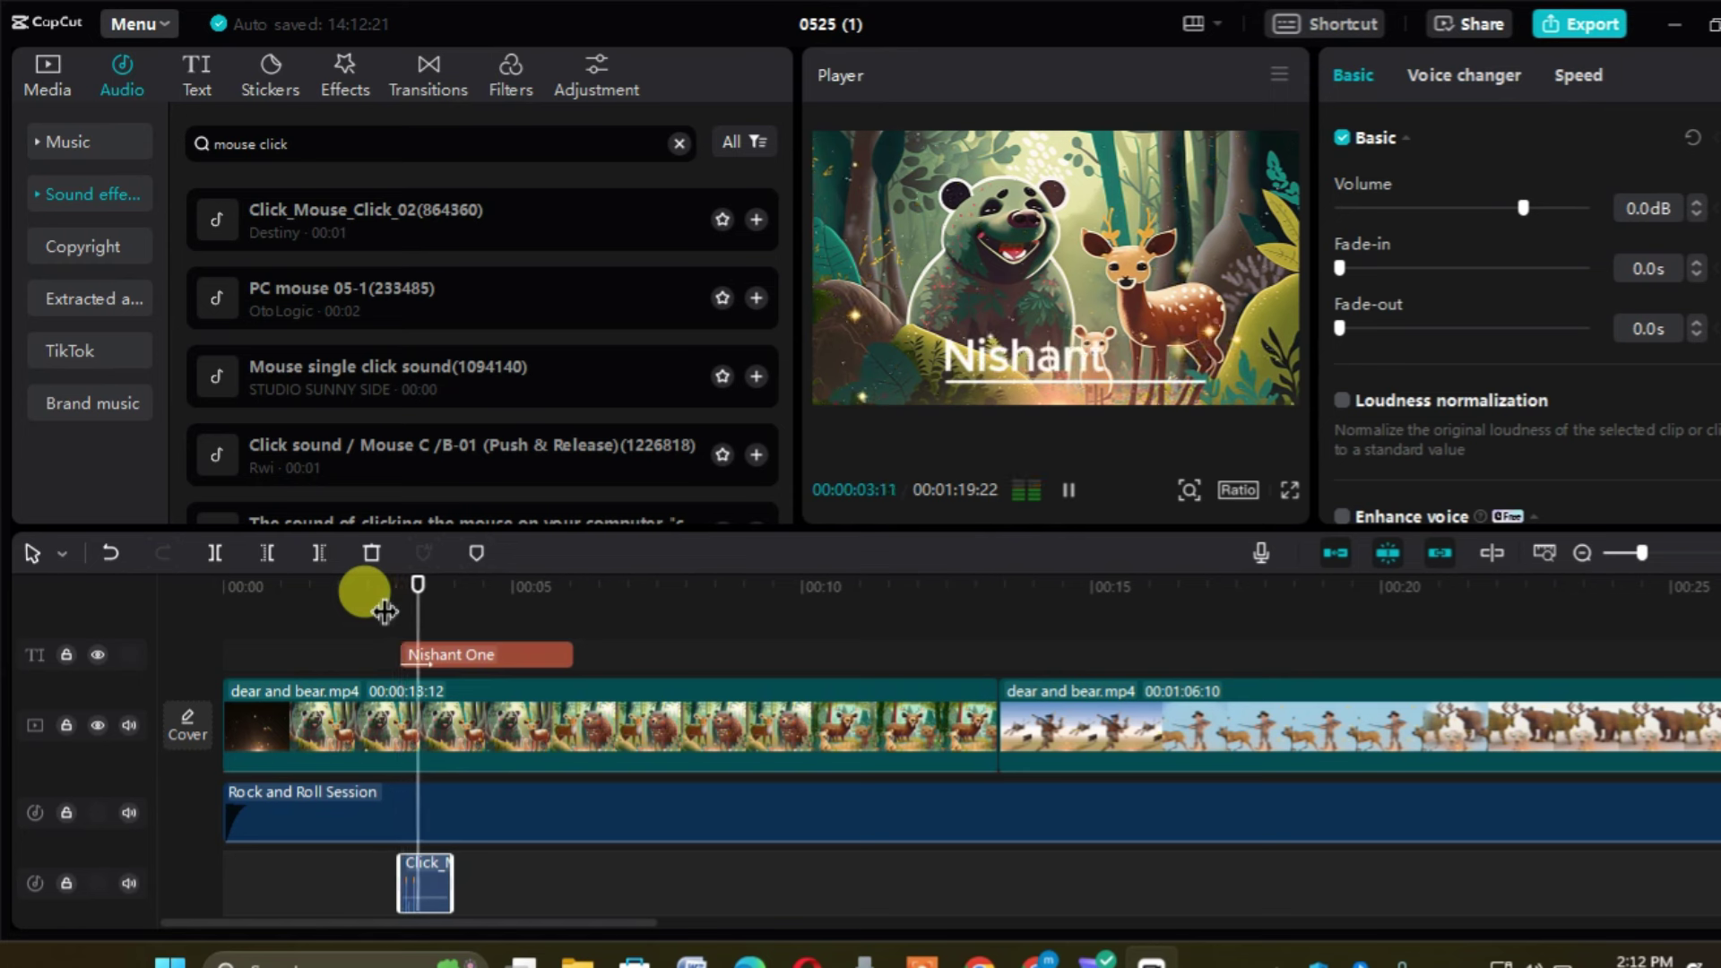
key("space")
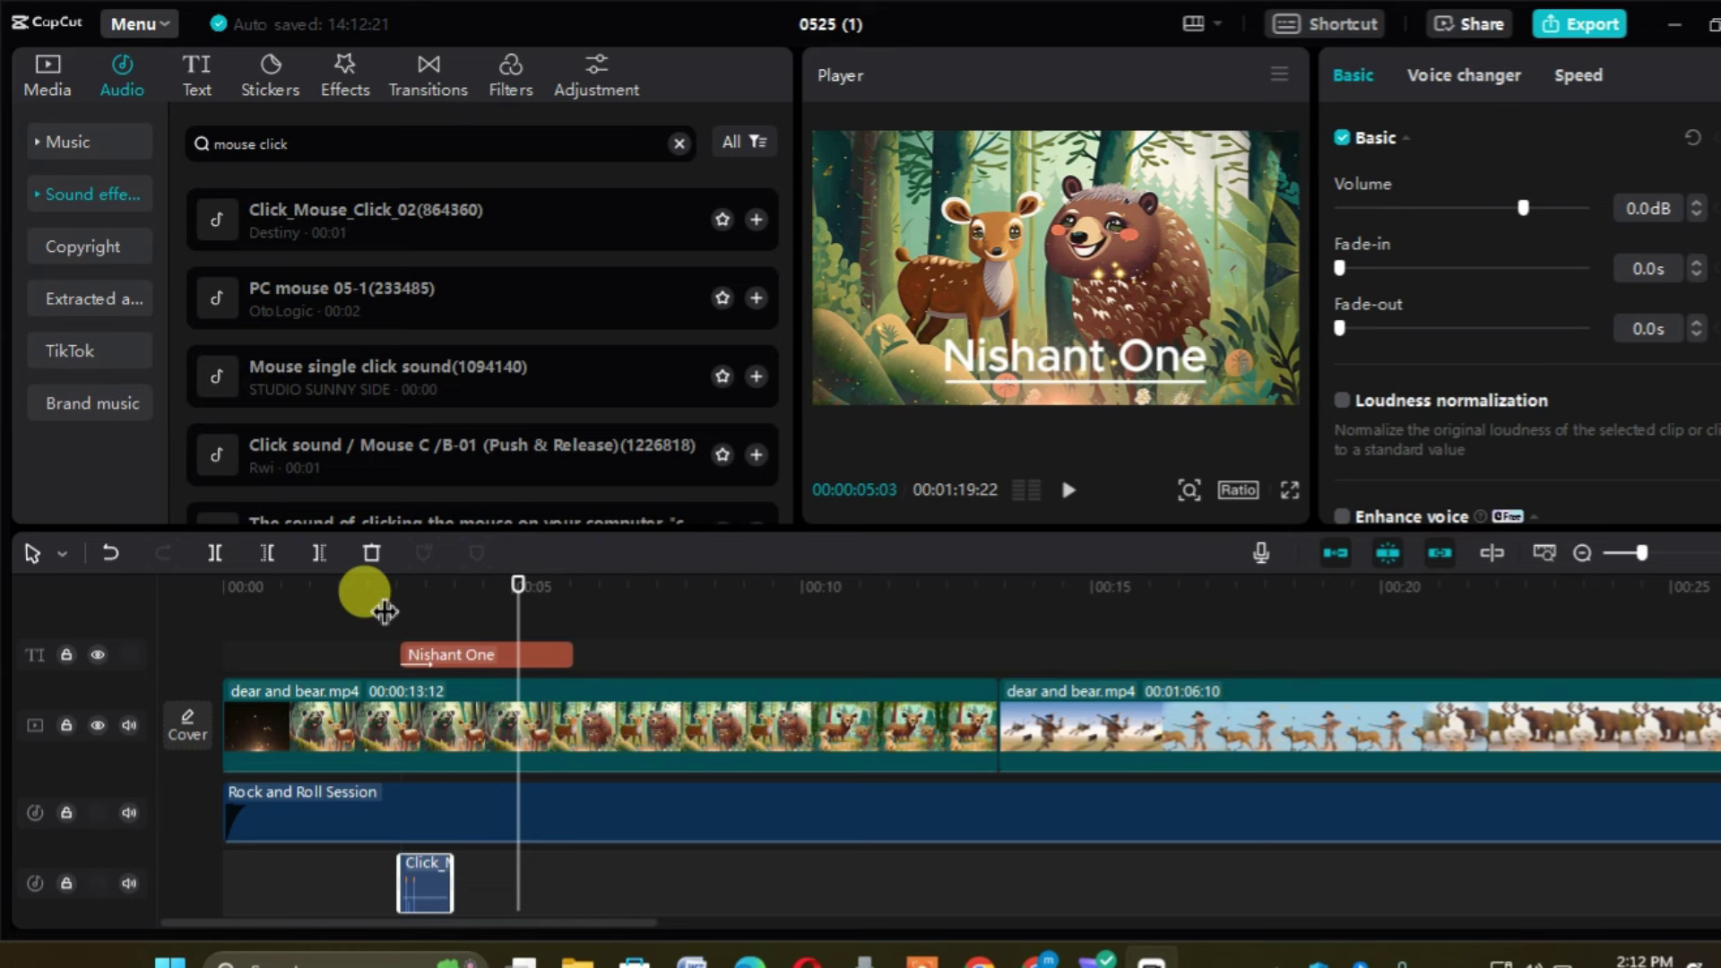
key("space")
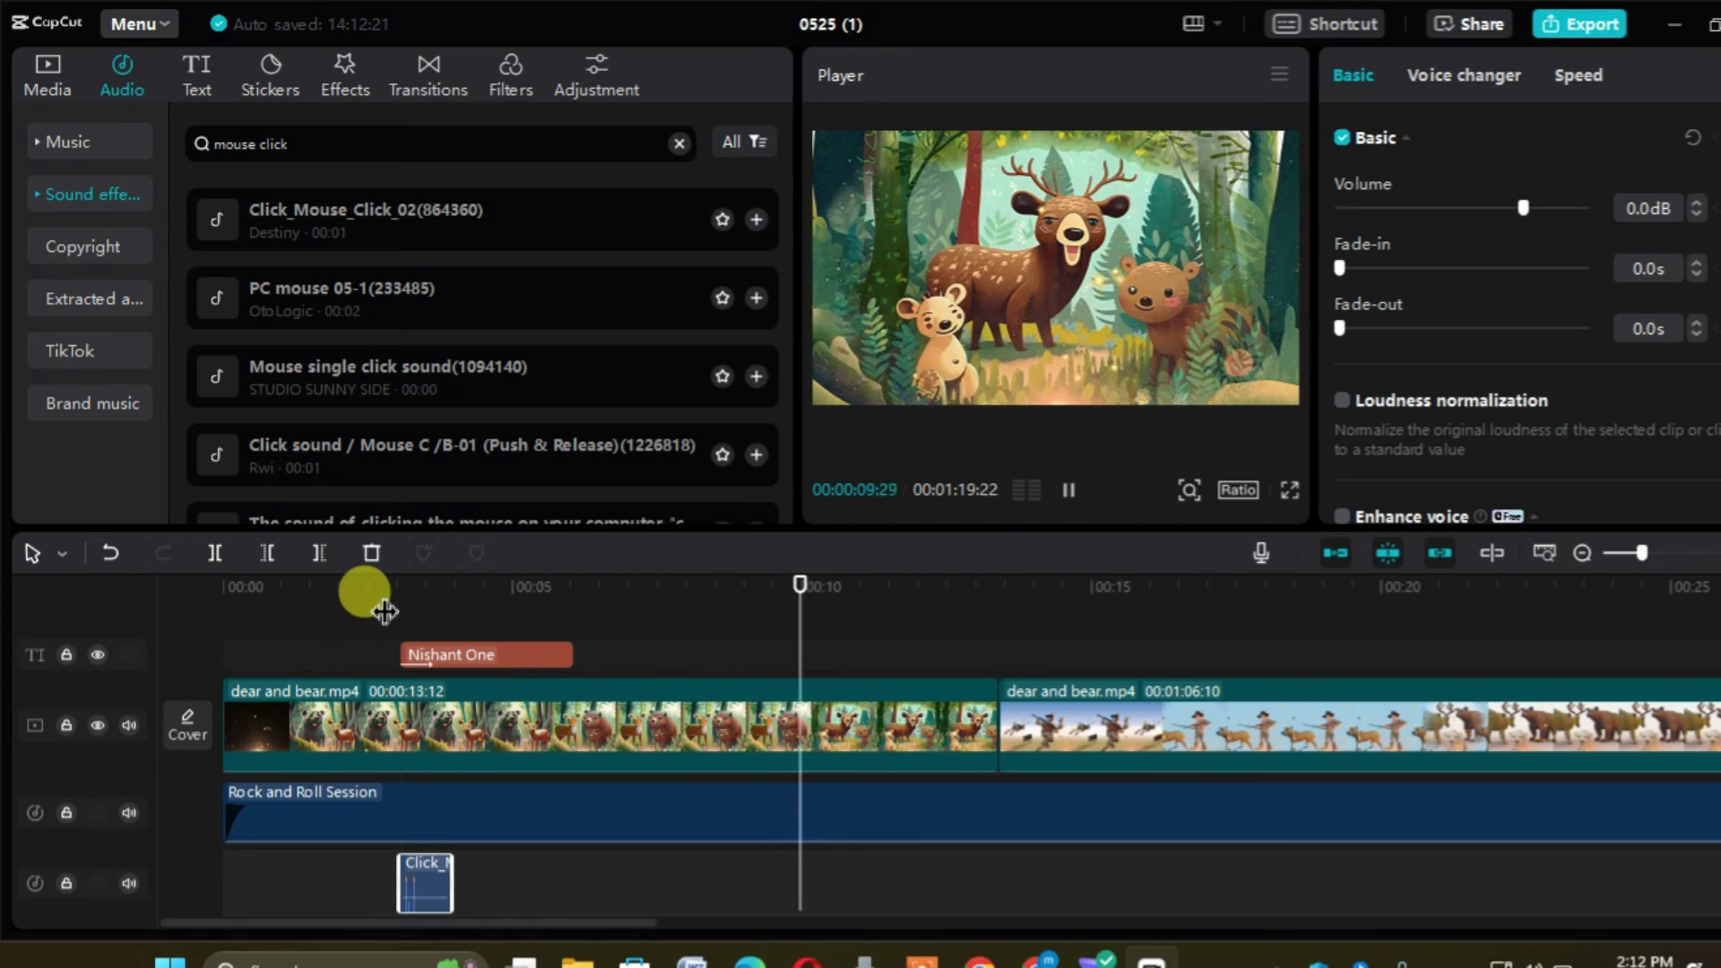
key("space")
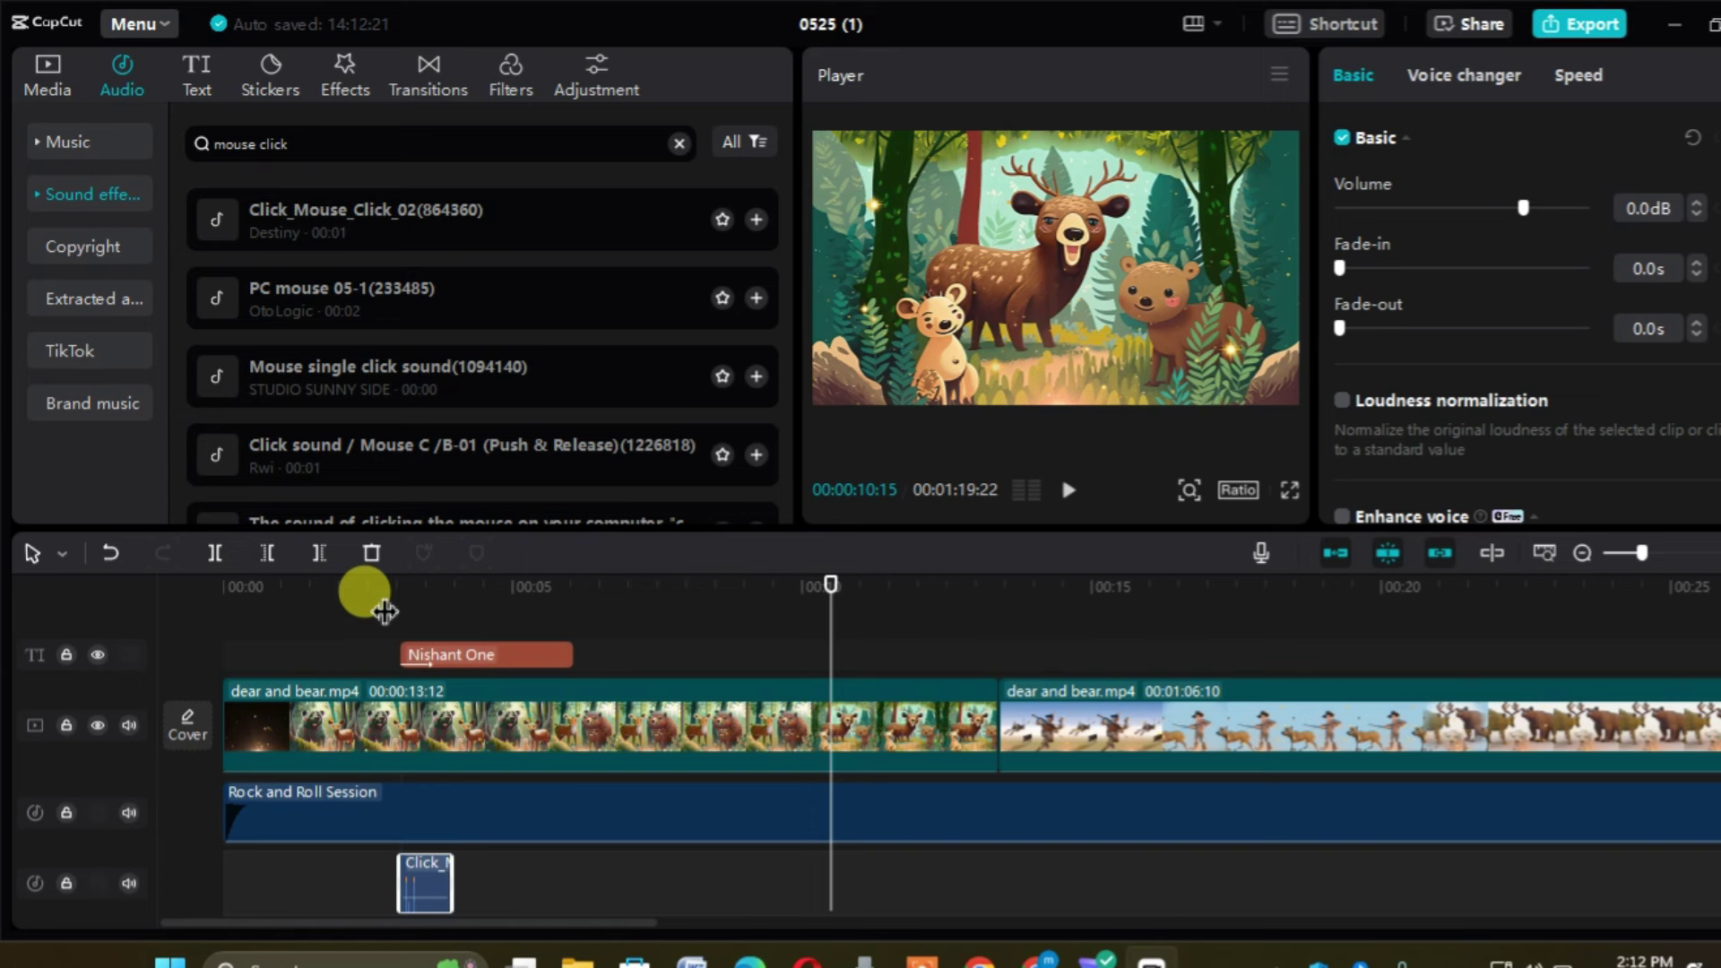
- Browse the stickers' Vlog category and download its first six stickers
left_click(264, 70)
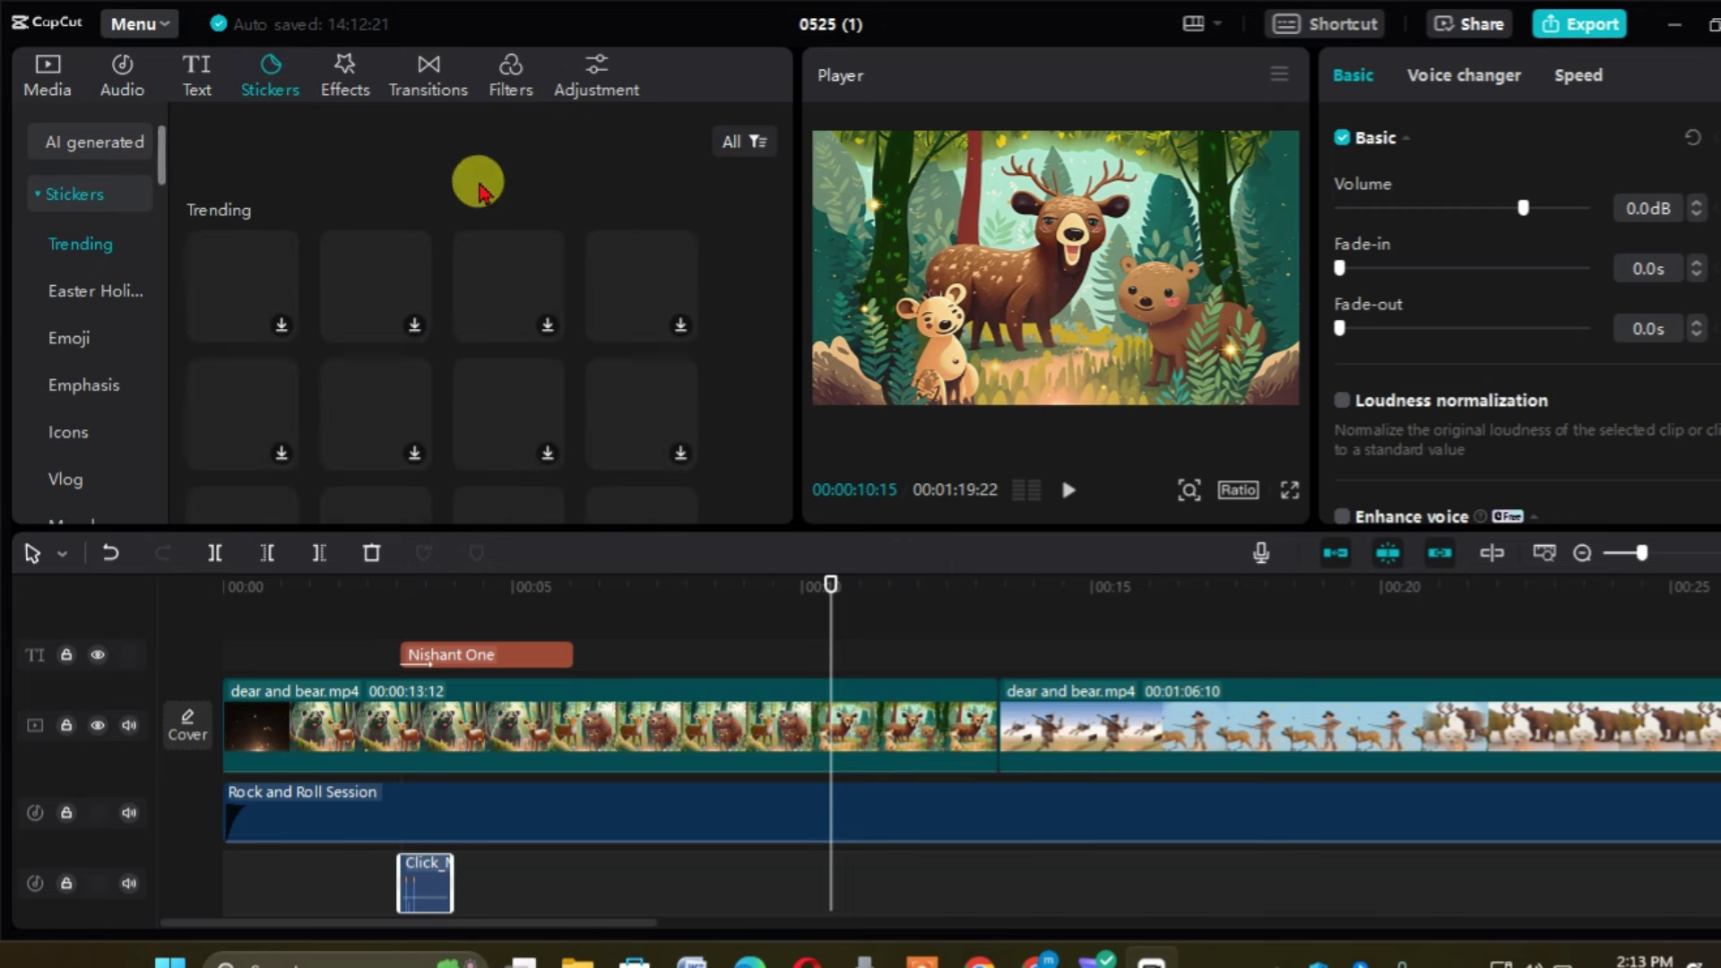
left_click_drag(162, 173, 153, 230)
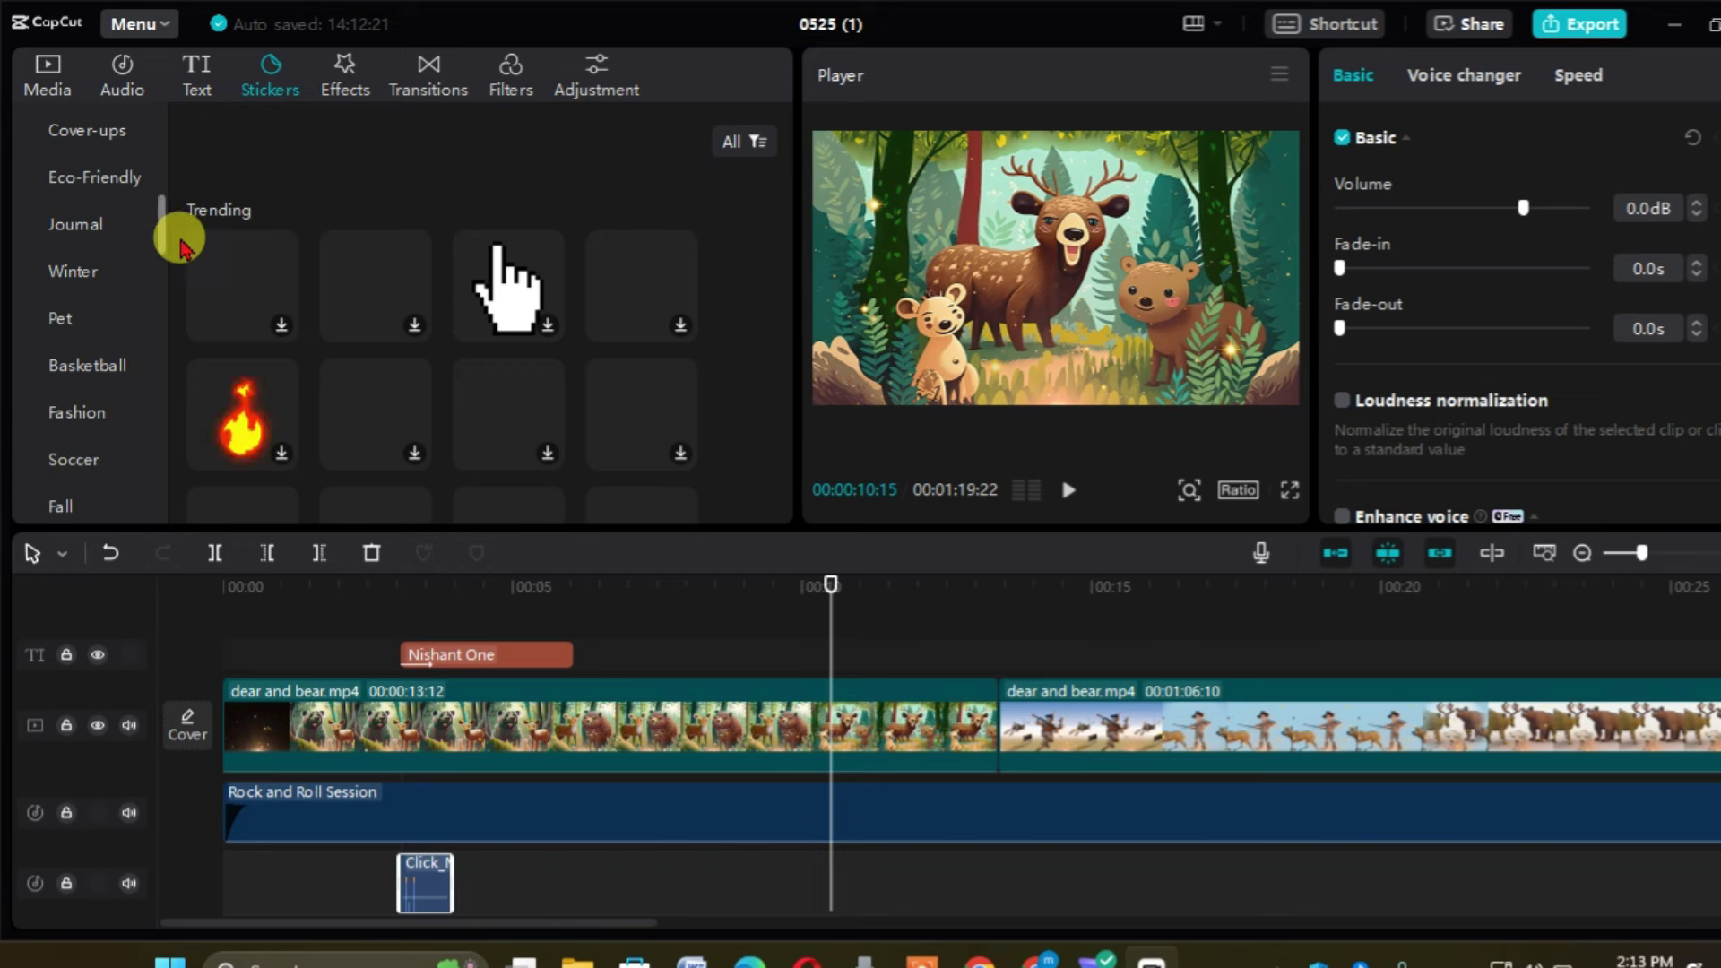
left_click_drag(164, 238, 166, 173)
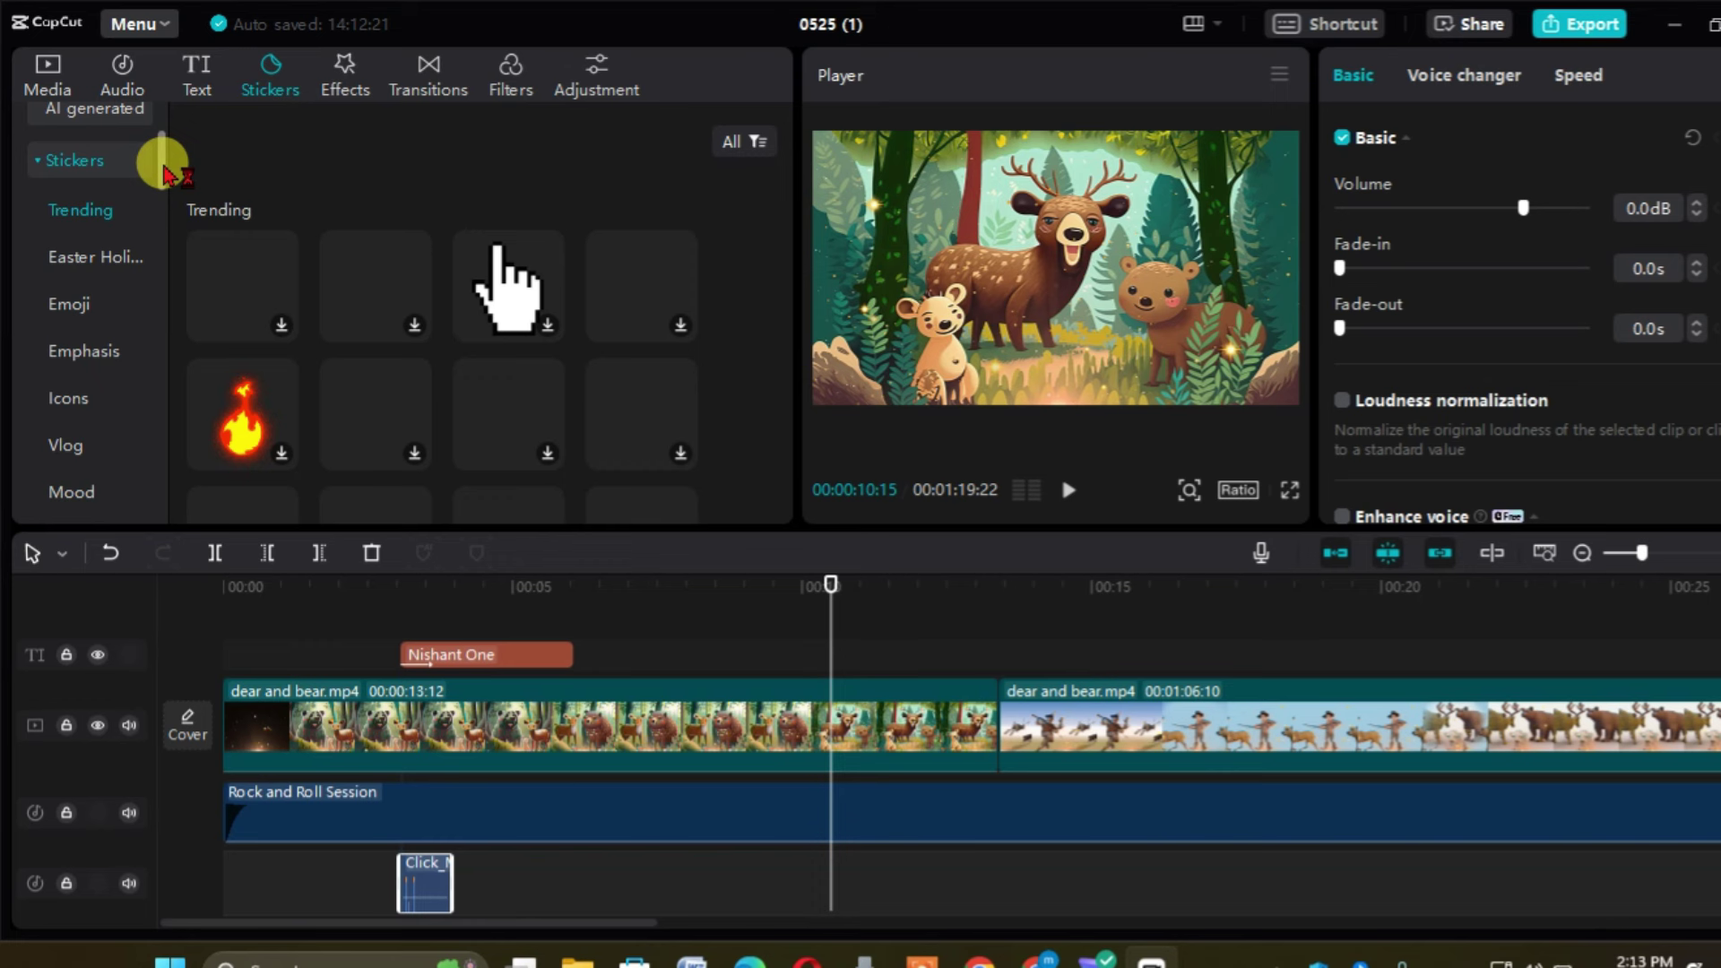
left_click(65, 448)
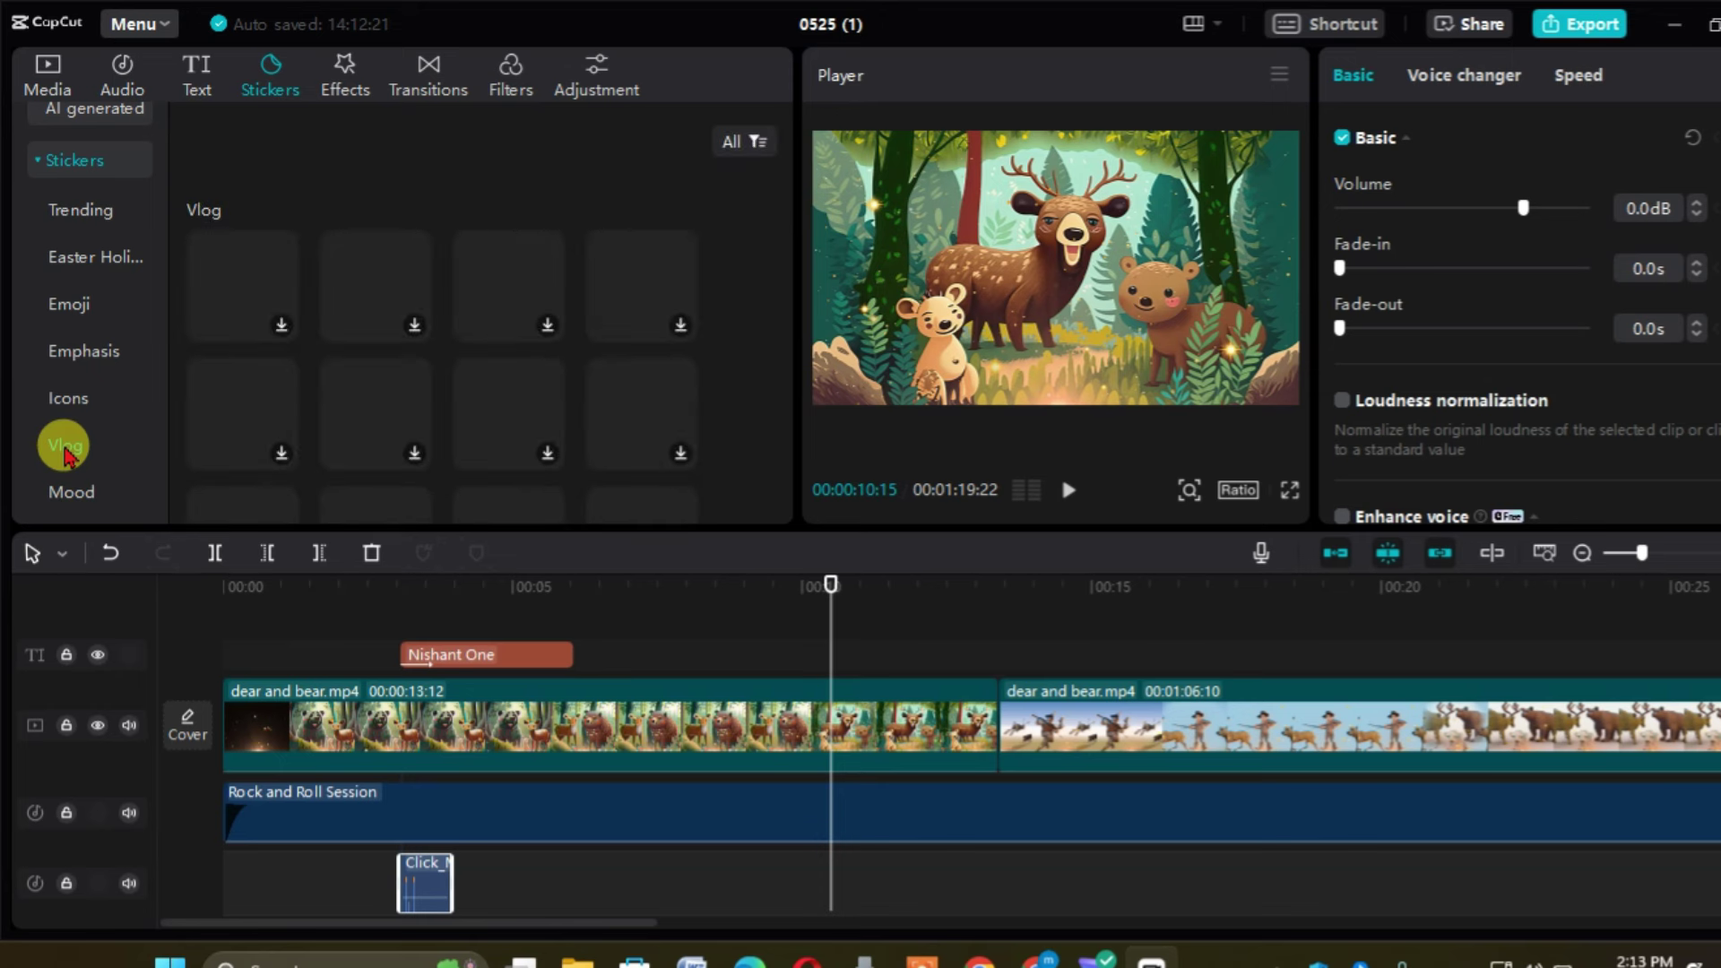
left_click(247, 294)
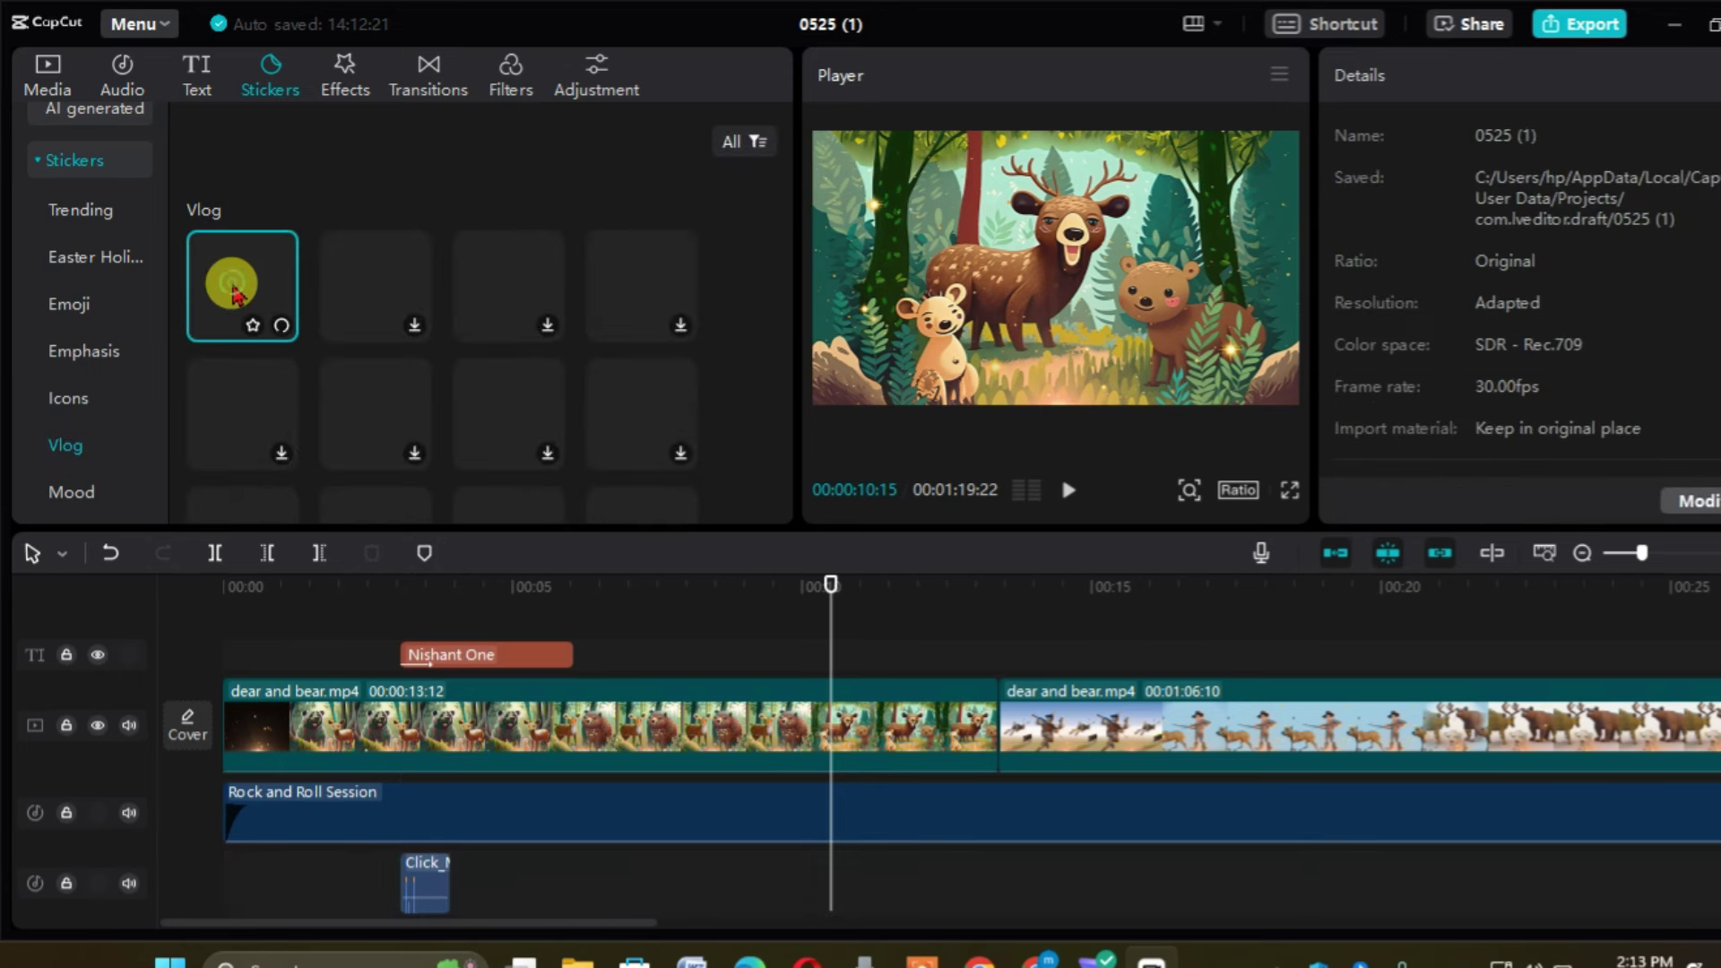
left_click(344, 288)
left_click(512, 278)
left_click(646, 280)
left_click(263, 398)
left_click(373, 419)
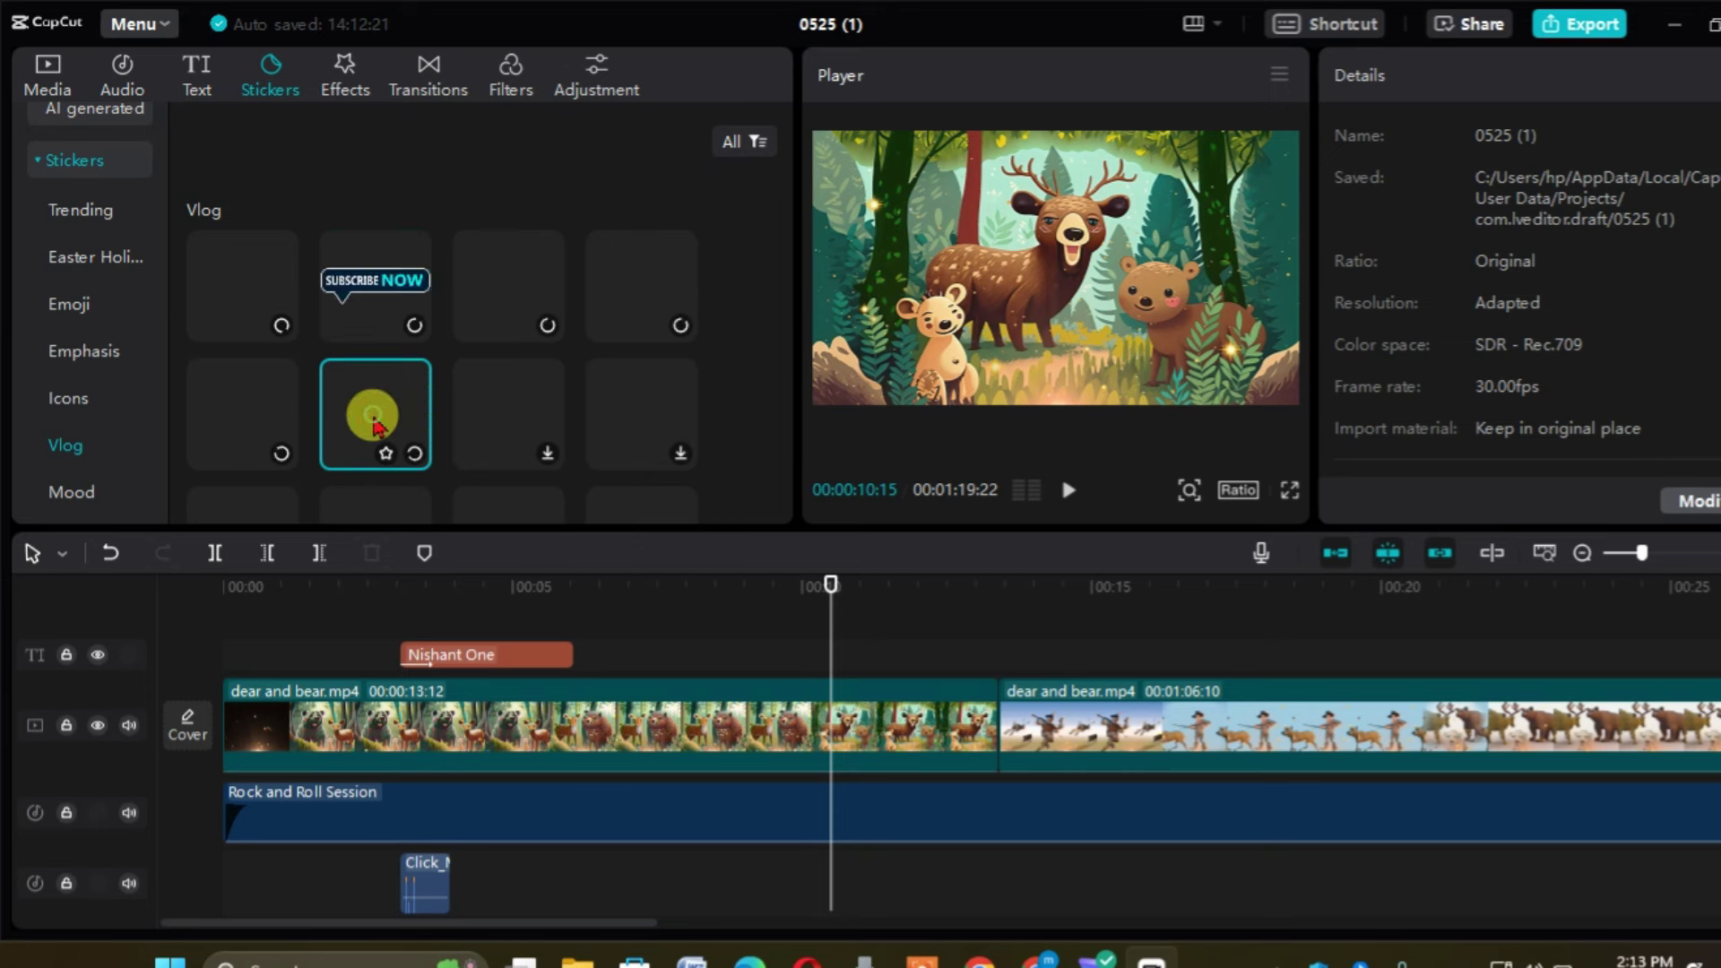
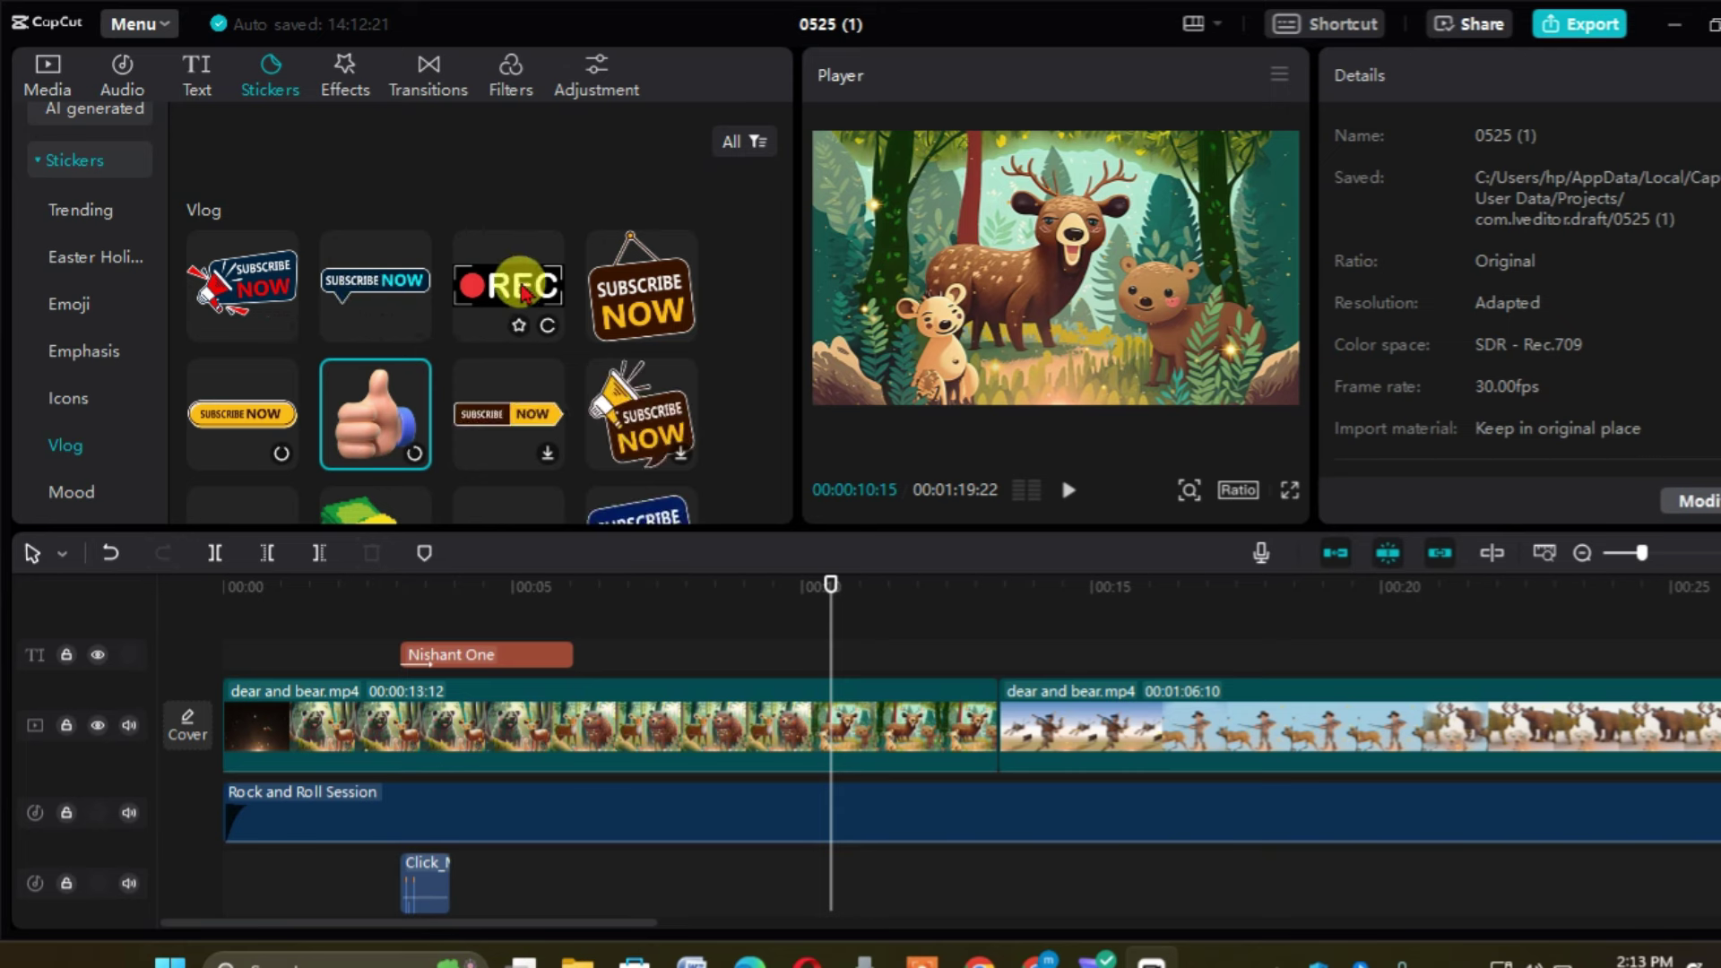
- Add the blue speech-bubble SUBSCRIBE NOW sticker at 00:00:10:15, scale it to 39%, and move it to the frame's lower-right corner at about X 1307, Y -915
left_click_drag(359, 303, 772, 567)
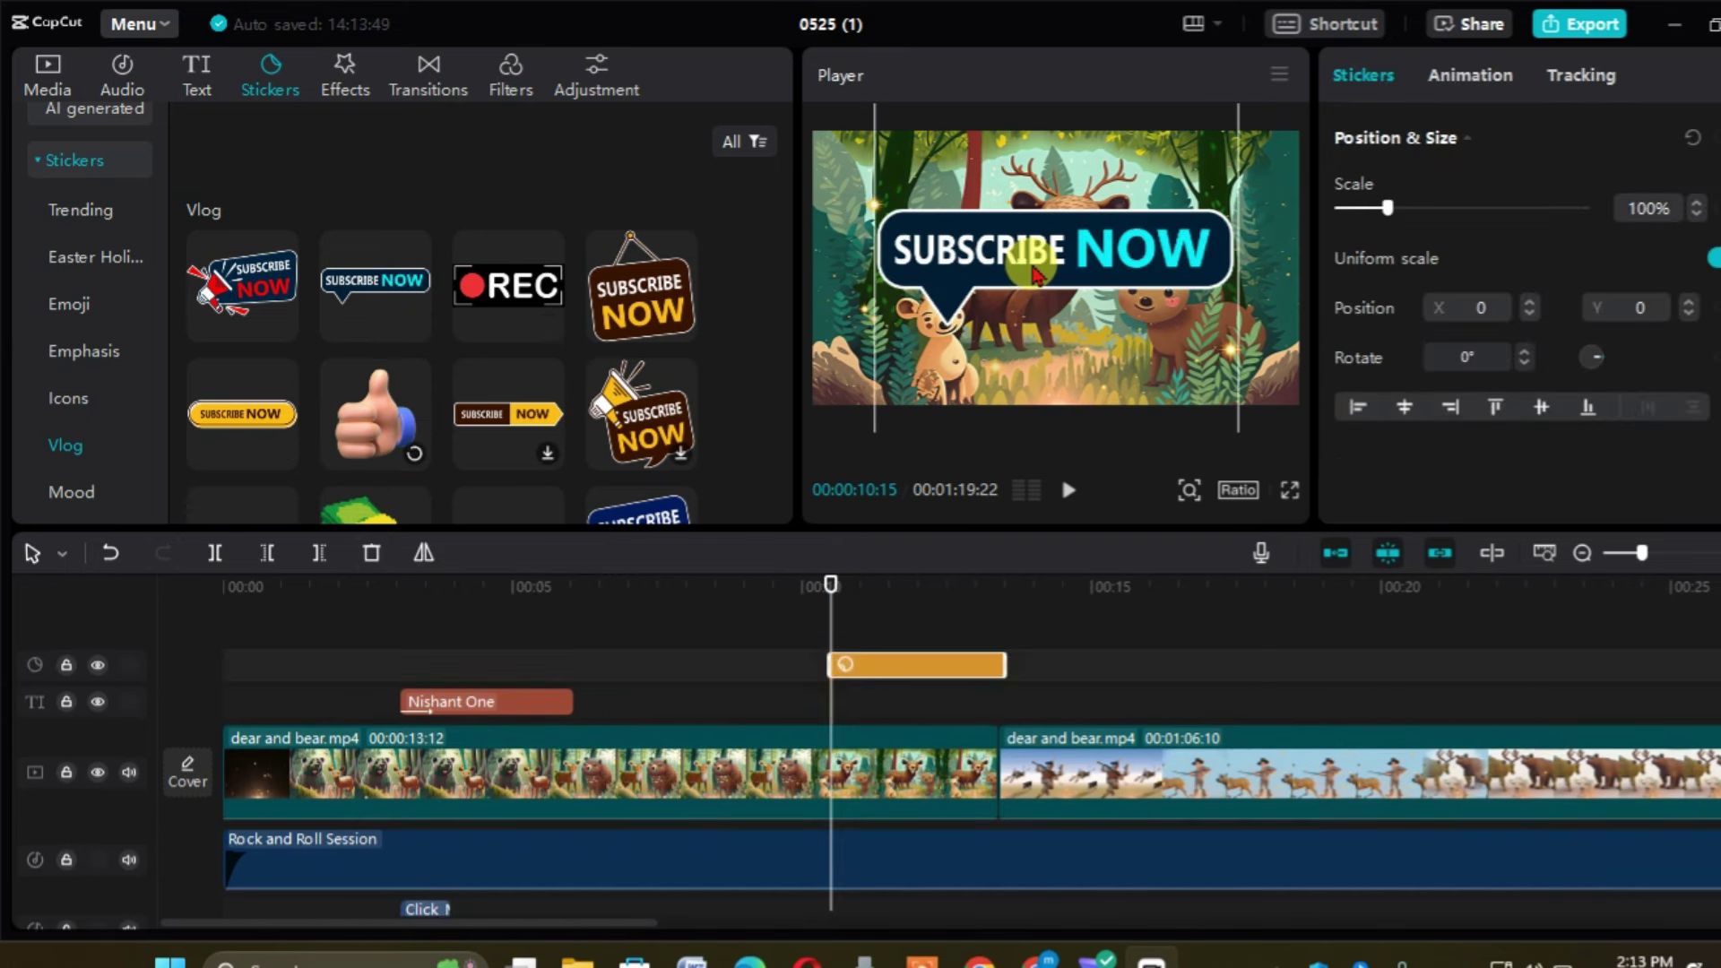
left_click(1128, 224)
left_click_drag(1128, 224, 1111, 190)
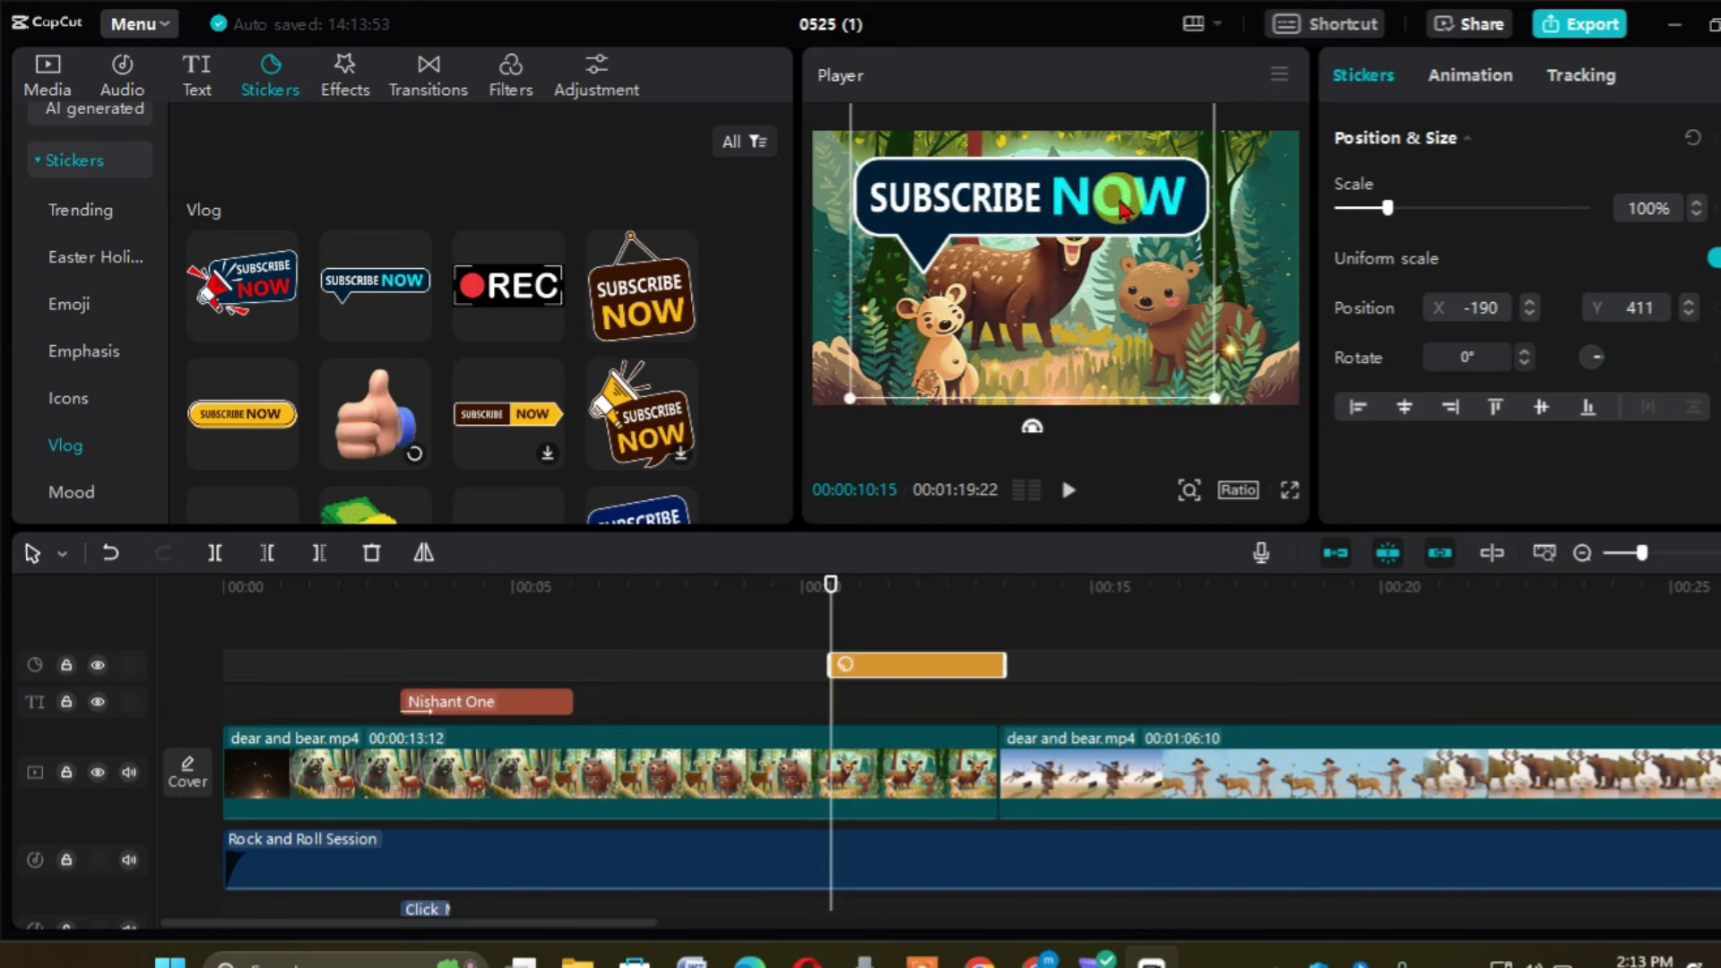
left_click_drag(1220, 399, 1105, 285)
left_click_drag(1029, 195, 1219, 365)
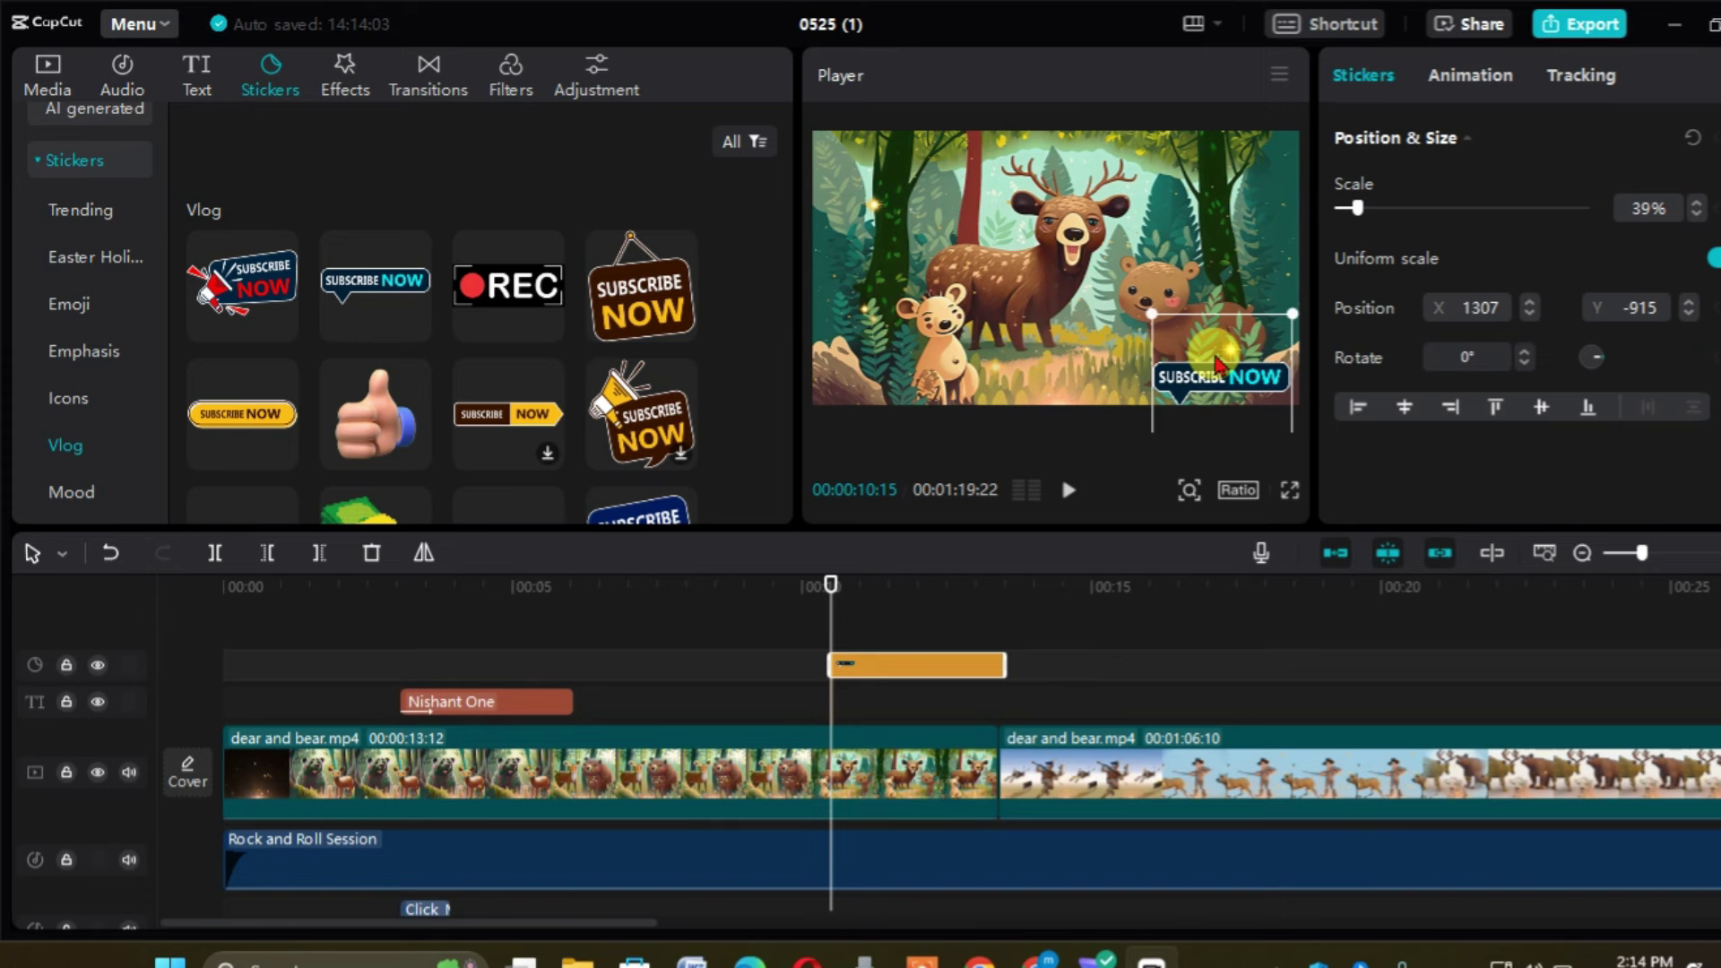
- Apply the Bounce In entrance animation to the subscribe sticker and play the timeline to check it
key("space")
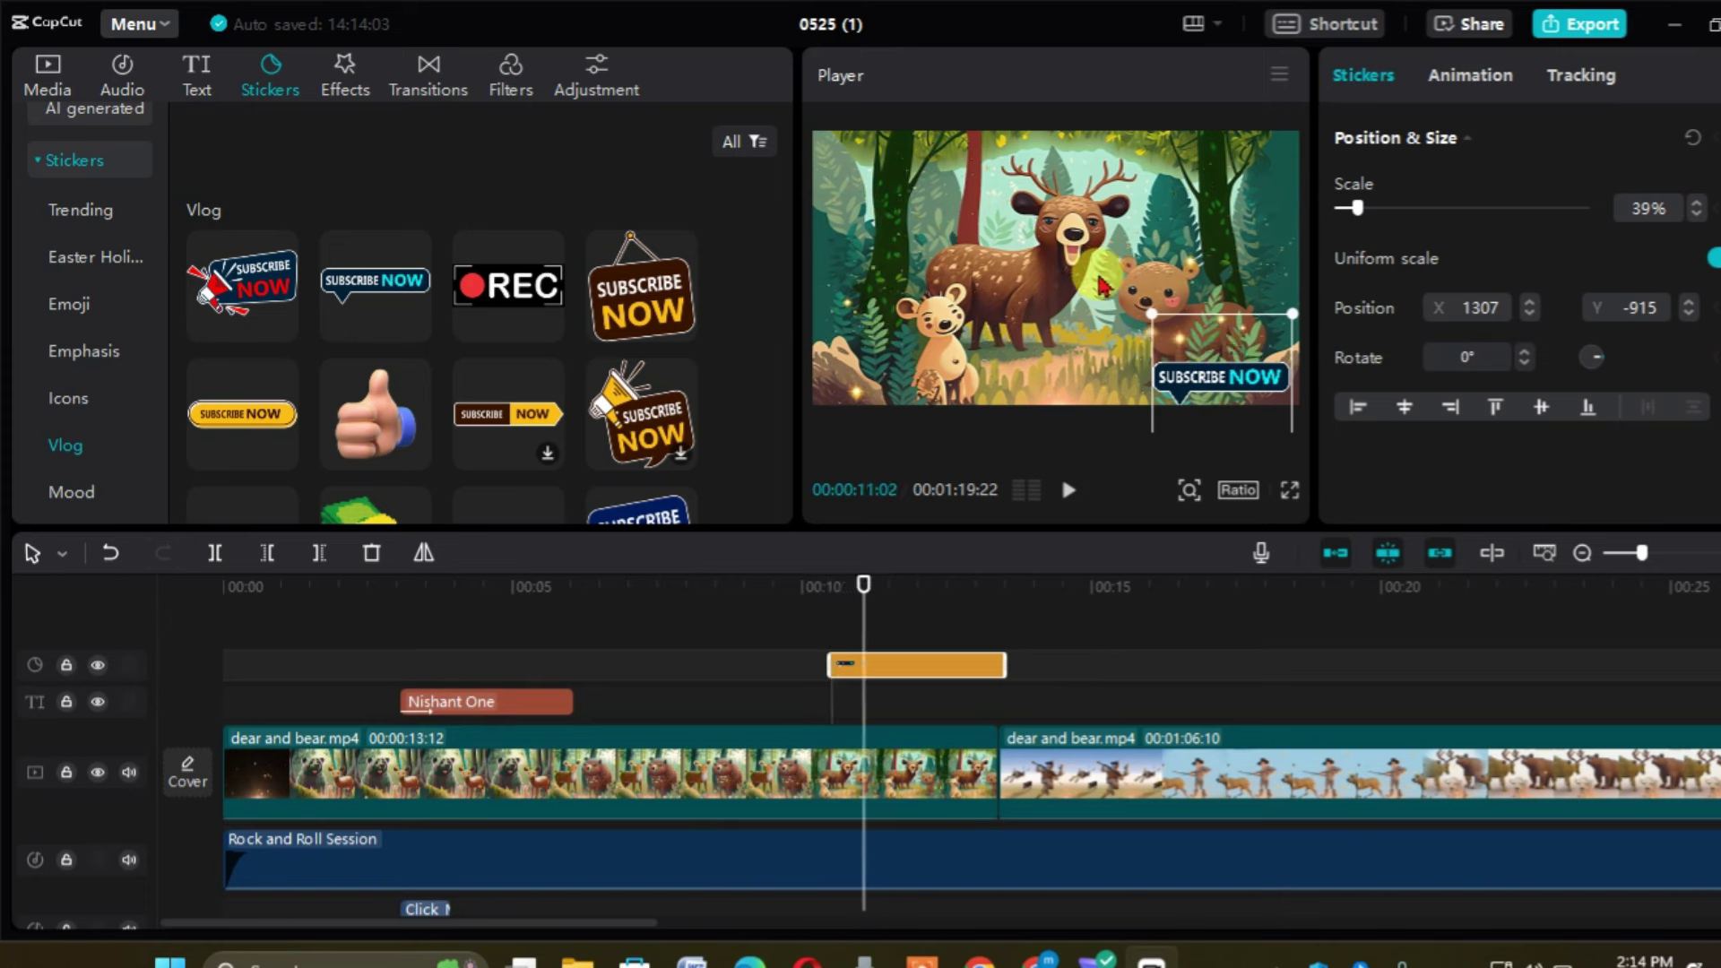
left_click(1506, 81)
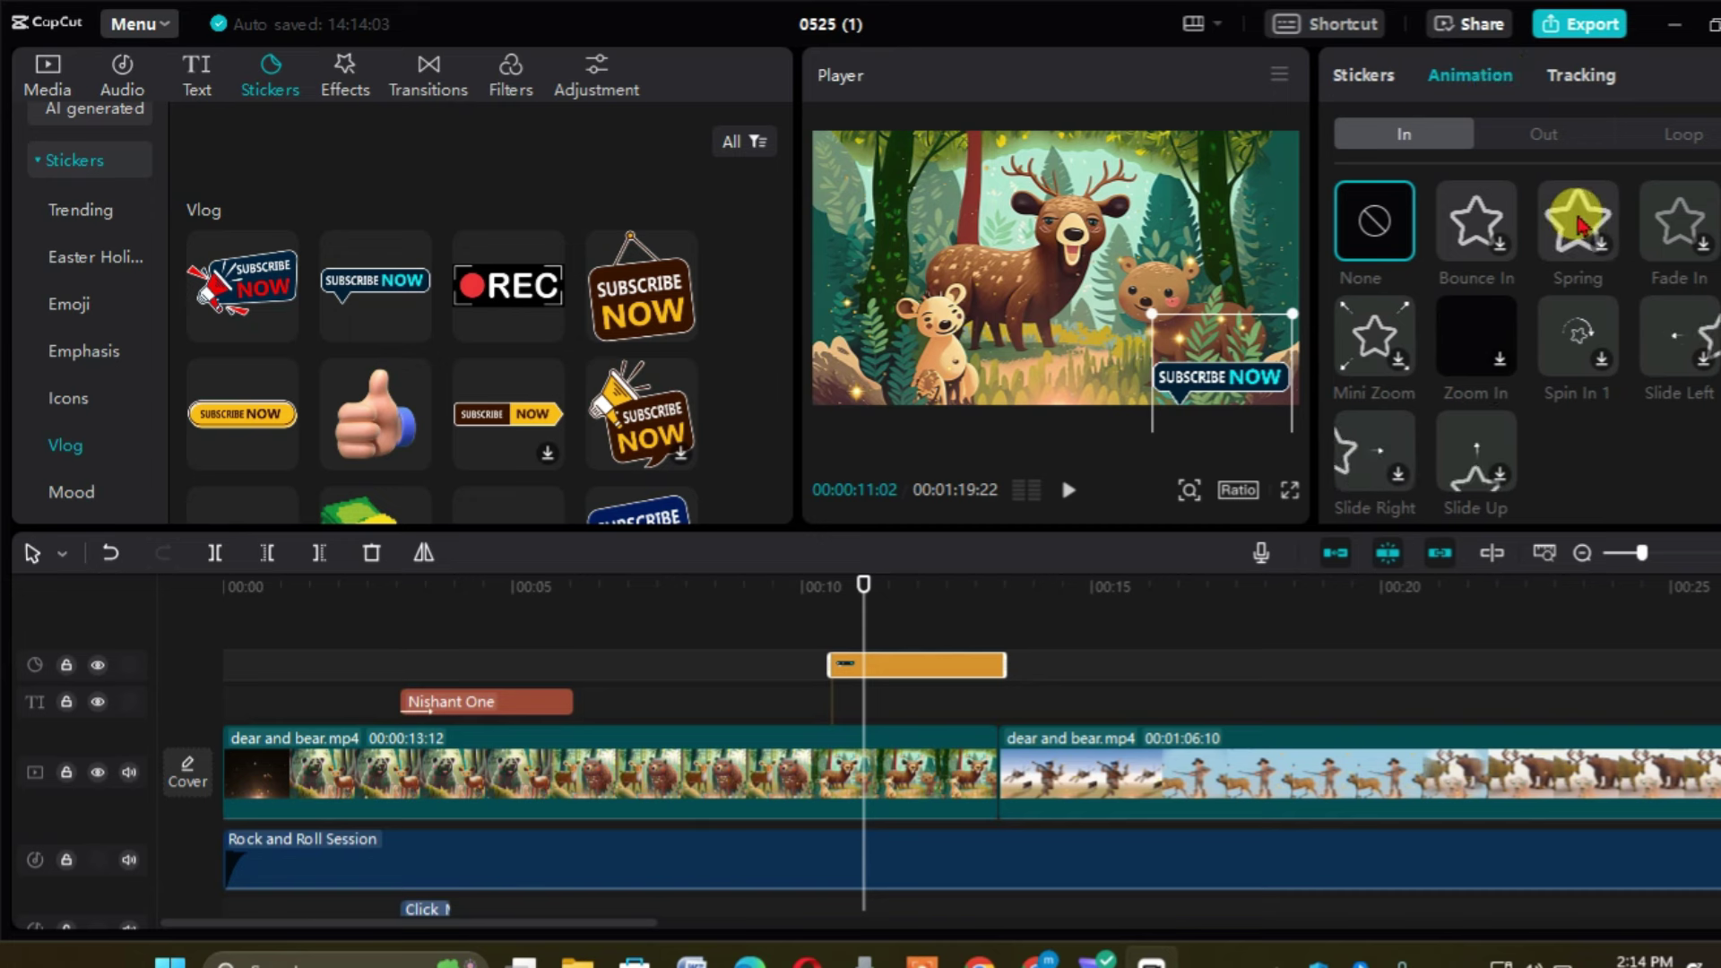
left_click(1490, 240)
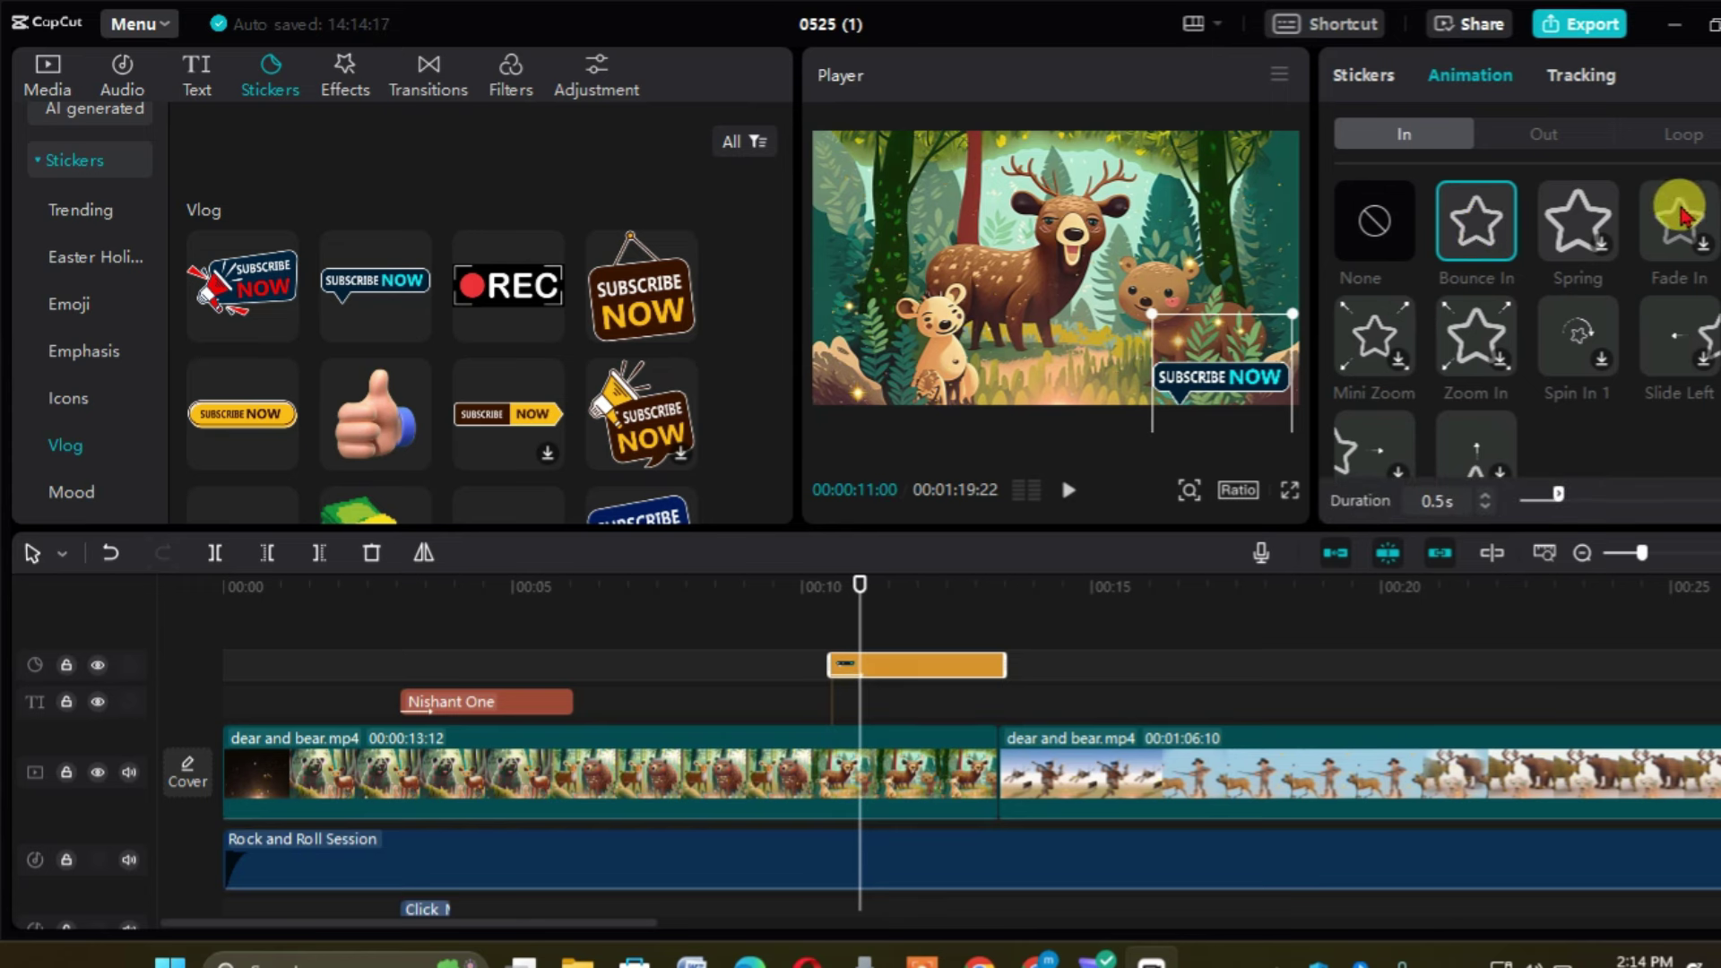
left_click(875, 581)
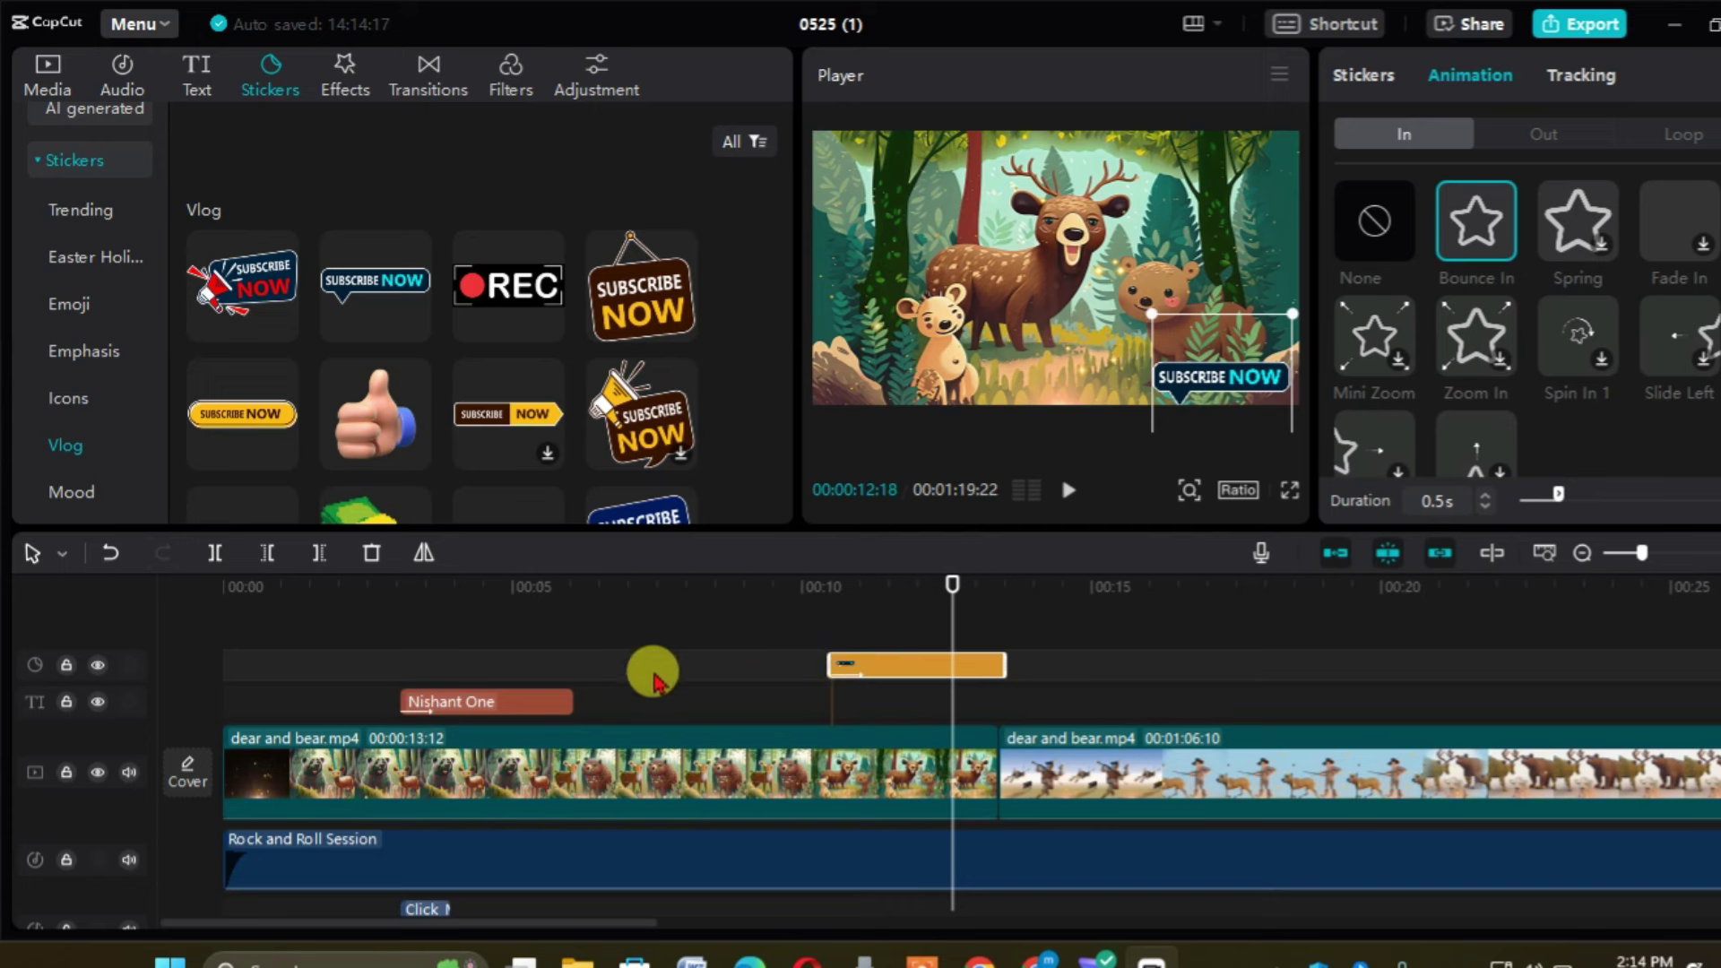
- Extend the end of the title clip to about the 7-second mark
left_click(542, 713)
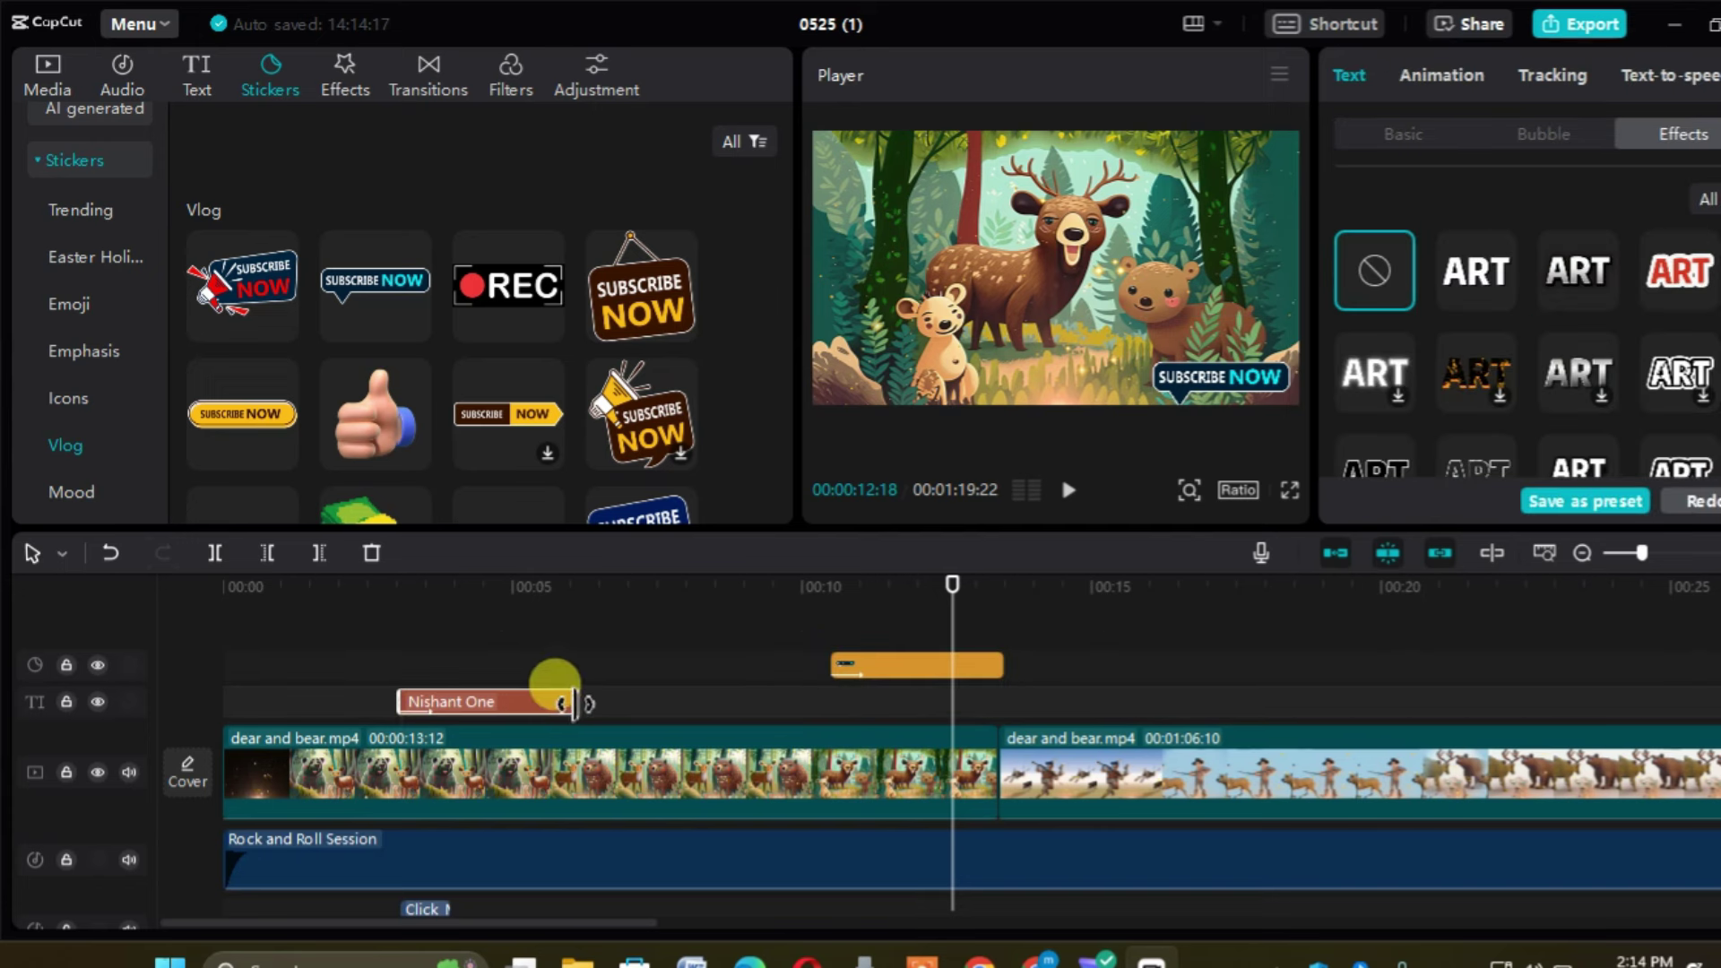
left_click_drag(570, 704, 632, 729)
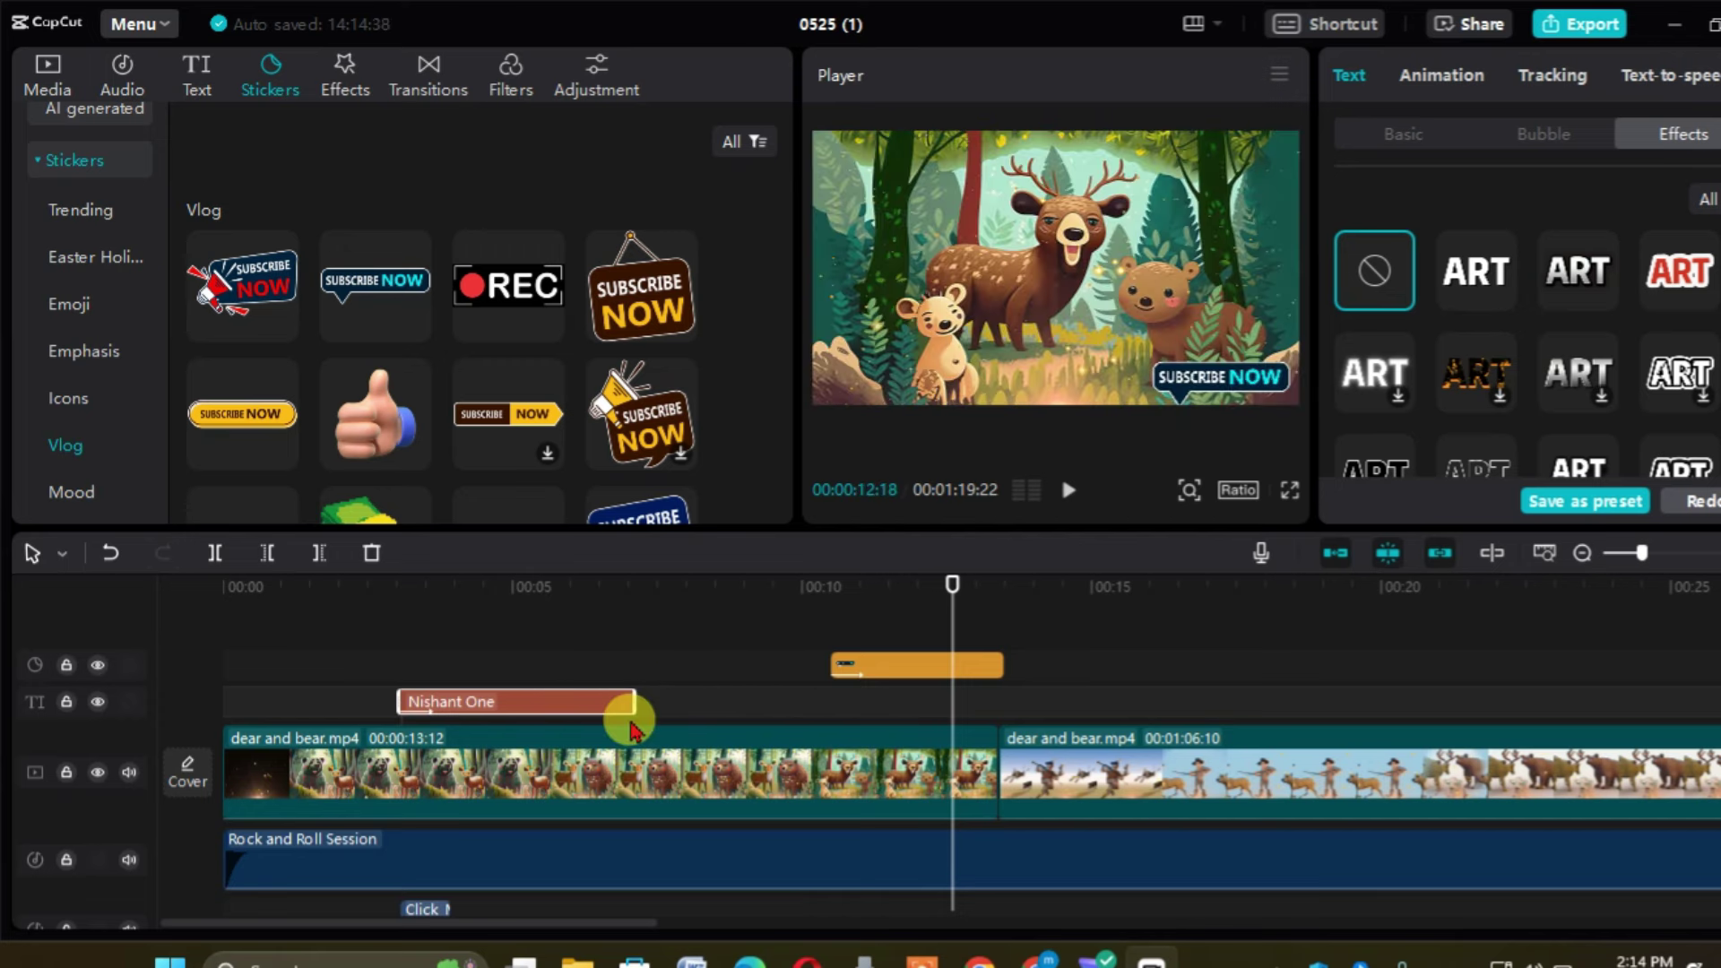
- Play the timeline on into the second video clip and stop at 00:00:15:24
key("space")
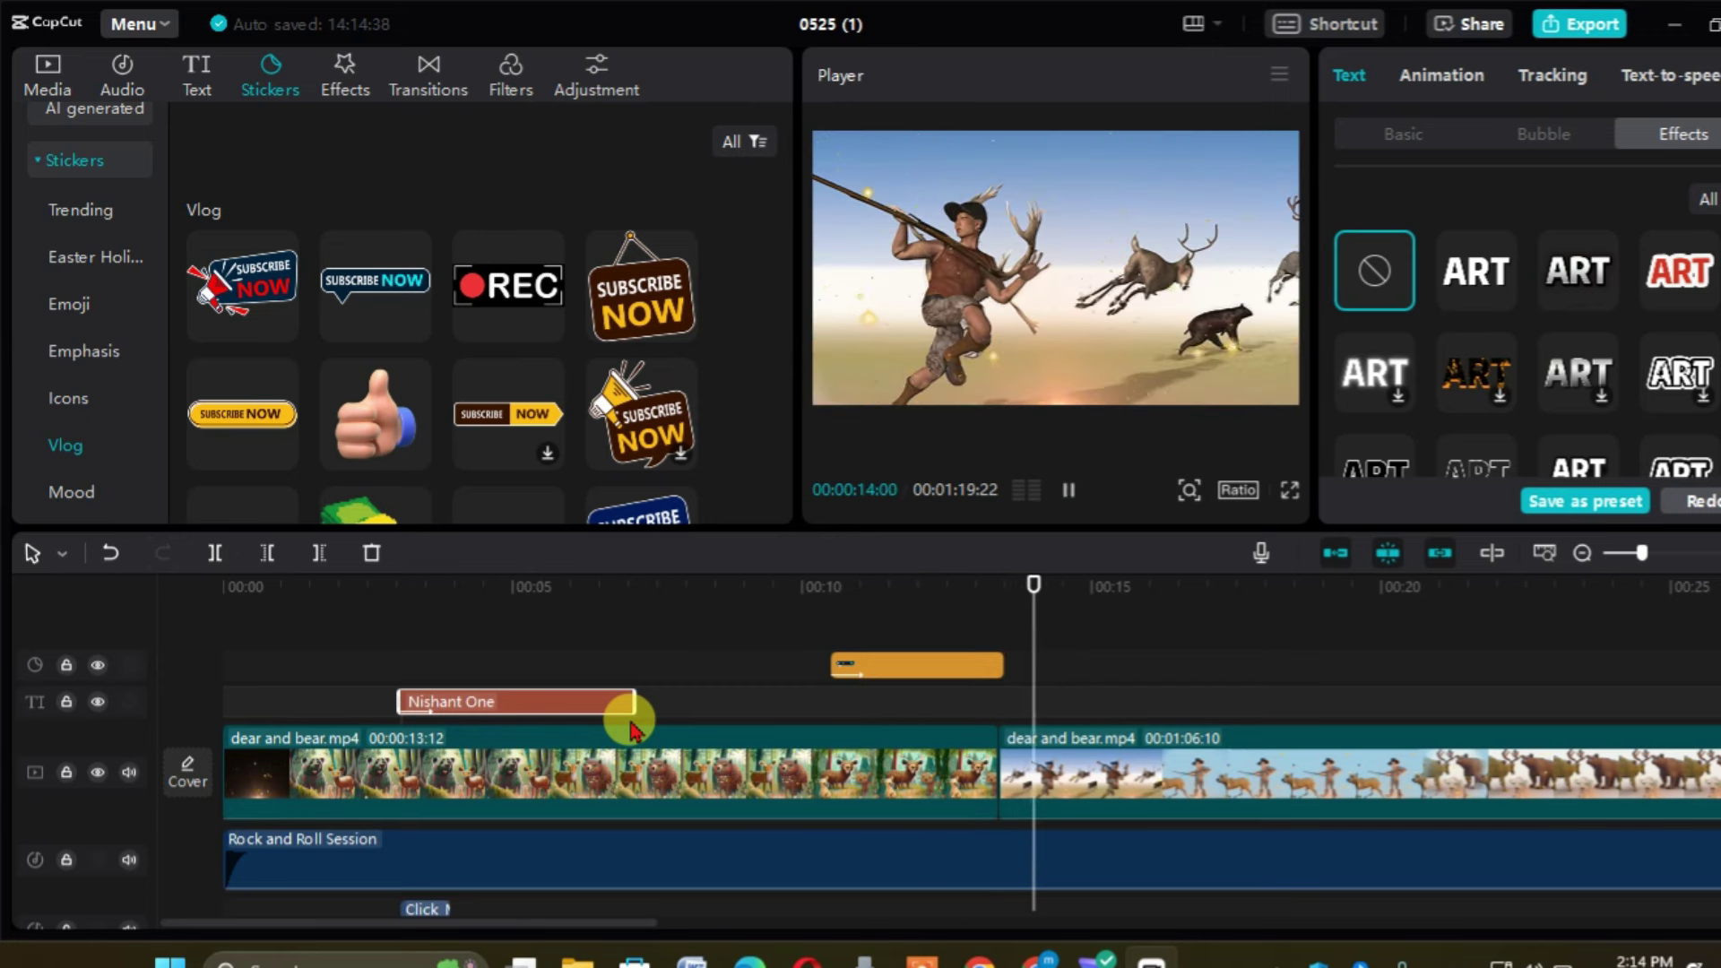
key("space")
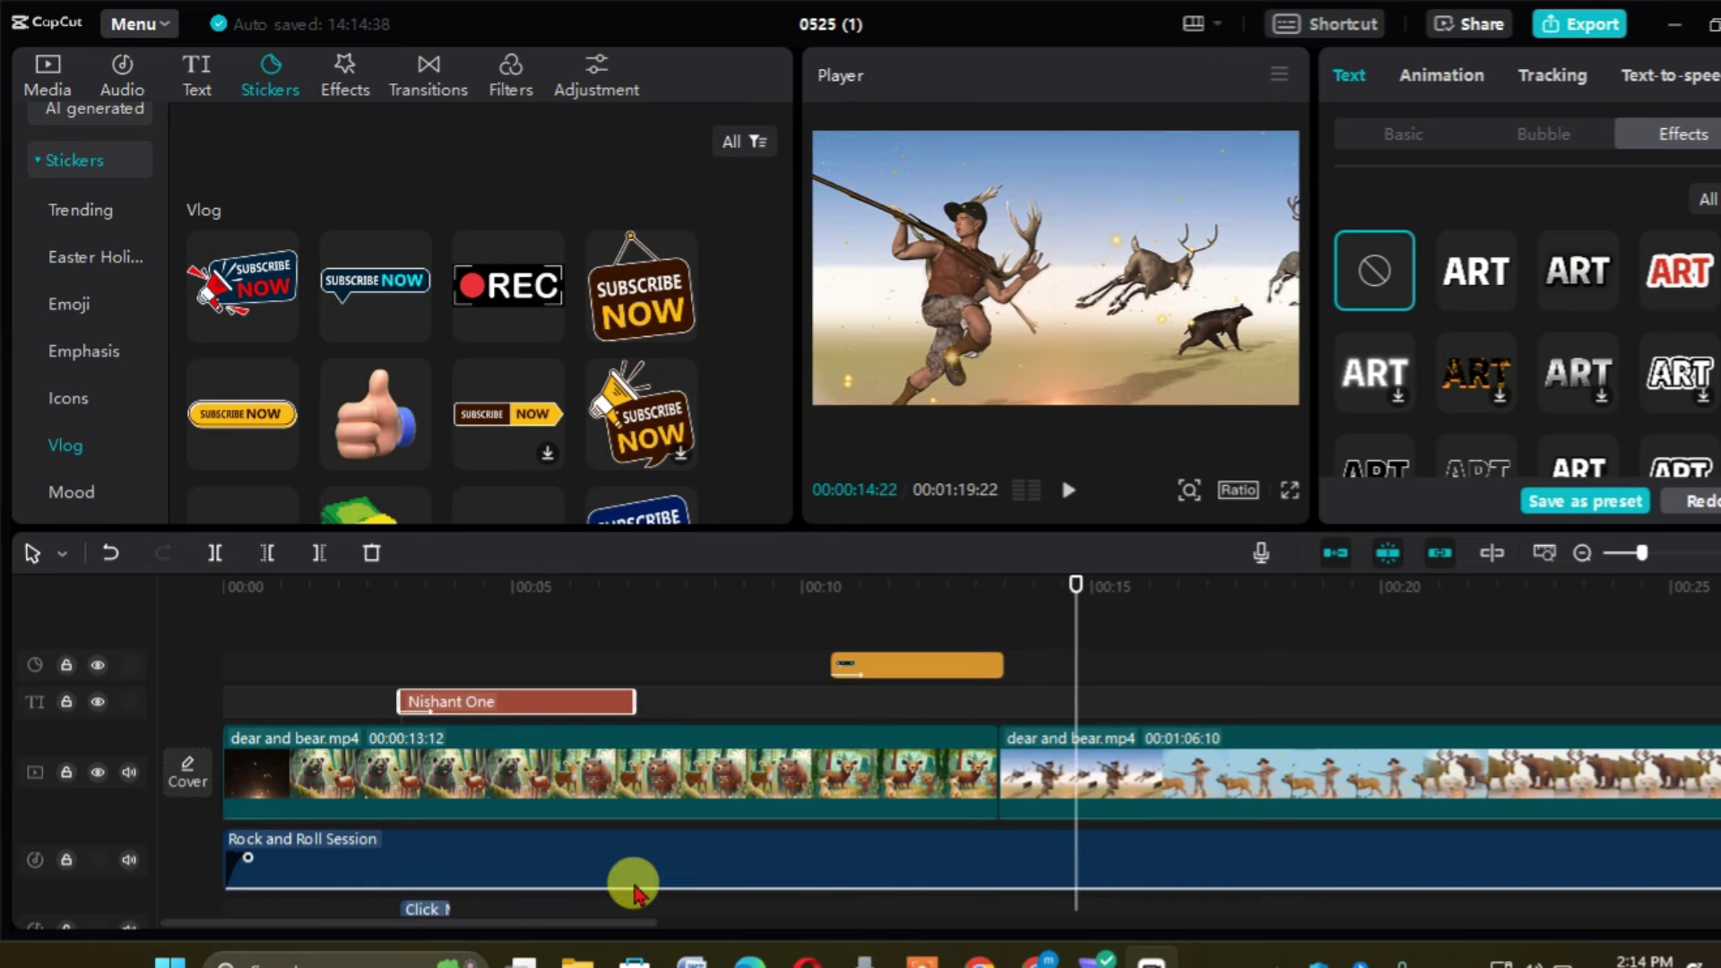
left_click_drag(615, 928, 788, 901)
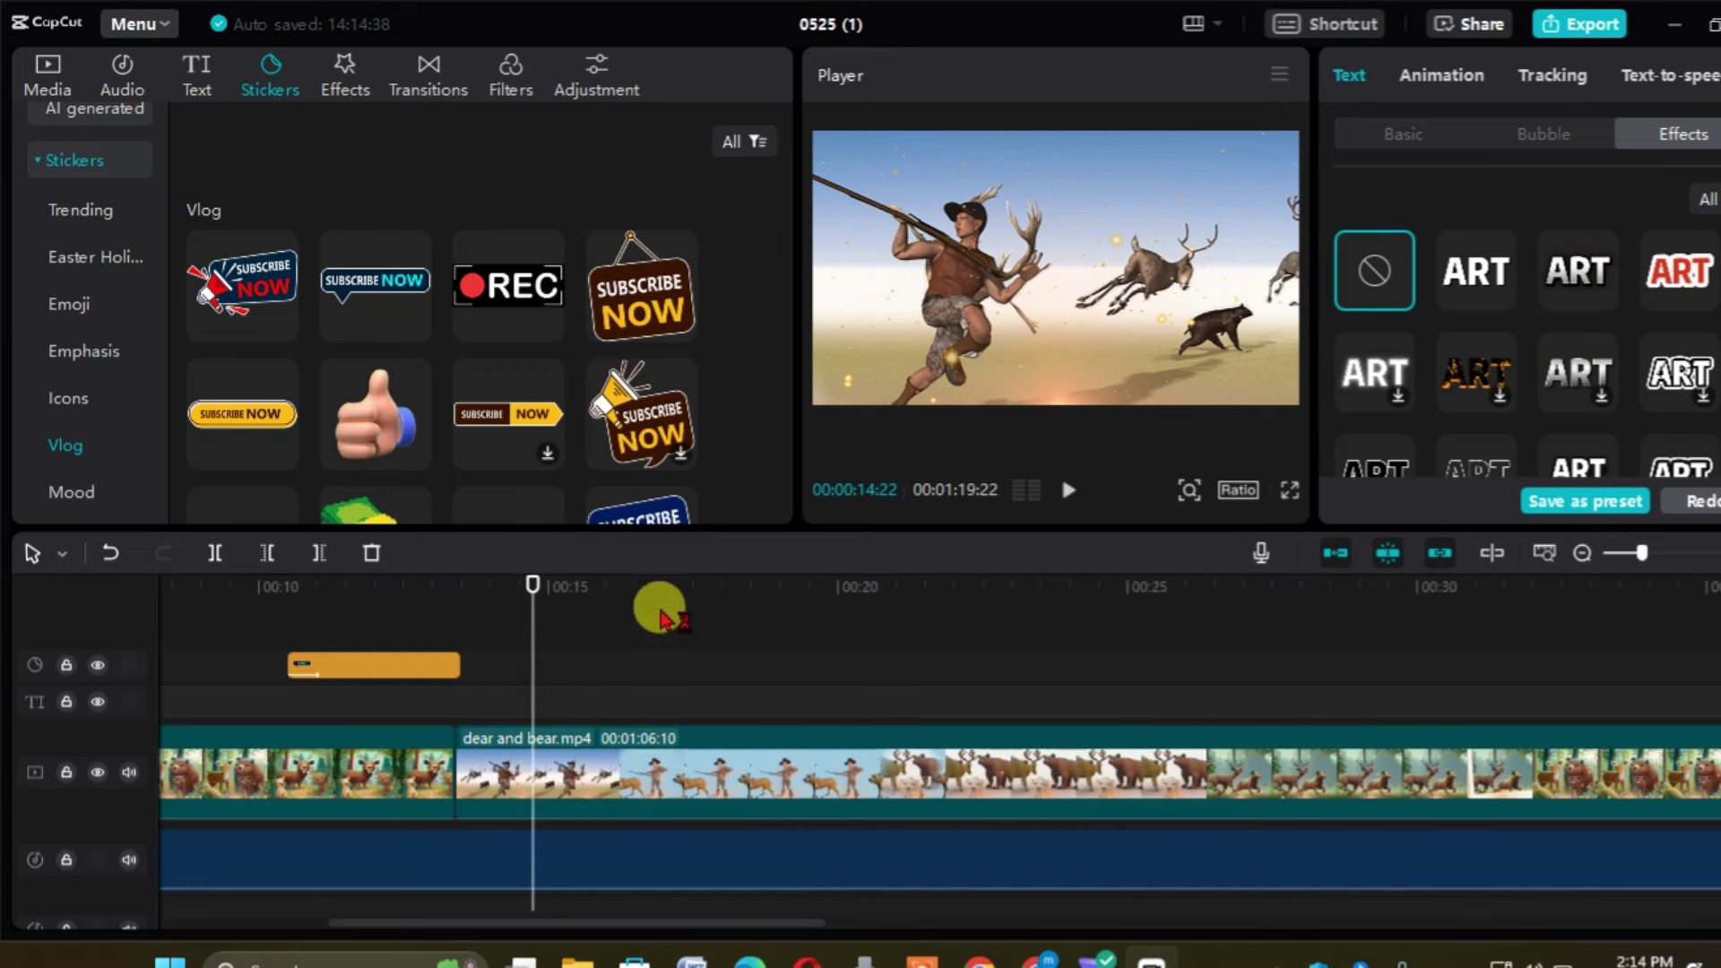
key("space")
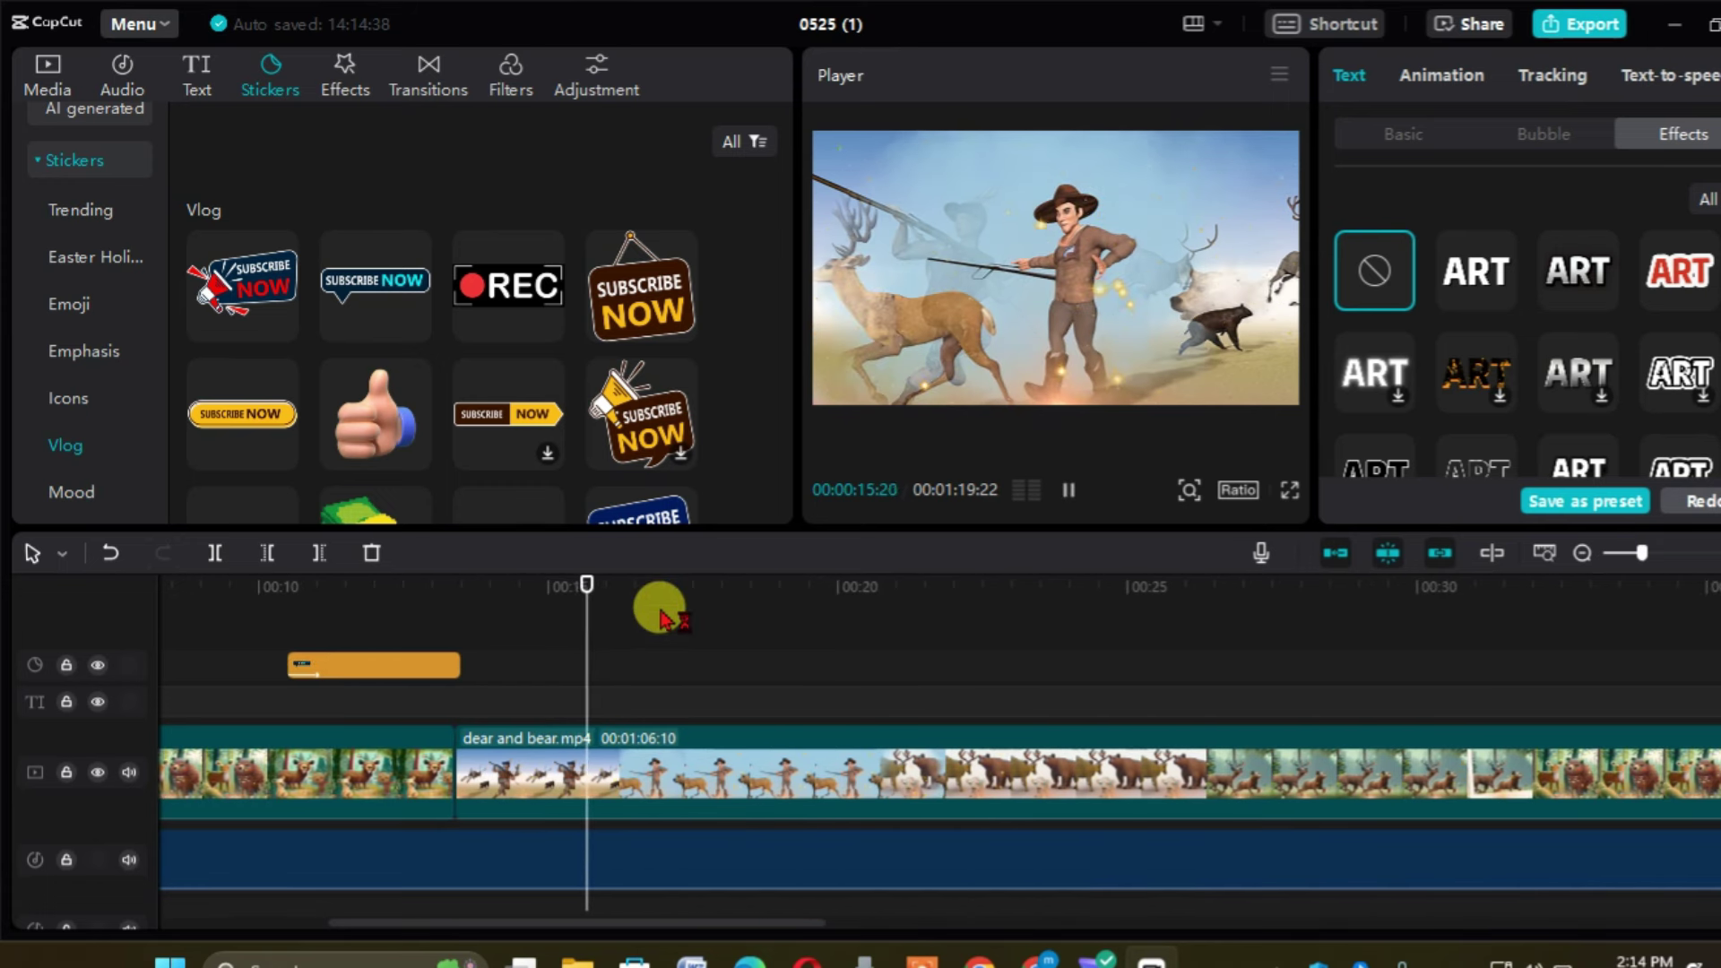
key("space")
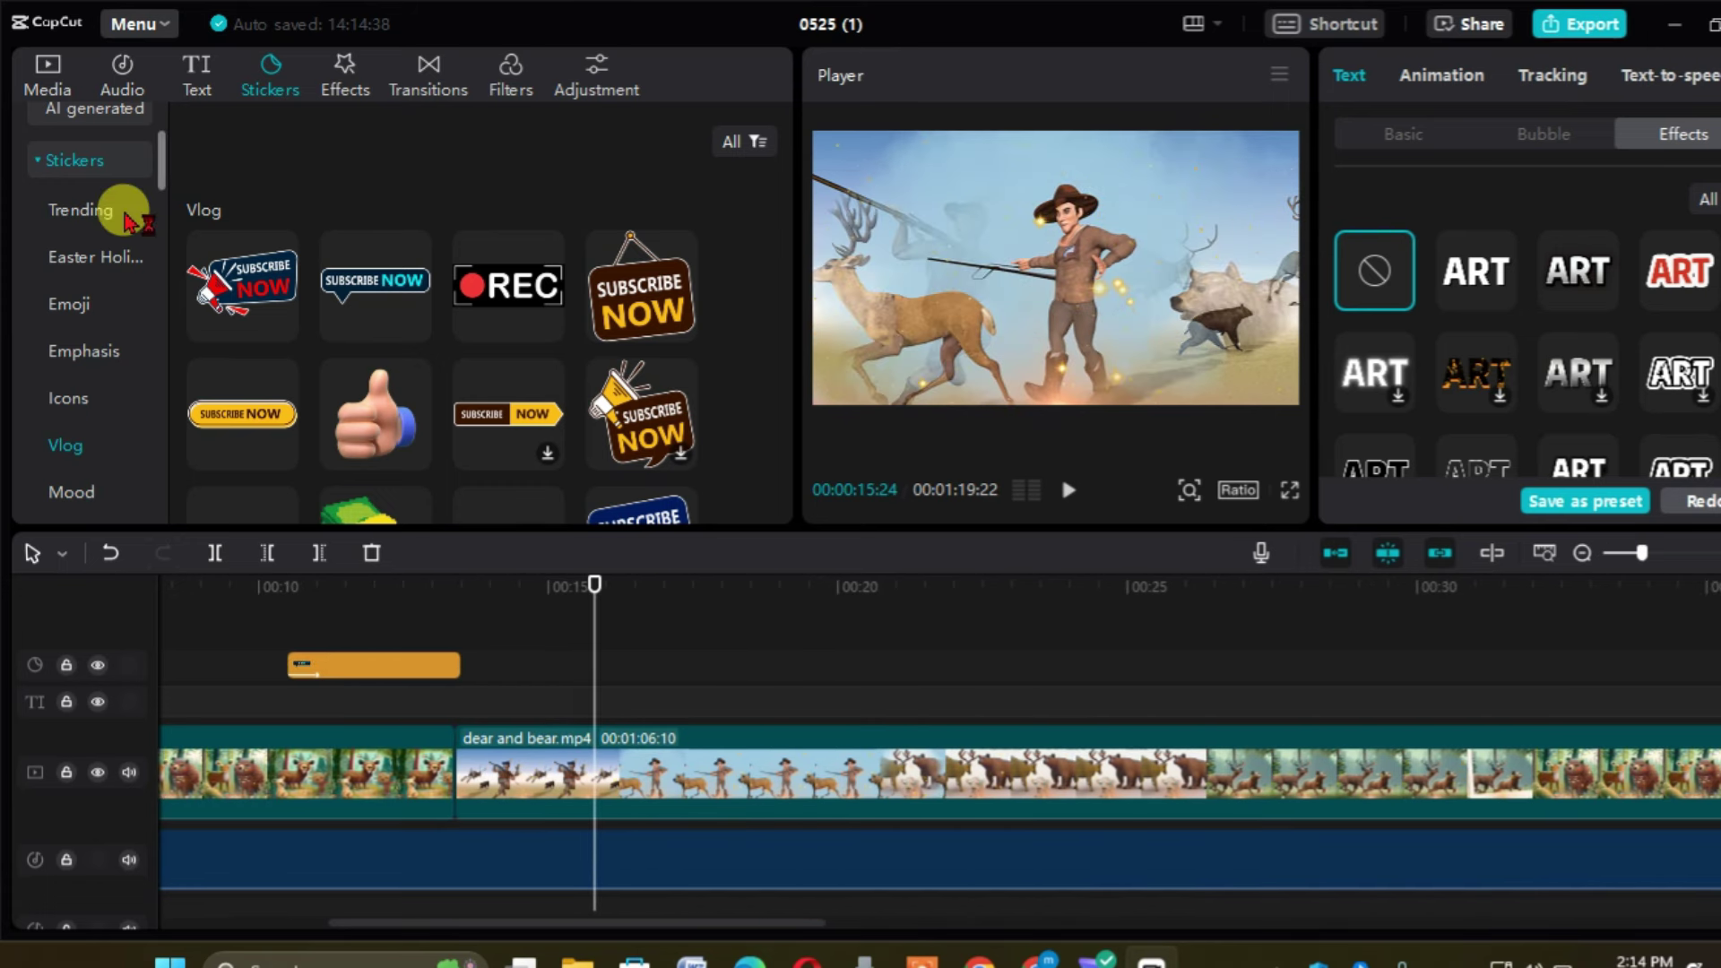
- Import background-2132910_1280.jpg from Downloads and place it on a new track above the video, starting at 00:00:15:24
left_click(45, 70)
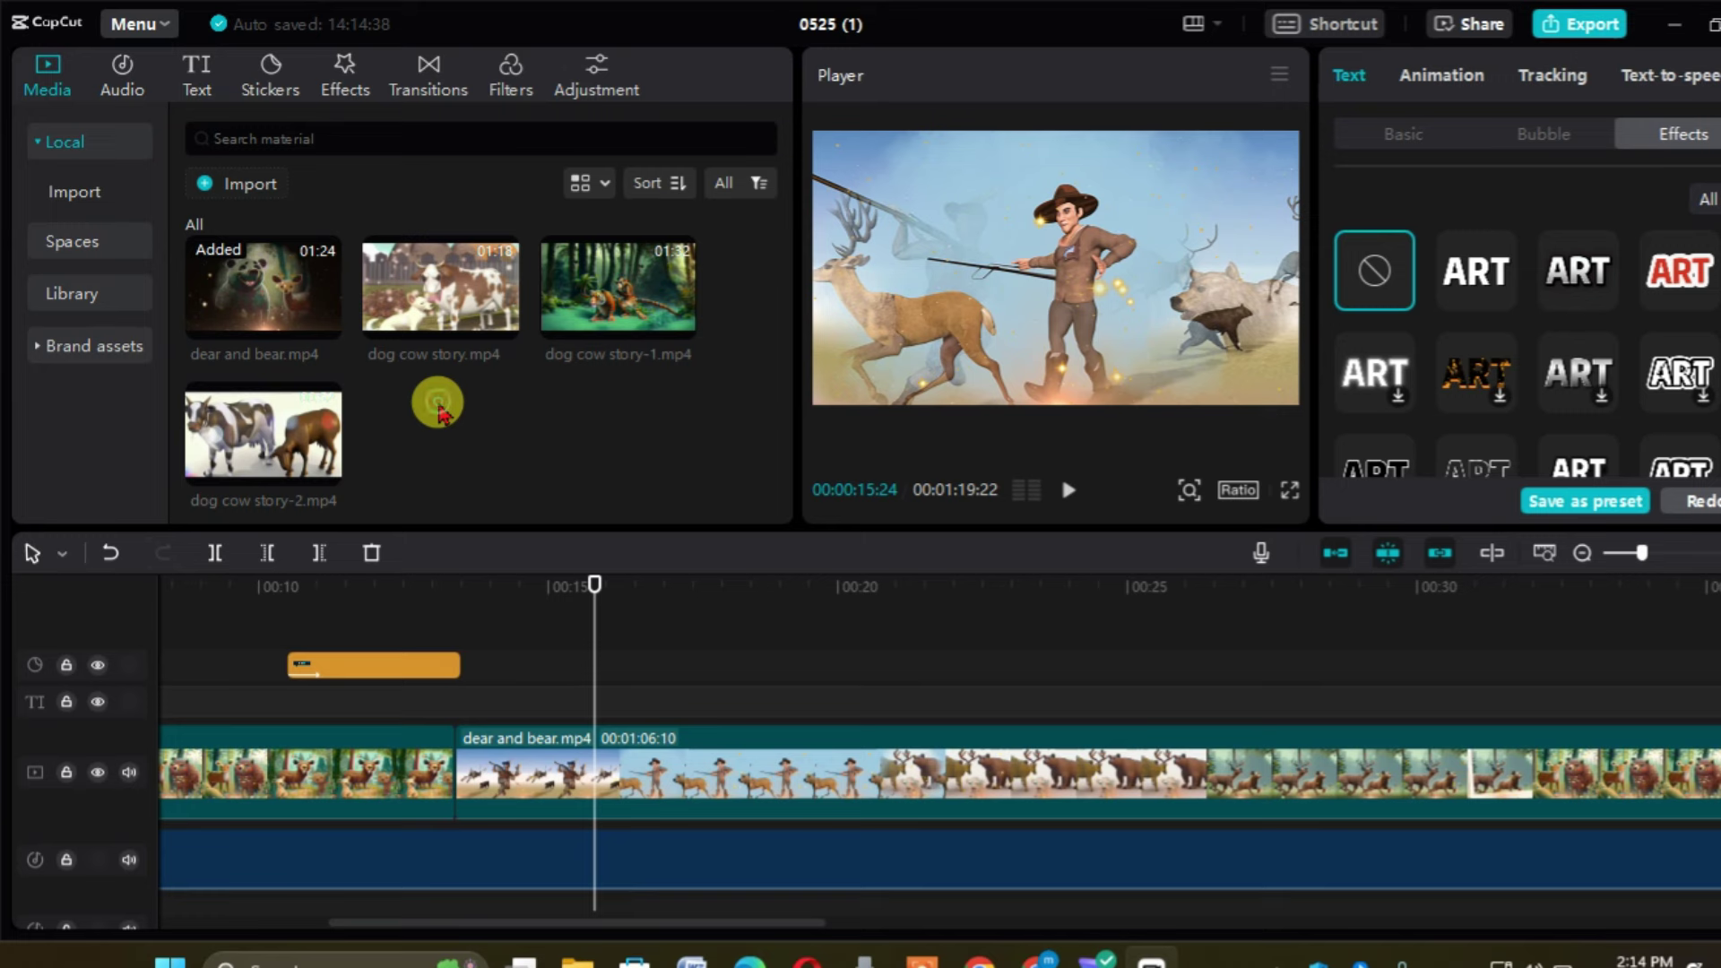
left_click(257, 184)
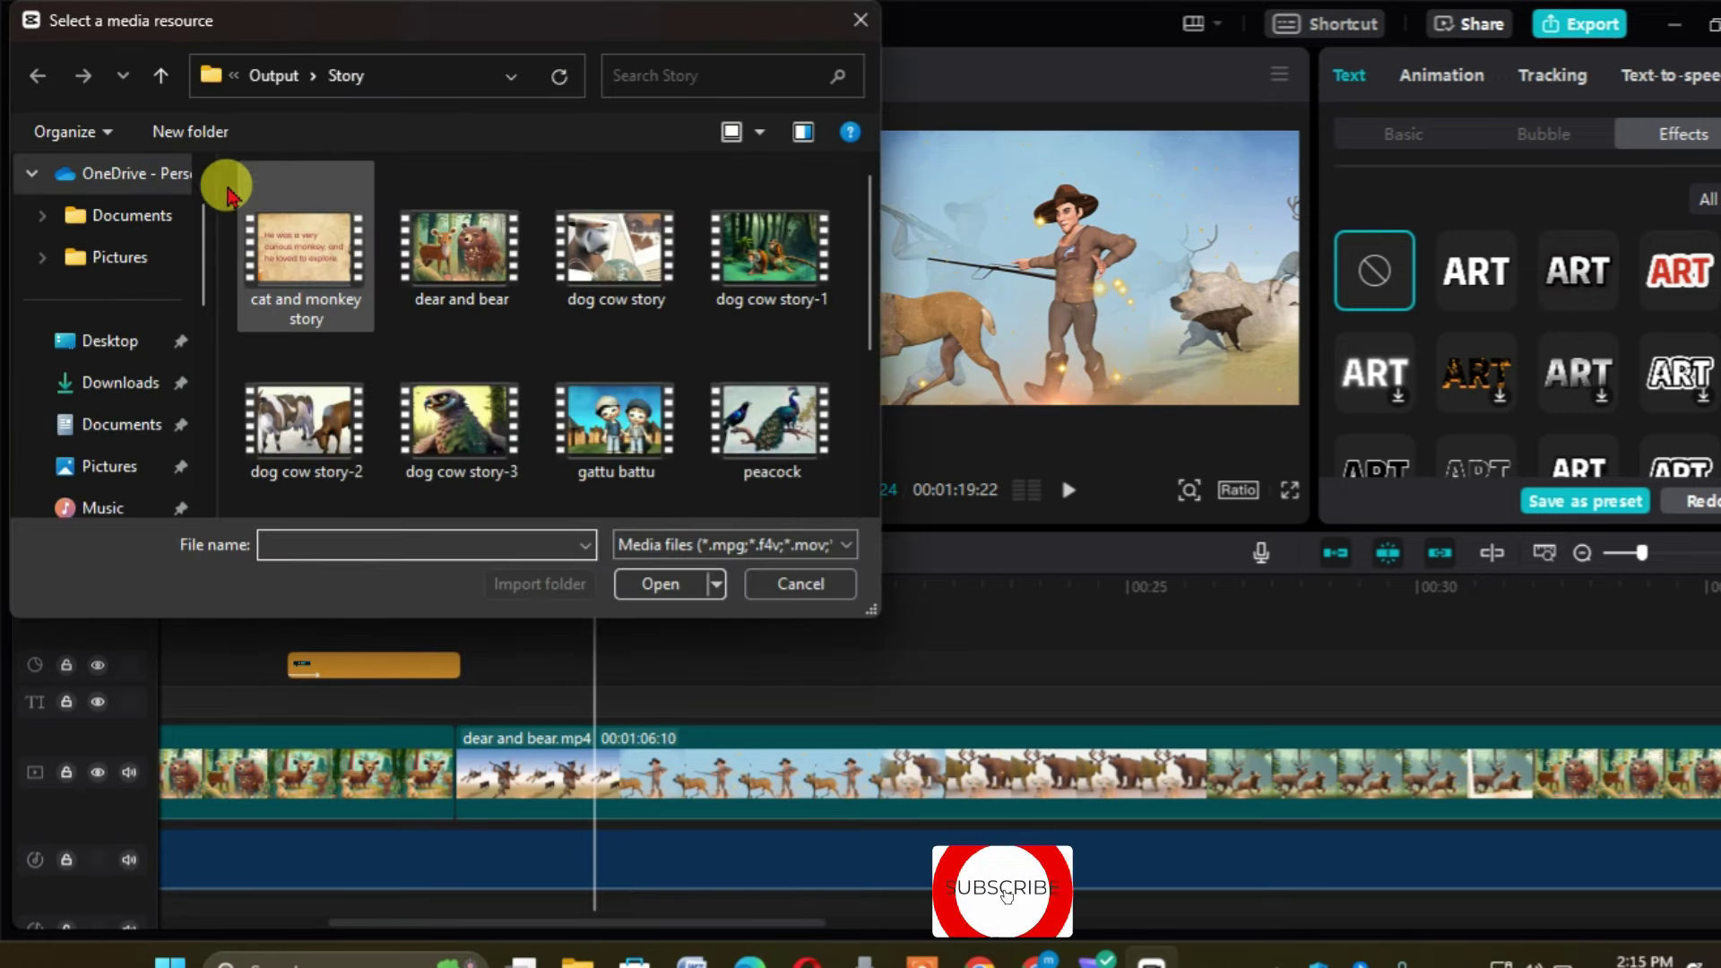
left_click(123, 383)
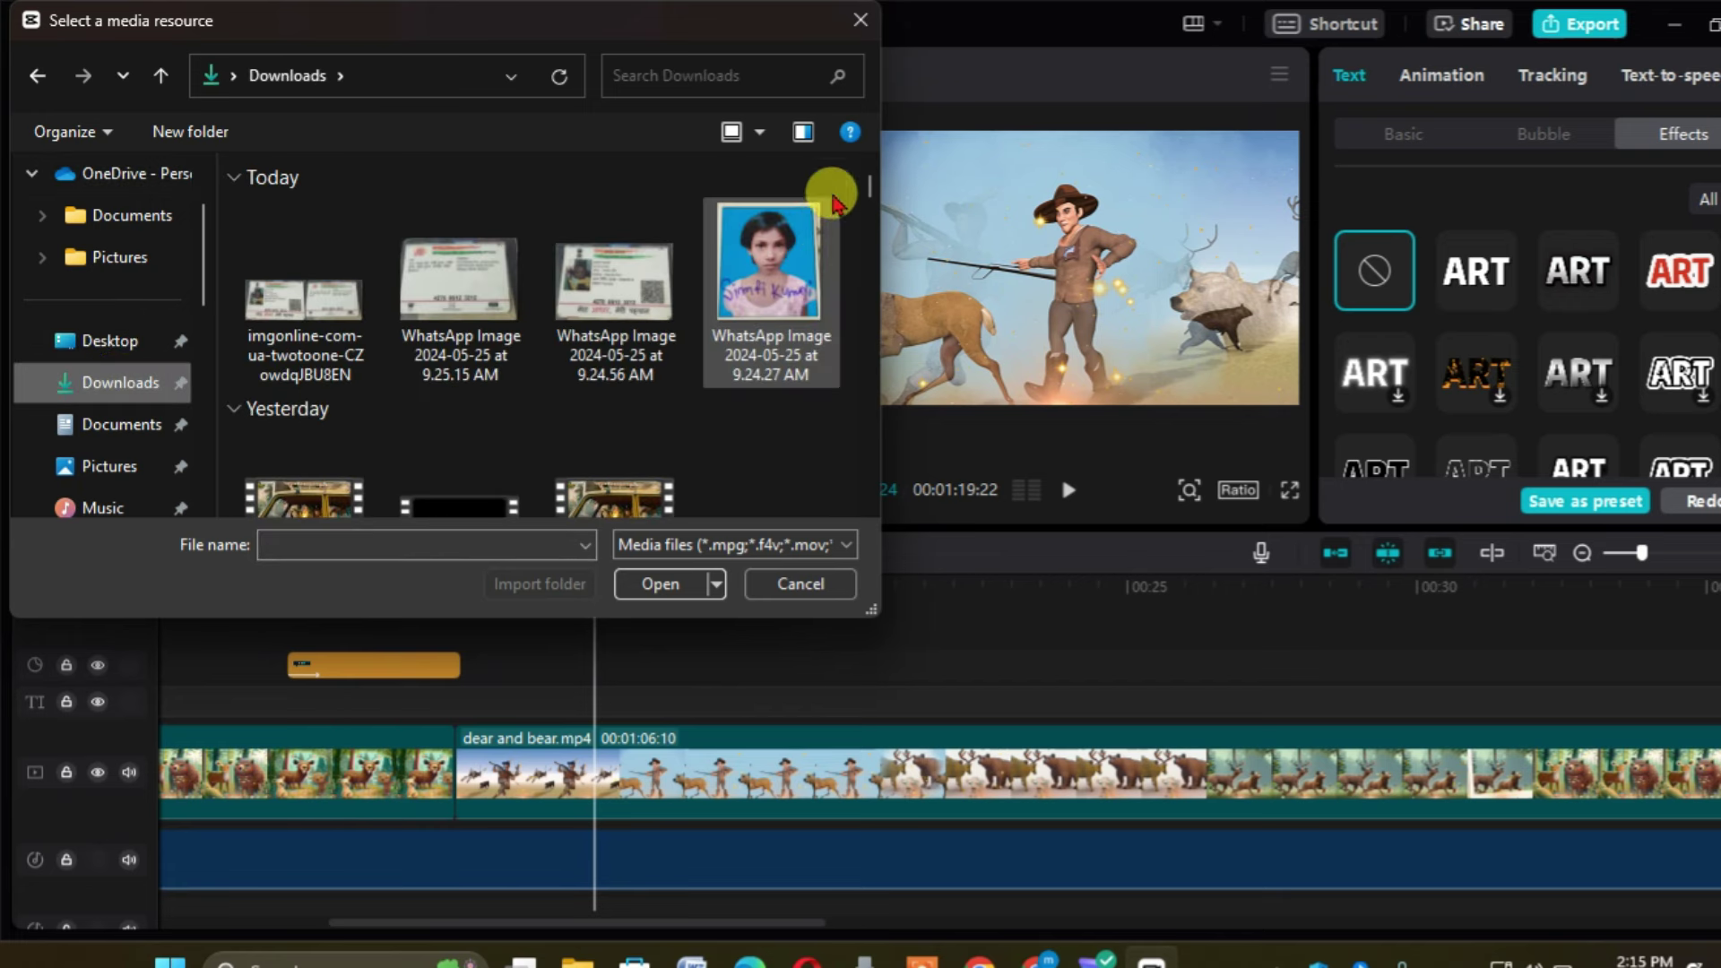
left_click_drag(869, 180, 874, 204)
scroll(874, 204, "down", 5)
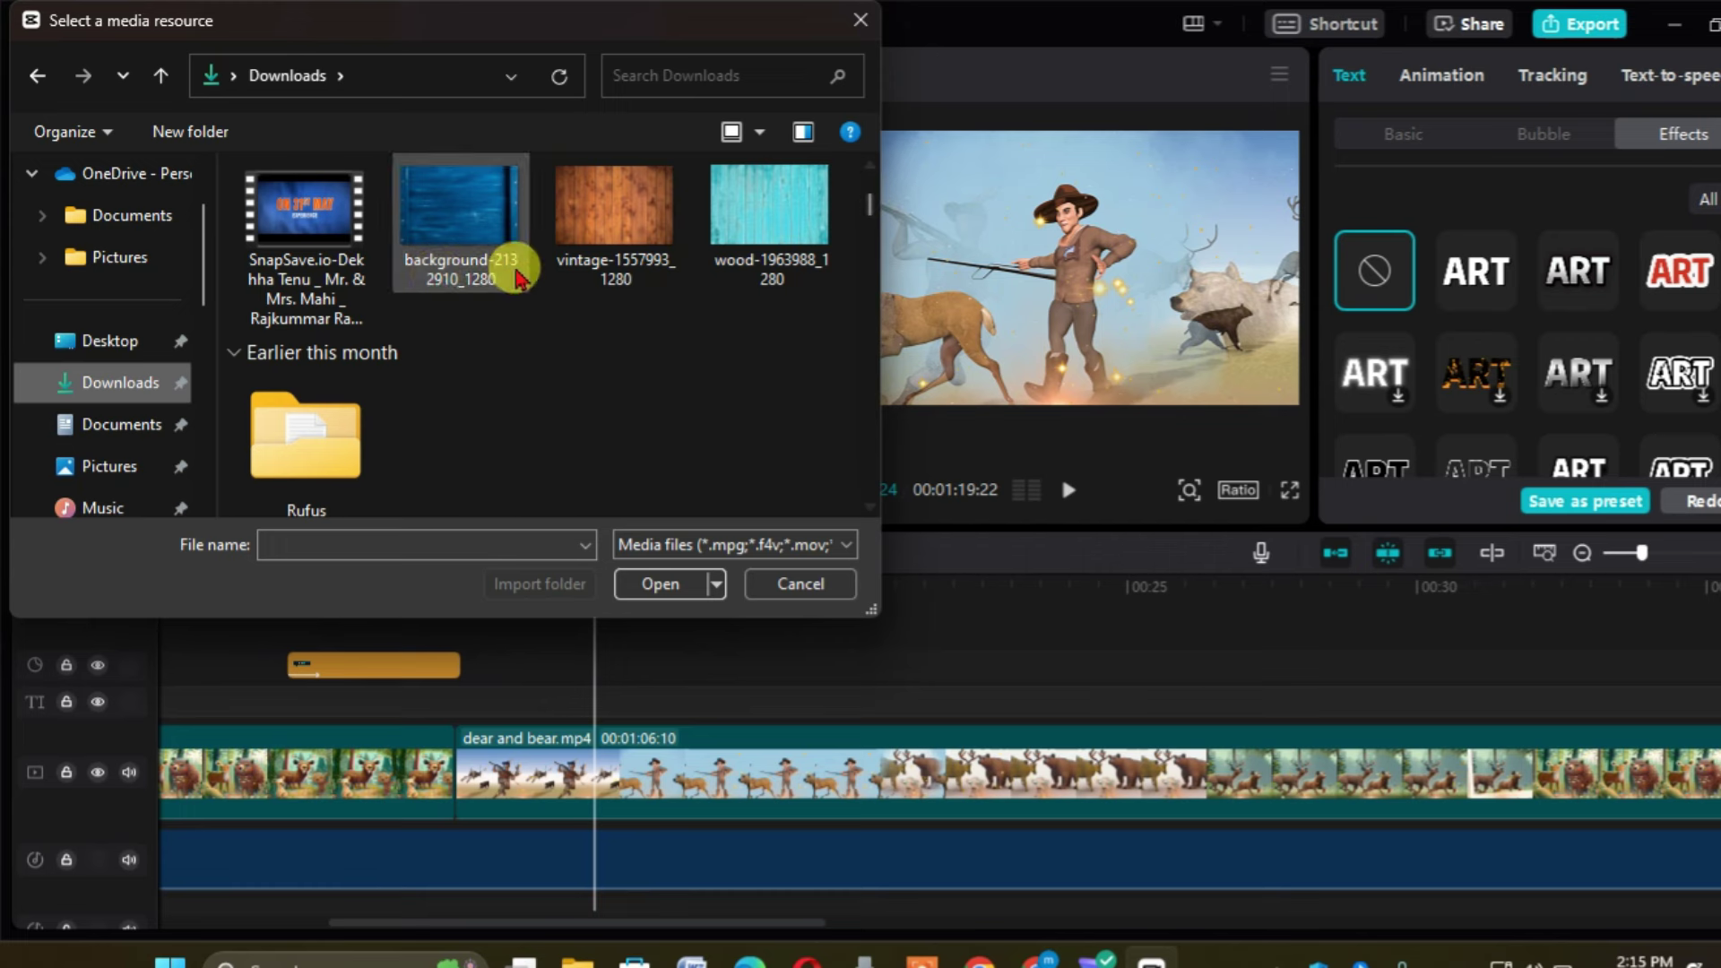
double_click(460, 269)
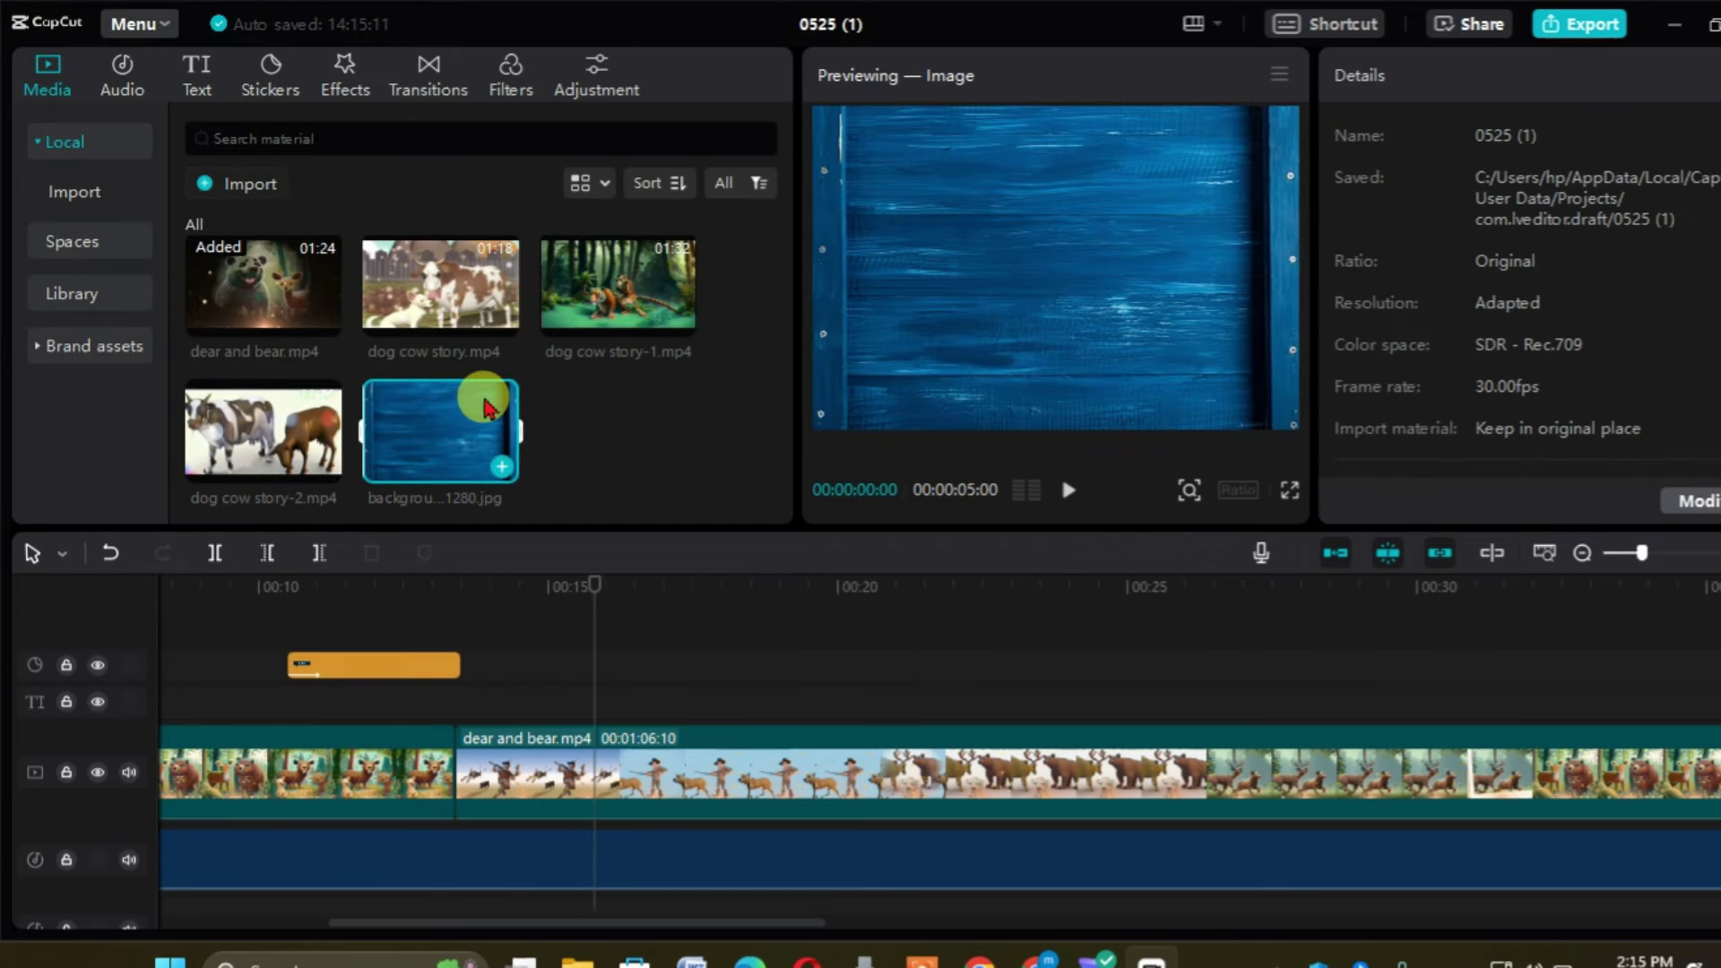
left_click_drag(429, 420, 597, 713)
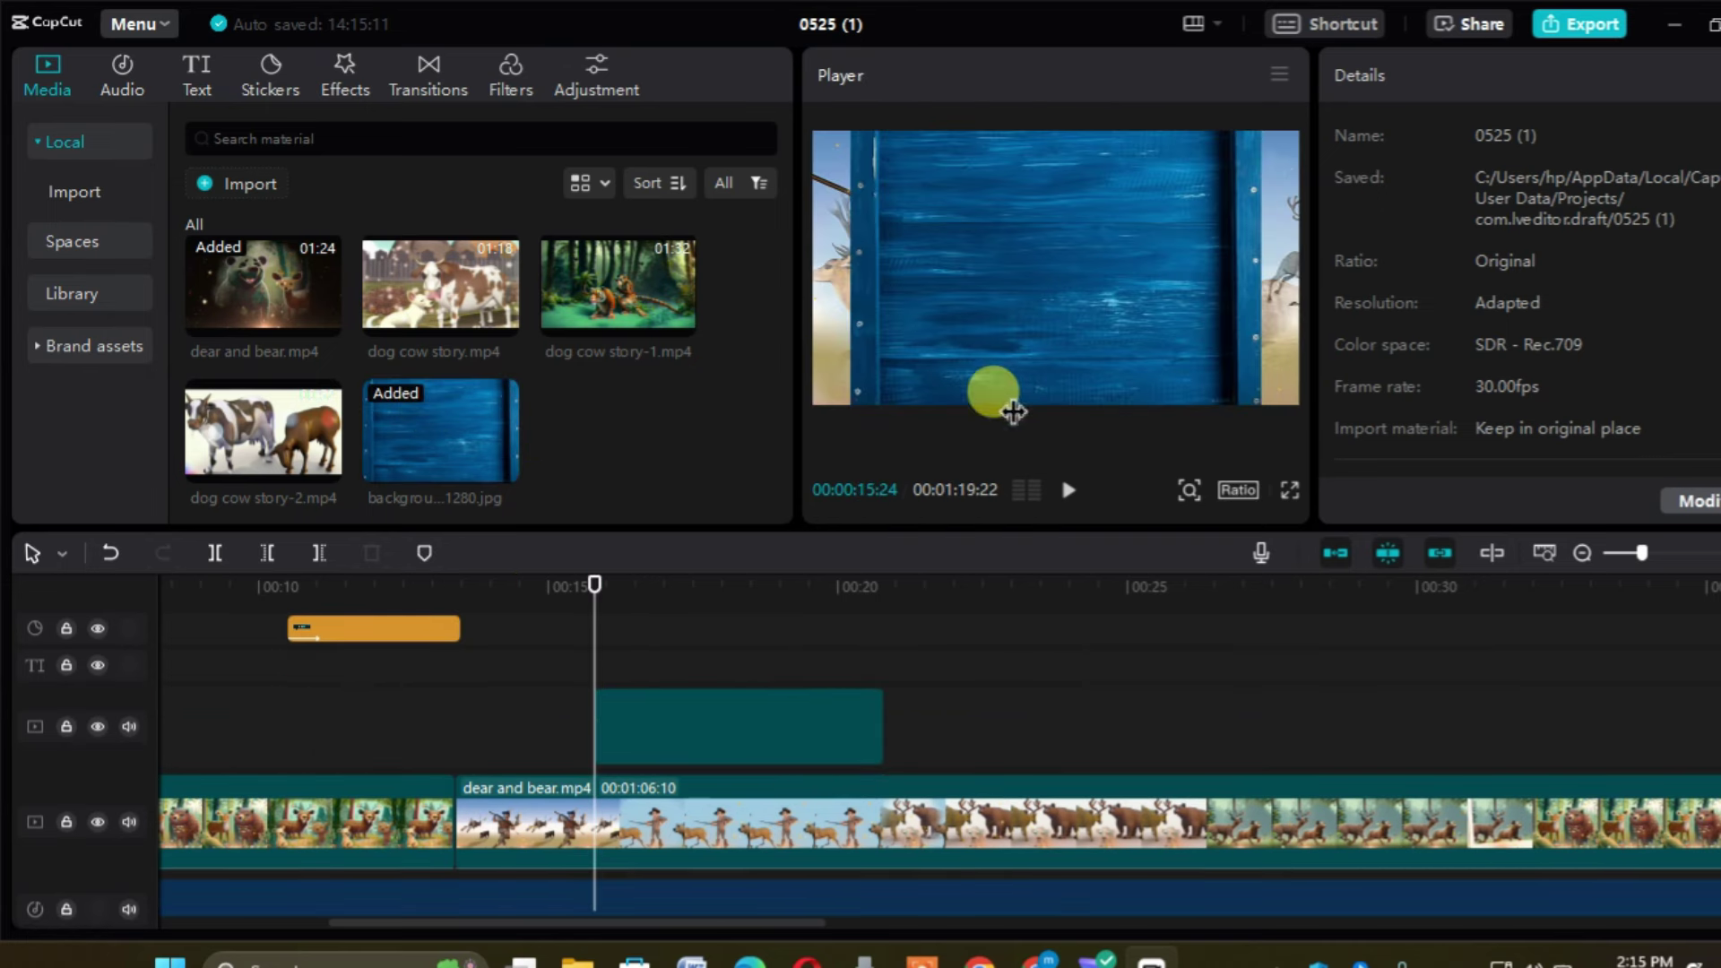
- Scale the blue wood image to 44% in the frame's lower-right area at about X 993, Y -545, and apply the Fade In entrance animation
left_click(1029, 293)
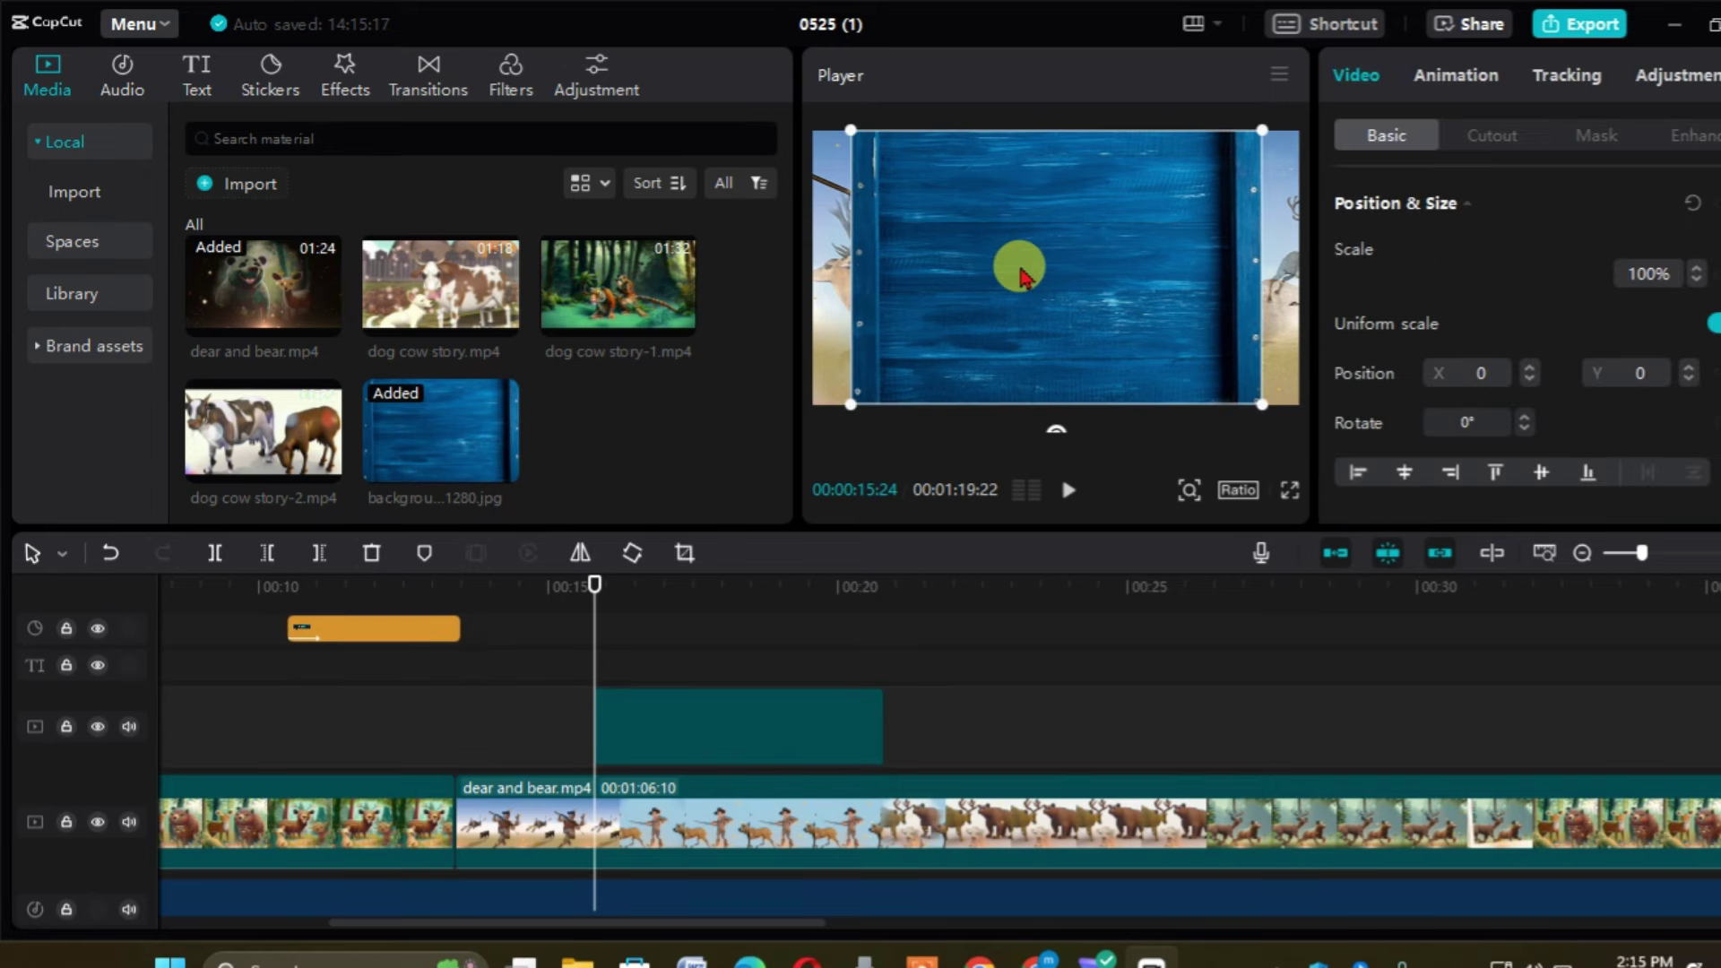
left_click_drag(1264, 396, 1163, 342)
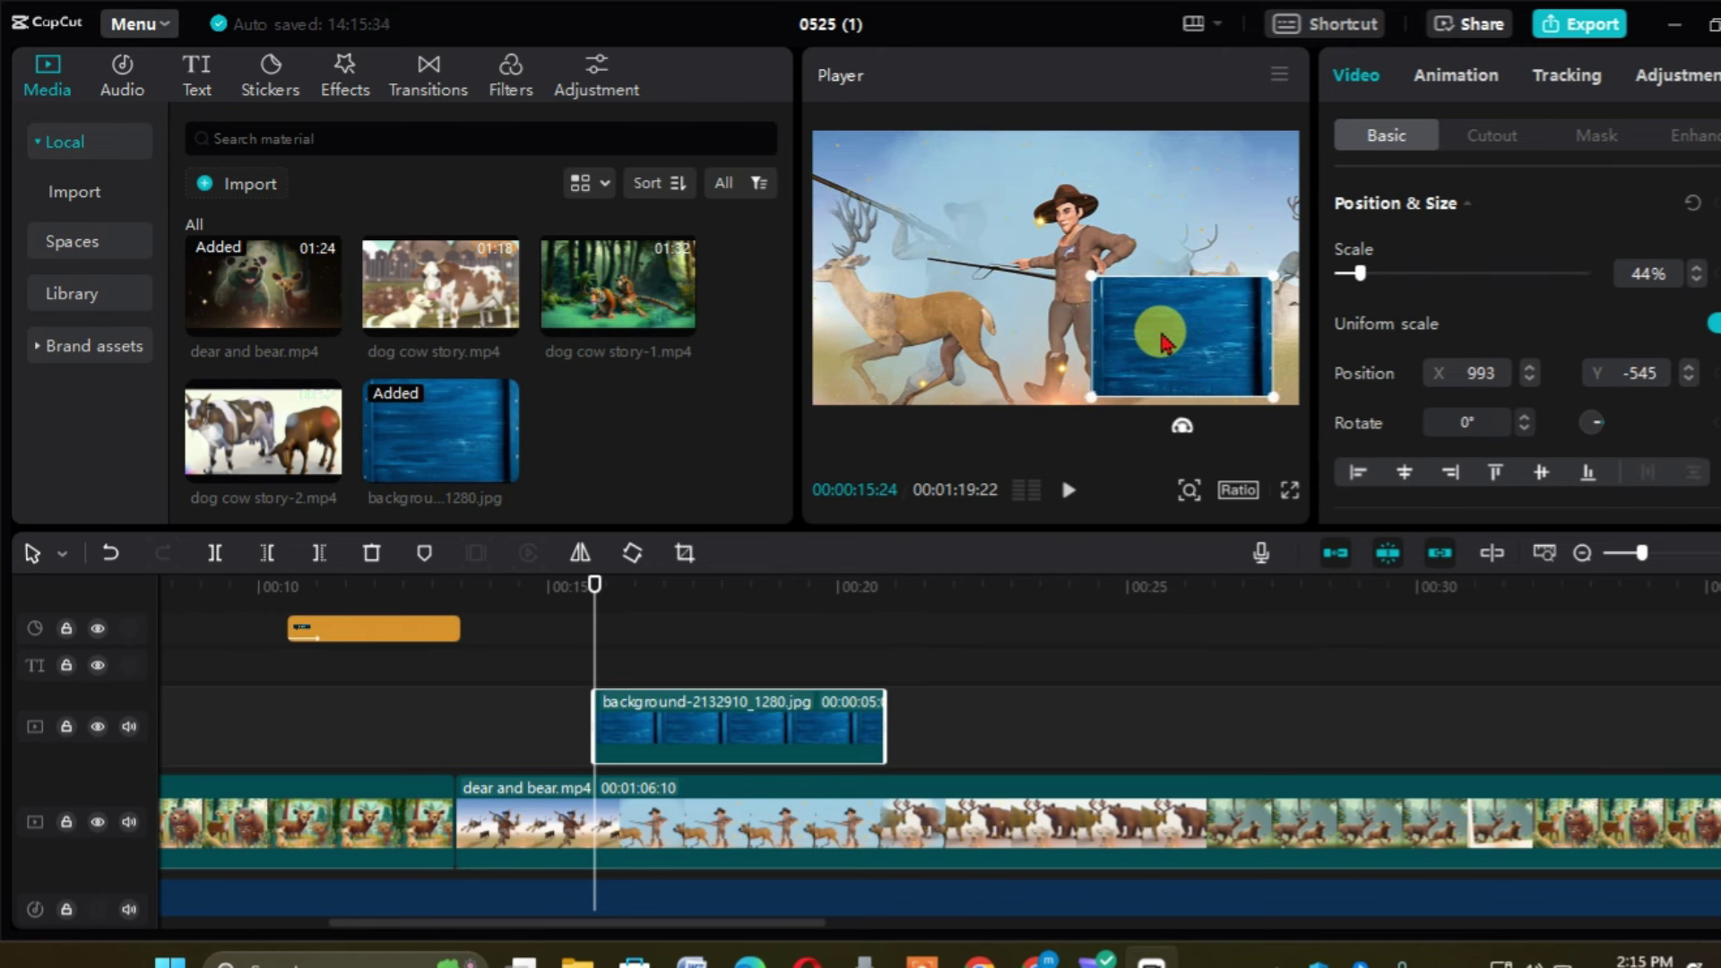
left_click(1485, 79)
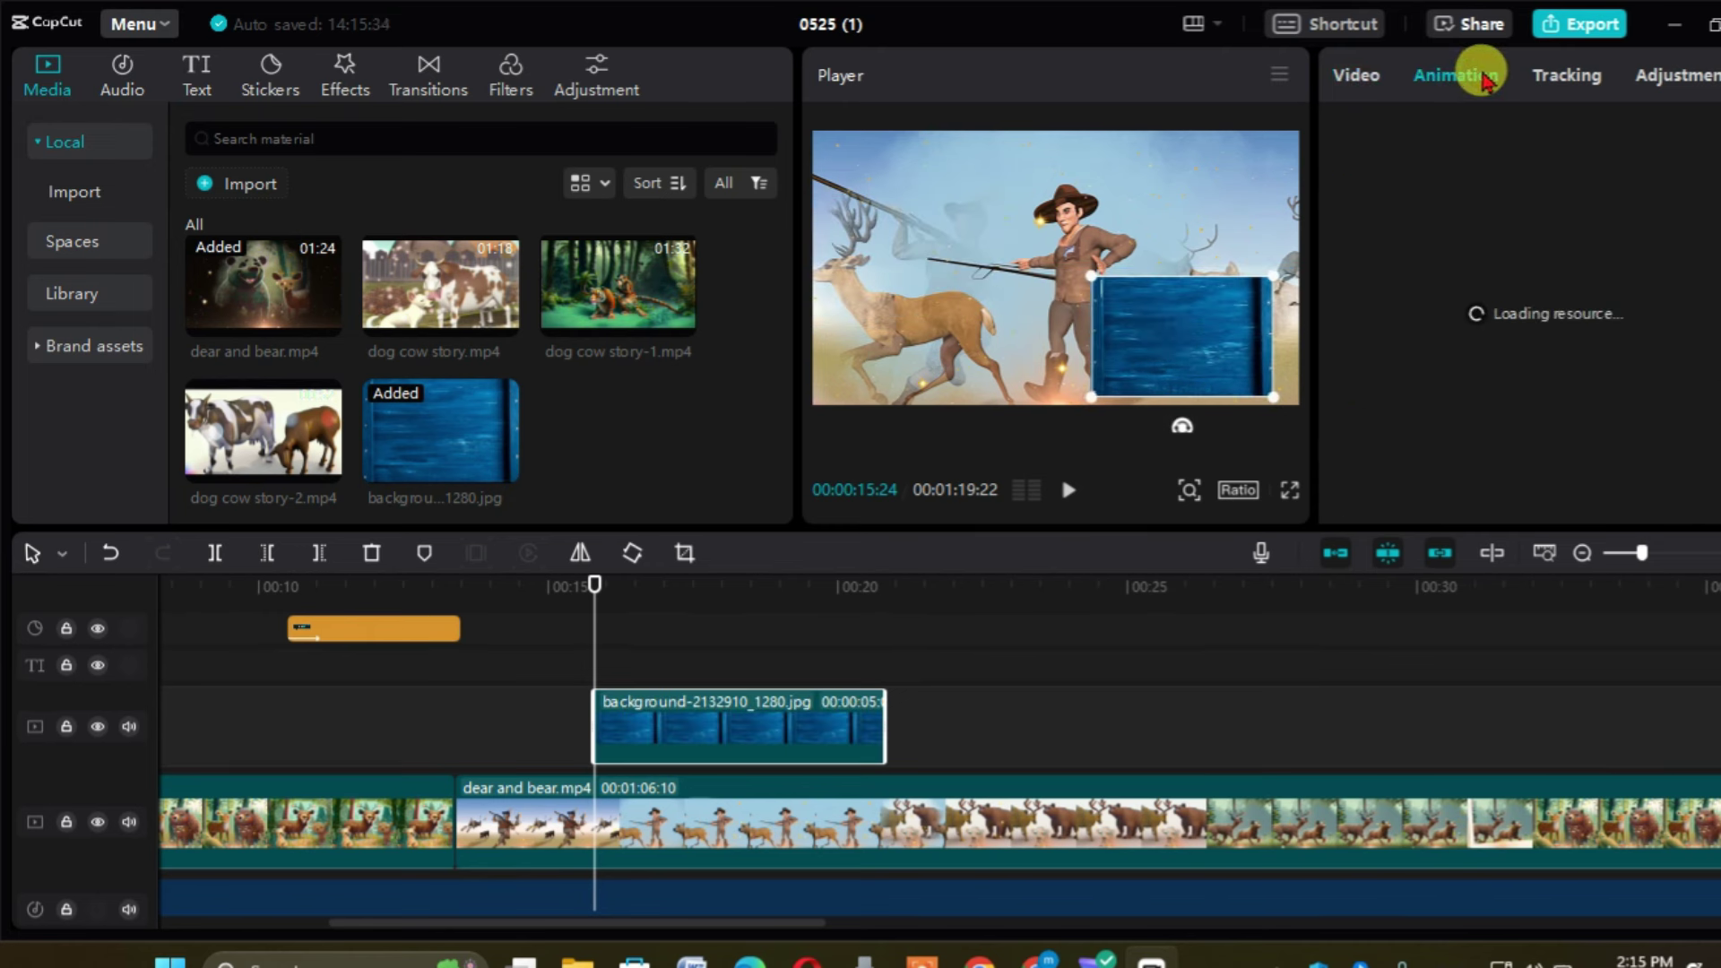
left_click(1473, 219)
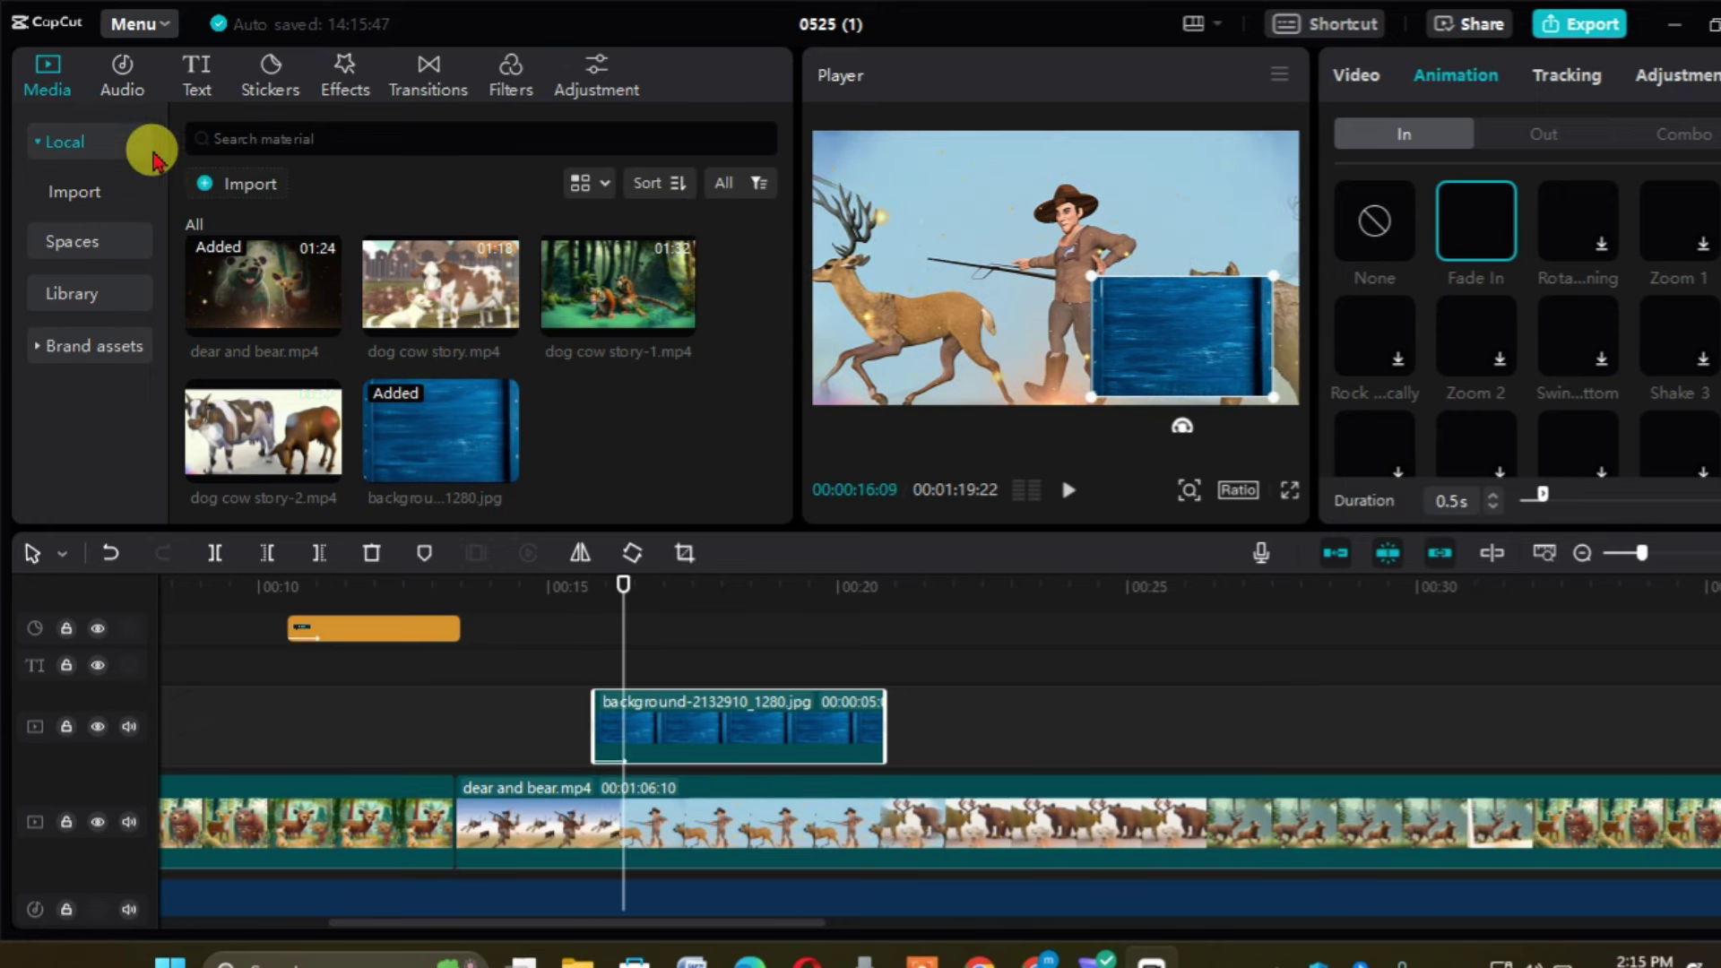
- Add the sound effect Click_Mouse_Click_02(864360) at 00:00:16:09 on the audio track below the music
left_click(120, 79)
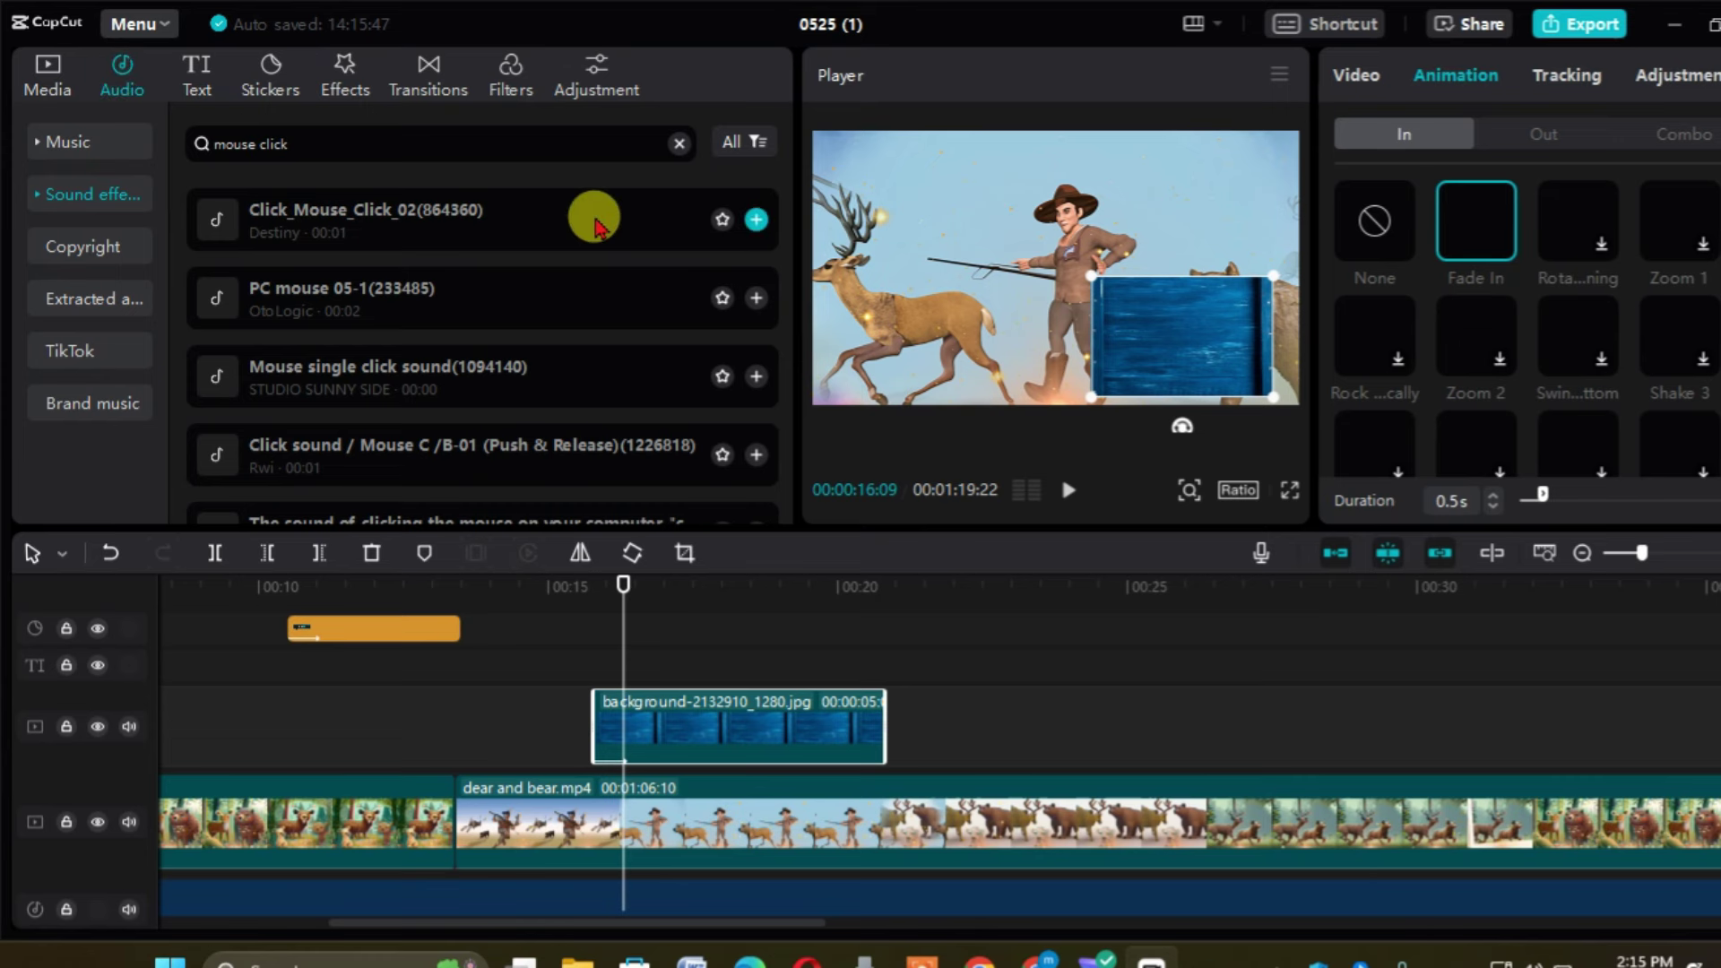
left_click_drag(594, 222, 332, 765)
left_click(629, 836)
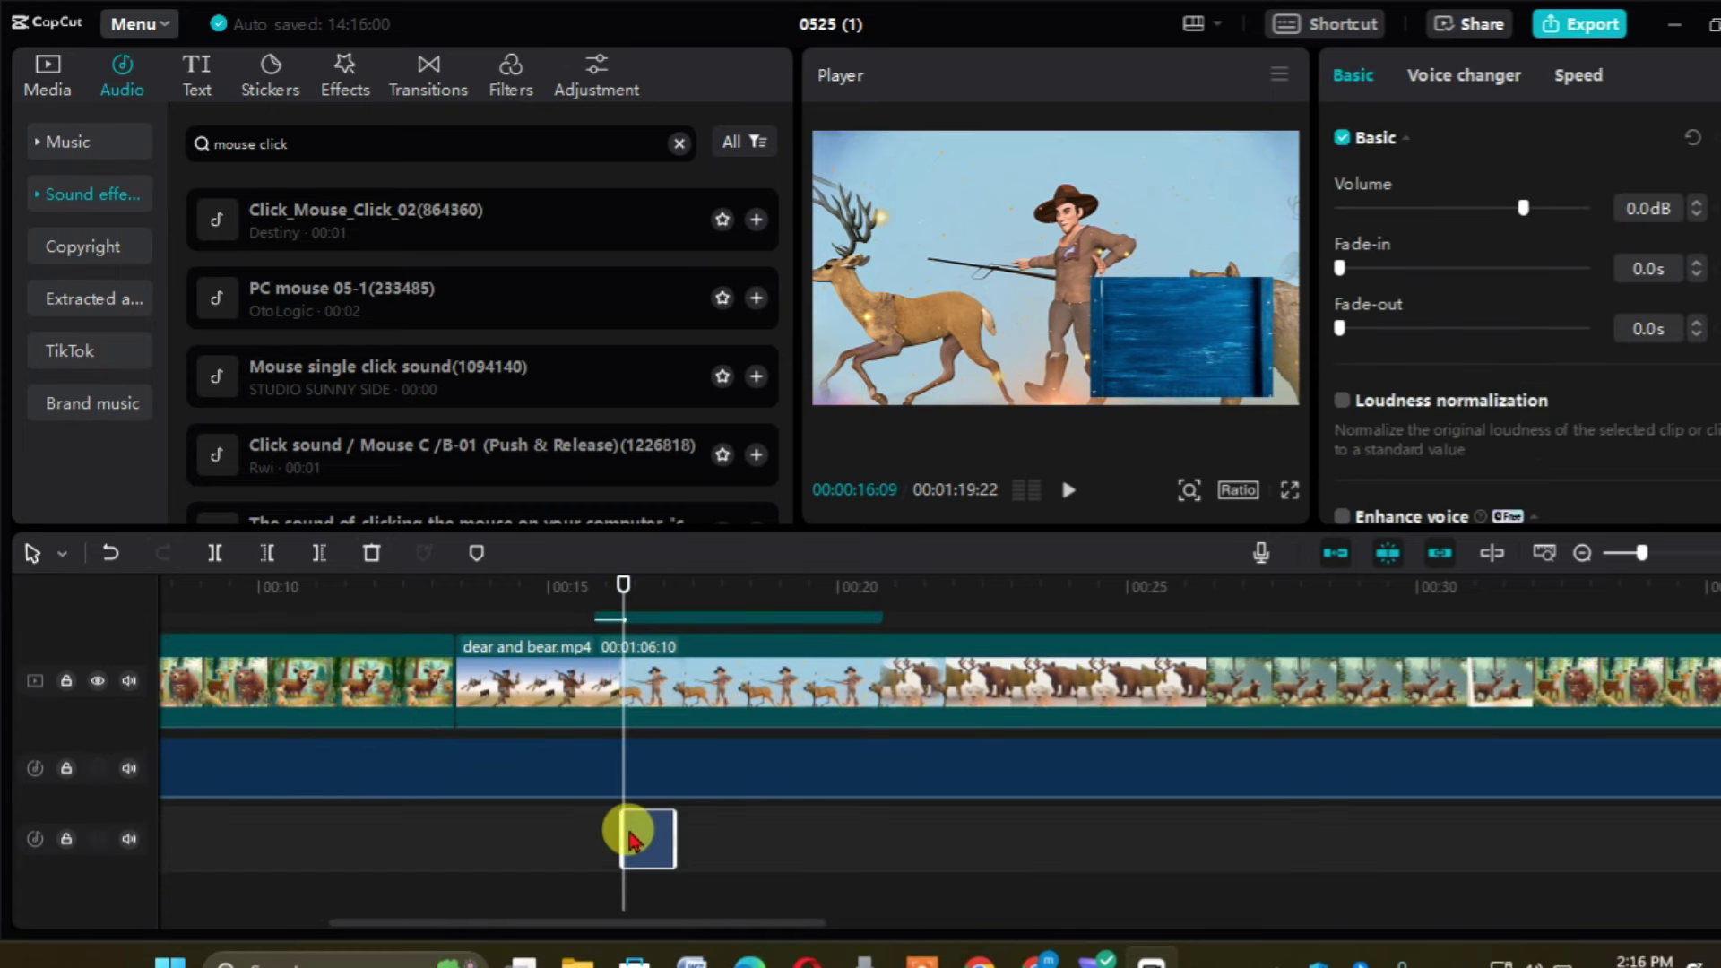
- Move the Click_Mouse_Click_02 sound effect so it starts with the blue wood image at 00:00:15:24
left_click(578, 583)
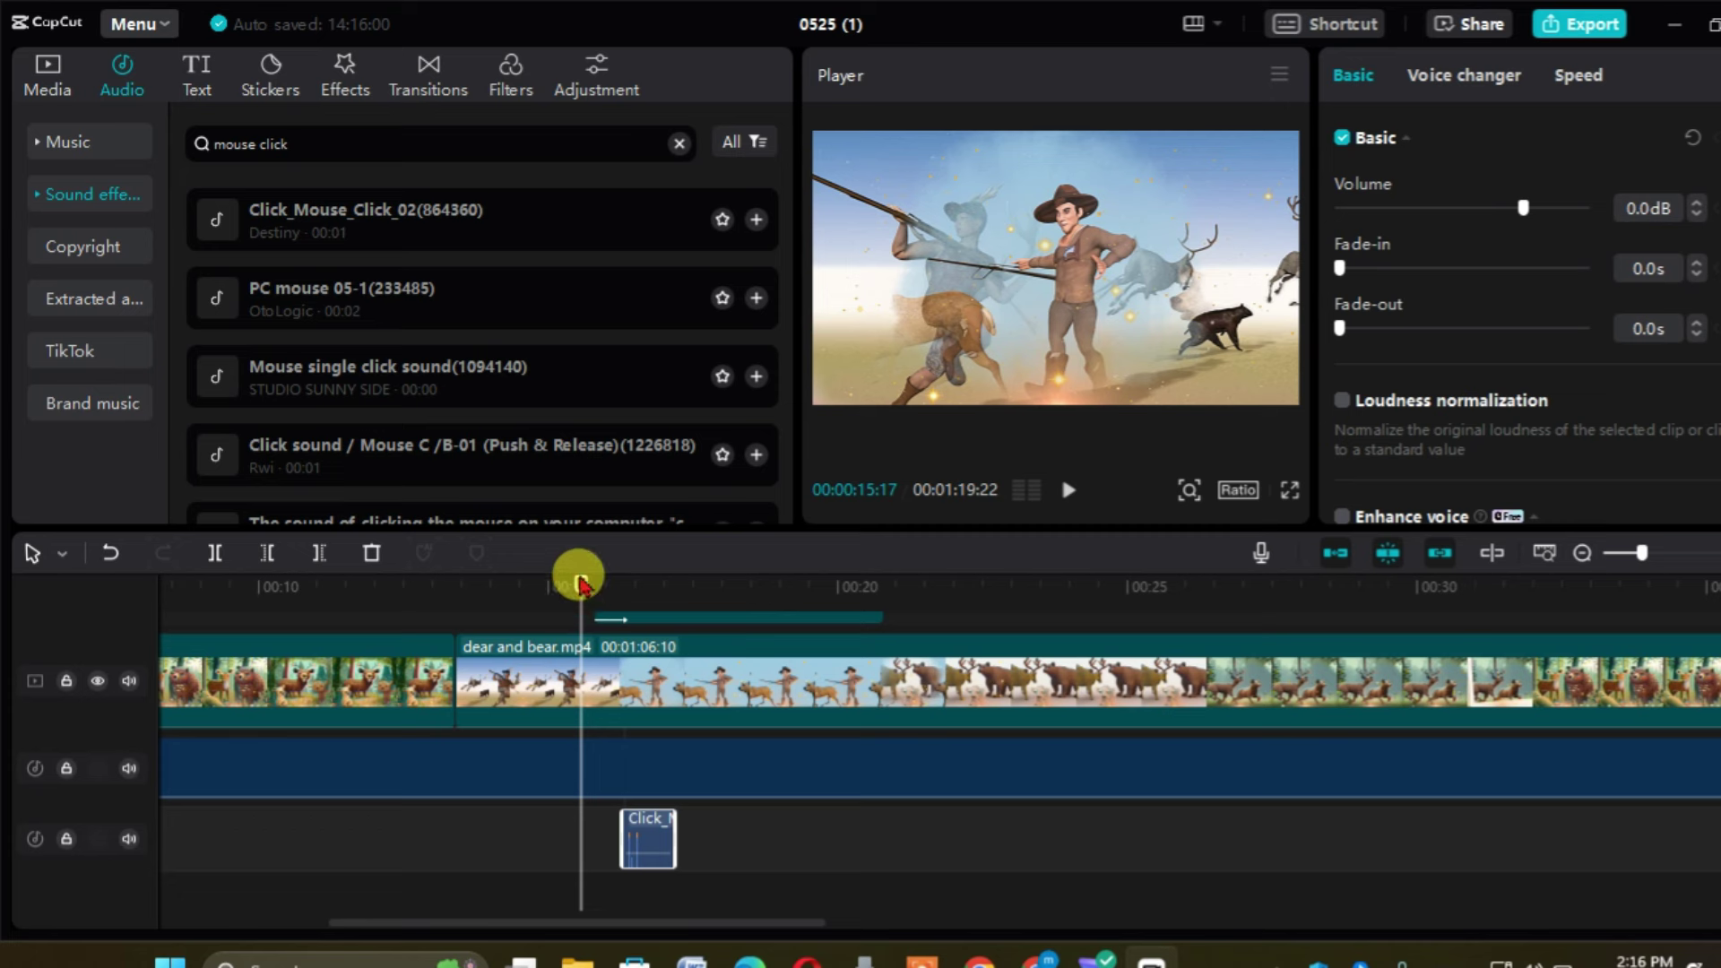
left_click_drag(578, 583, 599, 599)
left_click(646, 830)
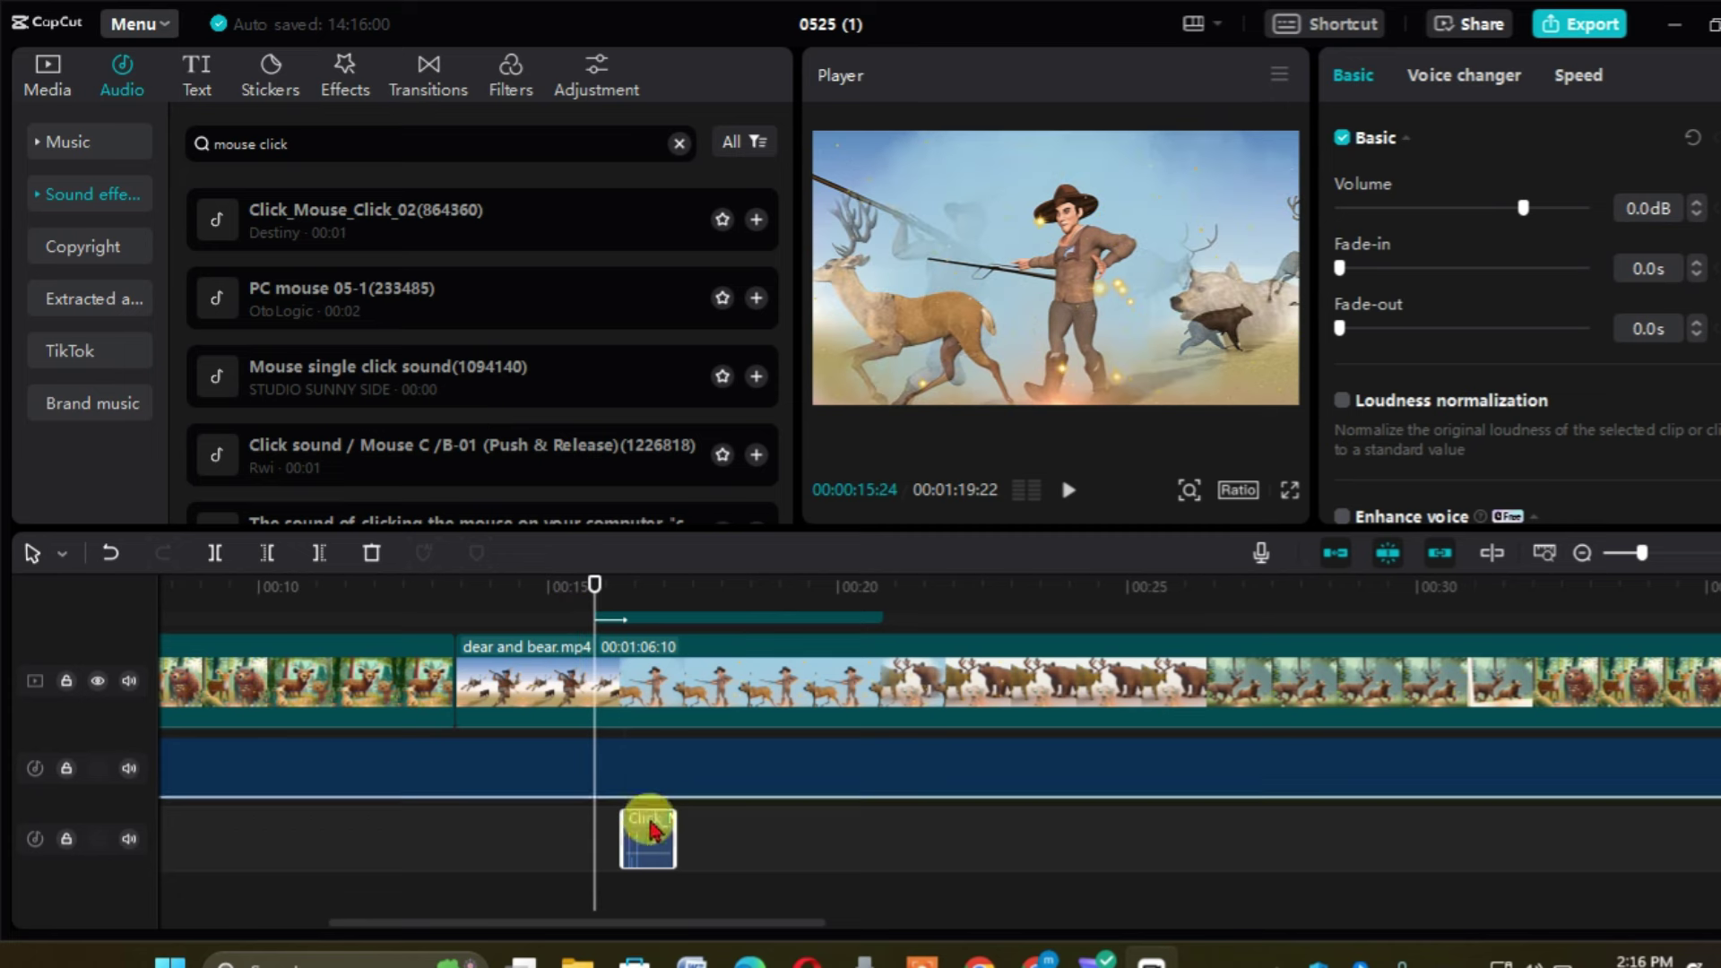
mouse_move(652, 859)
left_mouse_down()
mouse_move(618, 849)
mouse_move(632, 856)
left_mouse_up()
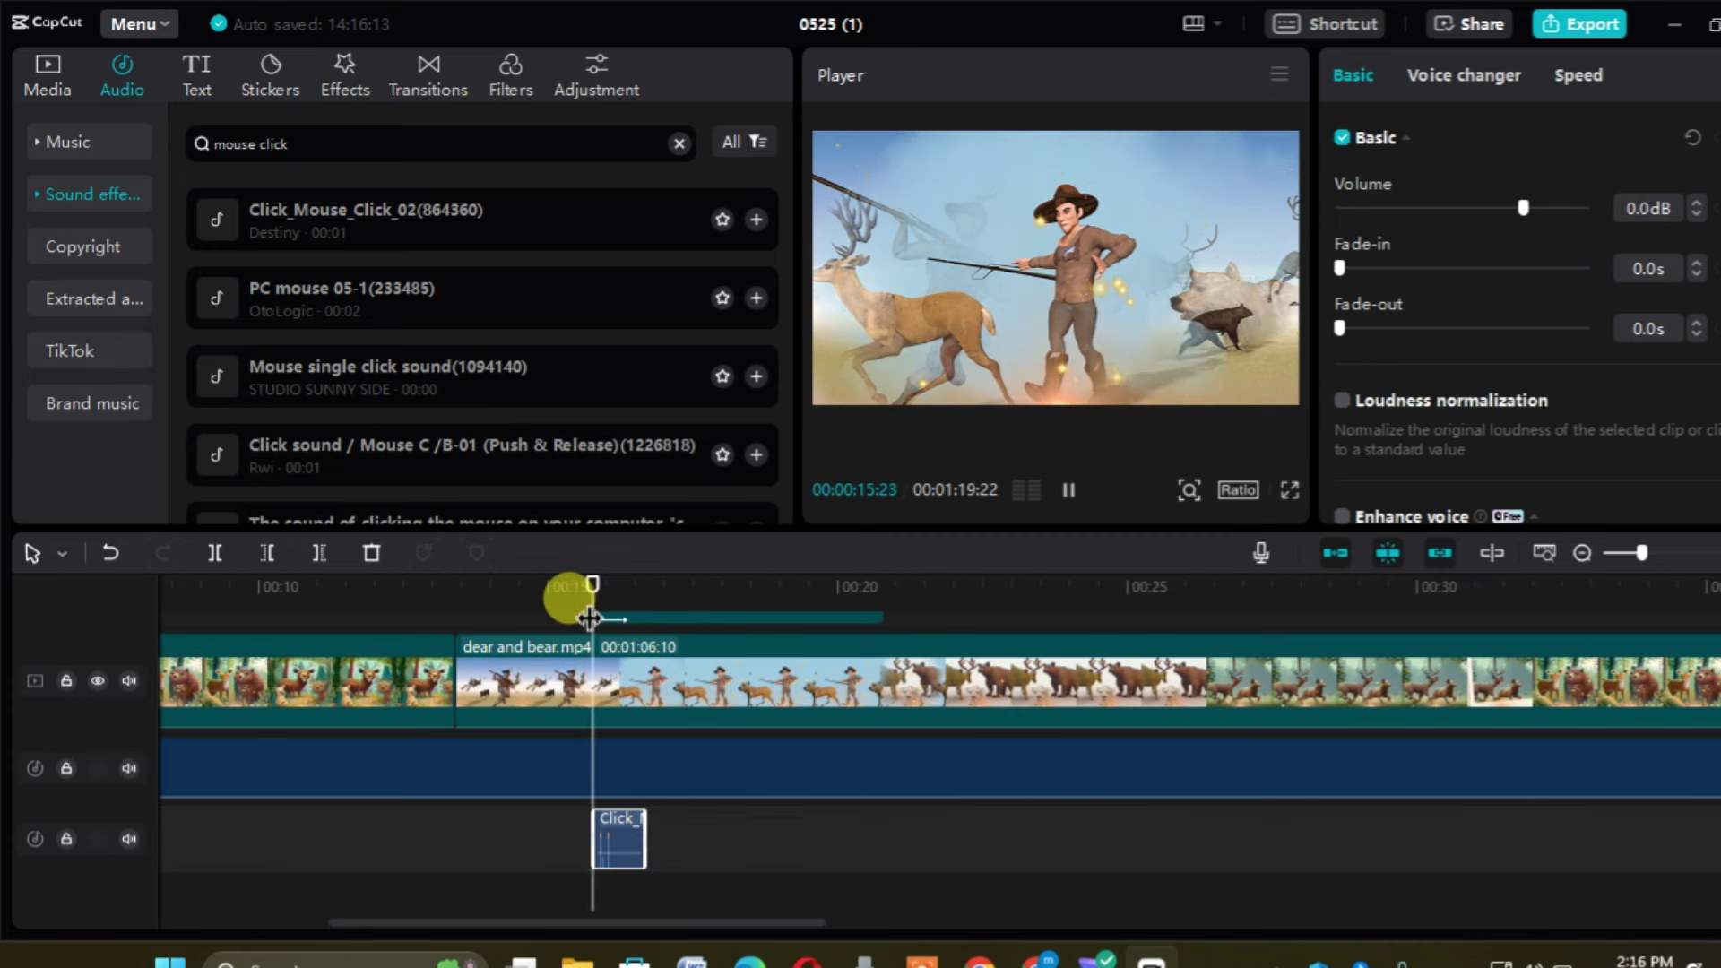
- Play the timeline from the repositioned click sound onward and stop at 00:00:26:00
key("space")
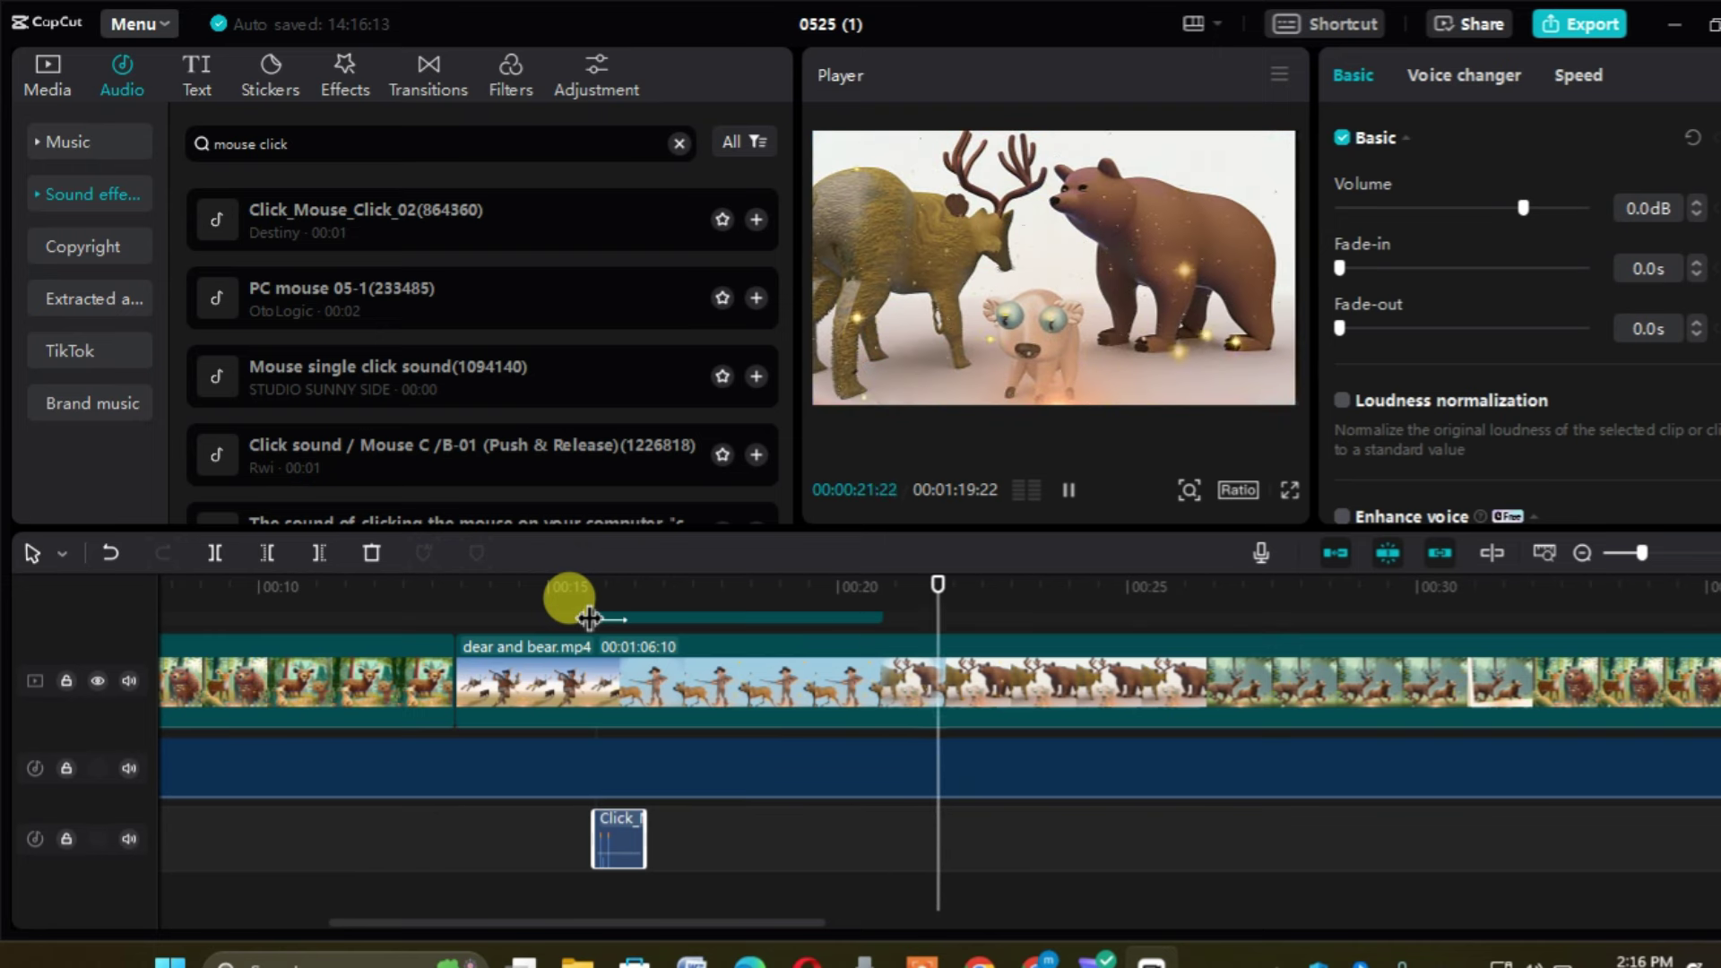
left_click_drag(703, 921, 865, 923)
key("space")
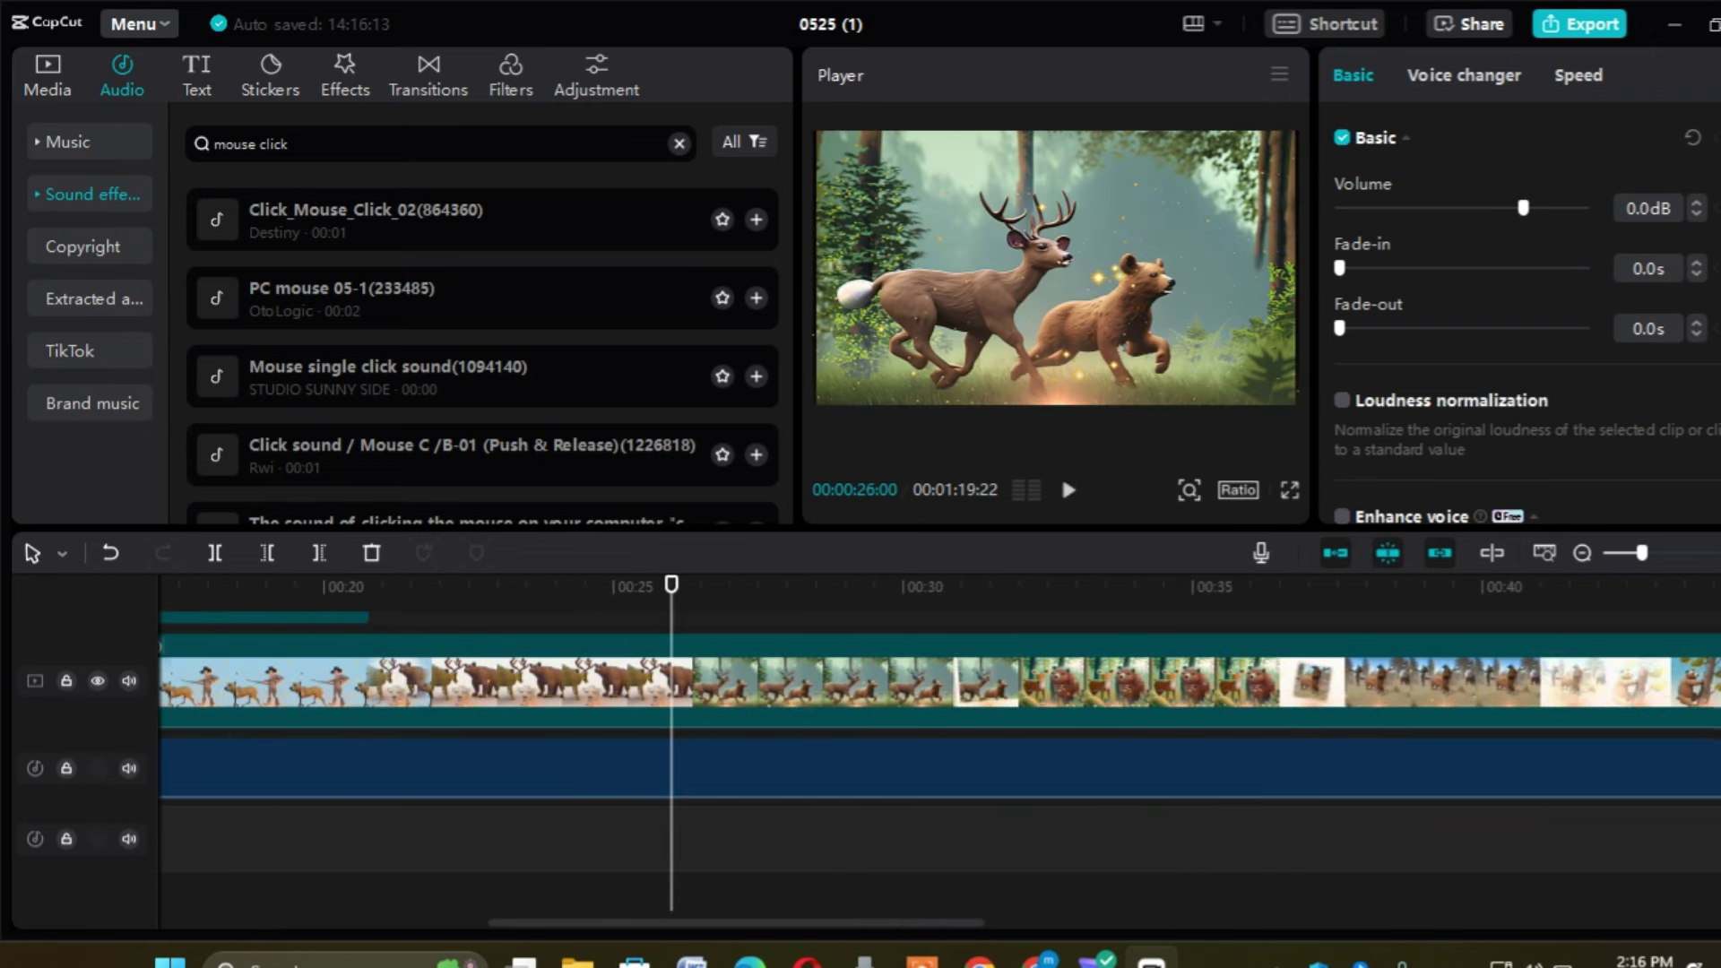
- Preview the Edge Glow, Shake, Smart Sharpen and lightning effects from the trending video effects
scroll(915, 665, "up", 3)
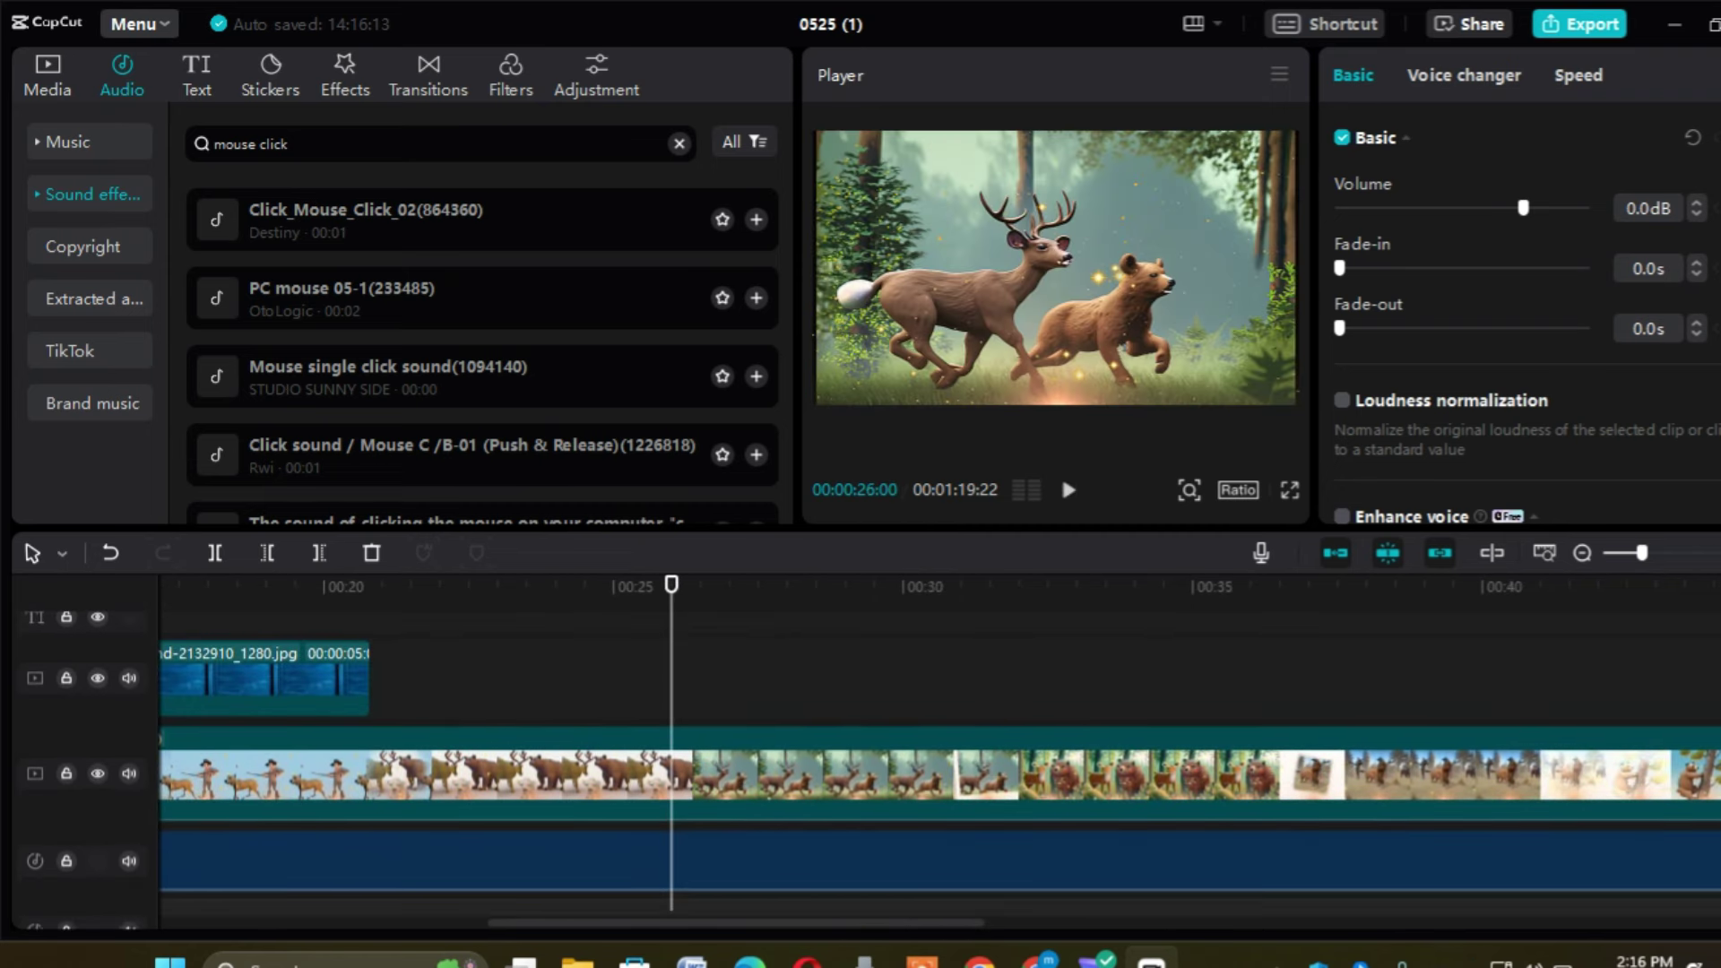
left_click(328, 99)
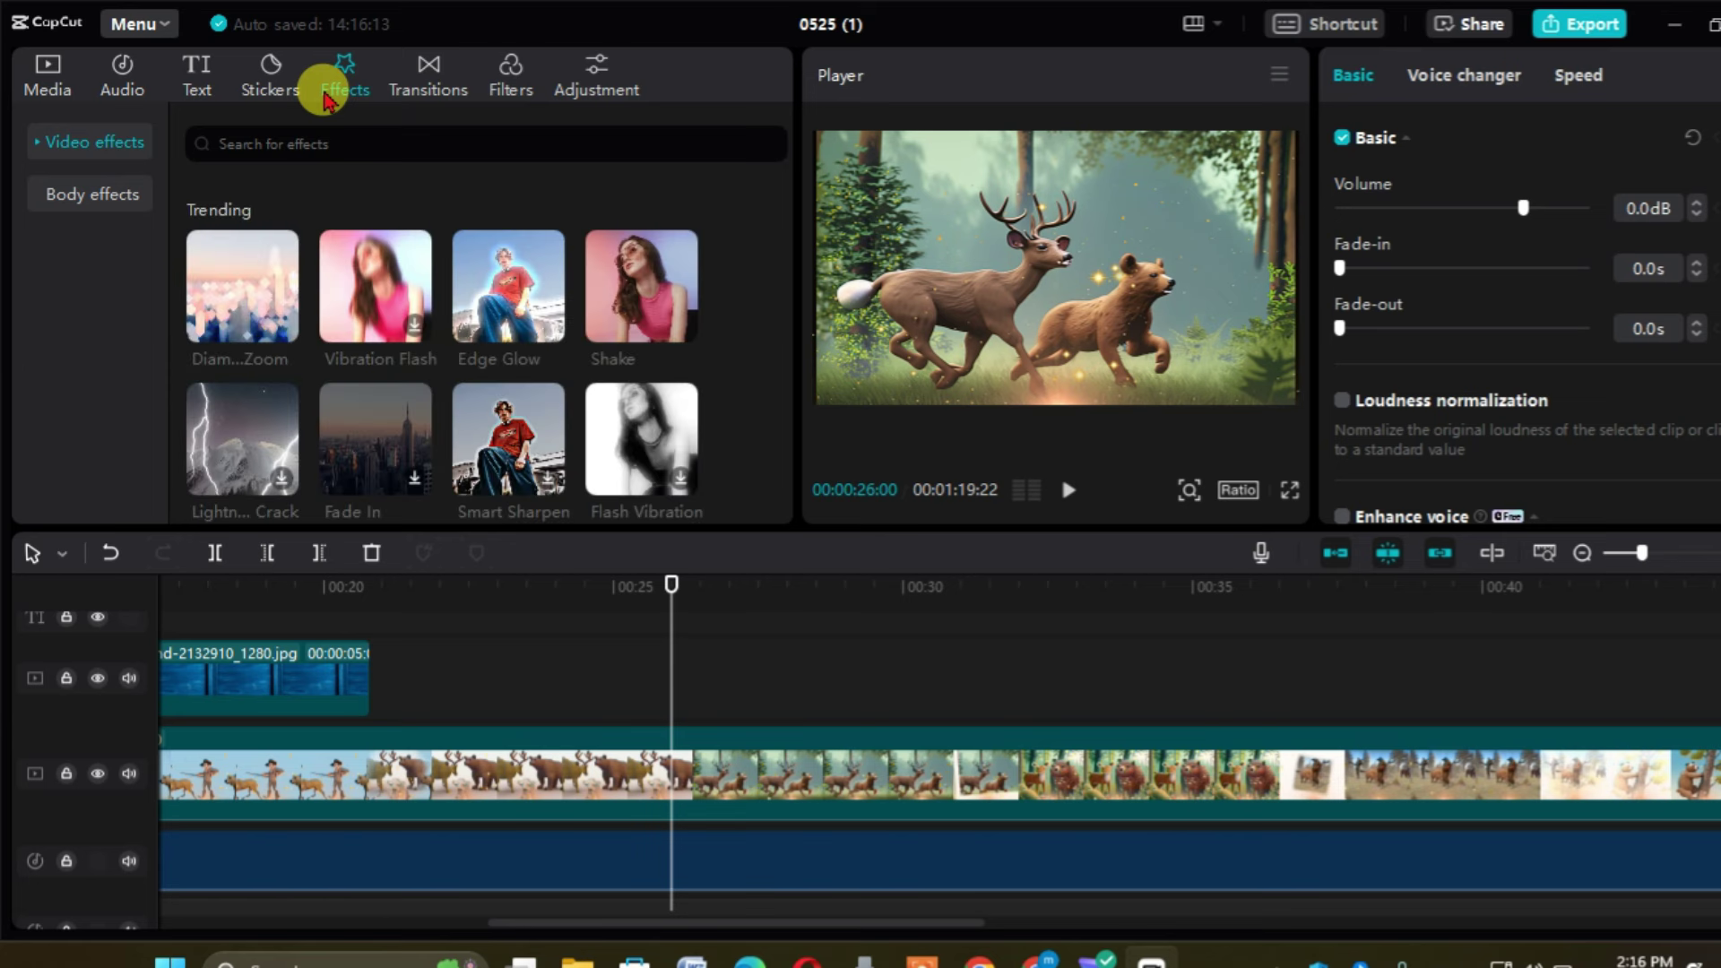
left_click(468, 289)
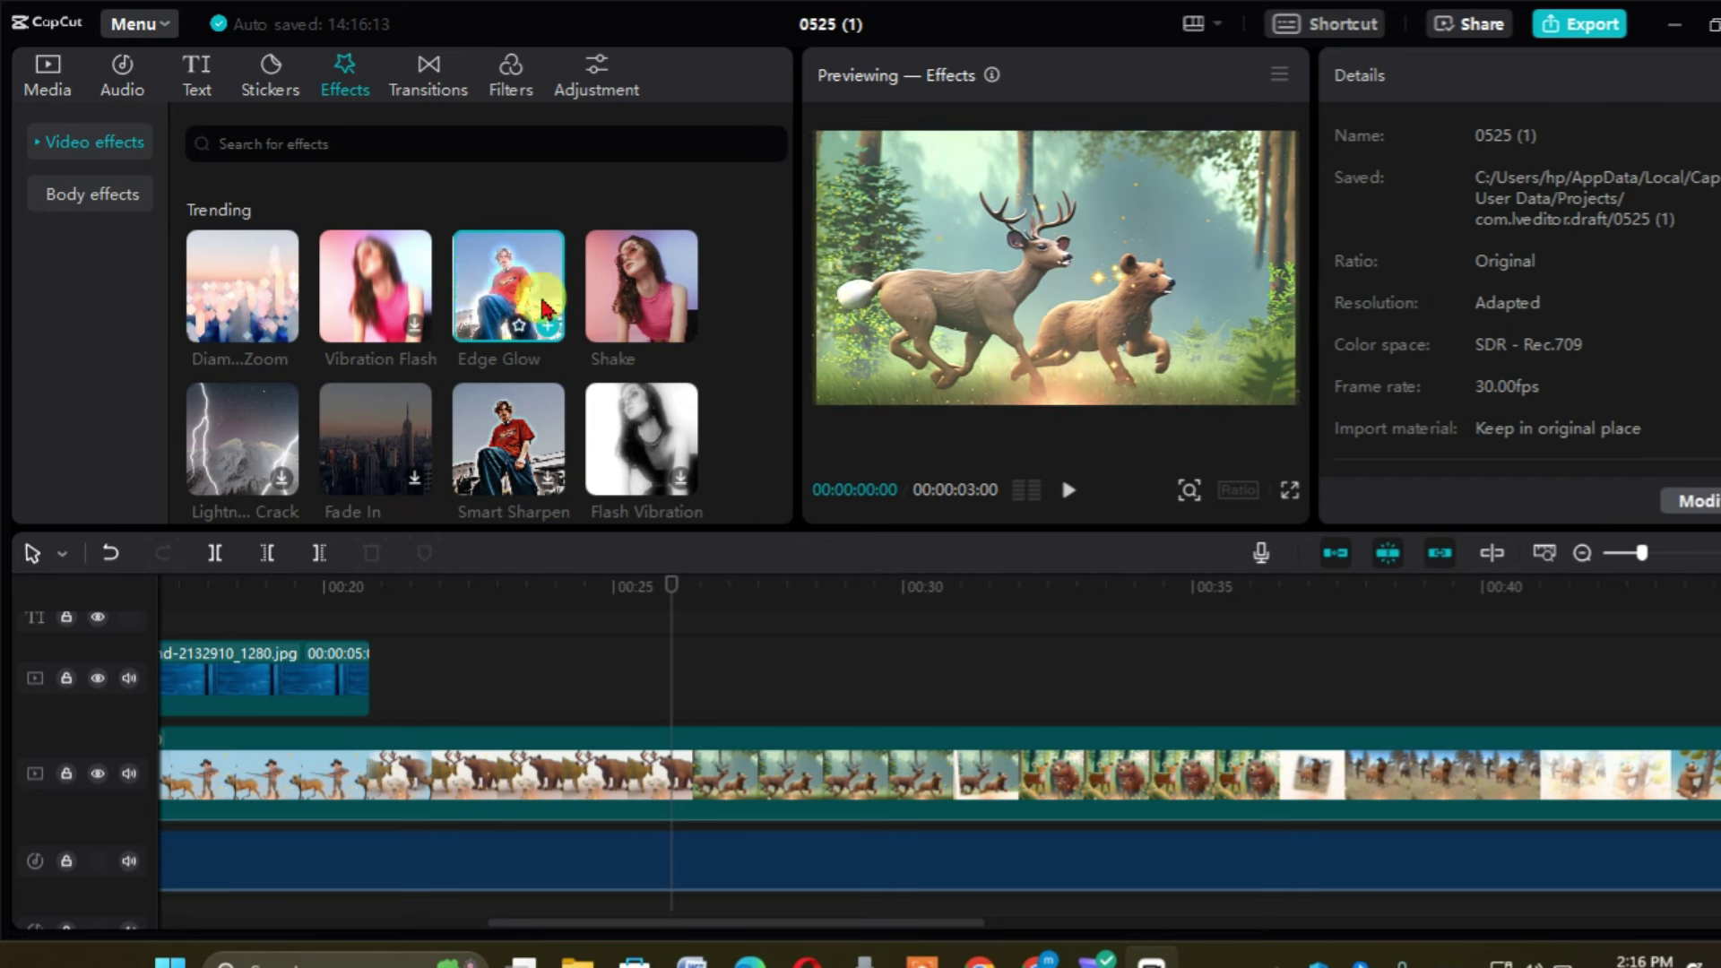
left_click(614, 303)
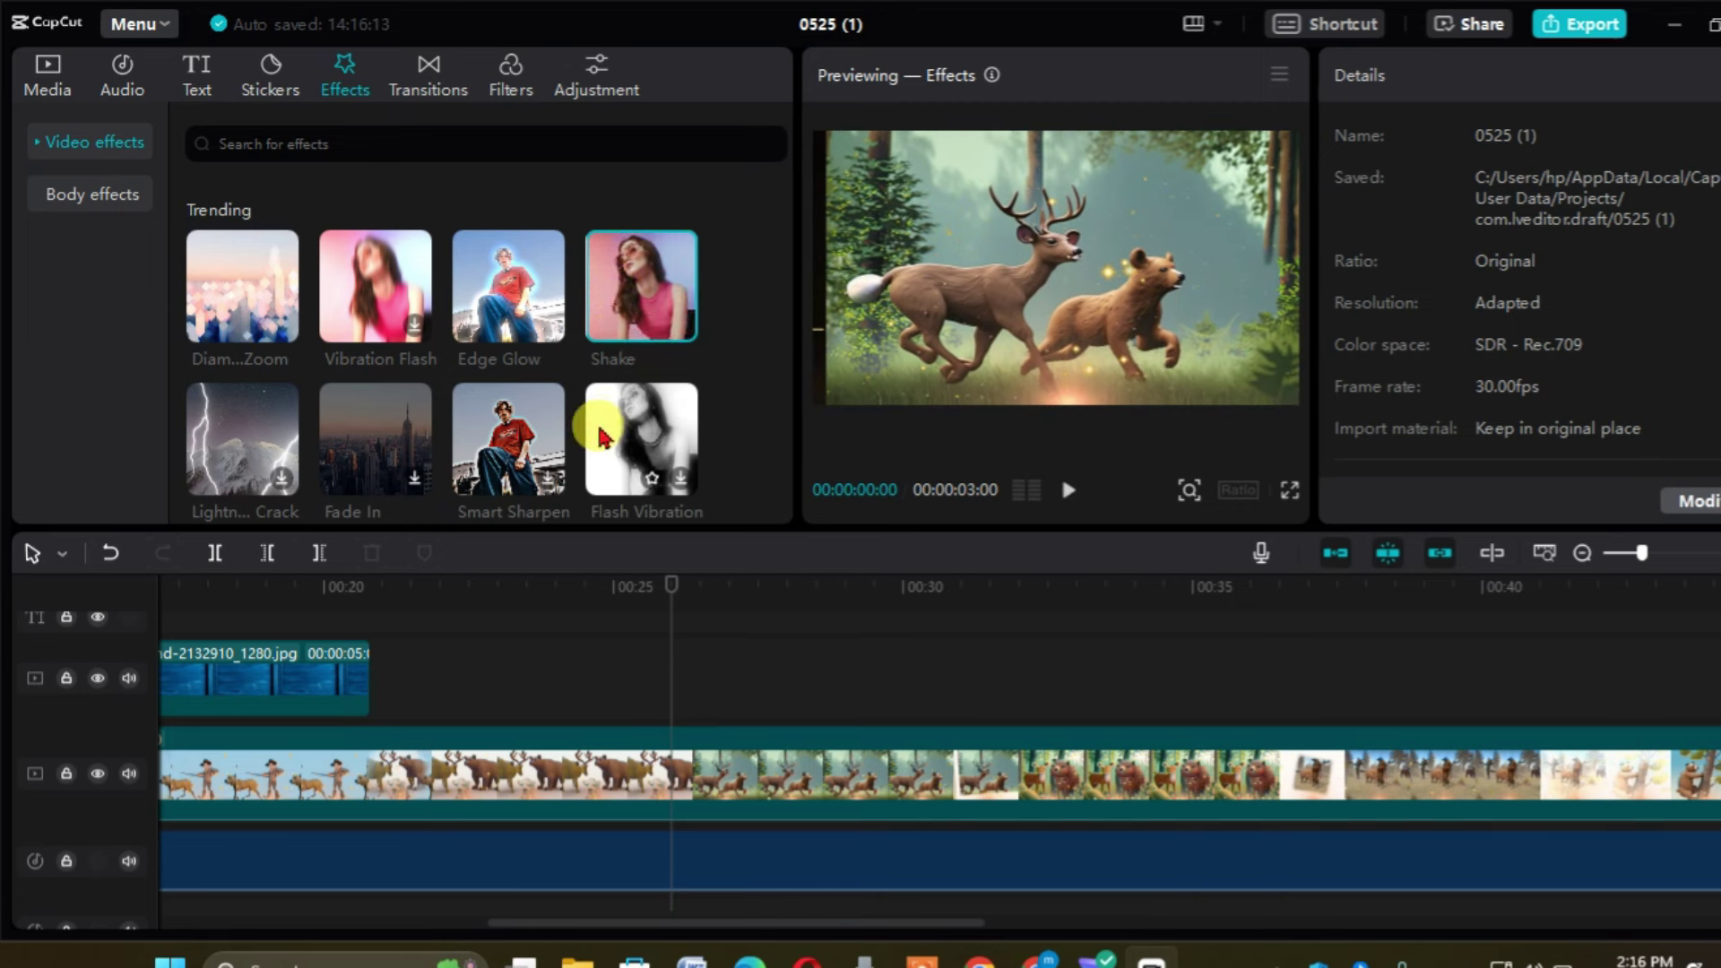
left_click(484, 432)
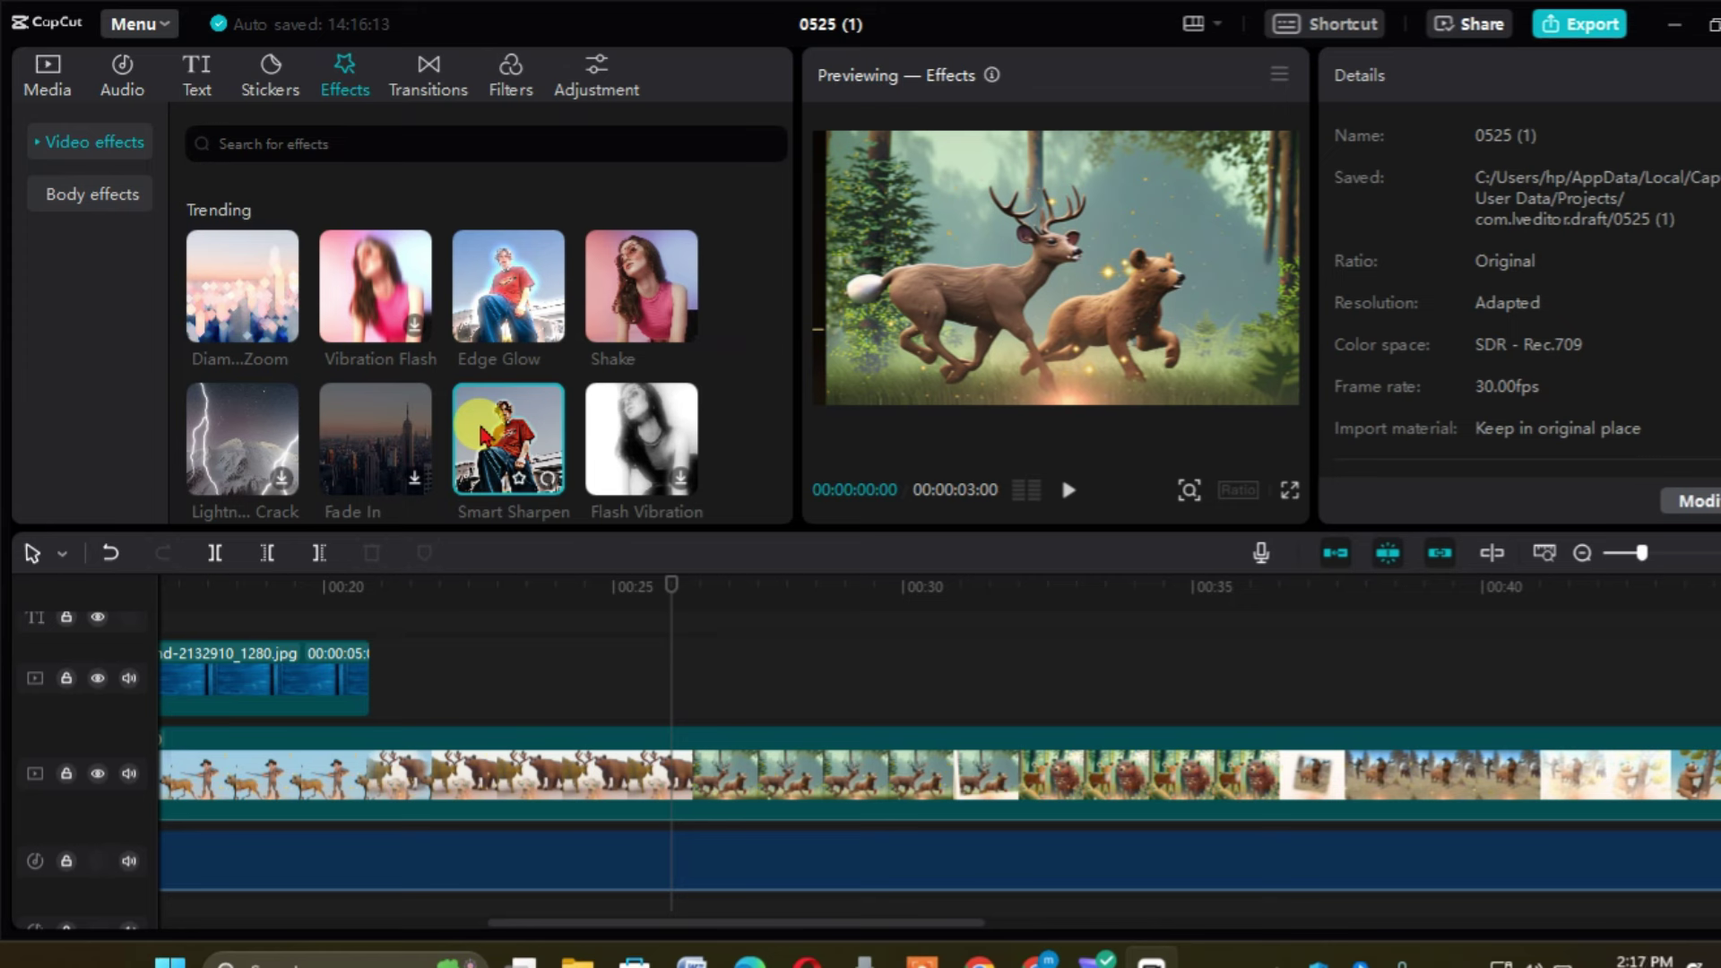
scroll(780, 206, "down", 2)
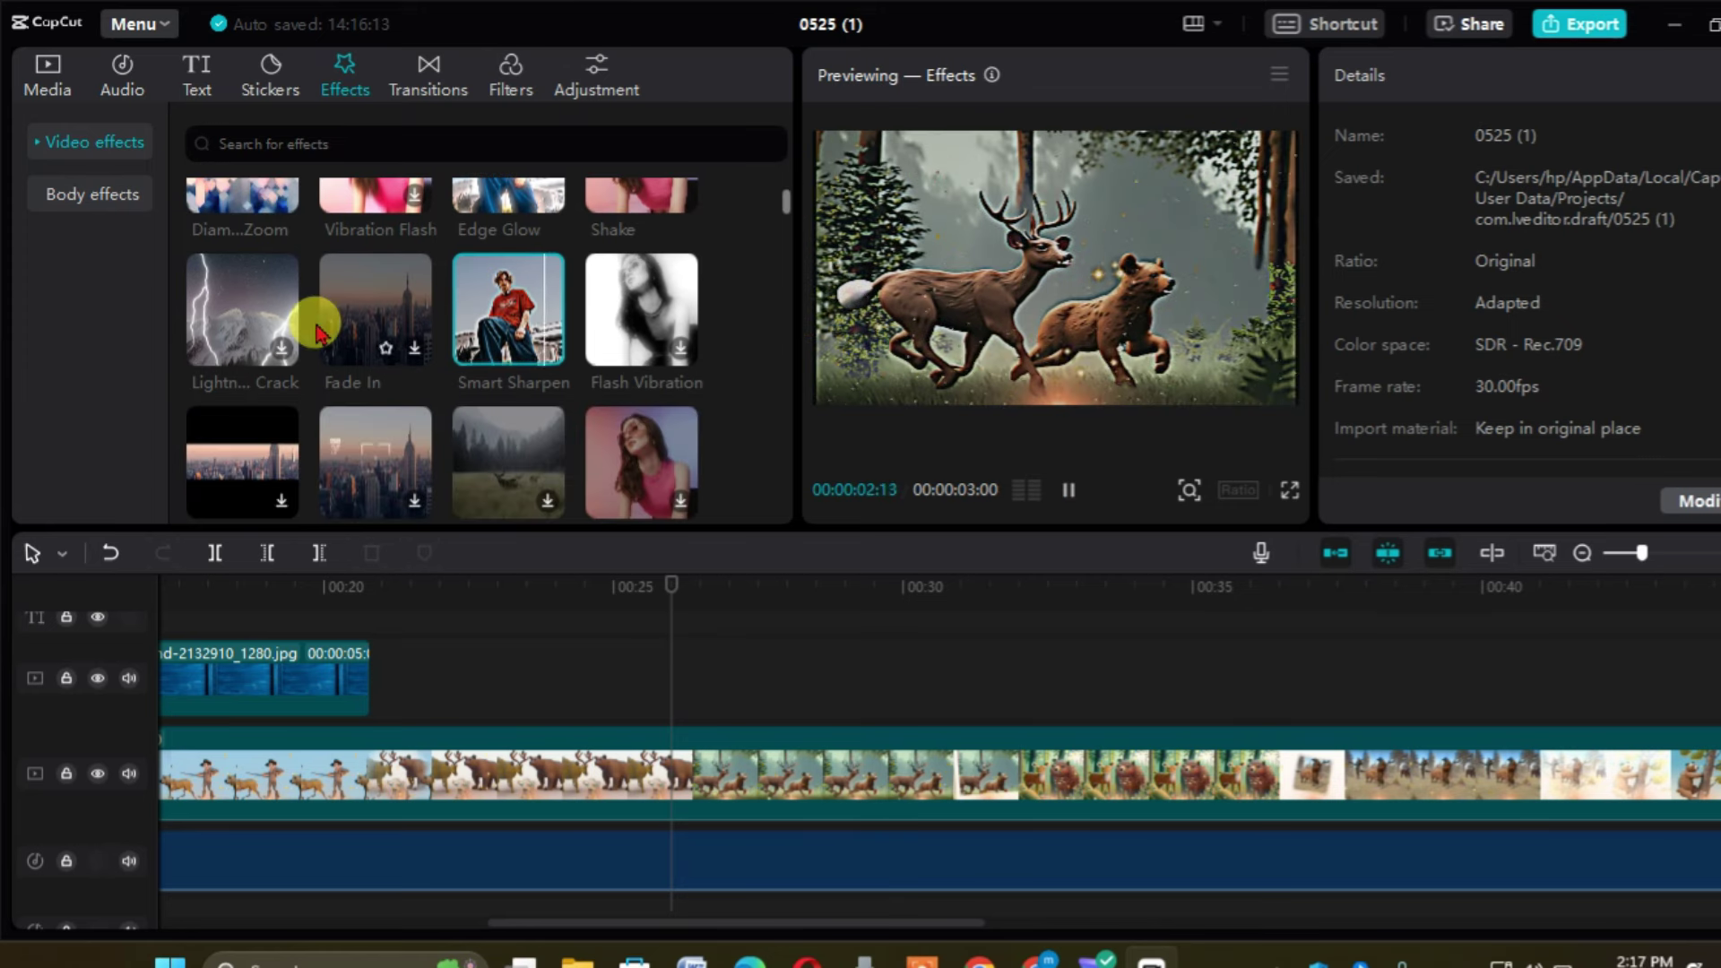
left_click(282, 345)
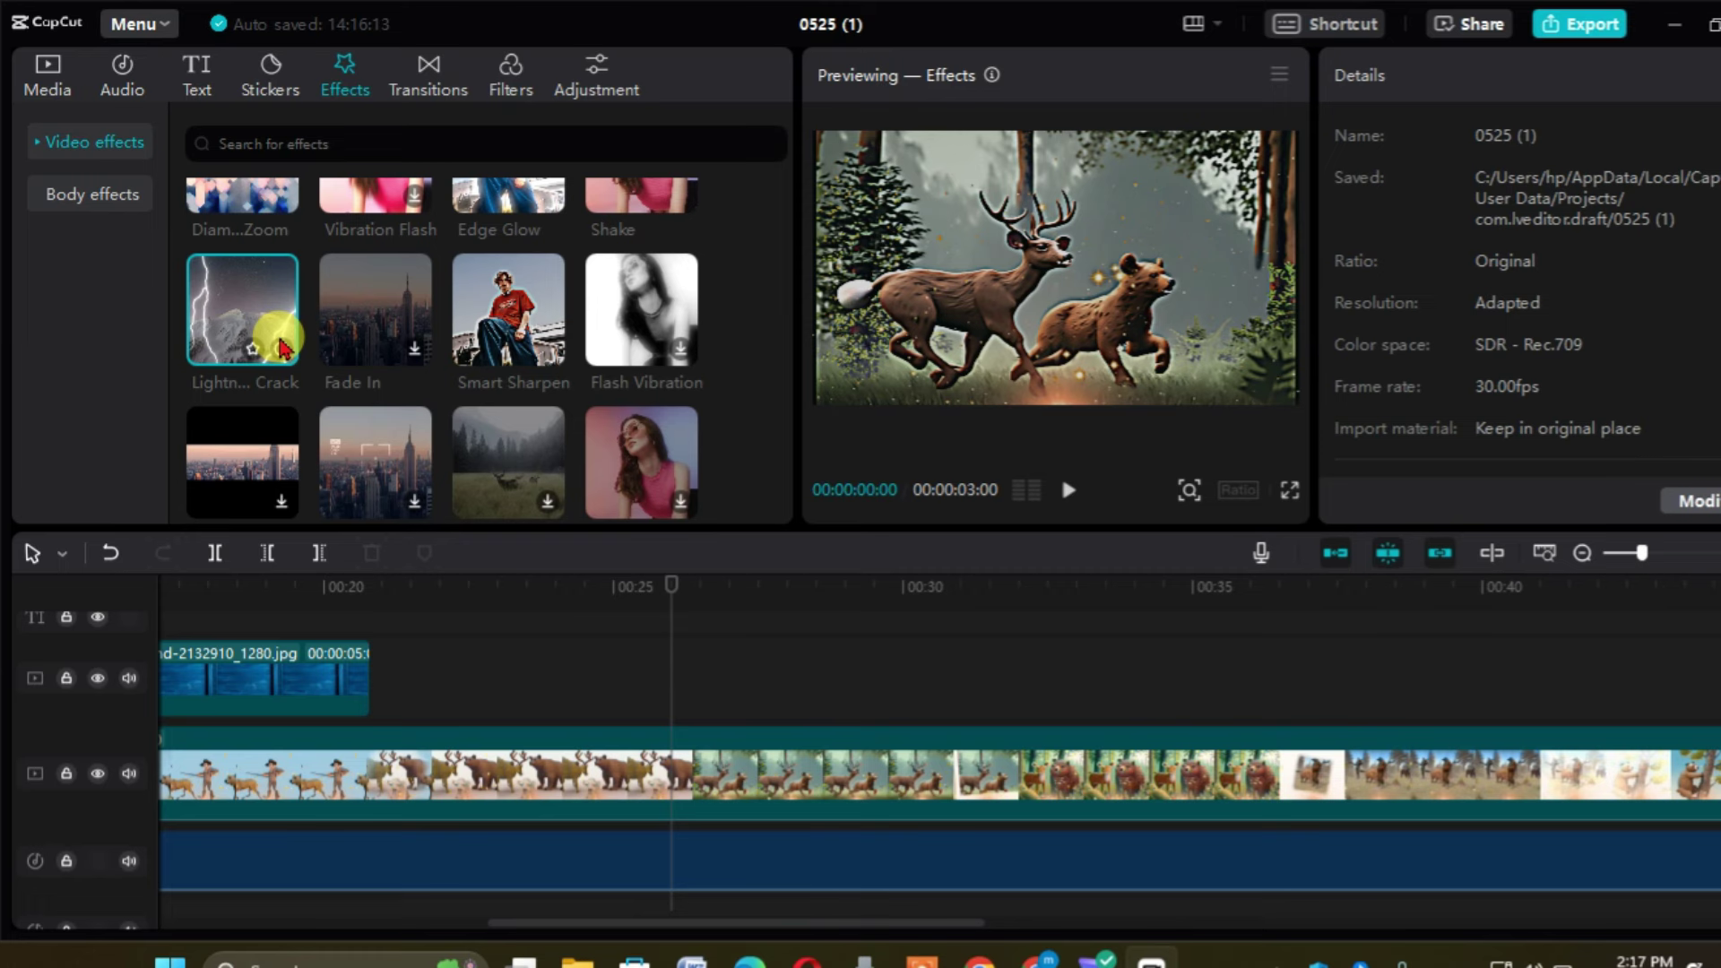
- Add the Horizontal Open video effect above the video at 00:00:26:00 and play it through
scroll(283, 344, "down", 2)
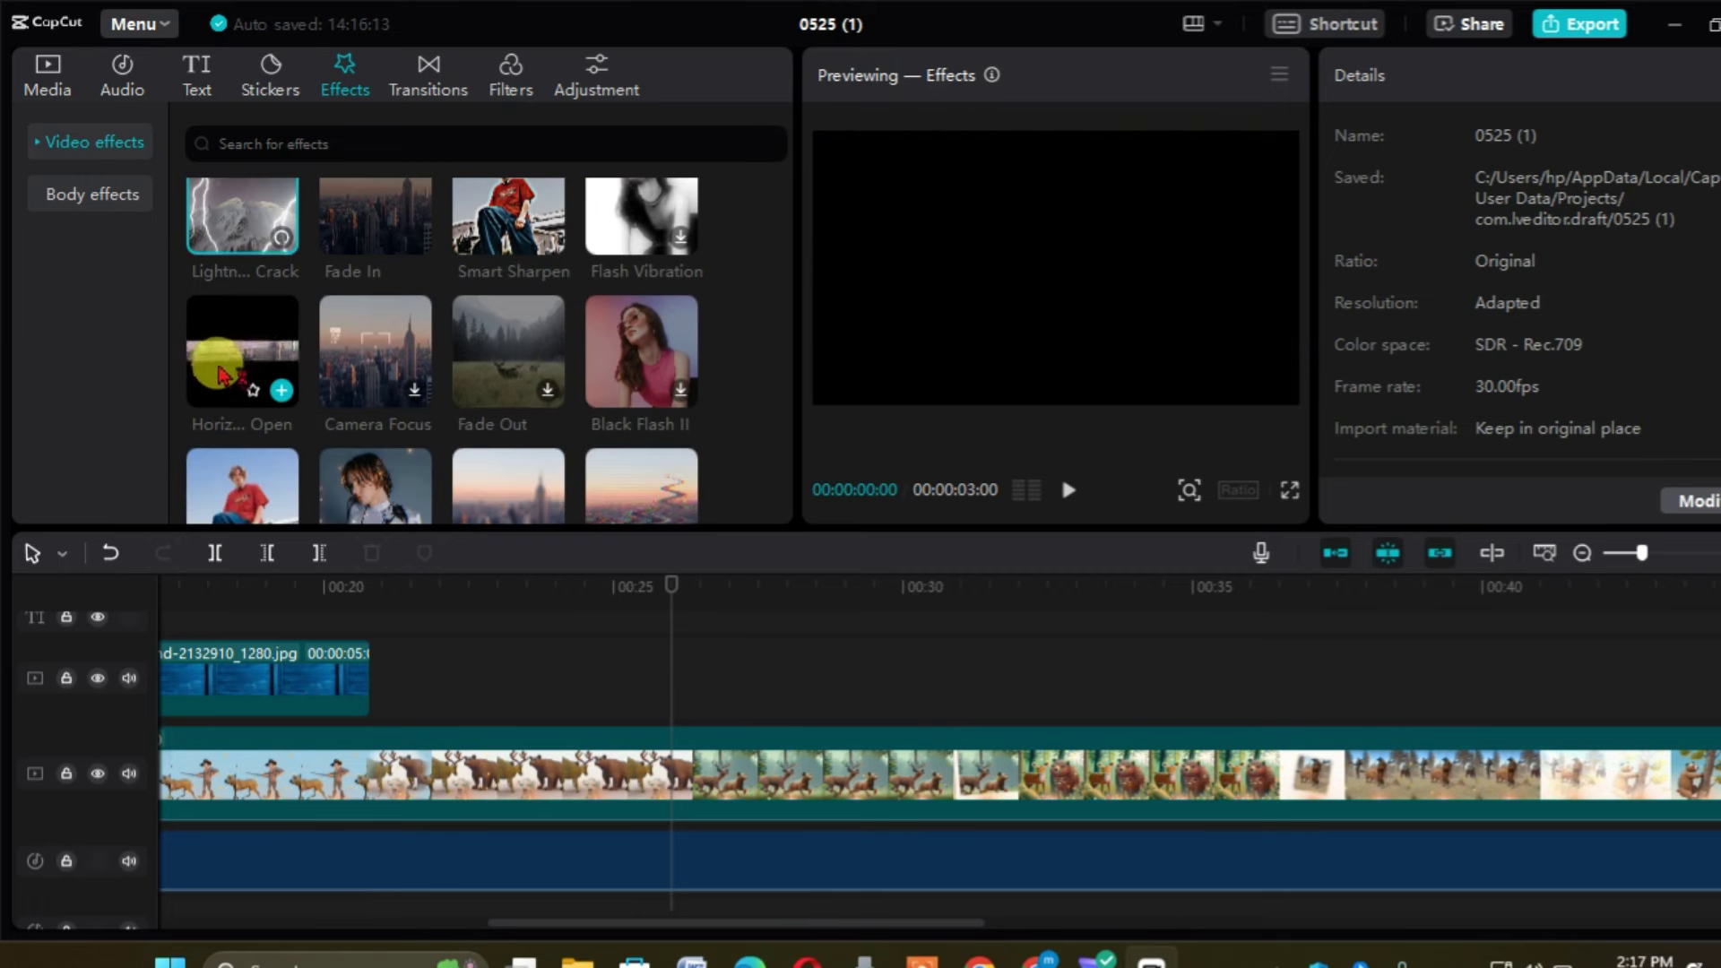
left_click_drag(220, 372, 676, 702)
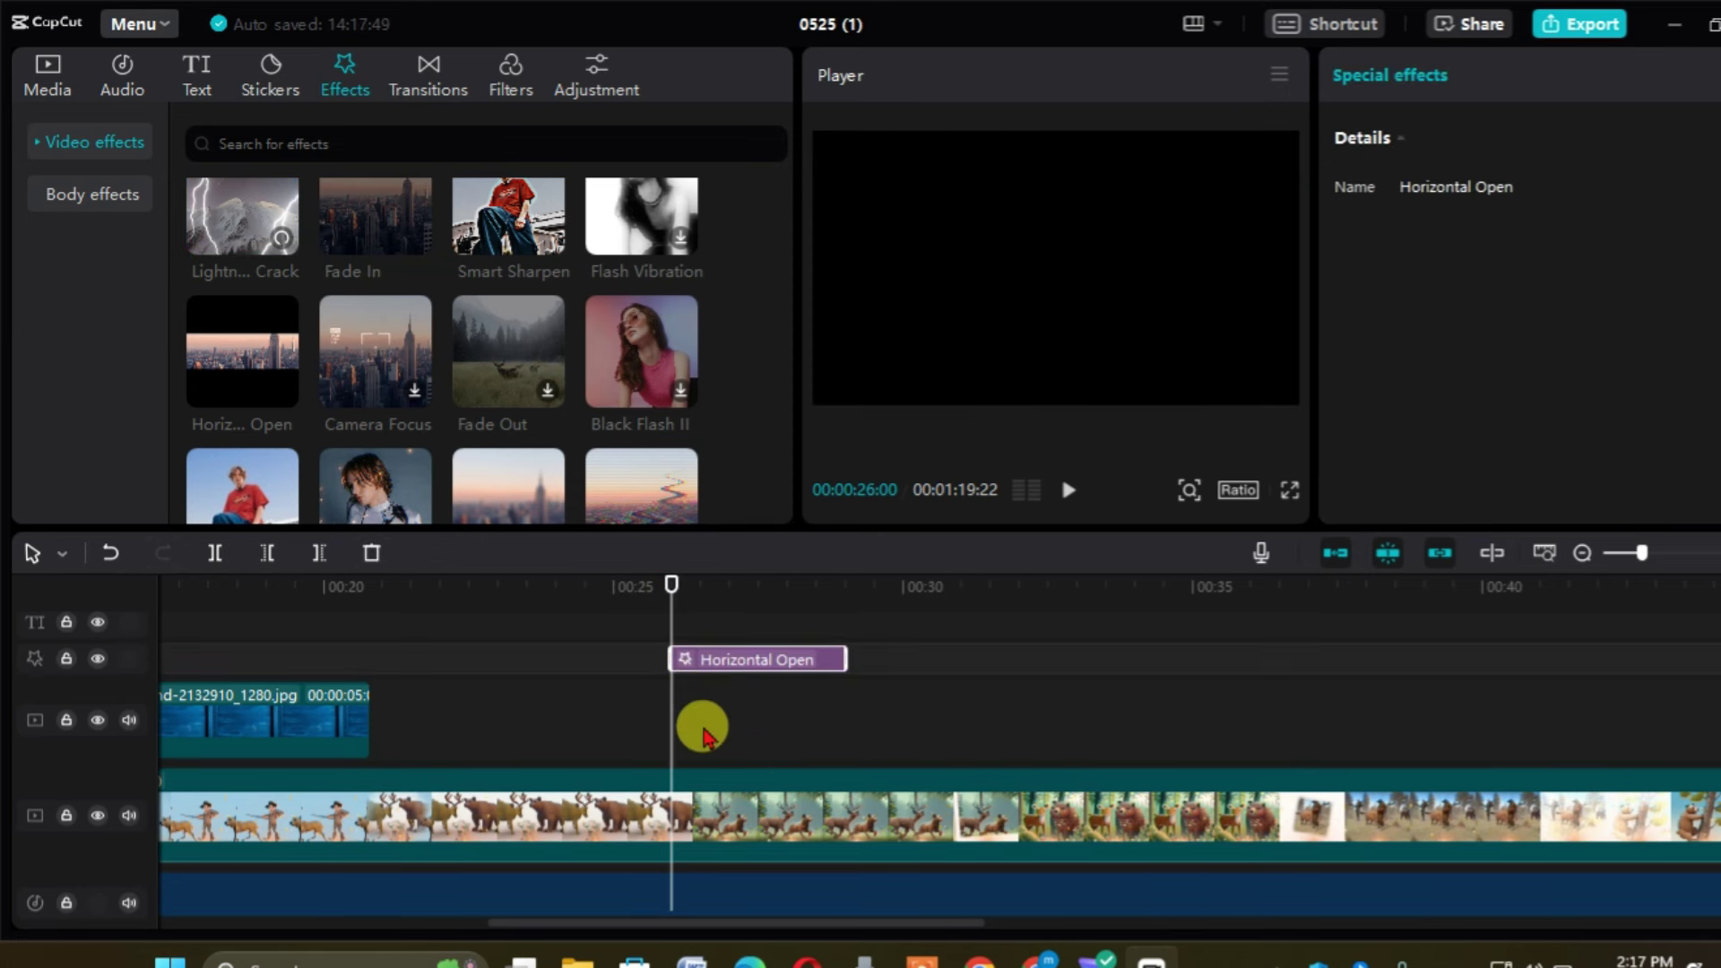
key("space")
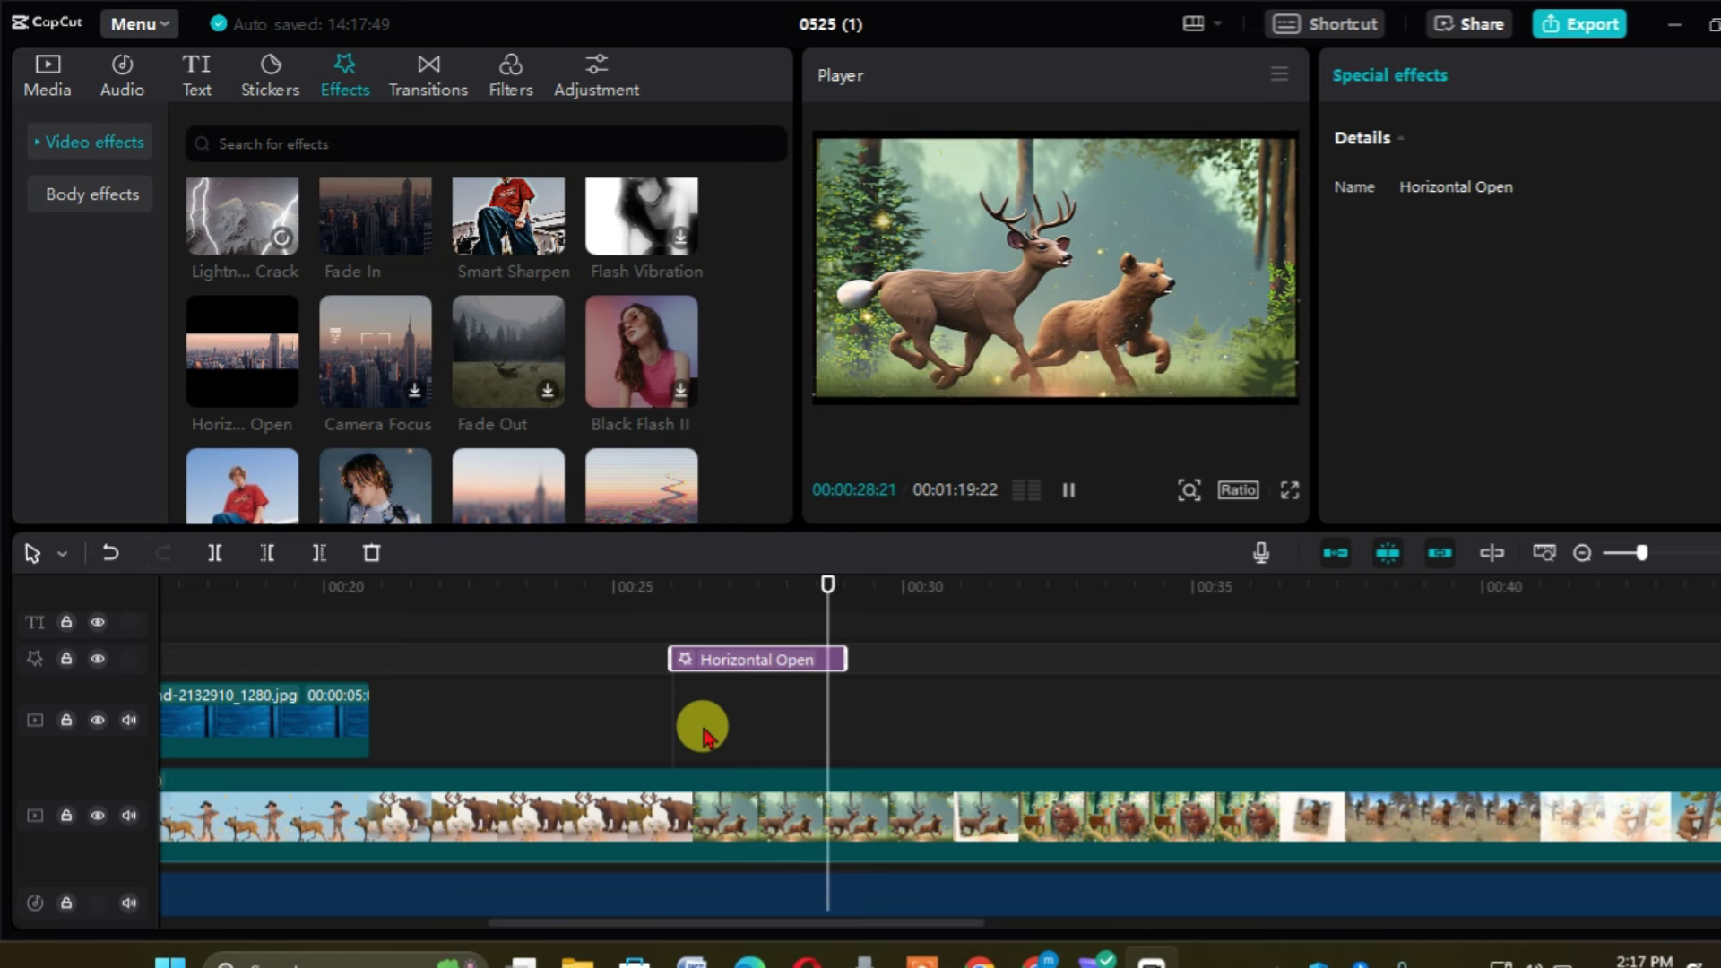
key("space")
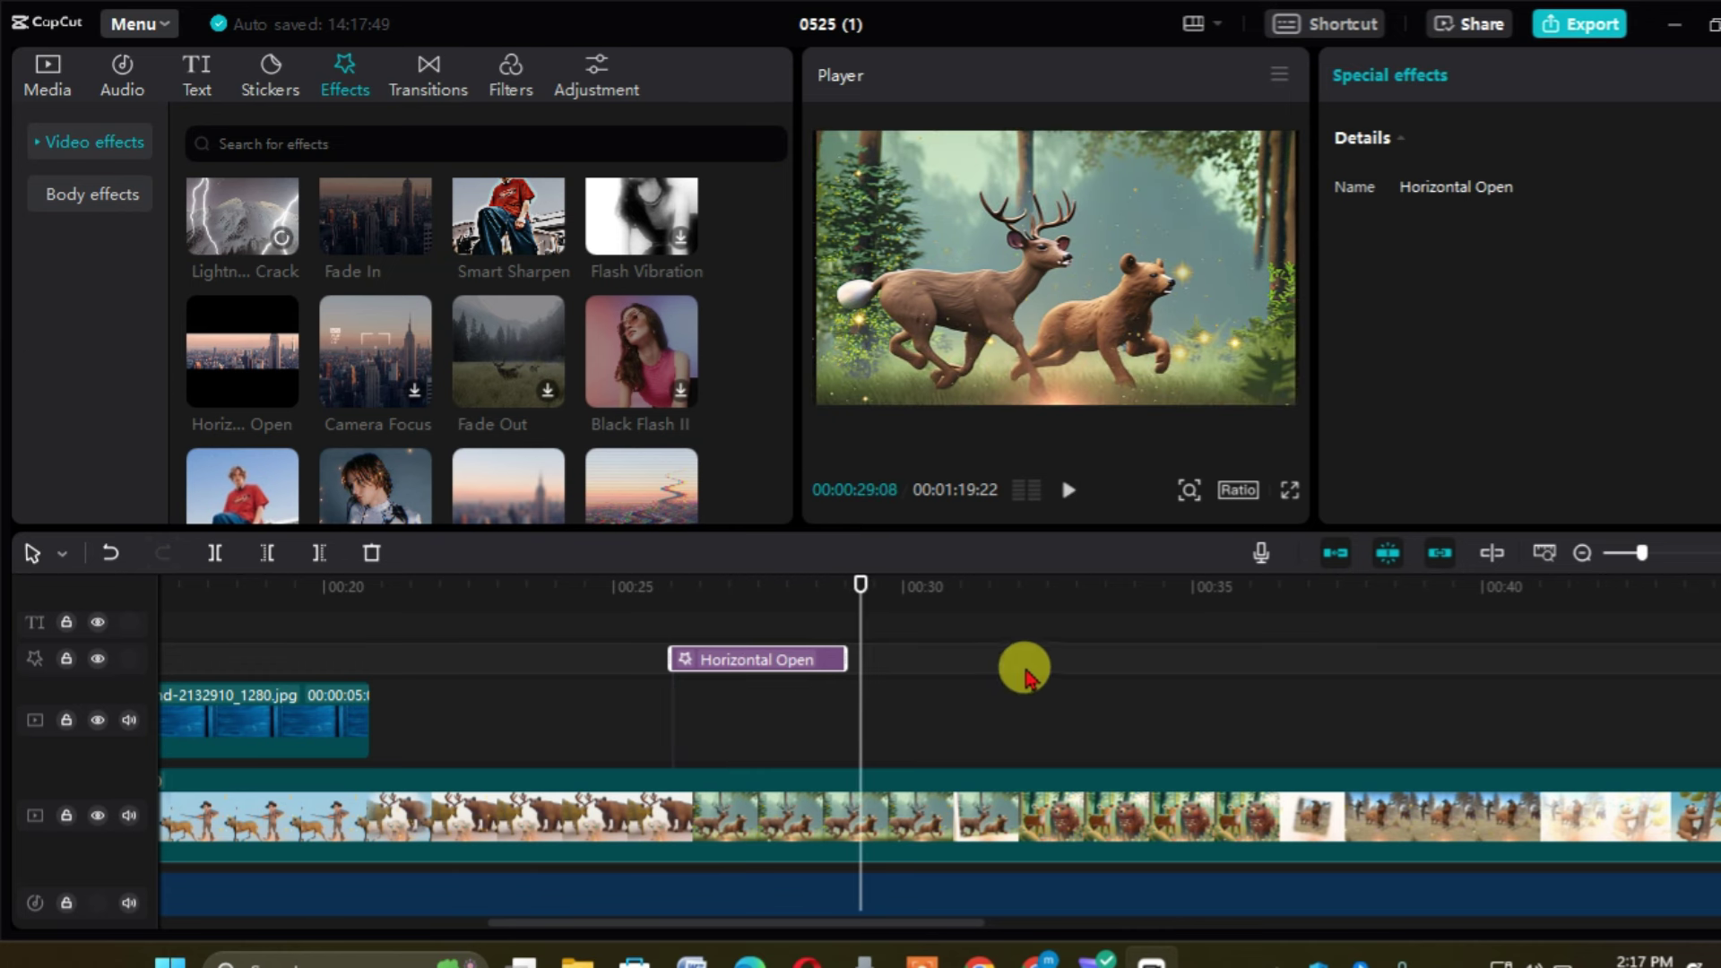
- Extend the Horizontal Open effect to end at about 00:00:32 and play it back from its start
left_click_drag(852, 660, 1011, 666)
left_click_drag(865, 577, 672, 617)
key("space")
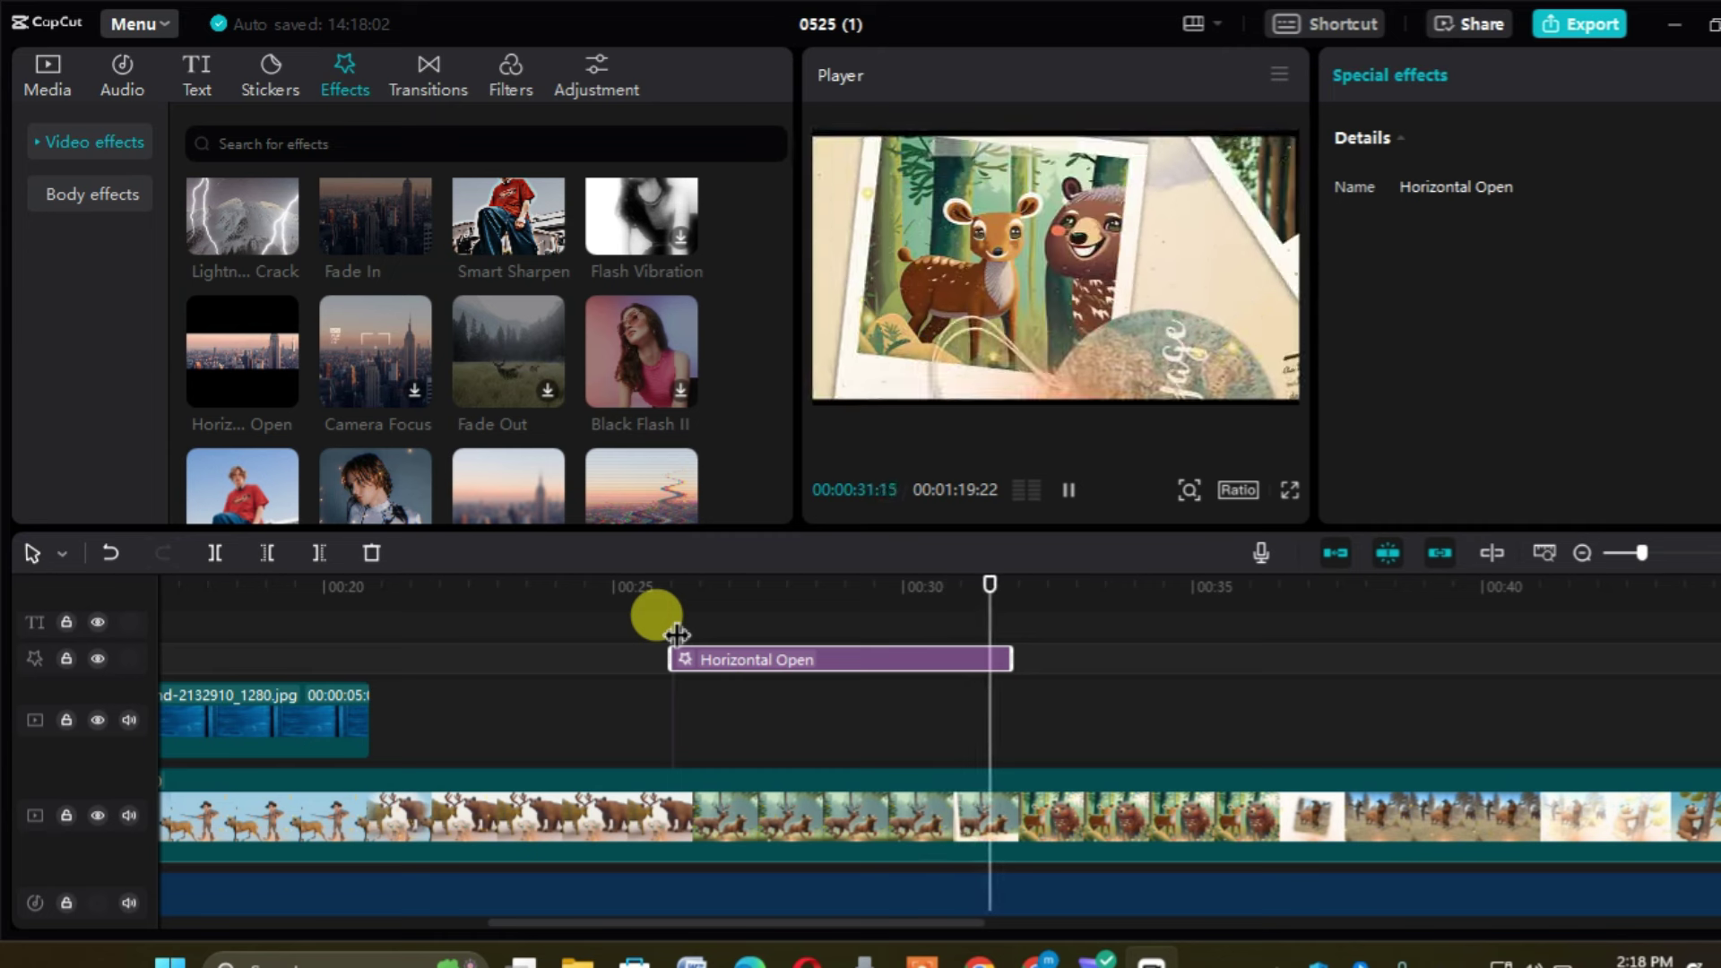
key("space")
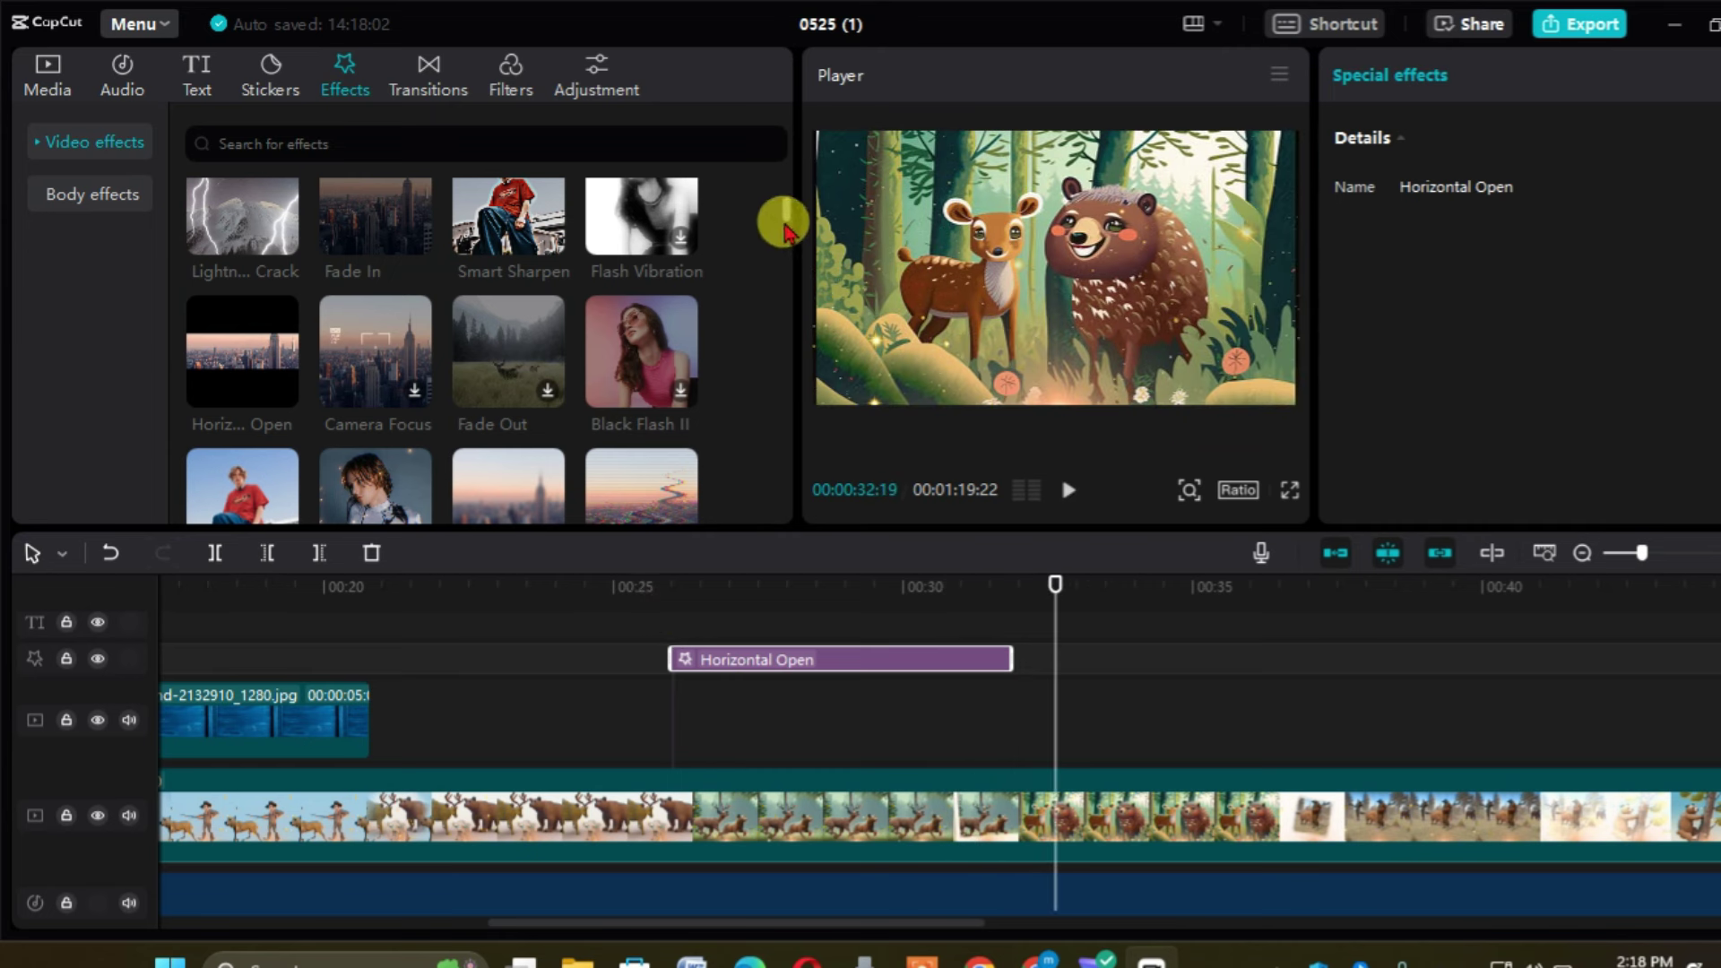
- Preview the Leak 1 video effect further along in the effects library
left_click_drag(785, 215, 786, 238)
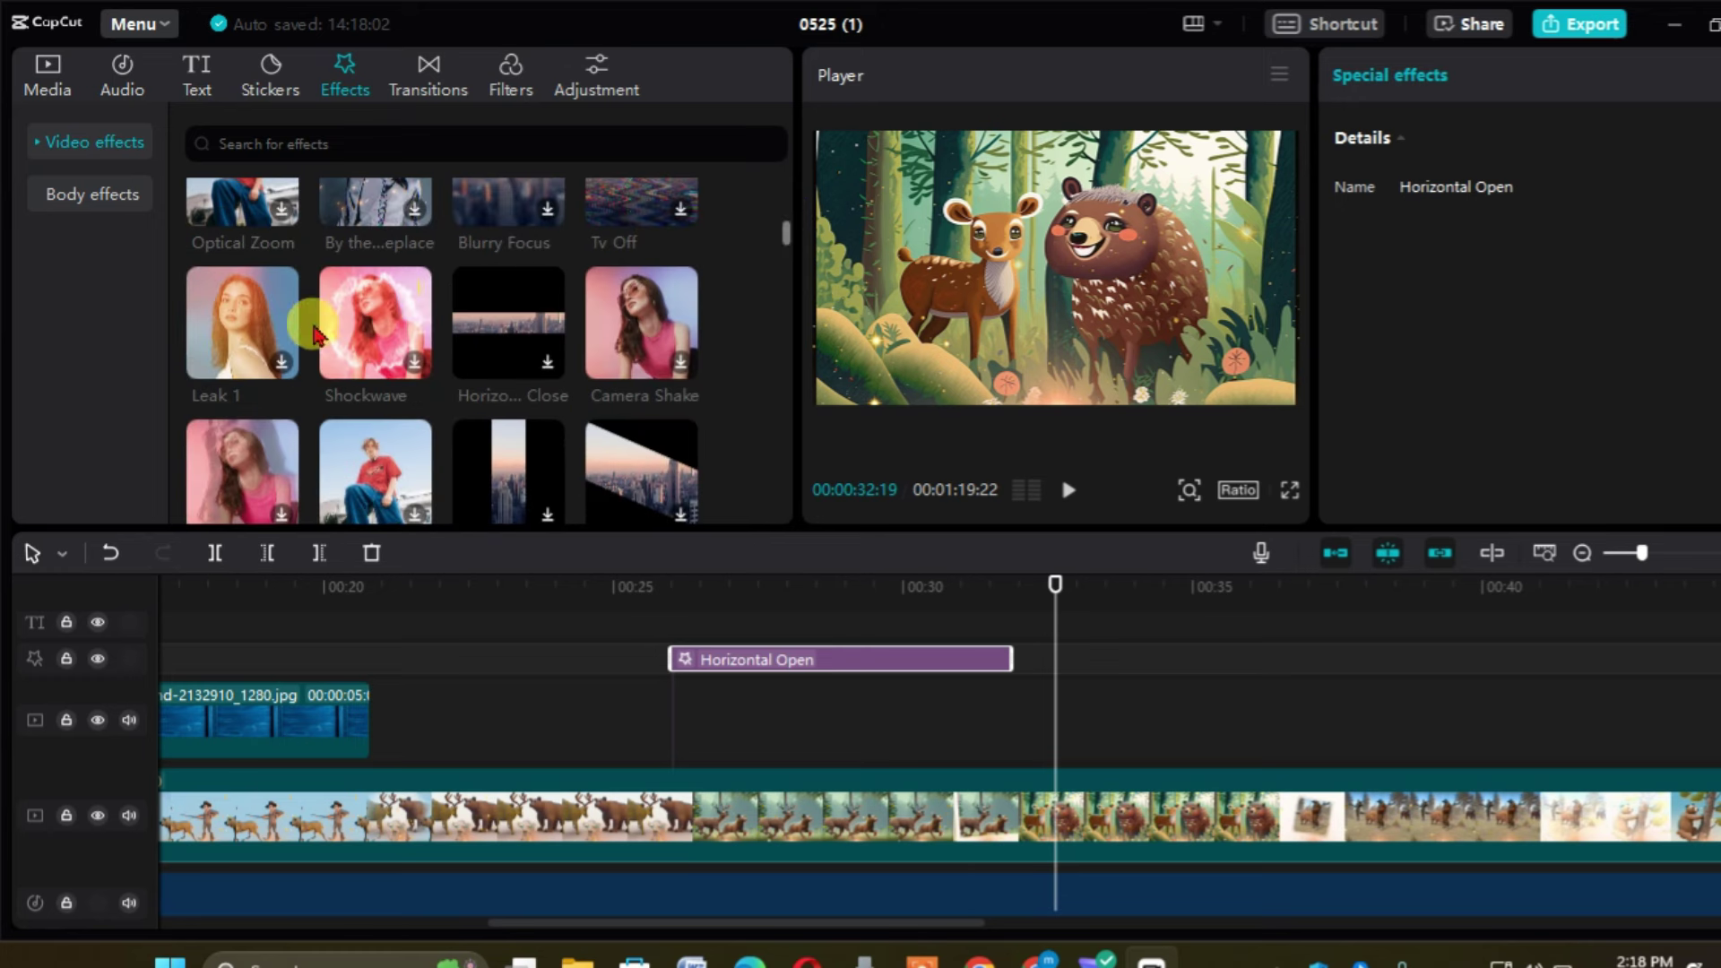
left_click(285, 356)
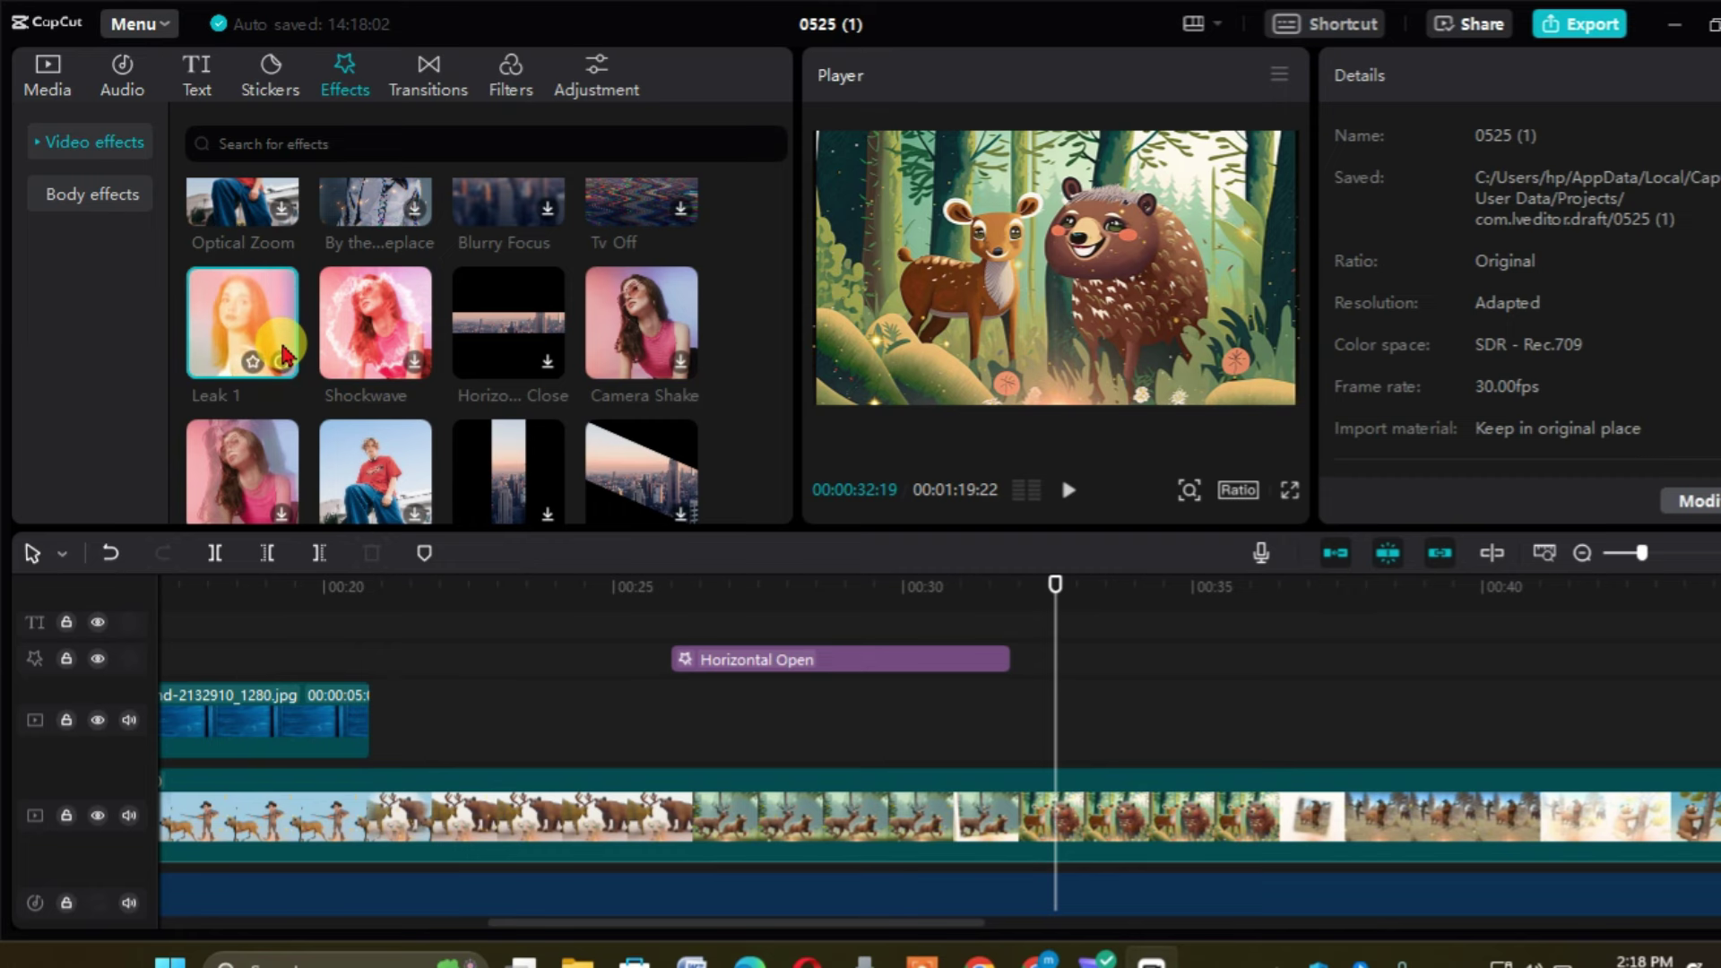
scroll(403, 204, "down", 2)
- Try the Shockwave effect directly on the dear and bear.mp4 clip and undo it
mouse_move(381, 208)
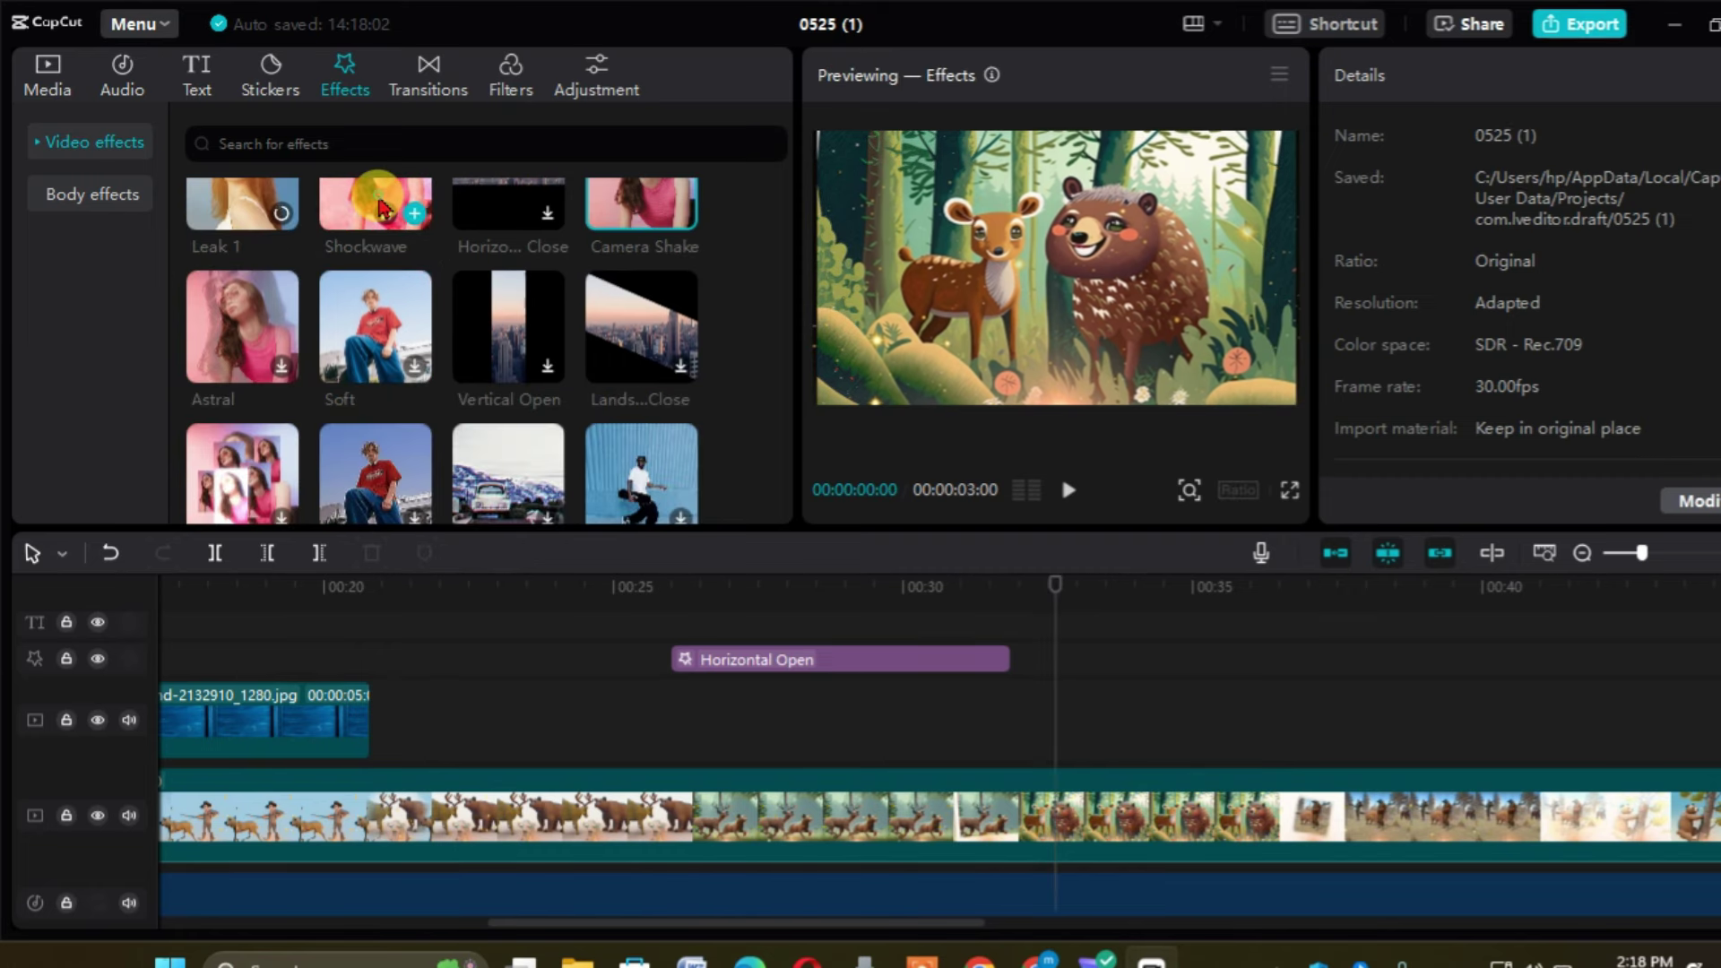
left_click(380, 208)
left_click_drag(380, 208, 994, 811)
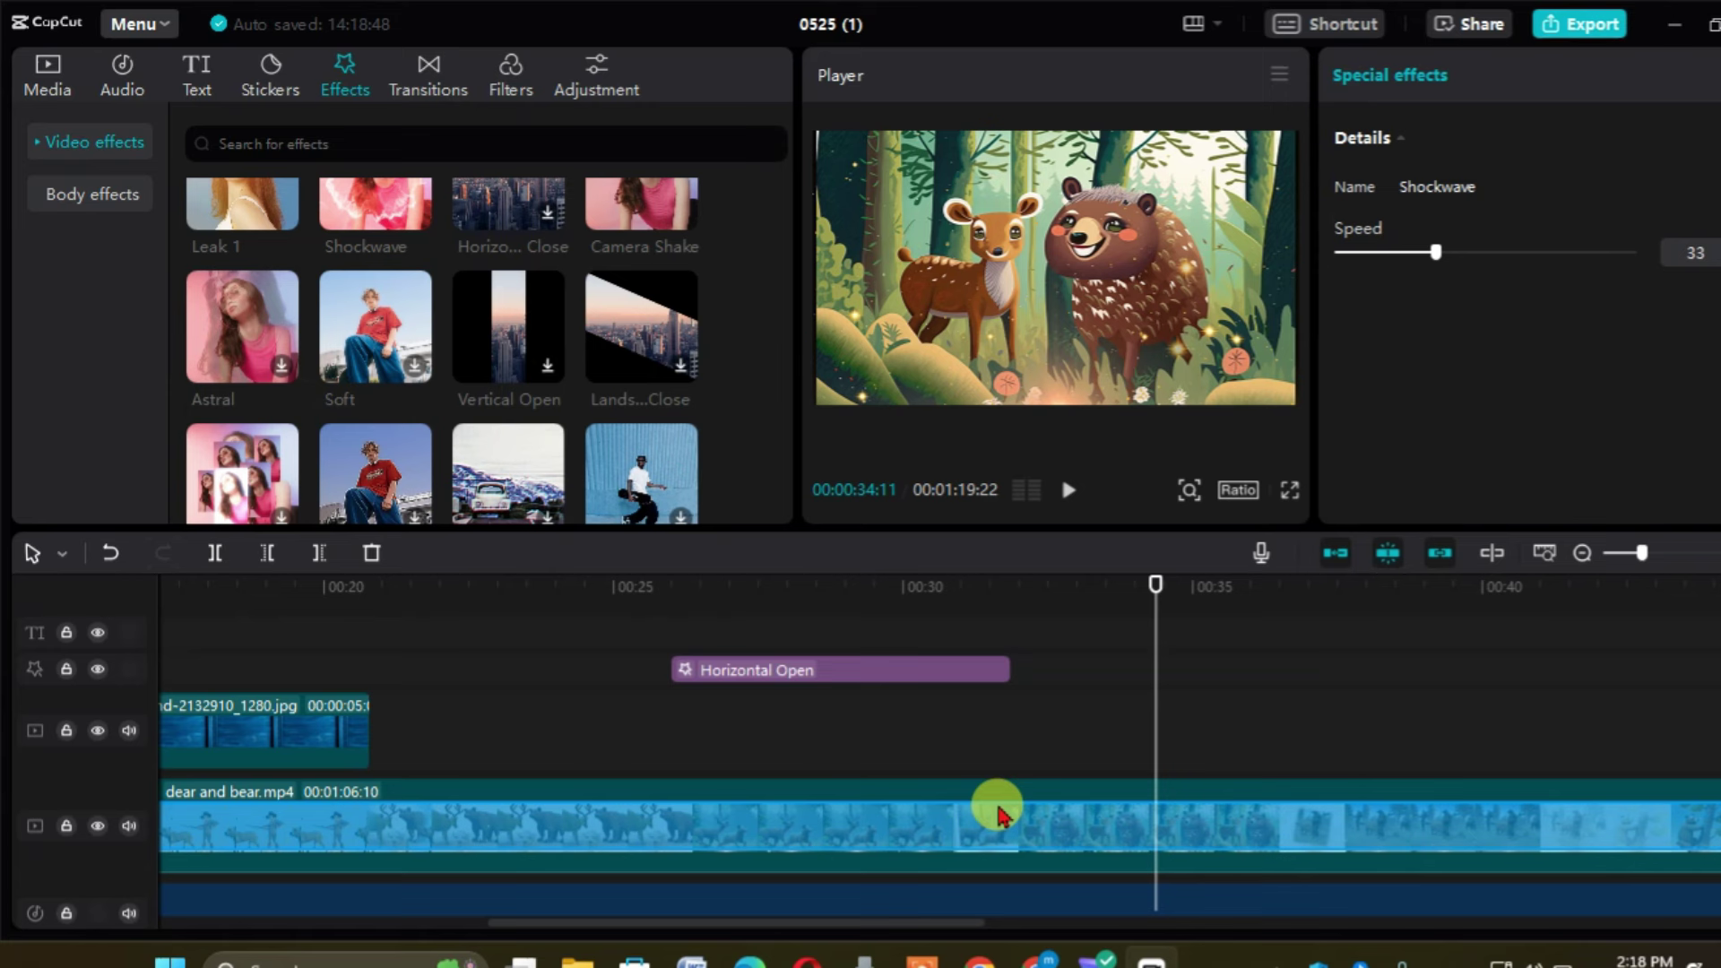
key("ctrl+z")
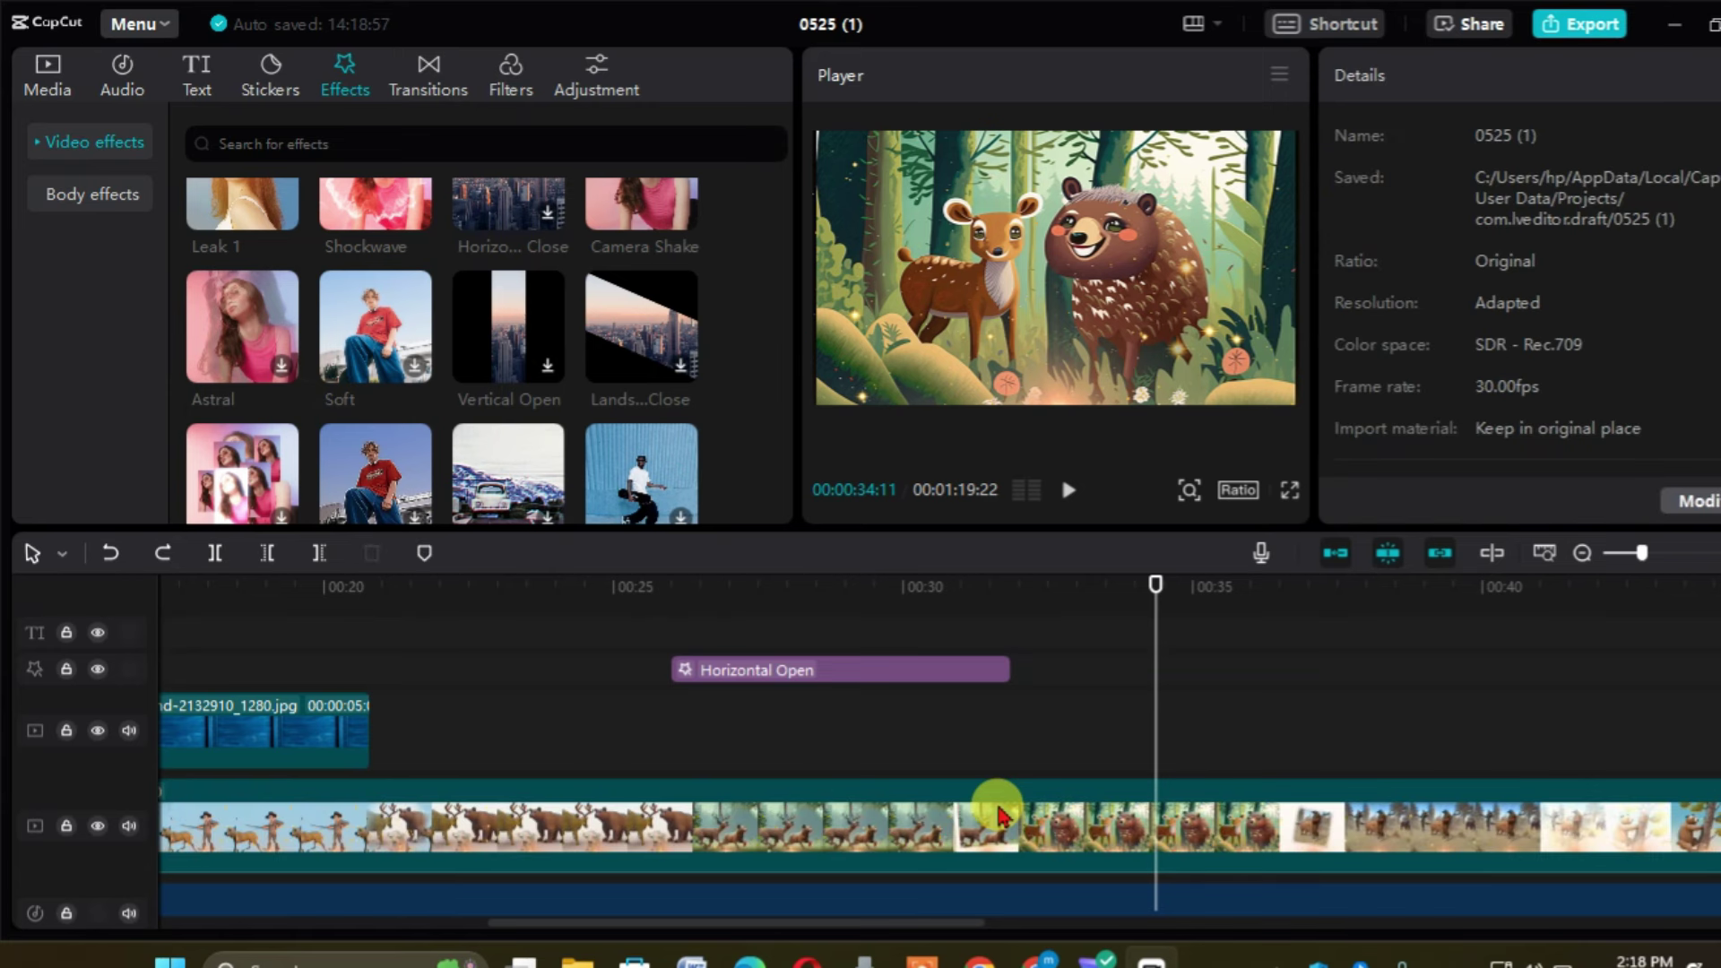
- Place the Shockwave effect on the effects track after Horizontal Open, starting at about 00:00:33, and play it through
mouse_move(375, 211)
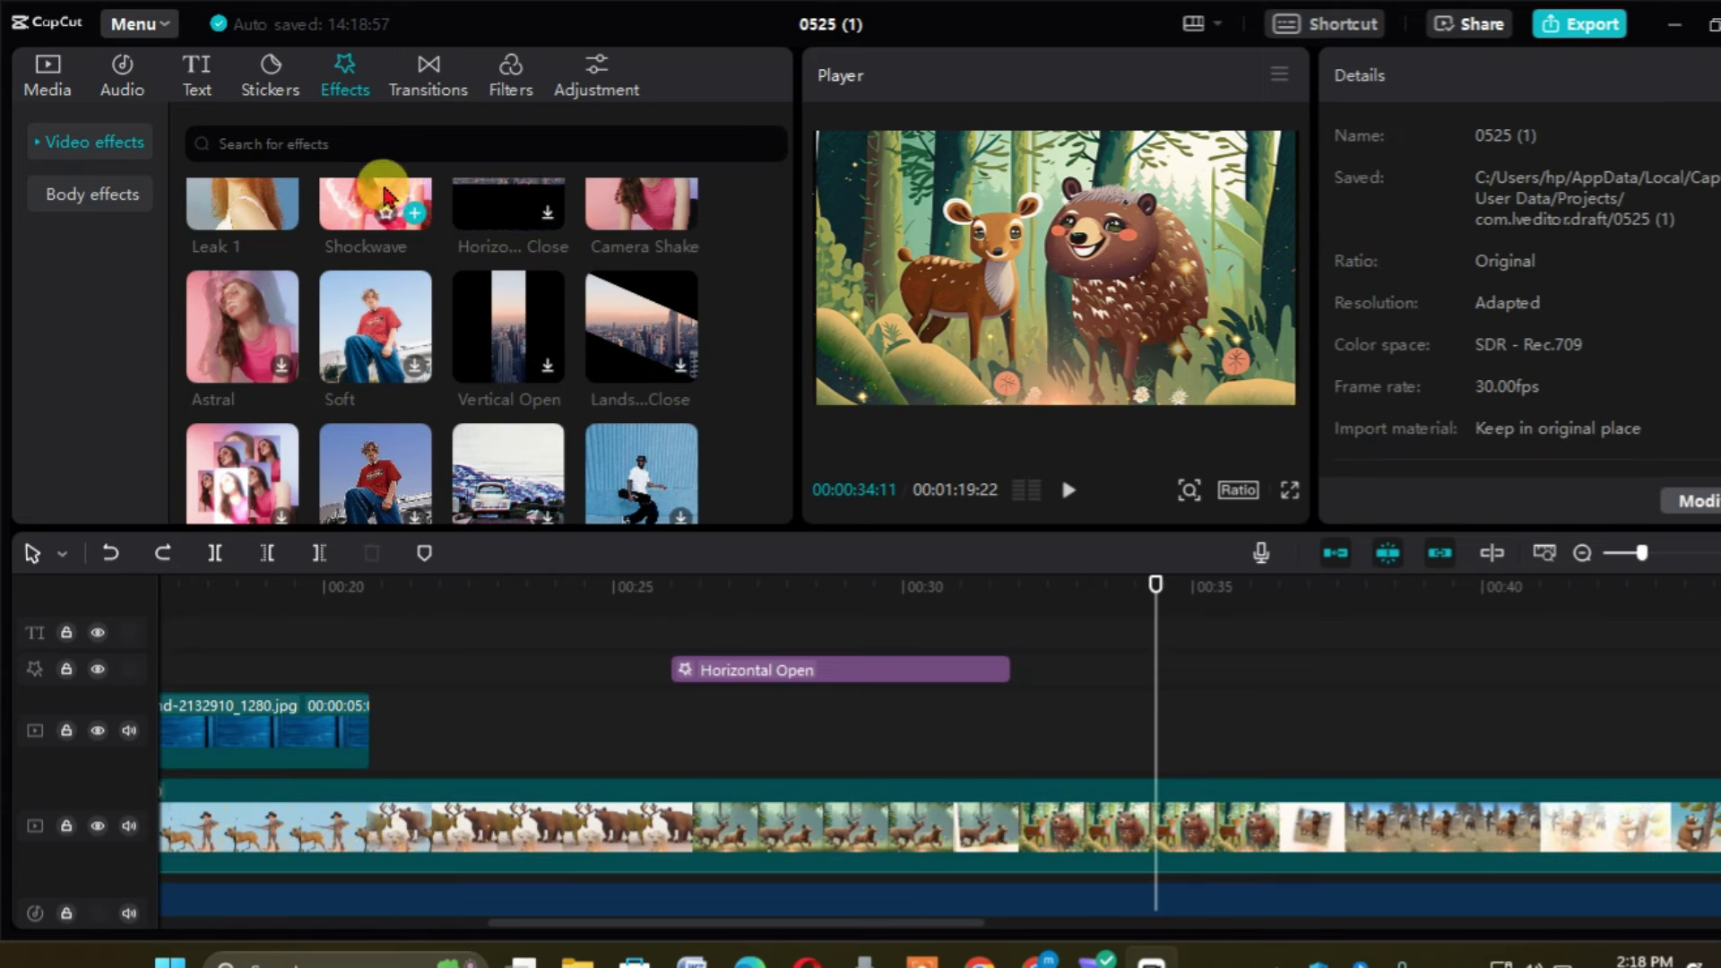
left_click_drag(375, 211, 1089, 671)
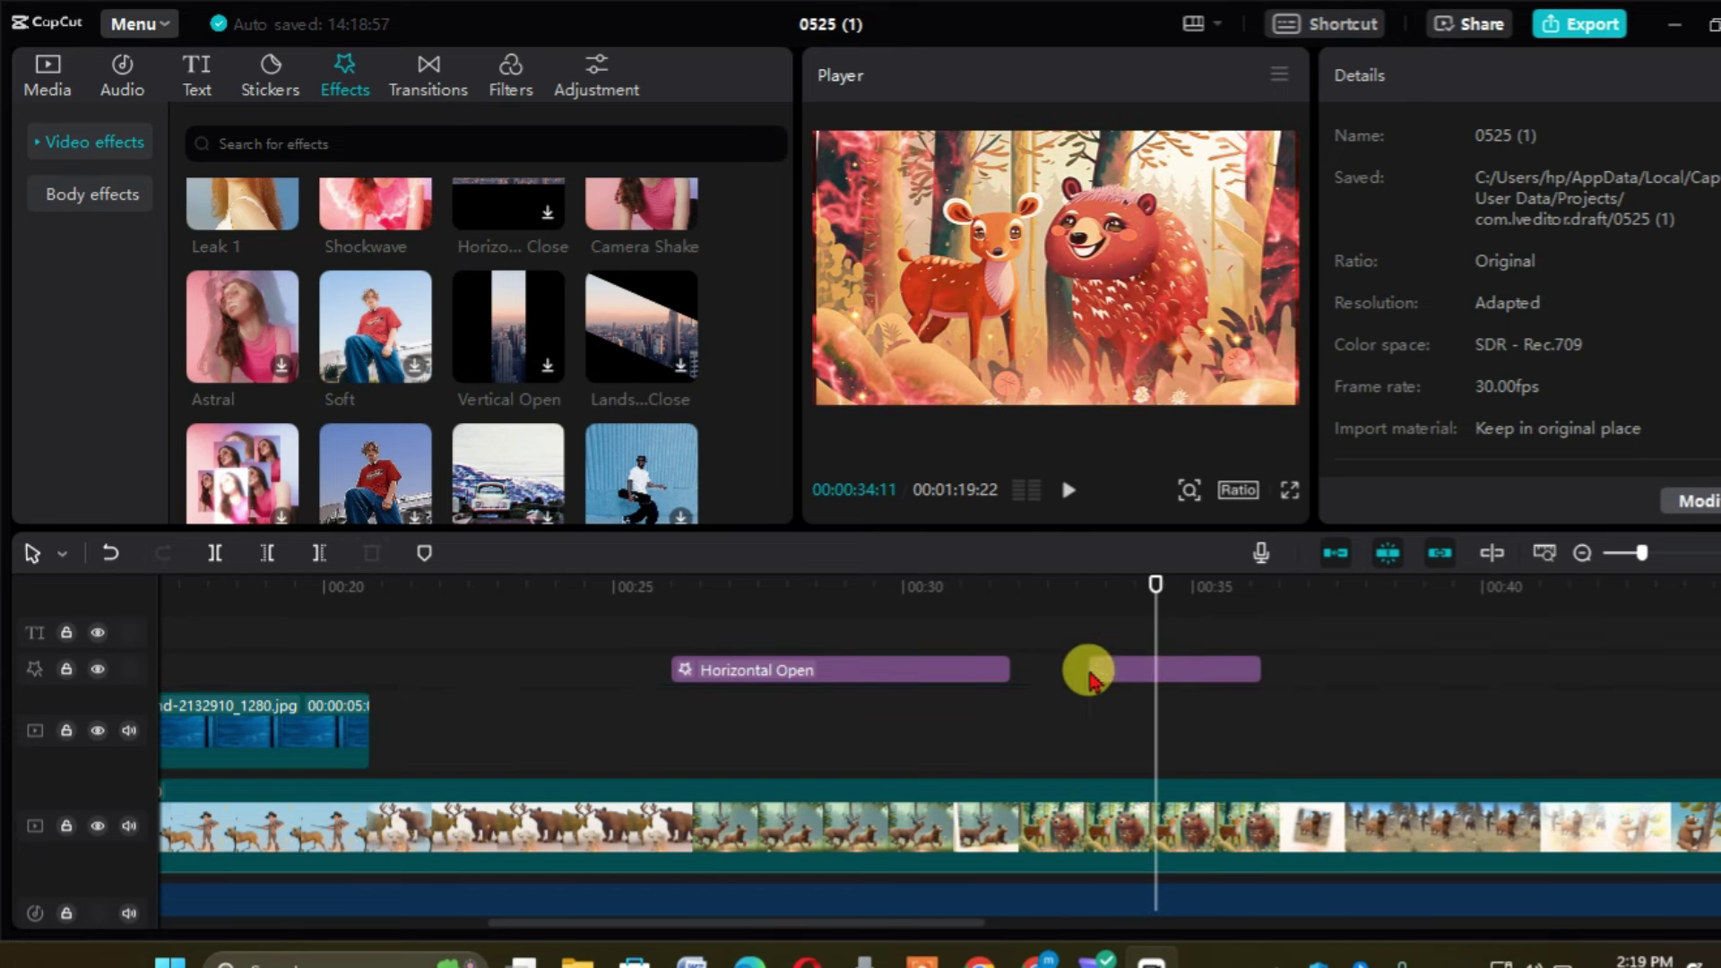
left_click_drag(1143, 592, 1073, 599)
key("space")
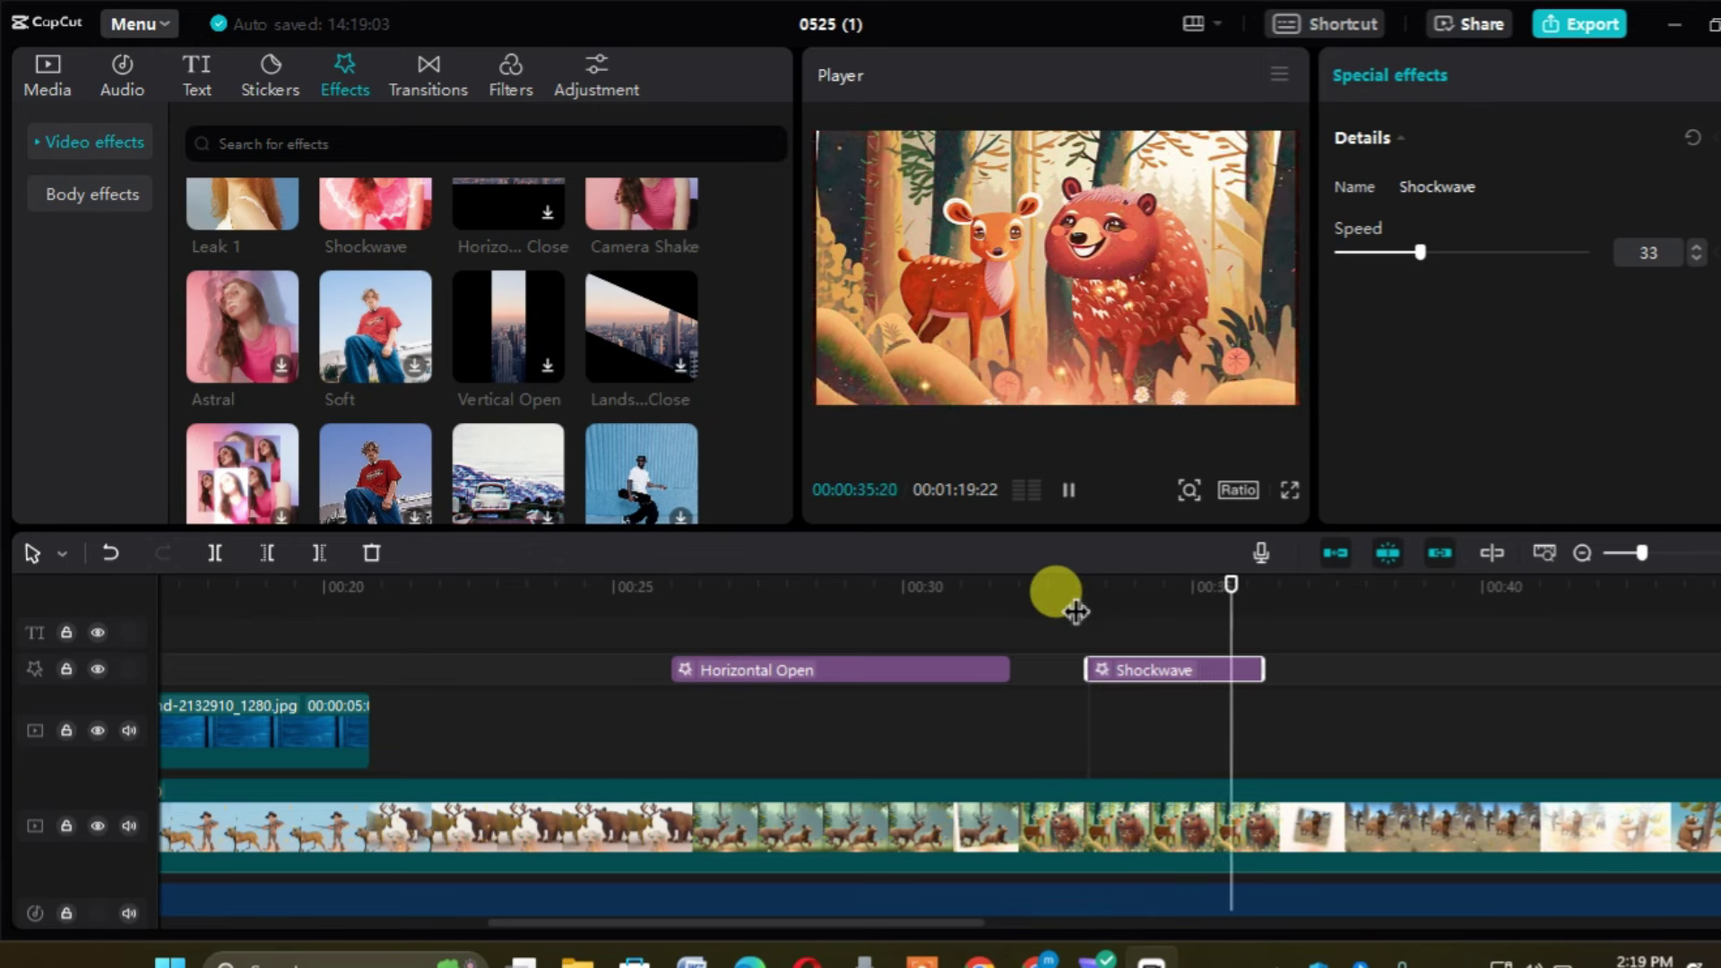
key("space")
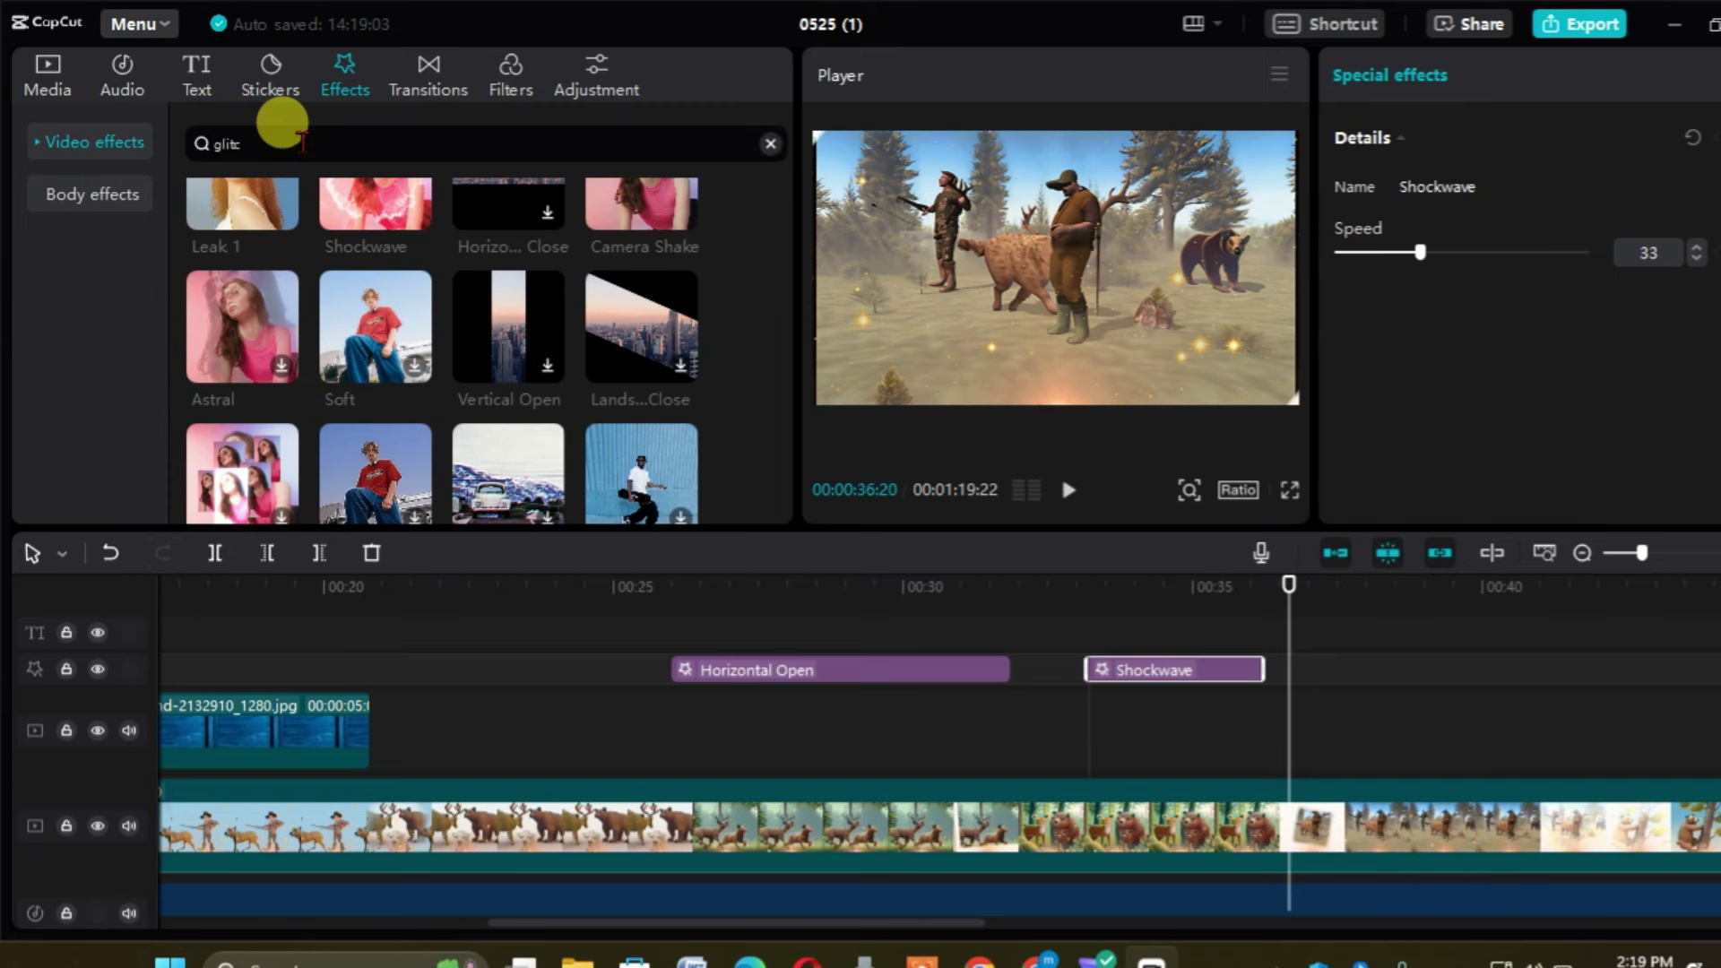
- Search the video effects for "glitch" and download the Glitch effect for preview
key("Return")
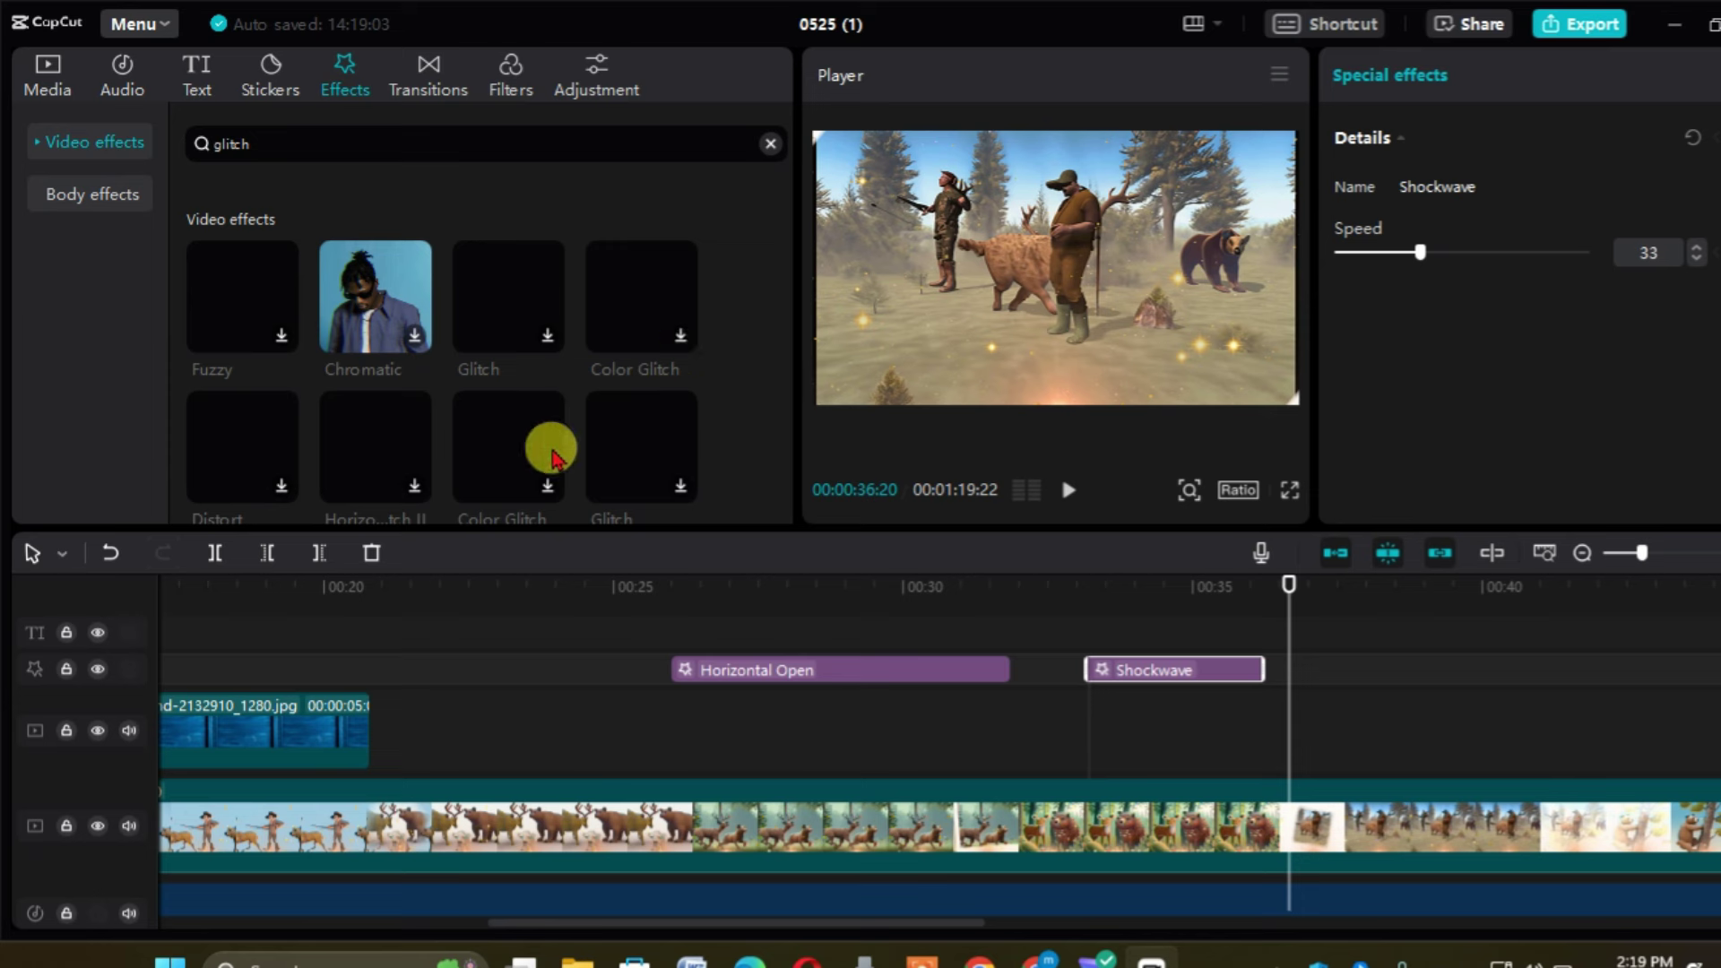
left_click(548, 337)
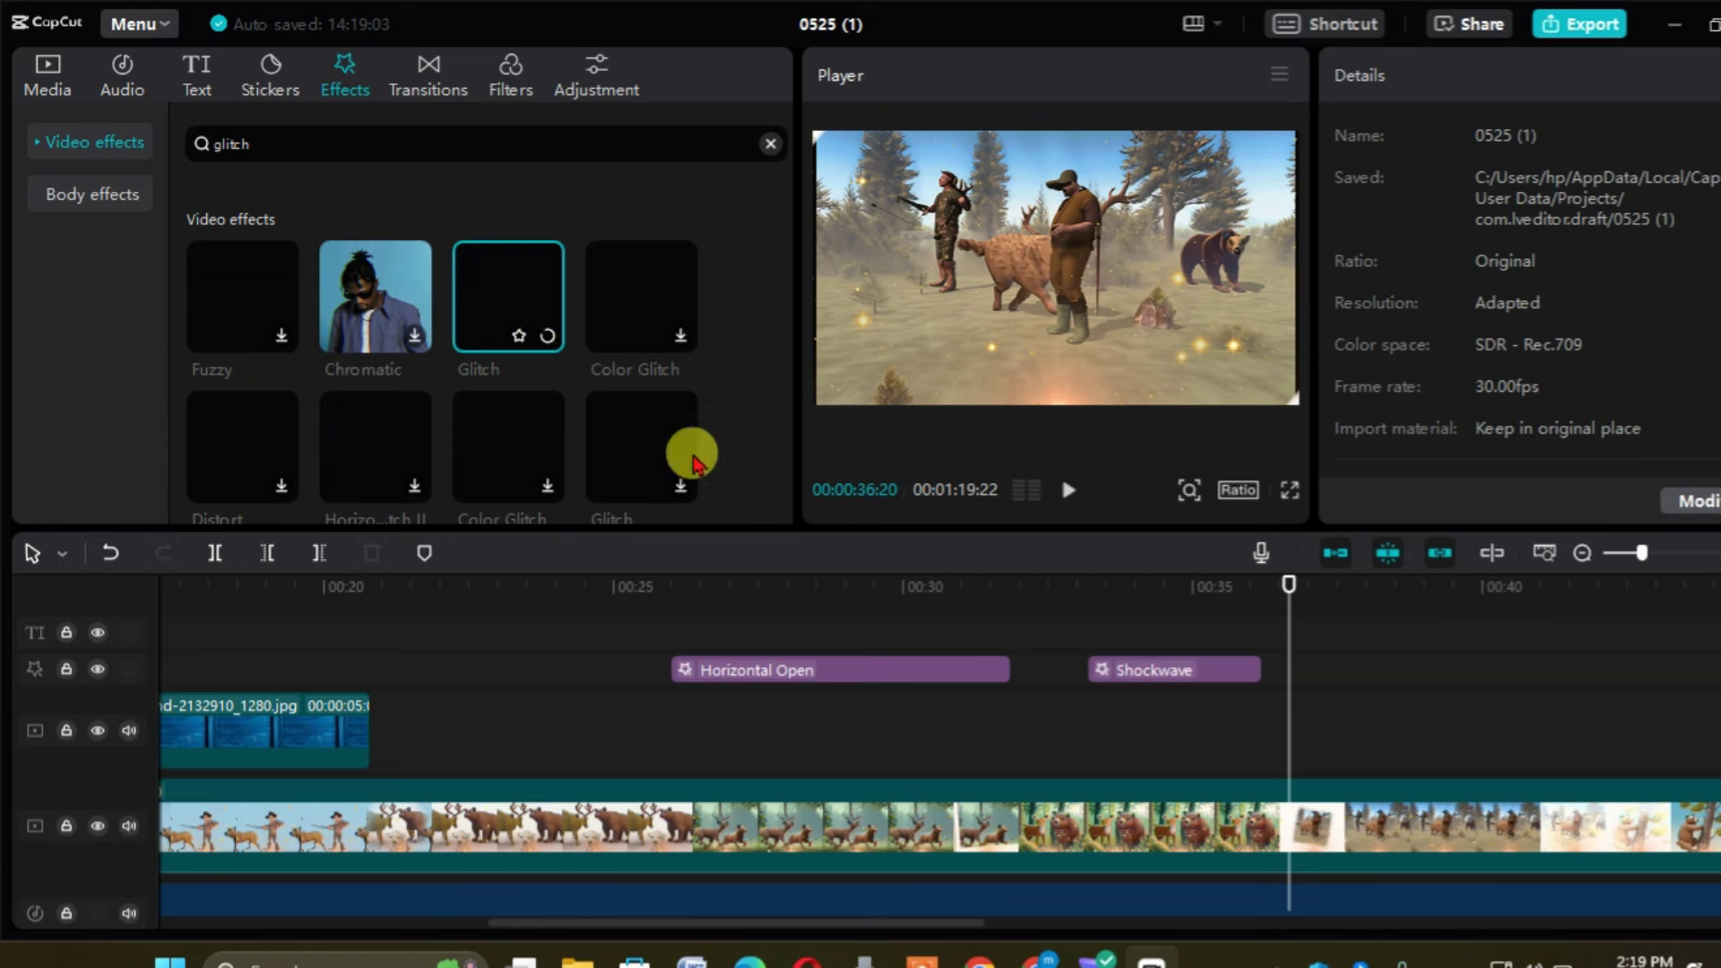
- Open the transitions library, play on to 00:00:40:16 and split the dear and bear.mp4 clip there
left_click(602, 914)
left_click_drag(607, 922, 710, 926)
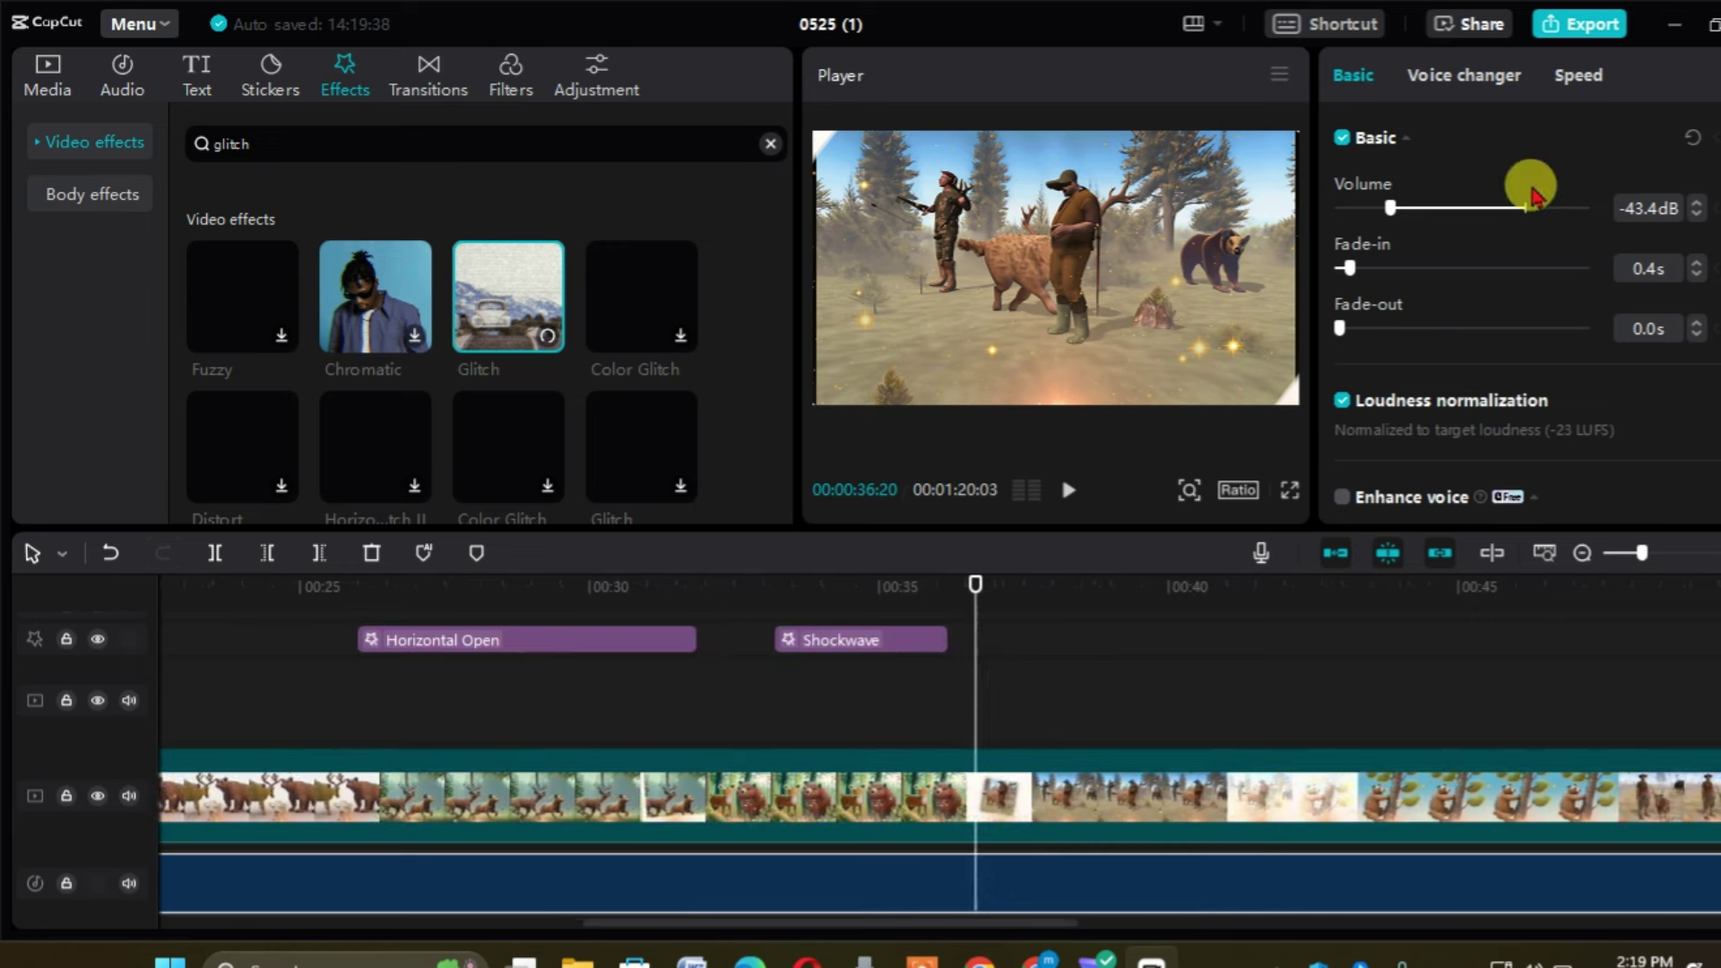
left_click(426, 88)
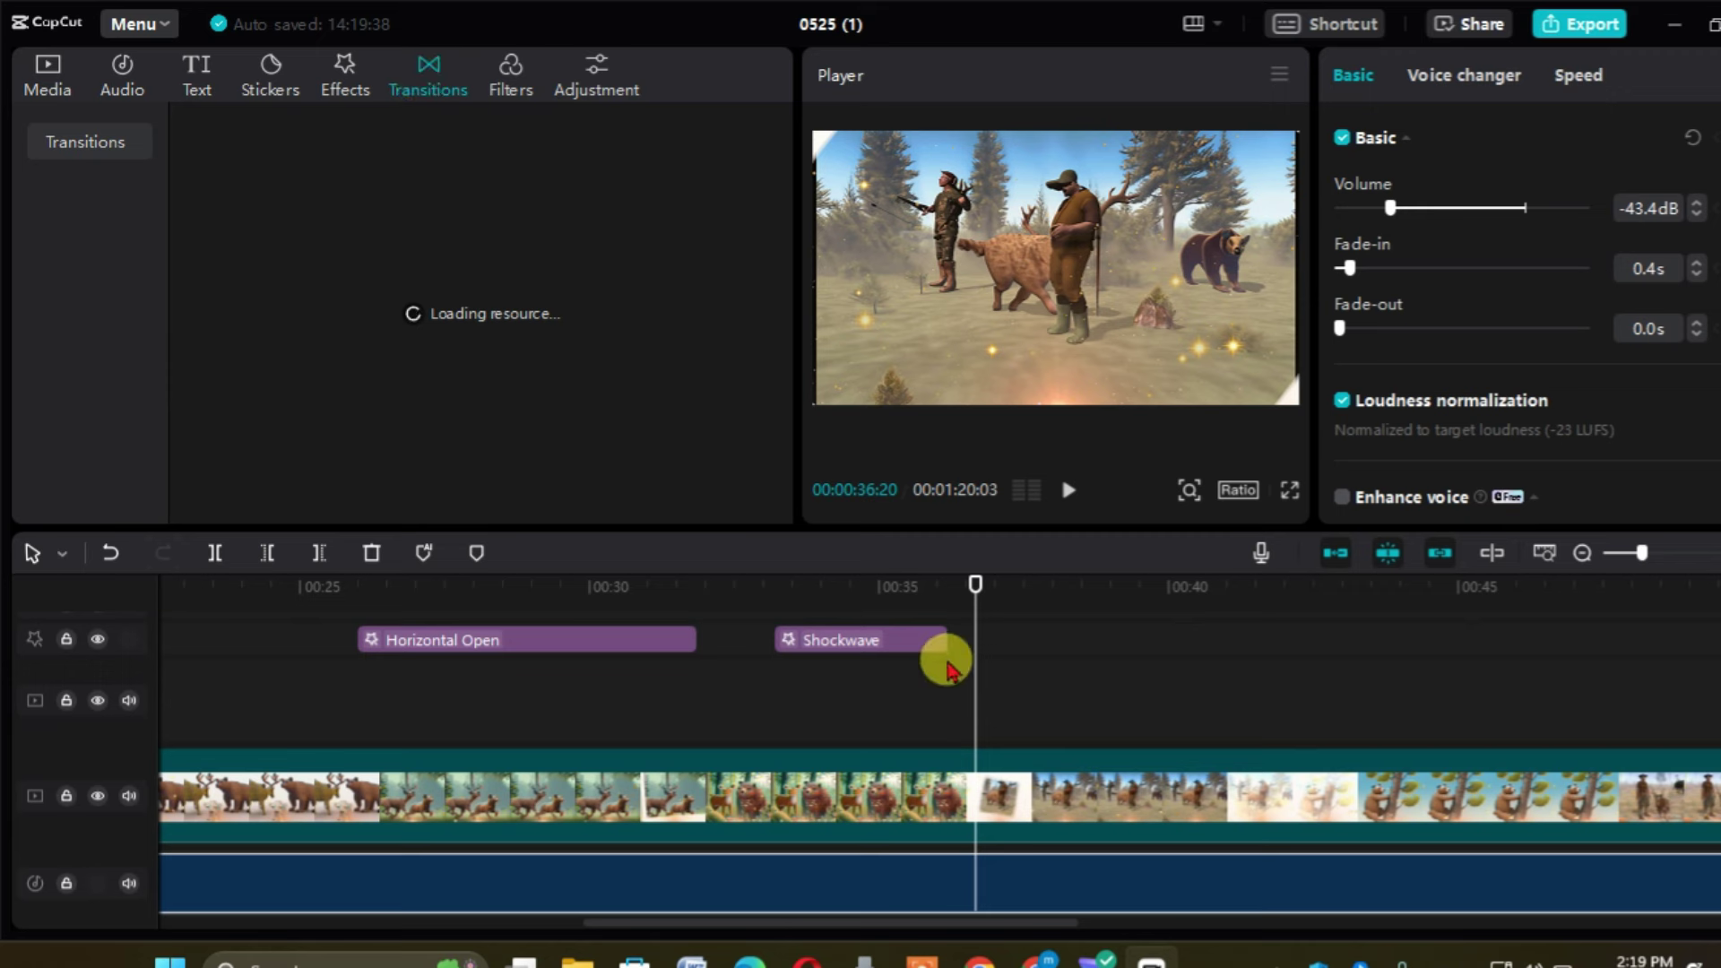
key("space")
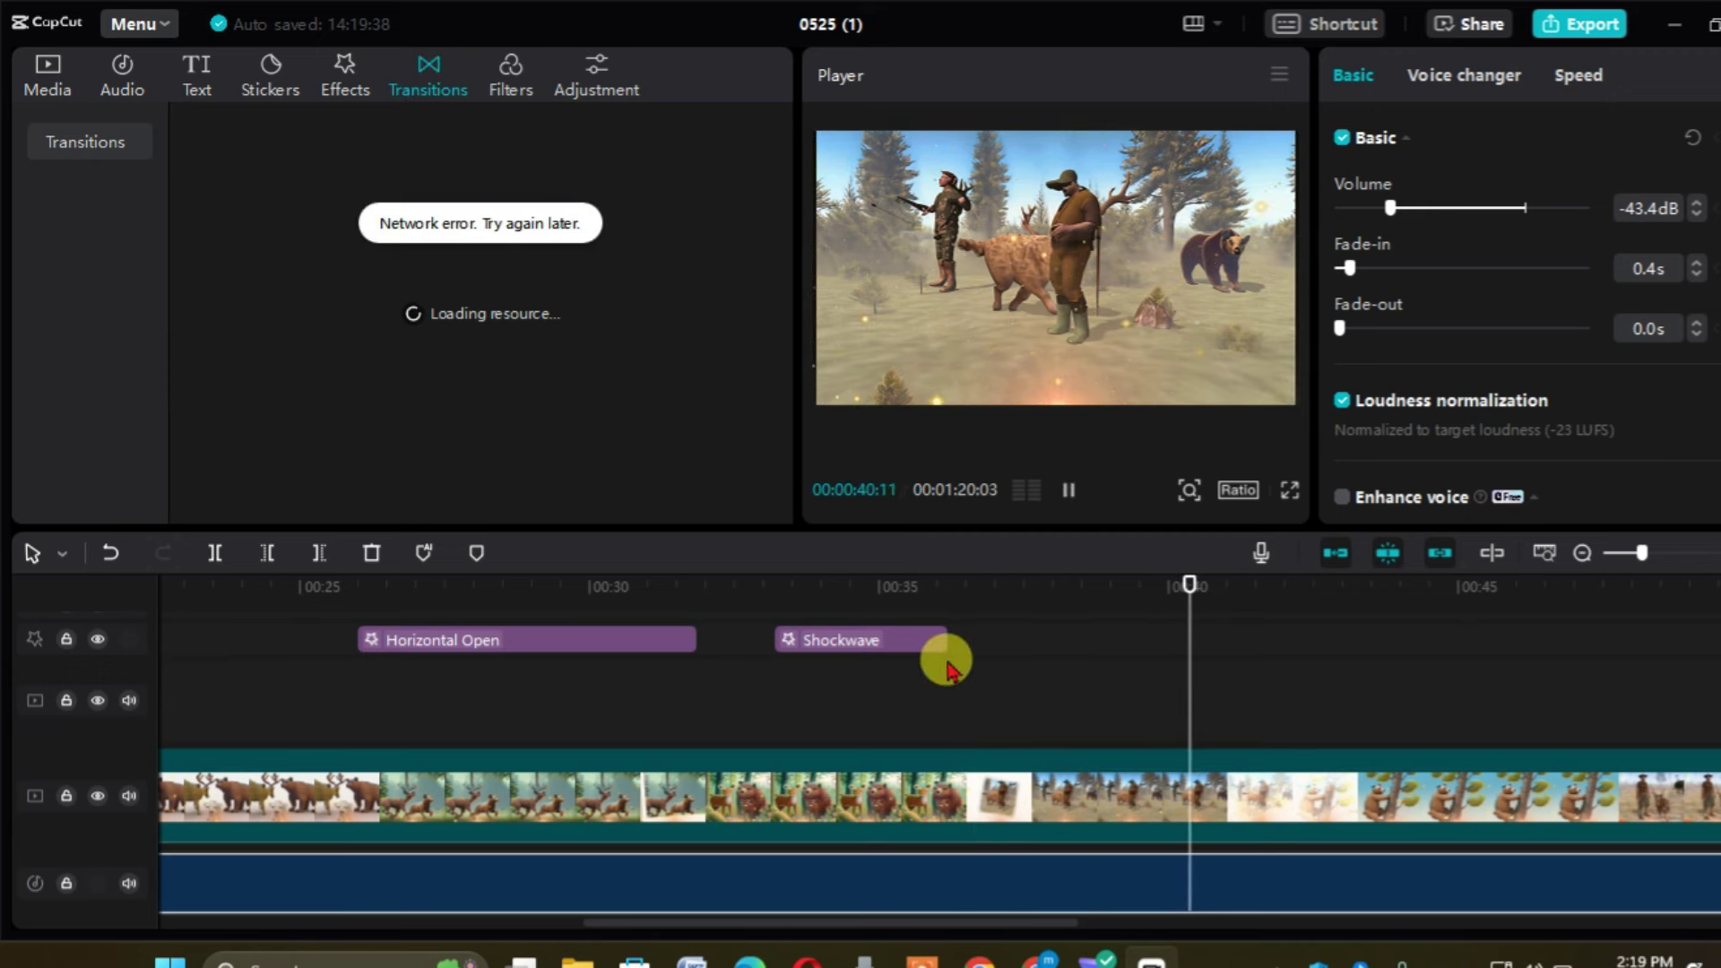
key("space")
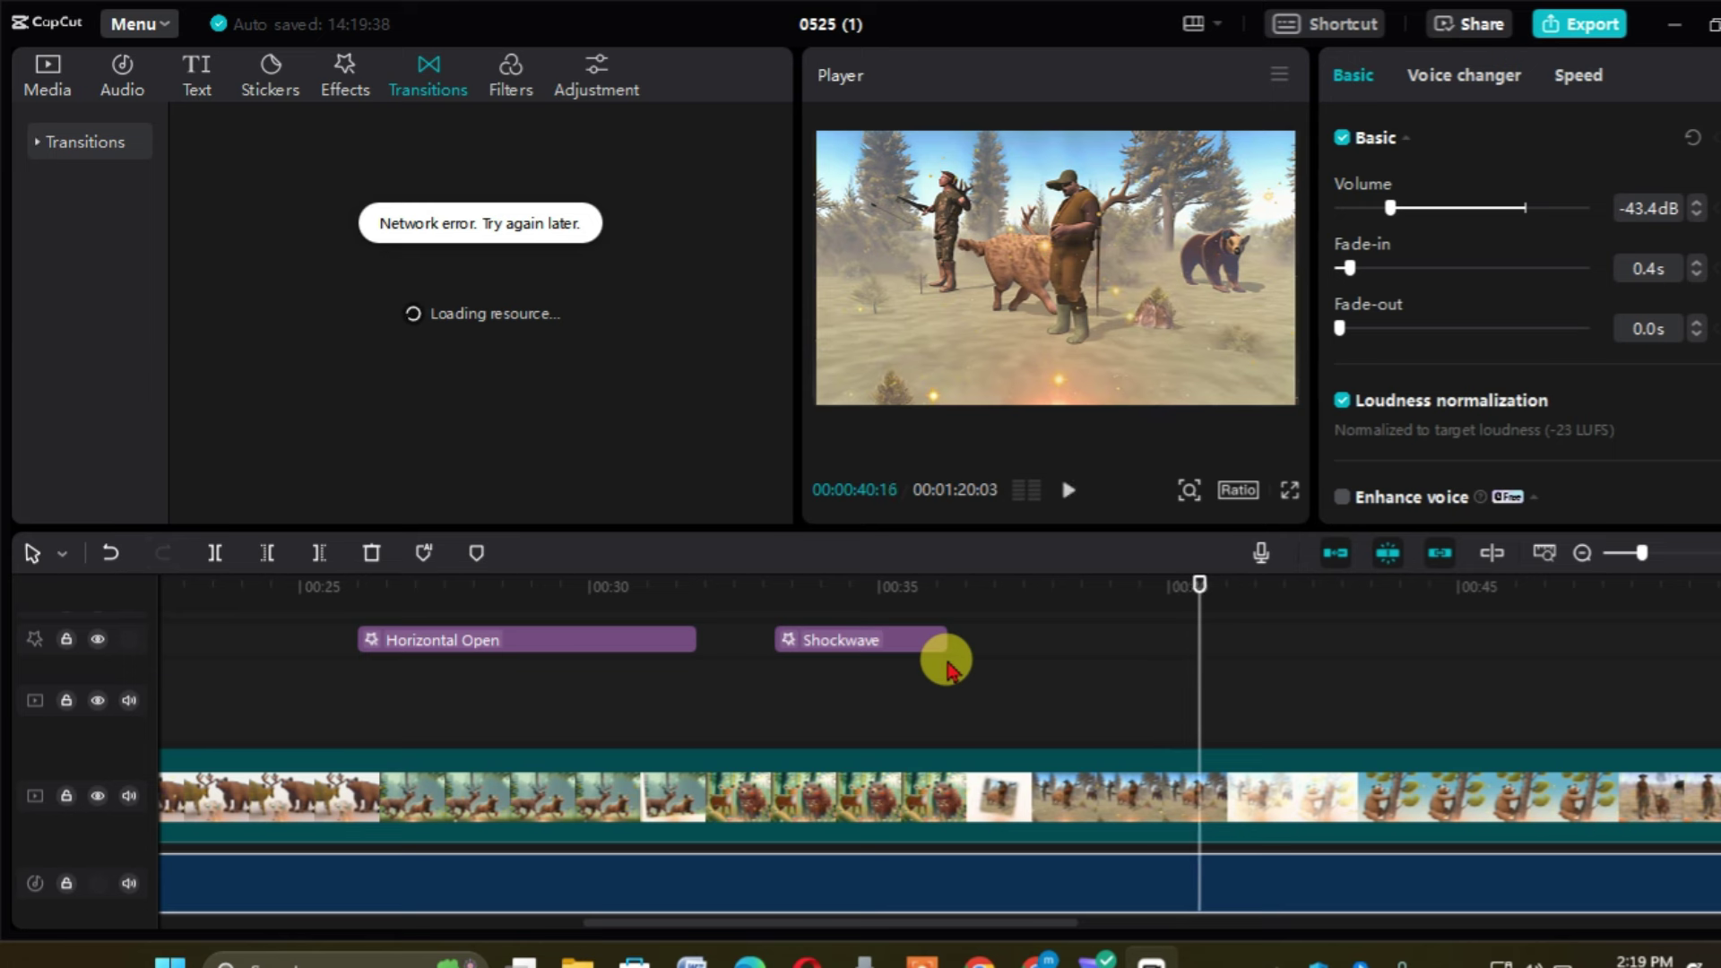
left_click(1249, 800)
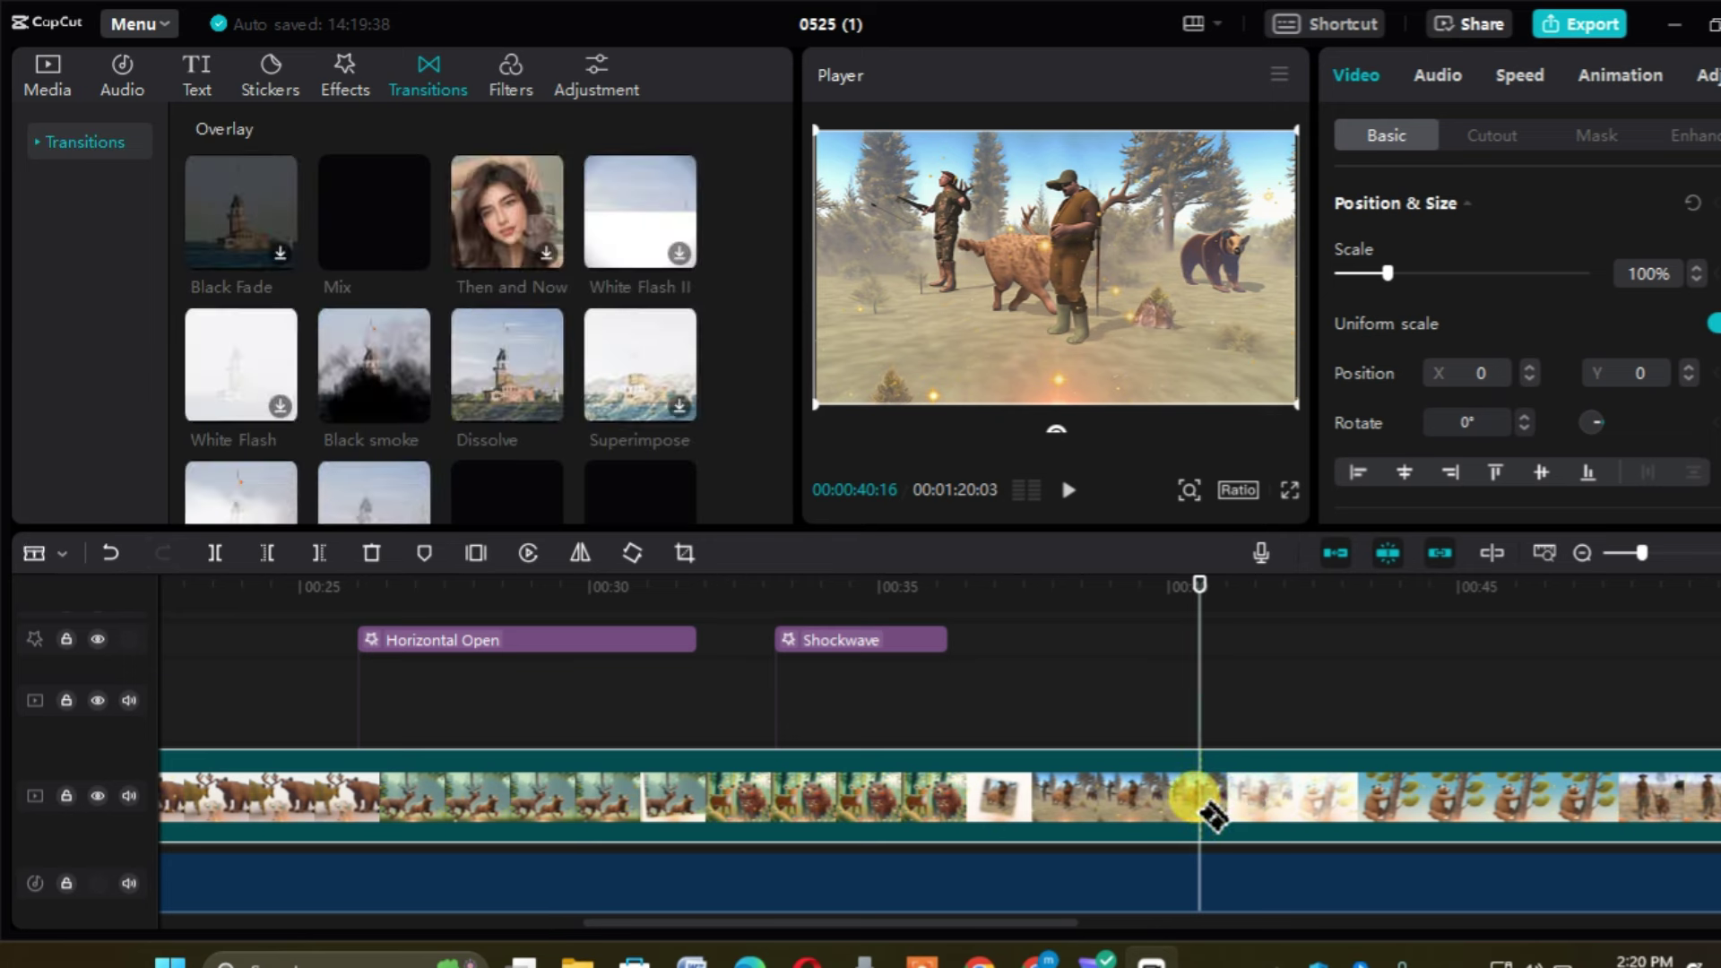
left_click(1212, 816)
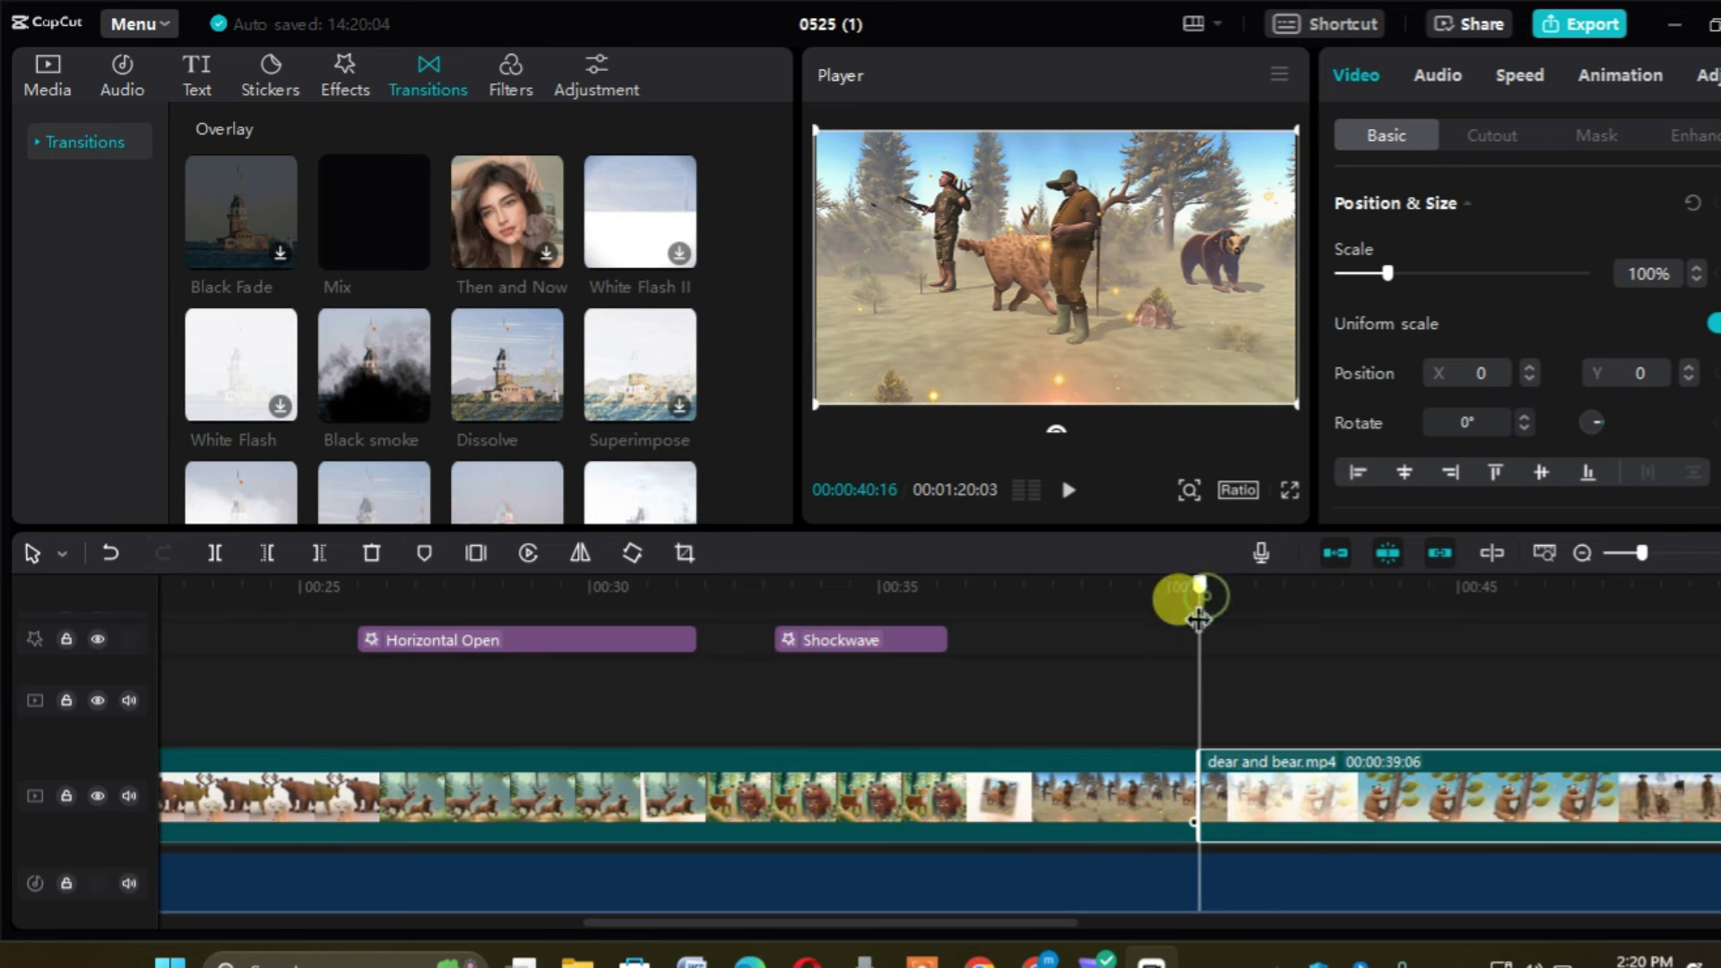
- Browse the transitions library to the Camera group and download Inhale, Pull in, Pull Out, Shake, Rotate CW II and Left
left_click_drag(1202, 618, 1171, 619)
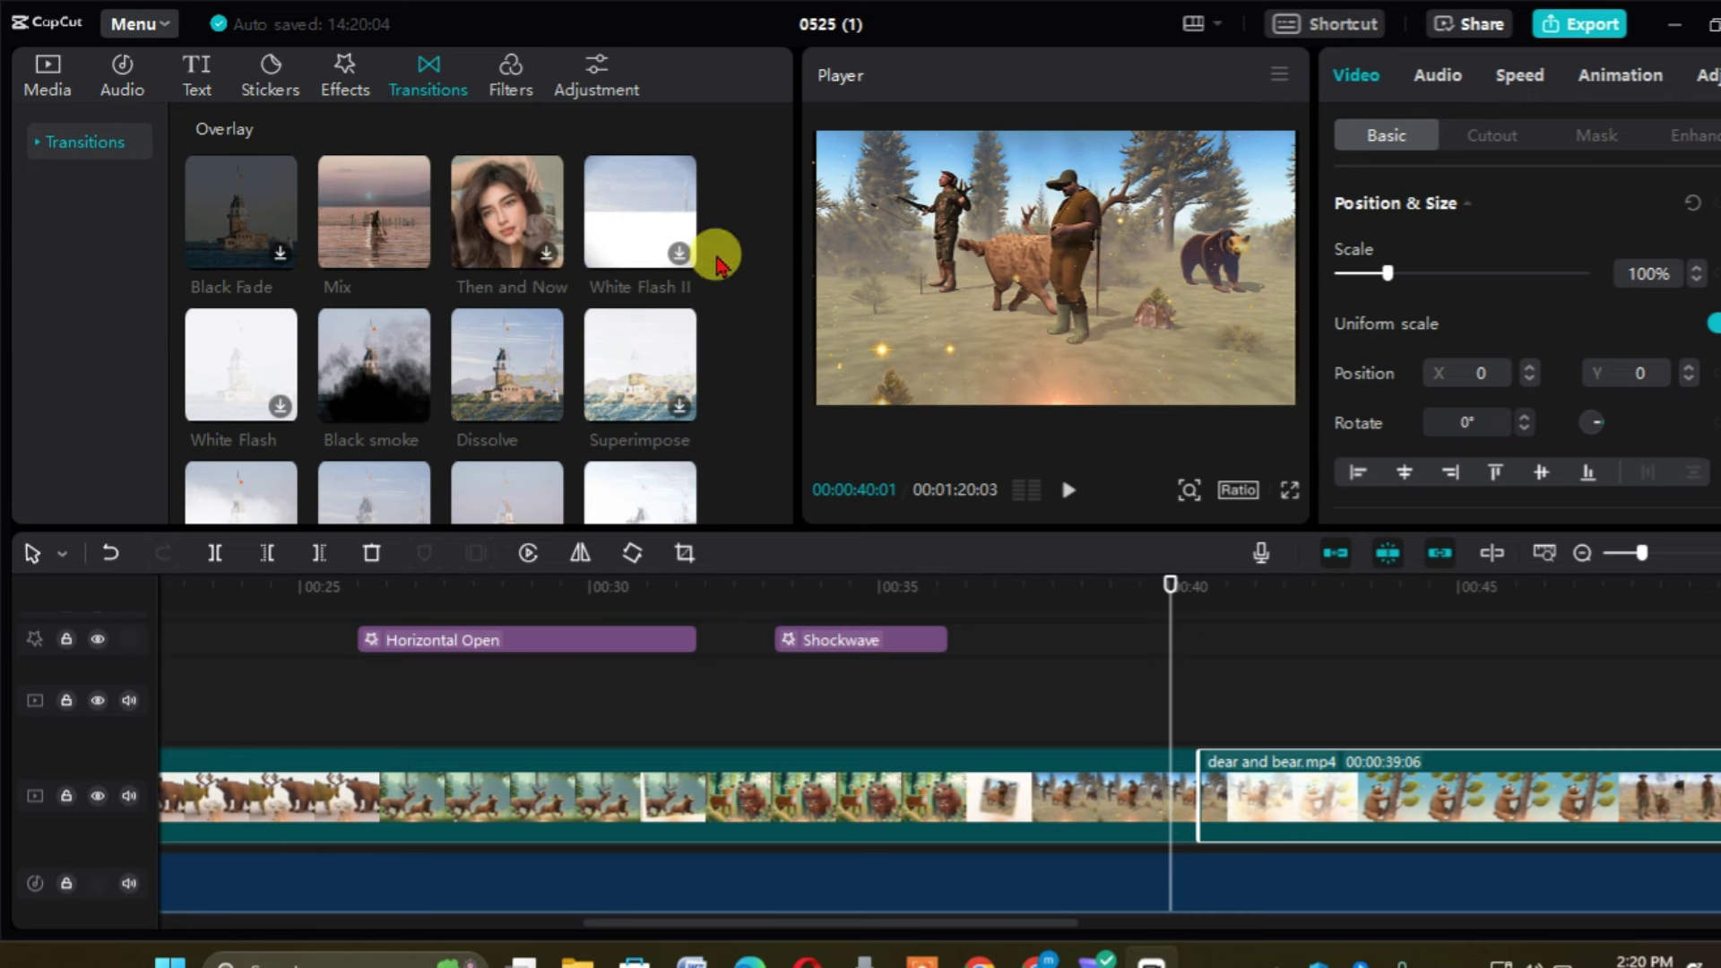
scroll(787, 173, "down", 3)
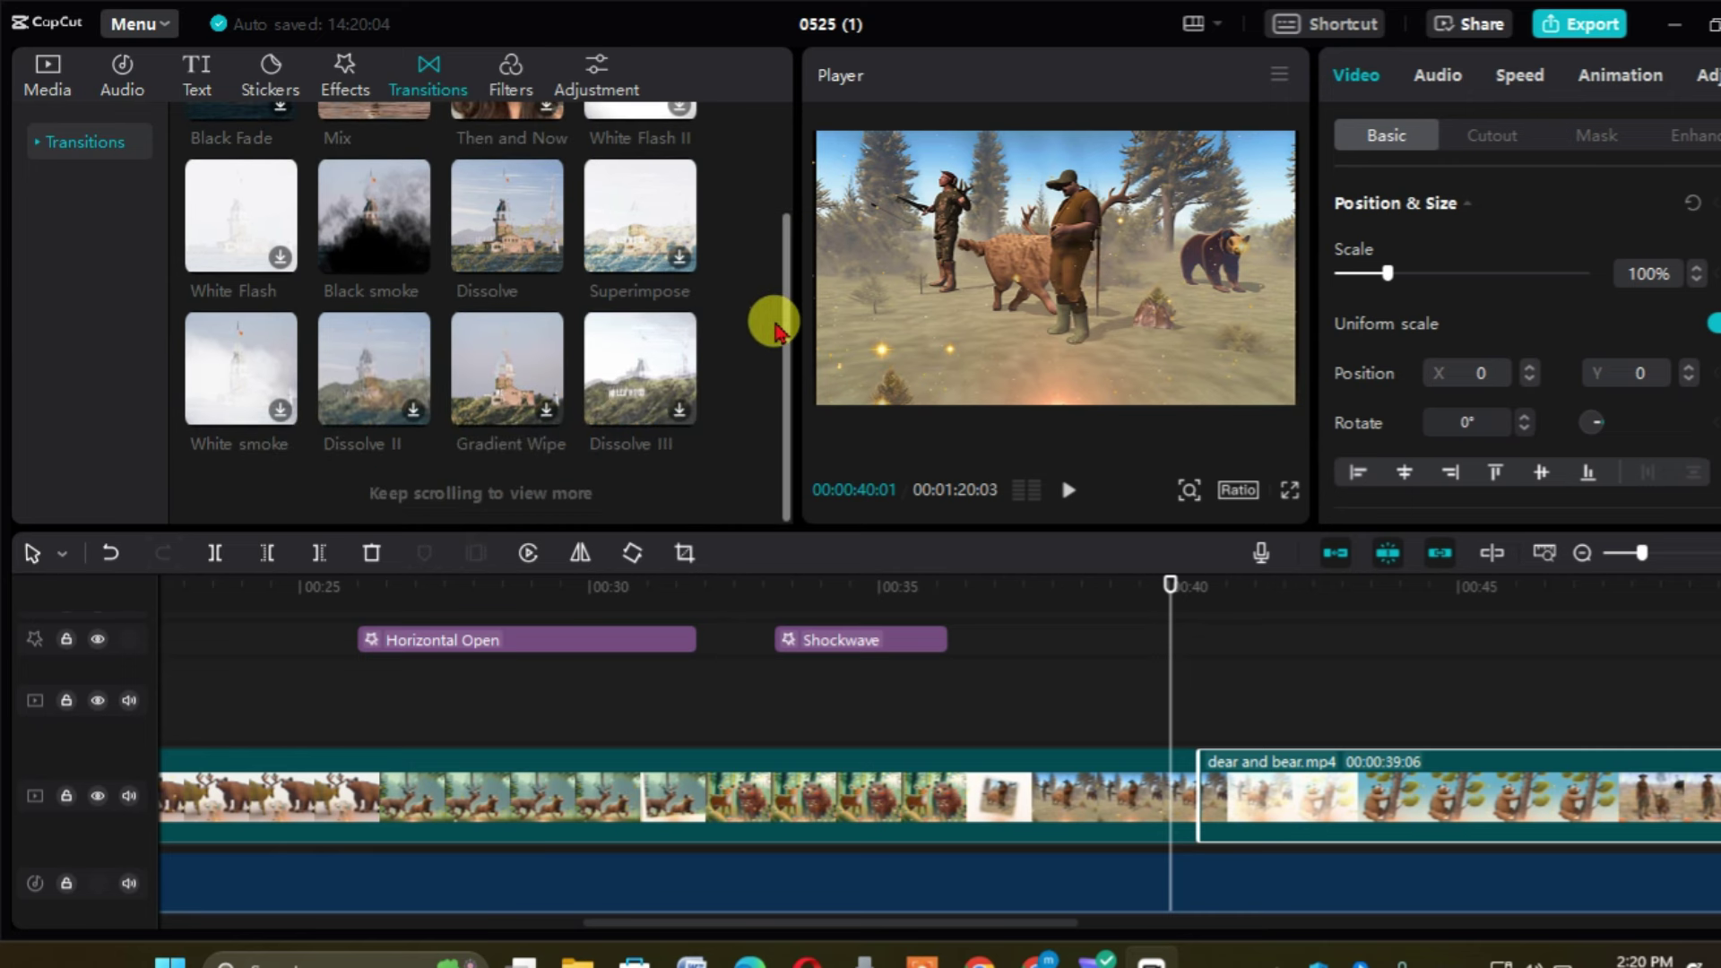
scroll(776, 333, "down", 2)
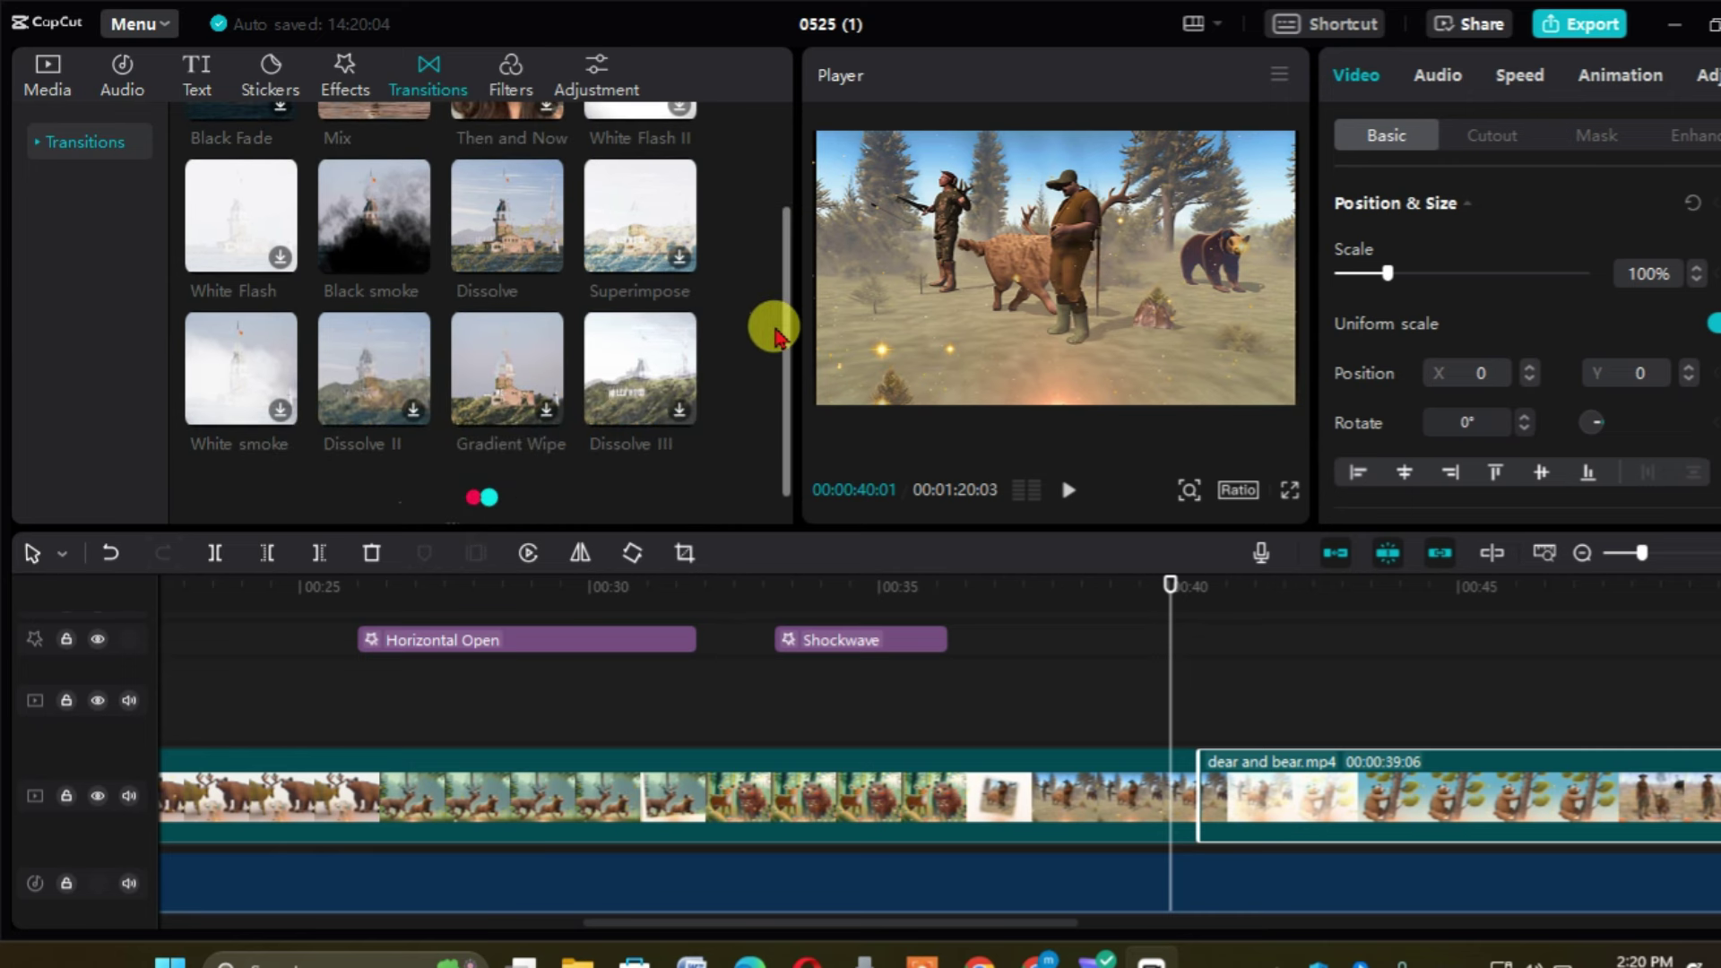
scroll(776, 335, "down", 1)
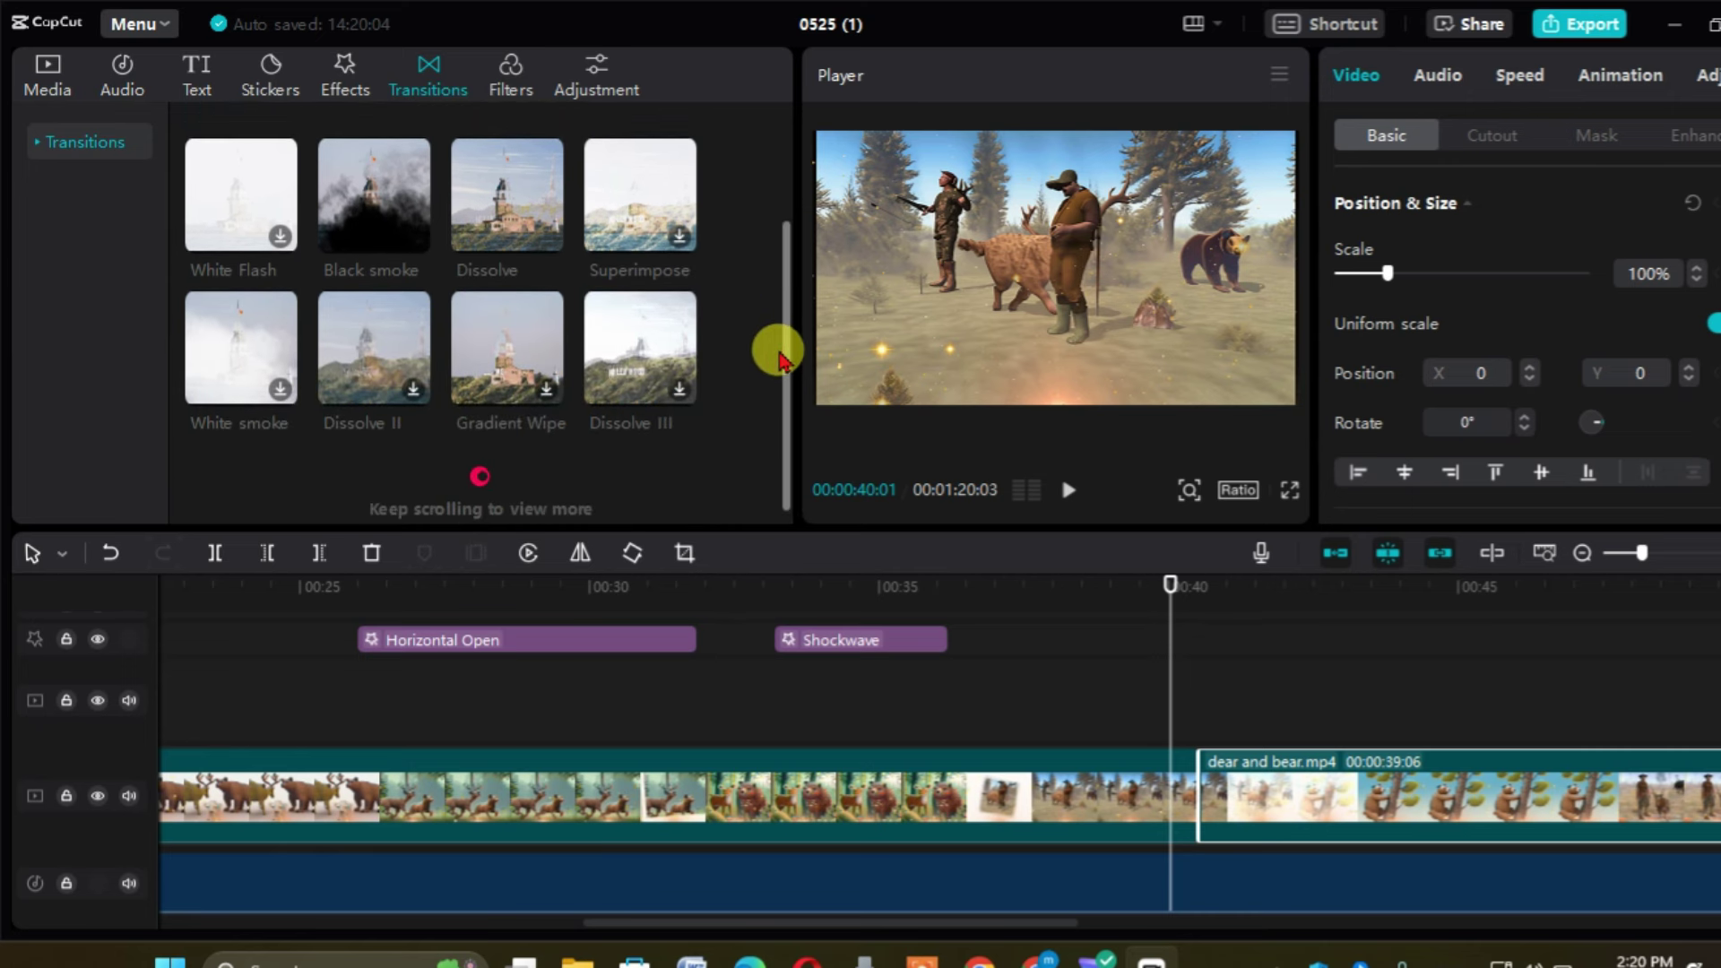
scroll(780, 358, "down", 3)
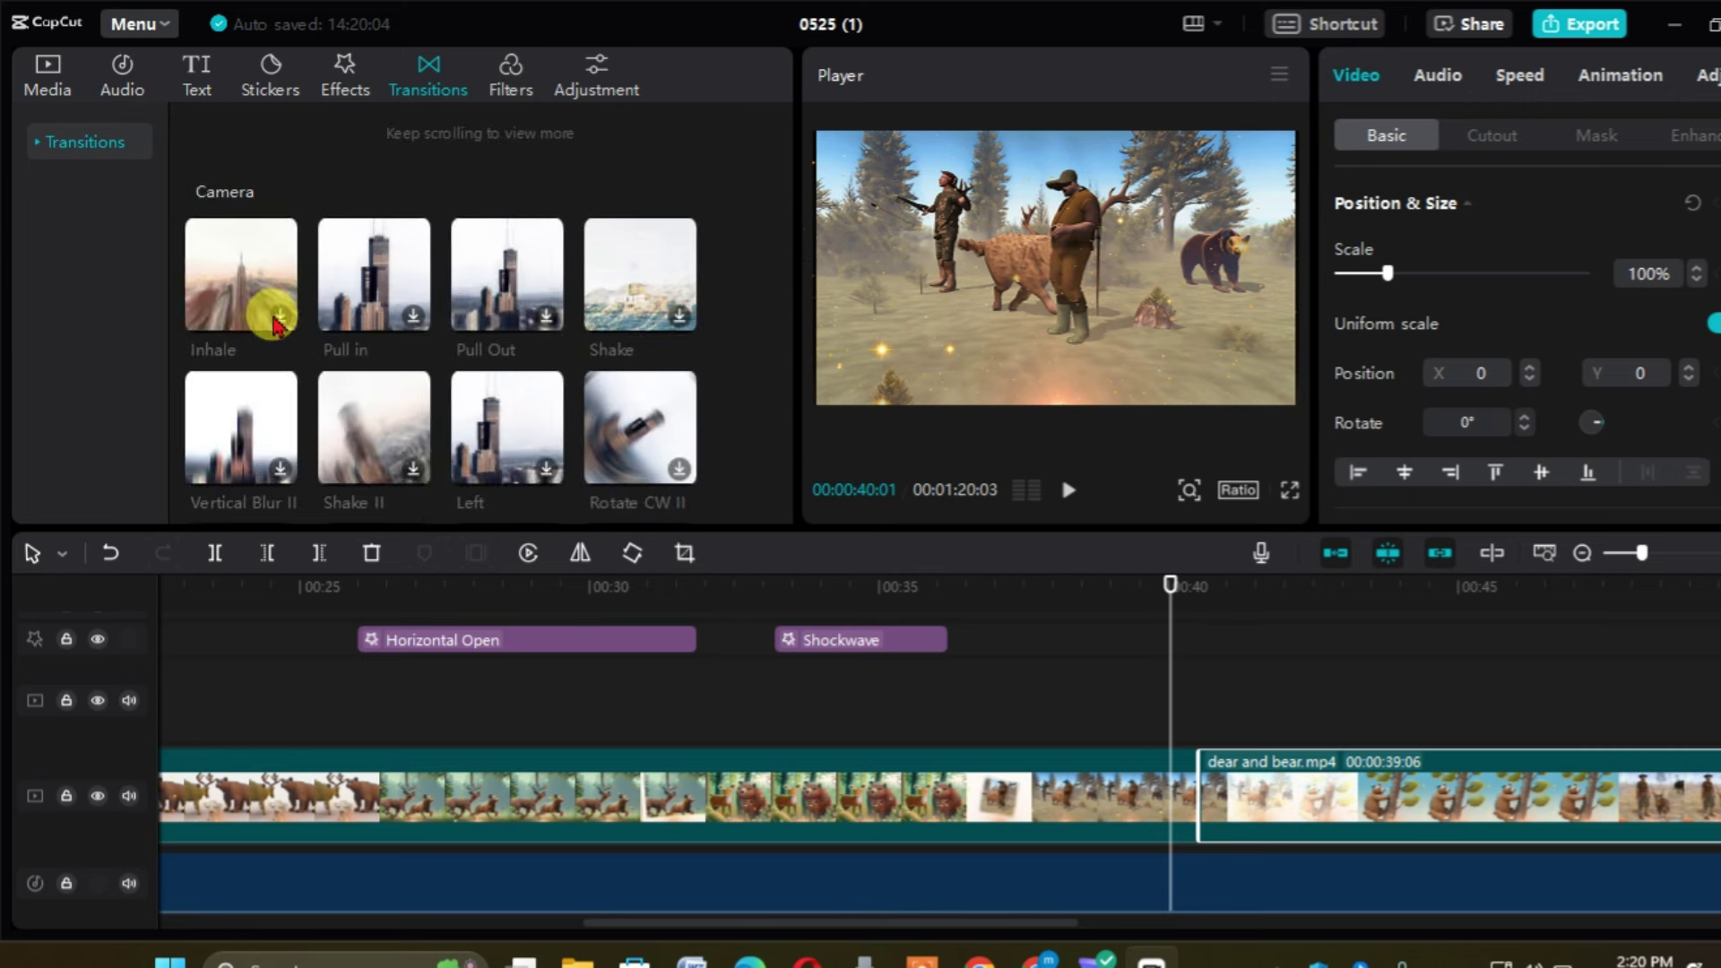
left_click(411, 319)
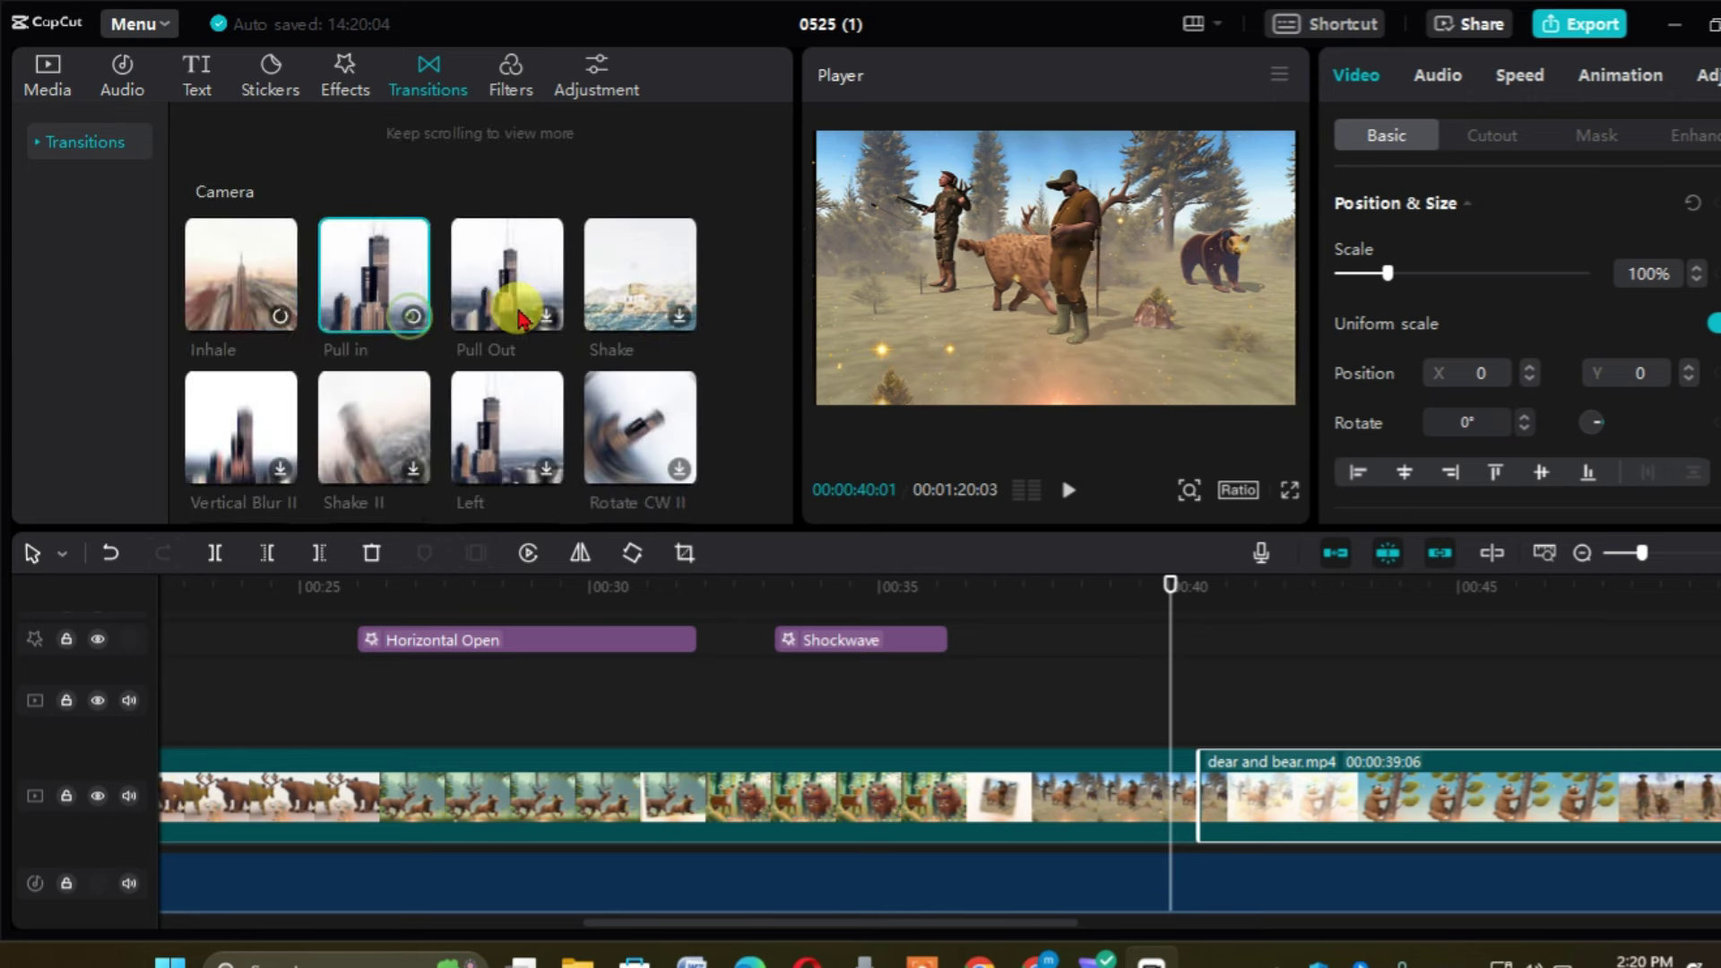
left_click(544, 317)
left_click(637, 320)
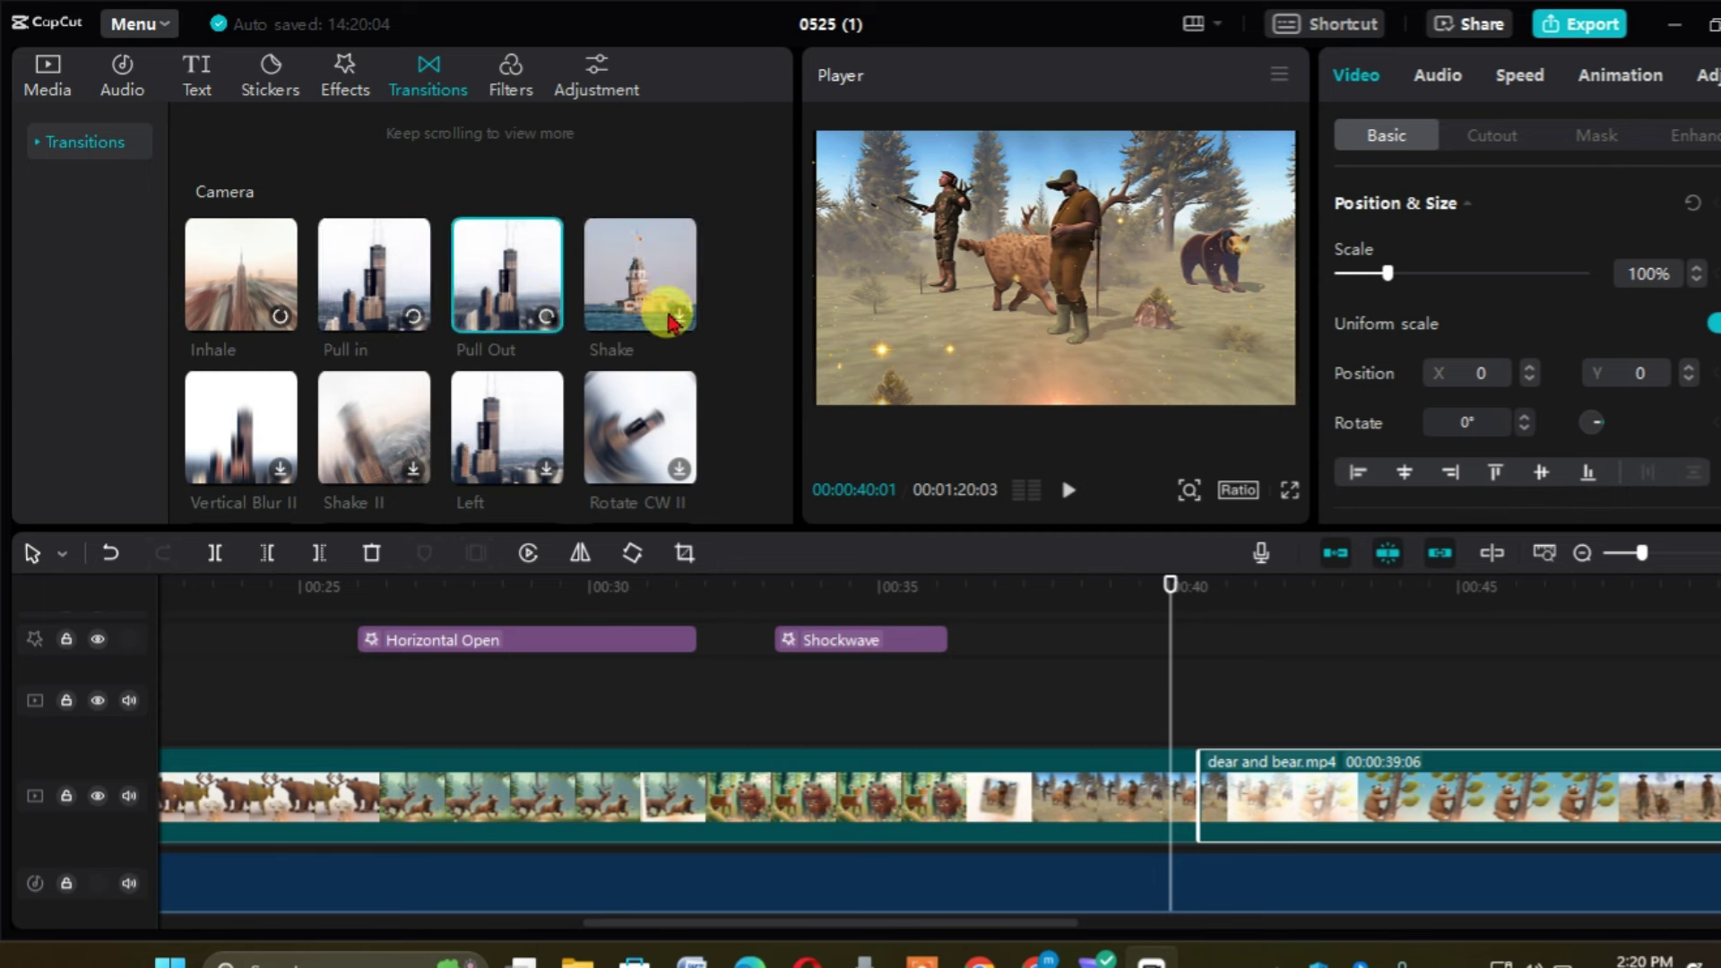
left_click(679, 468)
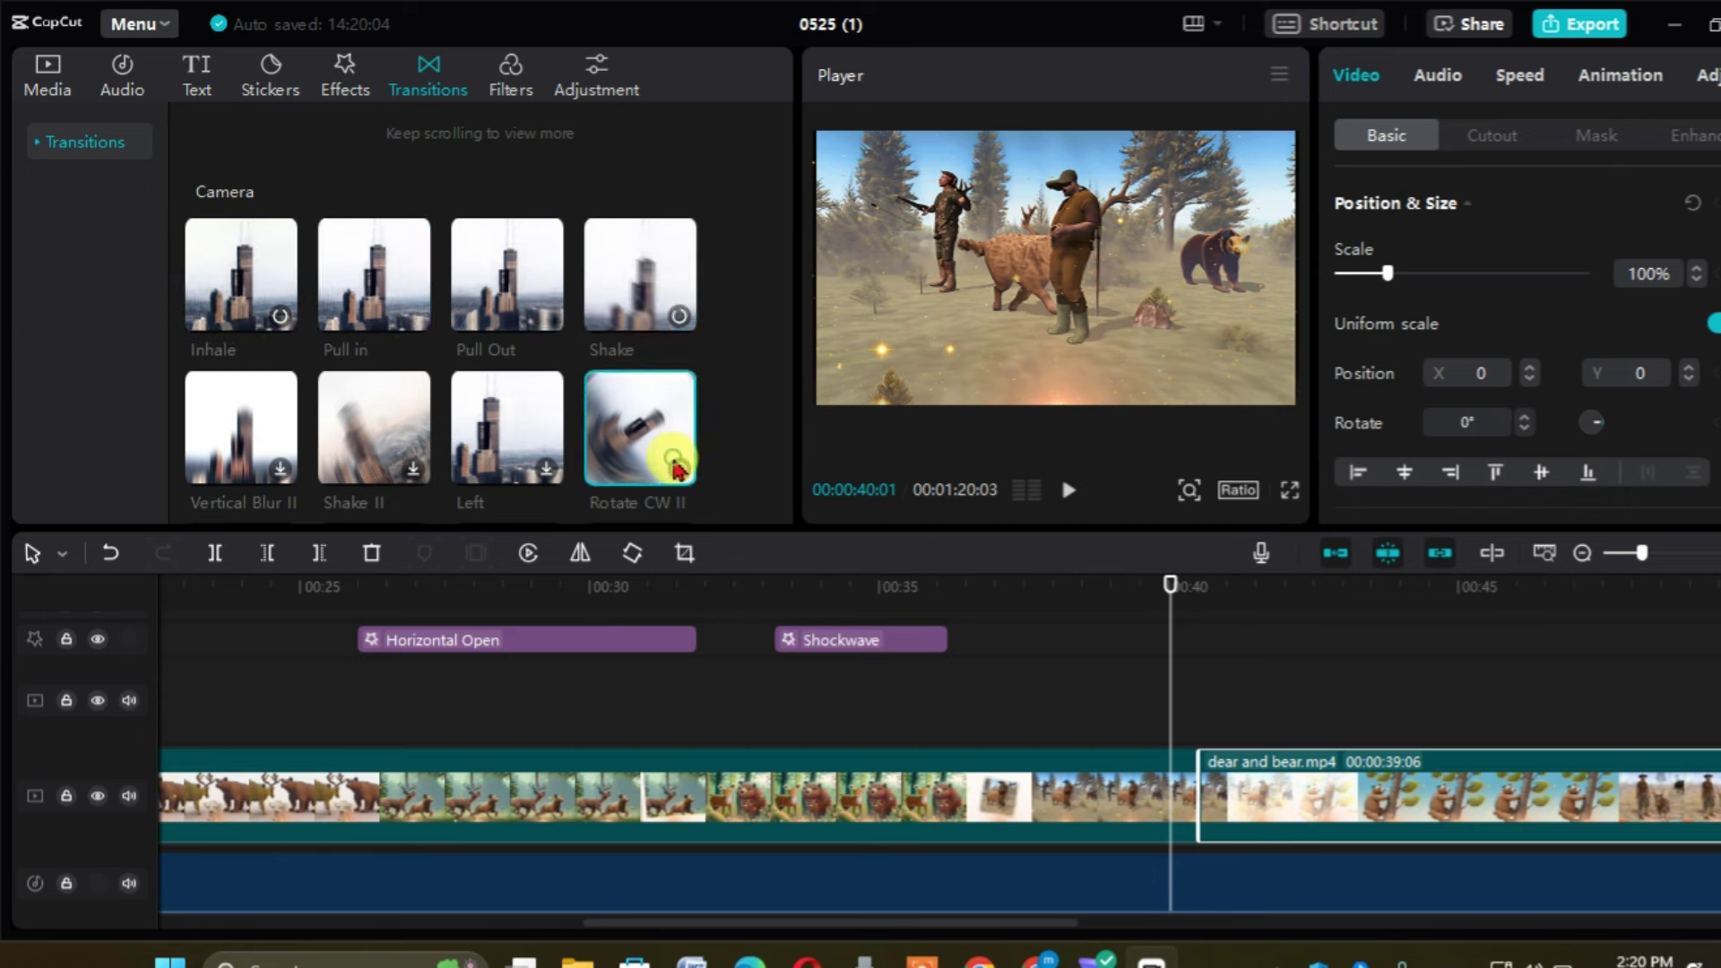
left_click(549, 468)
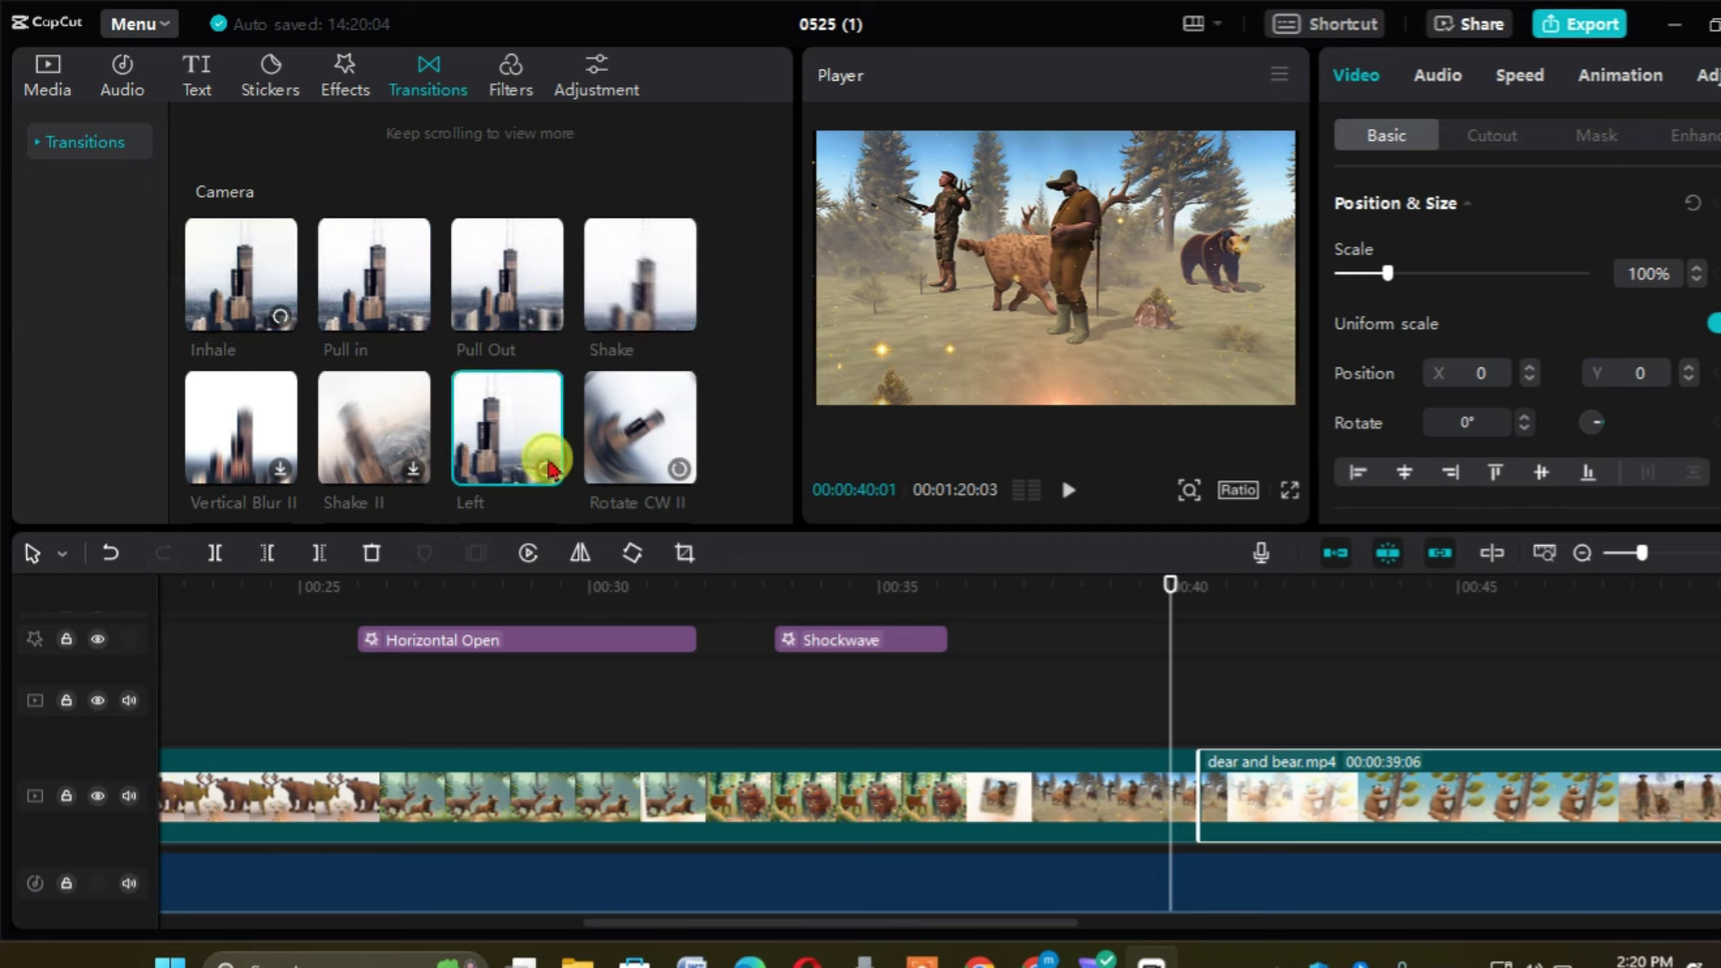
- Preview the Pull Out and Pull in camera transitions in the player
left_click(507, 310)
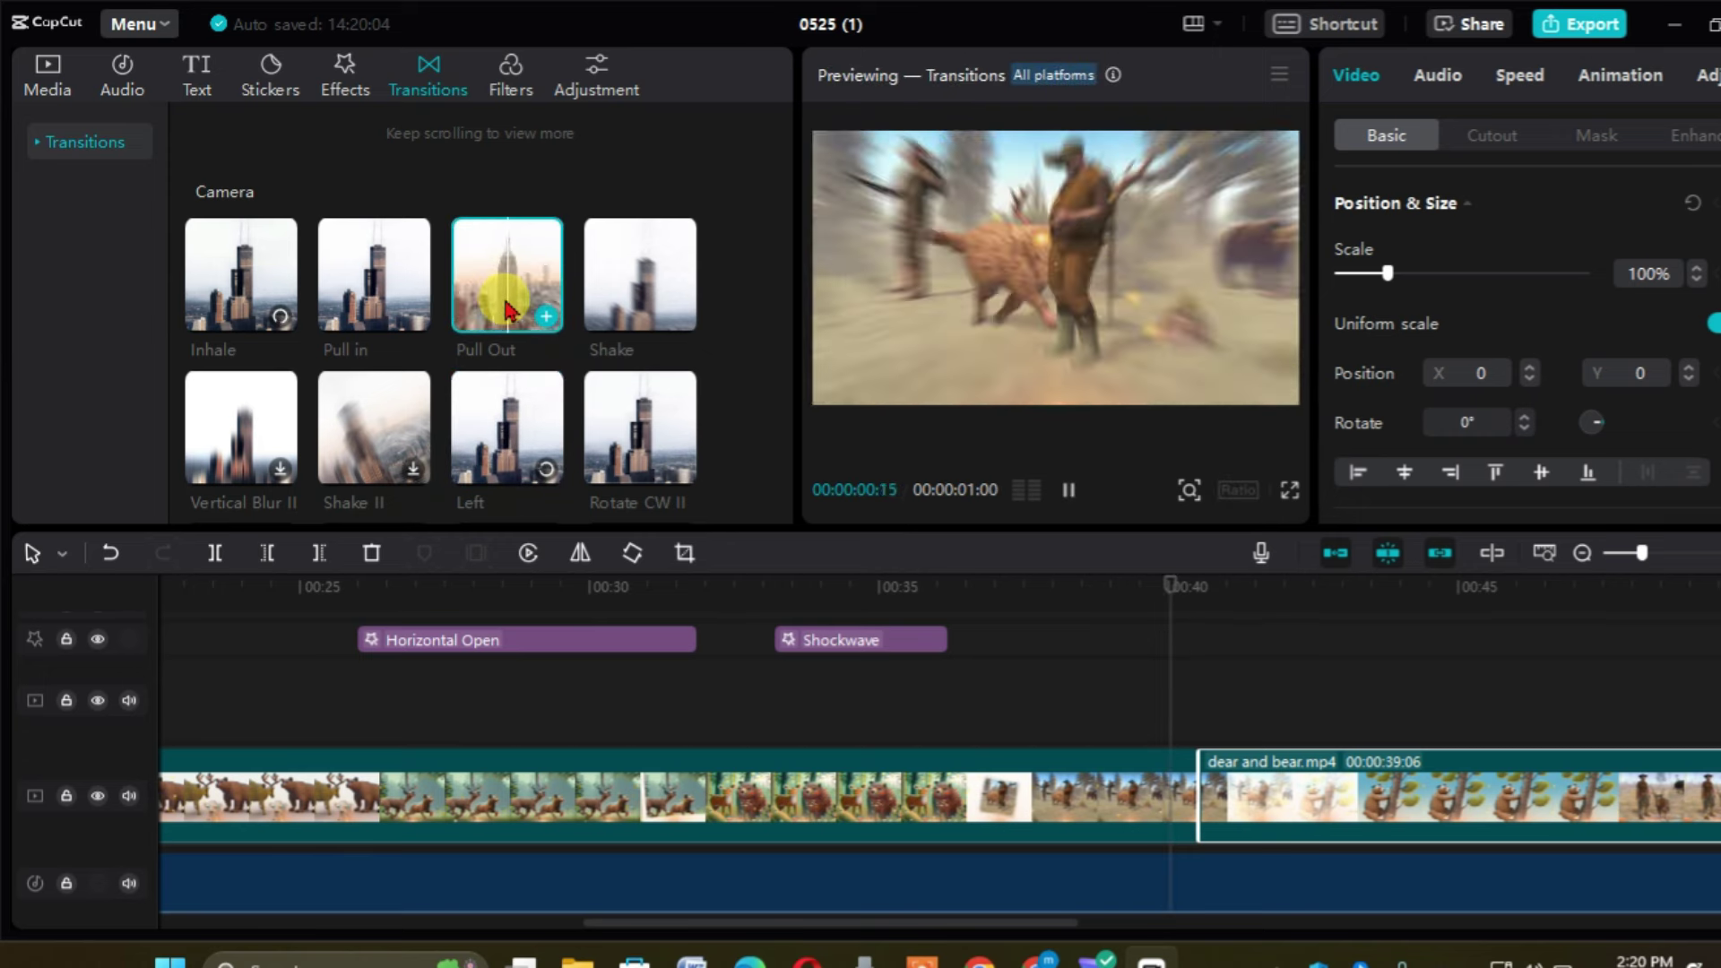
left_click(392, 295)
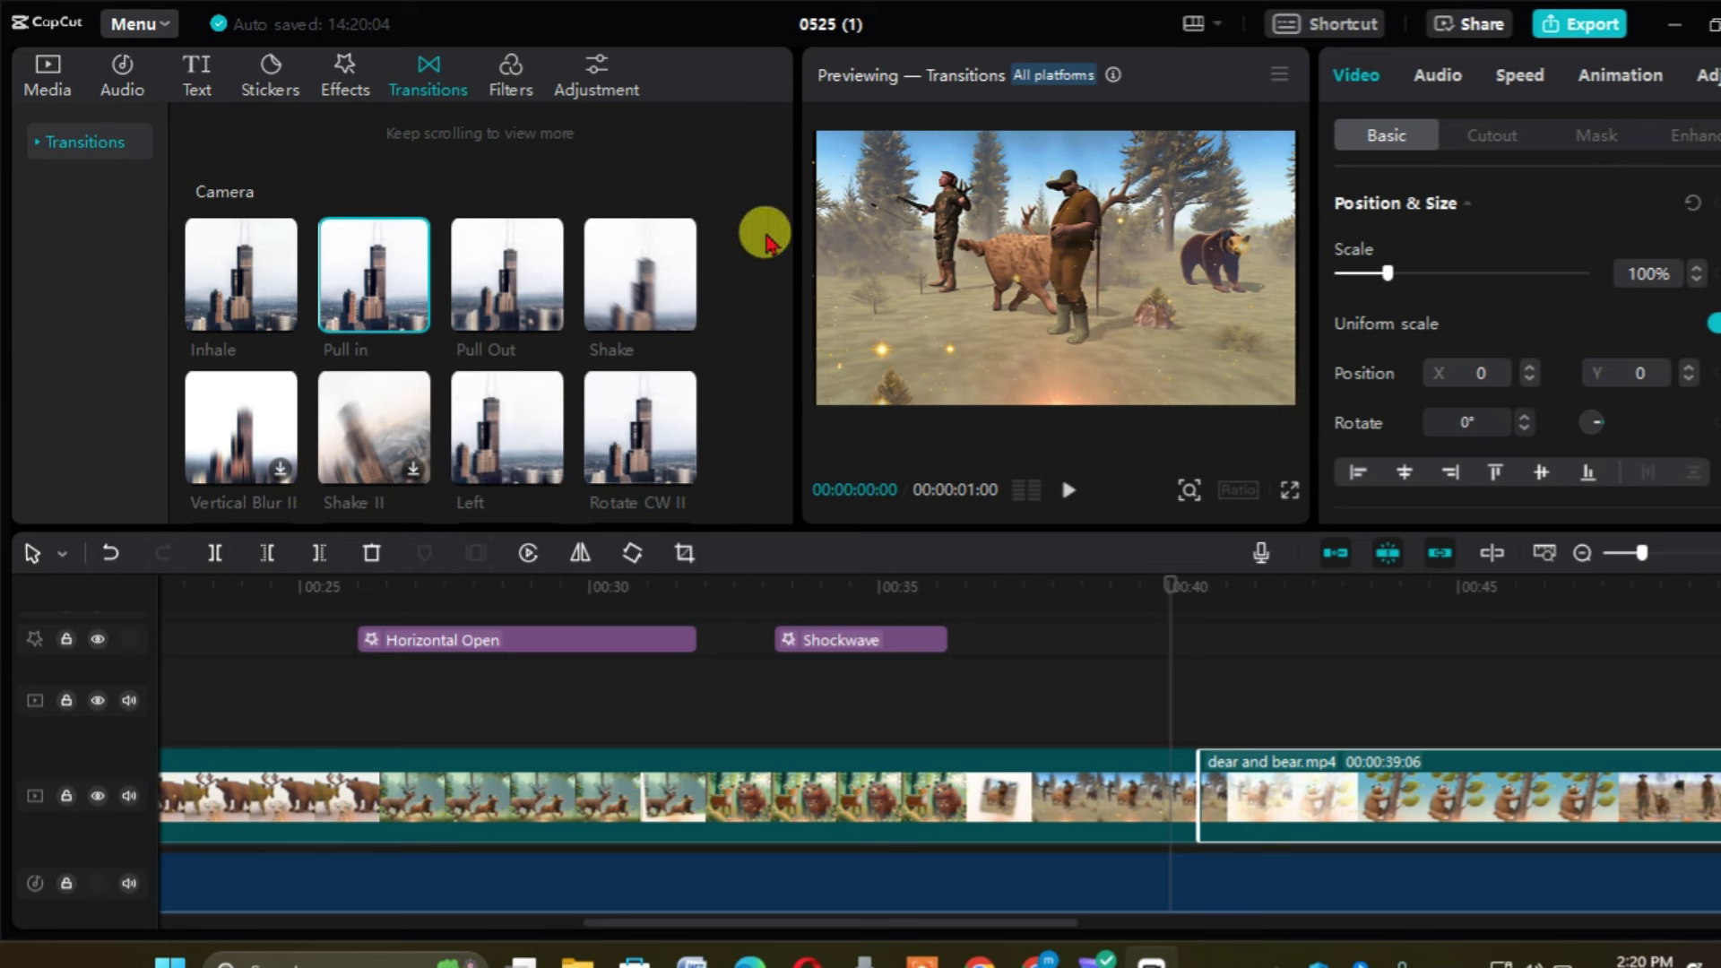
left_click_drag(789, 203, 788, 338)
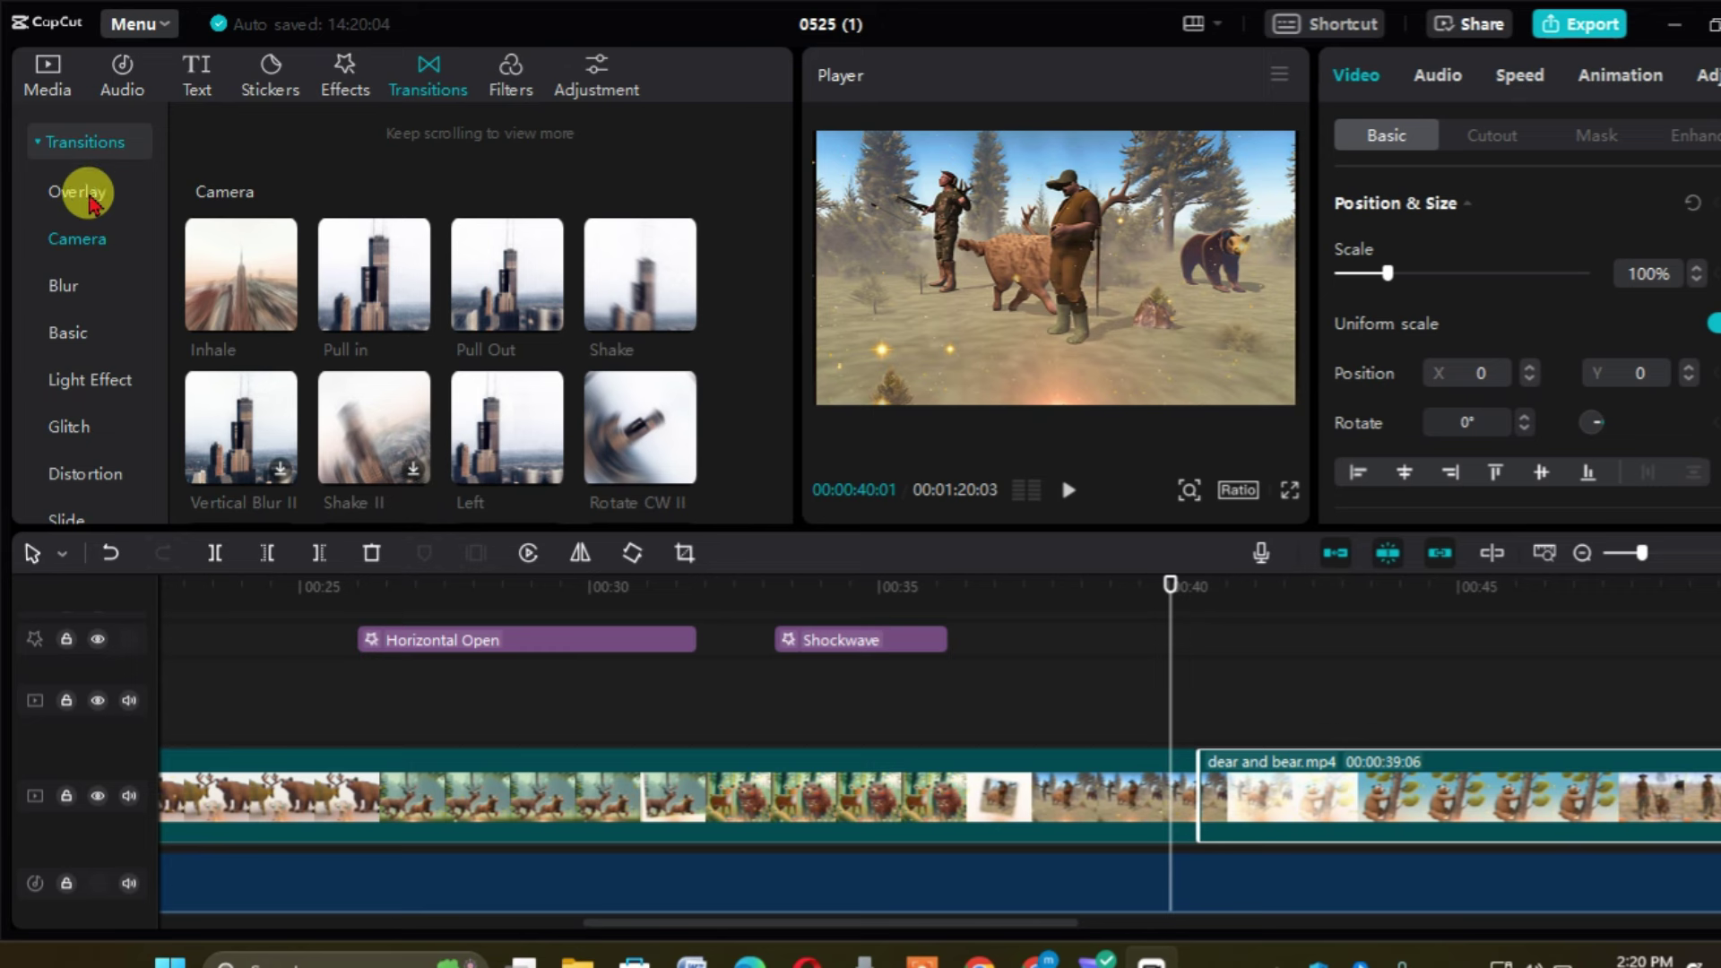
- Find the Floodlight transition in the Light Effect category and place it on the dear and bear.mp4 cut at 00:00:40:16
left_click(90, 200)
left_click(64, 300)
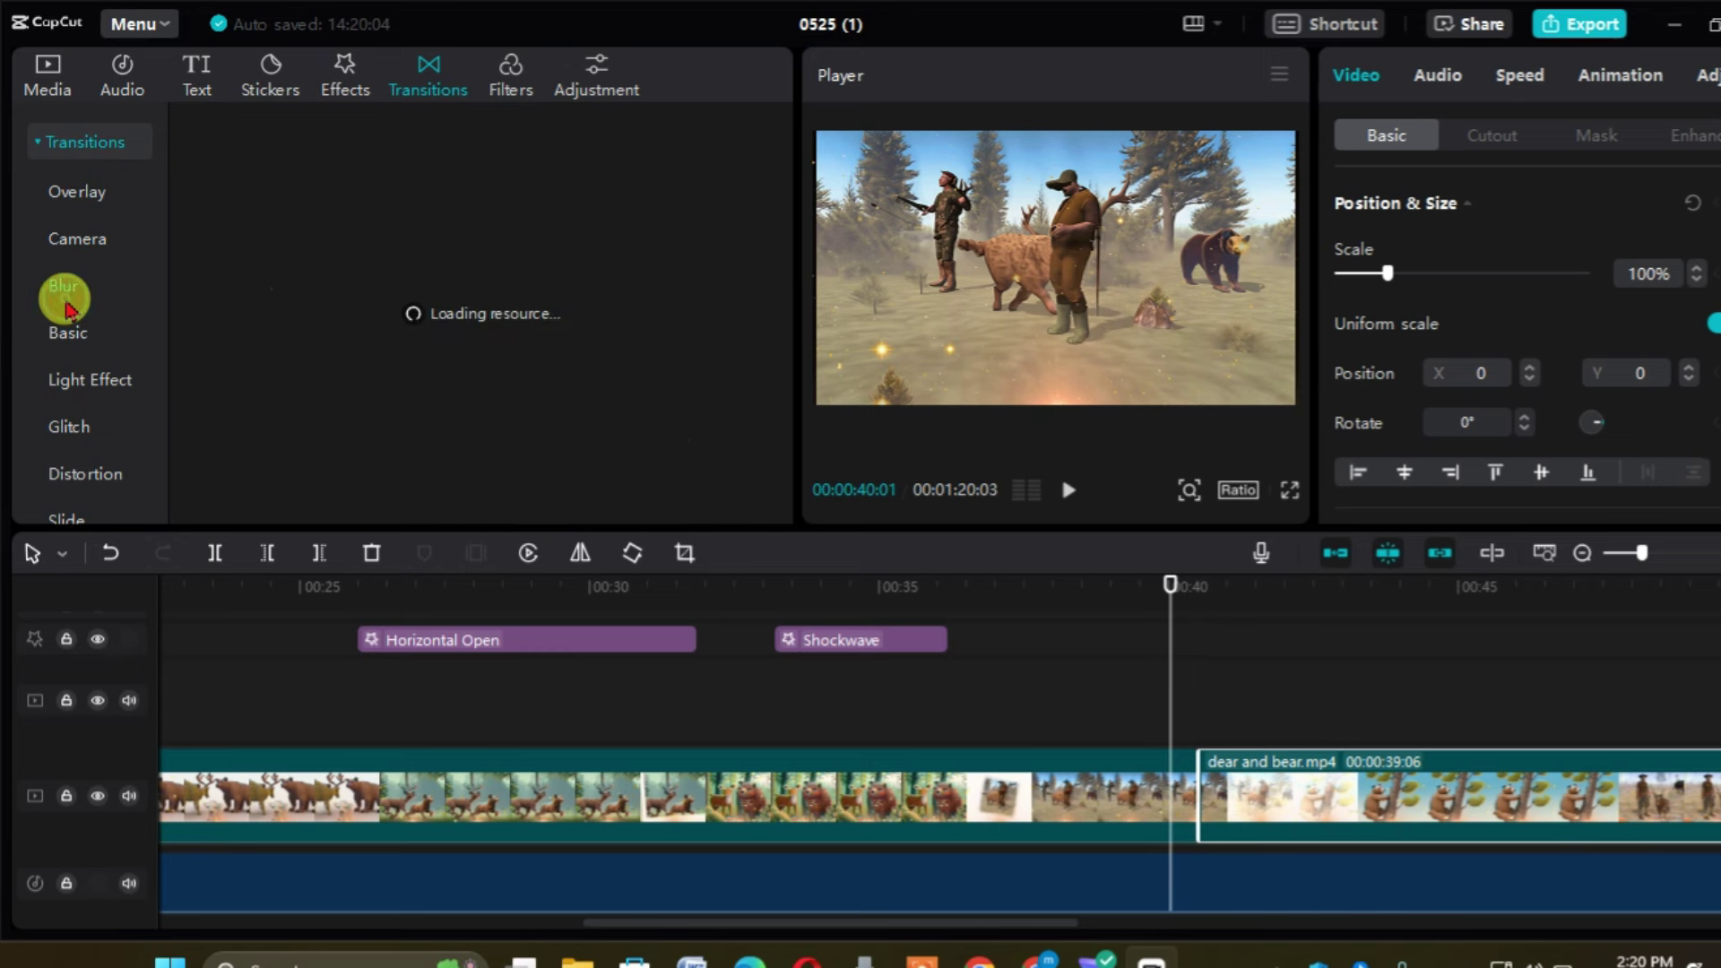
left_click(70, 330)
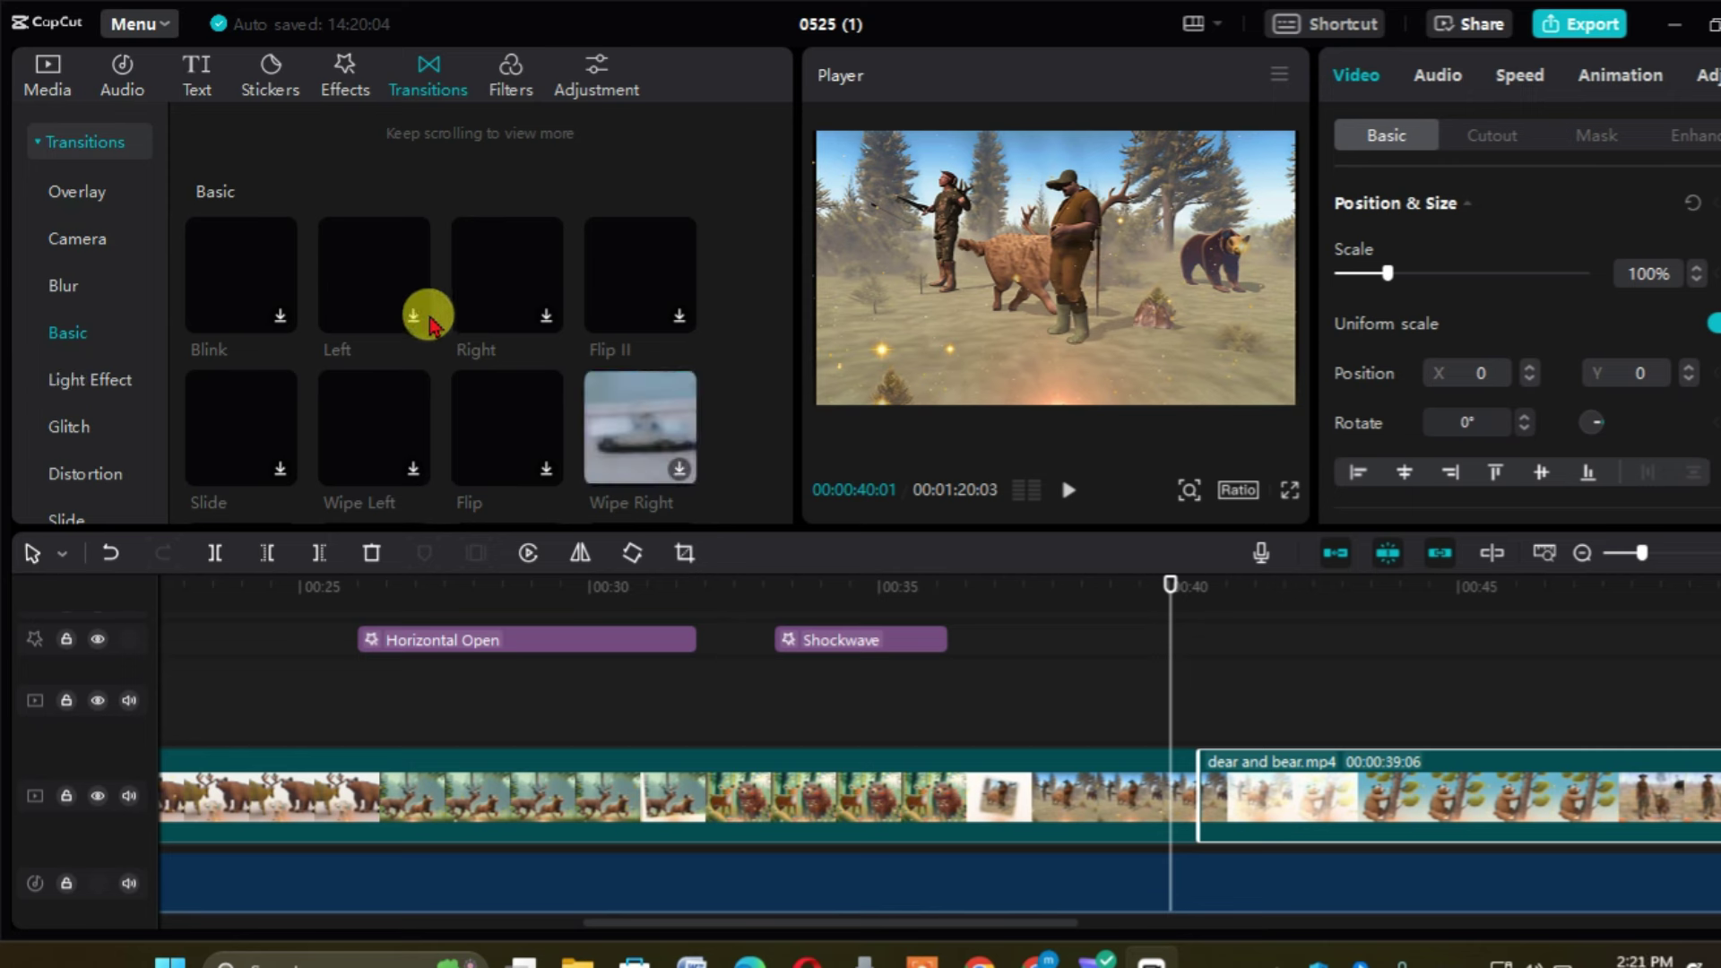
scroll(418, 318, "down", 3)
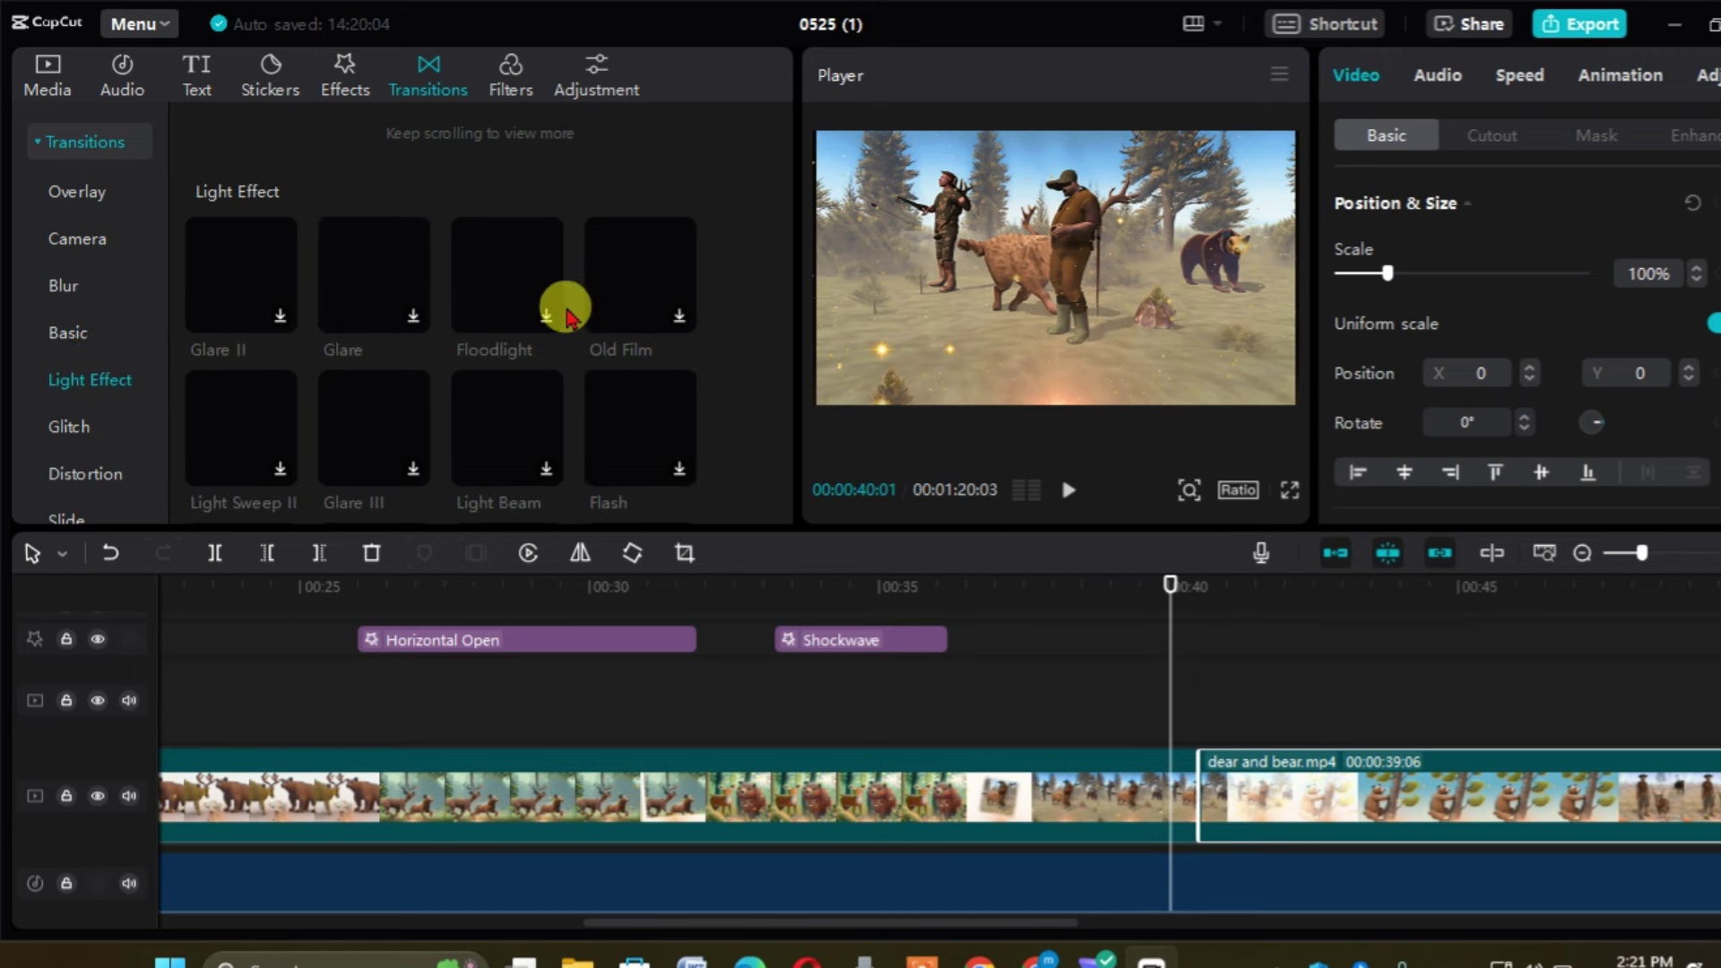
left_click(479, 278)
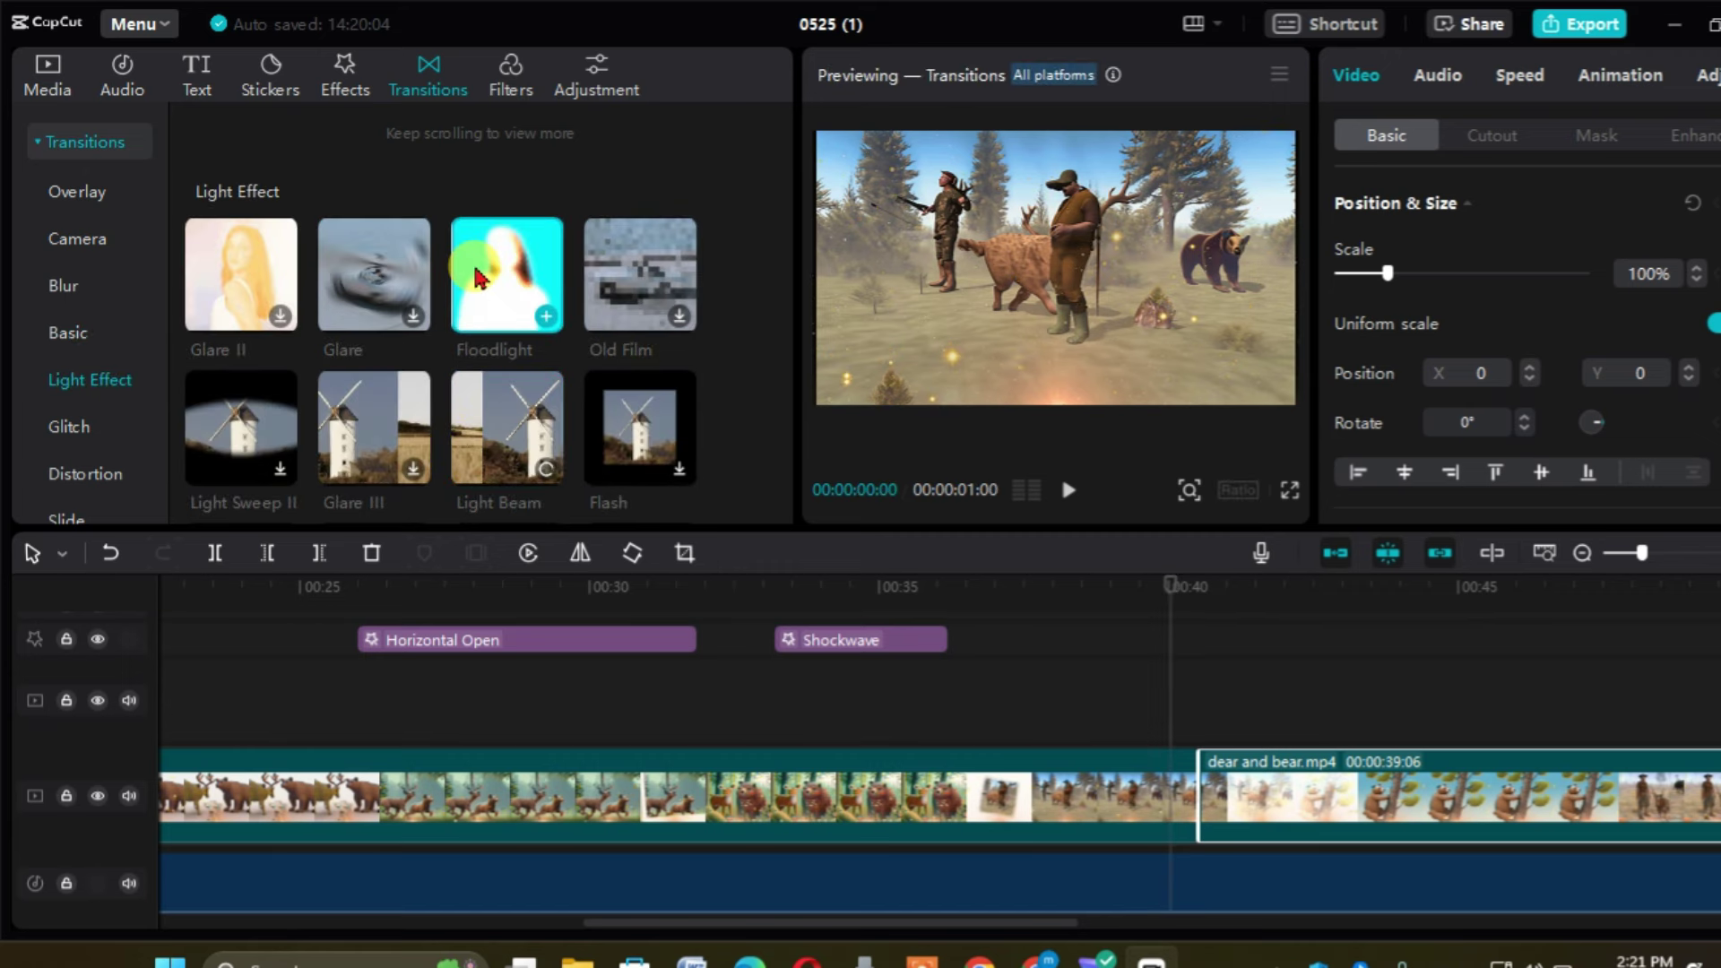
mouse_move(480, 278)
left_mouse_down()
mouse_move(439, 224)
mouse_move(792, 542)
mouse_move(1089, 617)
mouse_move(1154, 685)
left_mouse_up()
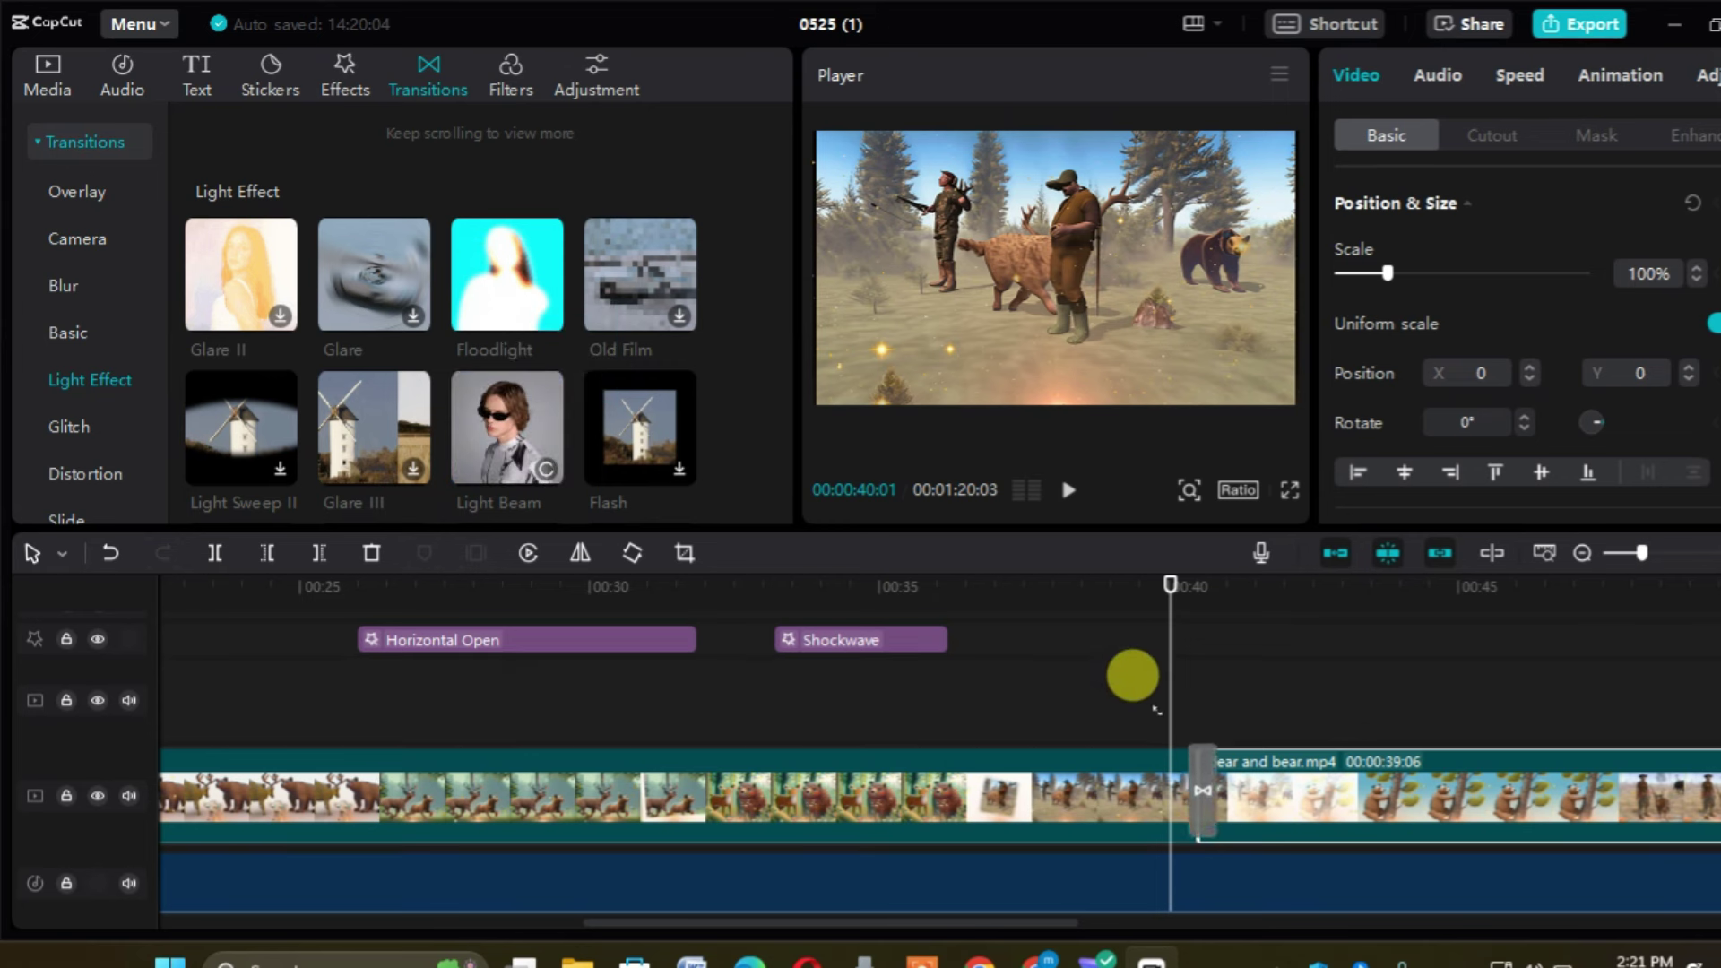
- Set the Floodlight transition's duration to 1.3 s, play through the cut and return the playhead to 00:00:40:04
left_click(1195, 800)
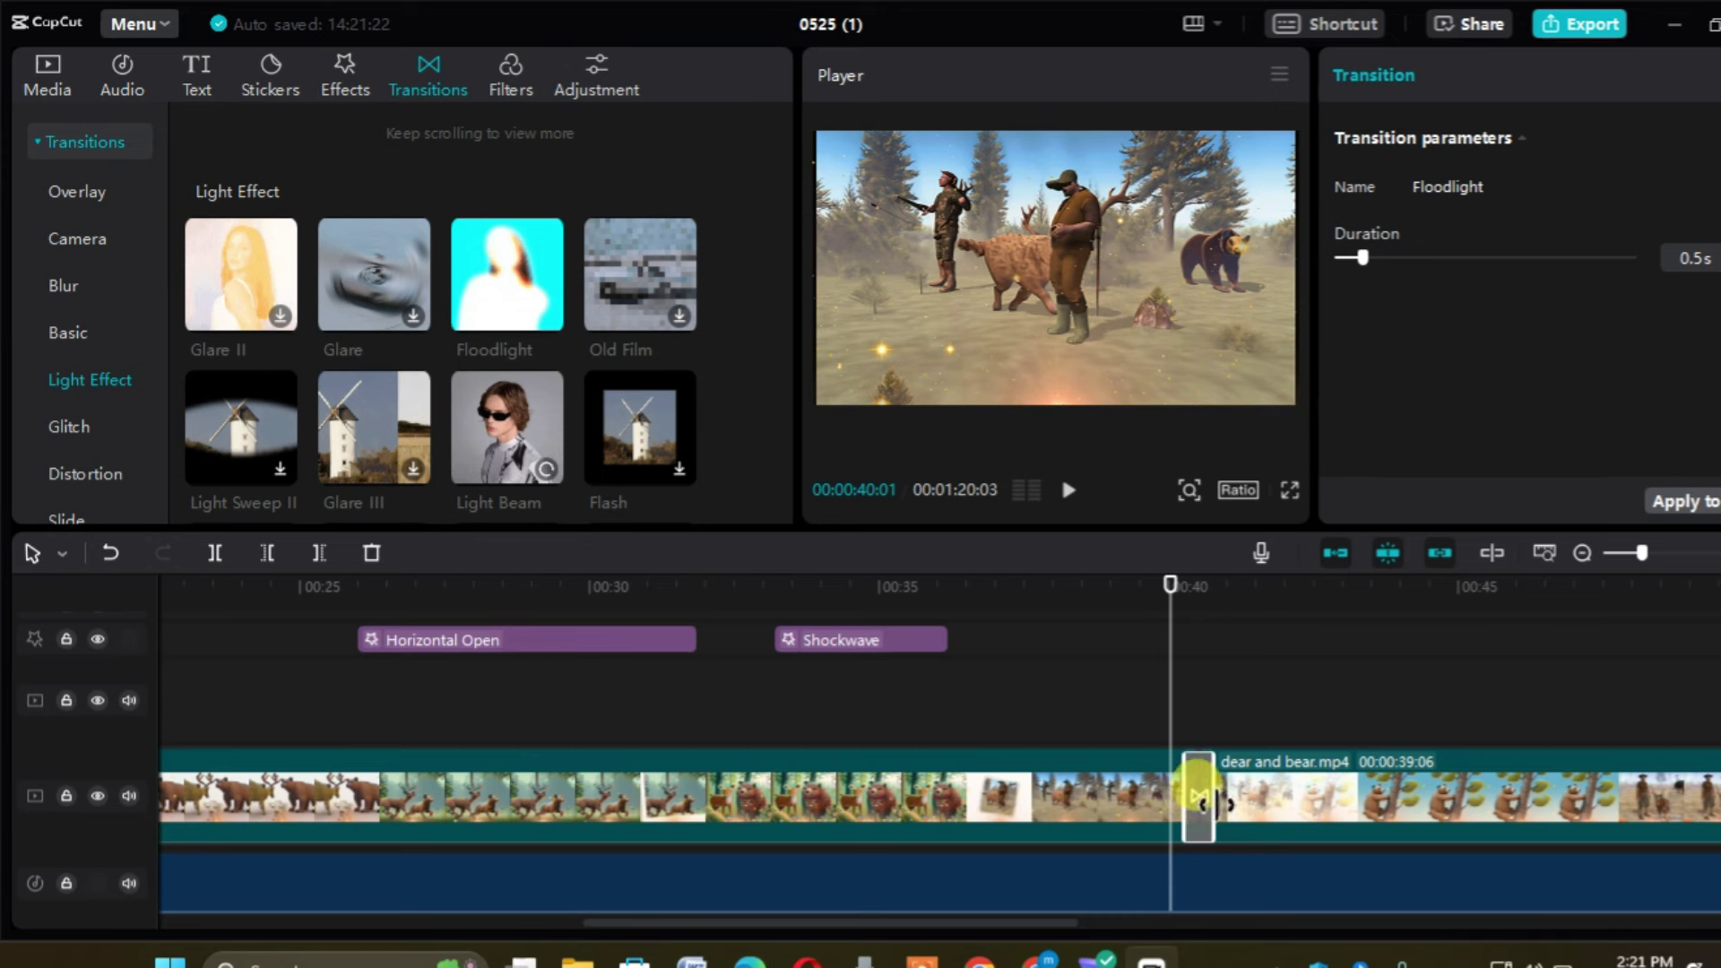
mouse_move(1219, 804)
left_mouse_down()
mouse_move(1253, 804)
mouse_move(1219, 804)
left_mouse_up()
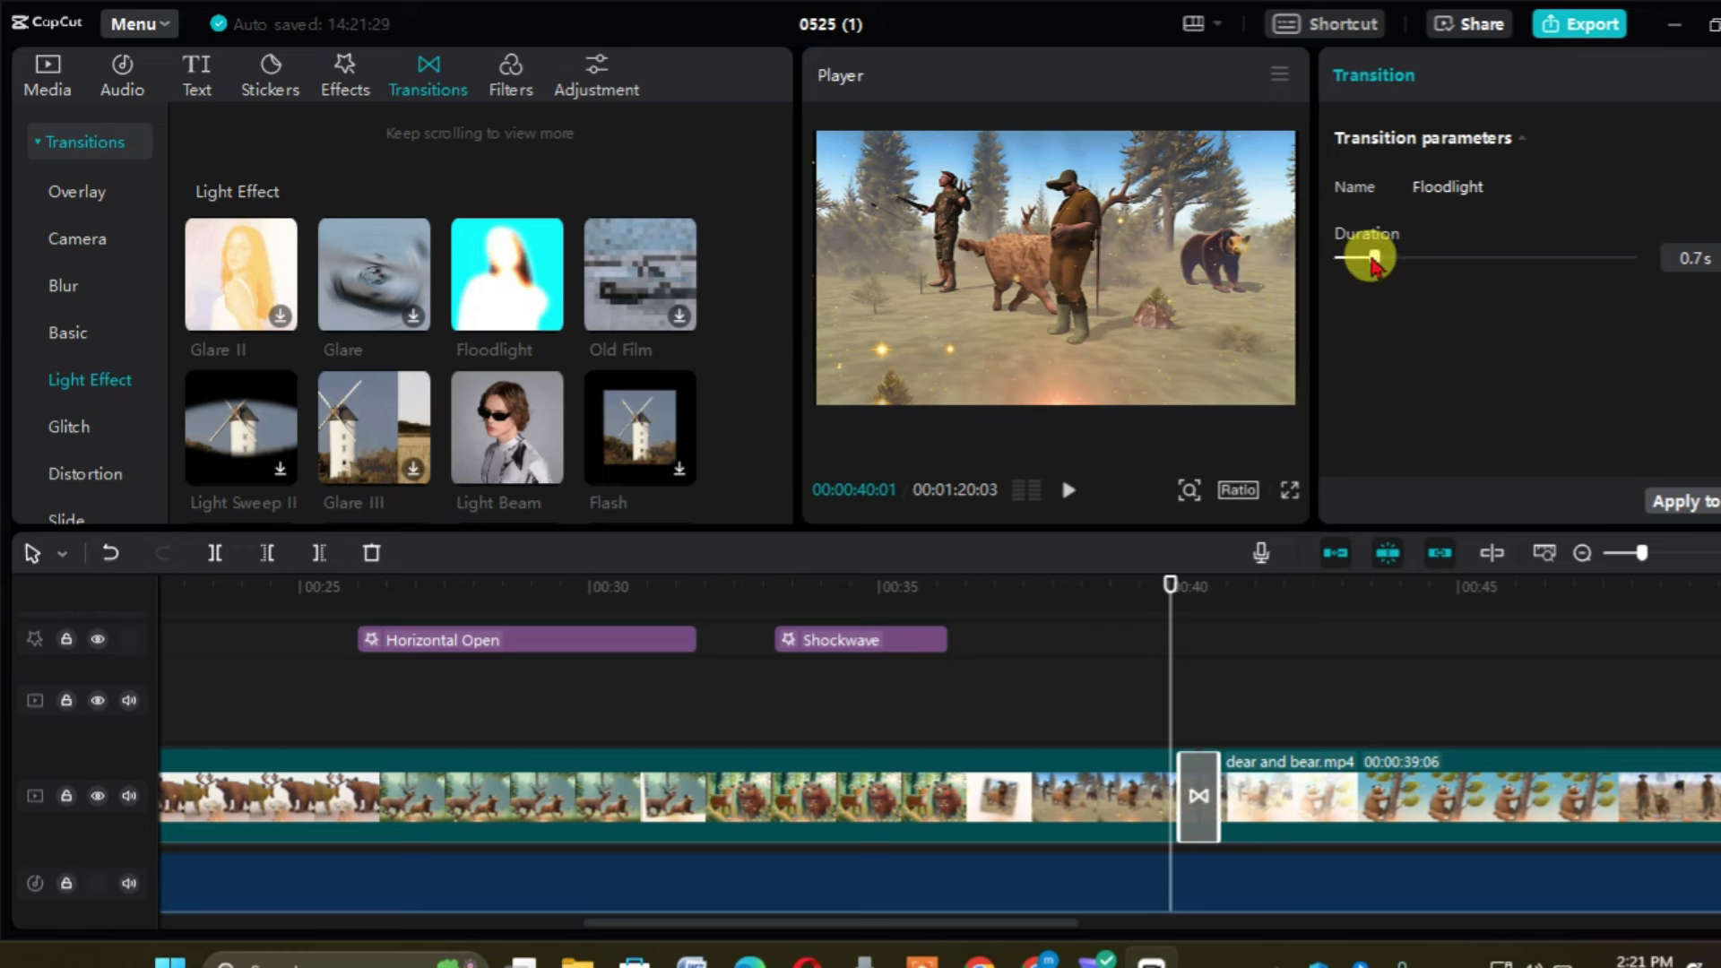
left_click_drag(1374, 262, 1410, 271)
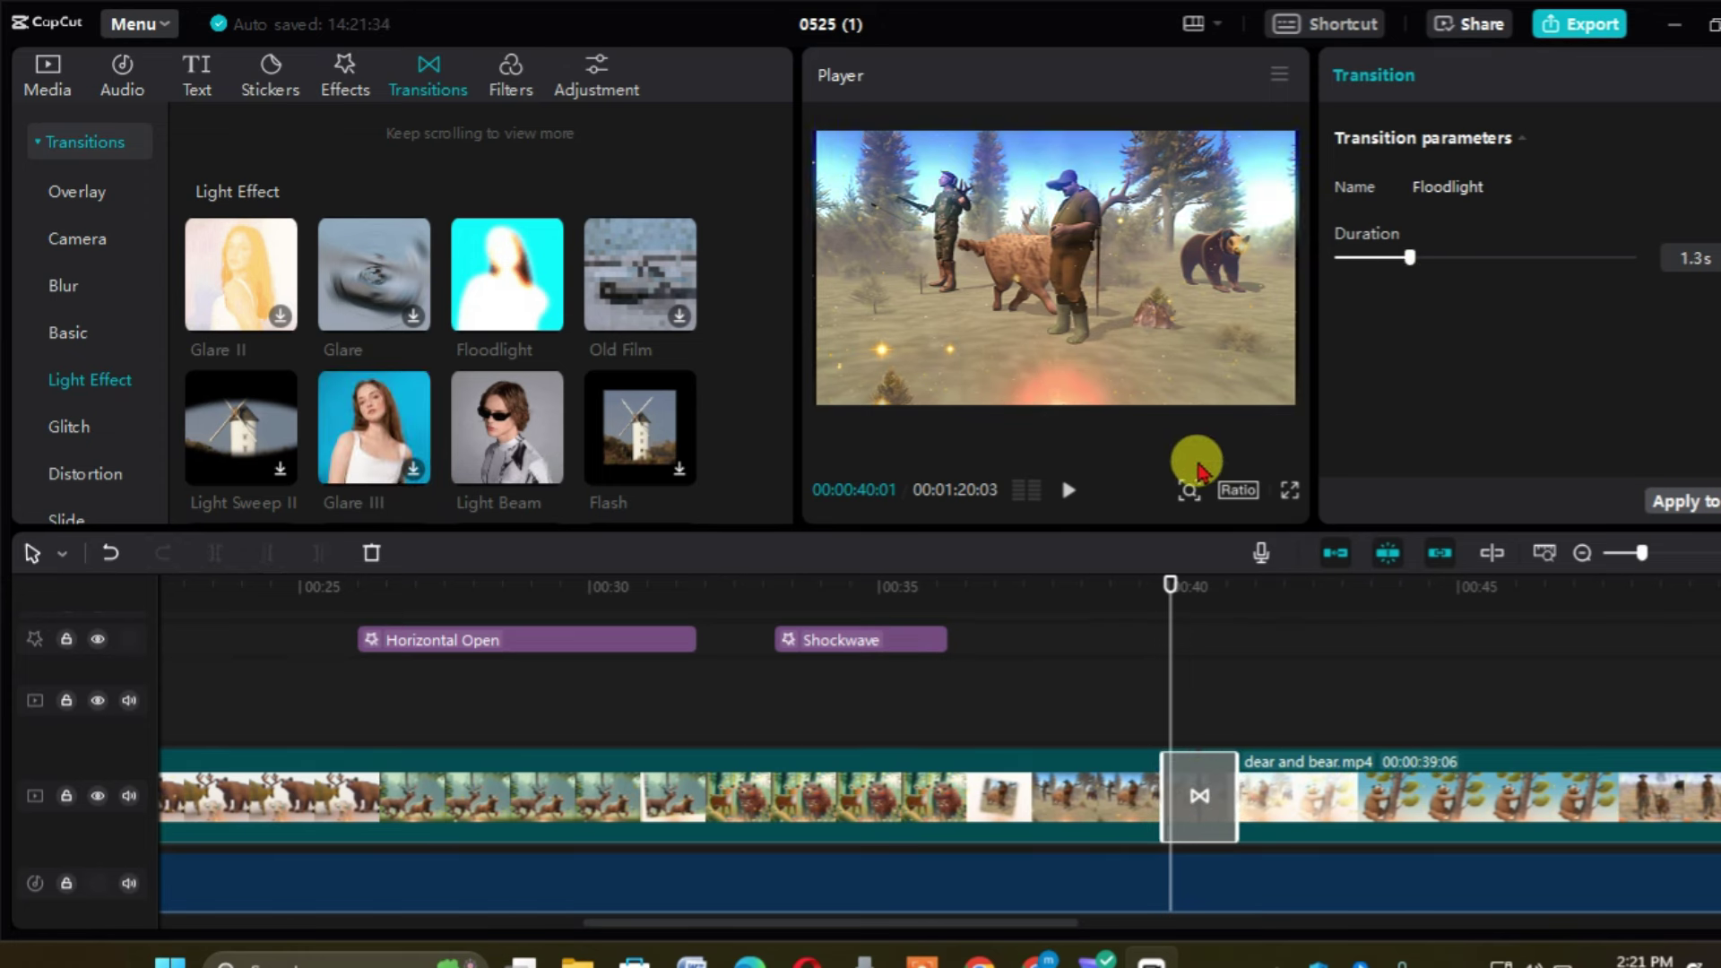
key("space")
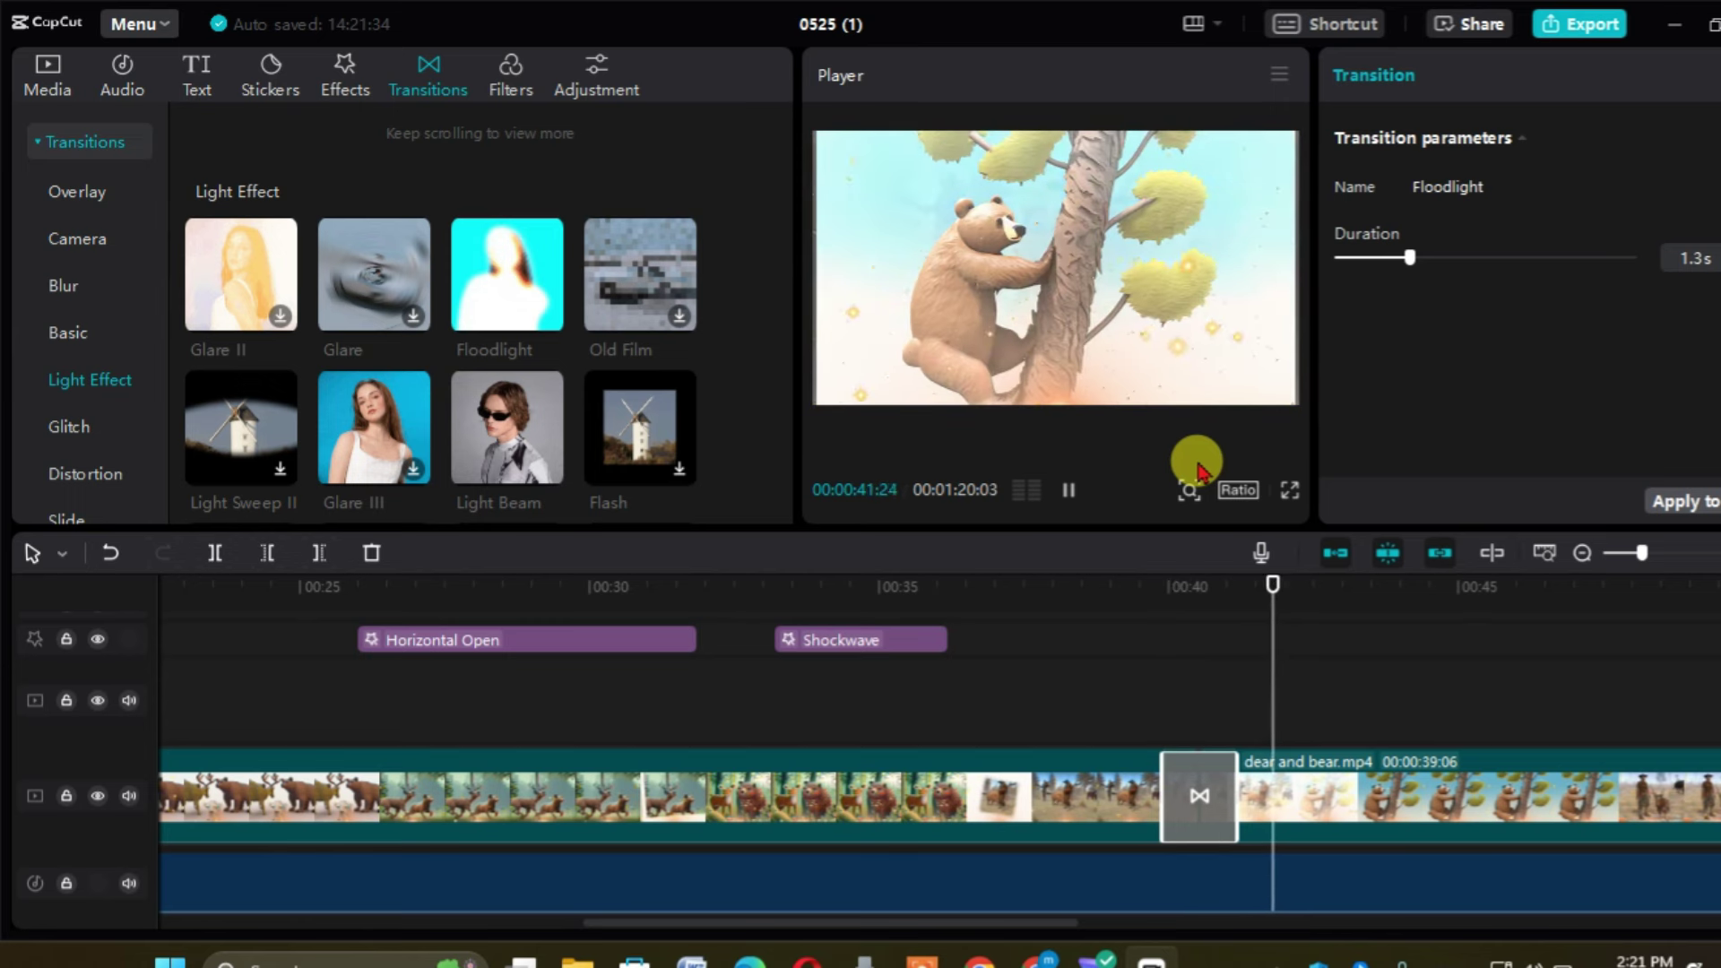
key("space")
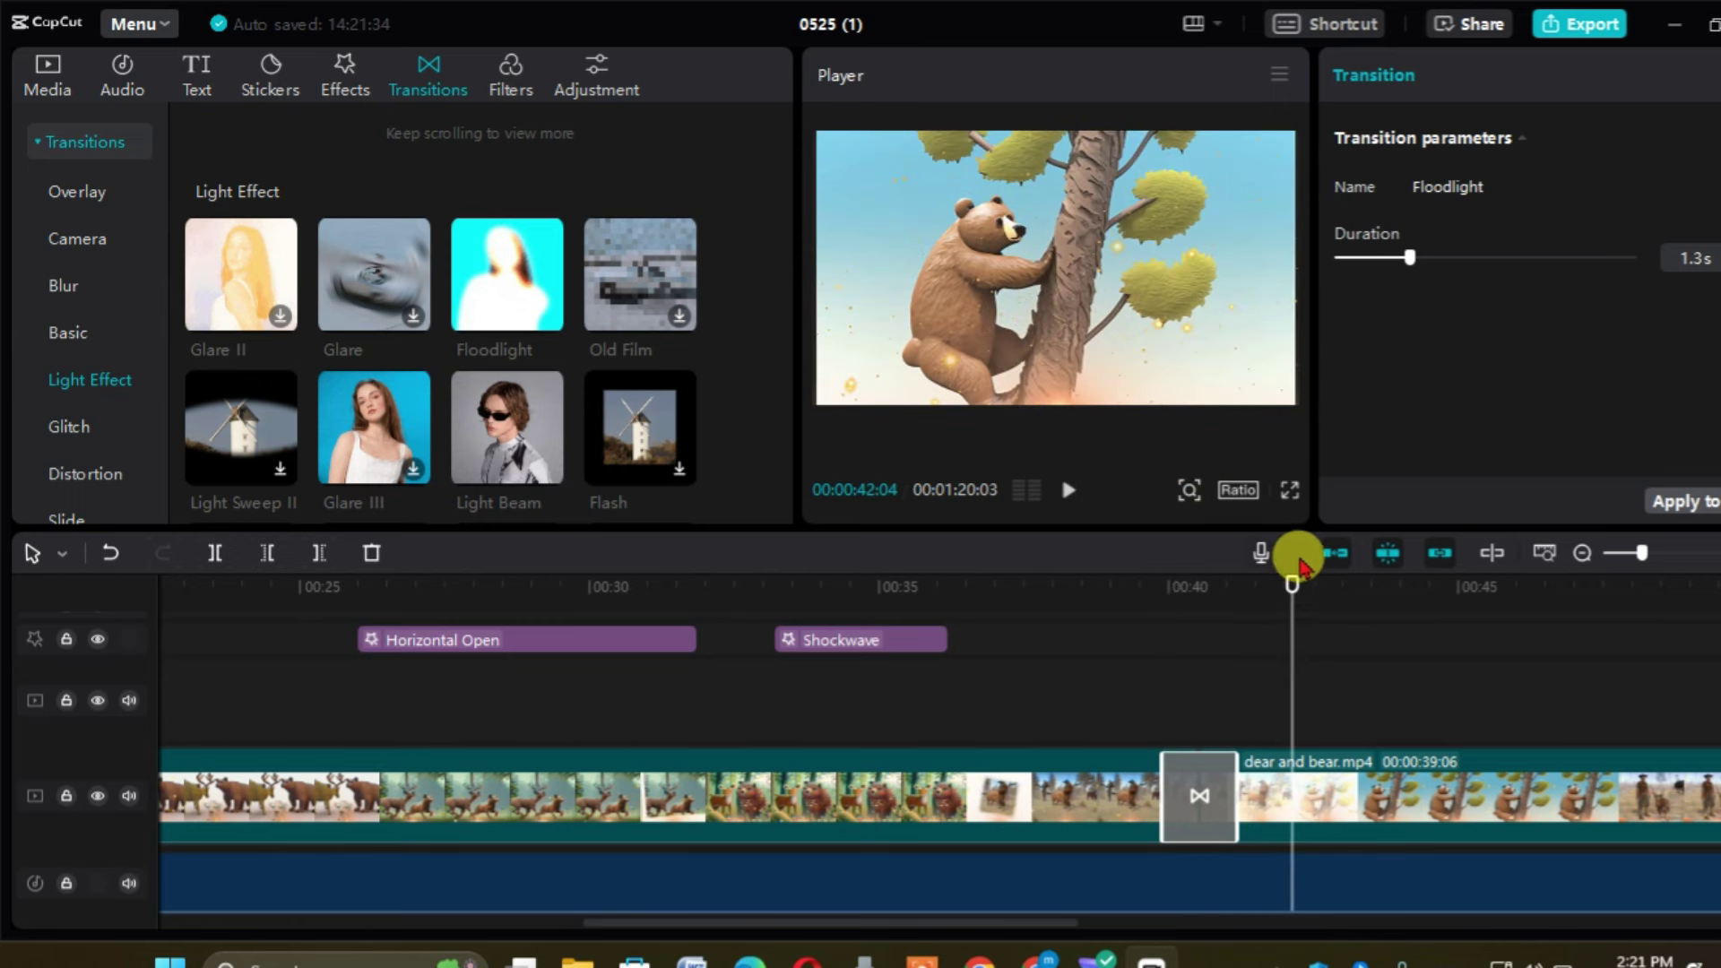
left_click_drag(1294, 596, 1178, 615)
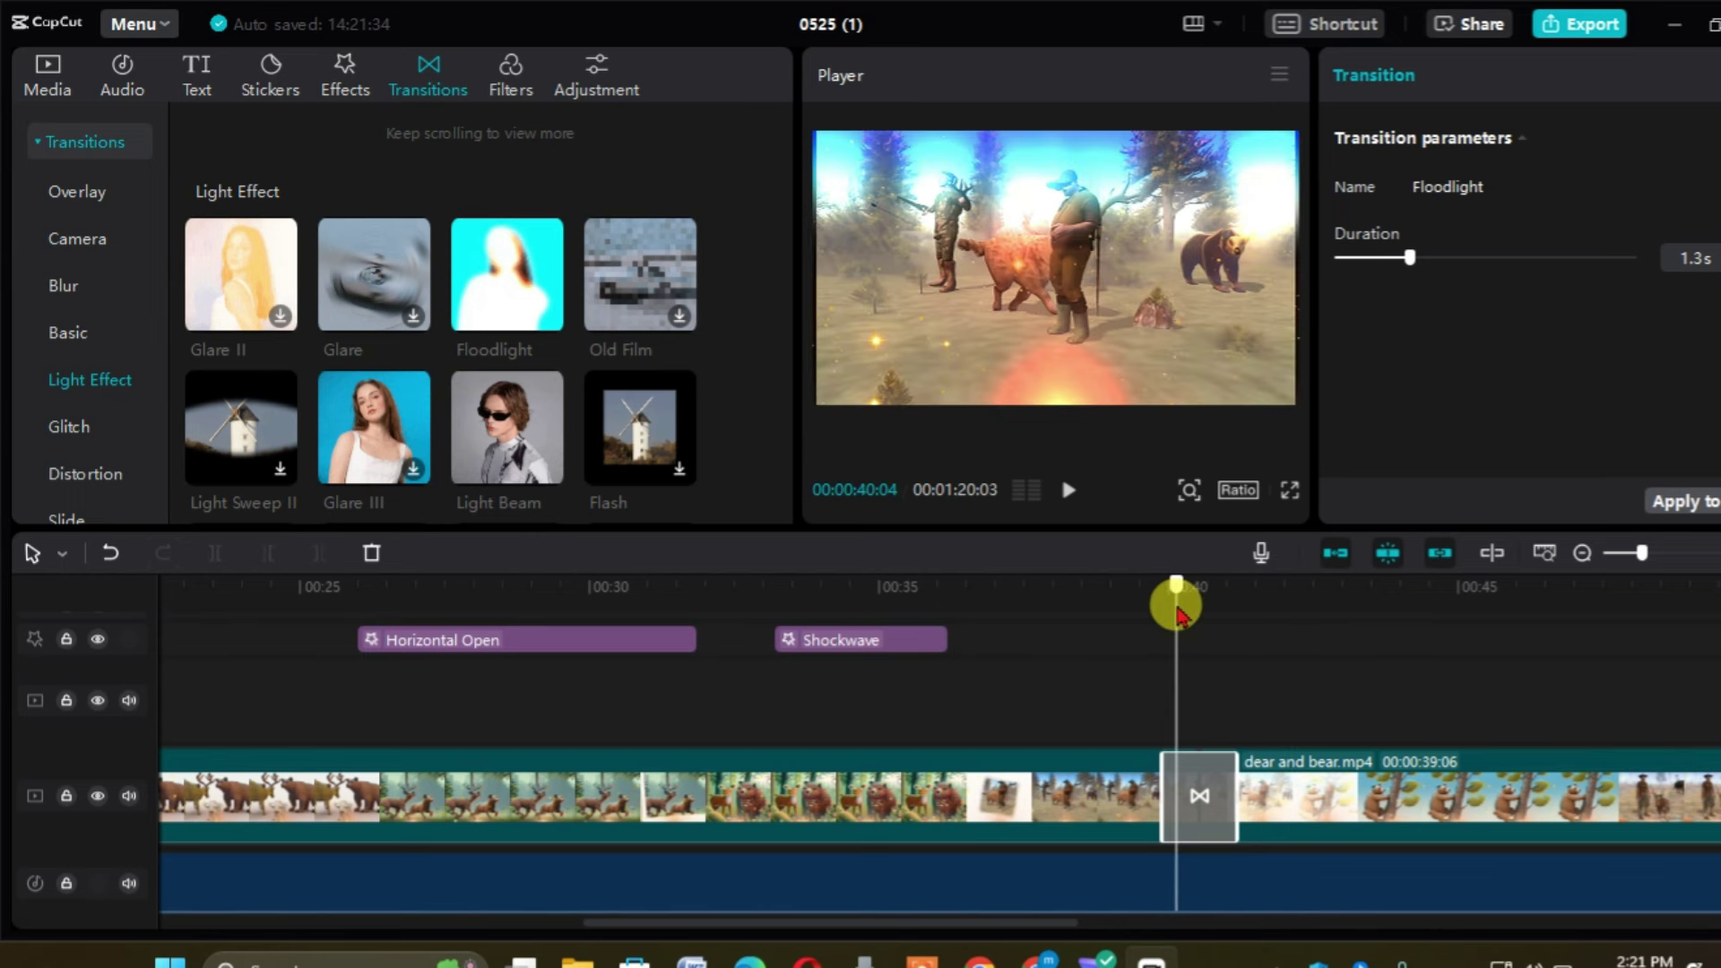
- Search the audio library's sound effects for "camera" in place of the mouse click search
left_click(95, 78)
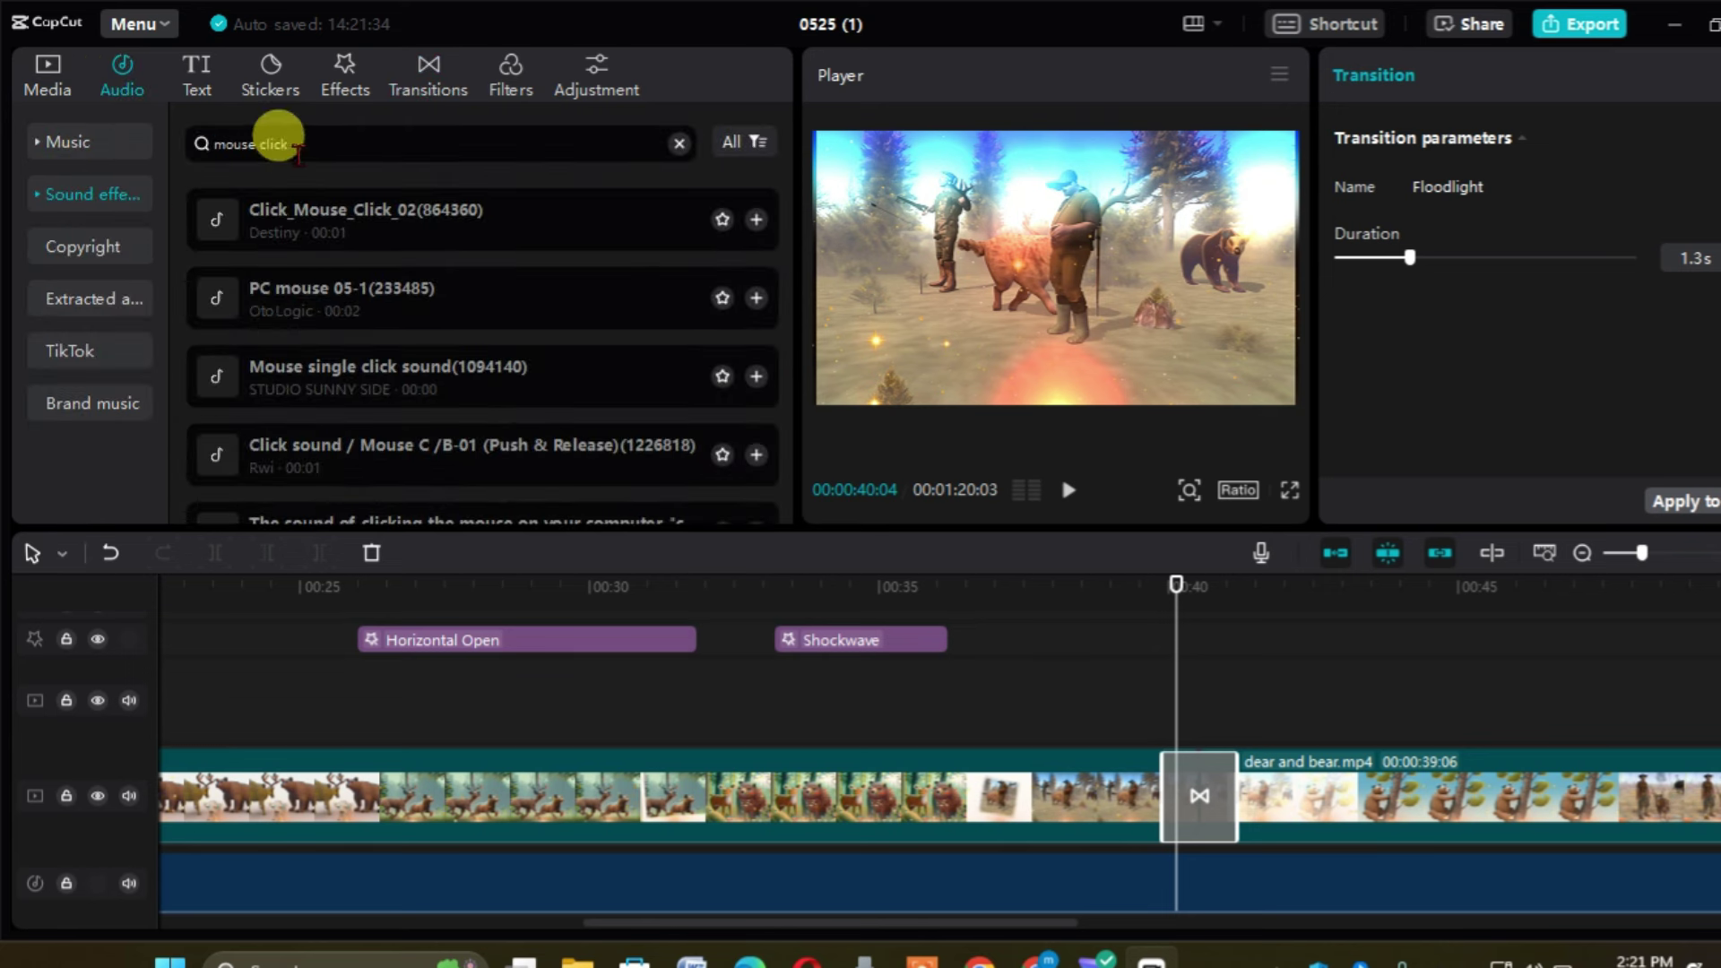
left_click(679, 143)
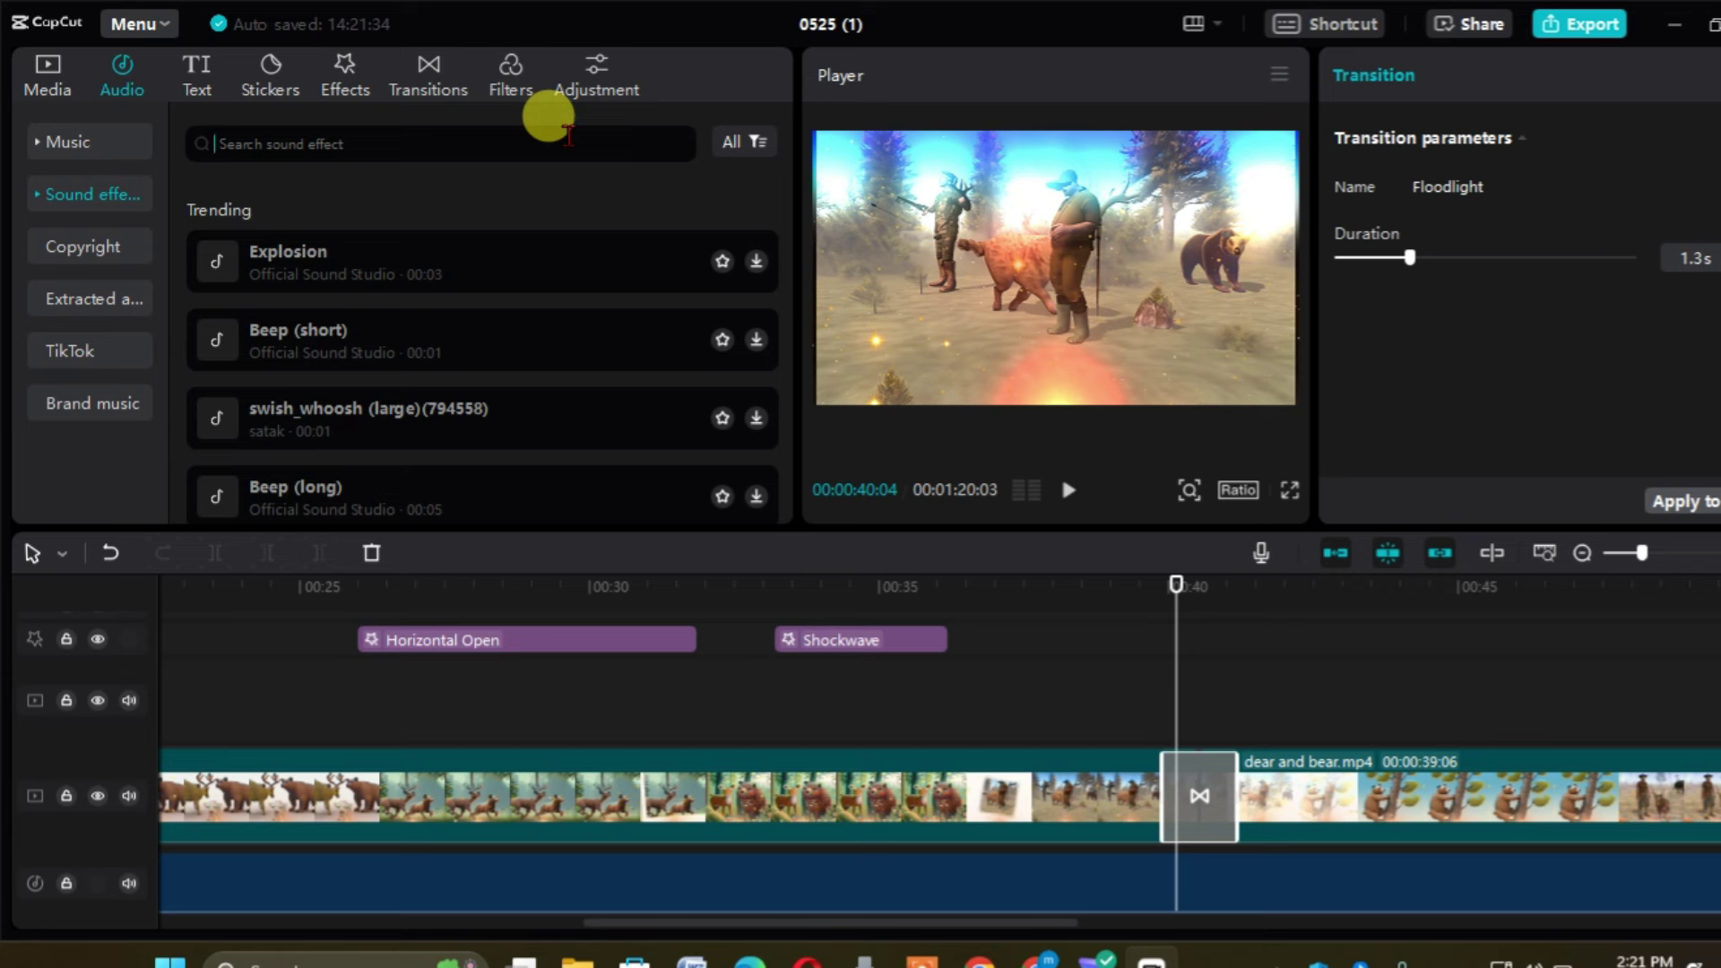
type("camera")
key("Return")
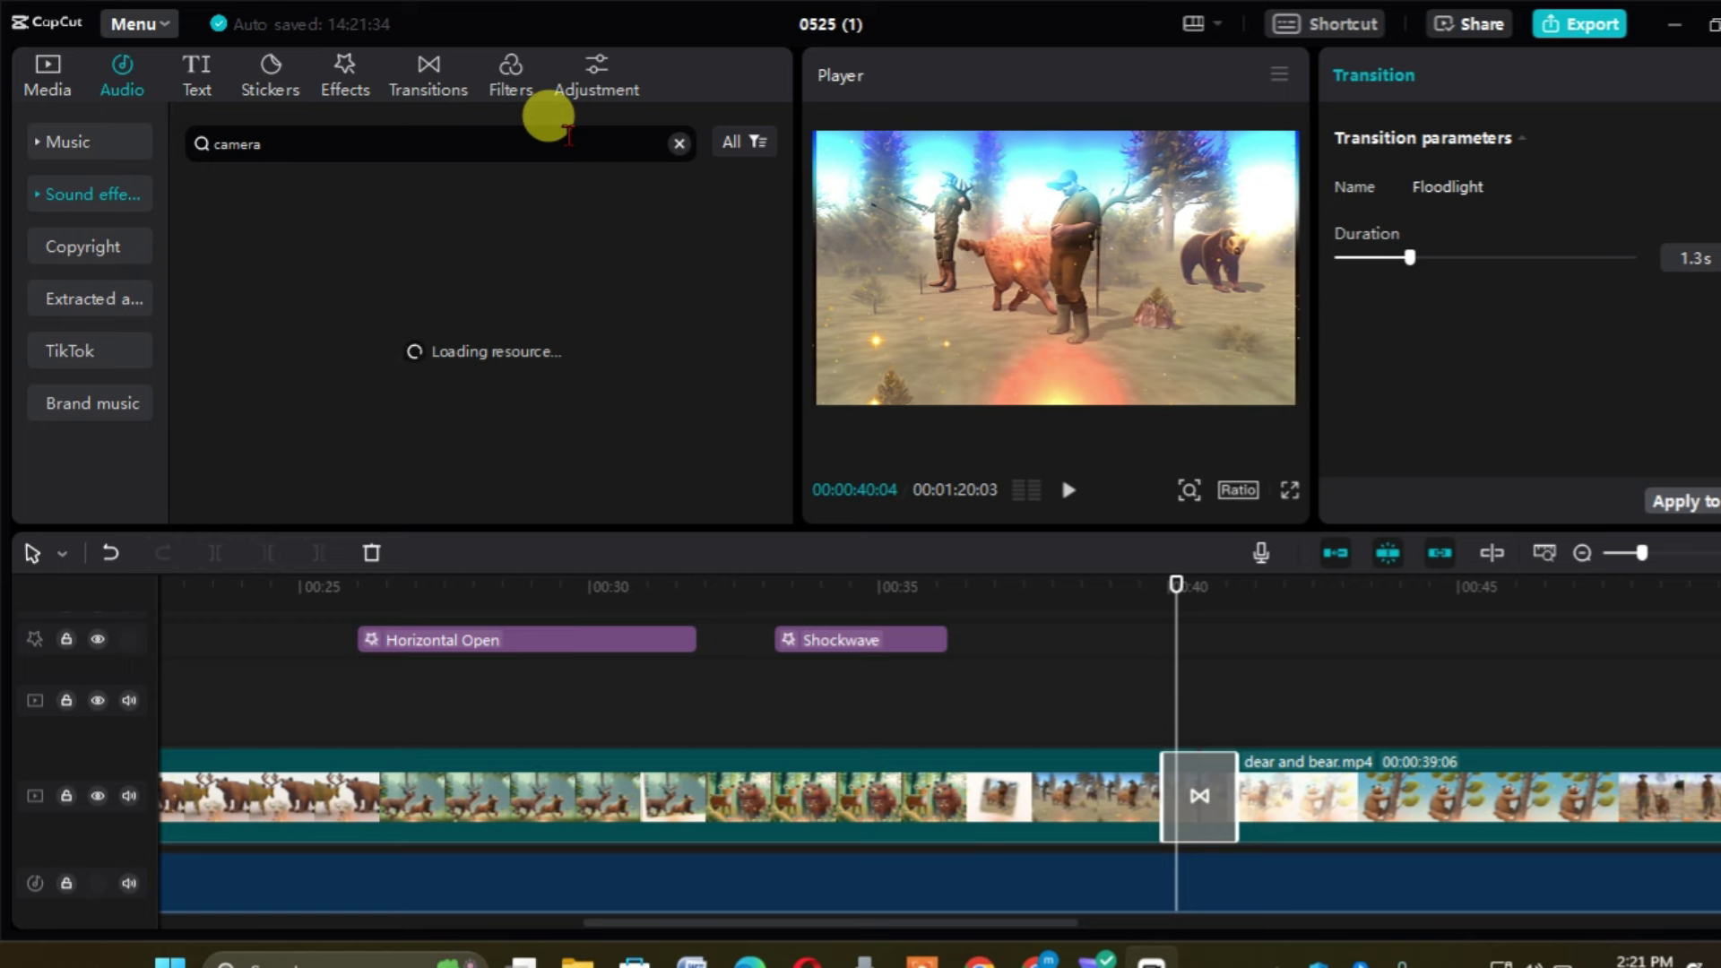
- Place the click (camera shutter sound single shot)(1111055) effect under the Floodlight transition at about 00:00:40 and play that section
left_click_drag(891, 923, 987, 924)
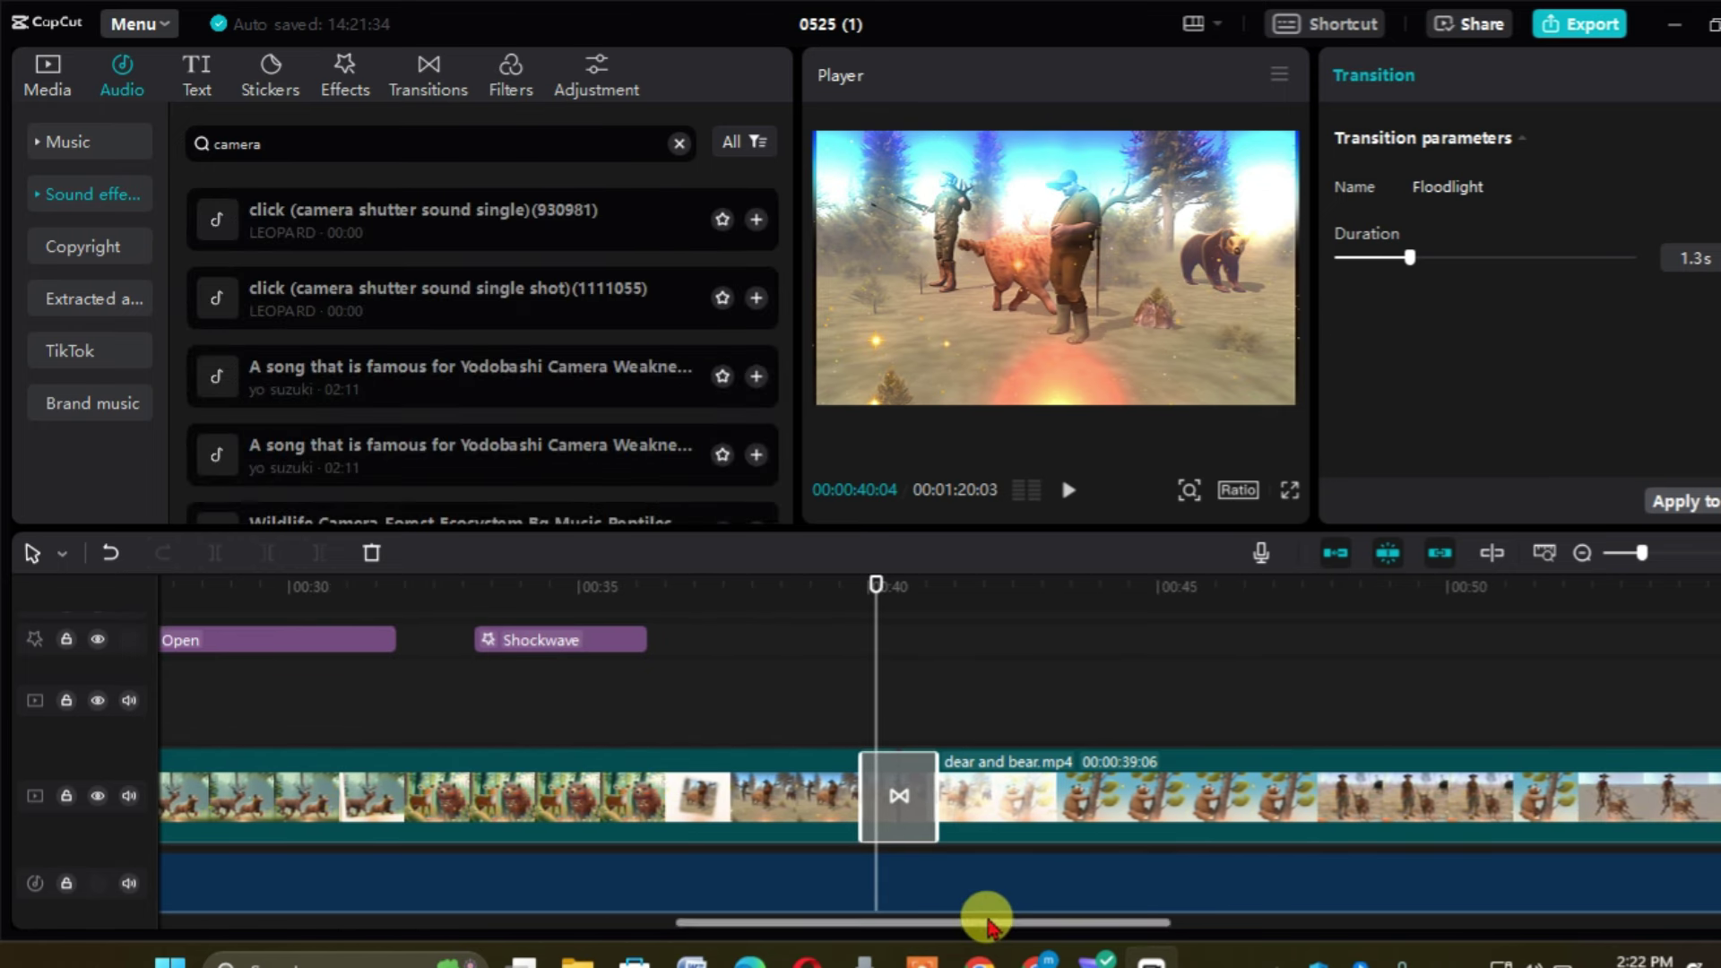
left_click(425, 235)
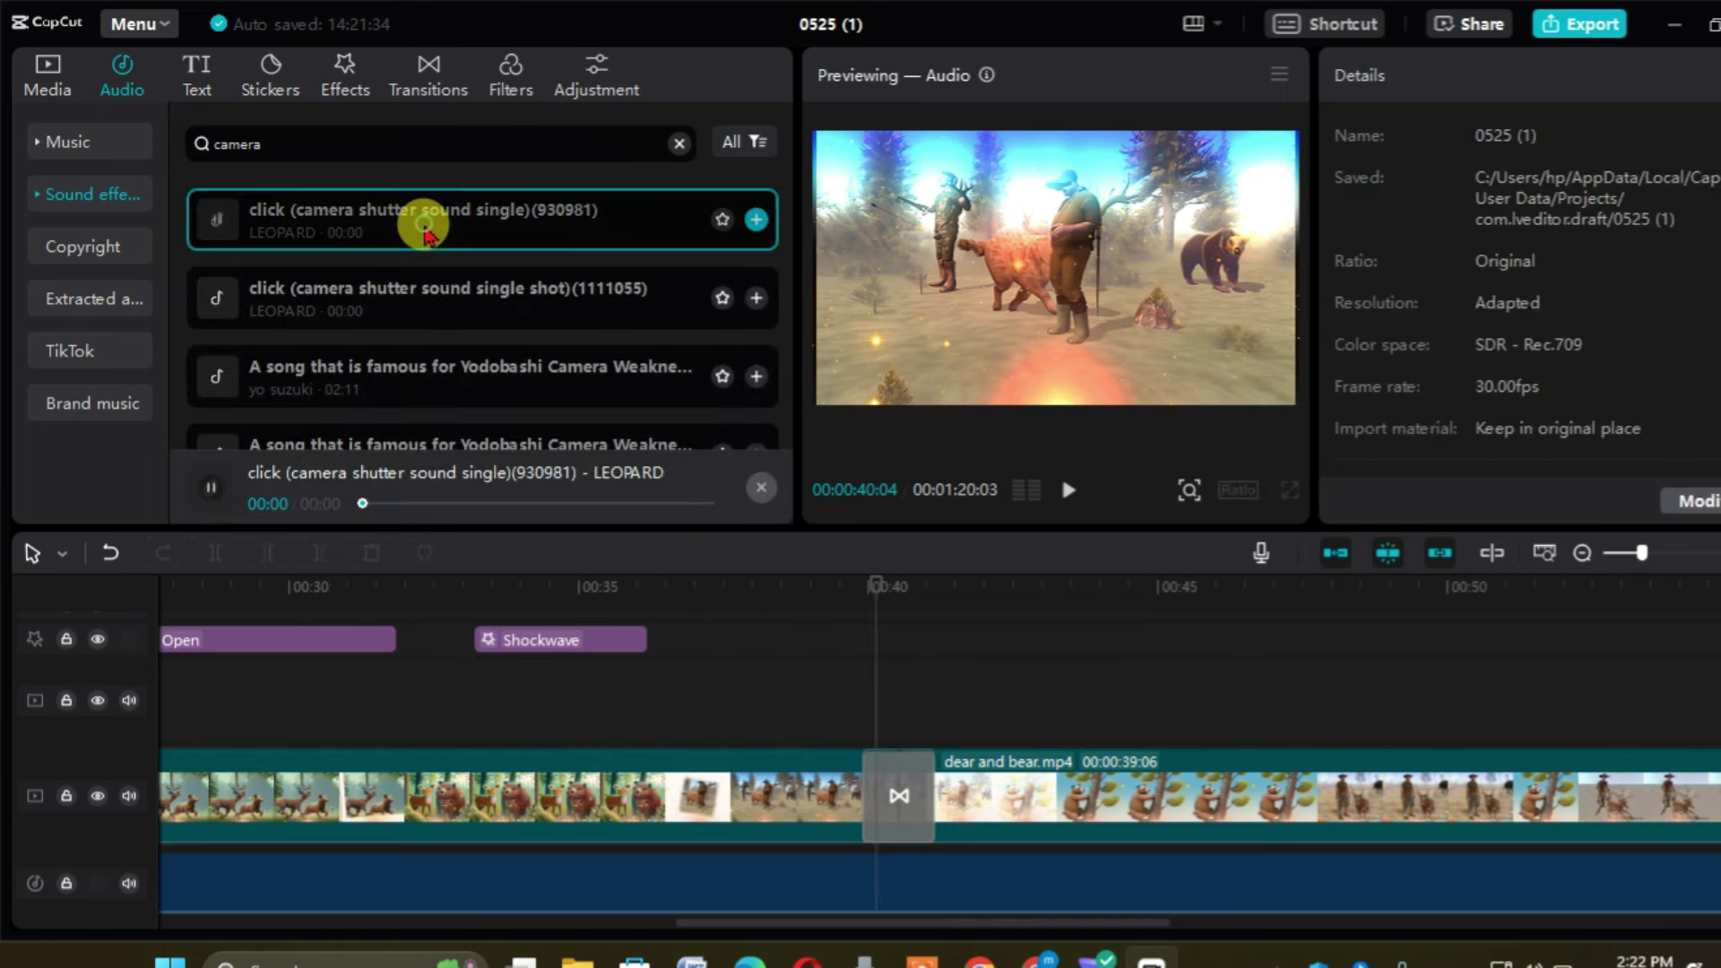
left_click(431, 281)
left_click_drag(431, 283, 615, 799)
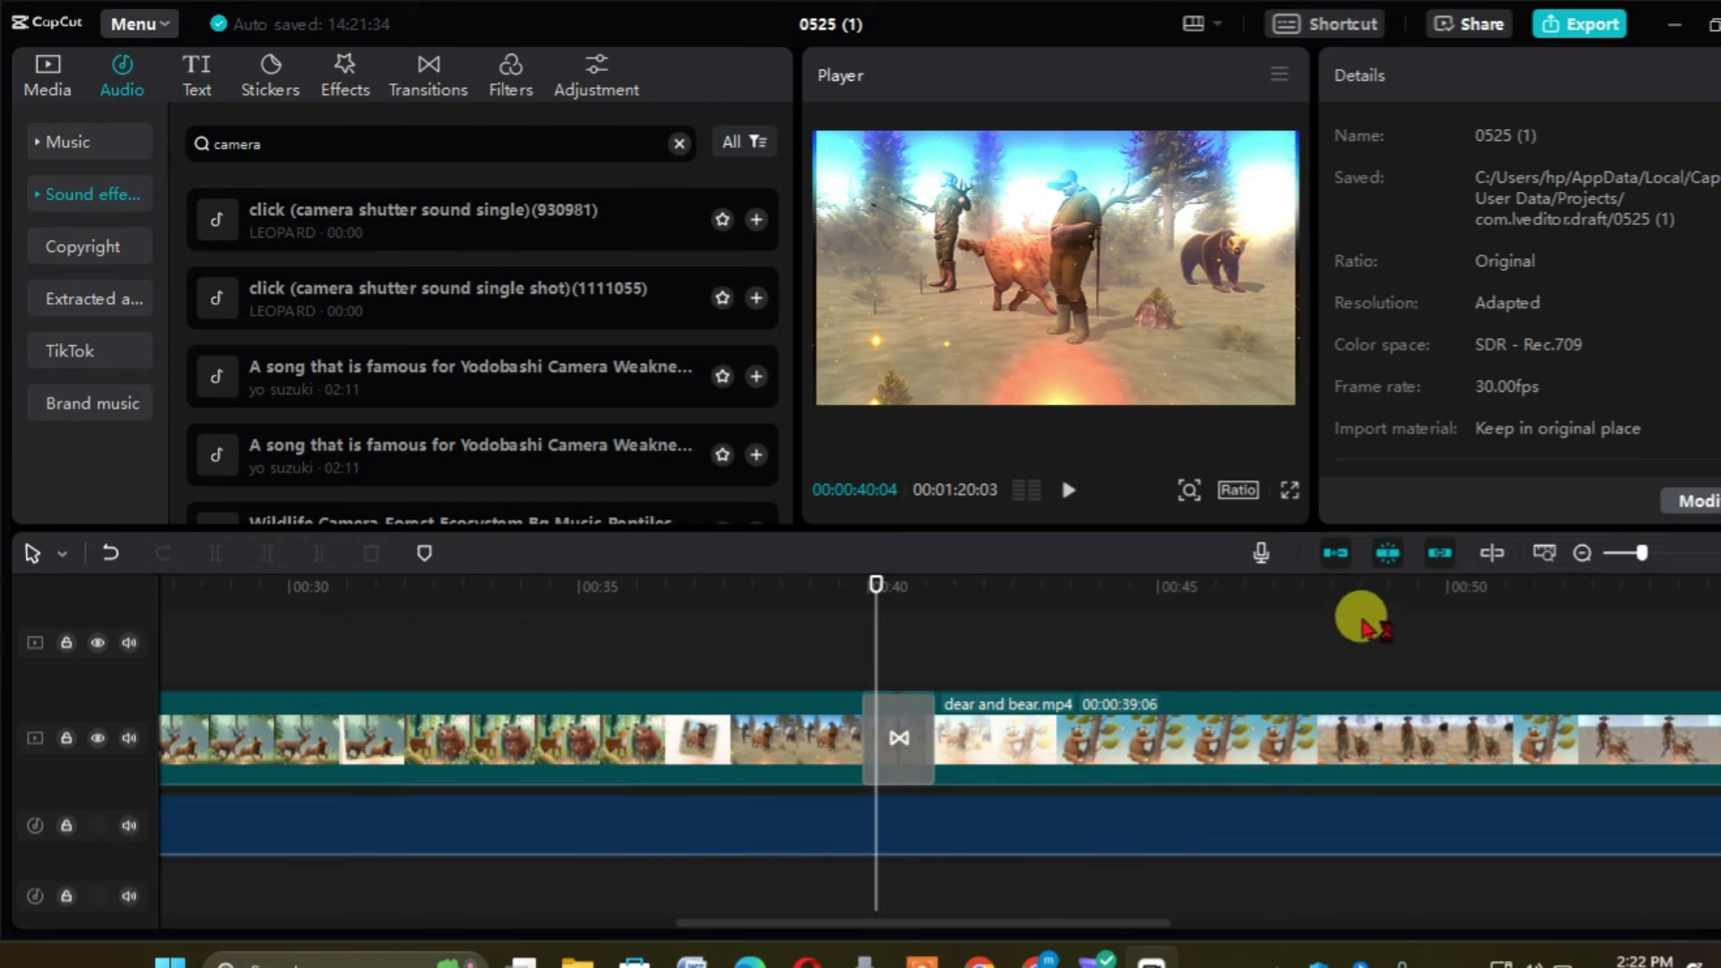
left_click_drag(368, 283, 879, 881)
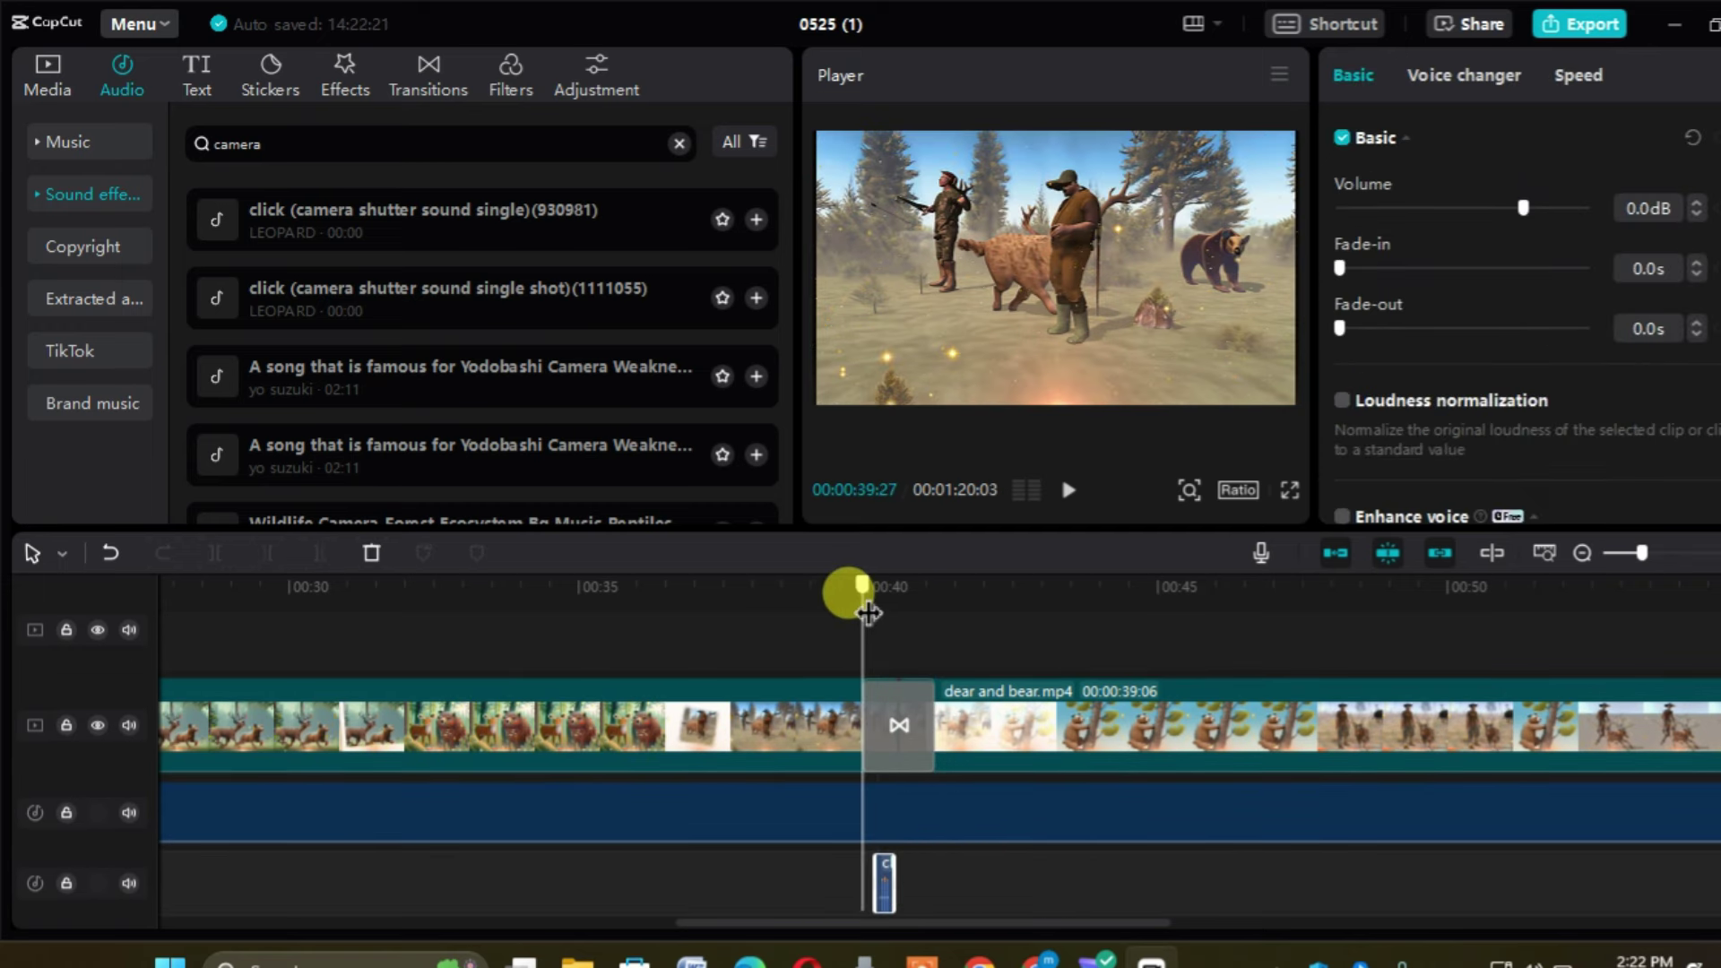
key("space")
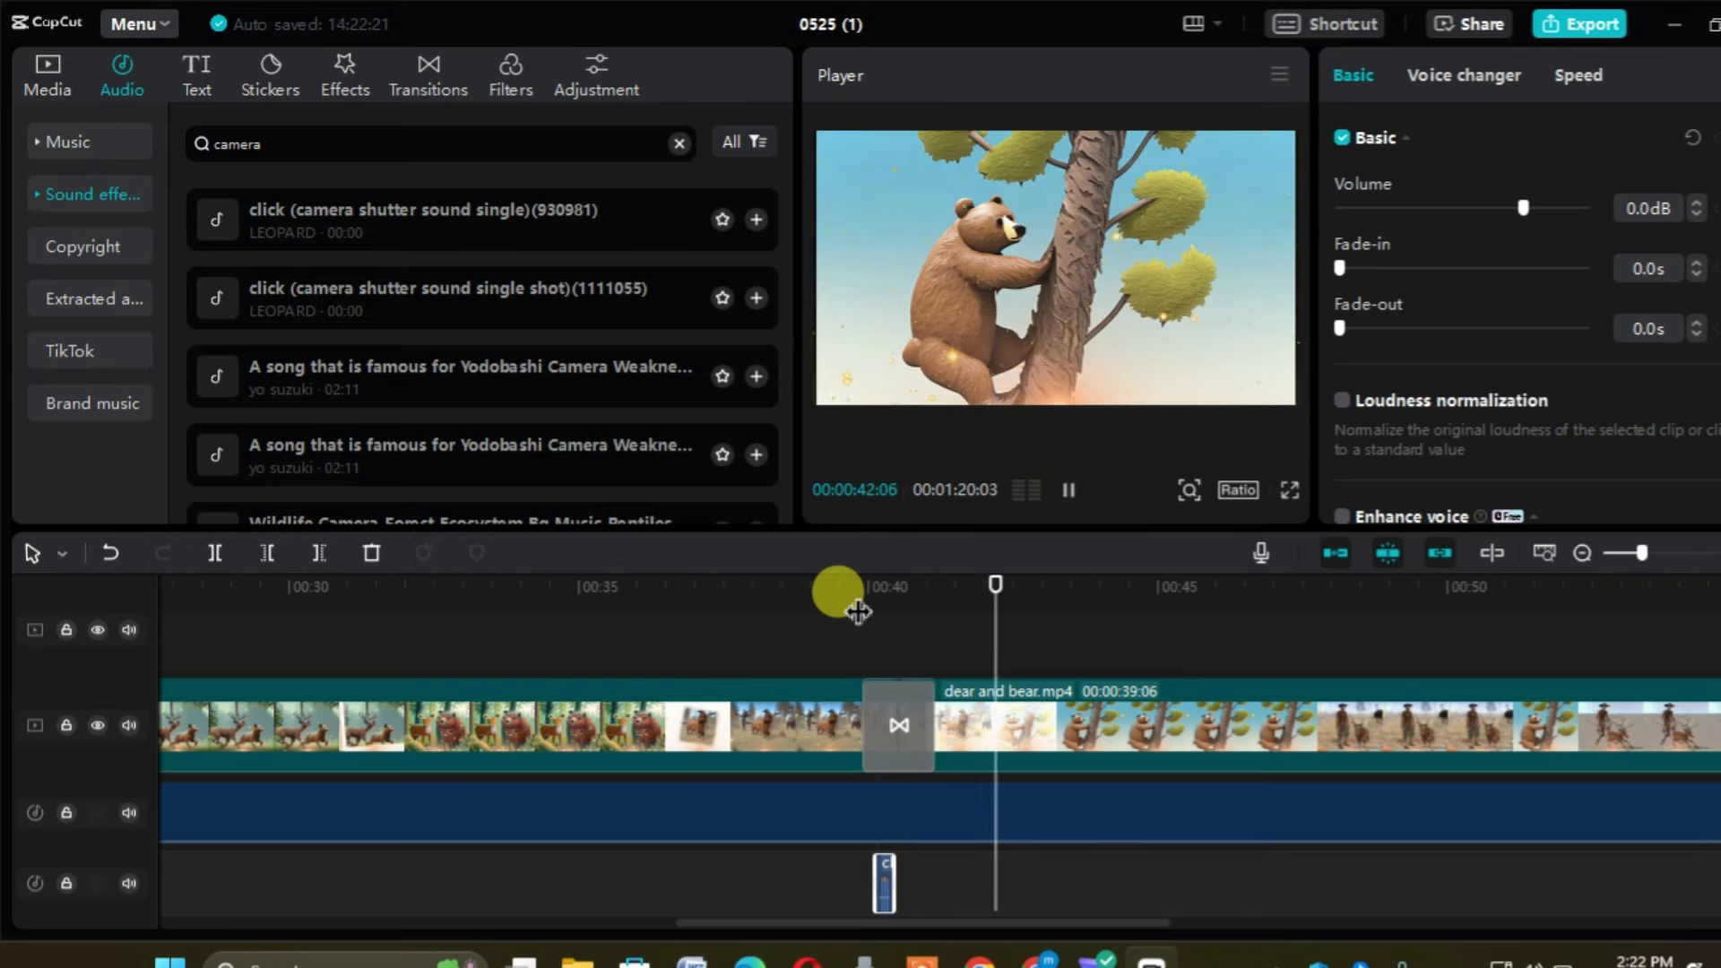
key("space")
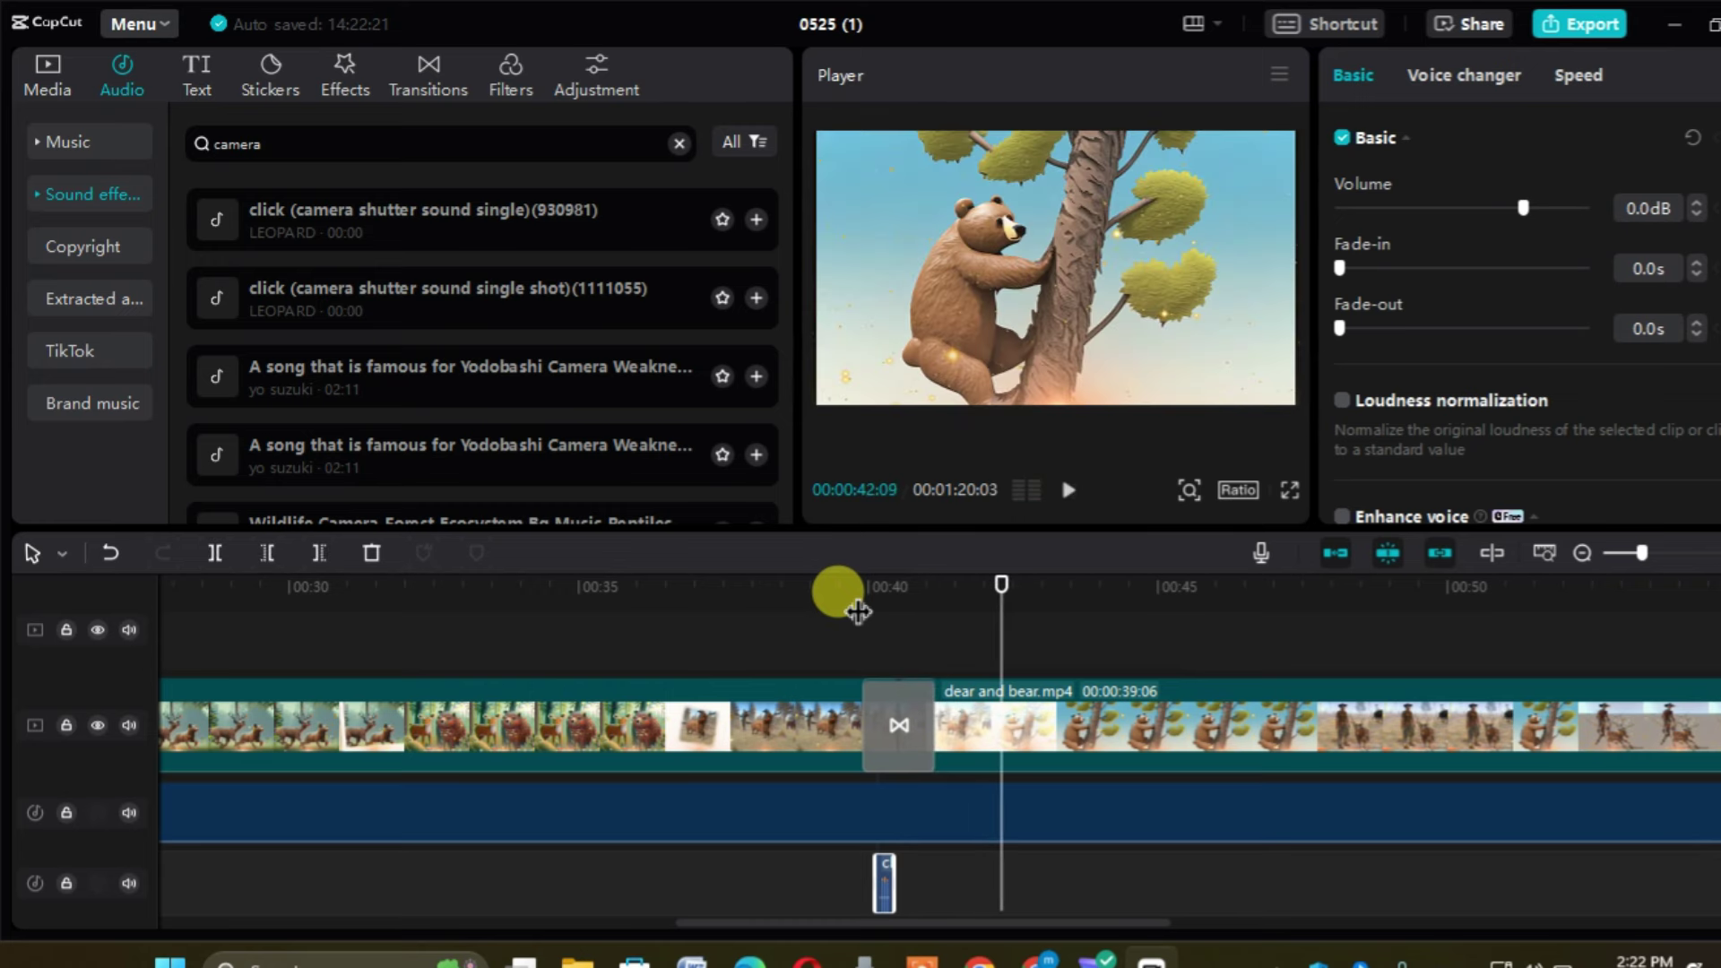
- Move the 39:06 dear and bear.mp4 segment ahead of the other segments and position the playhead at 00:00:52:07
left_click_drag(1047, 921, 1156, 923)
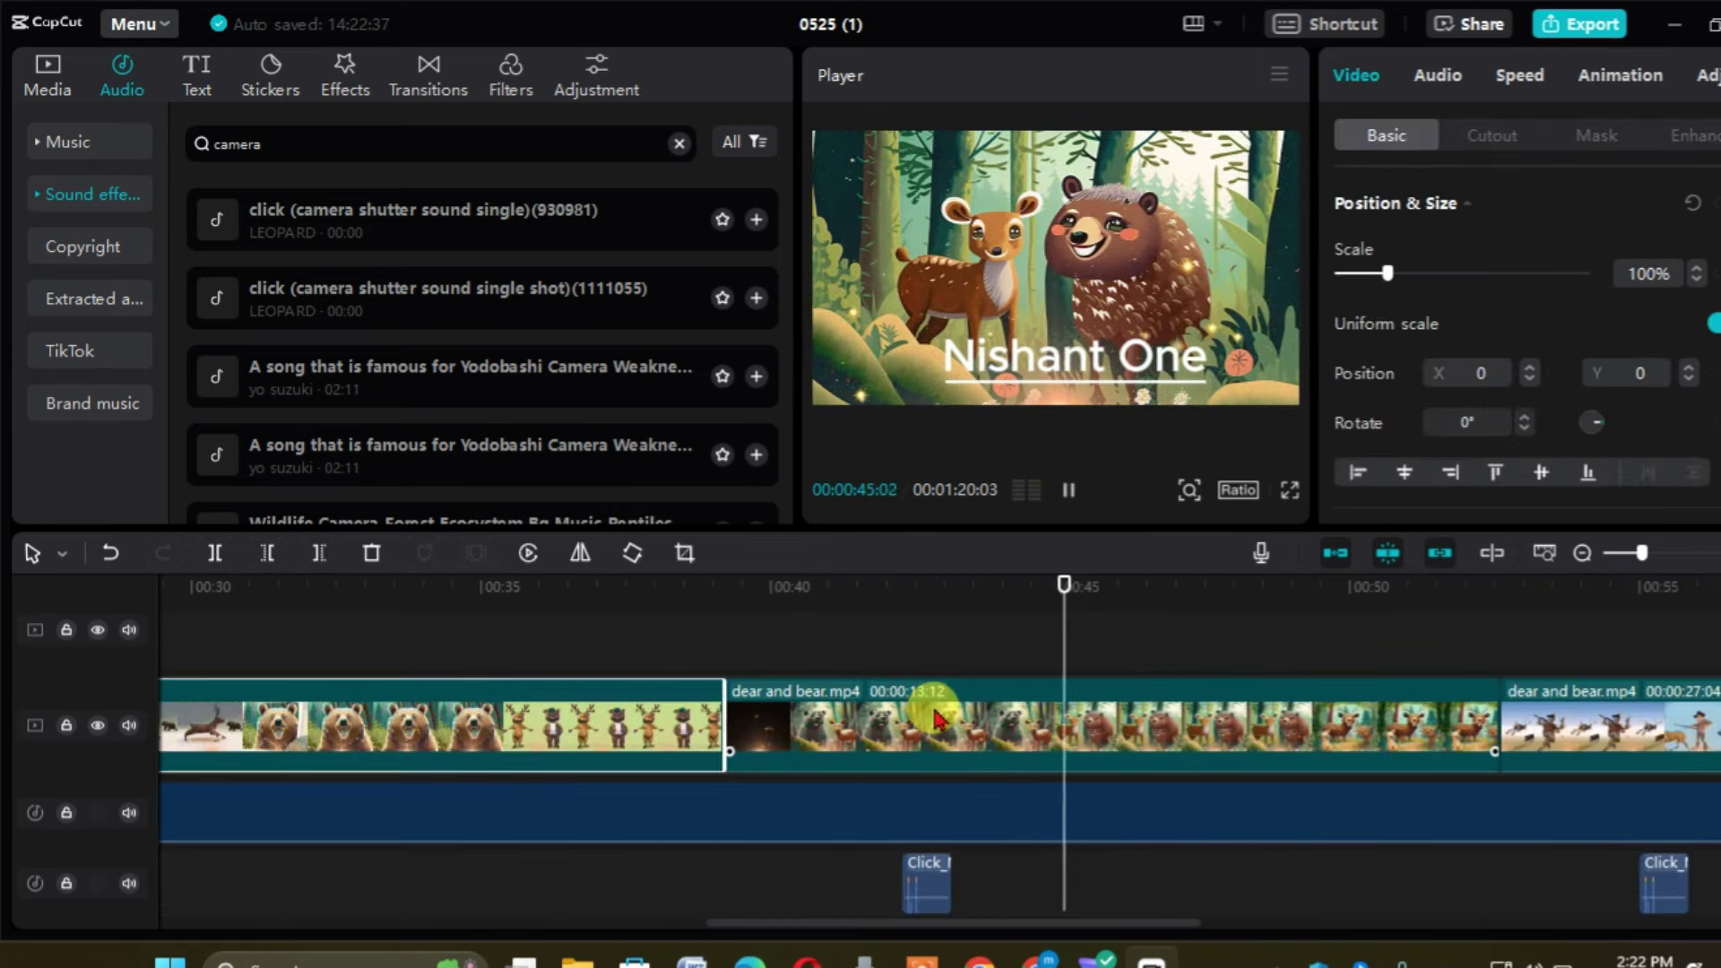
left_click(1207, 870)
left_click_drag(1118, 918, 1307, 901)
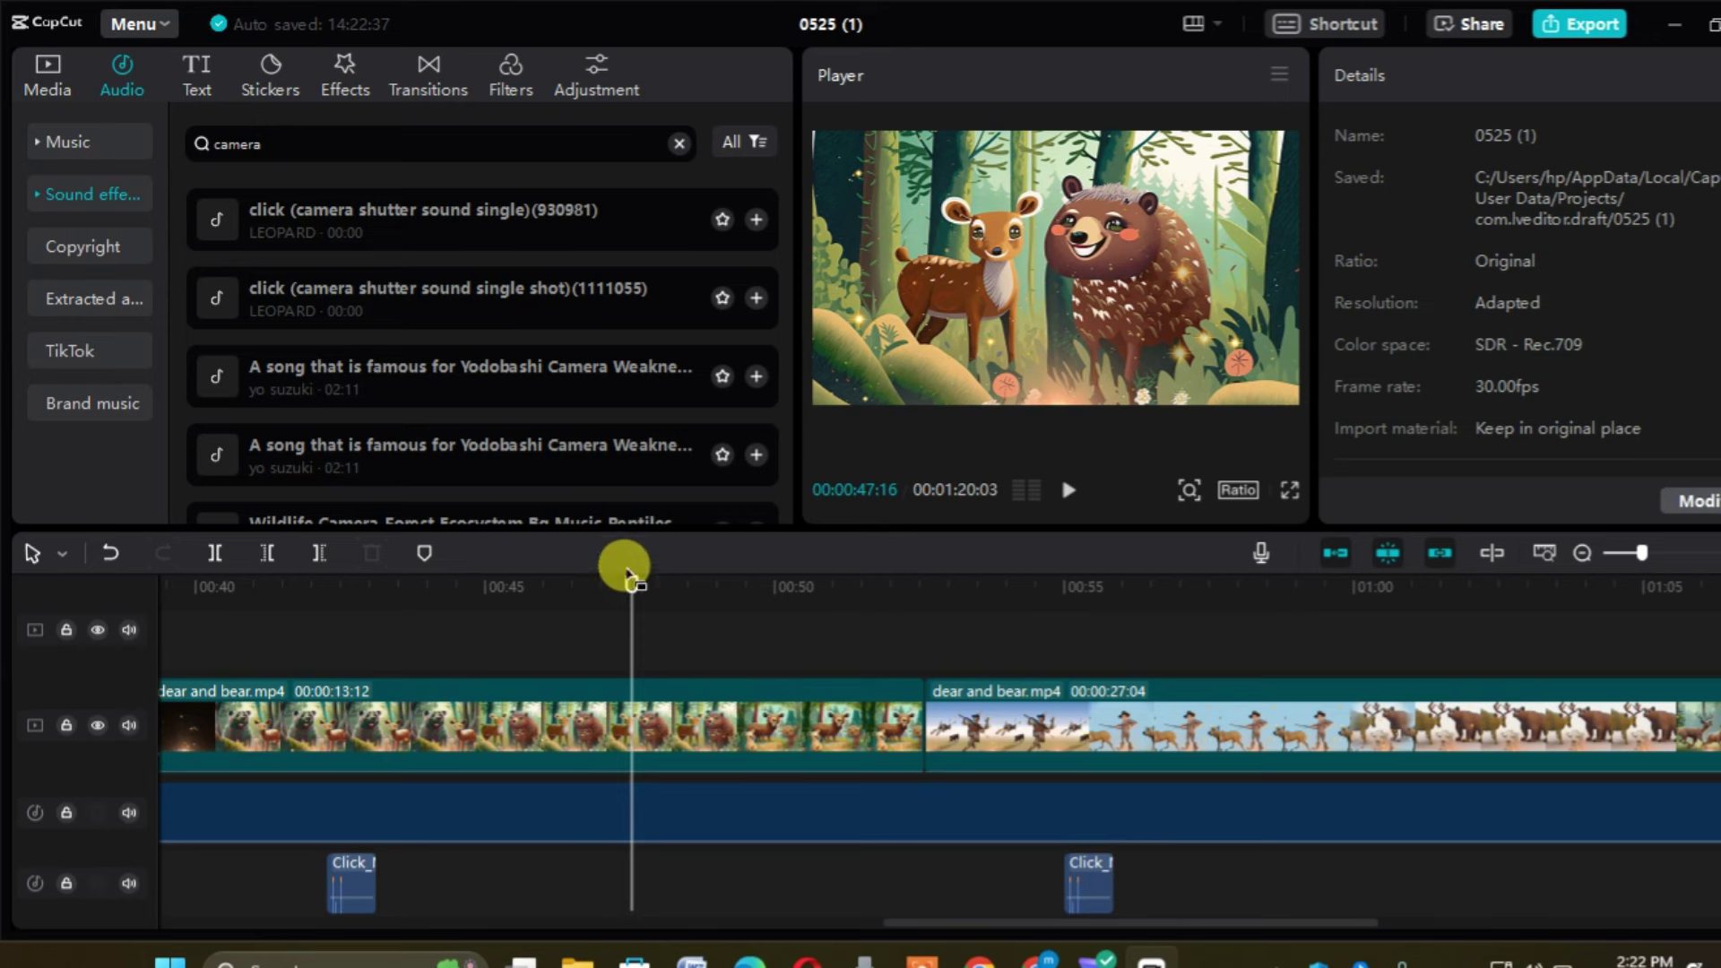
left_click_drag(641, 608, 907, 670)
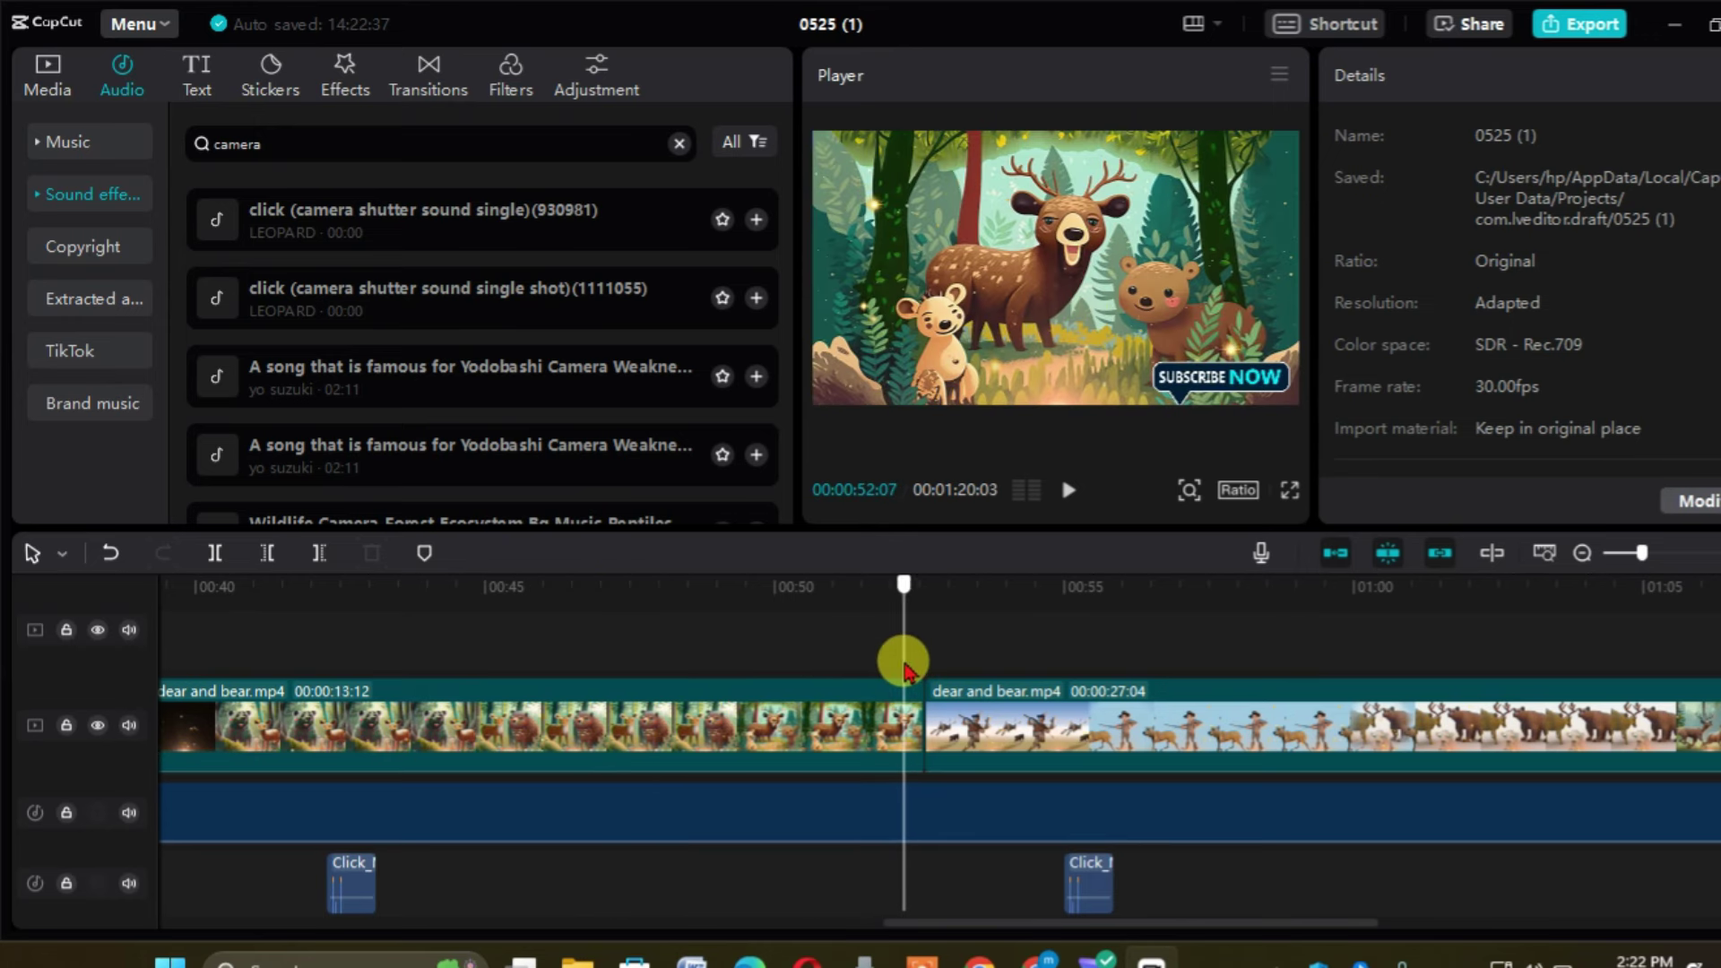
- Add the Light Beam transition between the 13:12 and 27:04 dear and bear.mp4 segments and play through the cut
left_click(430, 70)
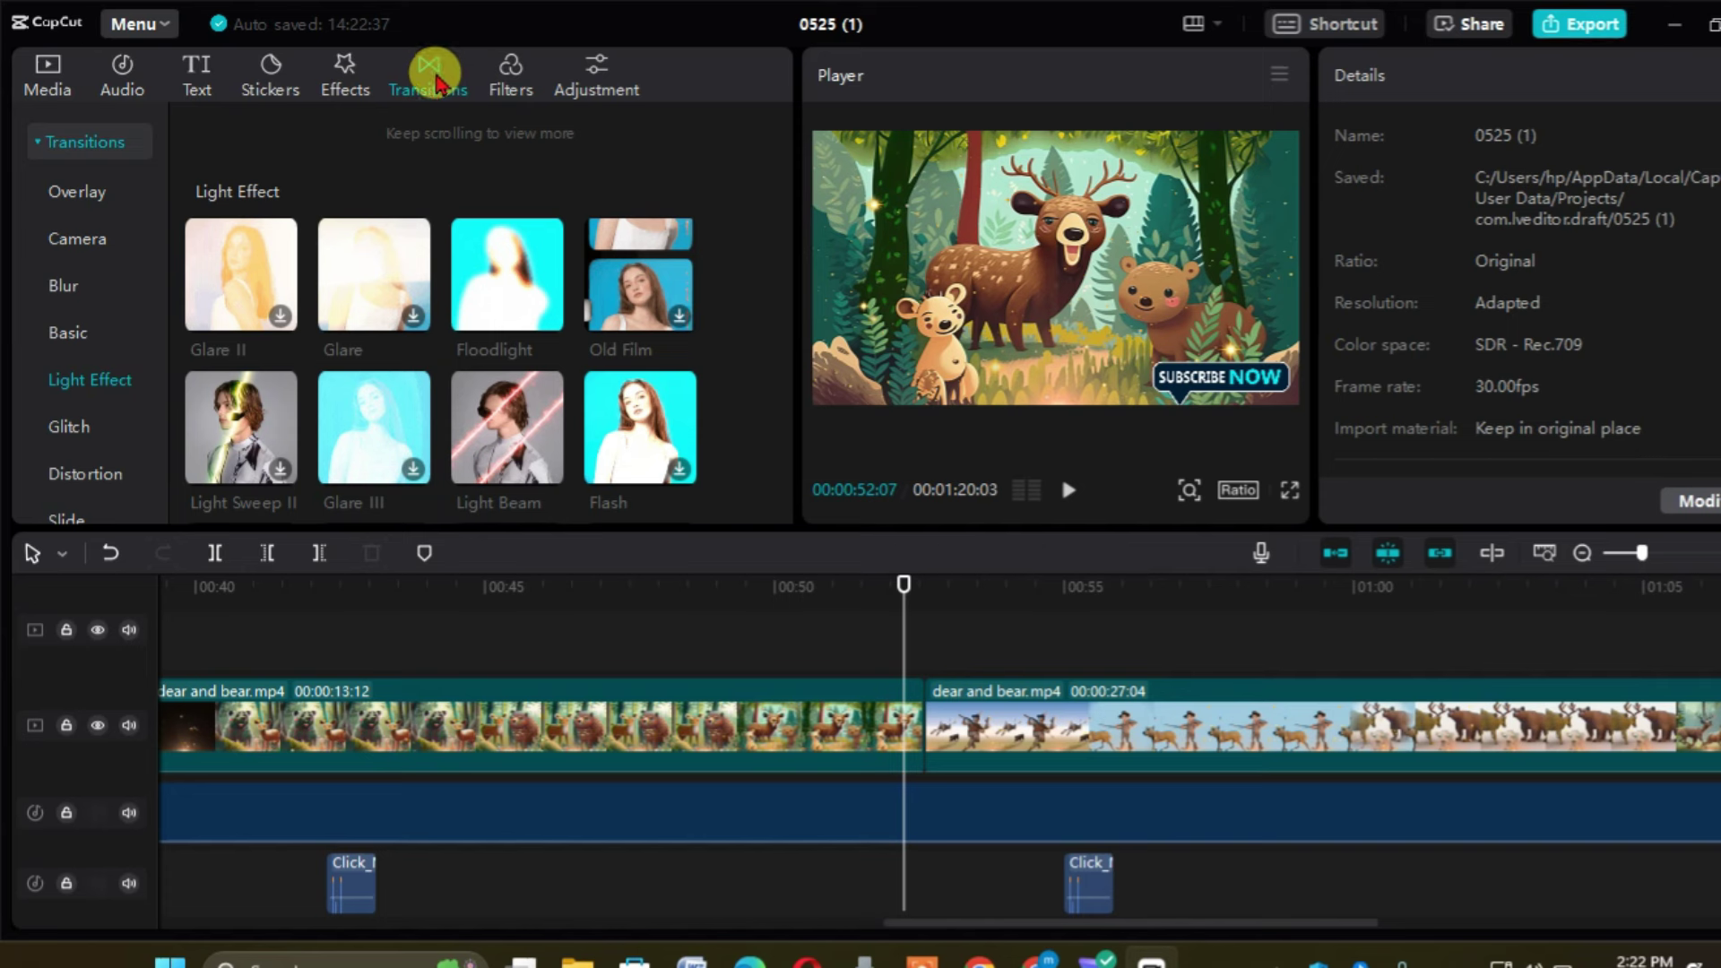
left_click_drag(590, 572, 919, 735)
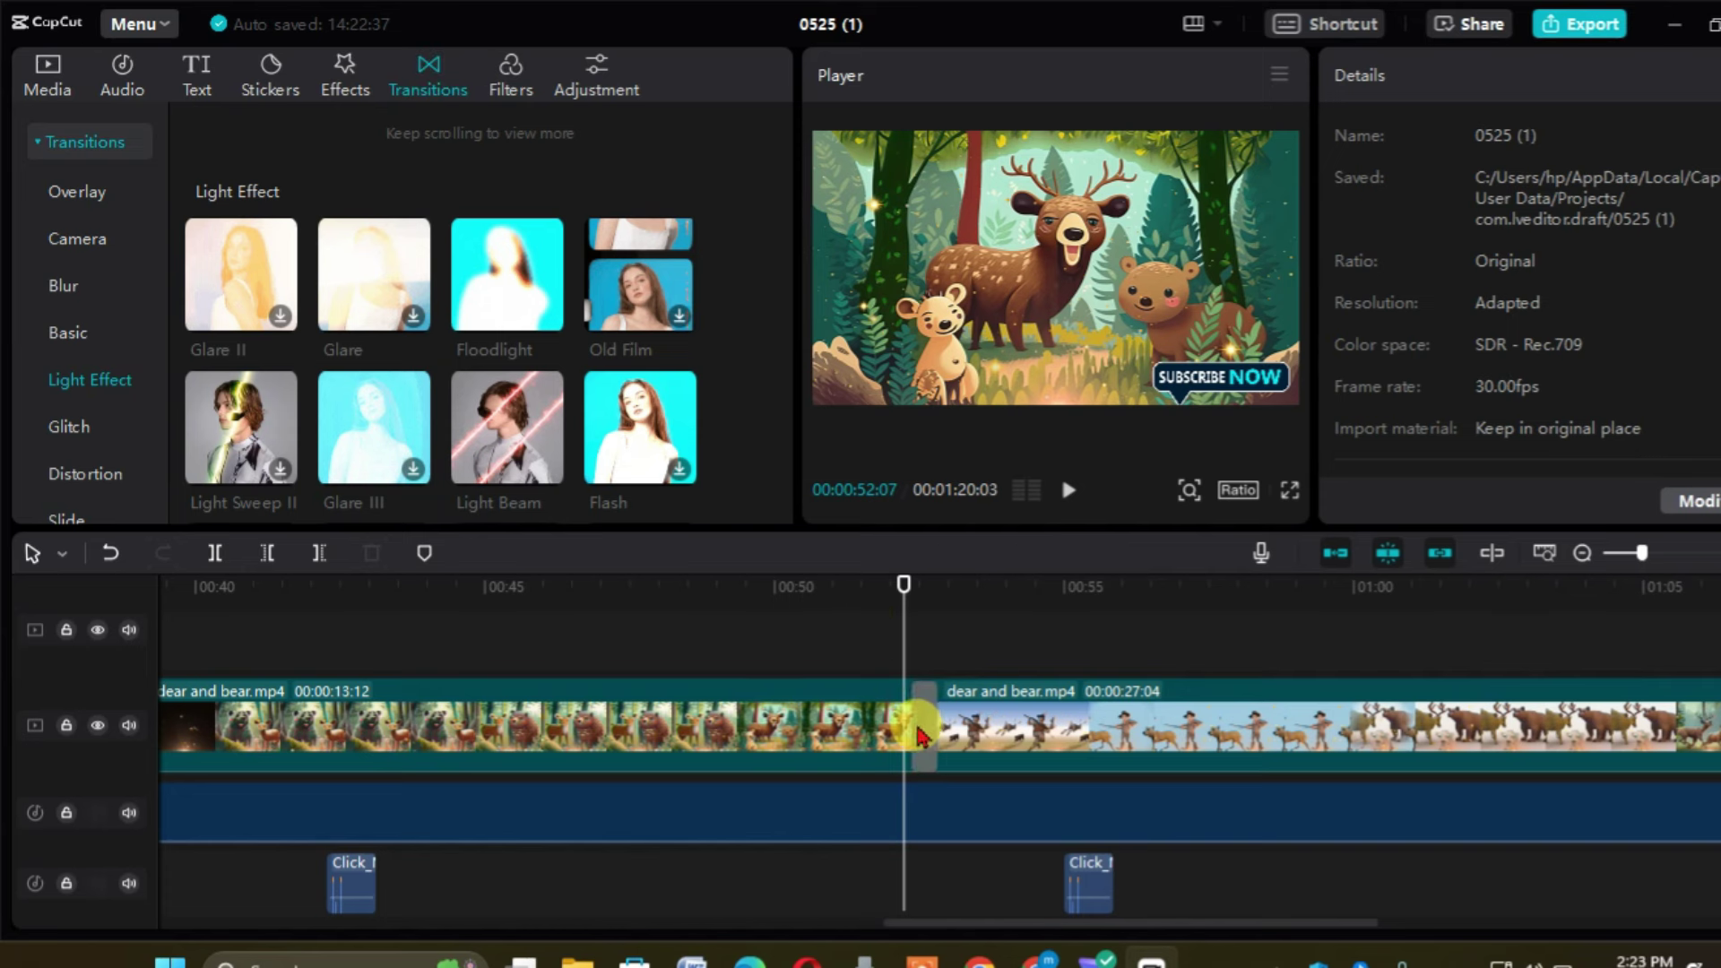
left_click(919, 736)
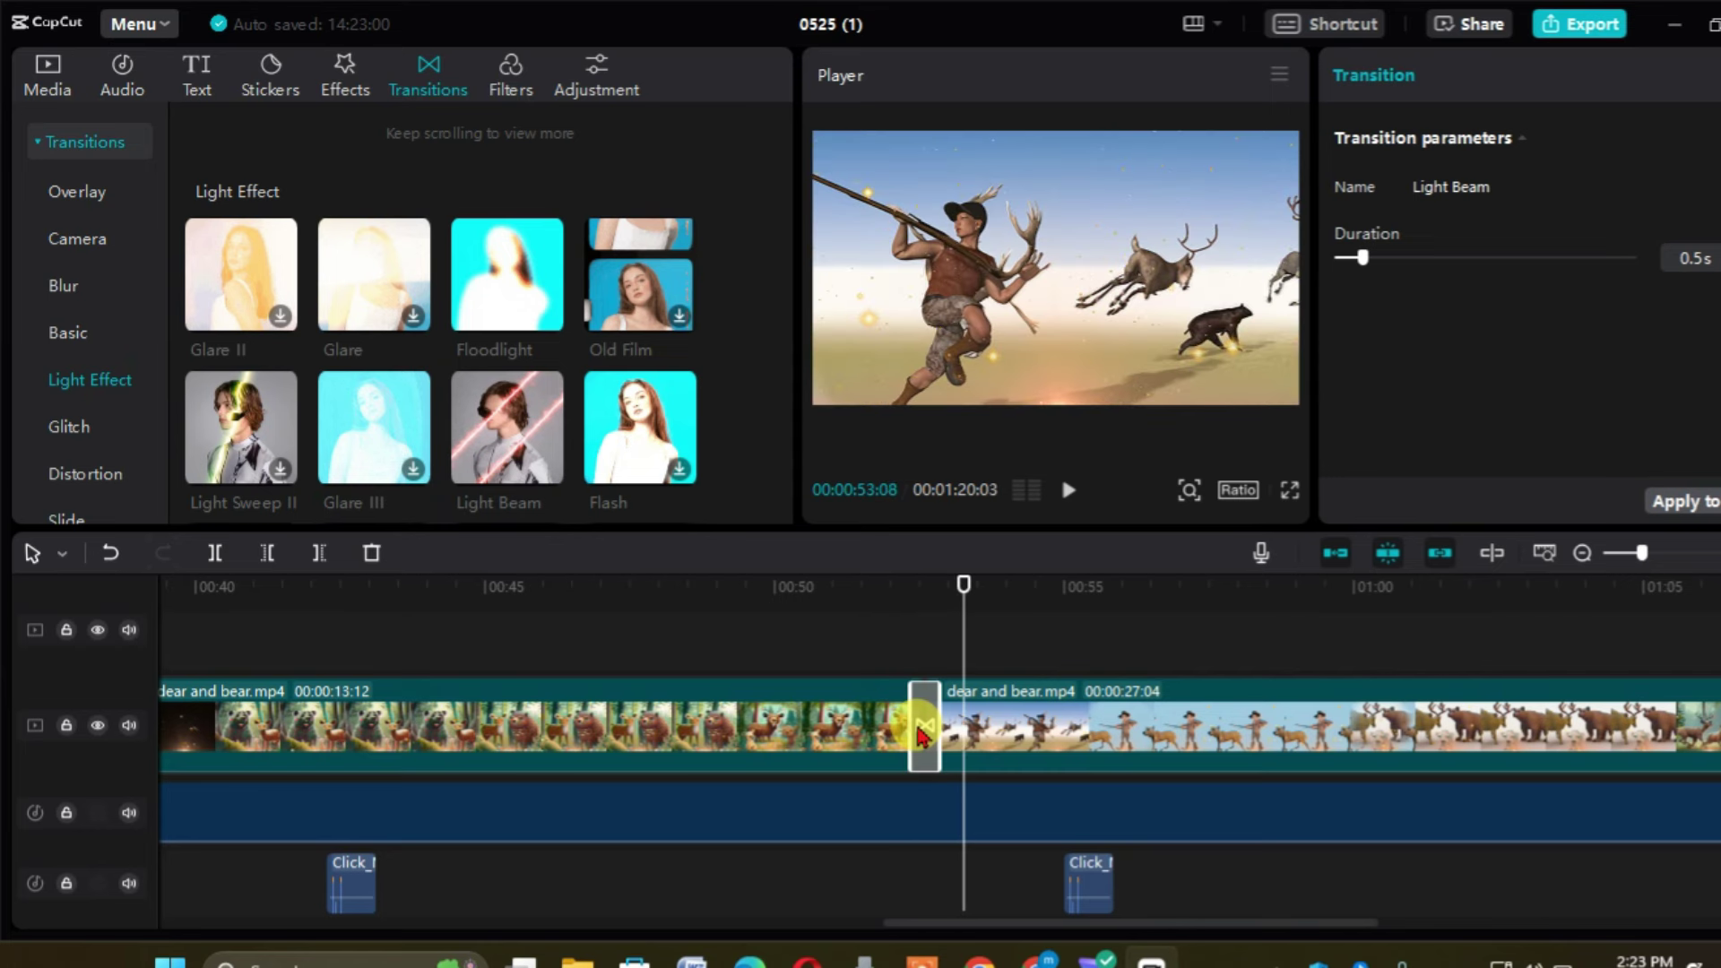
key("space")
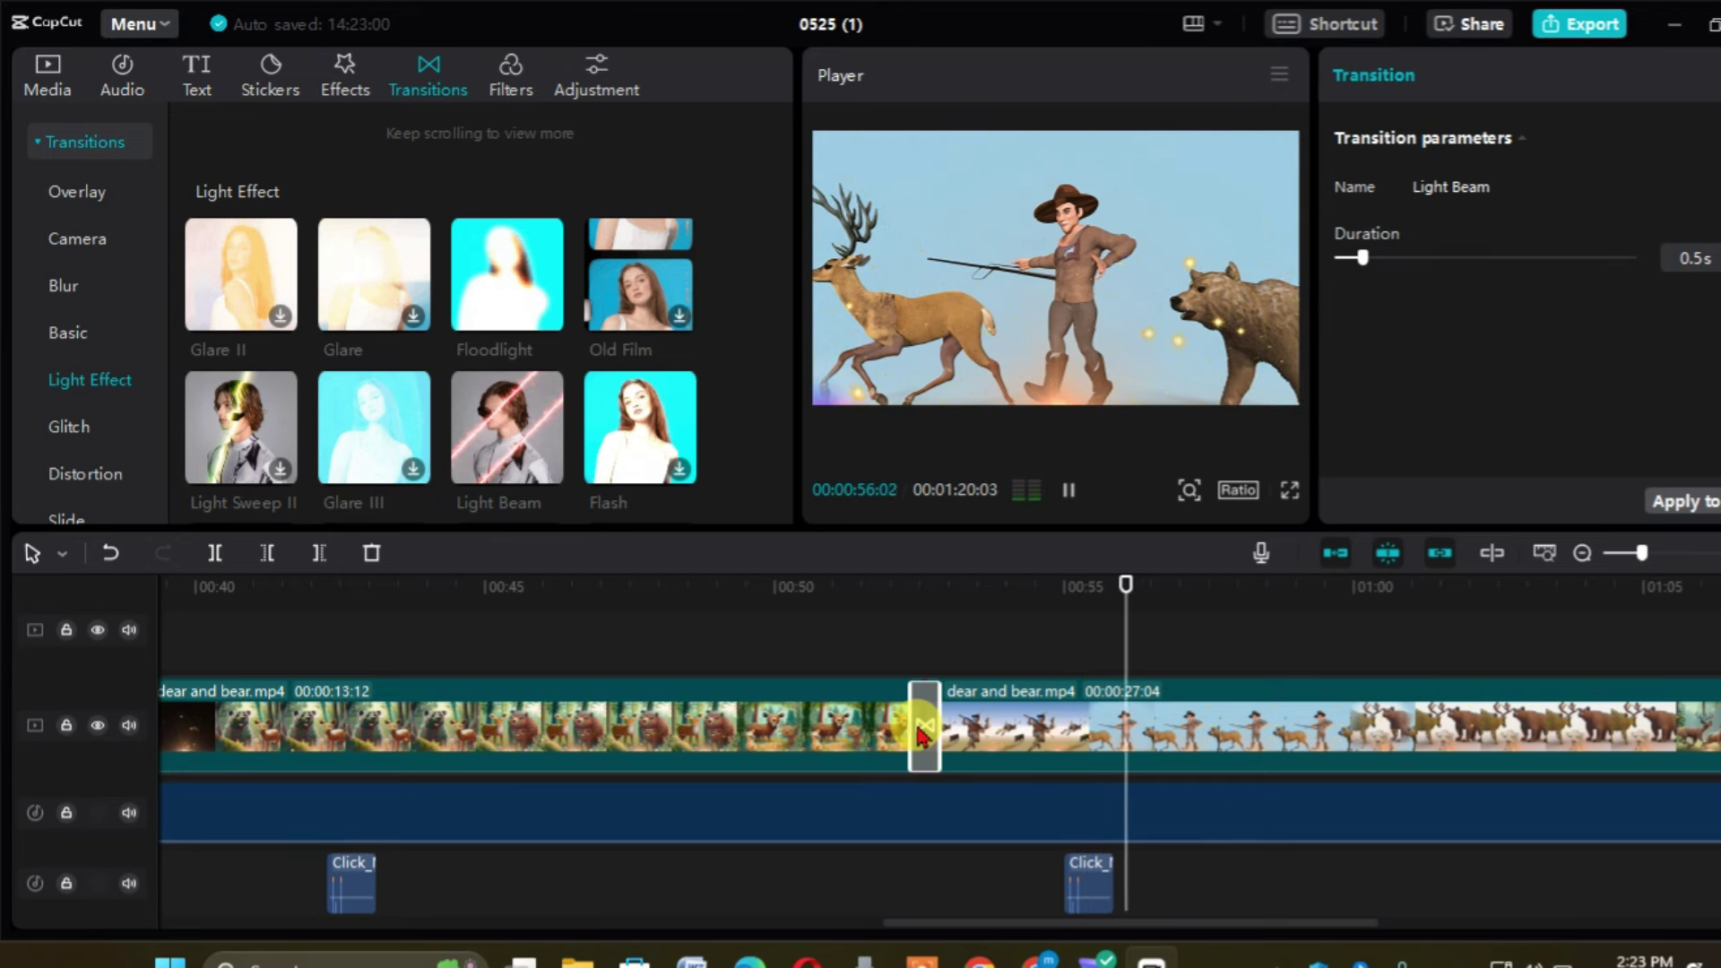
key("space")
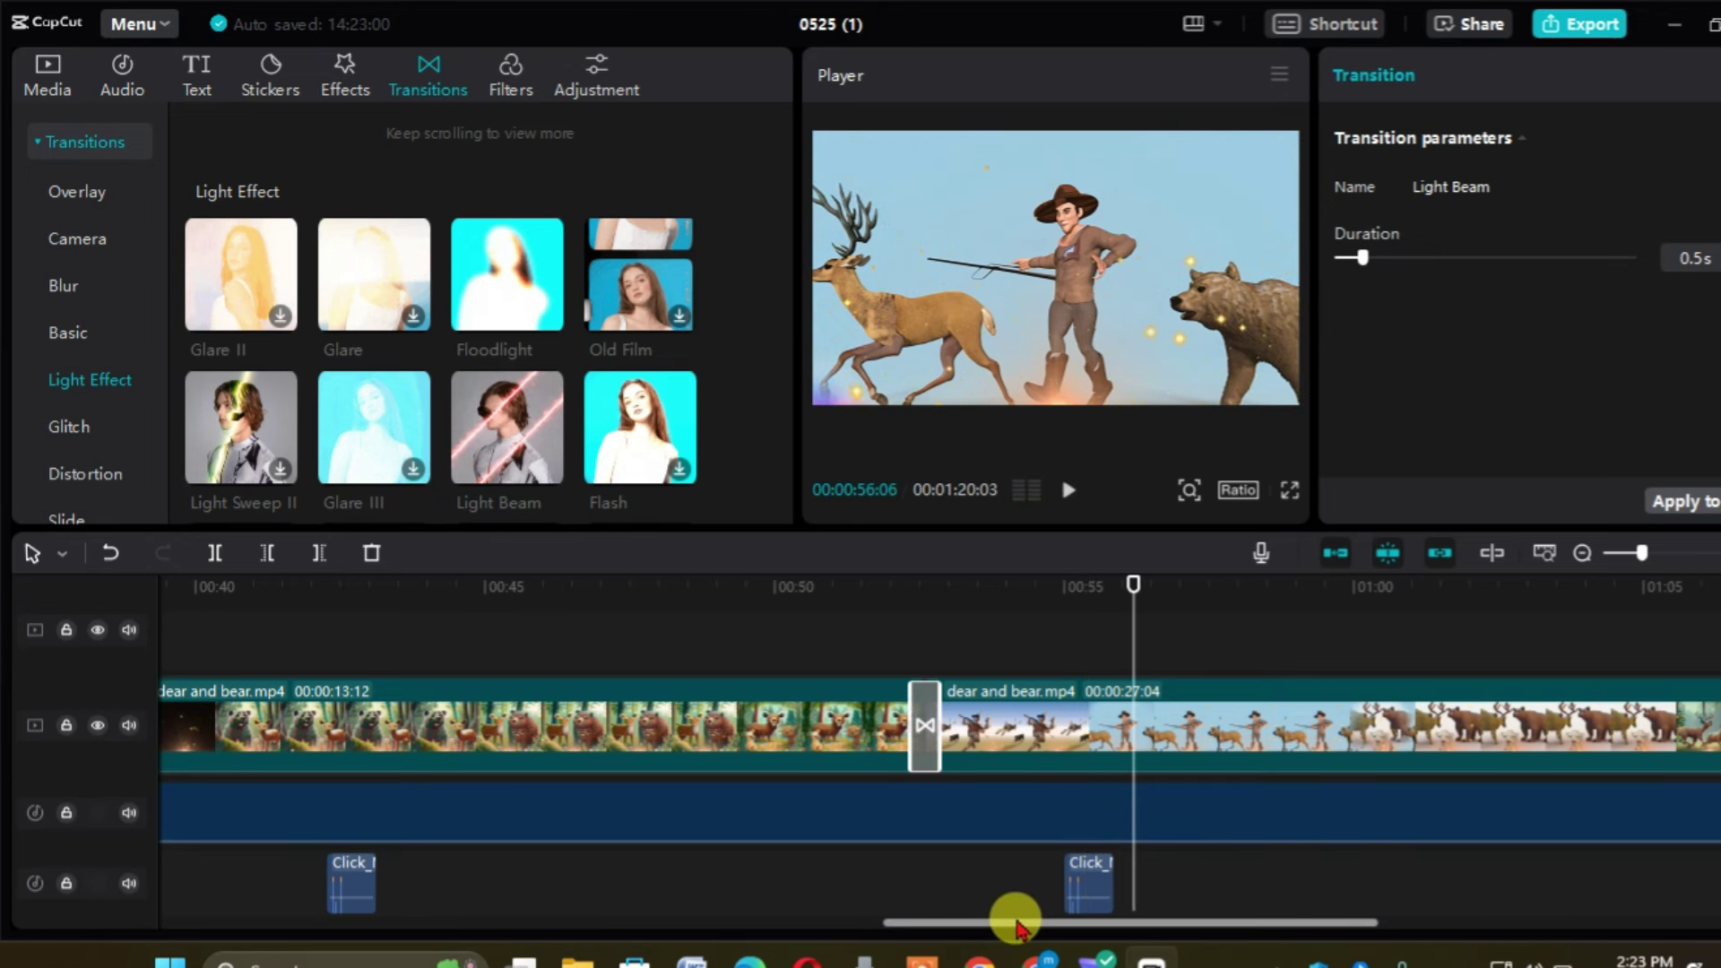
- Undo the Light Beam transition and the reordering of the dear and bear.mp4 segments
left_click_drag(1141, 924, 1522, 923)
left_click(823, 758)
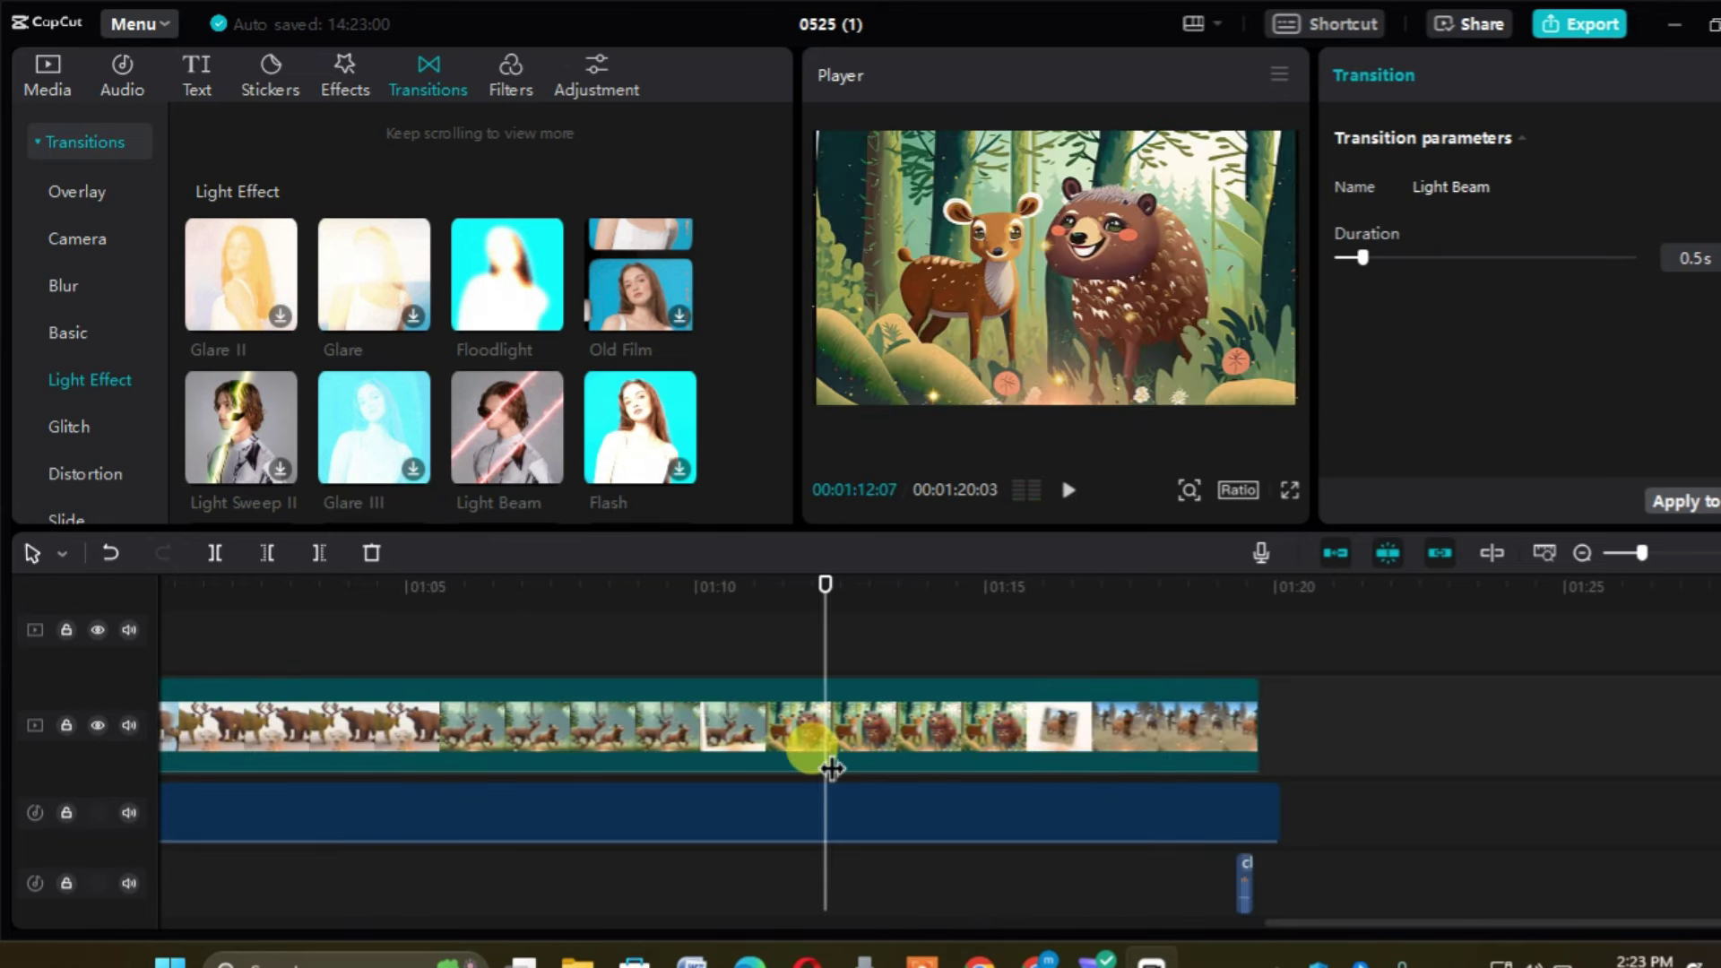
key("ctrl+z")
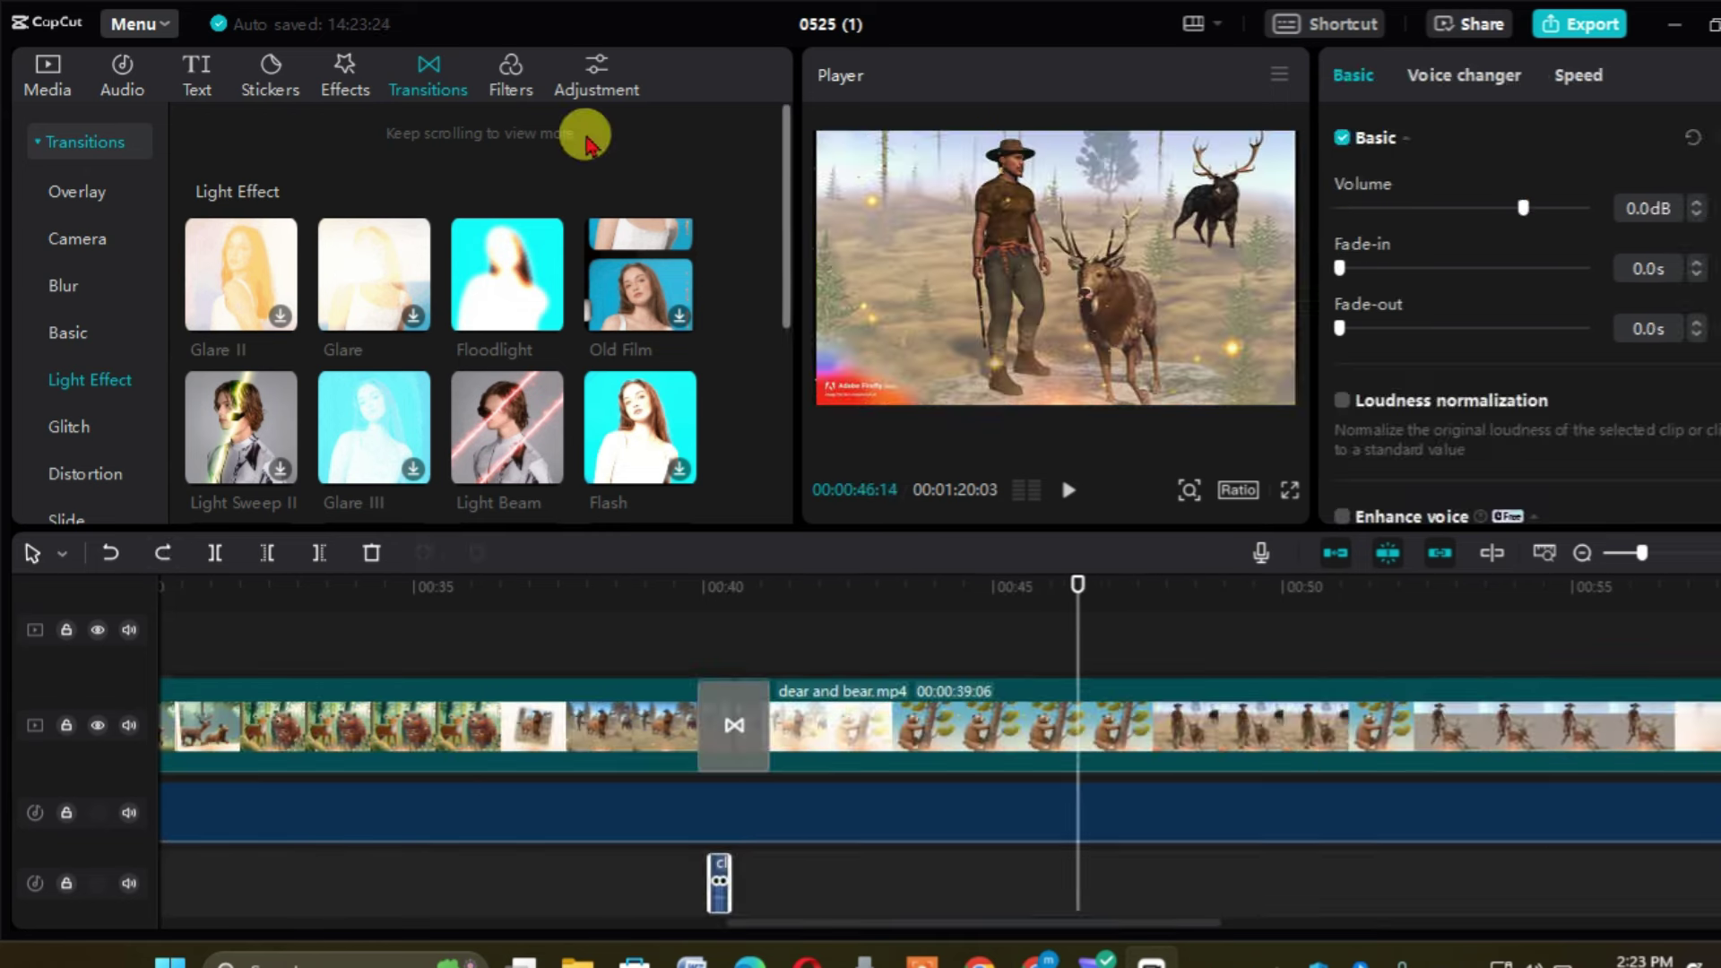
- Download the first eight filters of the Movies category, from Oppenheimer and One Day through Black Panther and Renoir
left_click(520, 87)
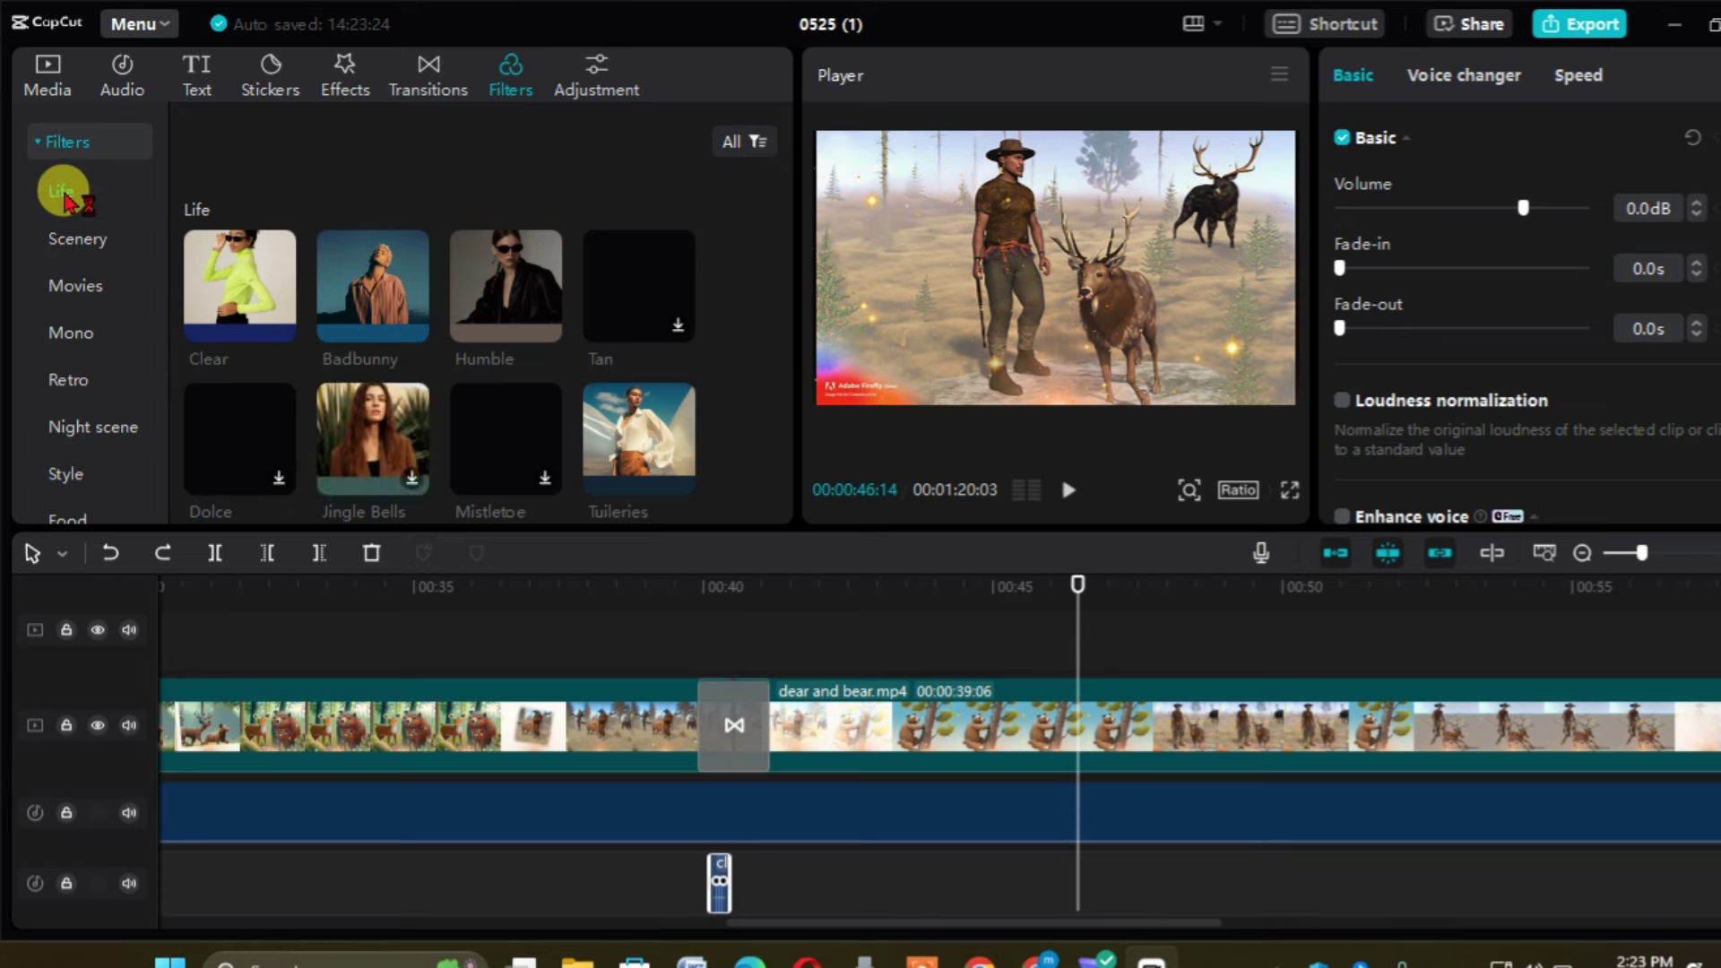
left_click(79, 287)
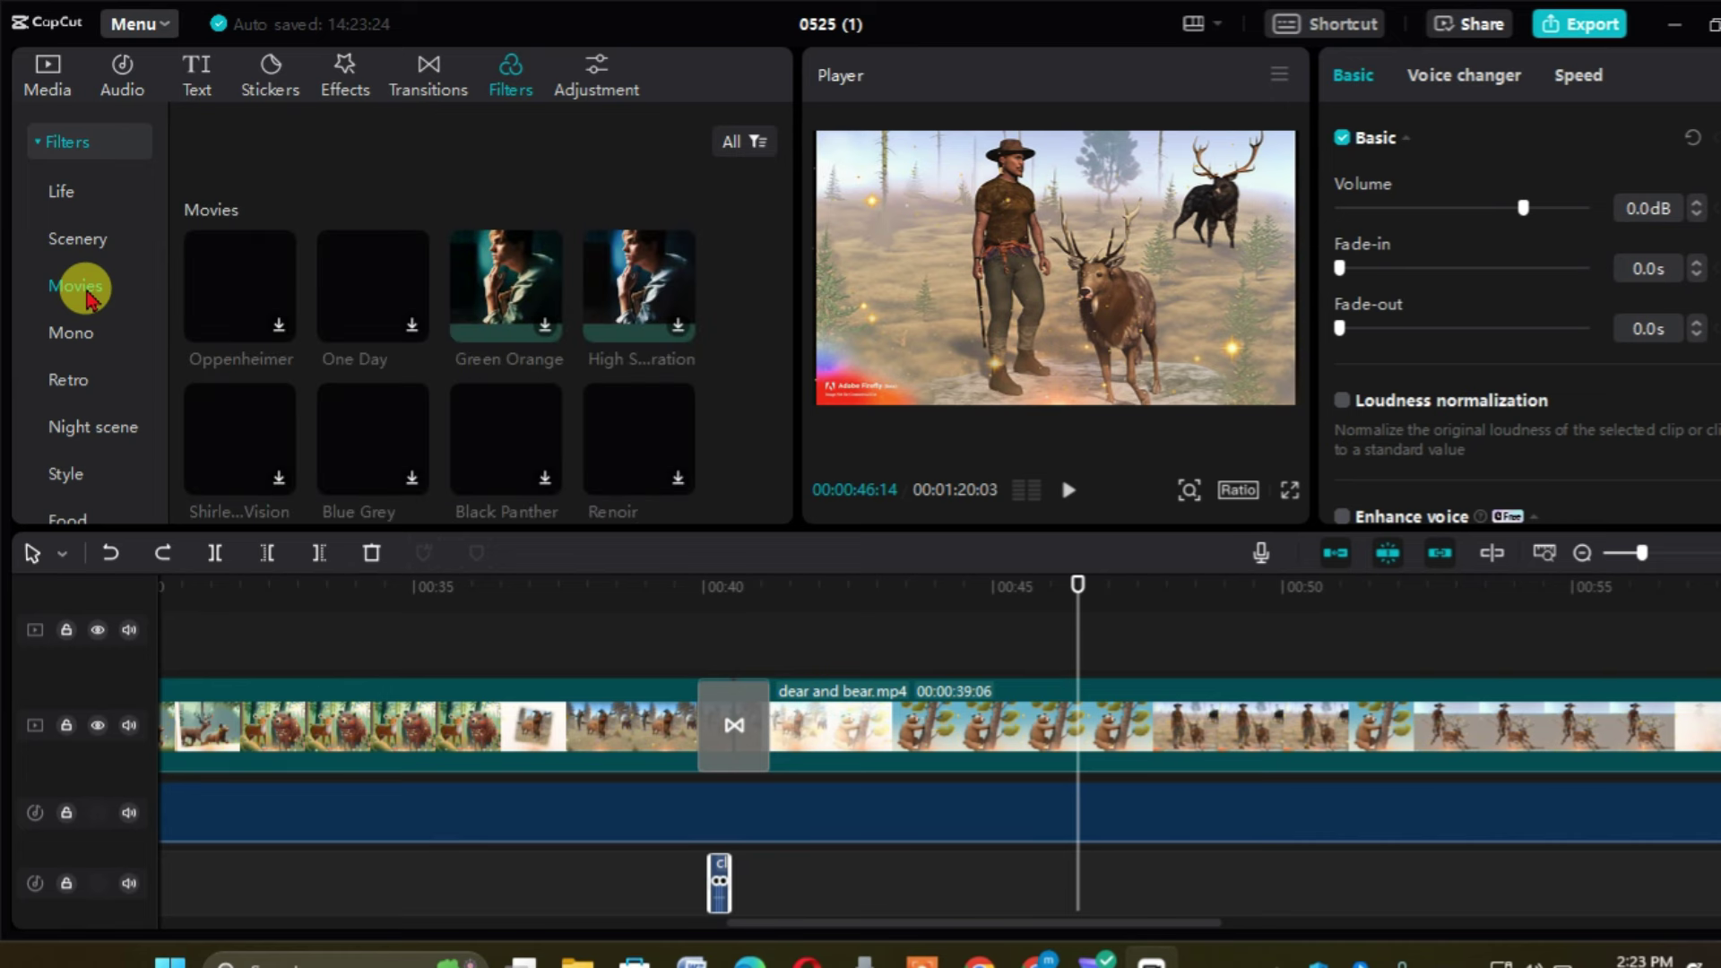
left_click(496, 324)
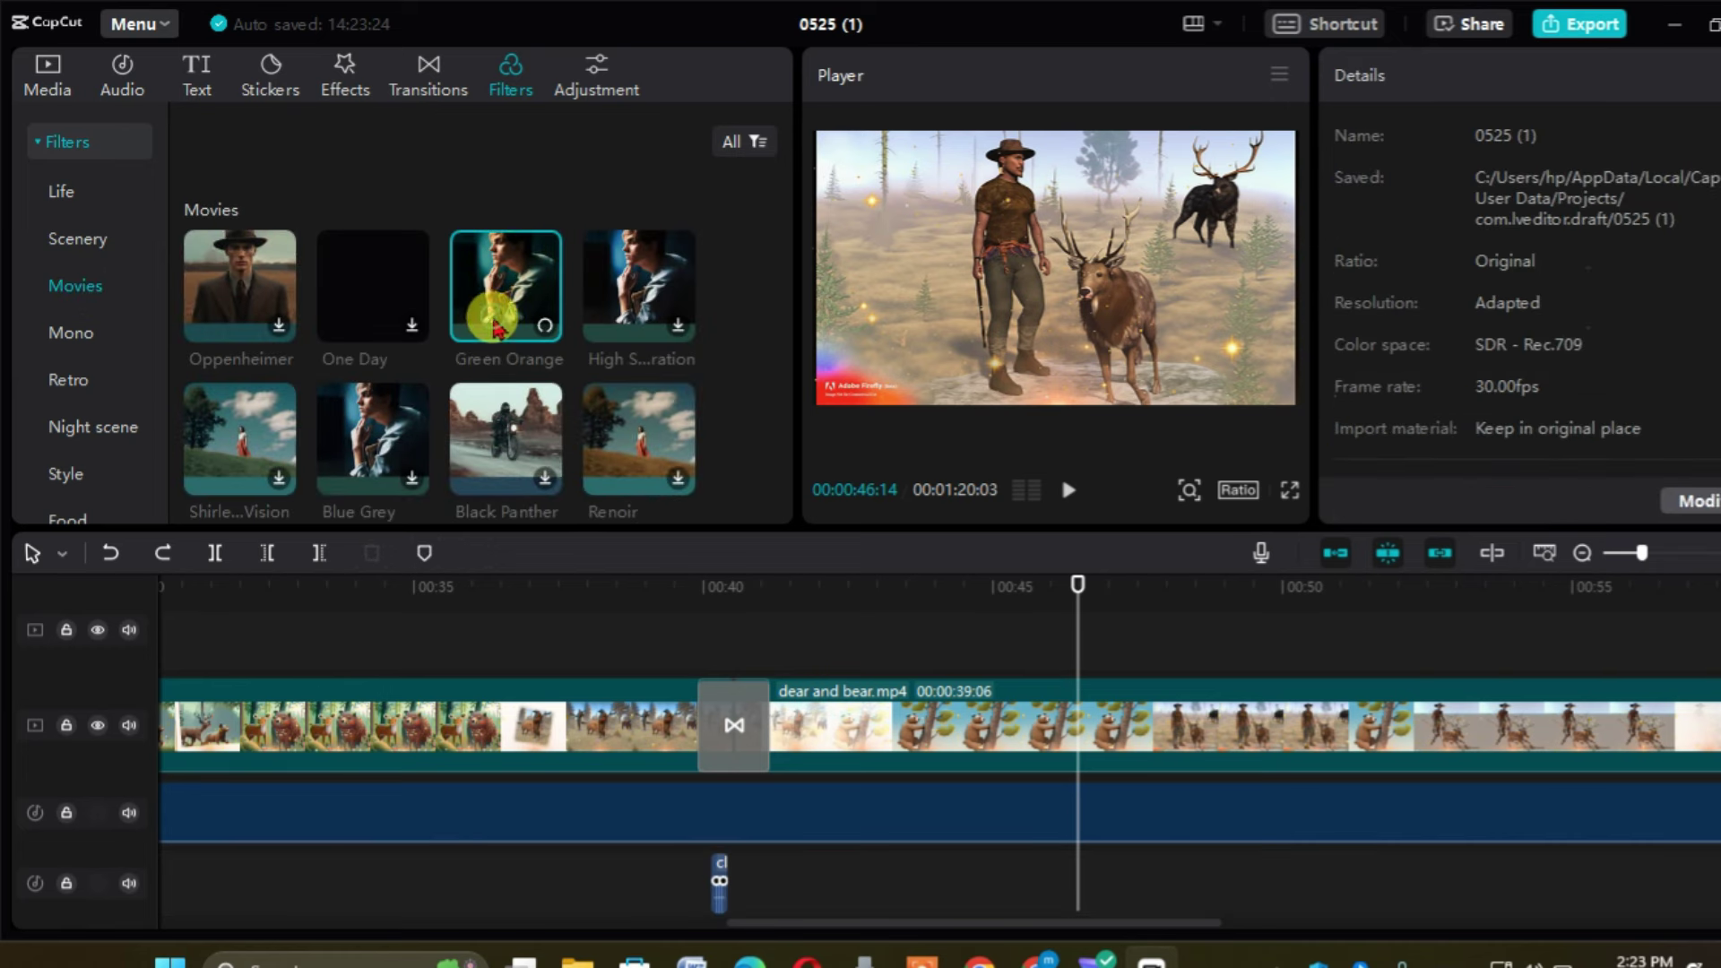
left_click(677, 300)
left_click(380, 312)
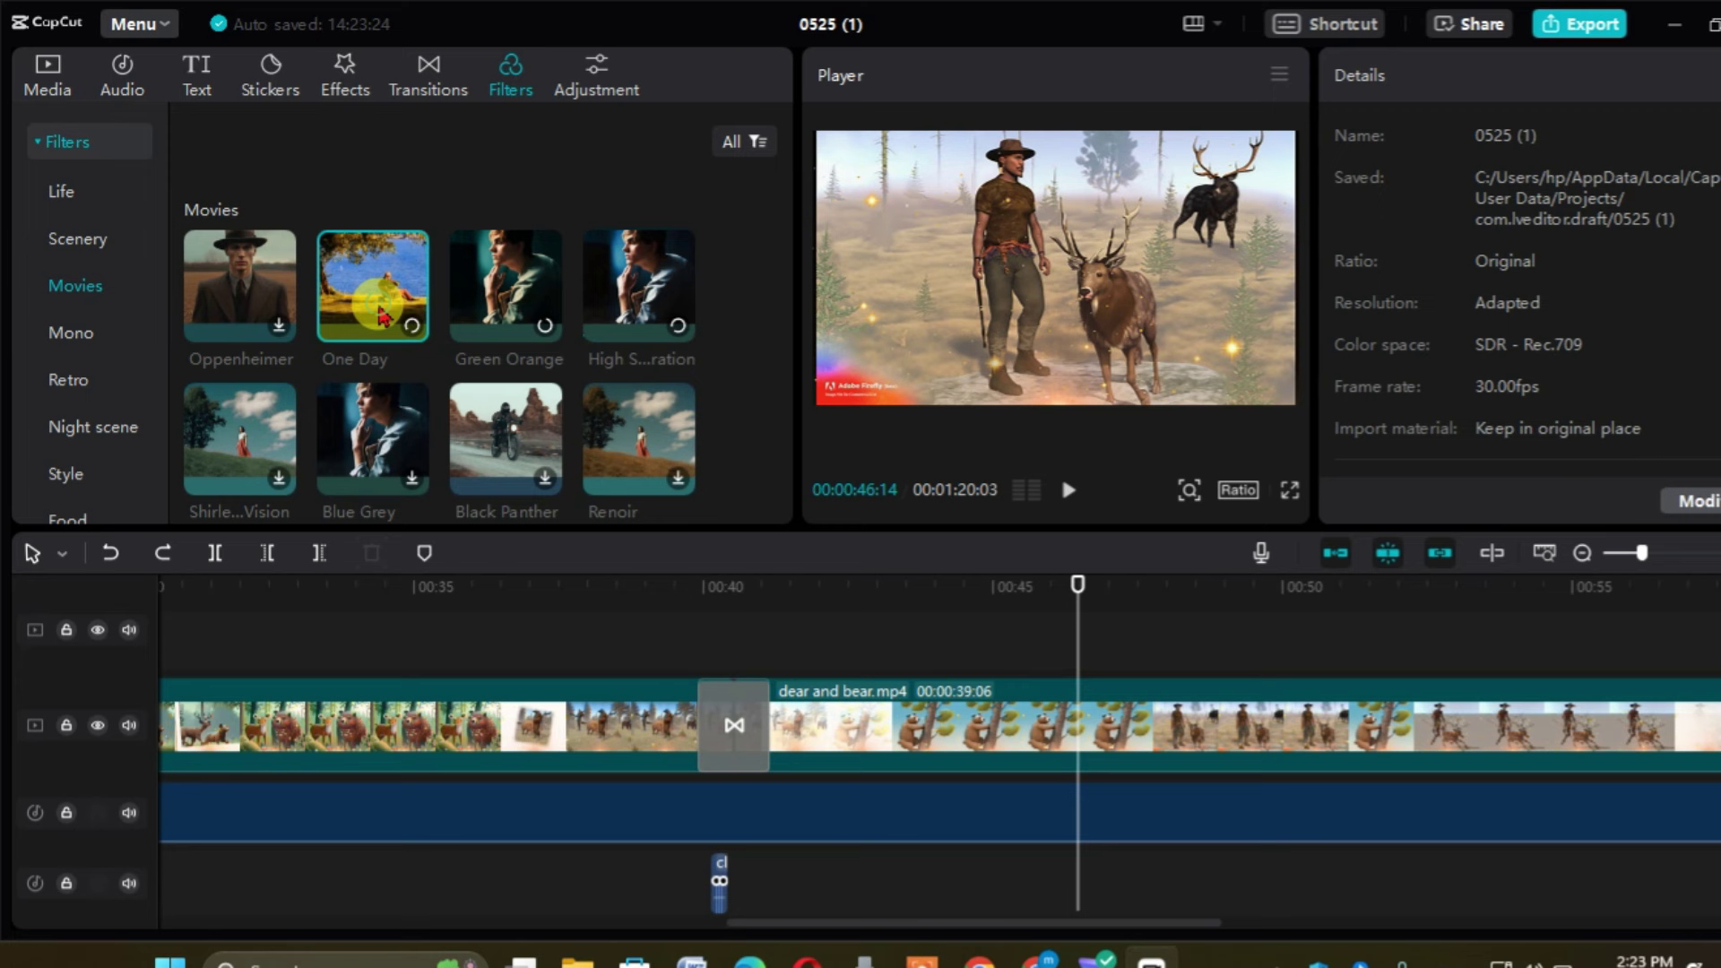
left_click(262, 327)
left_click(253, 425)
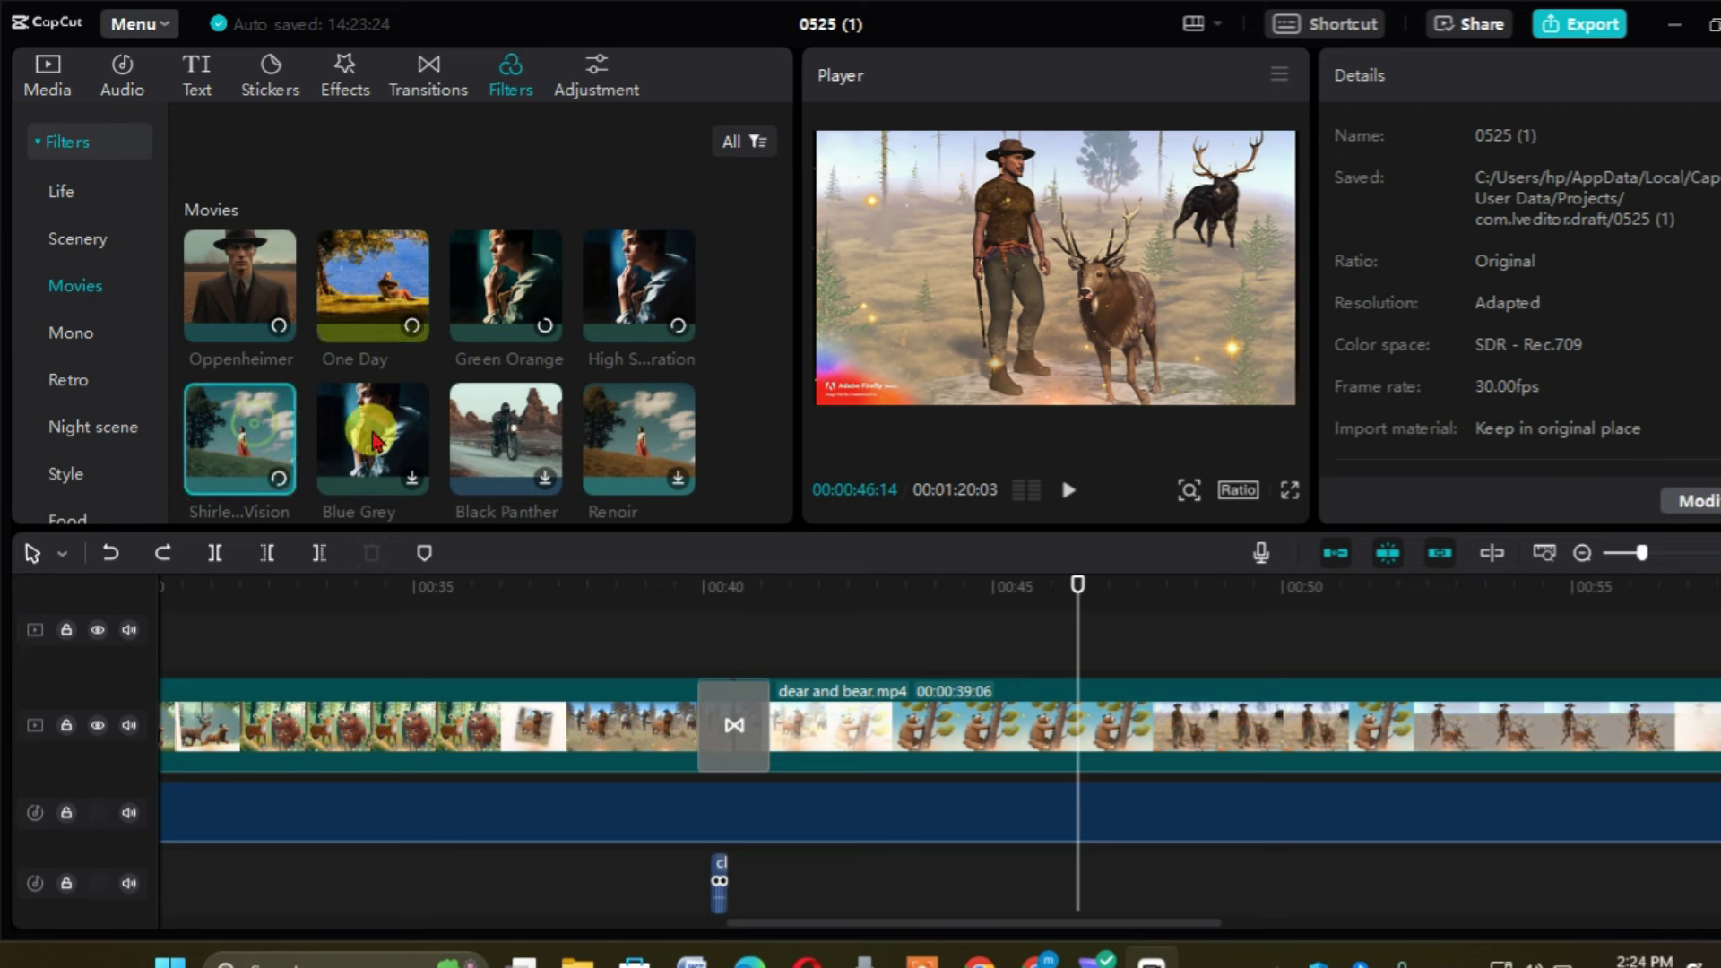
left_click(371, 428)
left_click(500, 441)
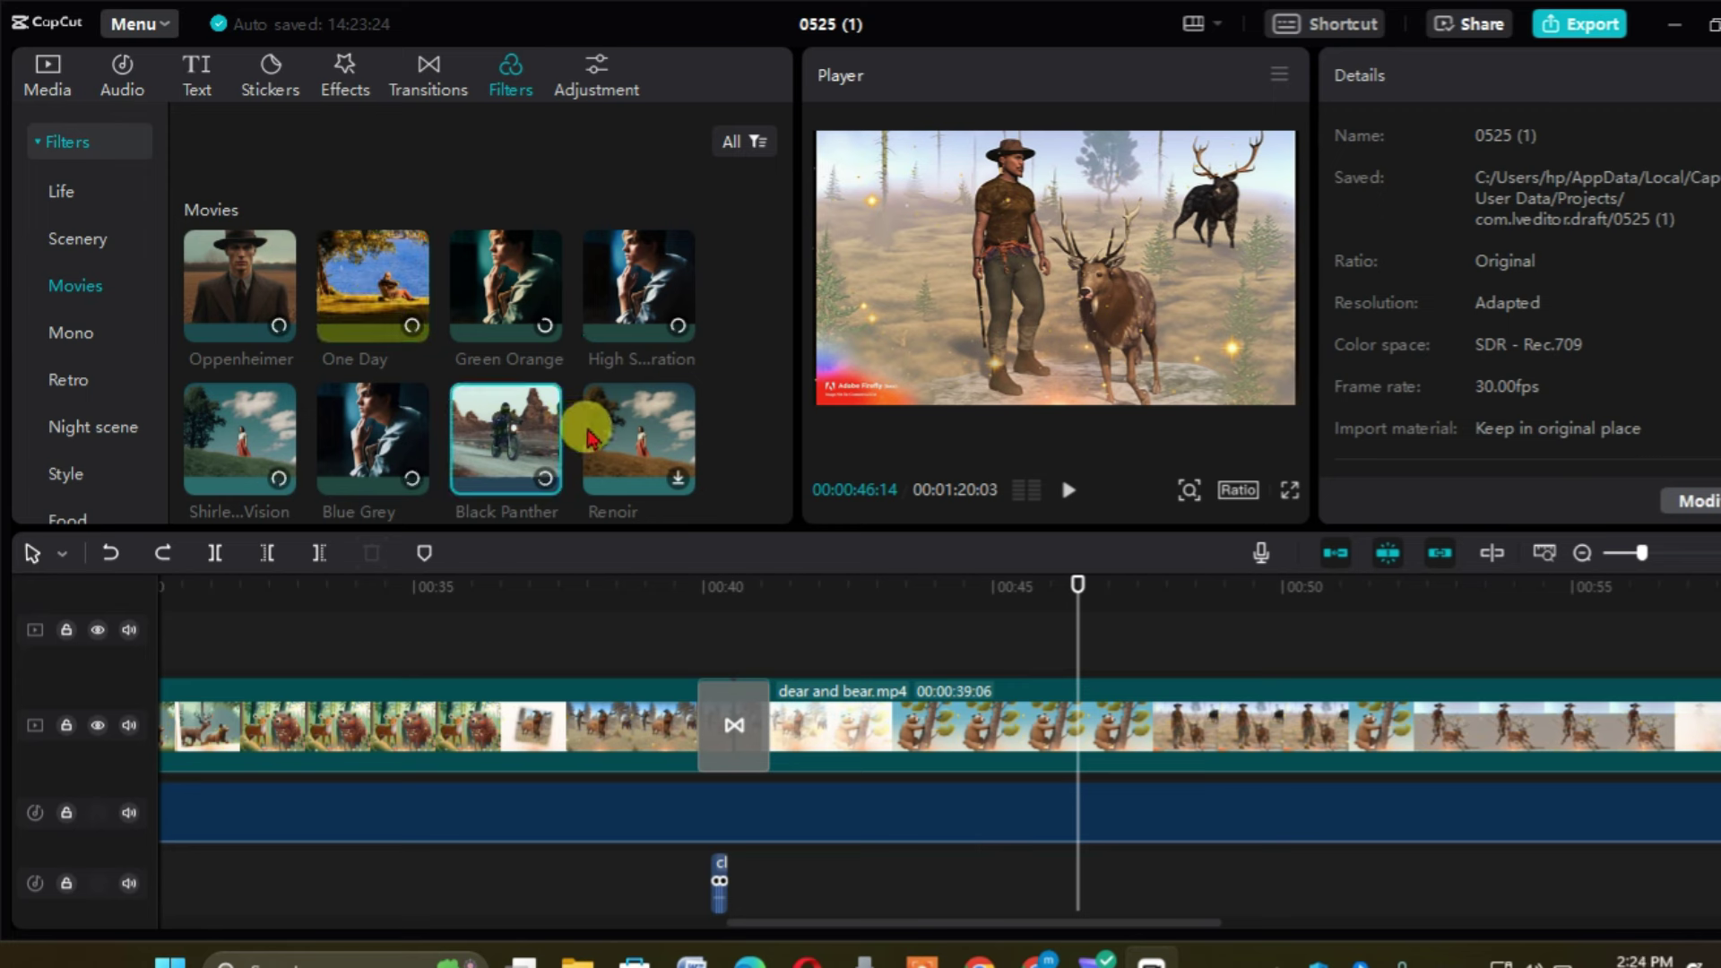
left_click(593, 439)
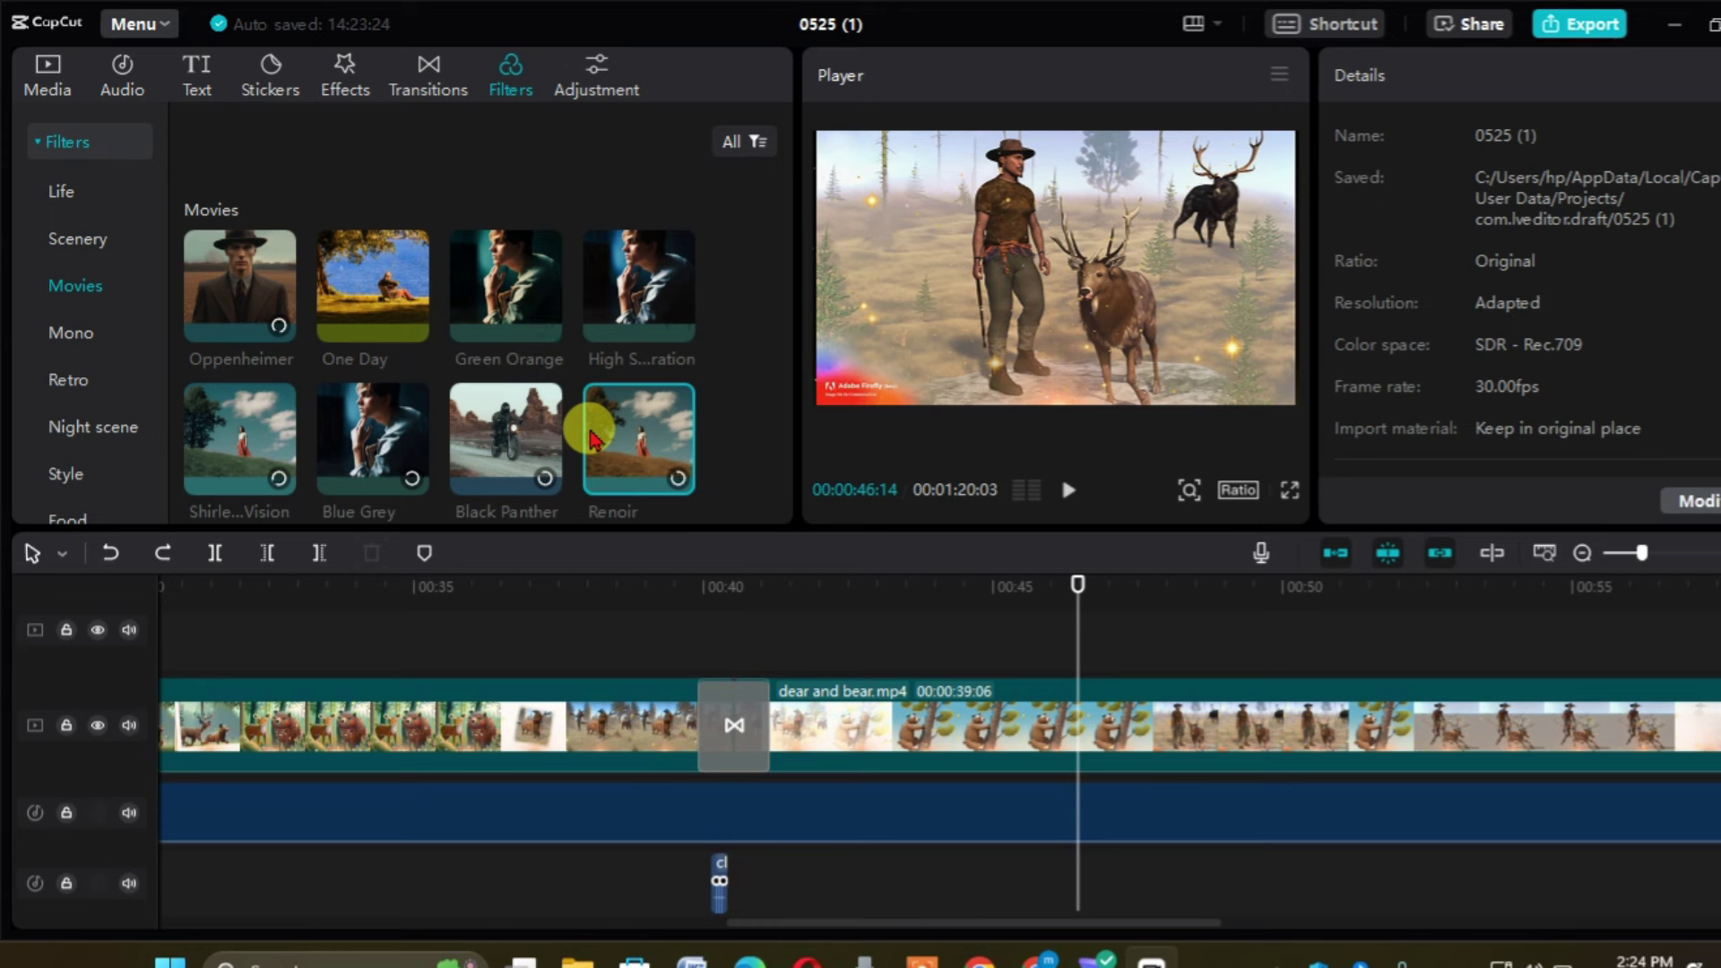
- Preview the One Day, Green Orange and High S...ration filters on the current frame
left_click(360, 320)
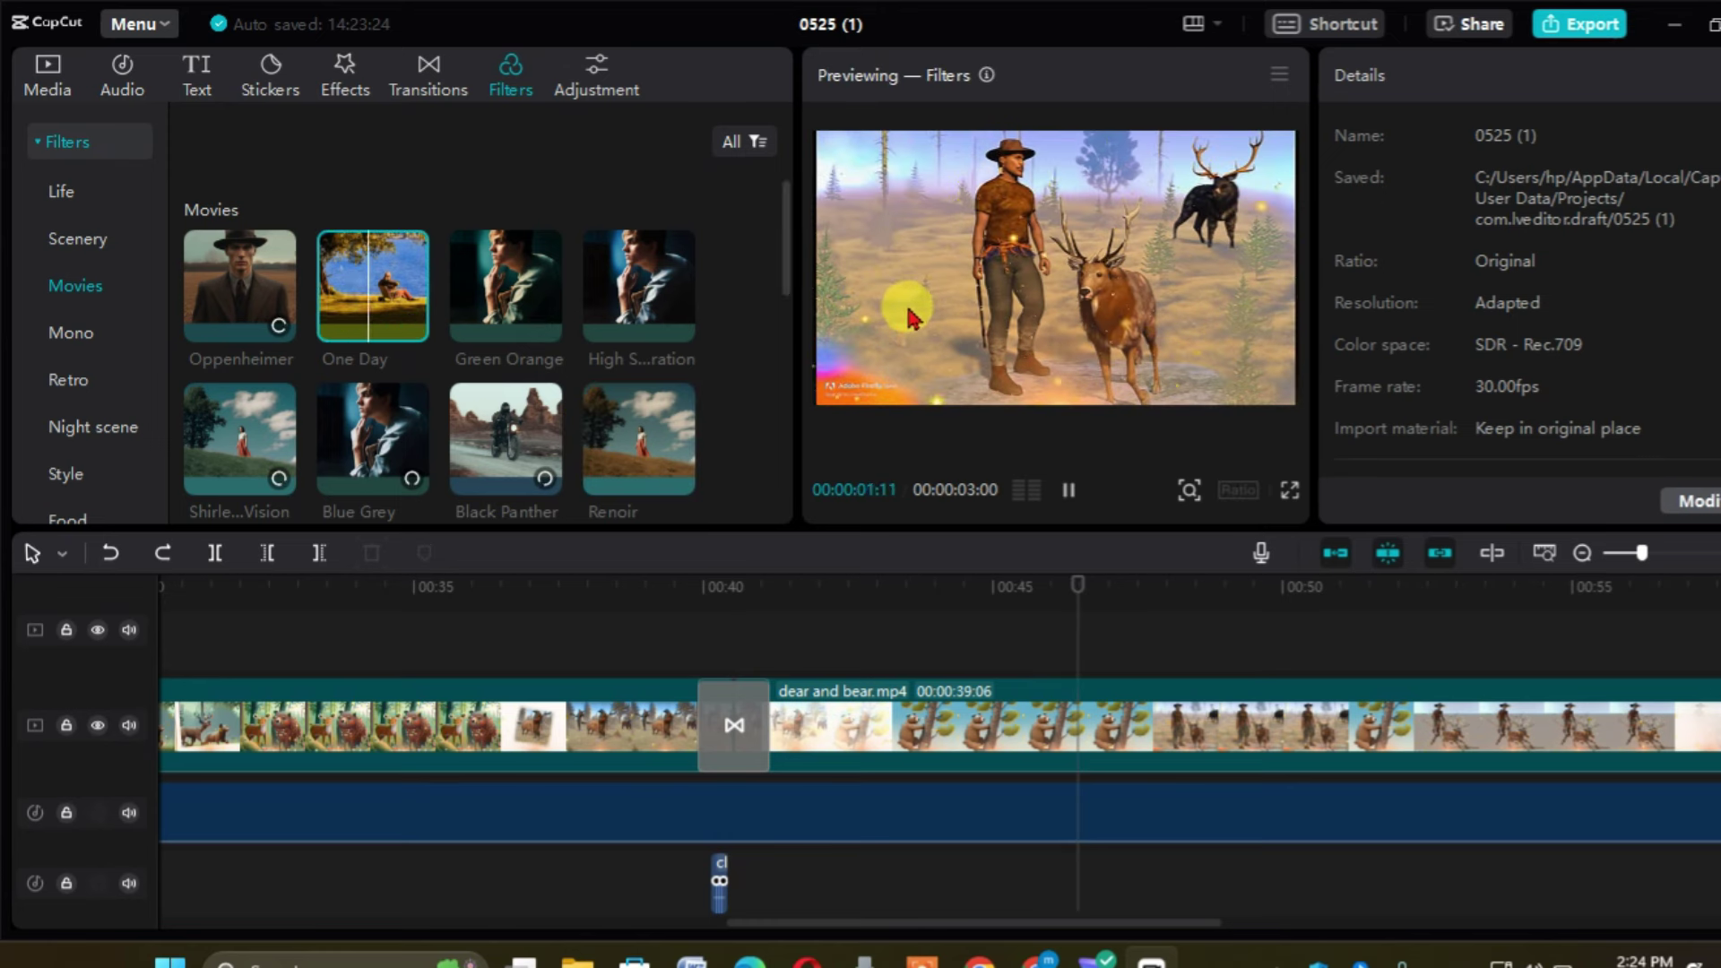
left_click(571, 339)
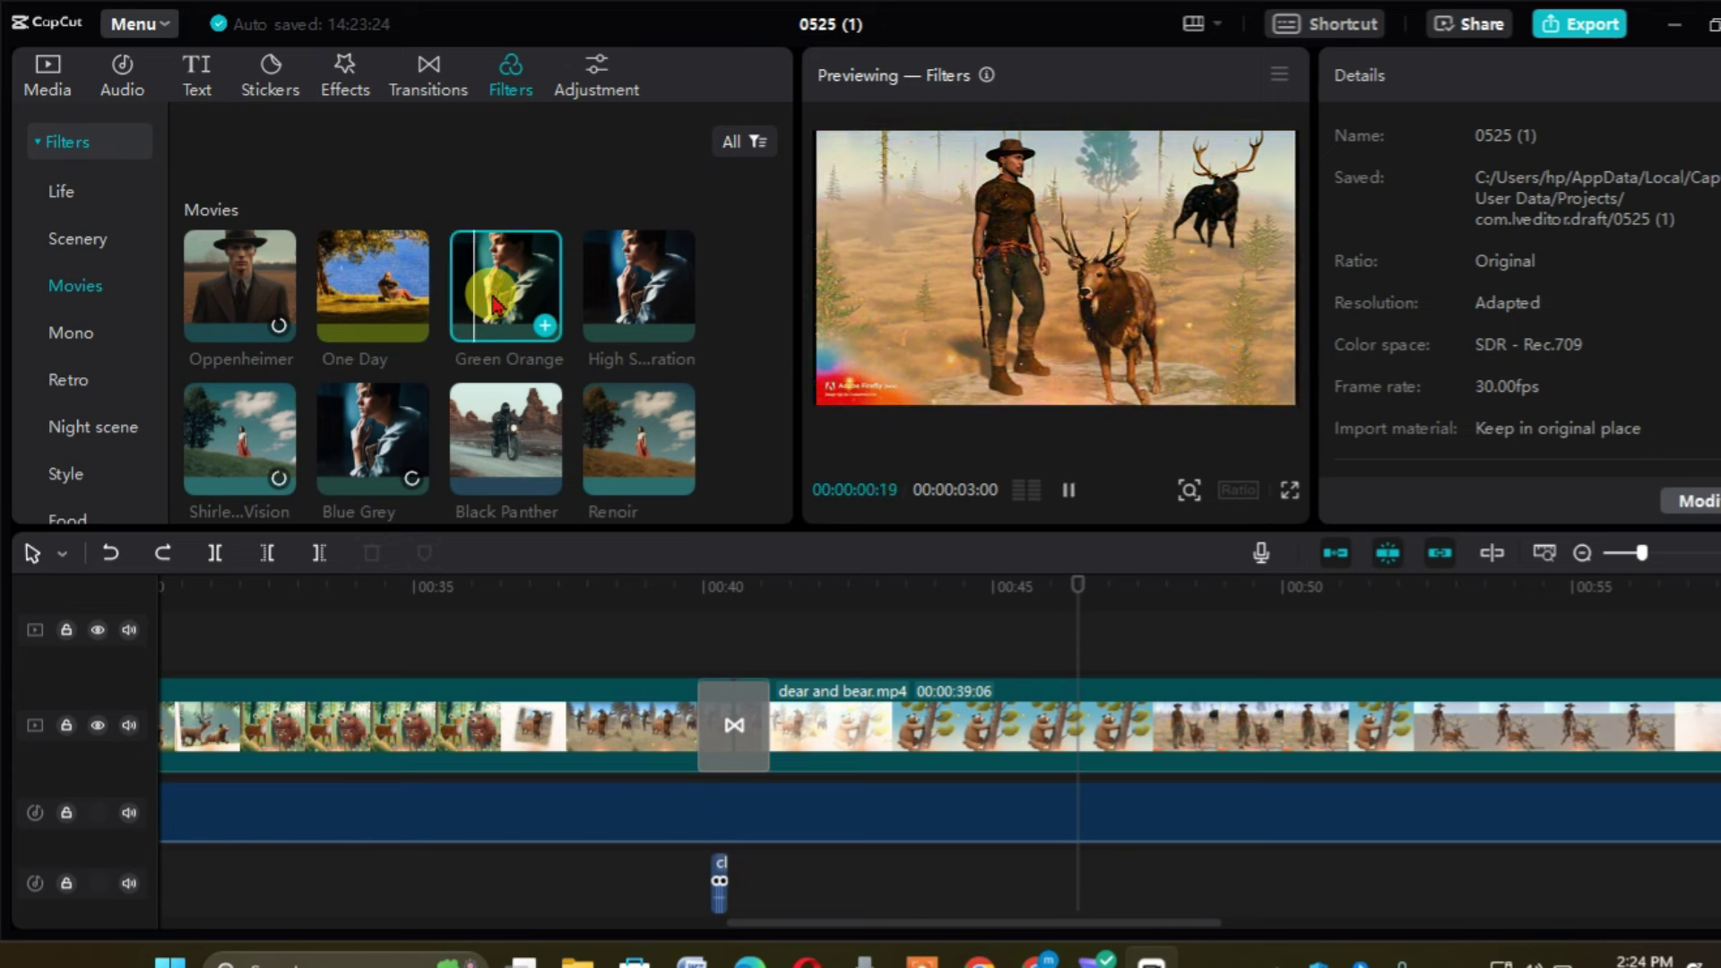
left_click(651, 308)
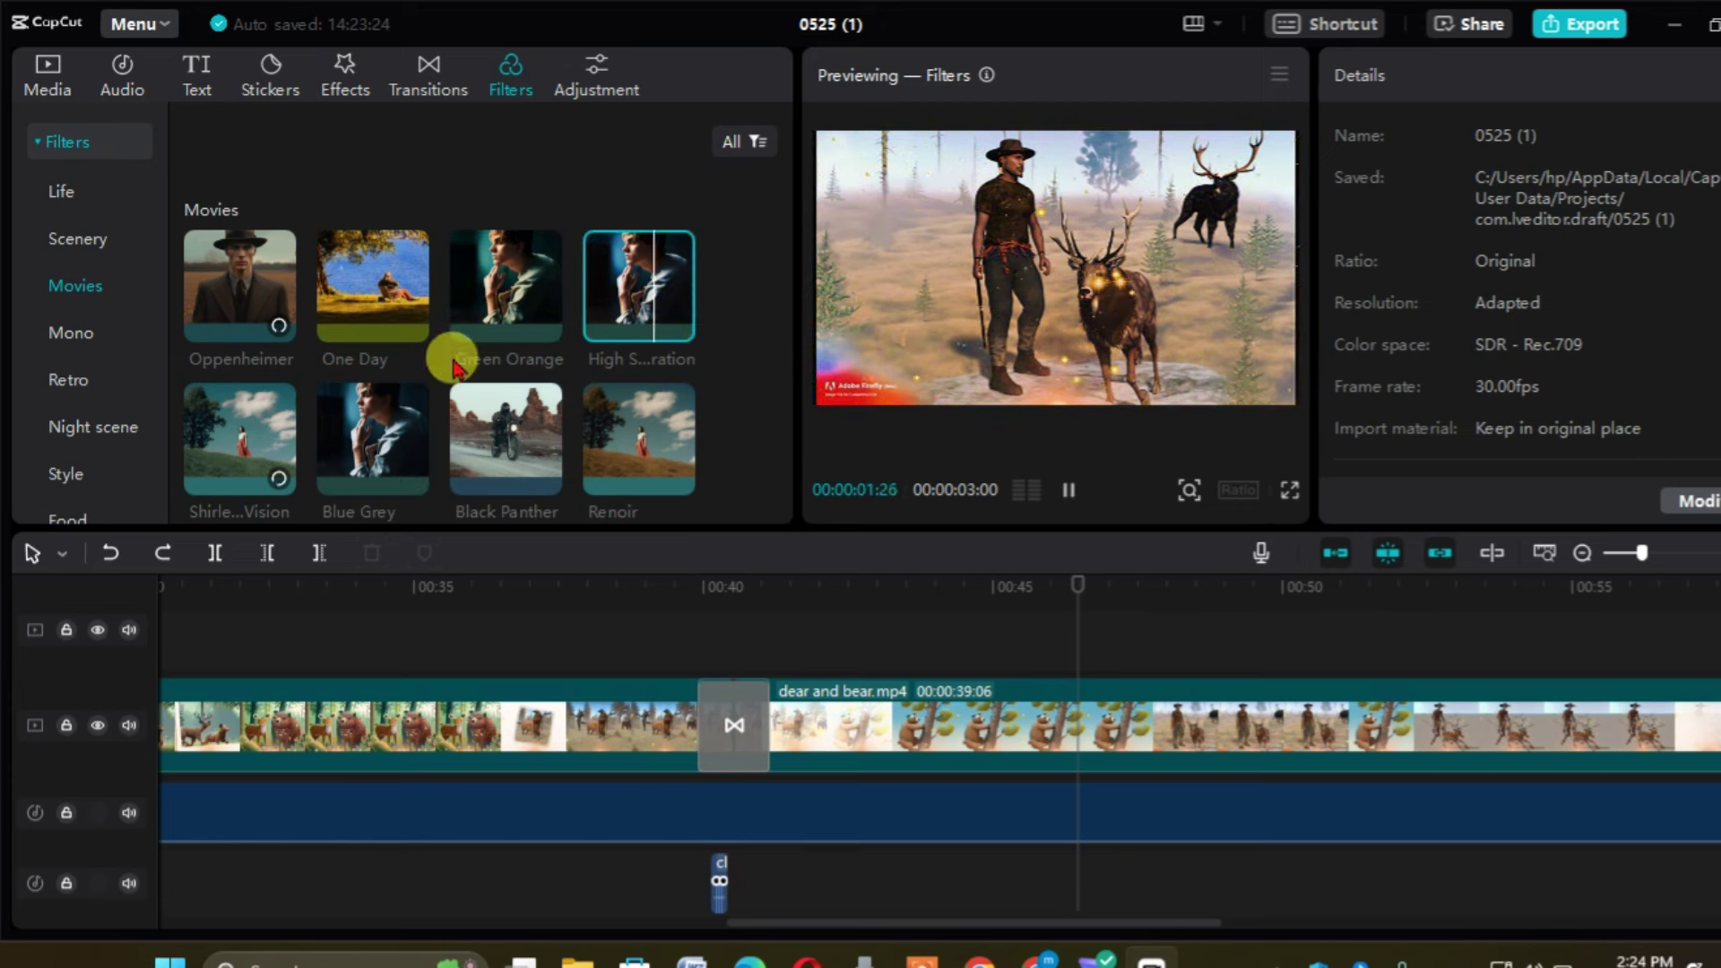
- Add the Retro filter Film as its own segment above the video at 00:00:46:14 and play through it
left_click(101, 340)
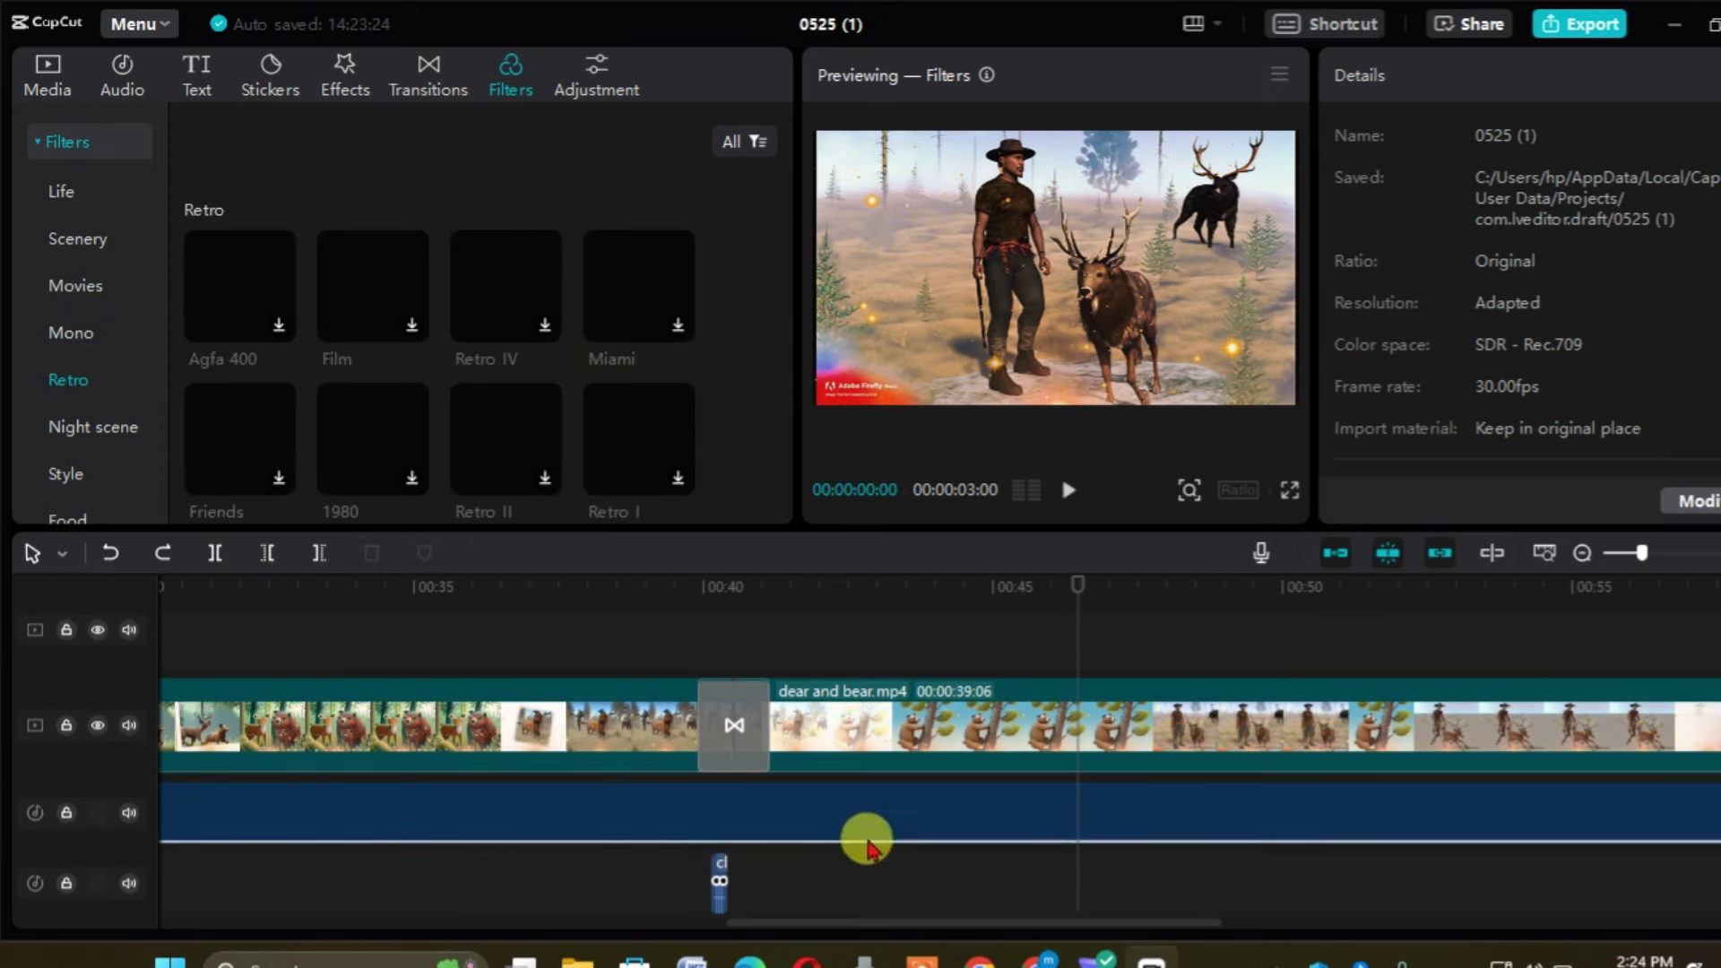
scroll(876, 906, "down", 1)
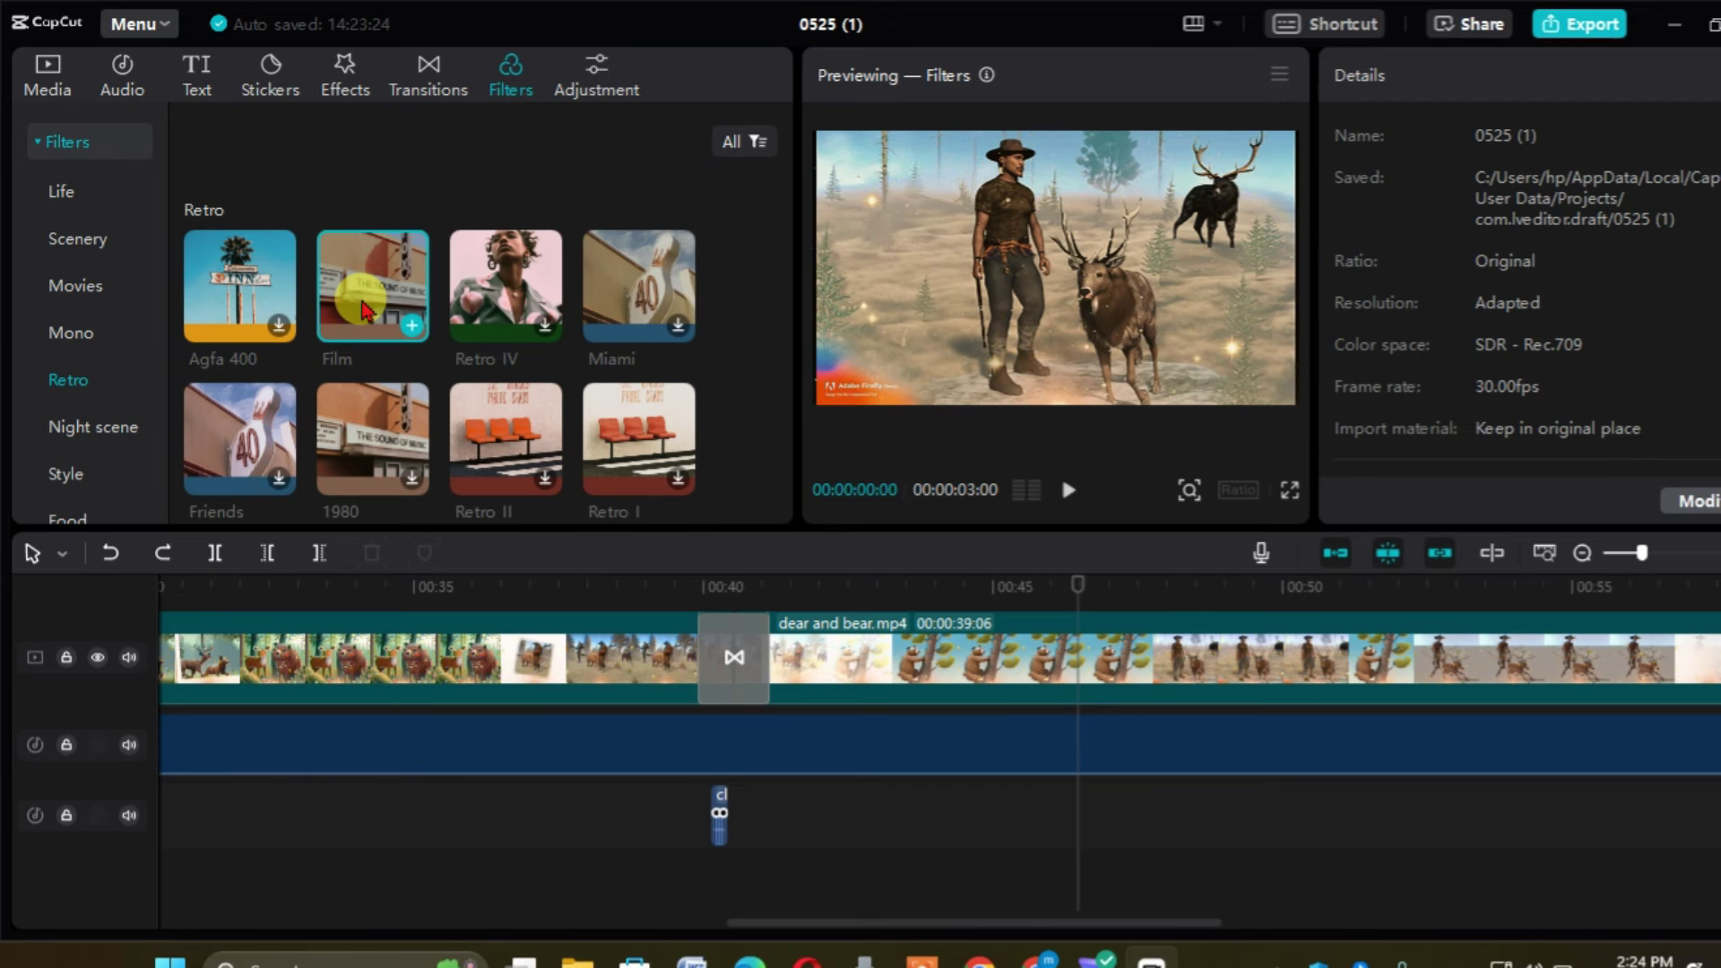
left_click_drag(367, 312, 1084, 650)
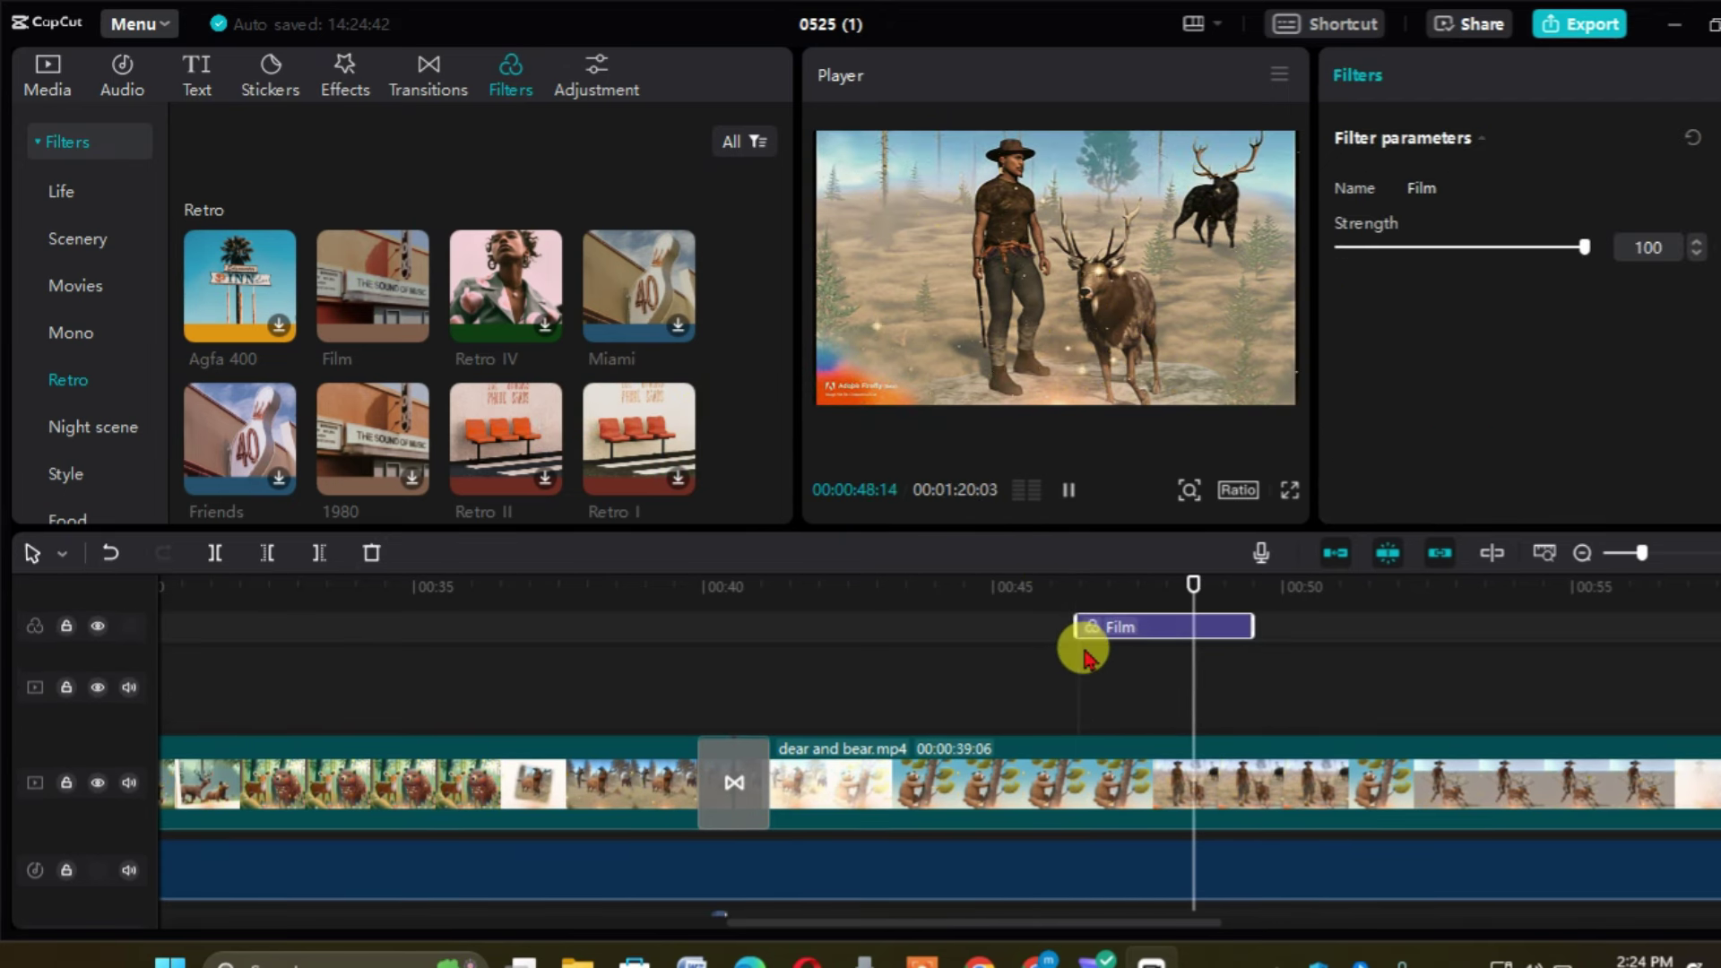
key("space")
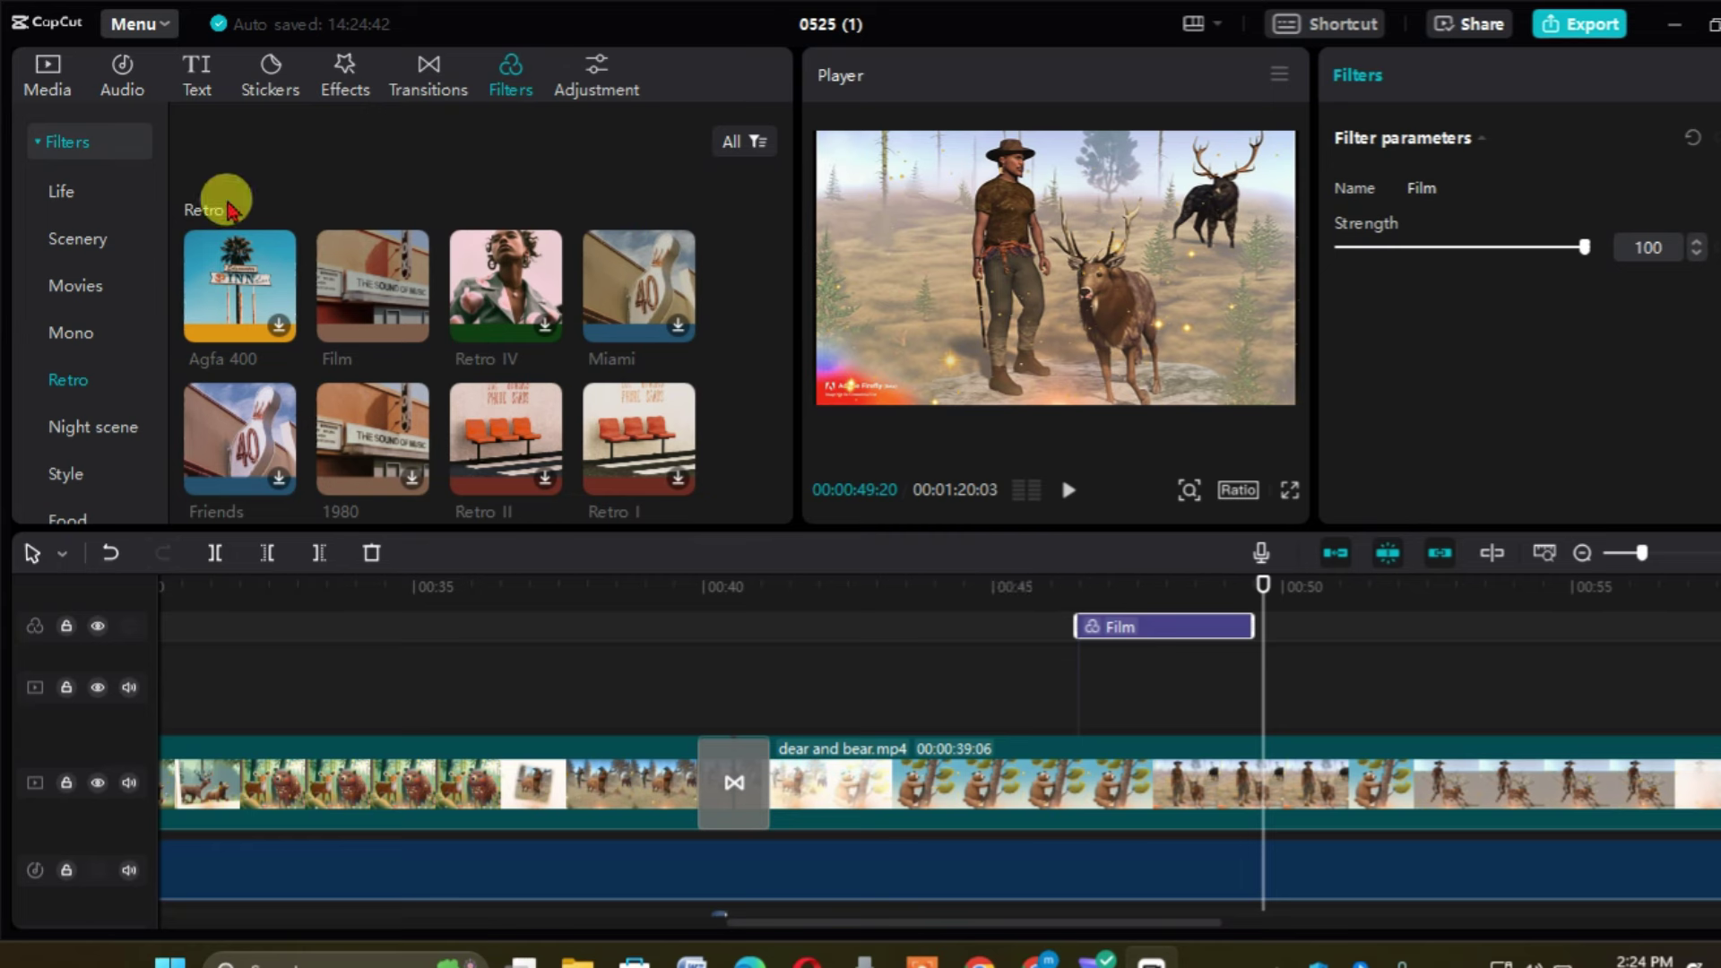
- Apply the Film filter directly to the whole 39:06 dear and bear.mp4 segment and play part of it
mouse_move(355, 277)
left_click_drag(355, 278, 957, 778)
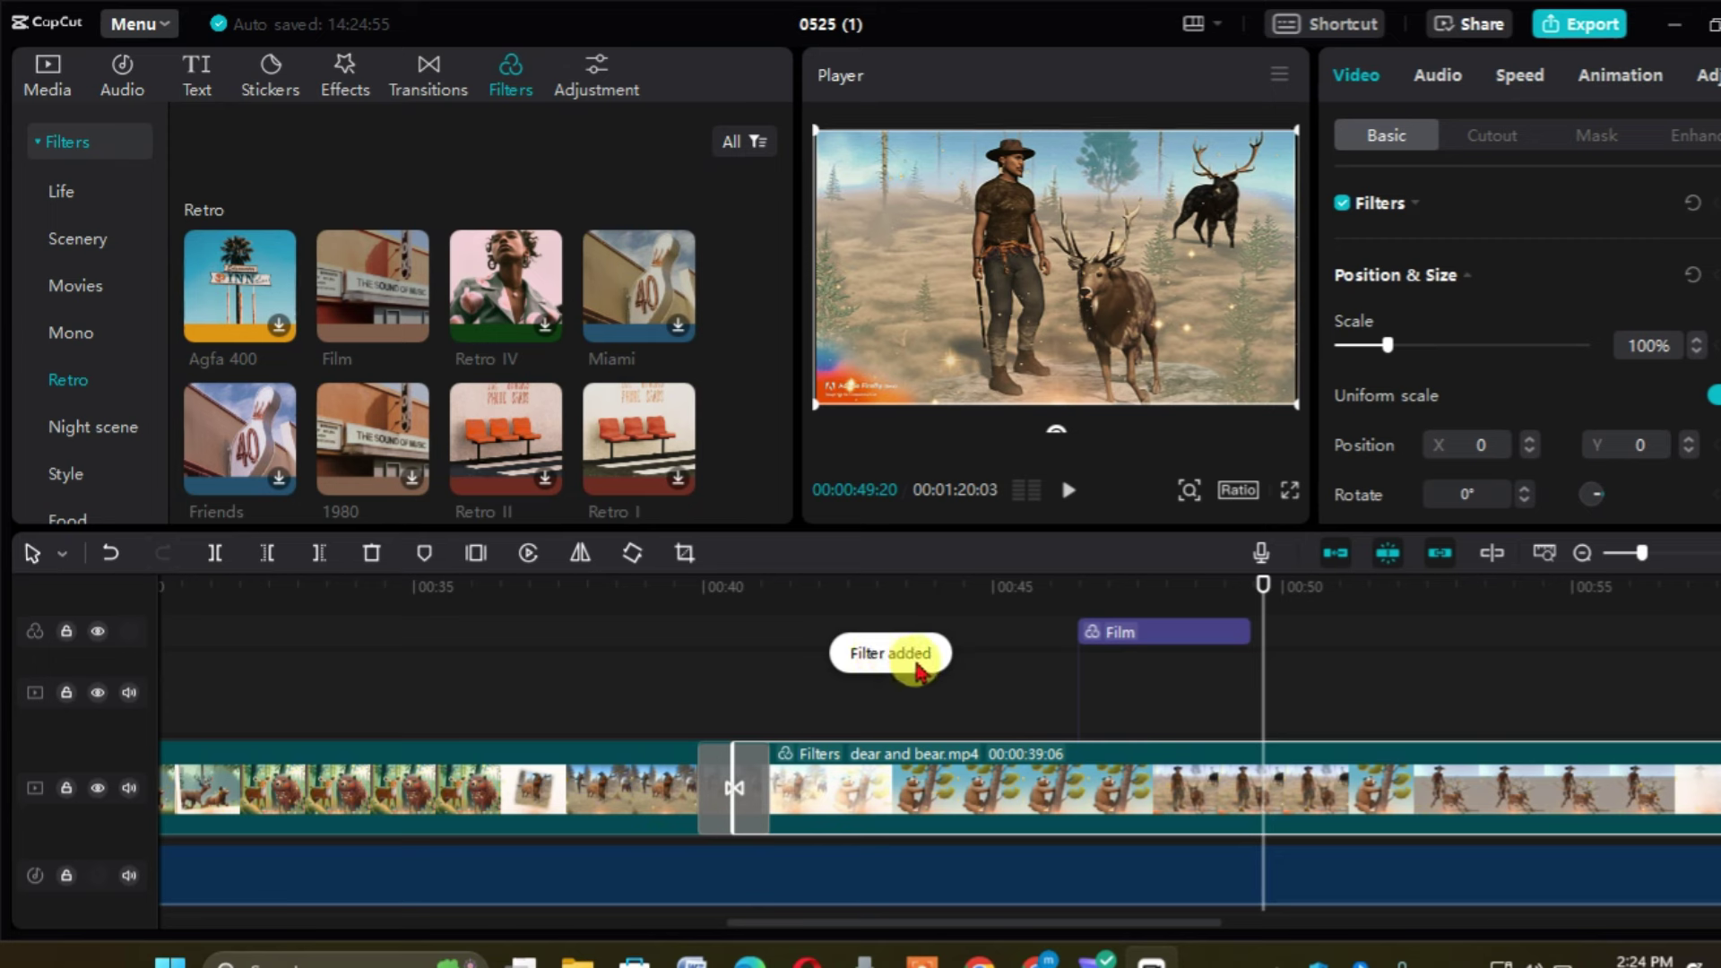
key("space")
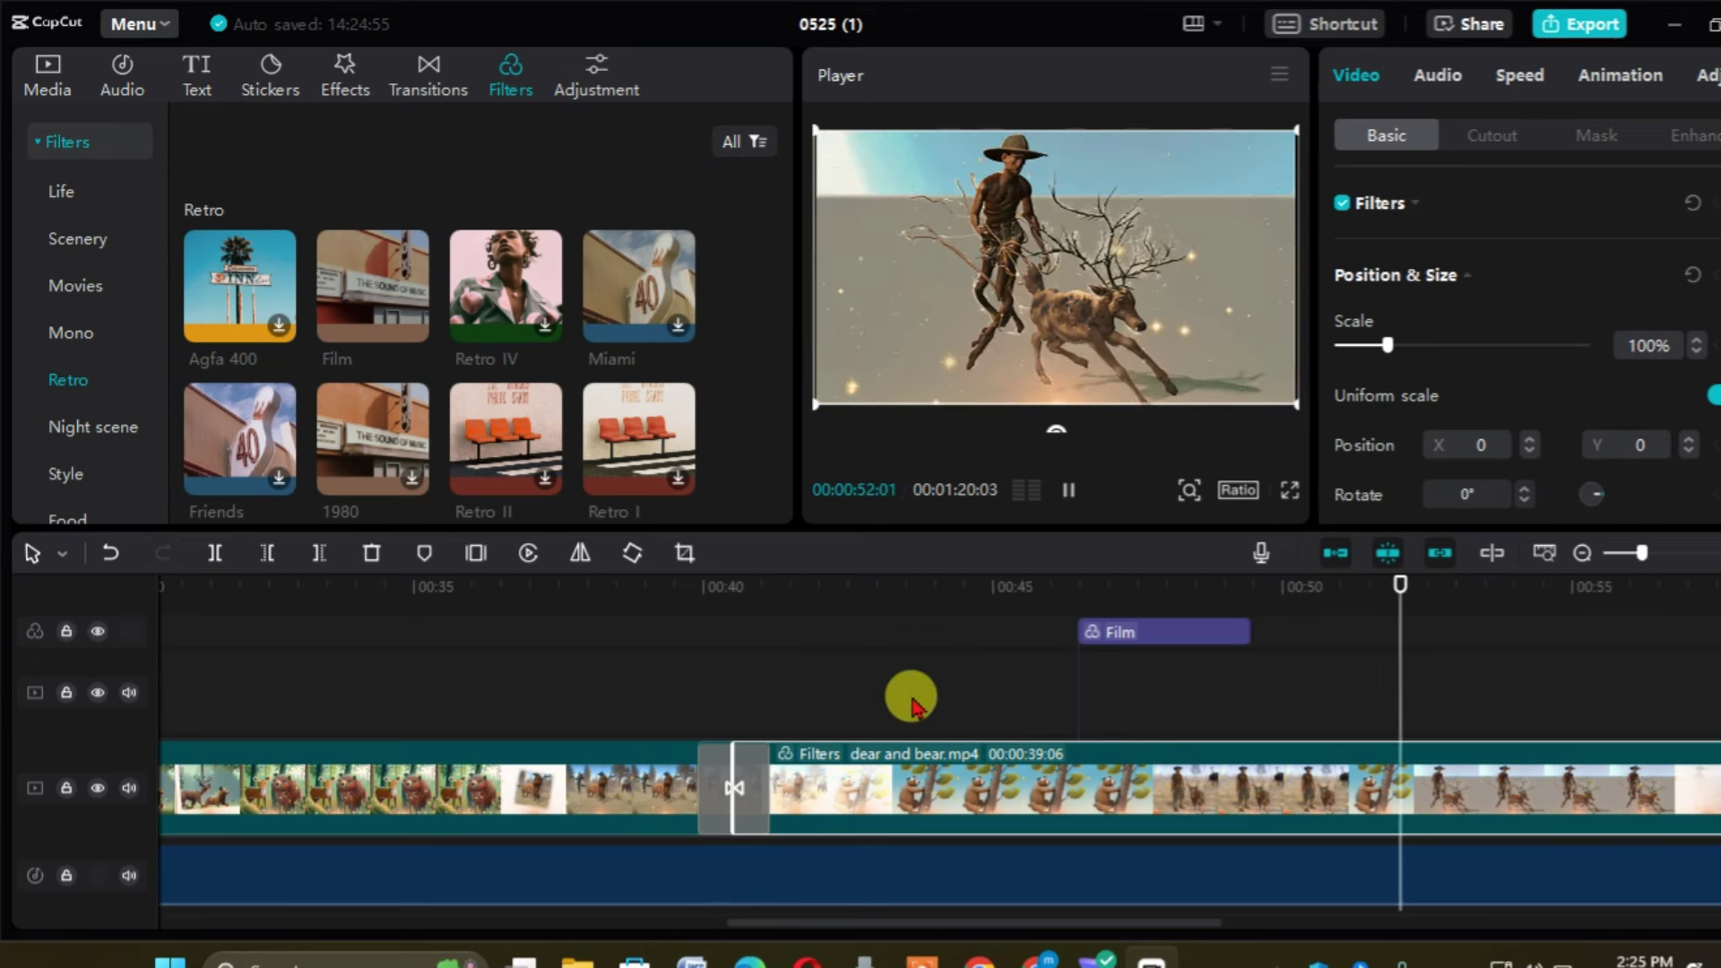
key("space")
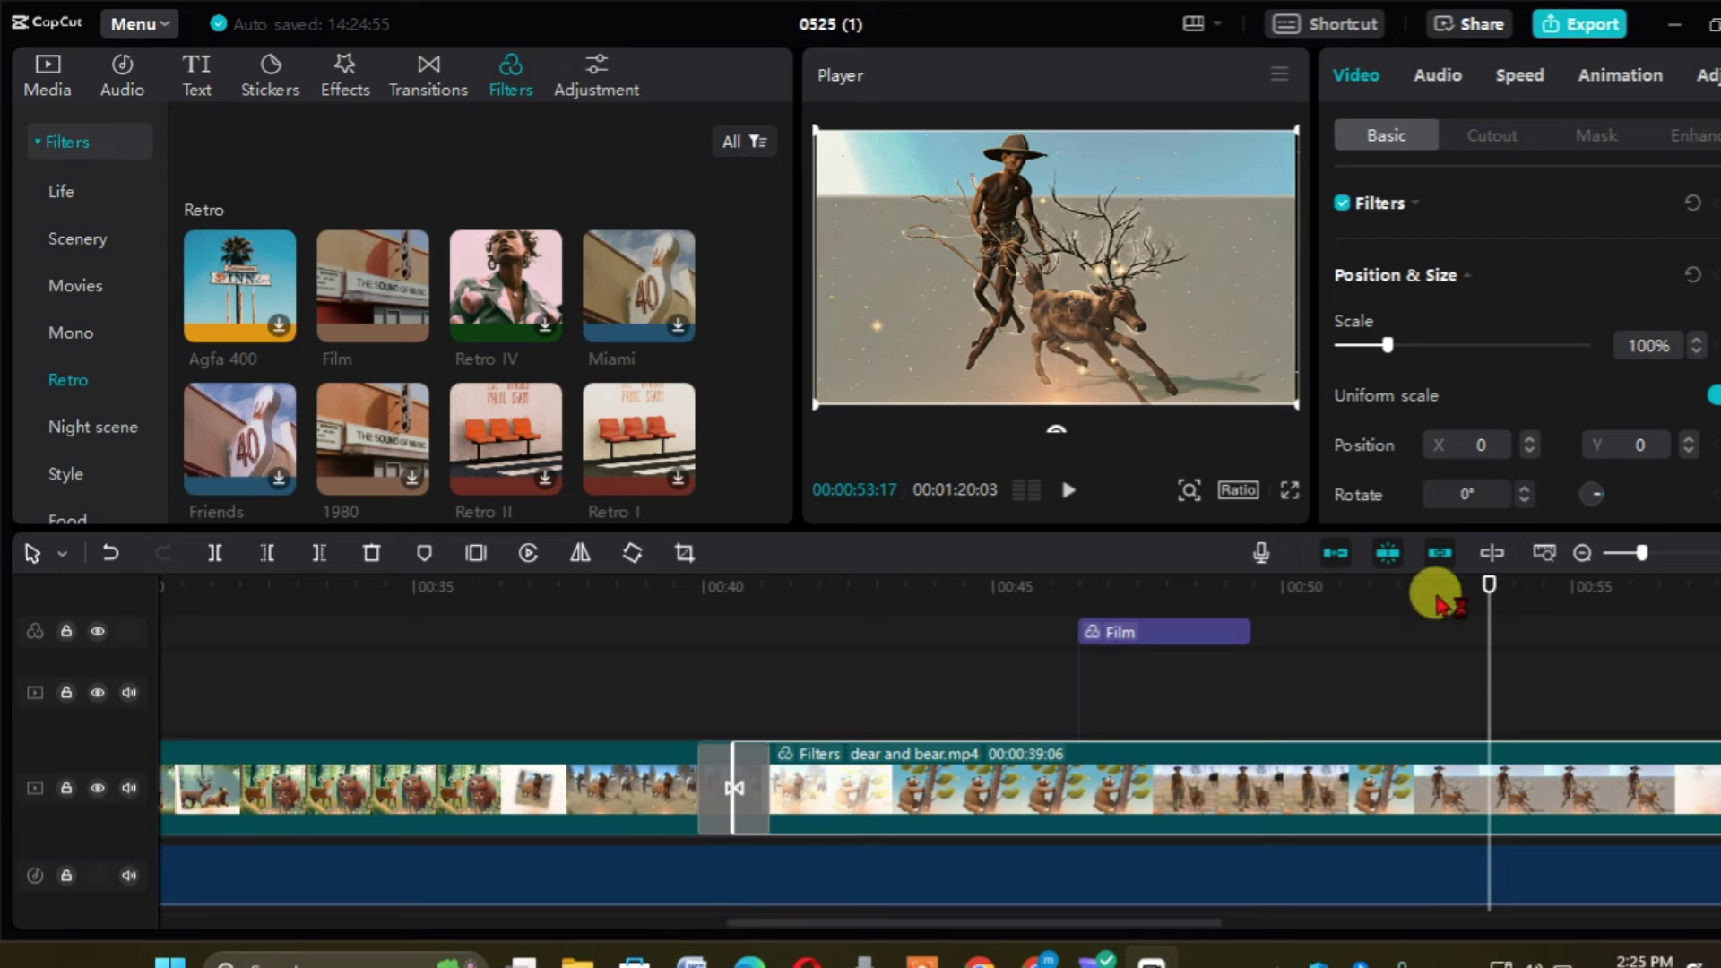
- Return to the start of the project and play the edit up to about 00:00:18:21
key("Home")
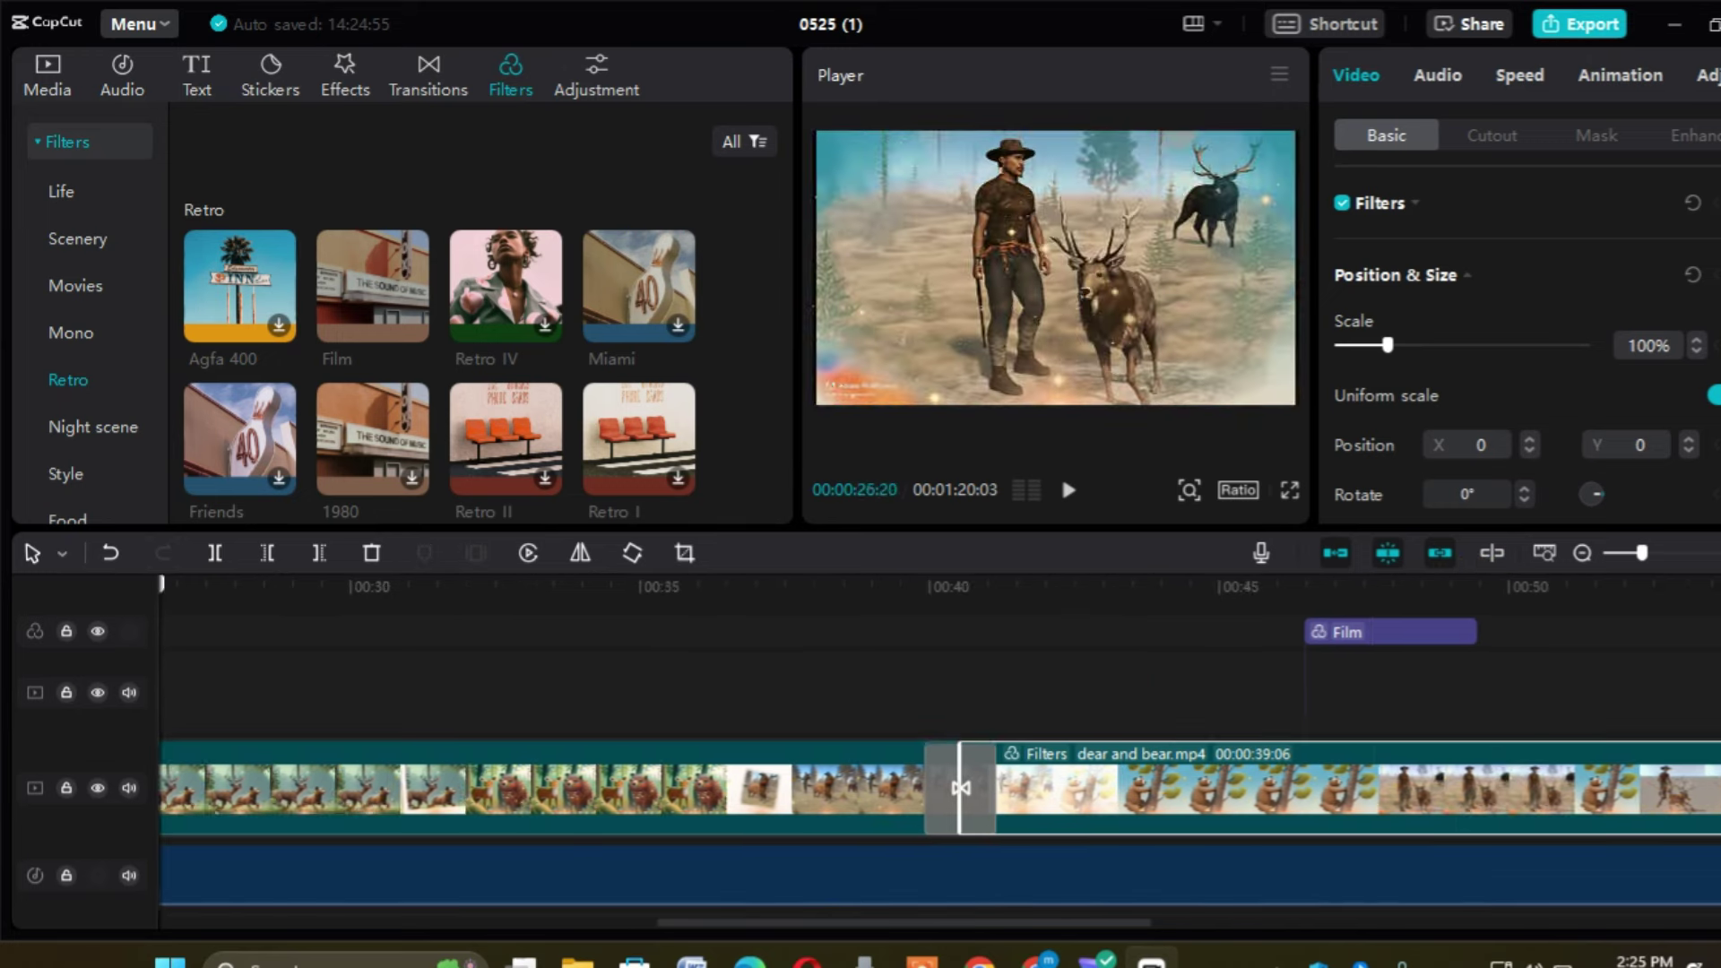
key("space")
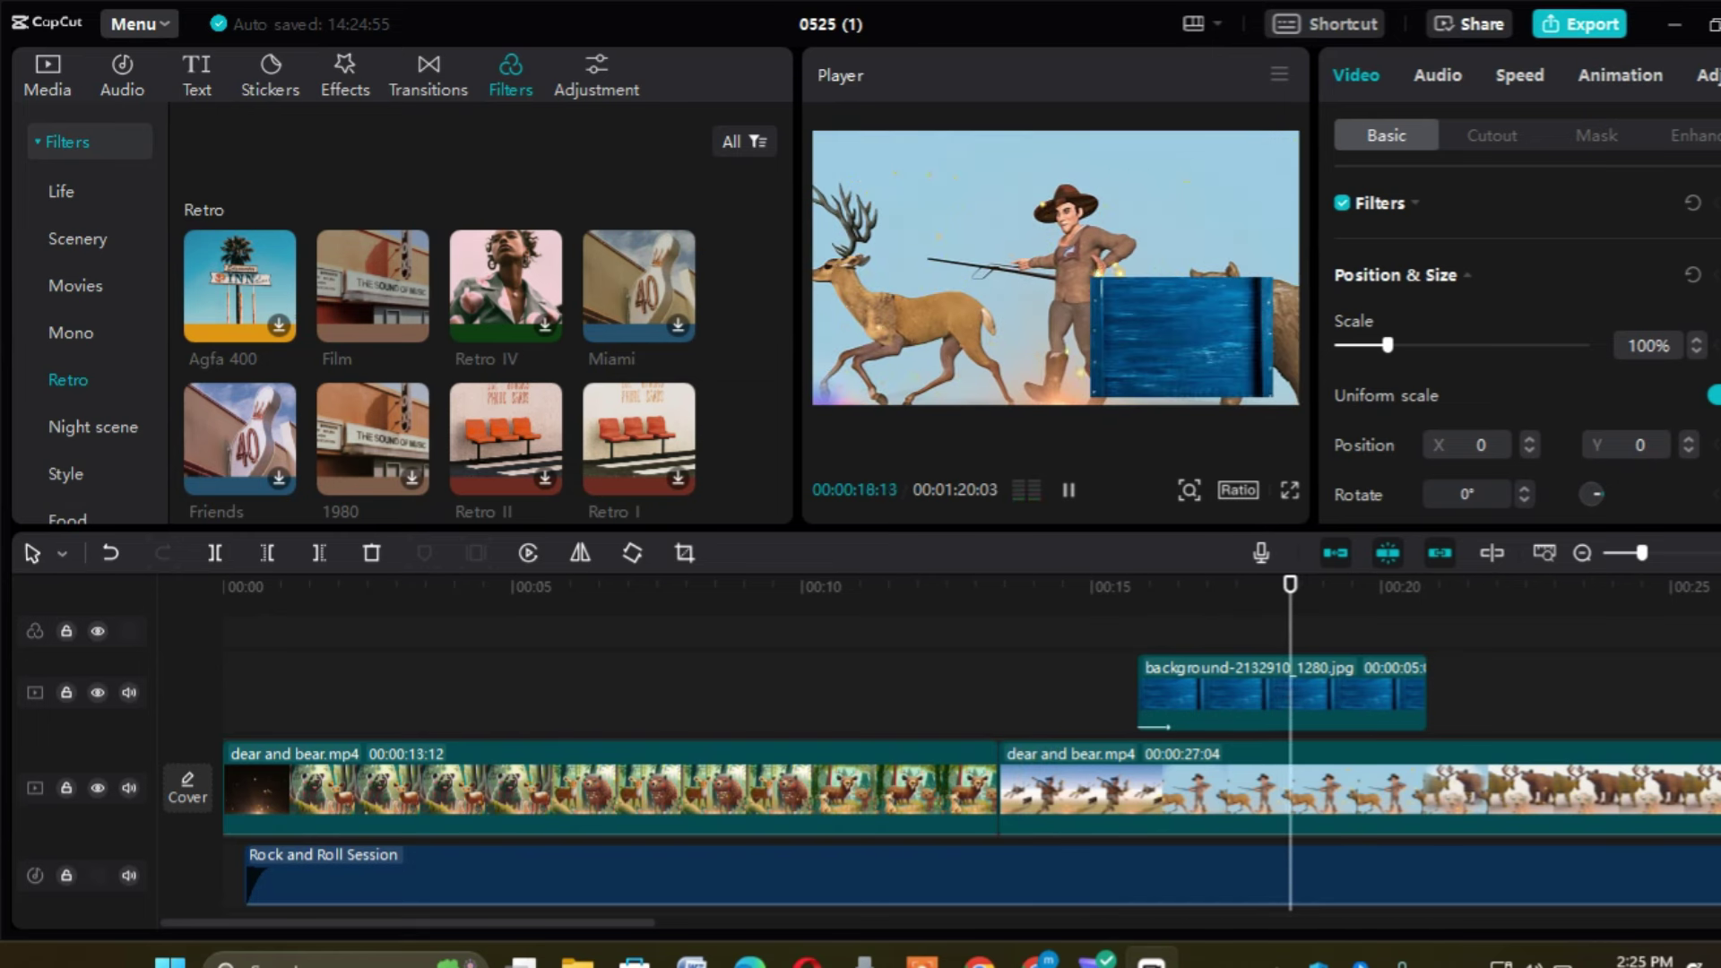
key("space")
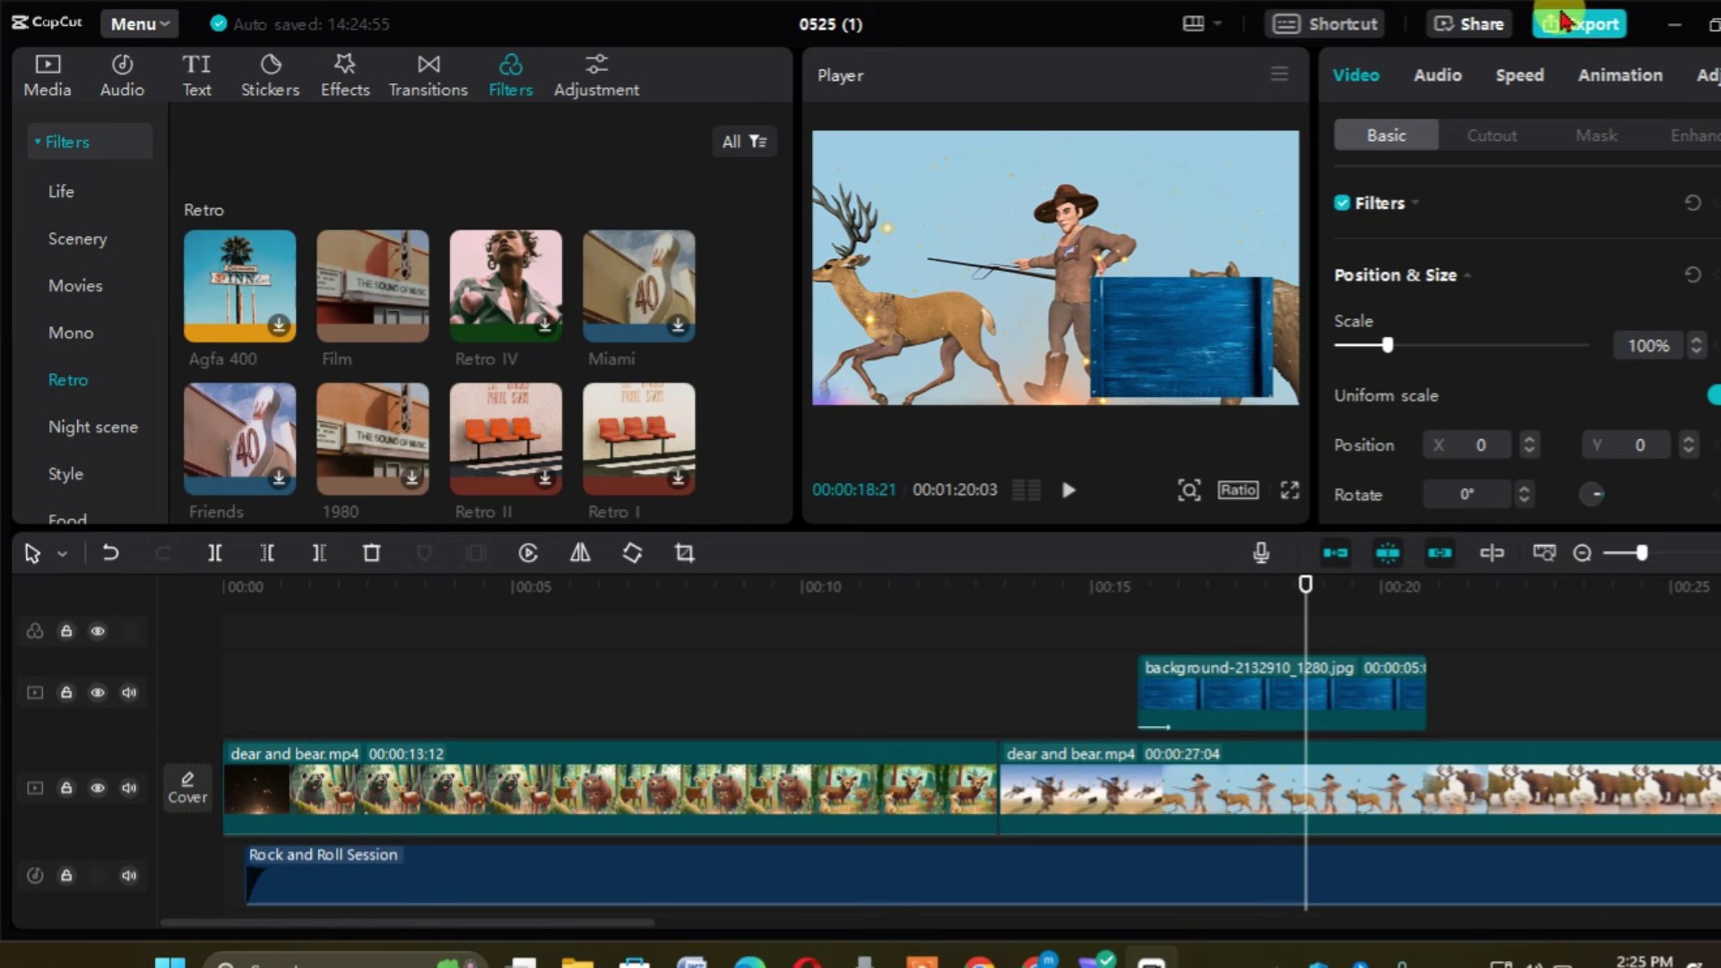
- Open the project's export settings, keep the title 0525 (1) and choose 1080P as the resolution
left_click(1563, 34)
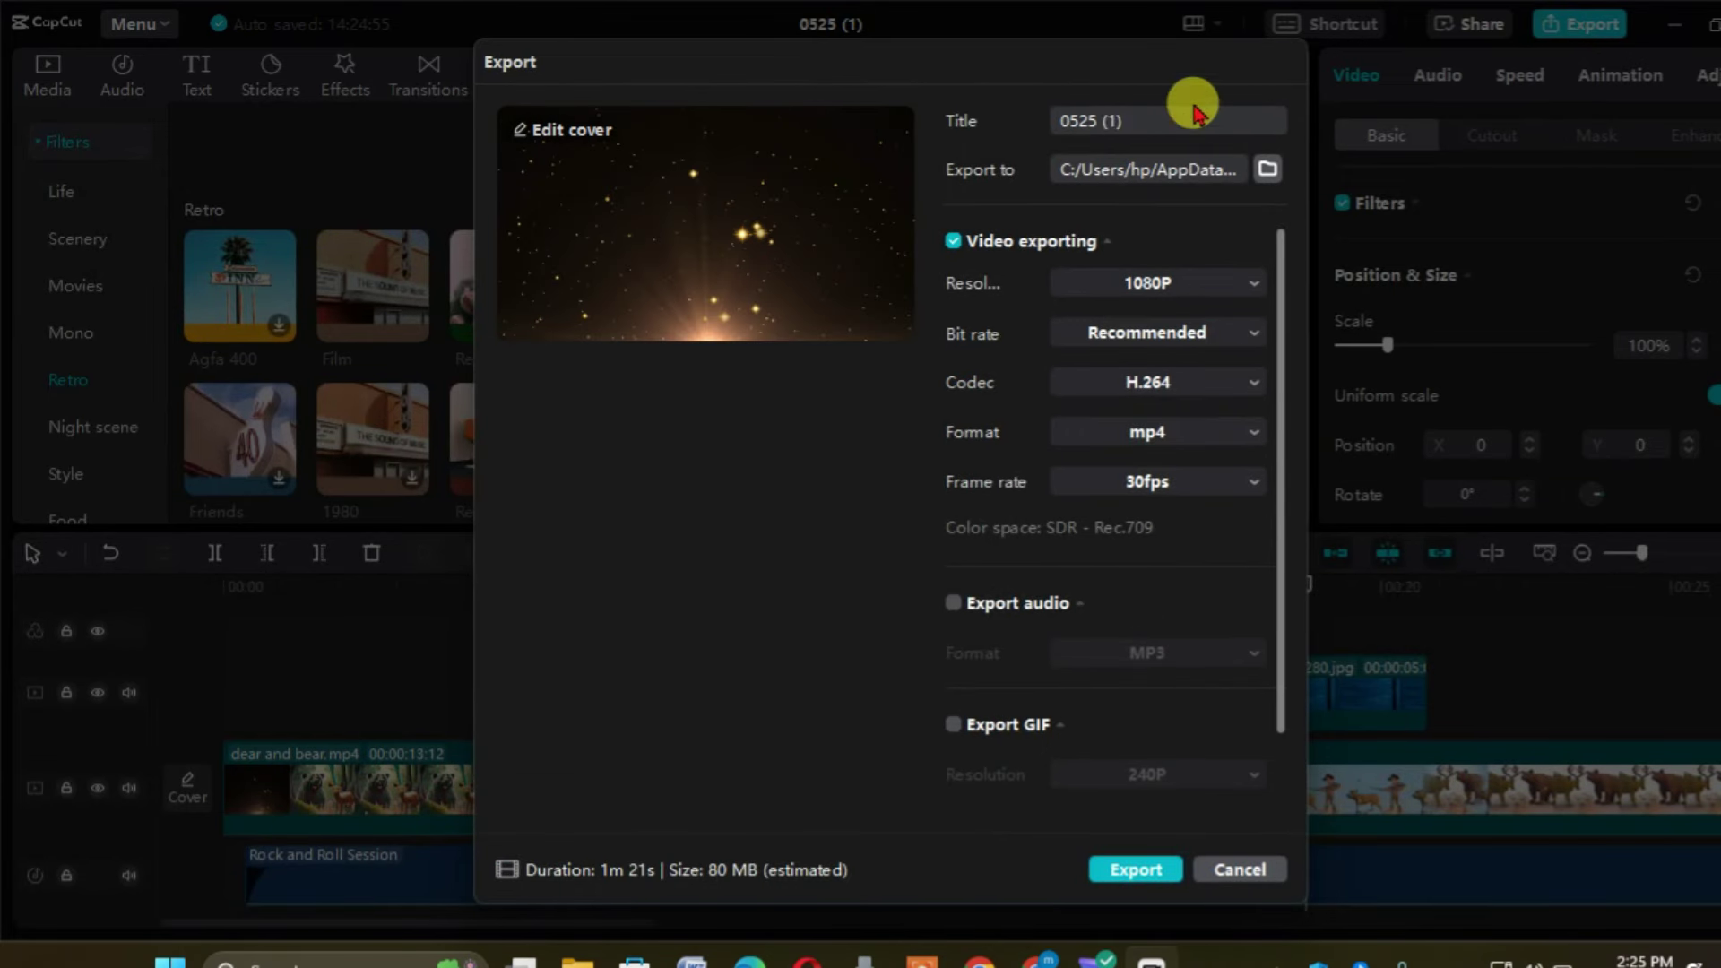
left_click(1129, 123)
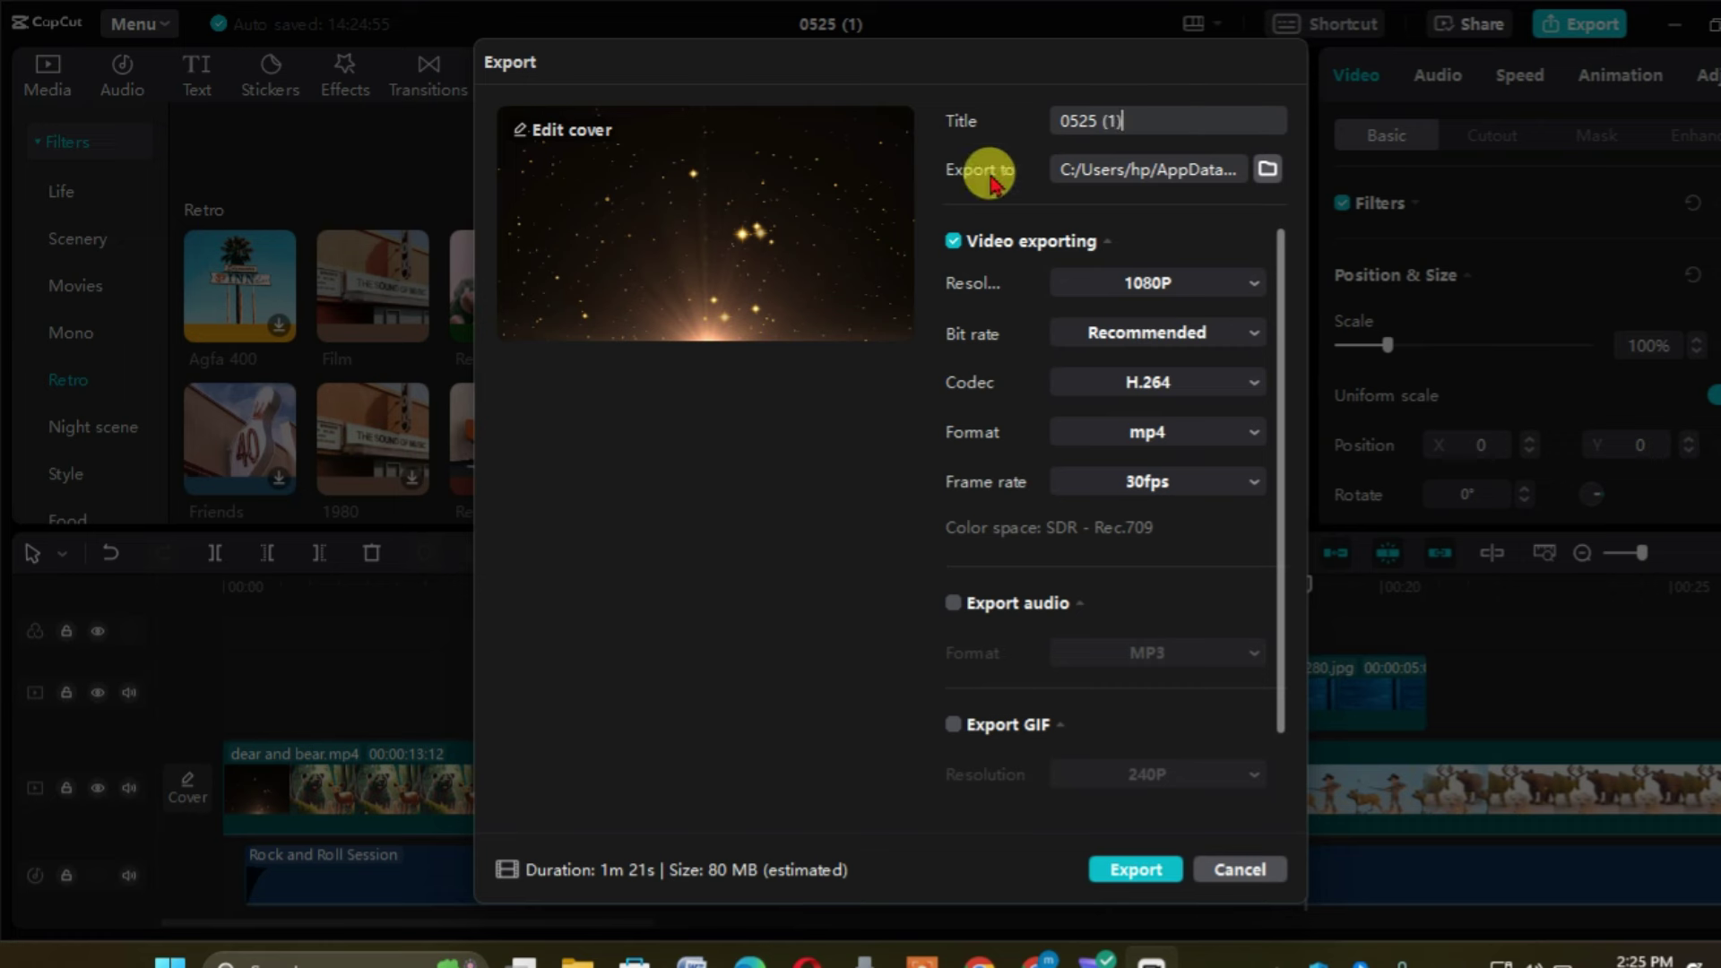
left_click(1131, 285)
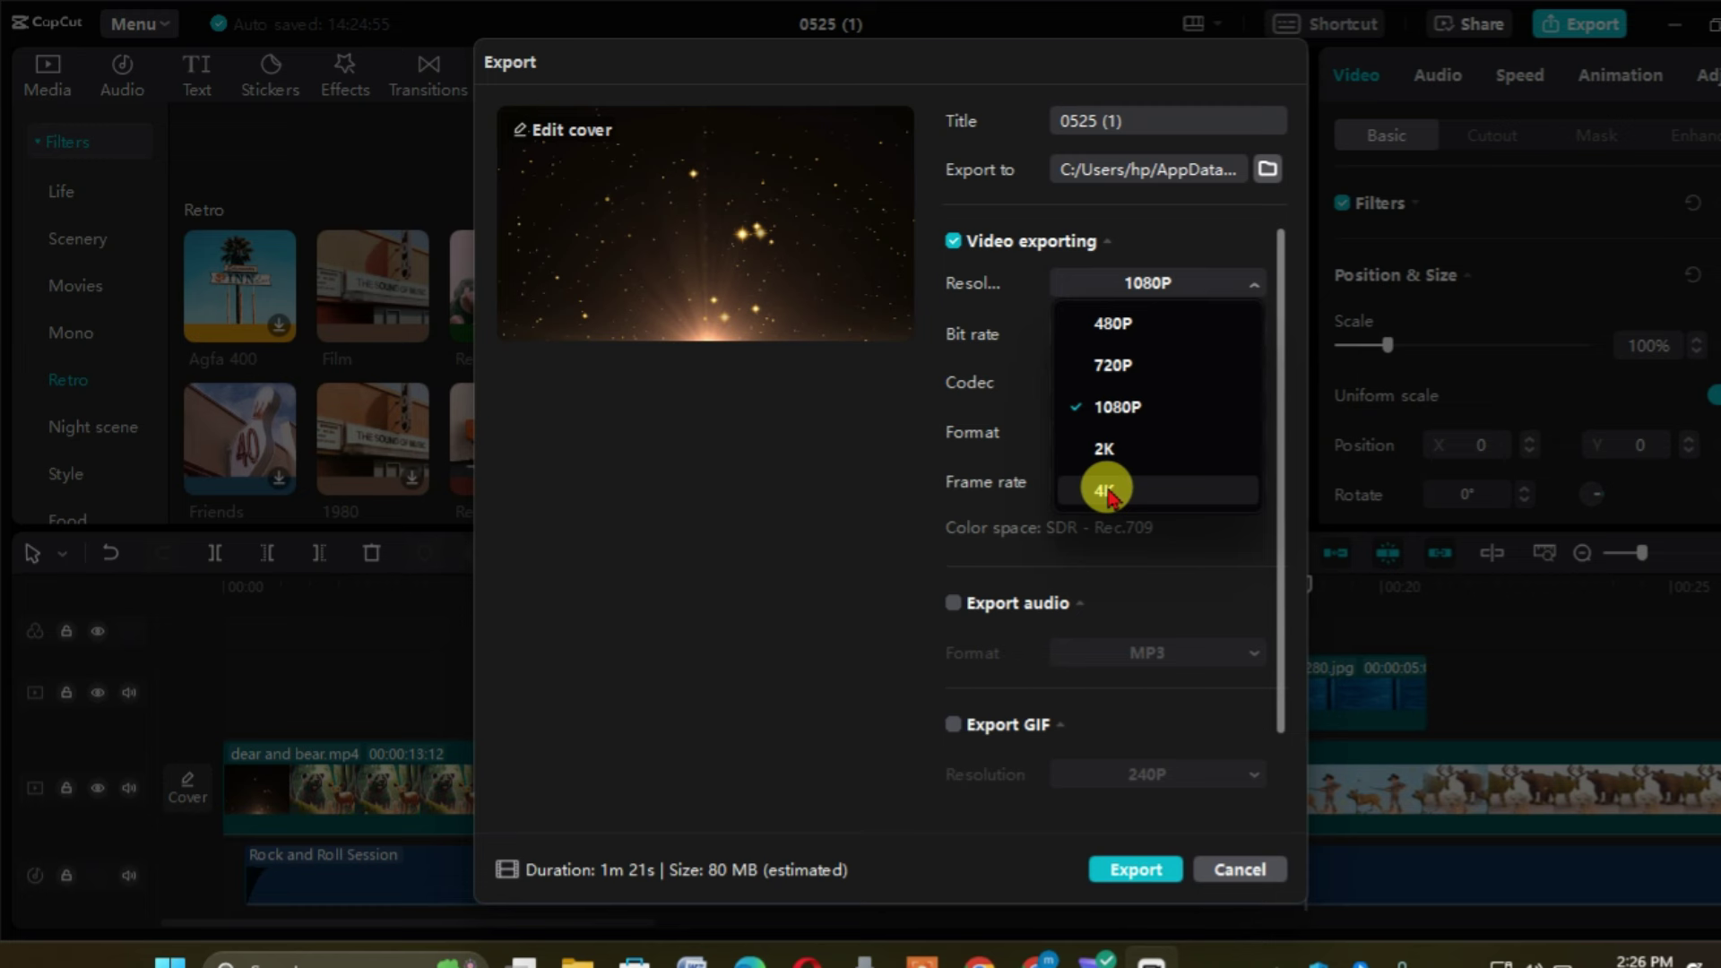
left_click(1123, 419)
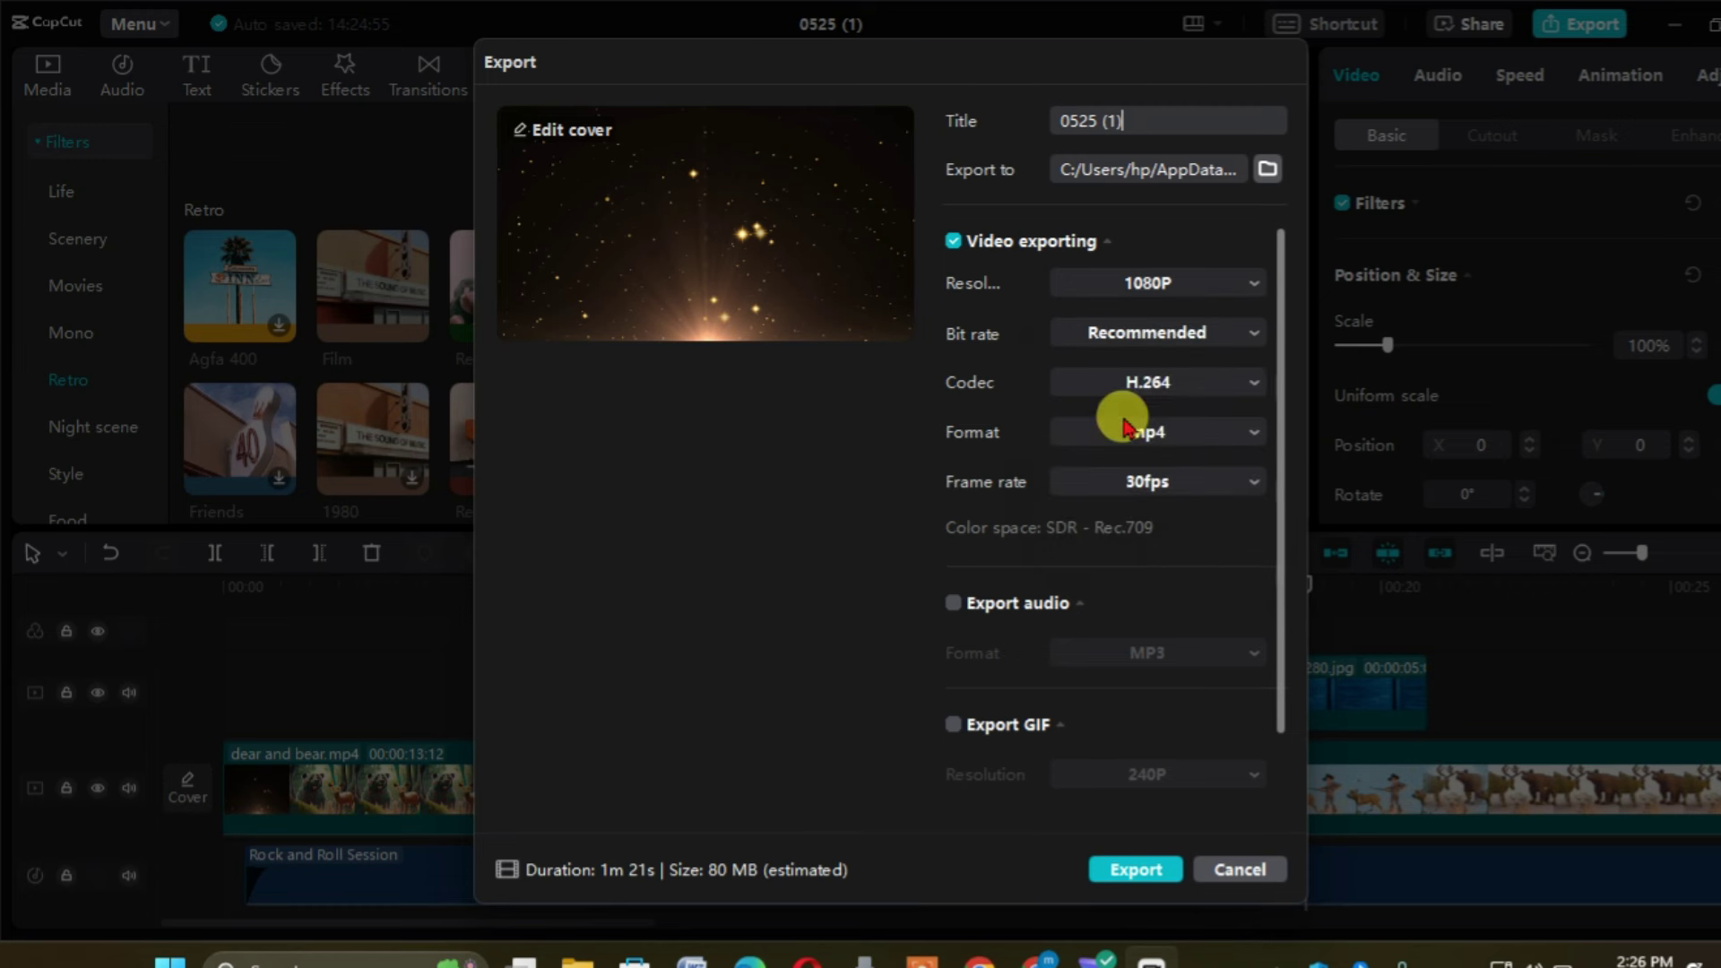
- Set the export bit rate to Higher and keep the codec at H.264
left_click(1162, 333)
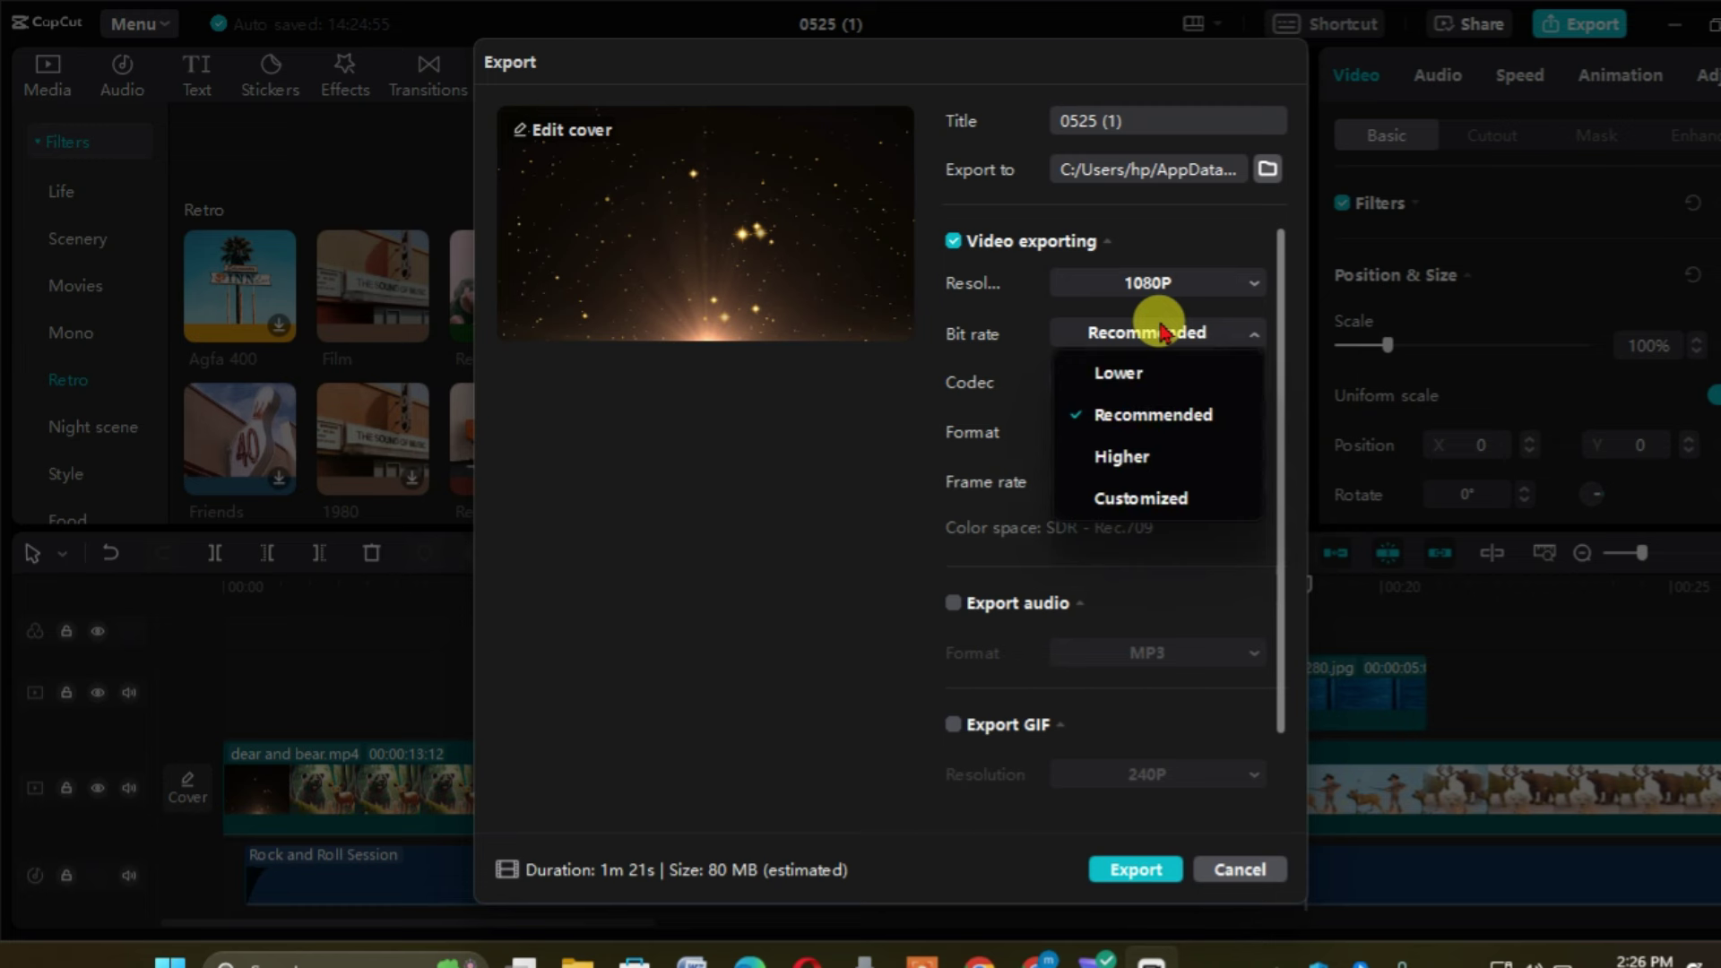
left_click(1116, 454)
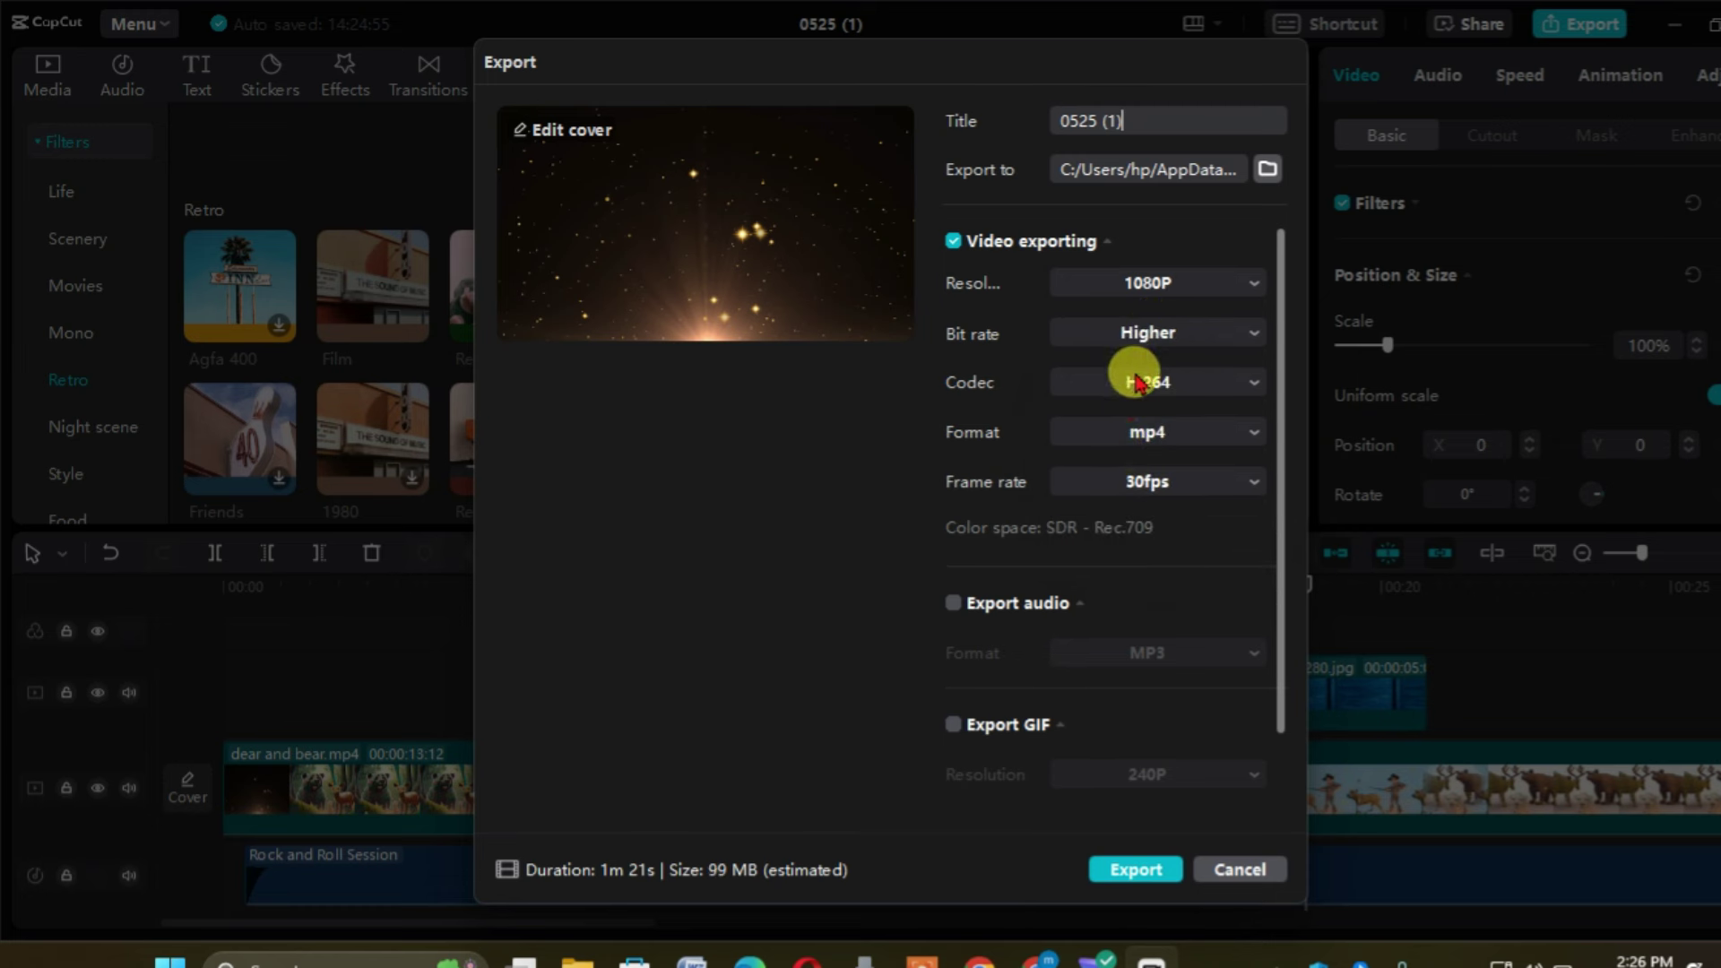
left_click(1135, 381)
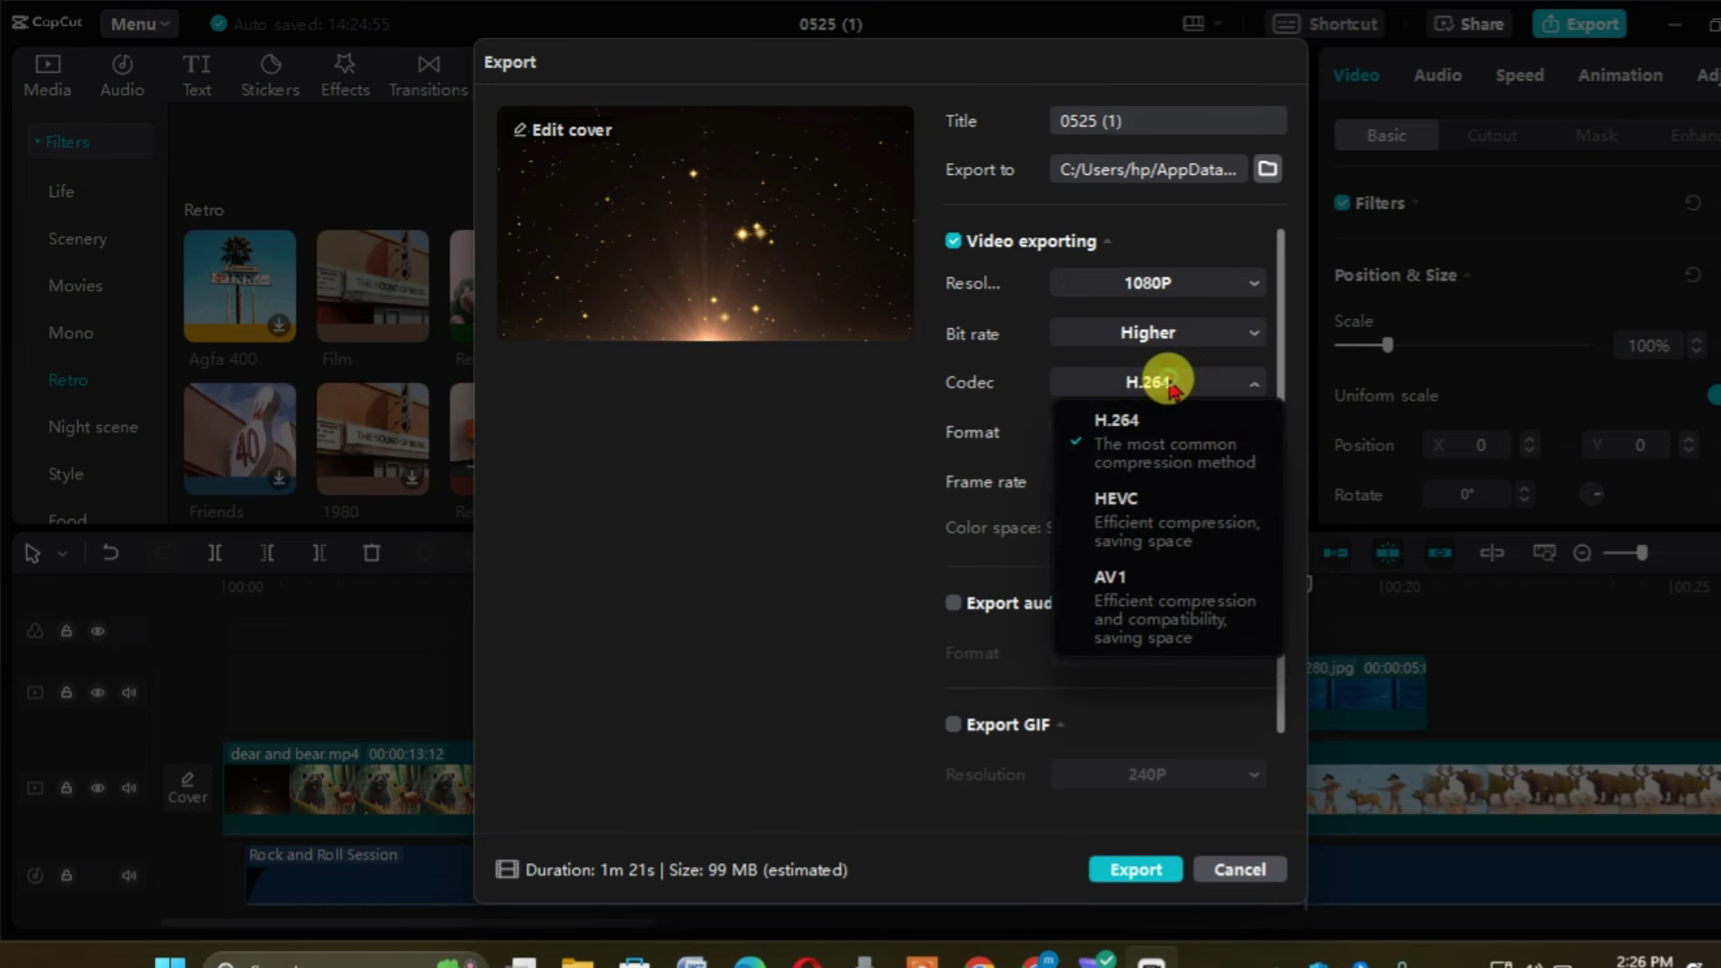
left_click(1191, 383)
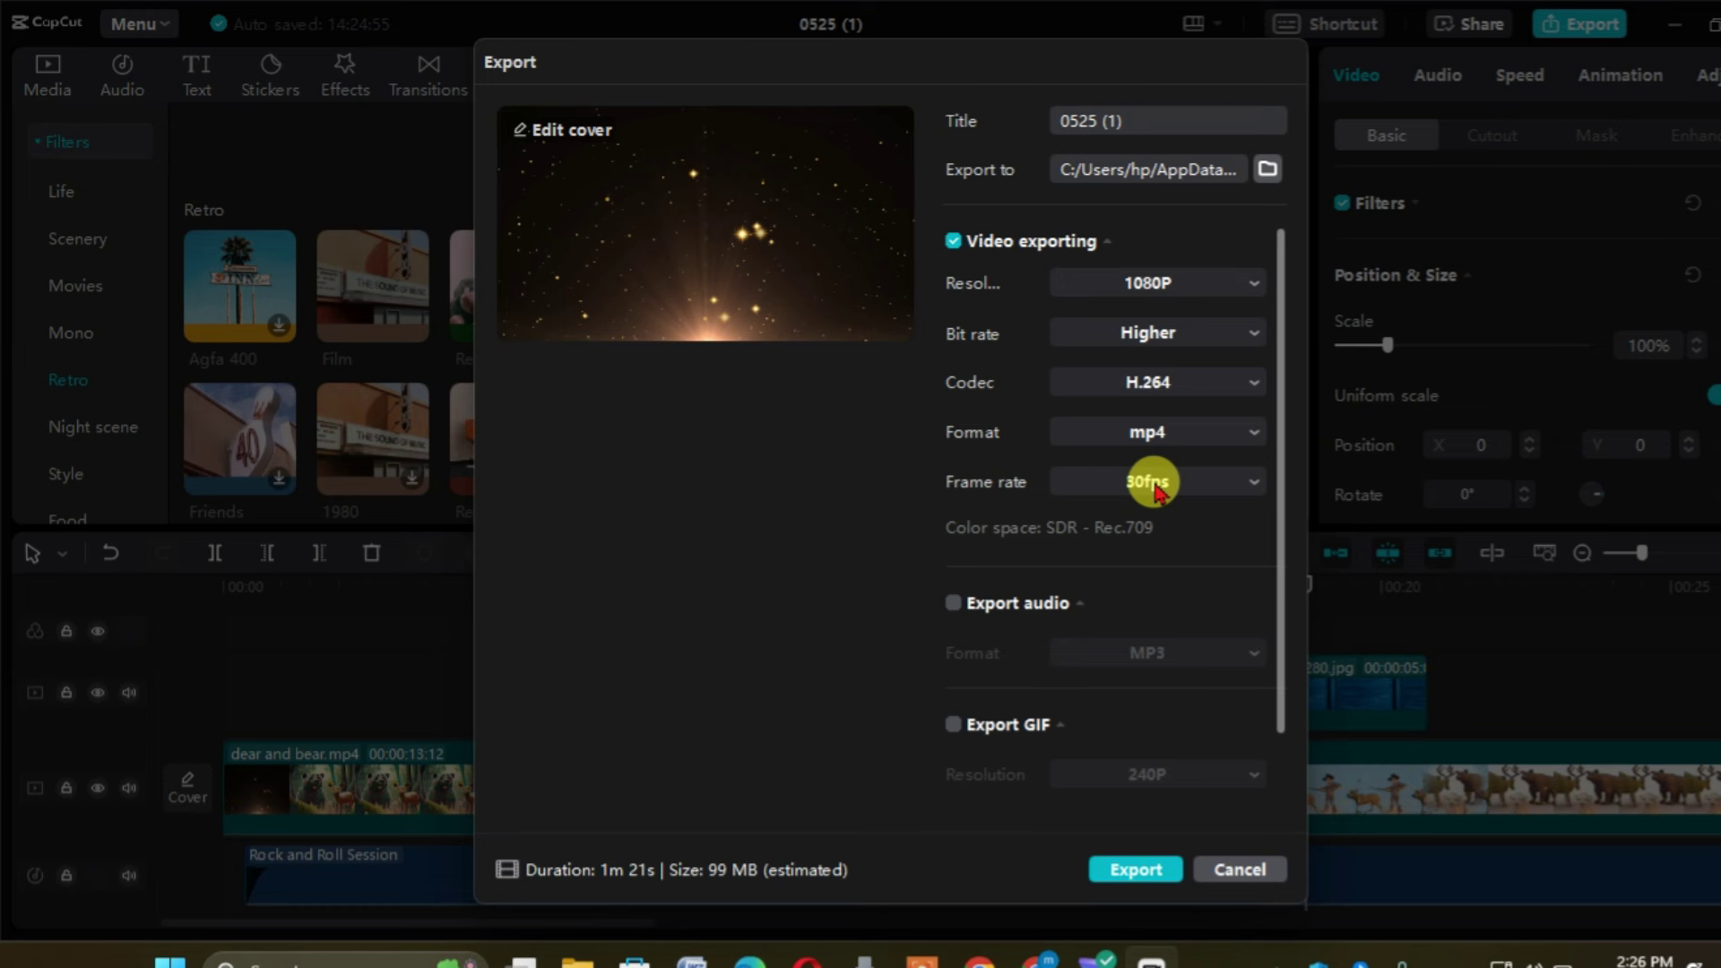
- Change the export bit rate to Recommended and export the video as a 1080P mp4 at 30fps
left_click(1170, 340)
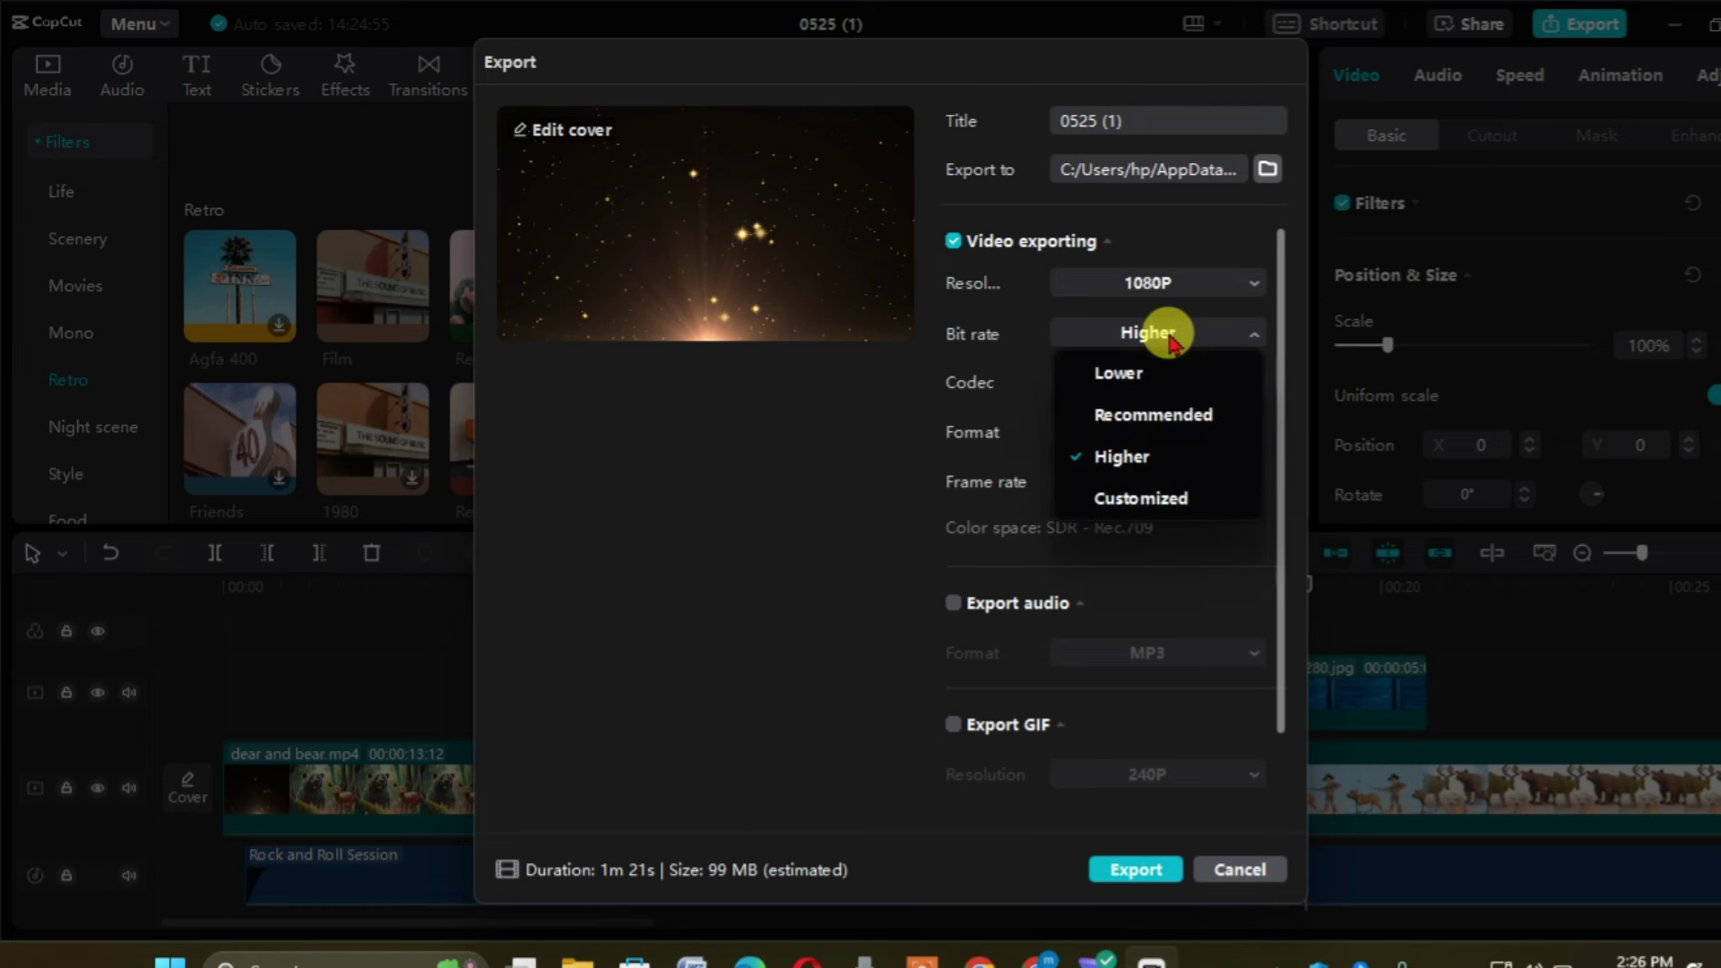
left_click(1148, 413)
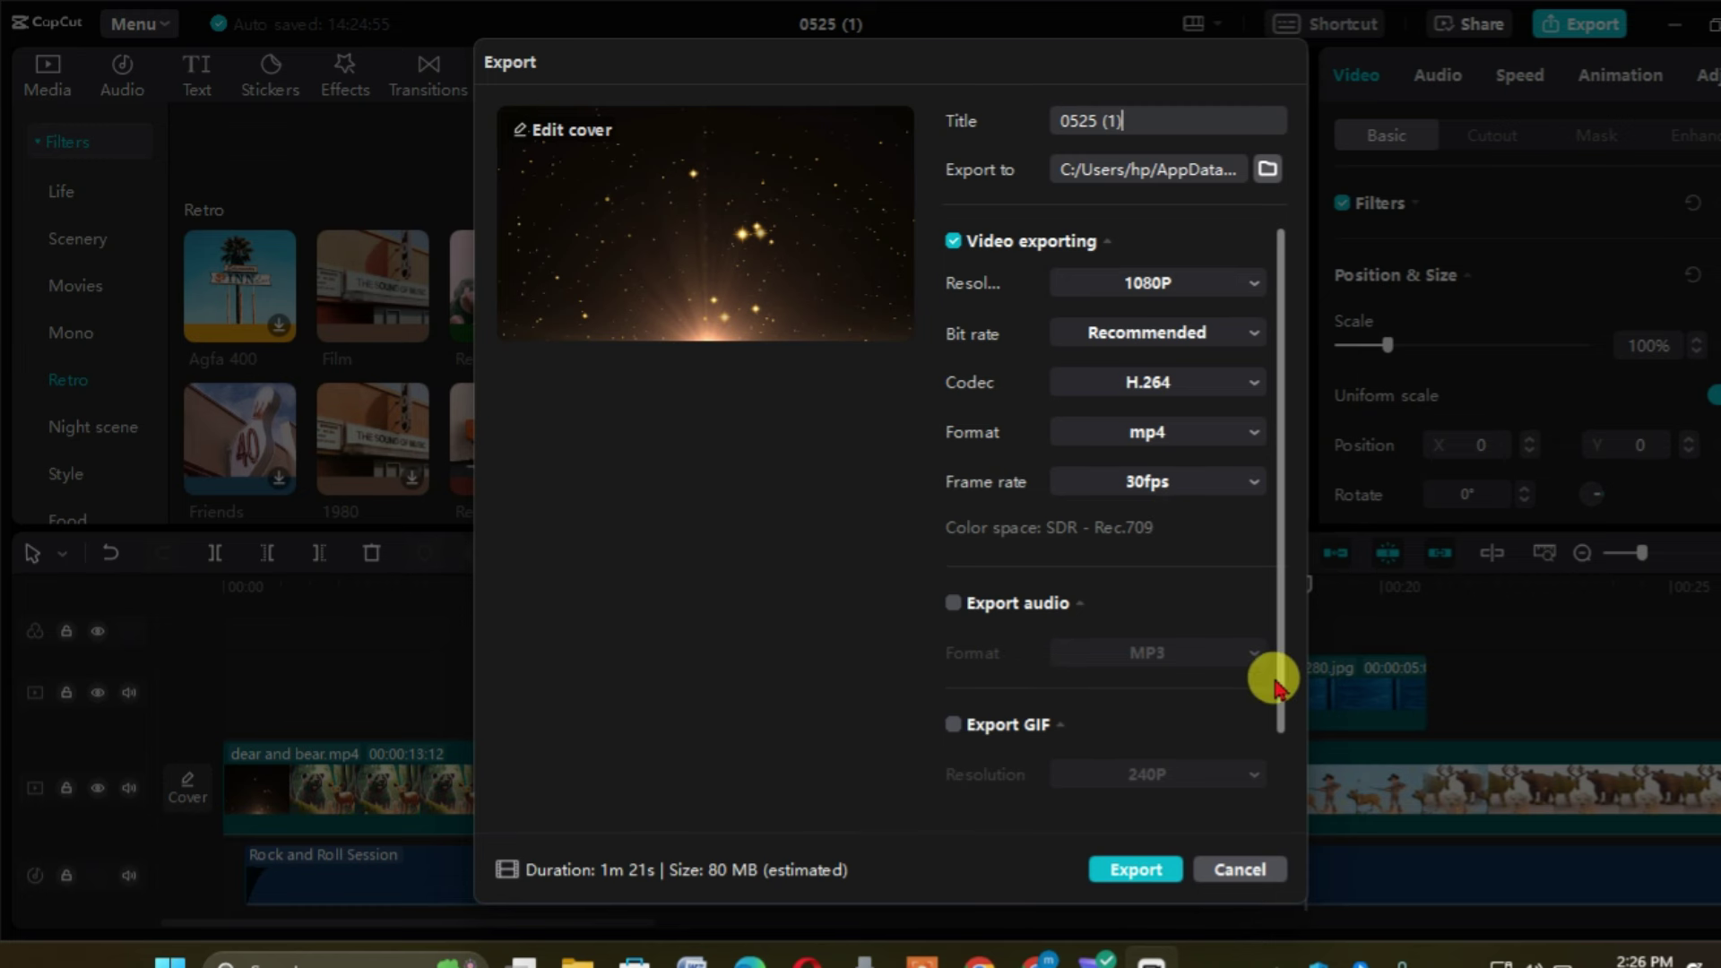
left_click_drag(1278, 686, 1277, 758)
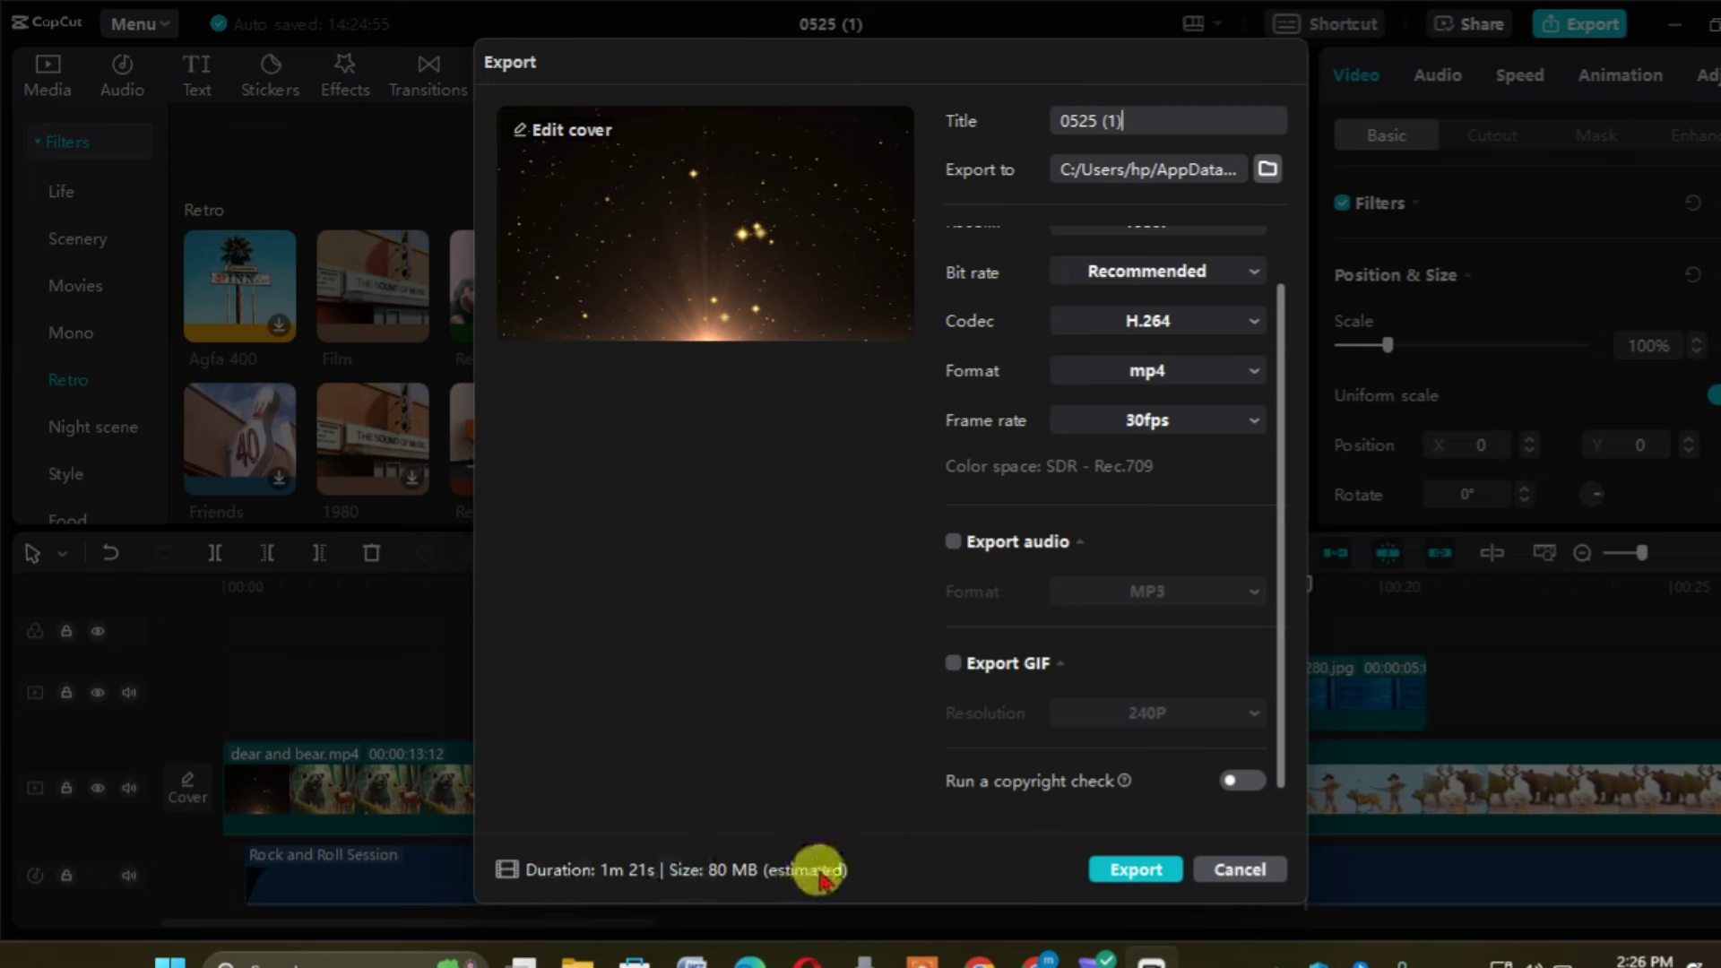
left_click(1105, 869)
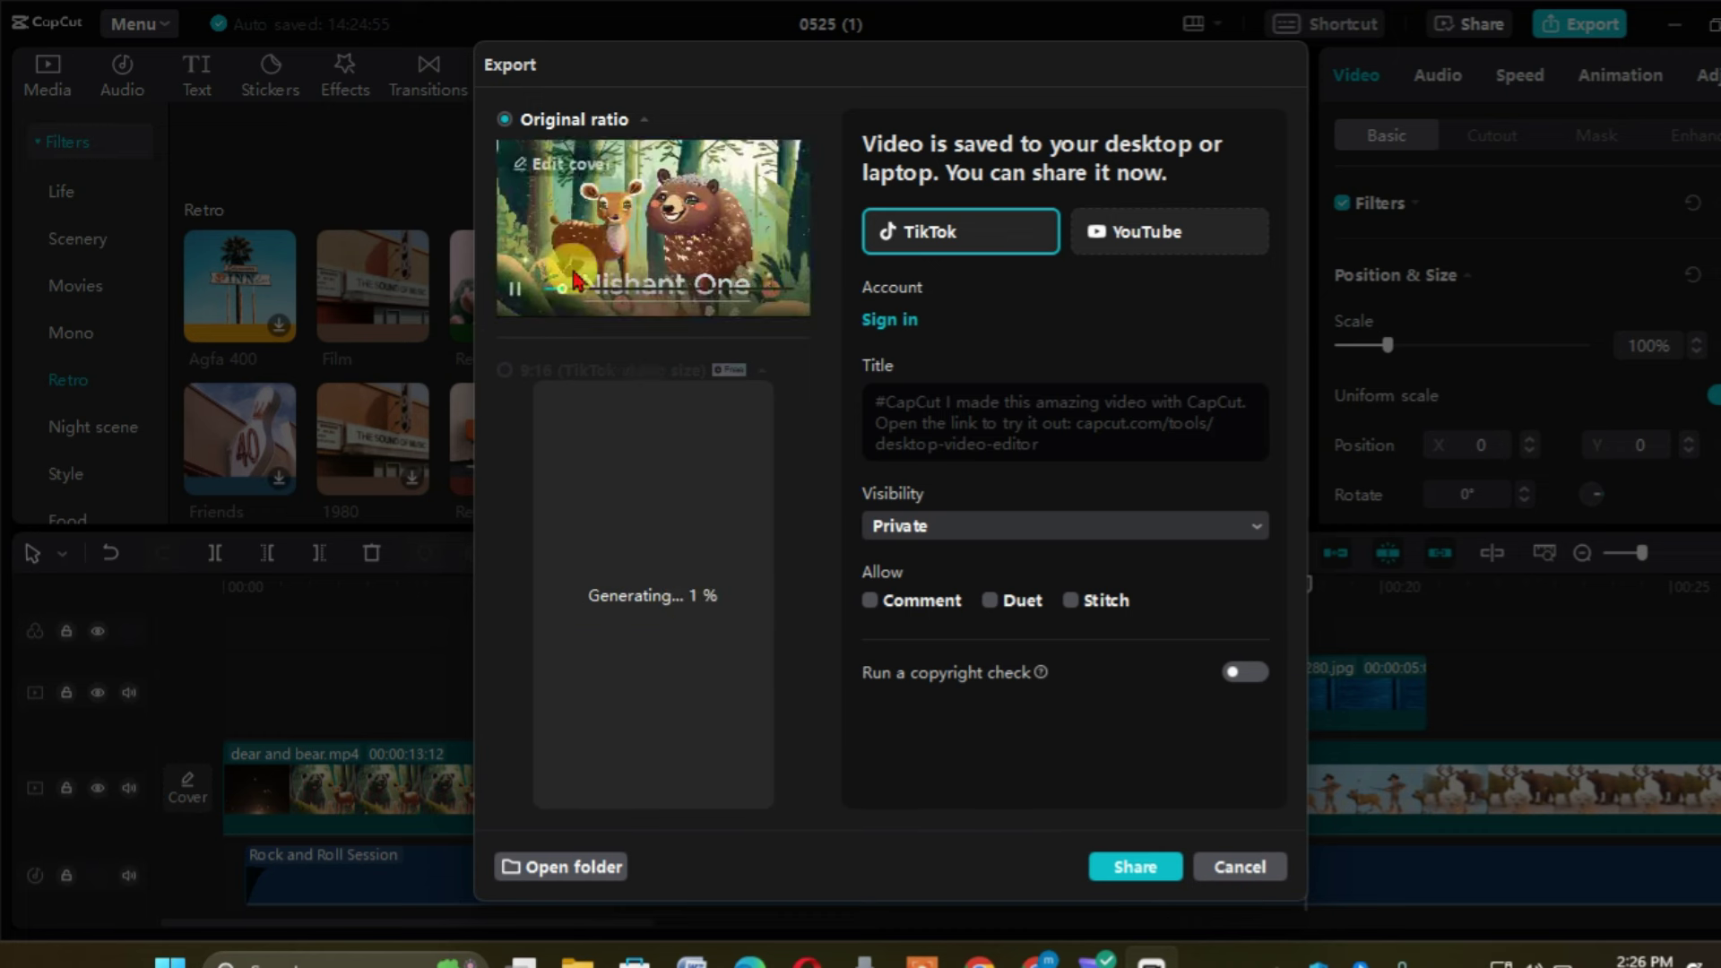
- Pause the original-ratio and 9:16 previews of the exported video and open the folder where it was saved
left_click(516, 292)
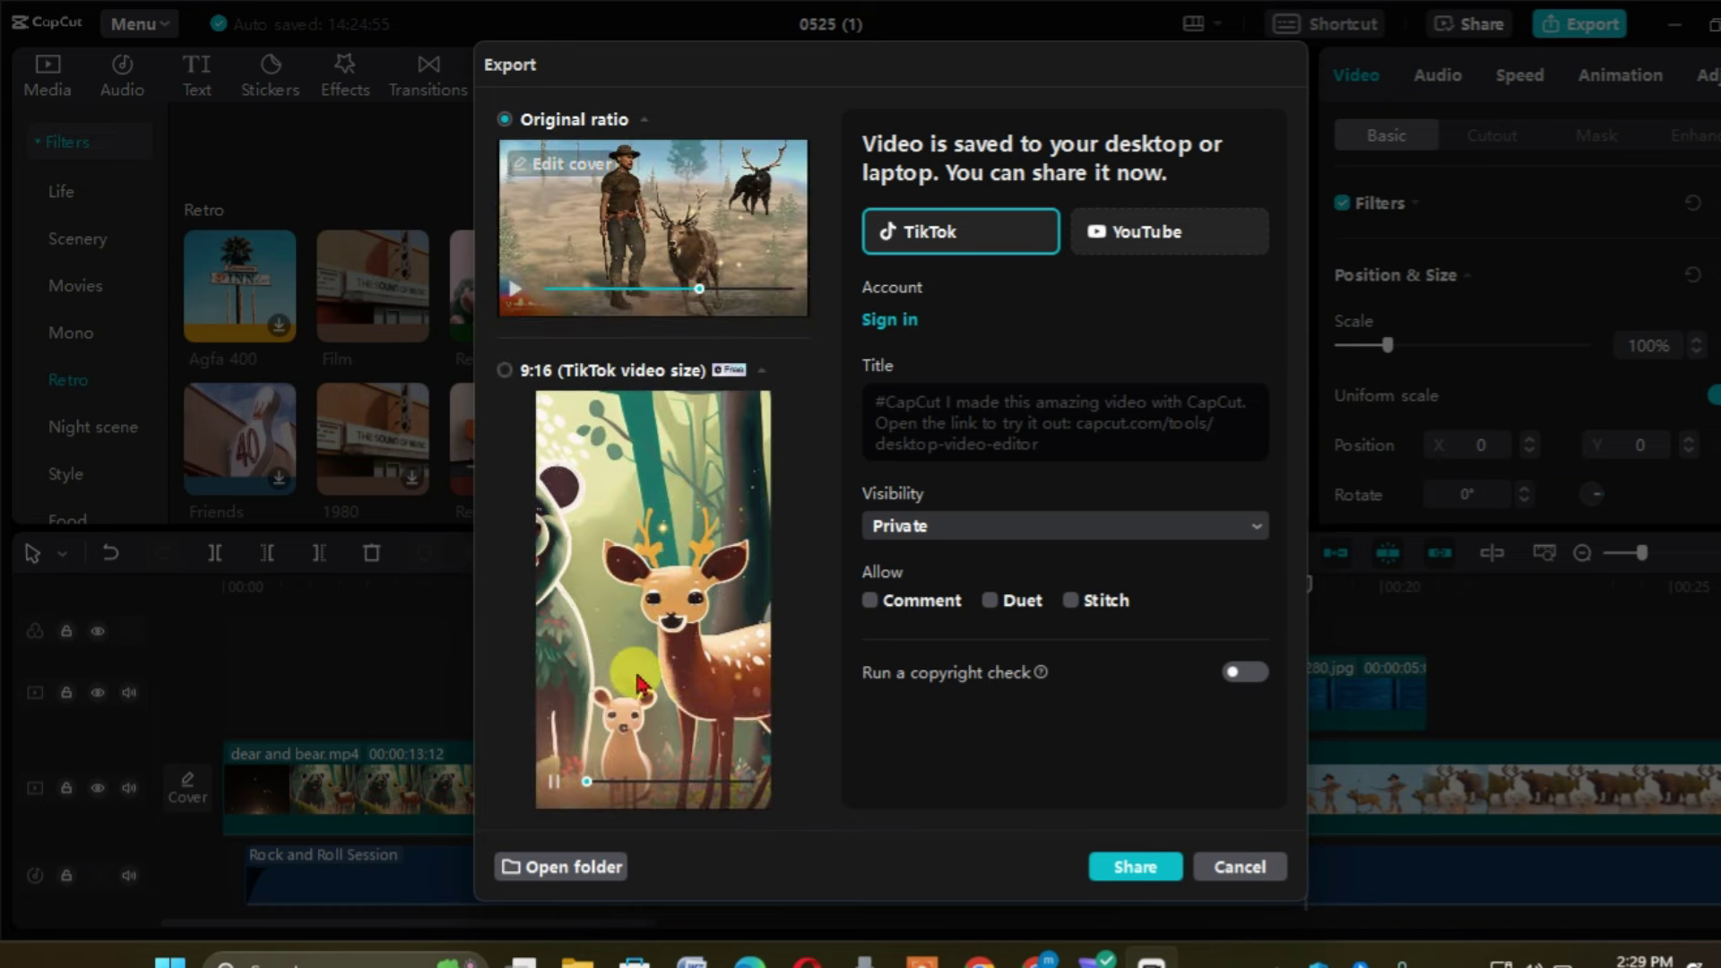
left_click(554, 789)
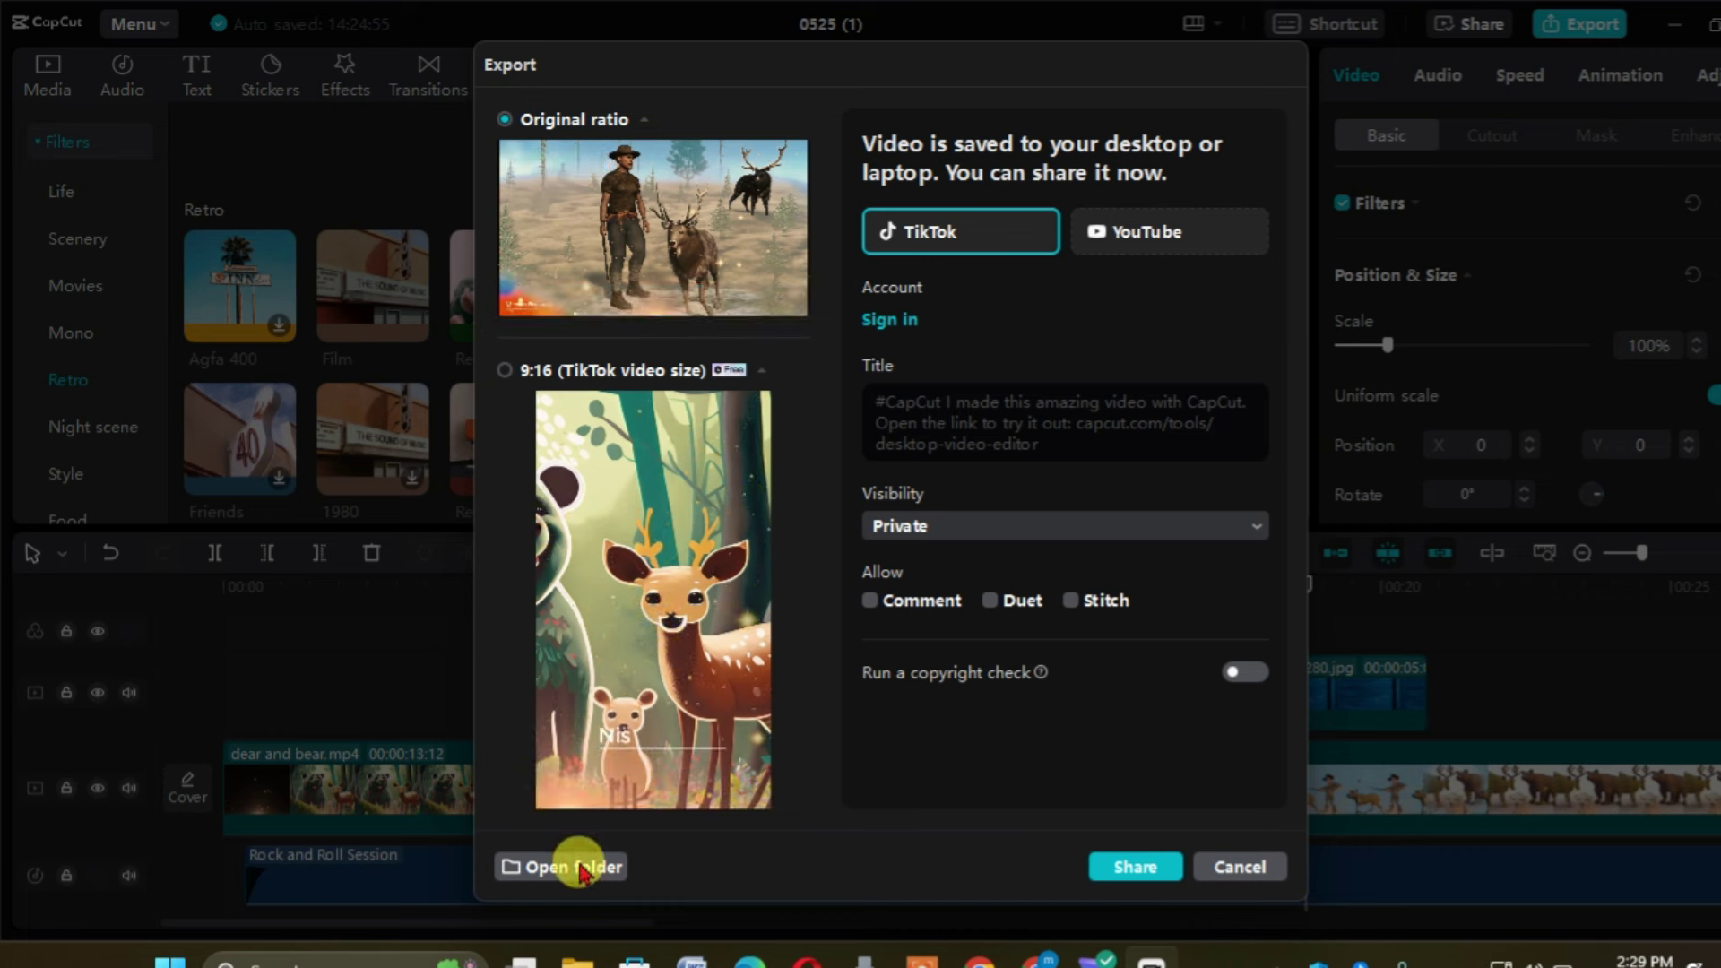
left_click(581, 867)
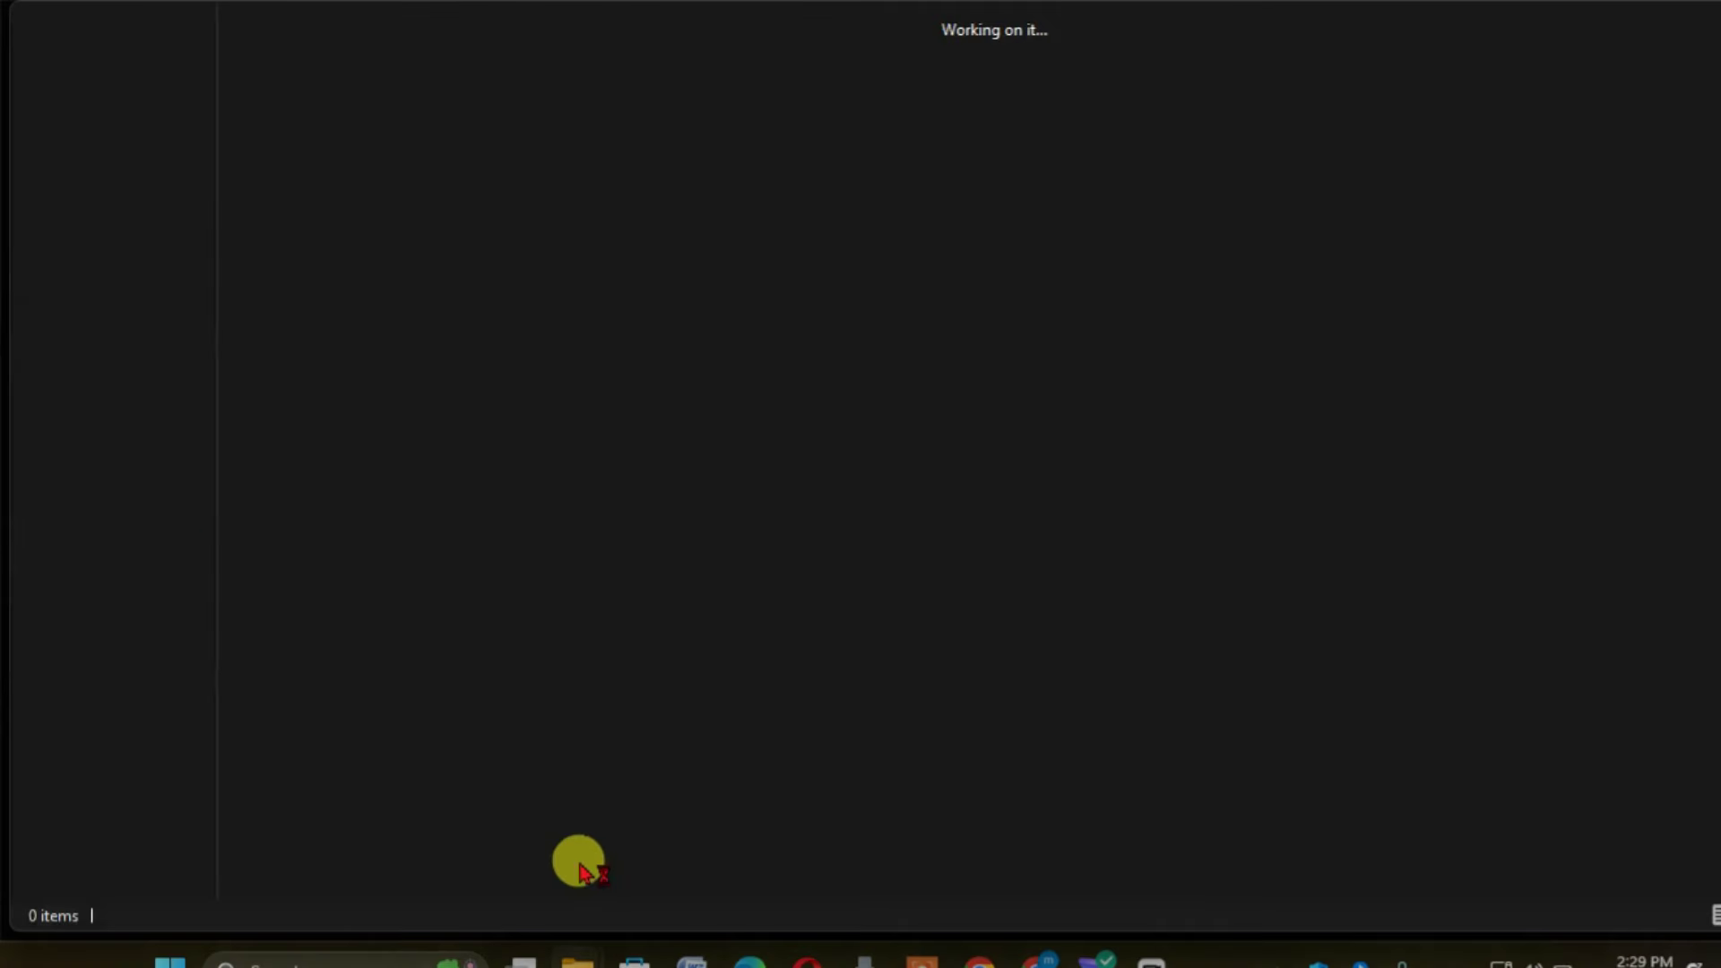